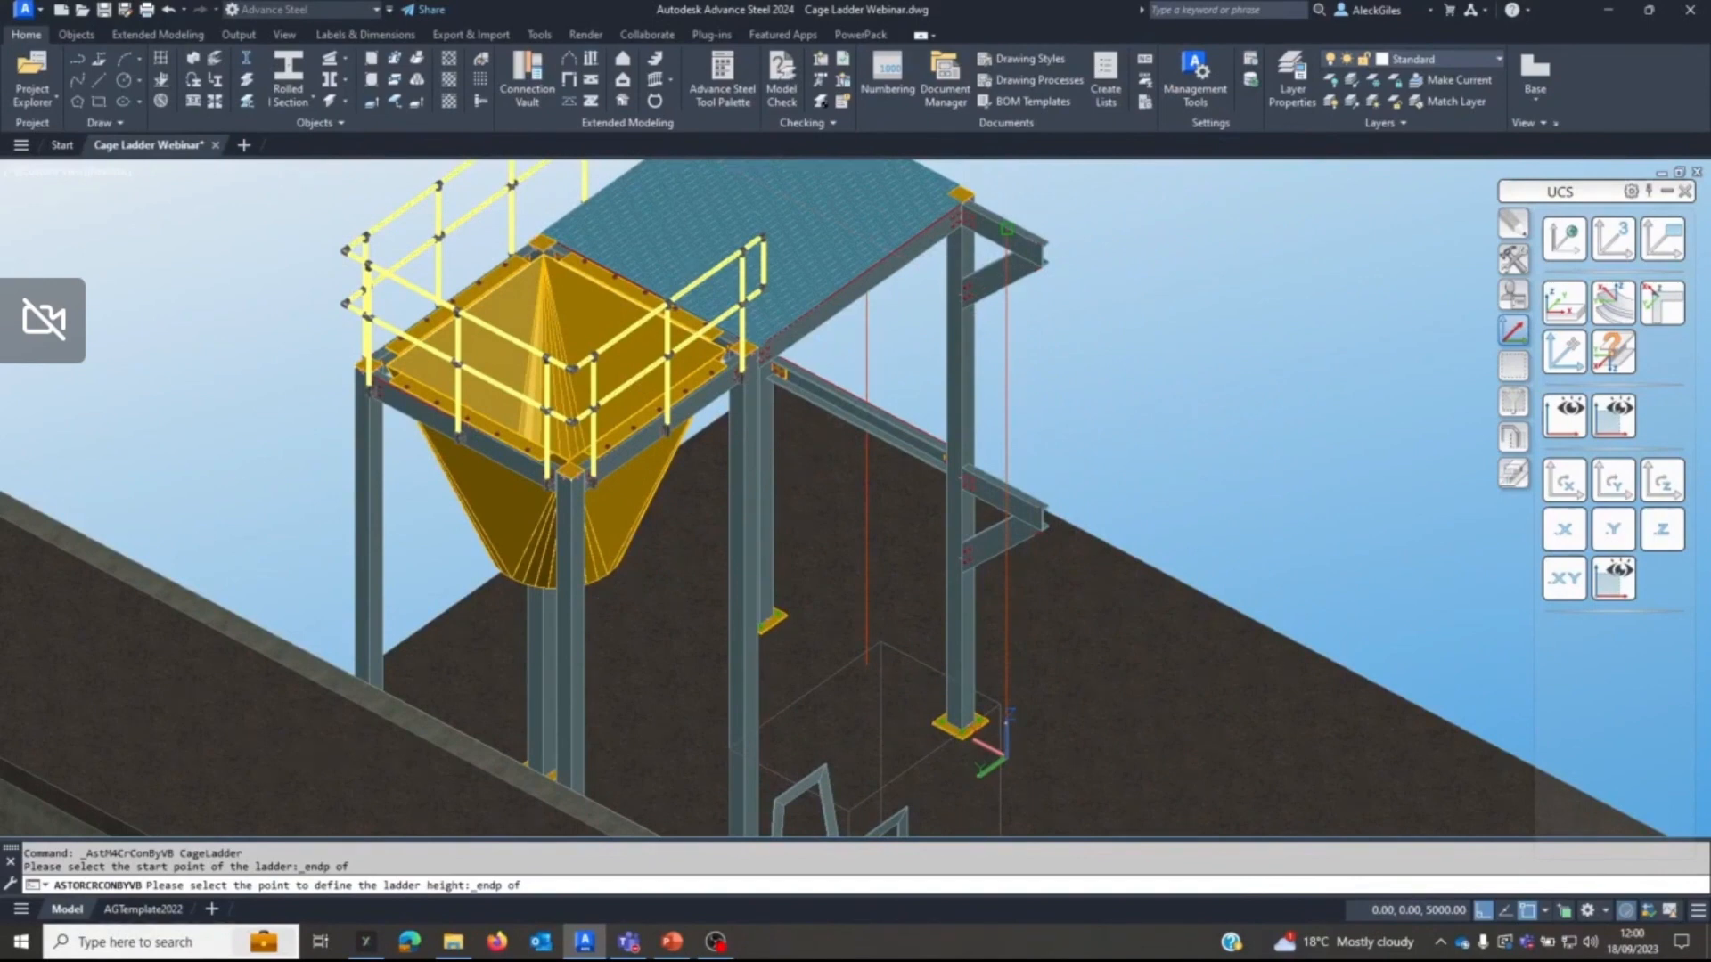
Place the cage ladder's height point at the end of the upper support beam and set the ladder height to 5000.
left_click(1007, 230)
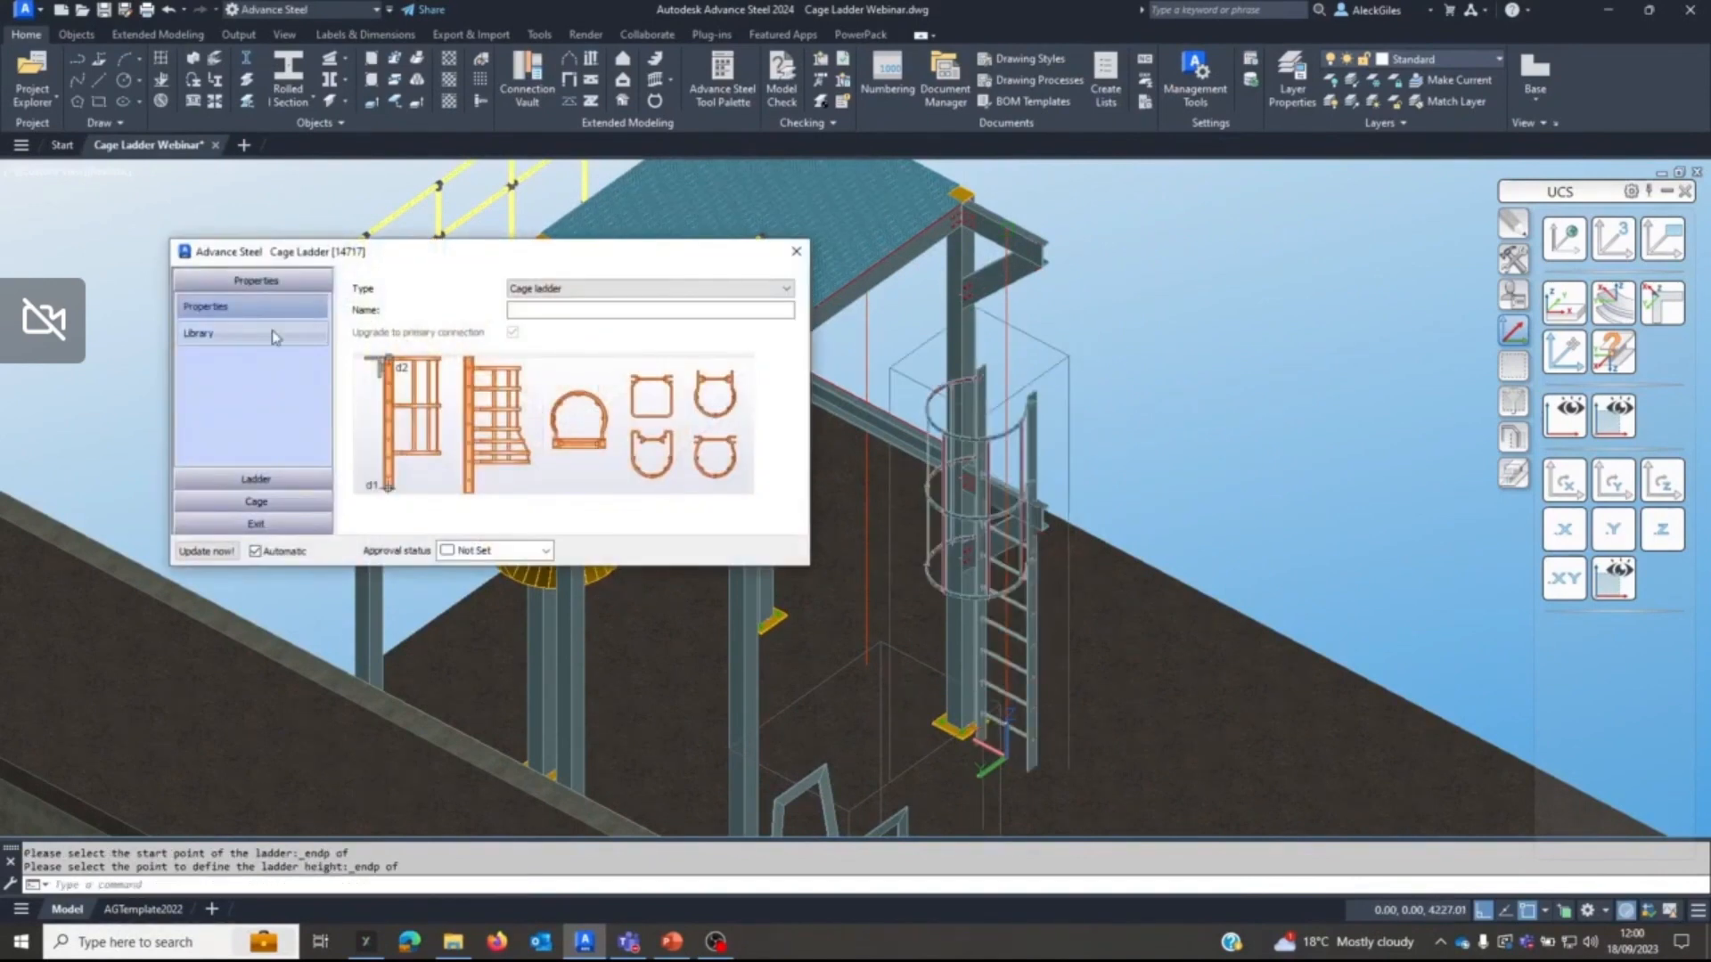
left_click(269, 333)
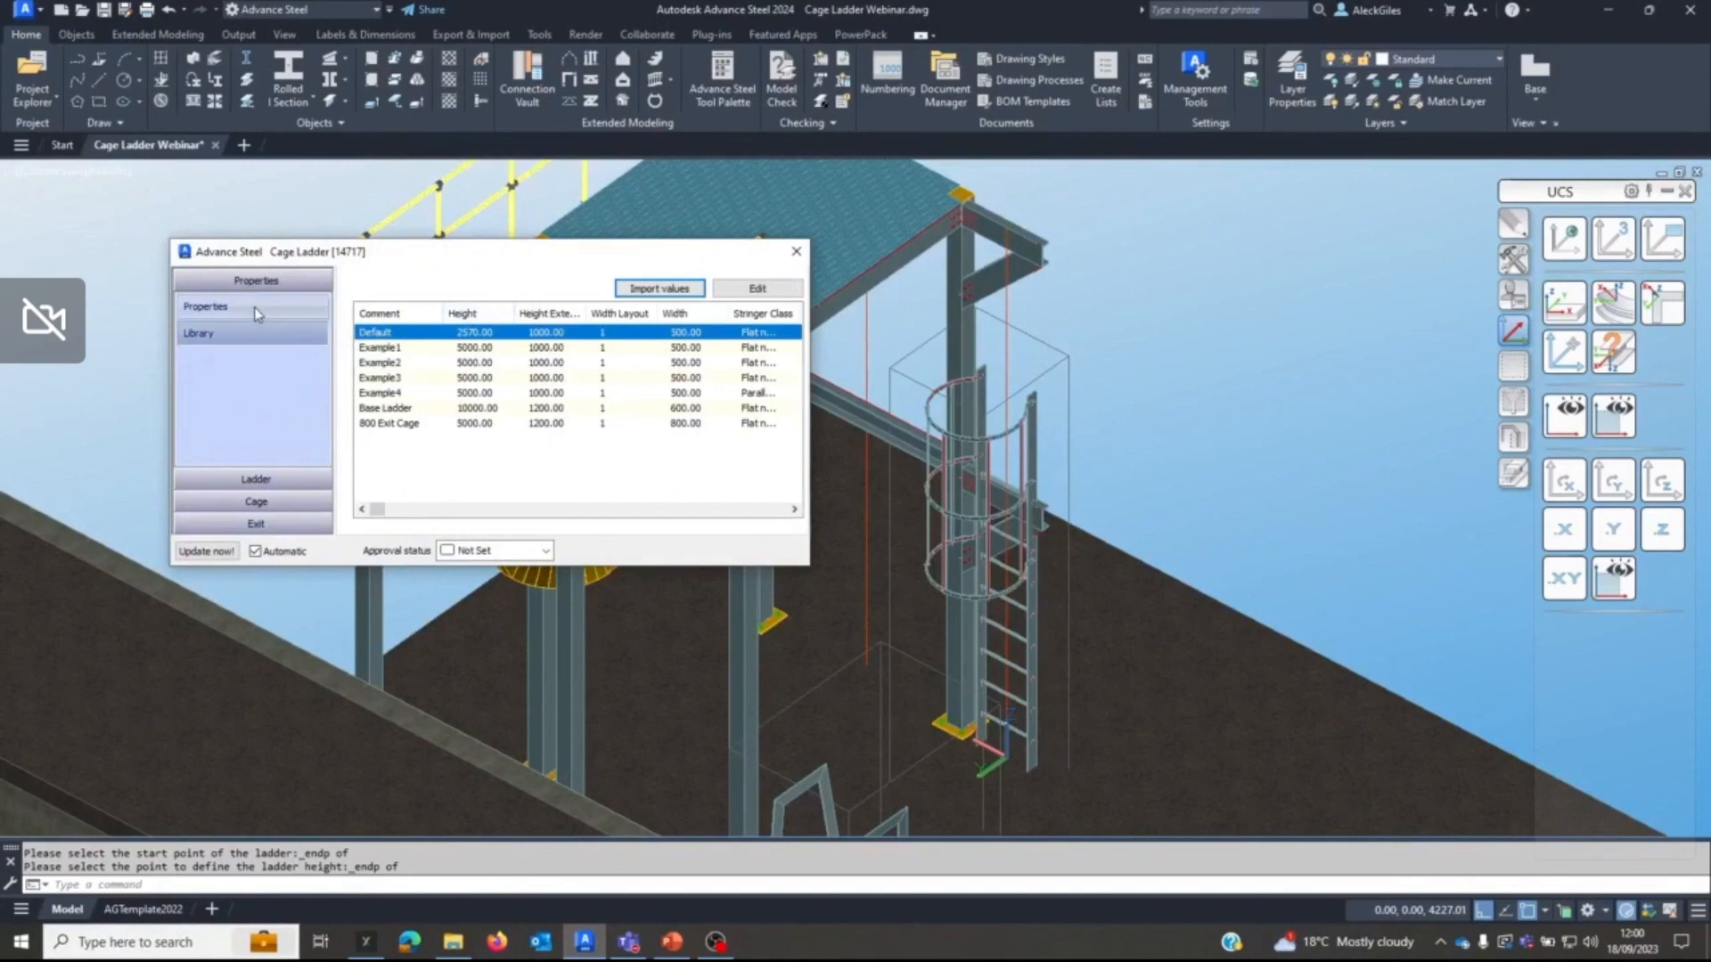
left_click(234, 485)
type("5000")
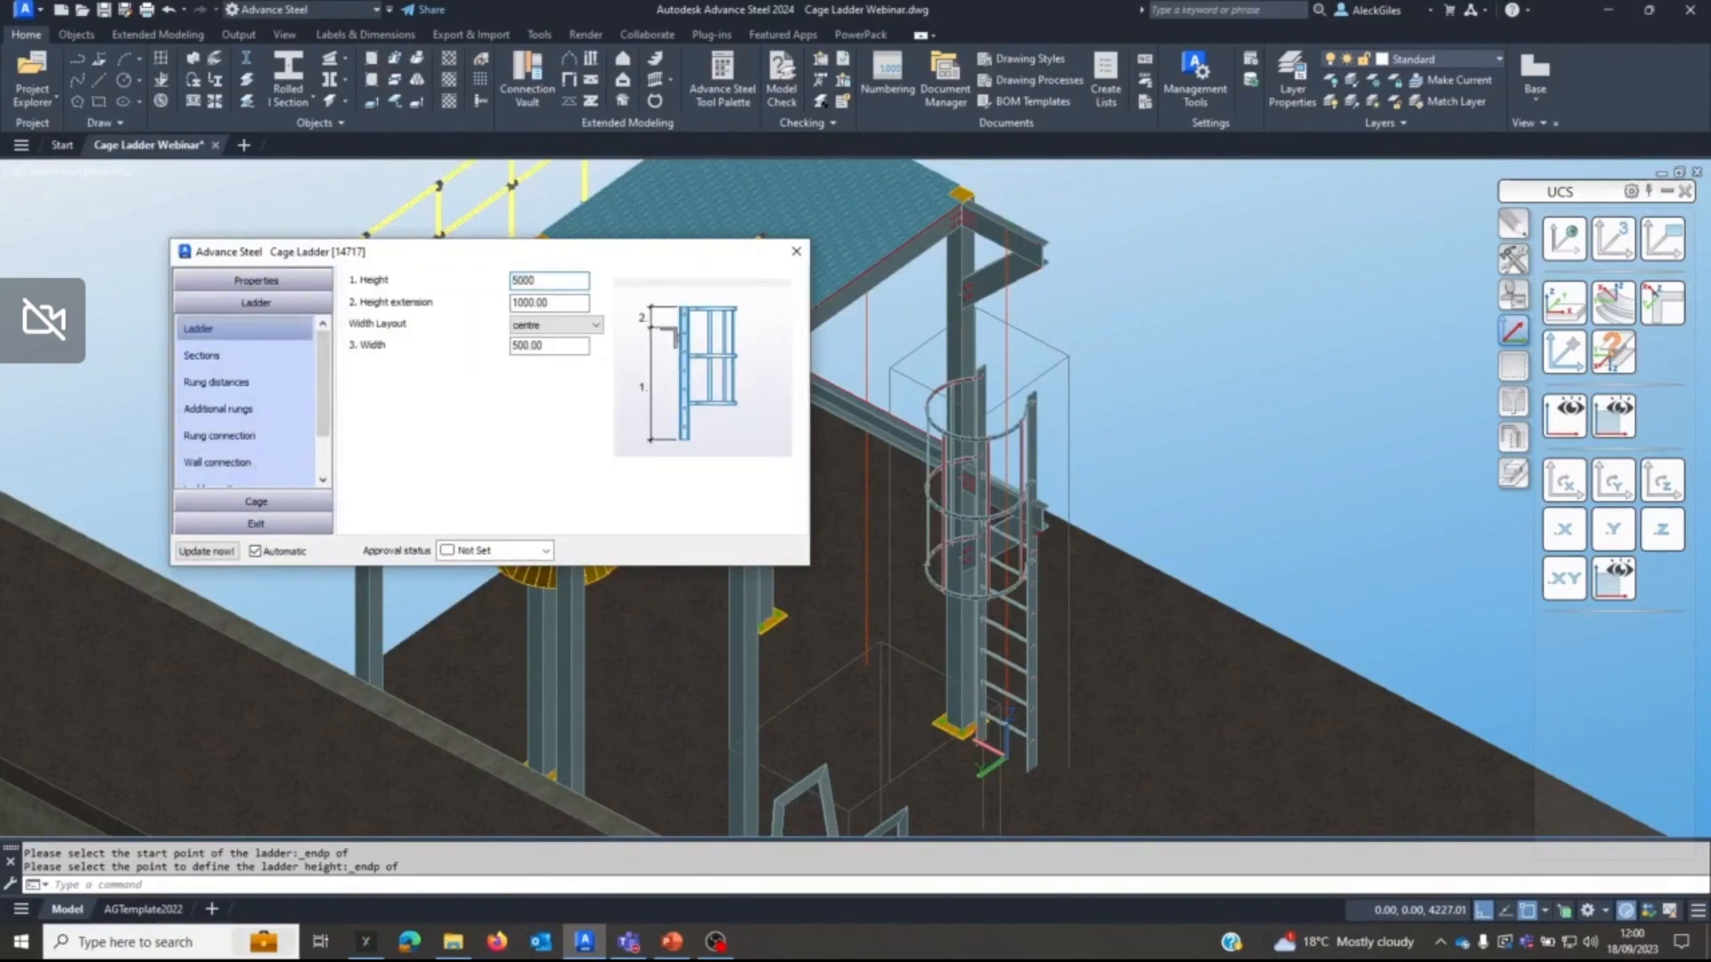
key("Tab")
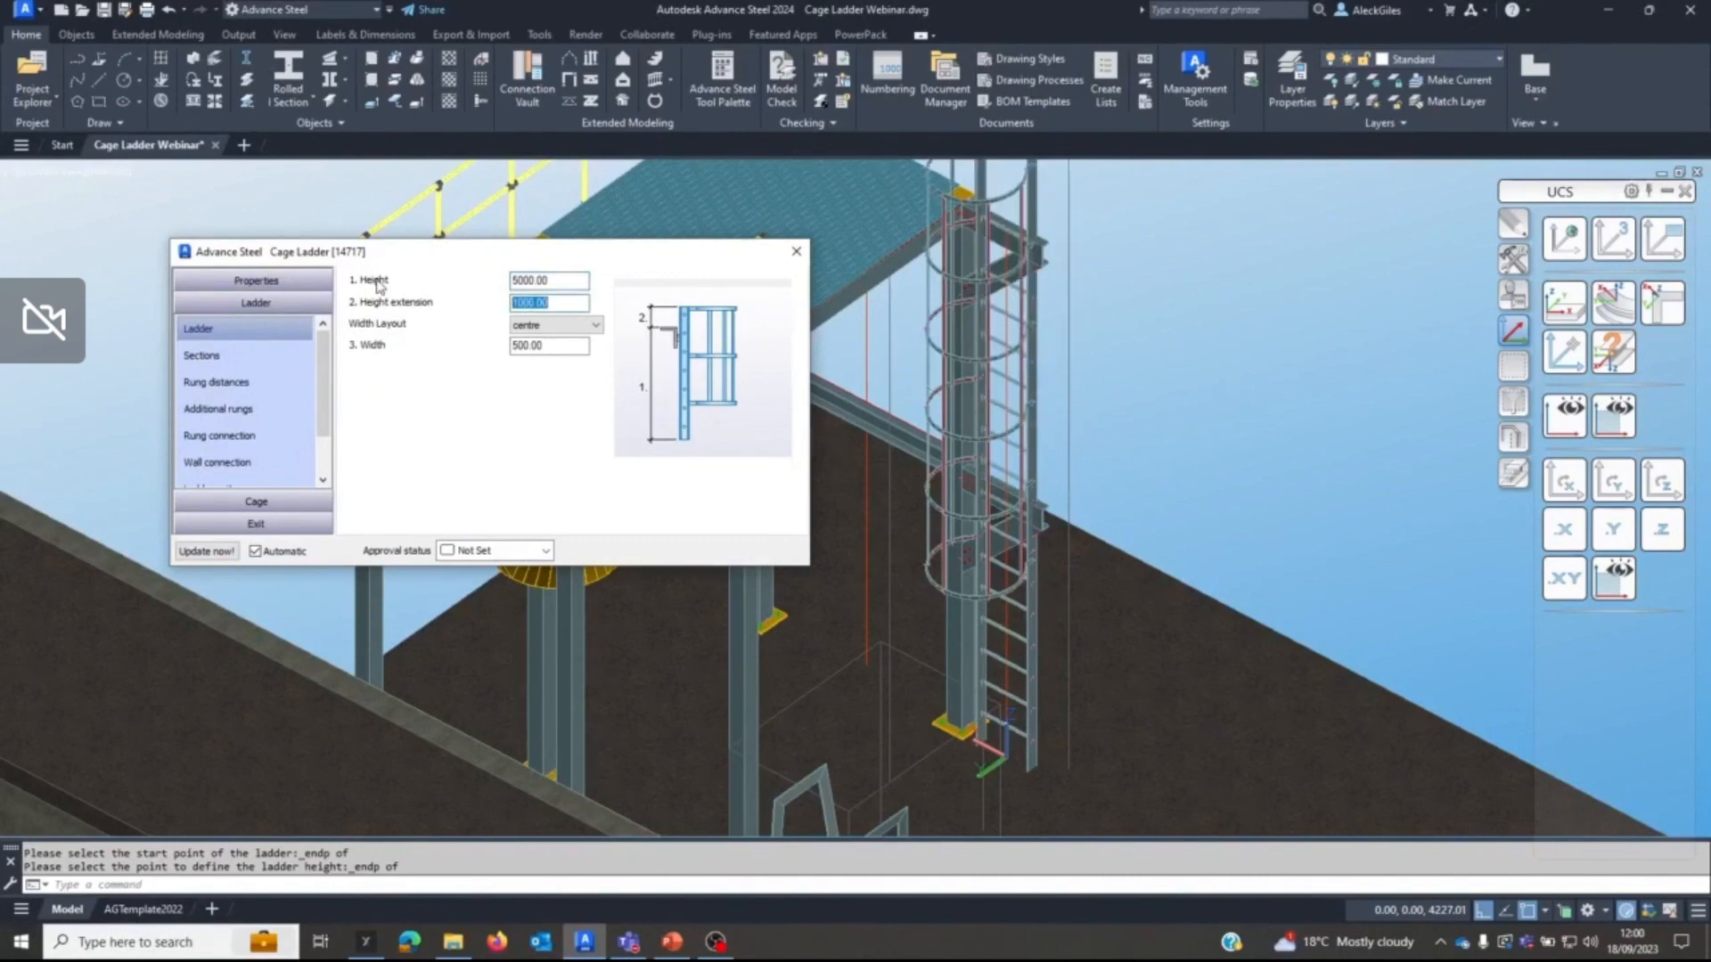
type("600")
key("Tab")
key("Tab")
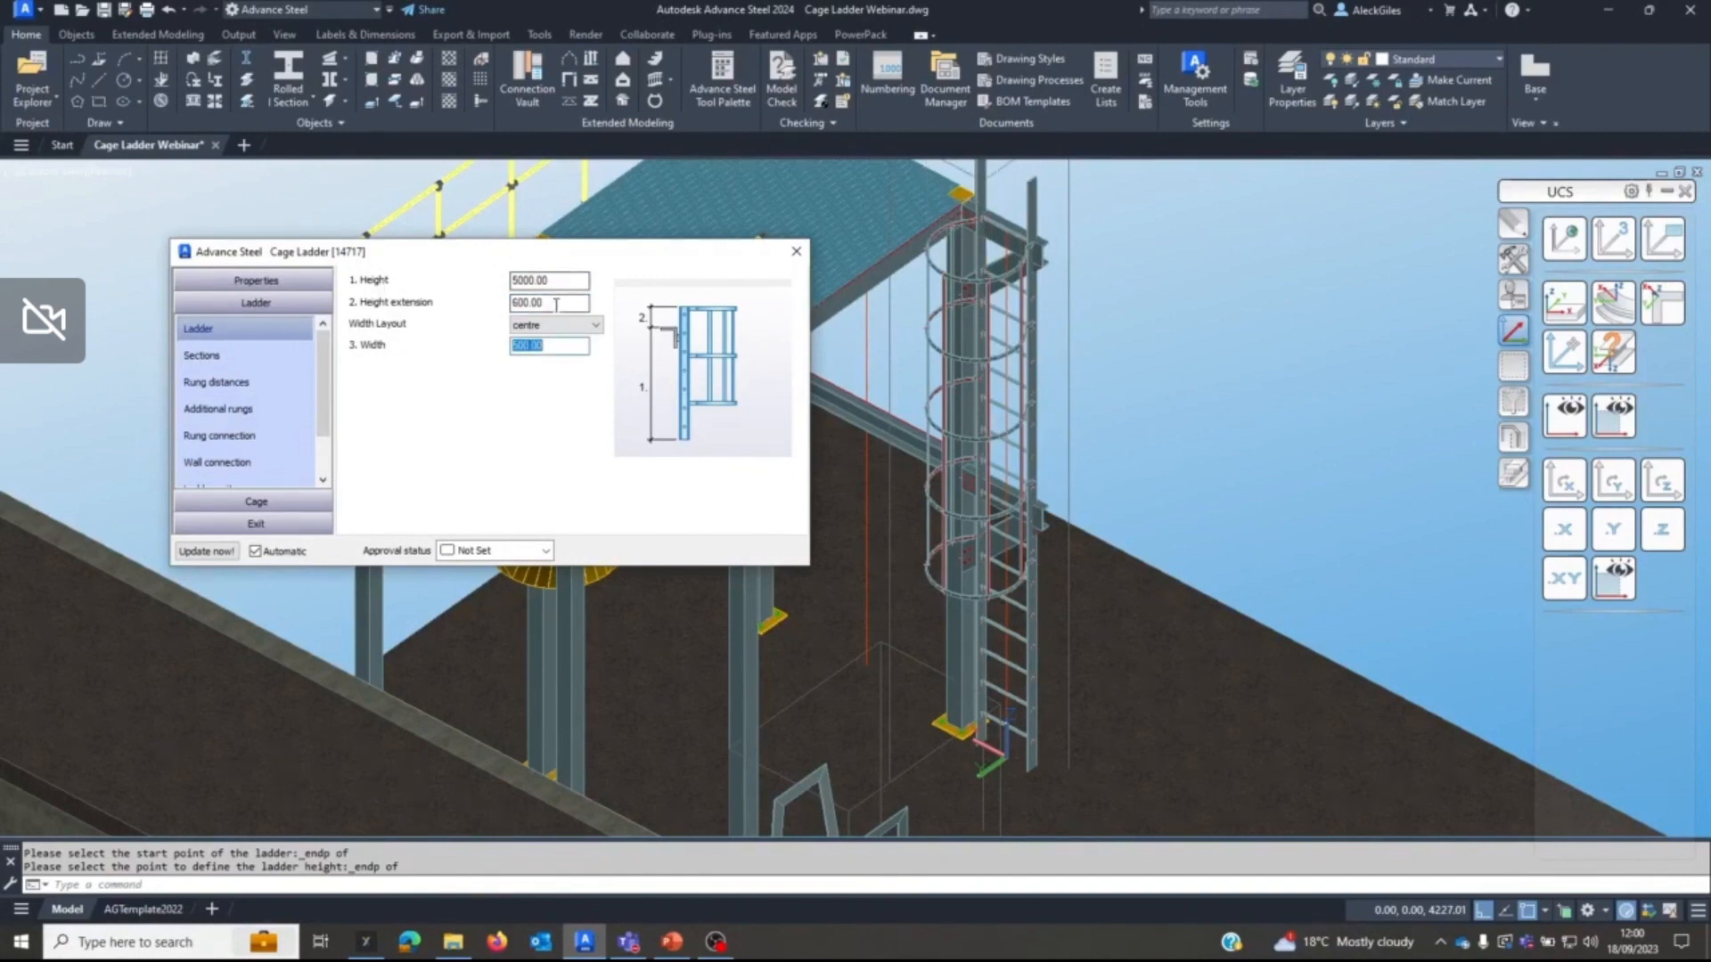
Set the ladder's height extension to 1200 and its width to 600.
left_click_drag(568, 303, 303, 289)
type("12")
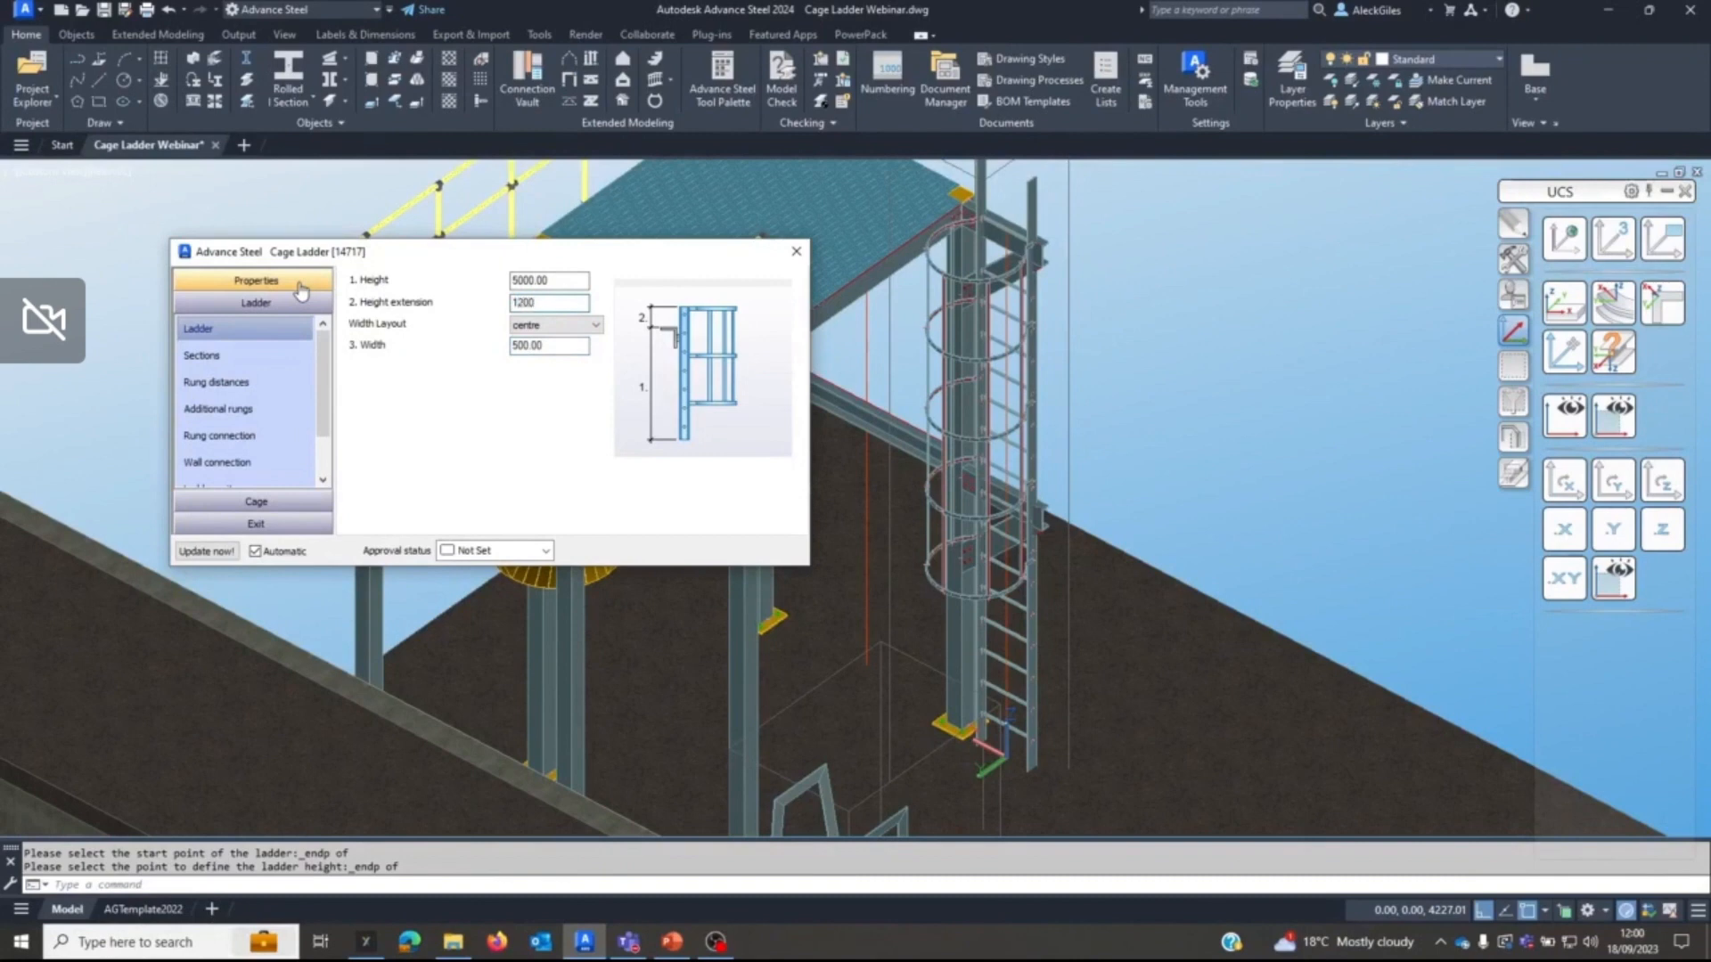
type("00")
key("Tab")
key("Tab")
type("600")
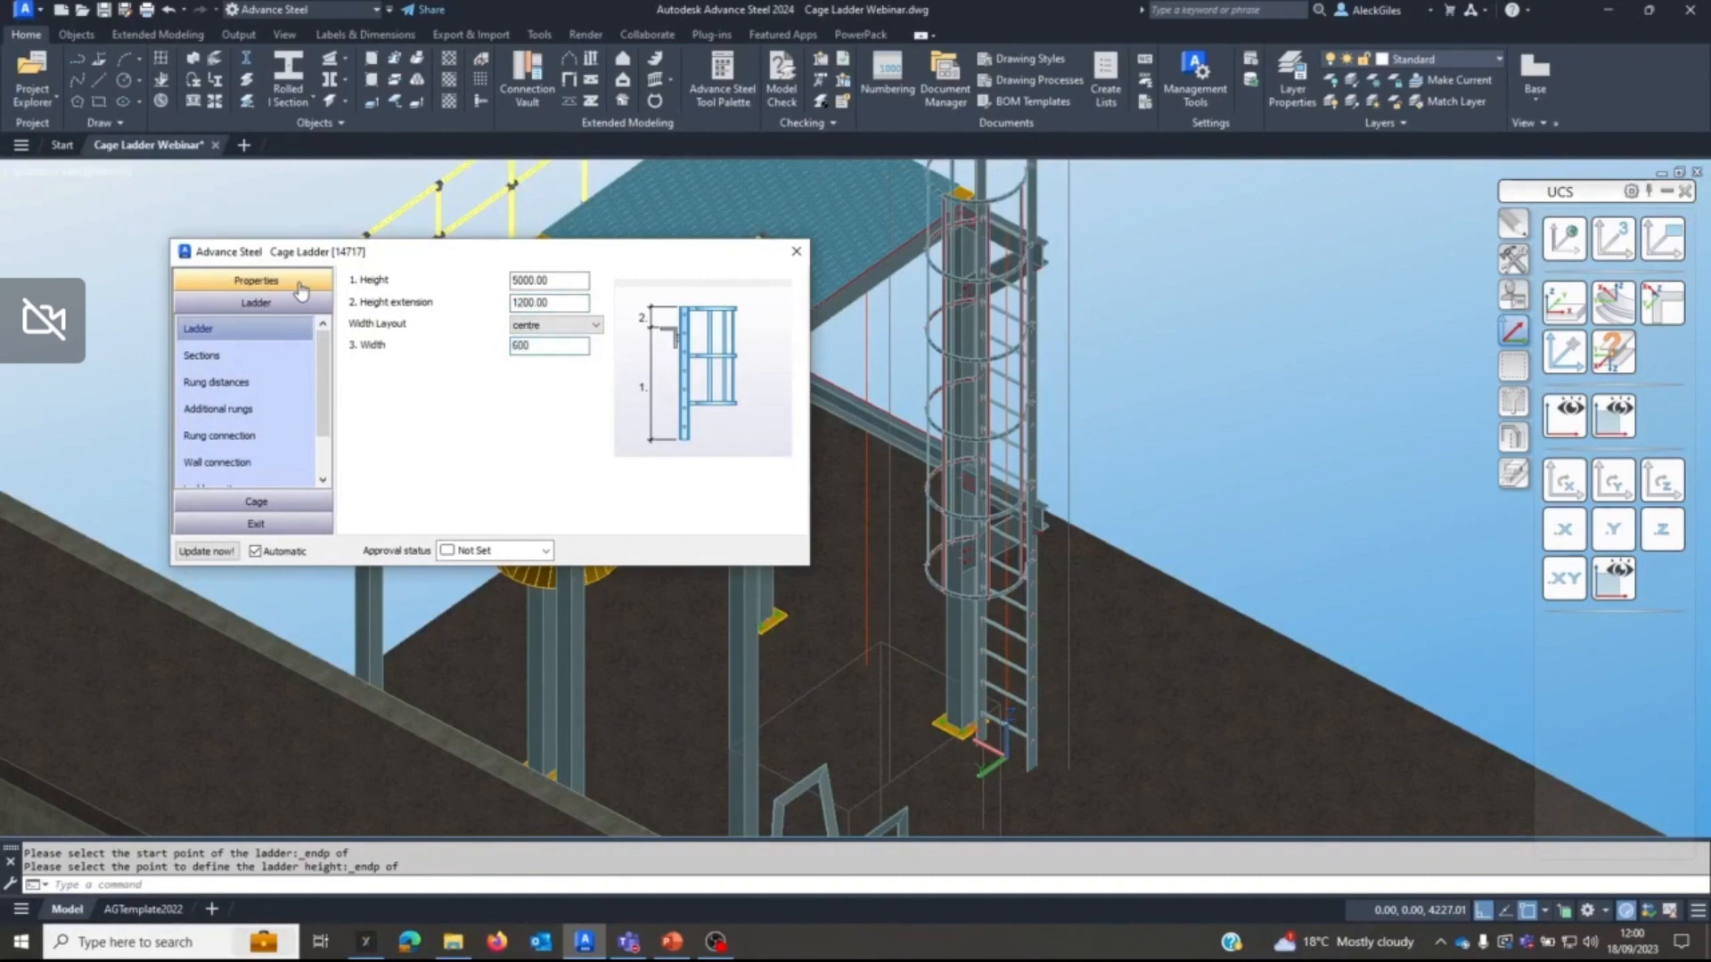
key("Tab")
middle_click_drag(1003, 320, 1070, 441)
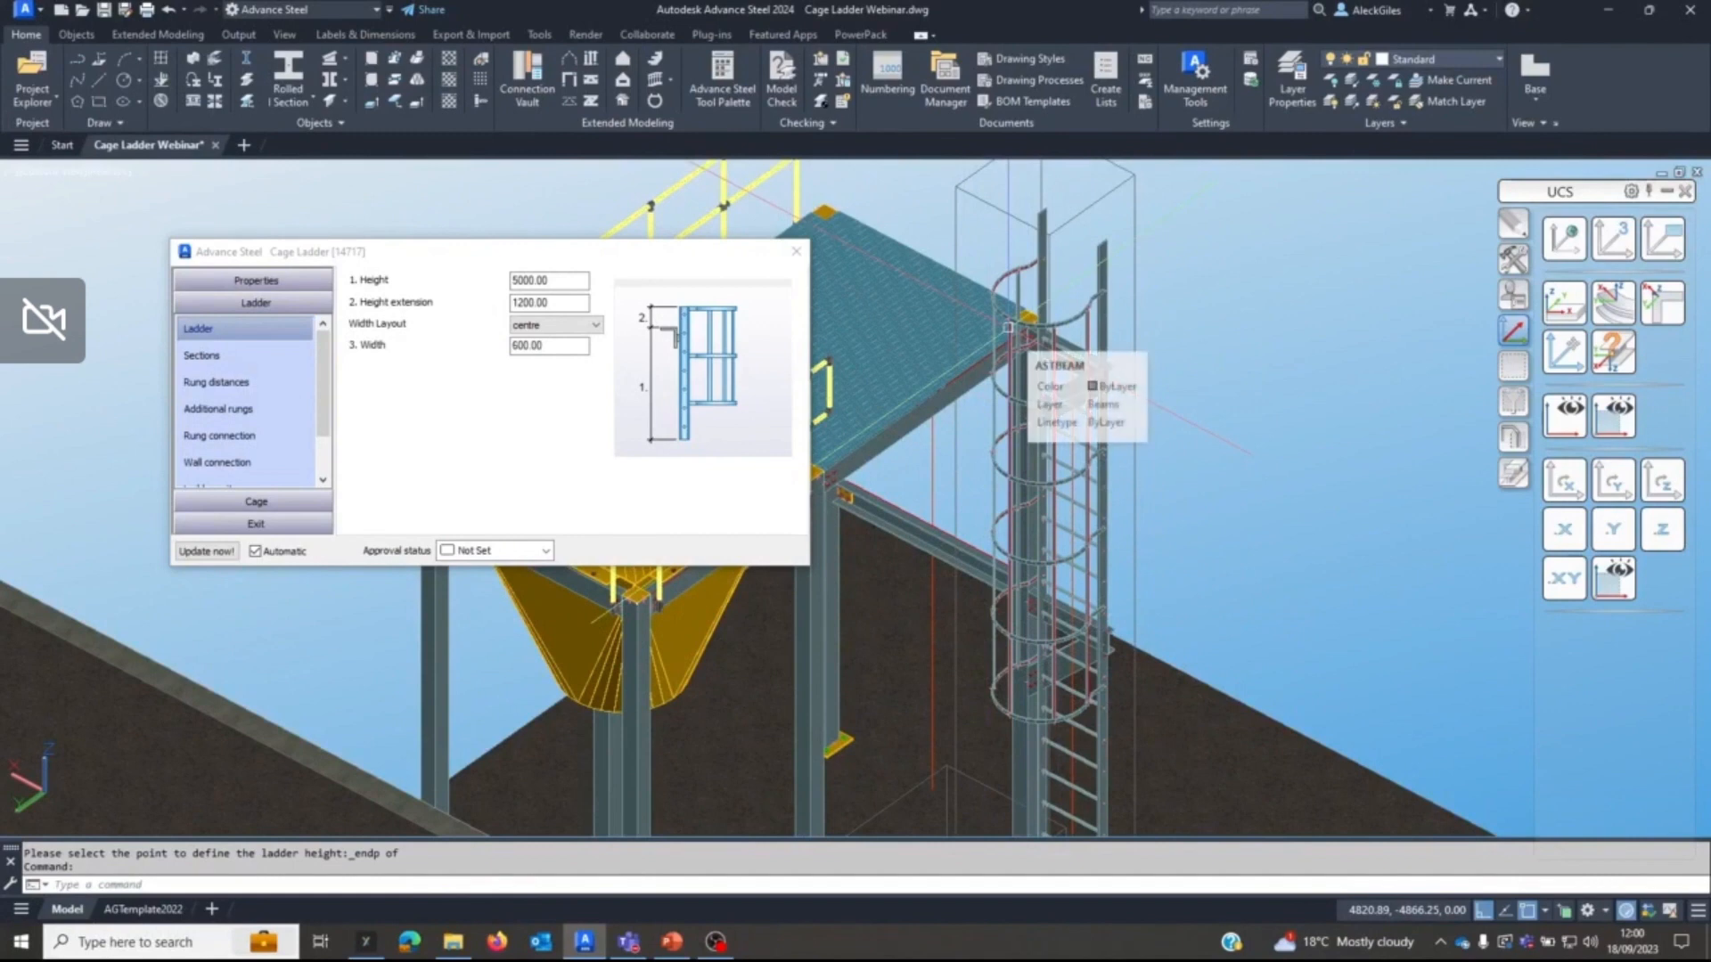
Examine the cage's general, brace distance and brace dimension settings alongside the lower cage hoops in the model.
scroll(299, 451, "down", 2)
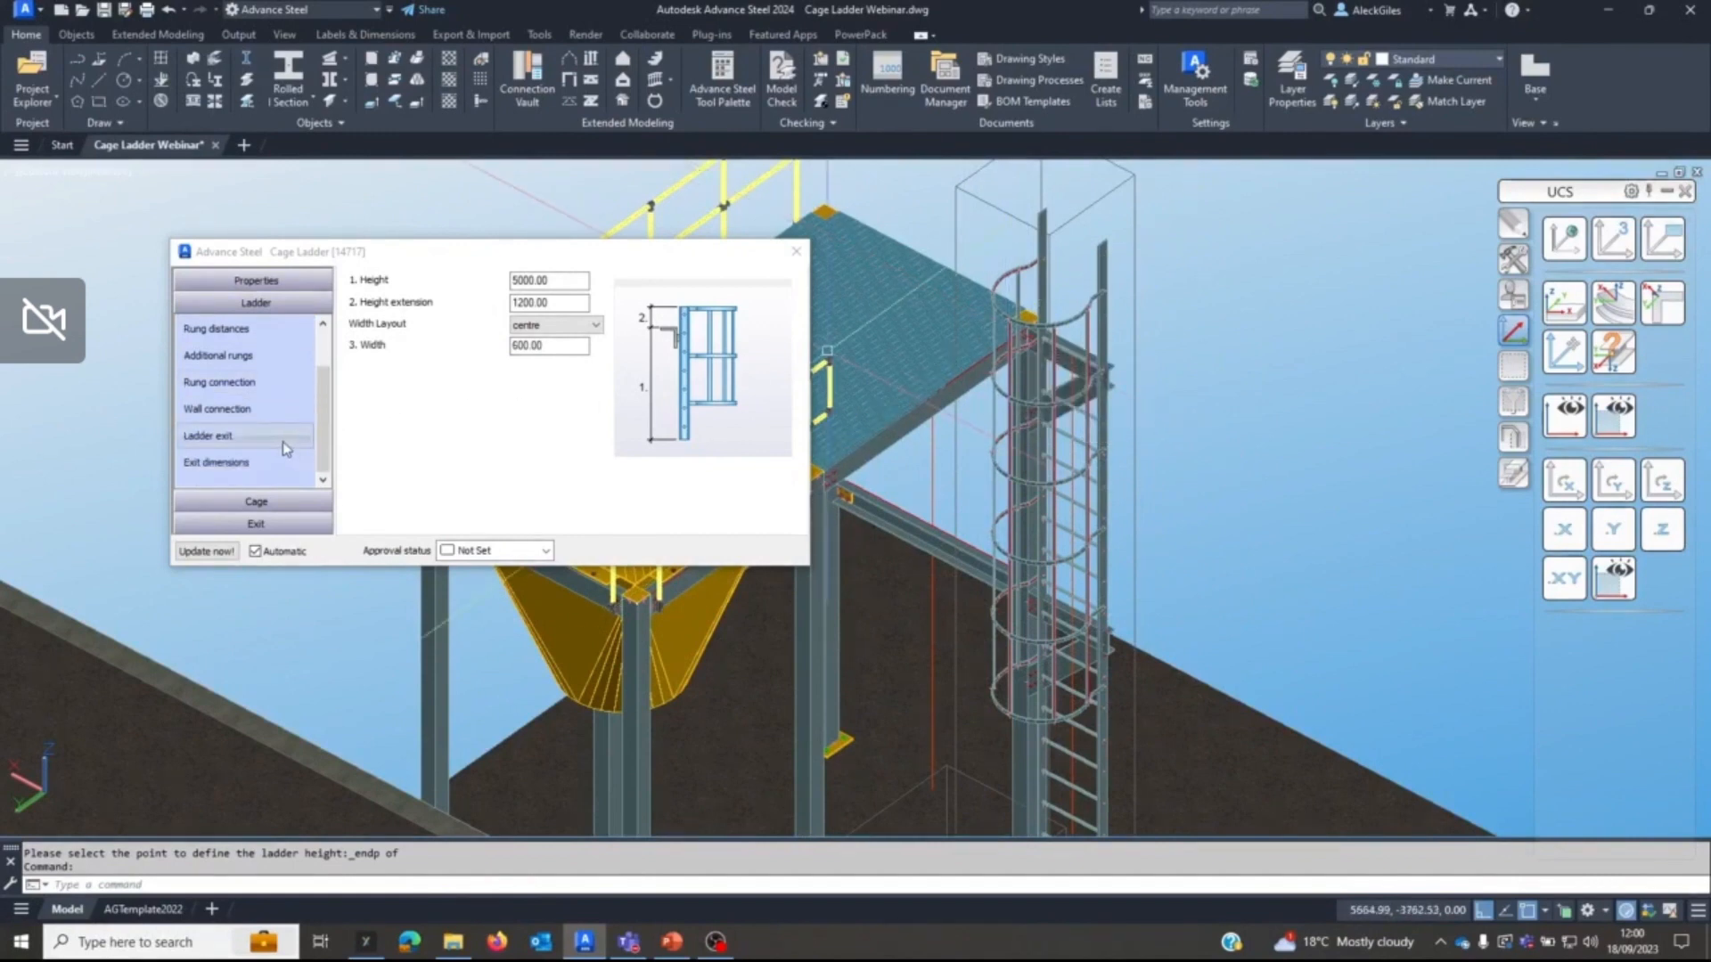
left_click(231, 501)
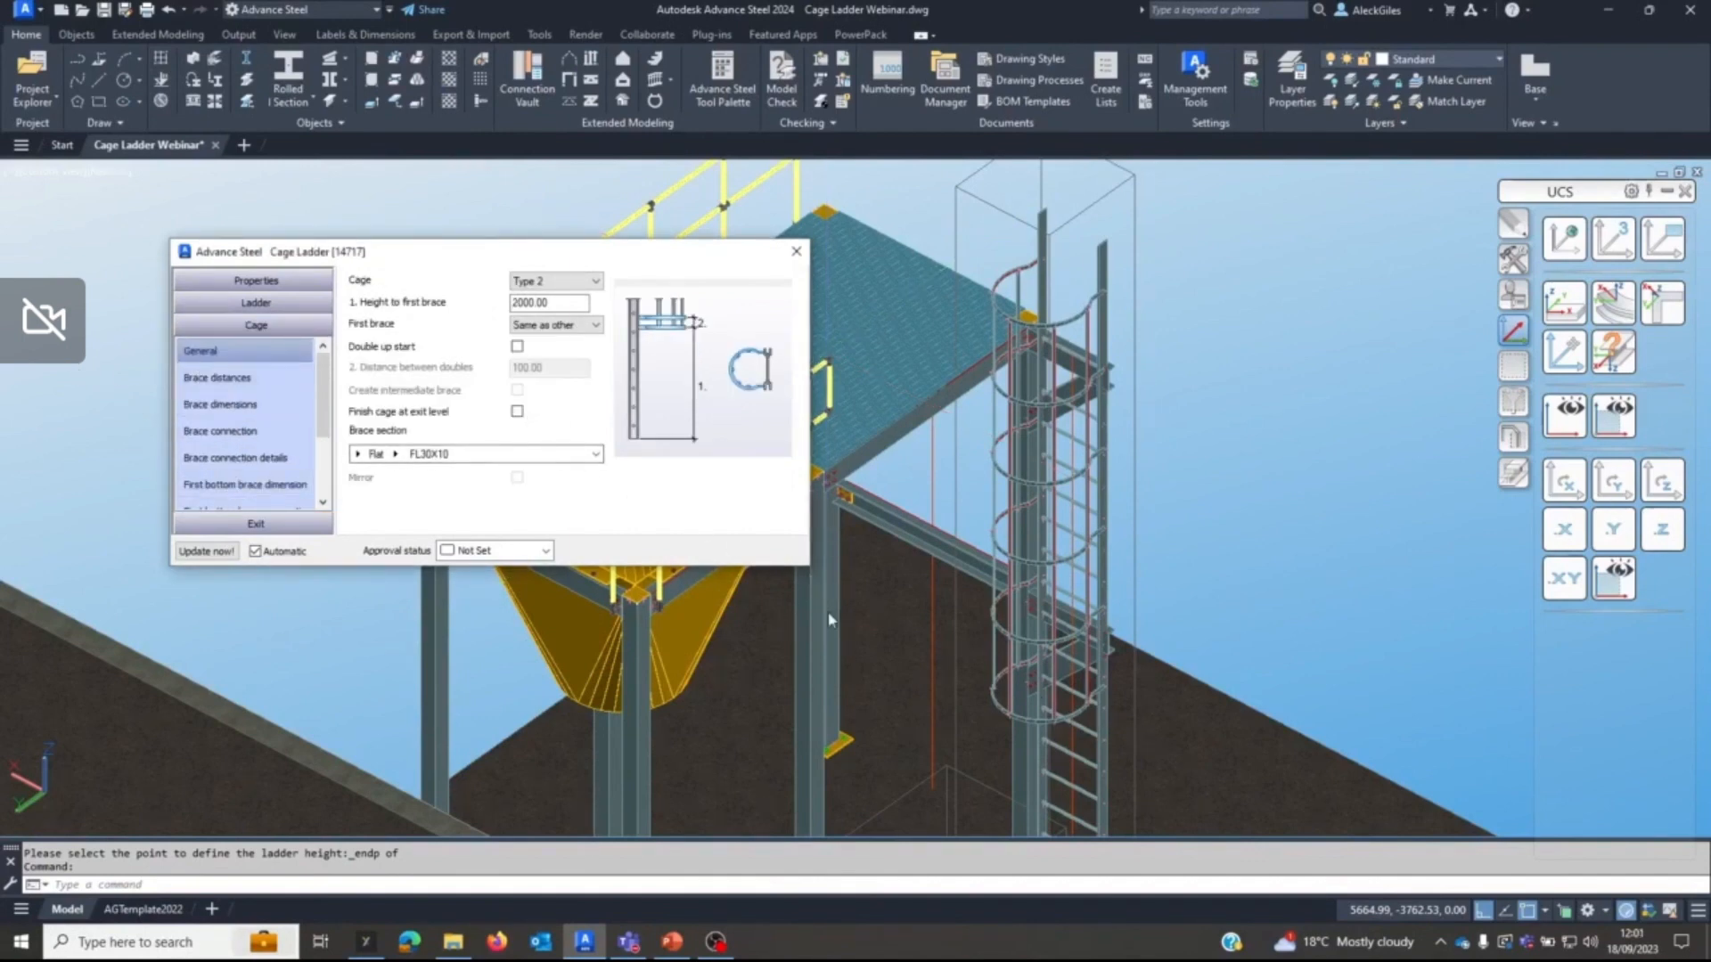
middle_click_drag(1070, 716, 1064, 488)
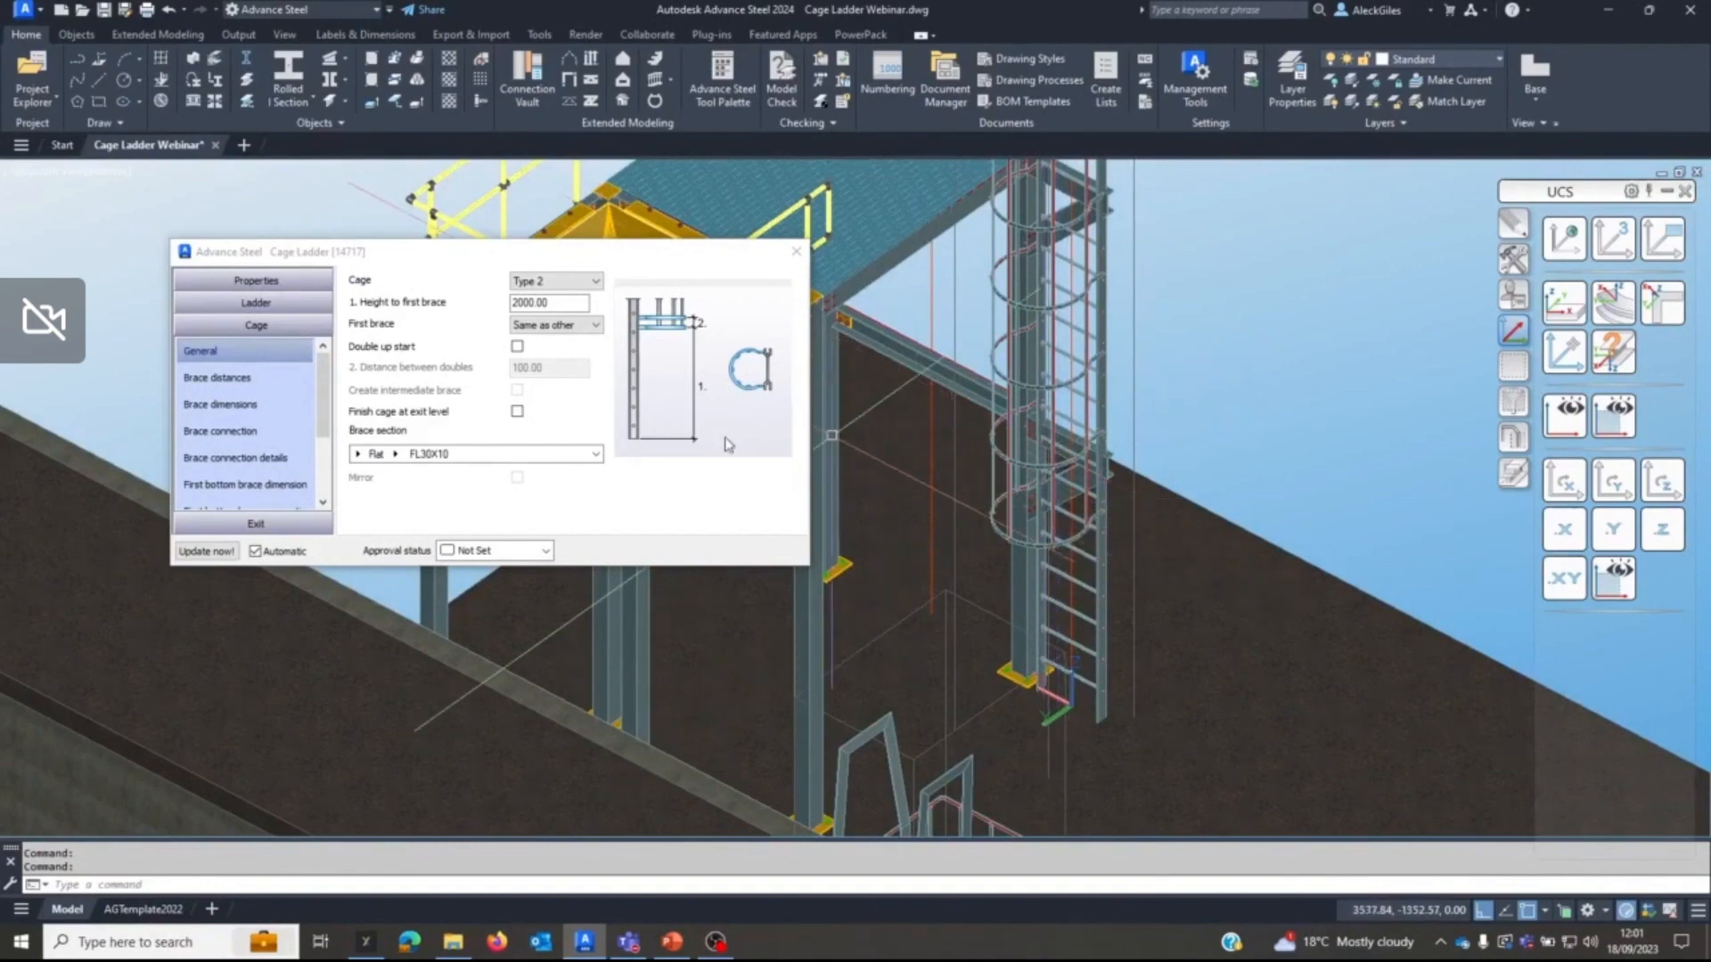
left_click(270, 383)
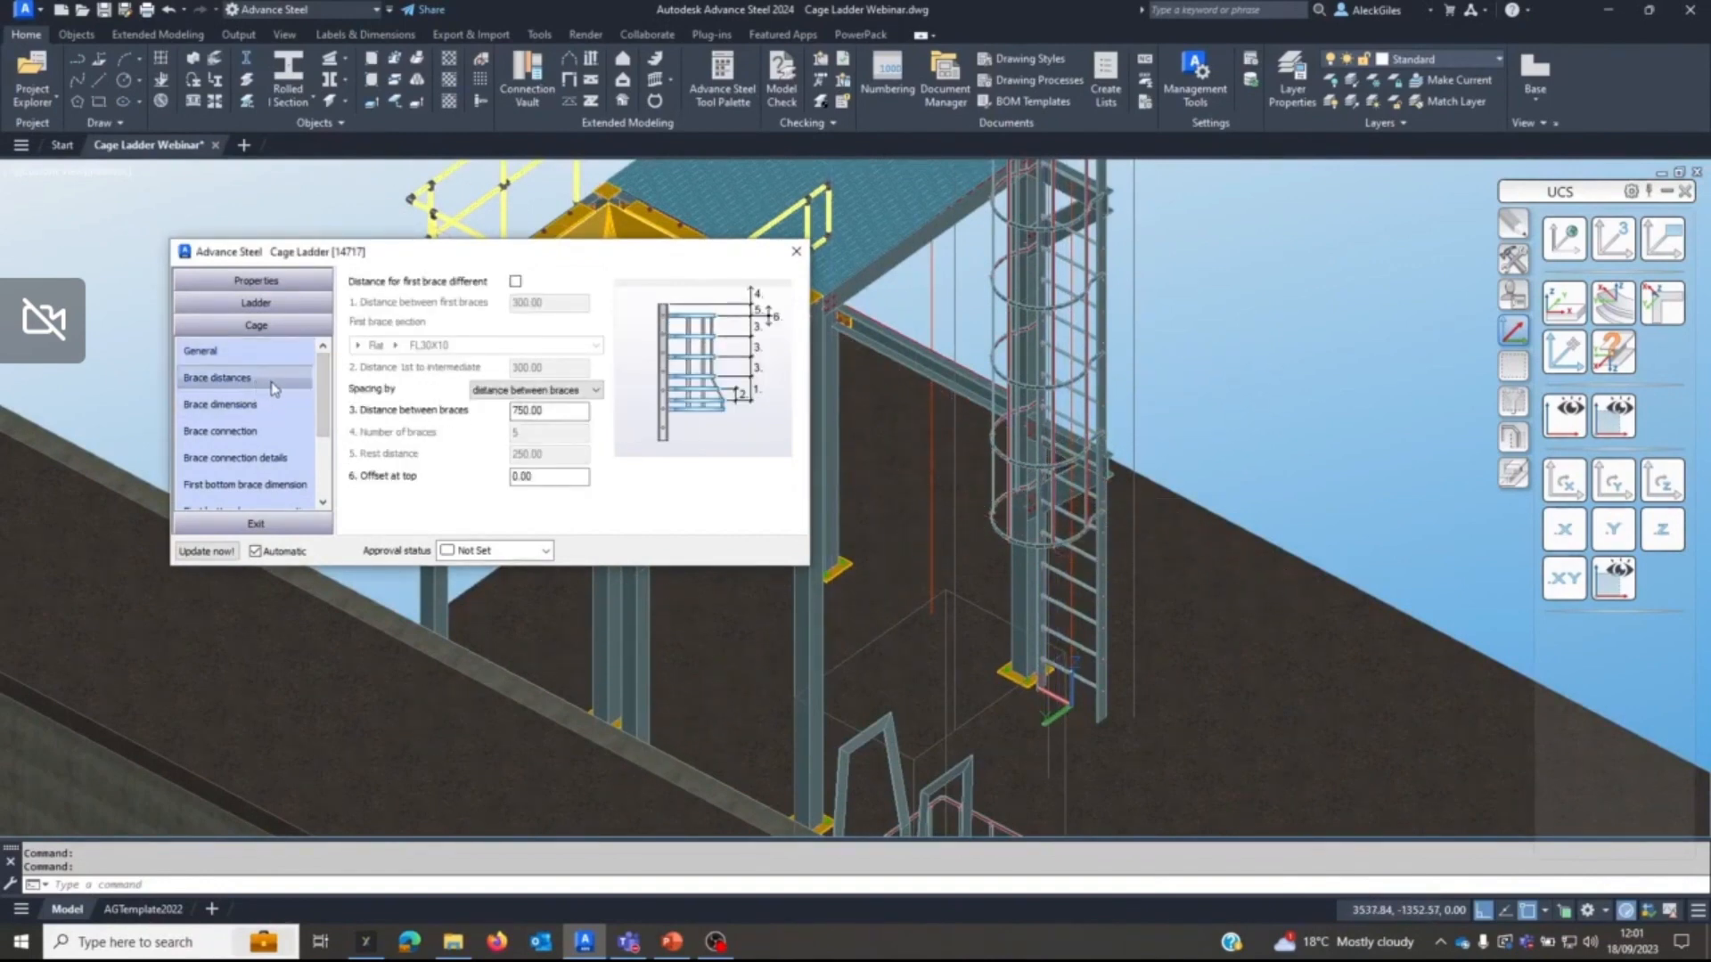
left_click(218, 432)
left_click(223, 405)
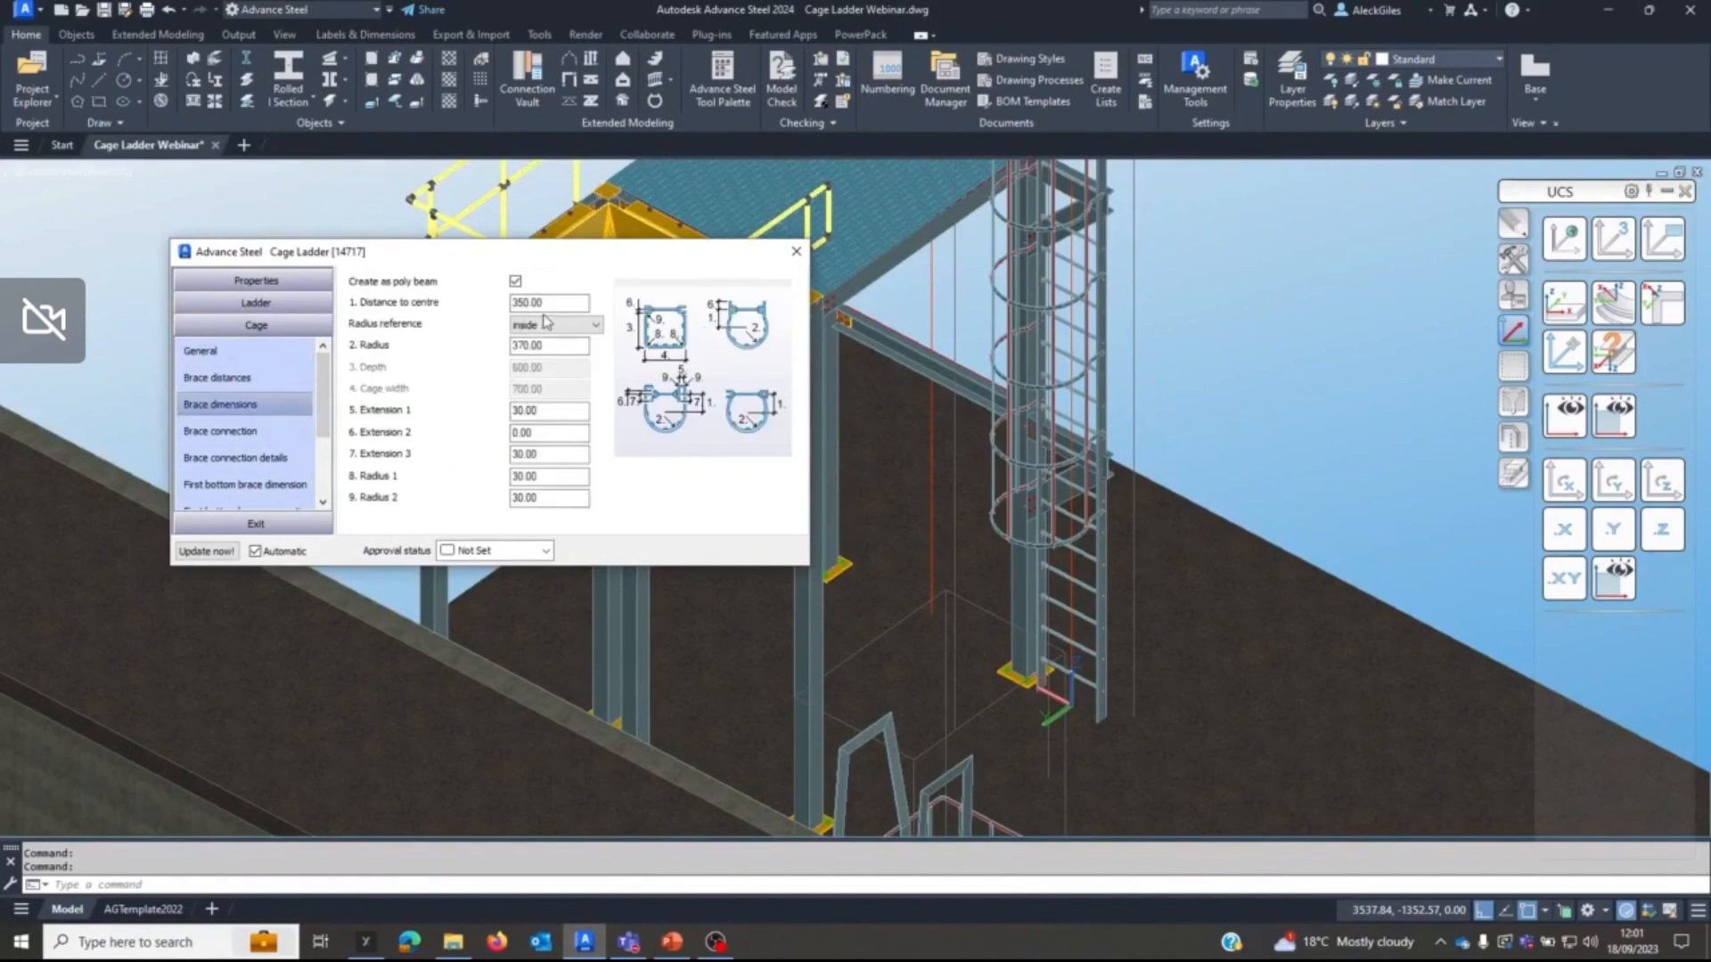
scroll(1044, 576, "up", 3)
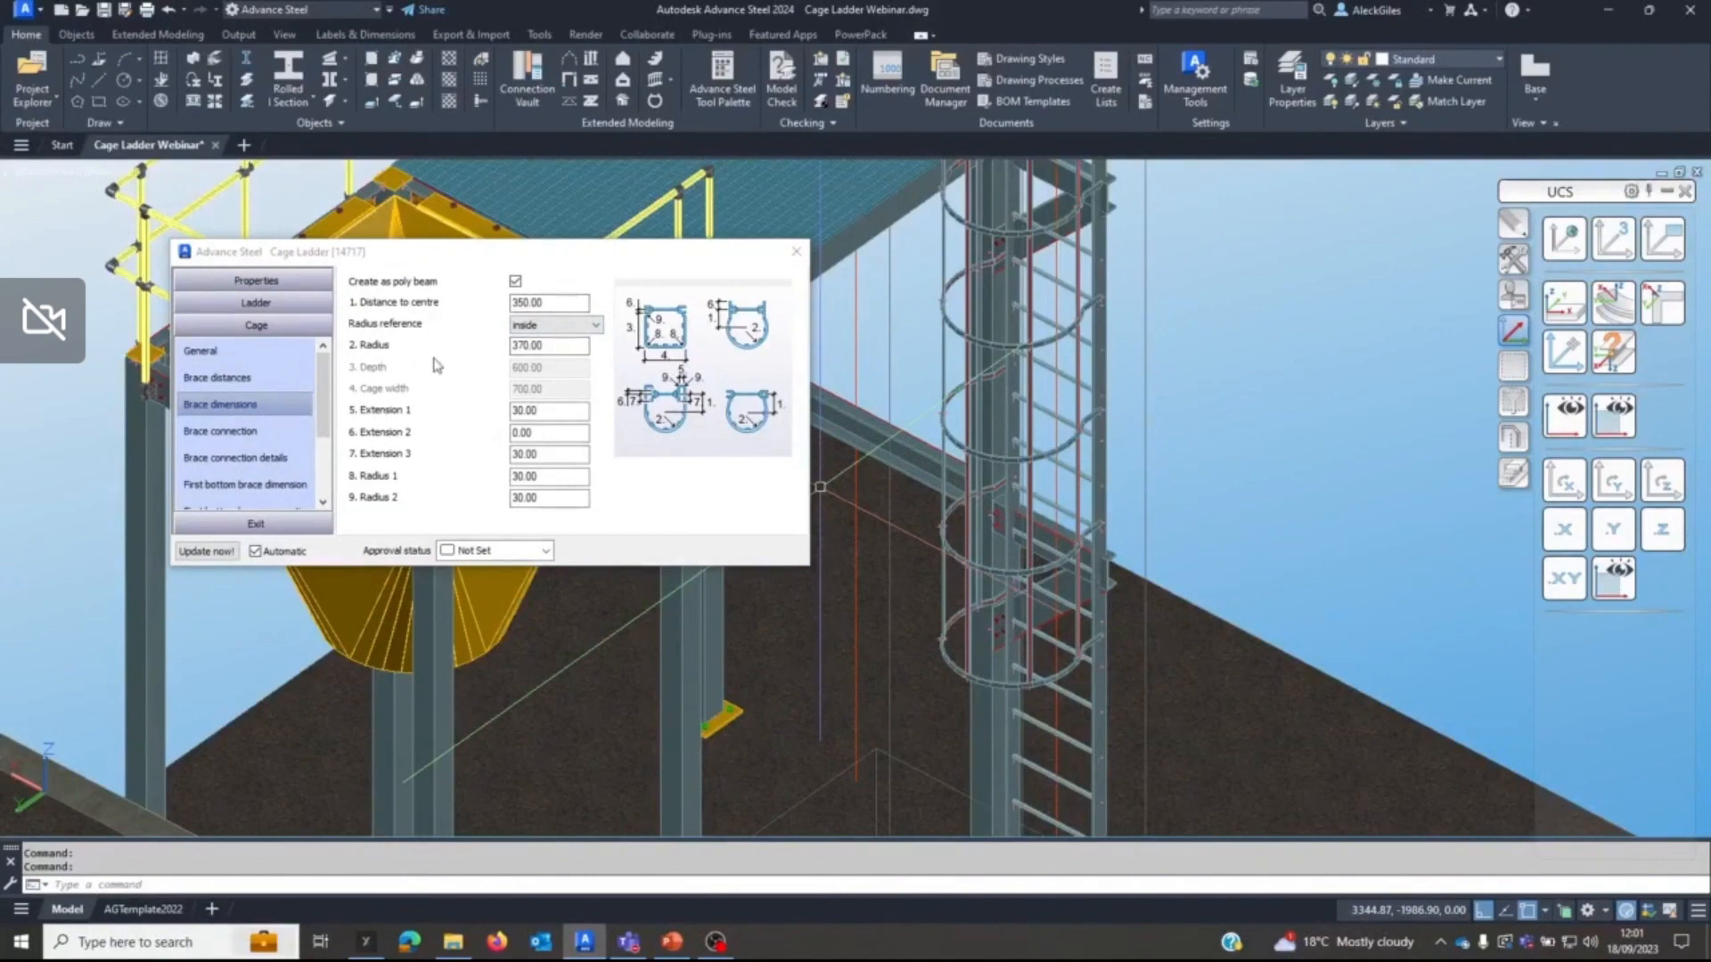
middle_click_drag(1024, 594, 1023, 624, "shift")
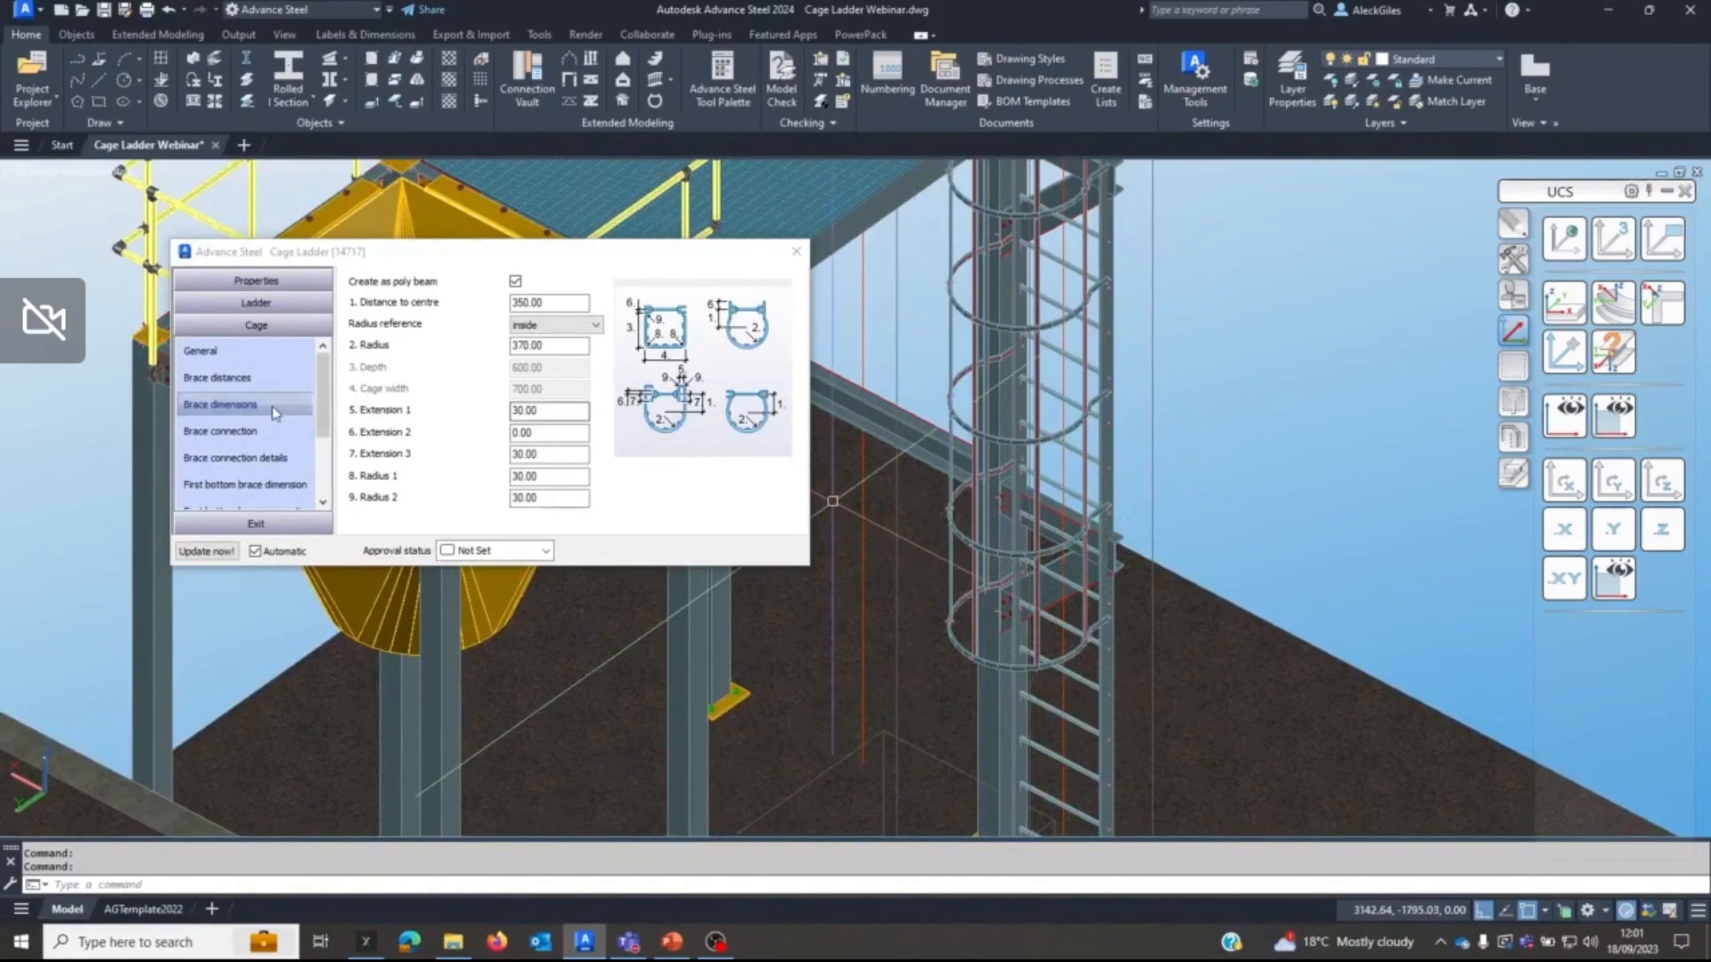
Set the cage's first brace to Type 2 and enable the doubled-up start.
left_click(246, 355)
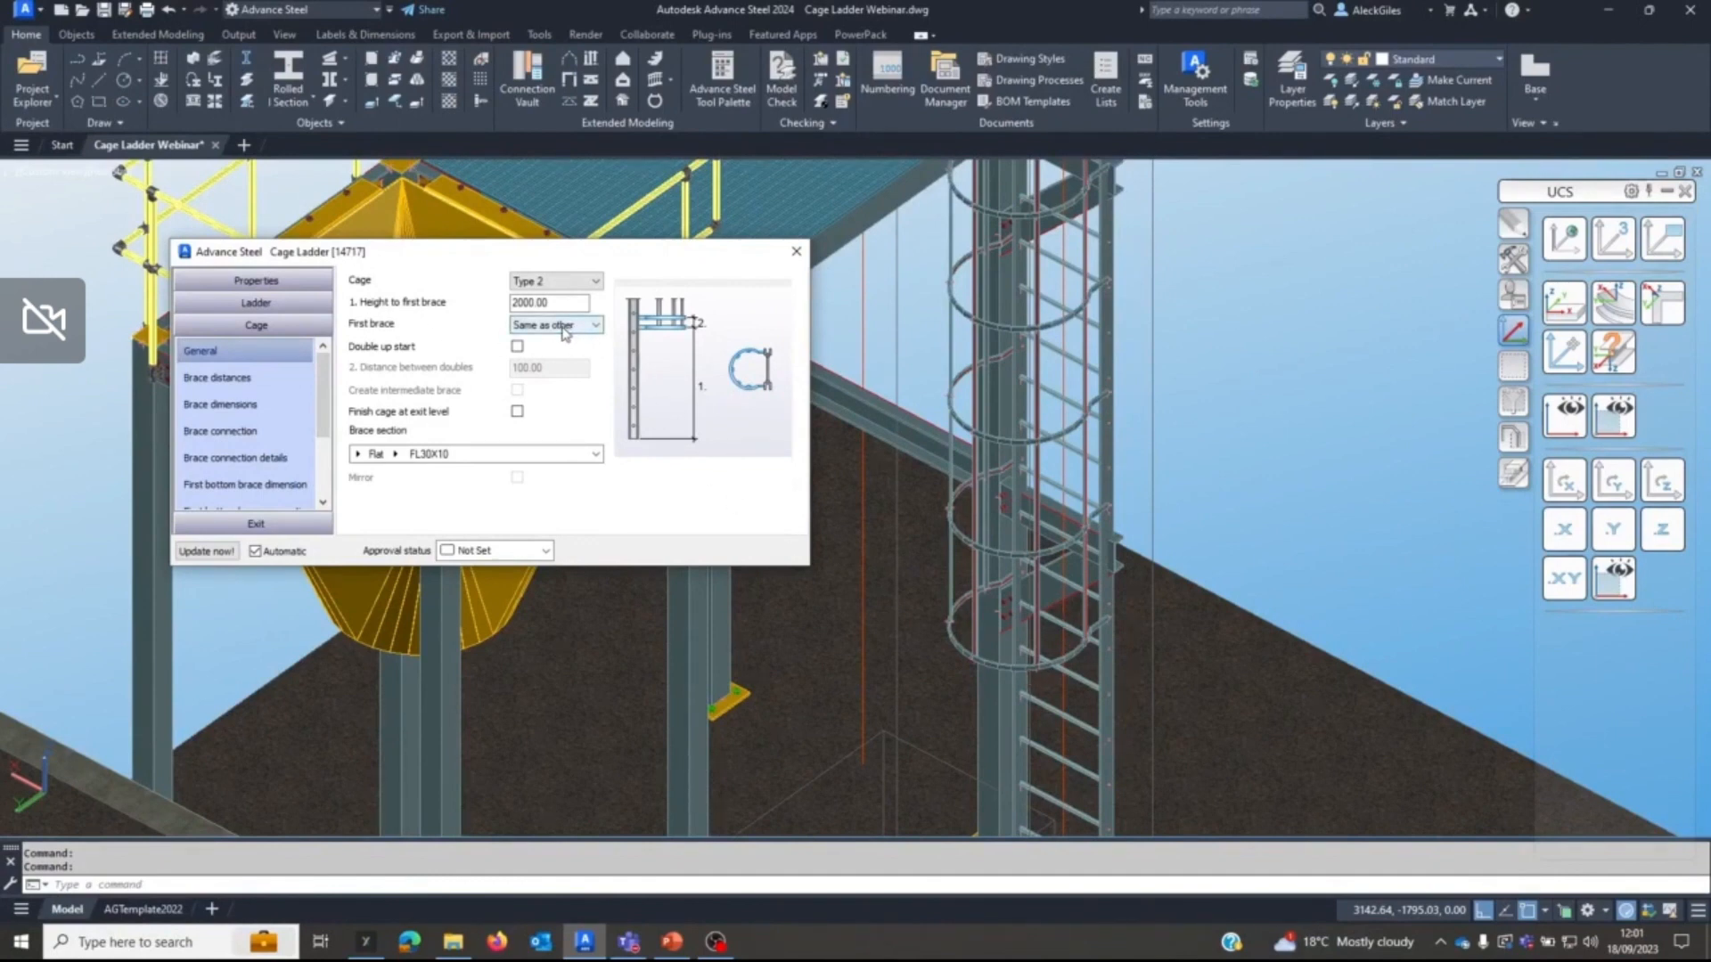
left_click(588, 327)
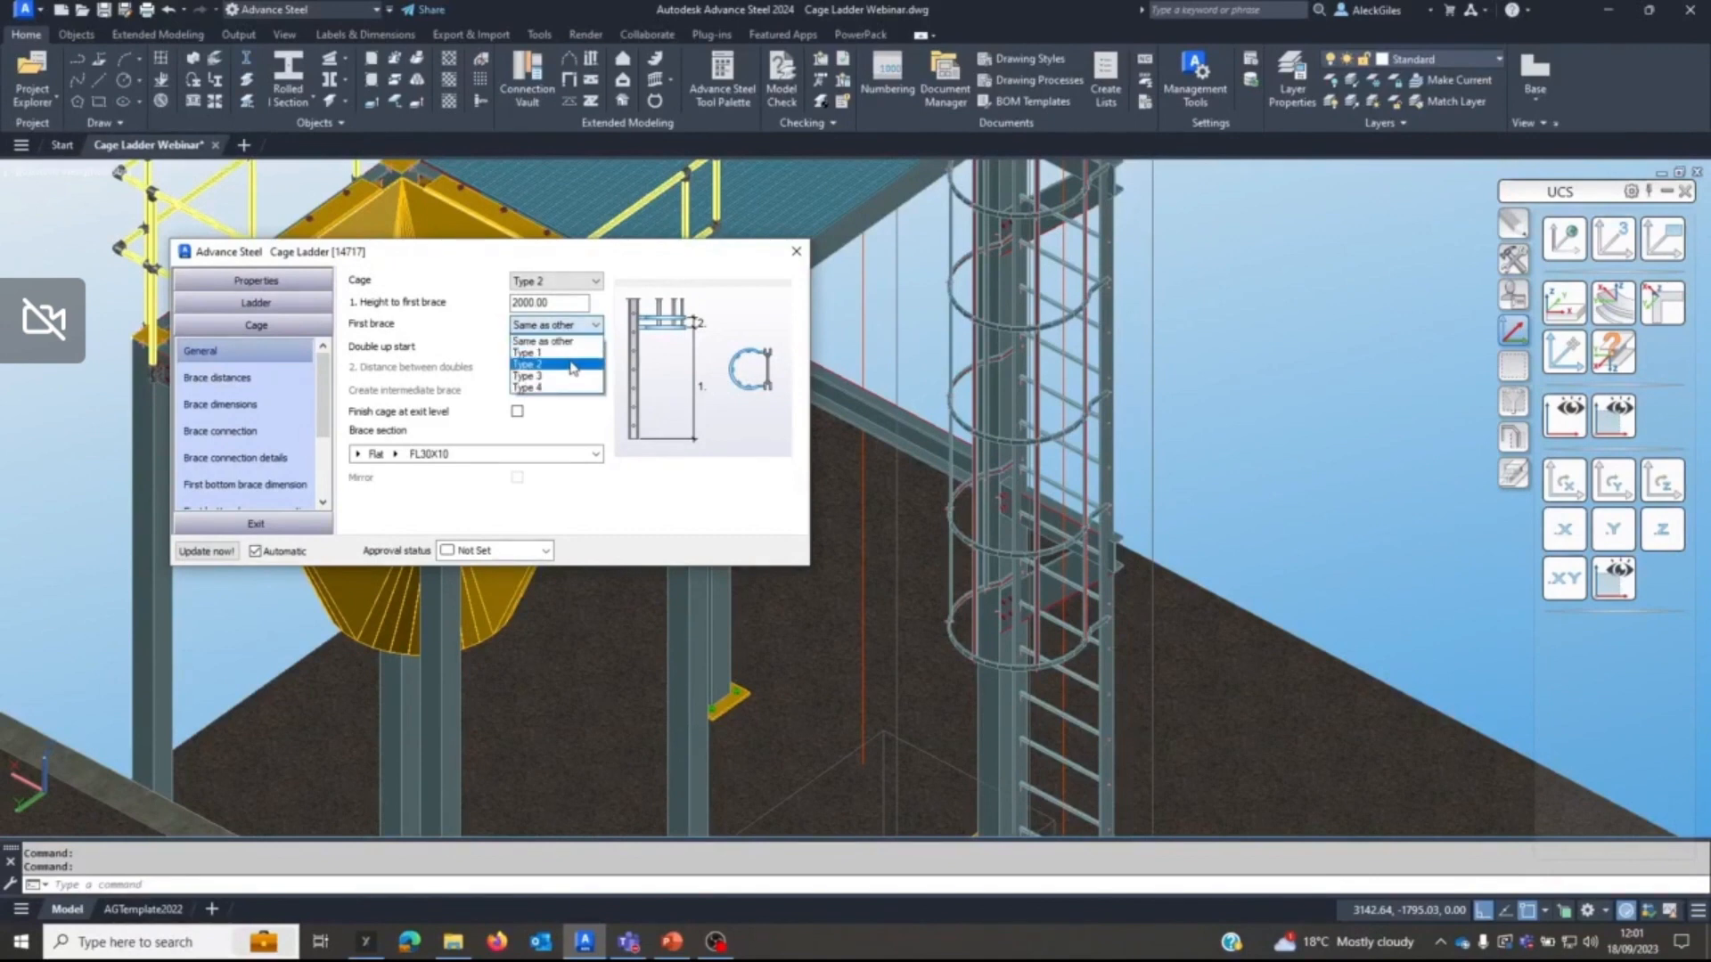
left_click(571, 364)
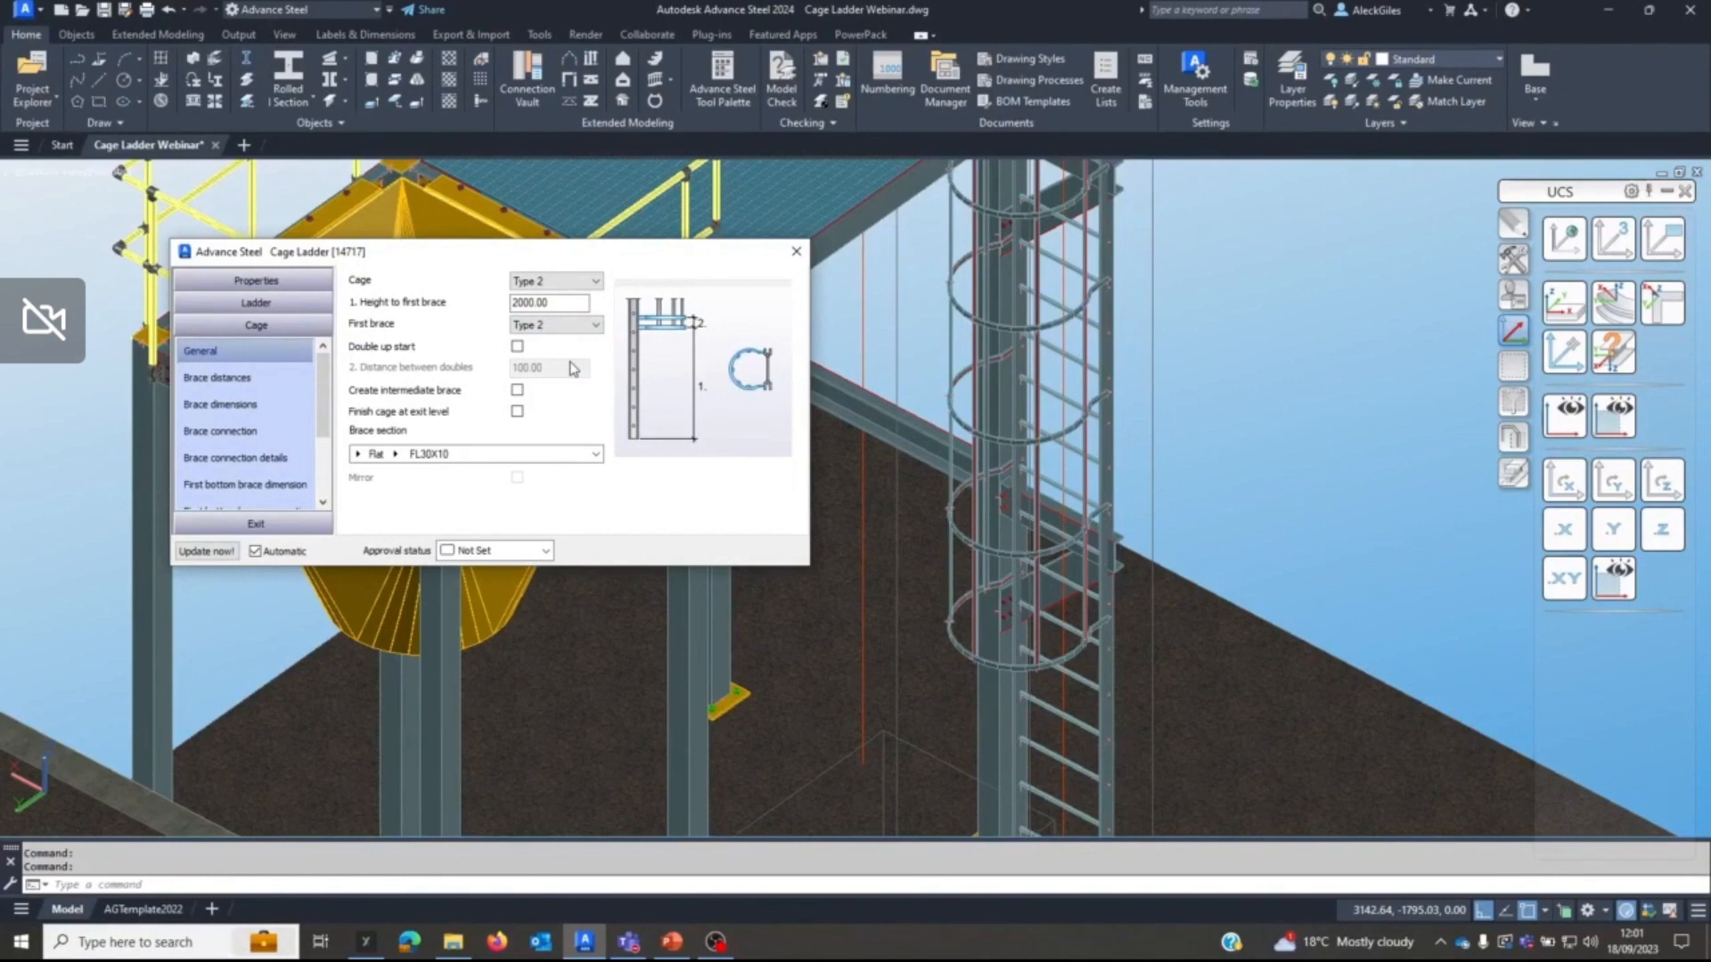
left_click(517, 346)
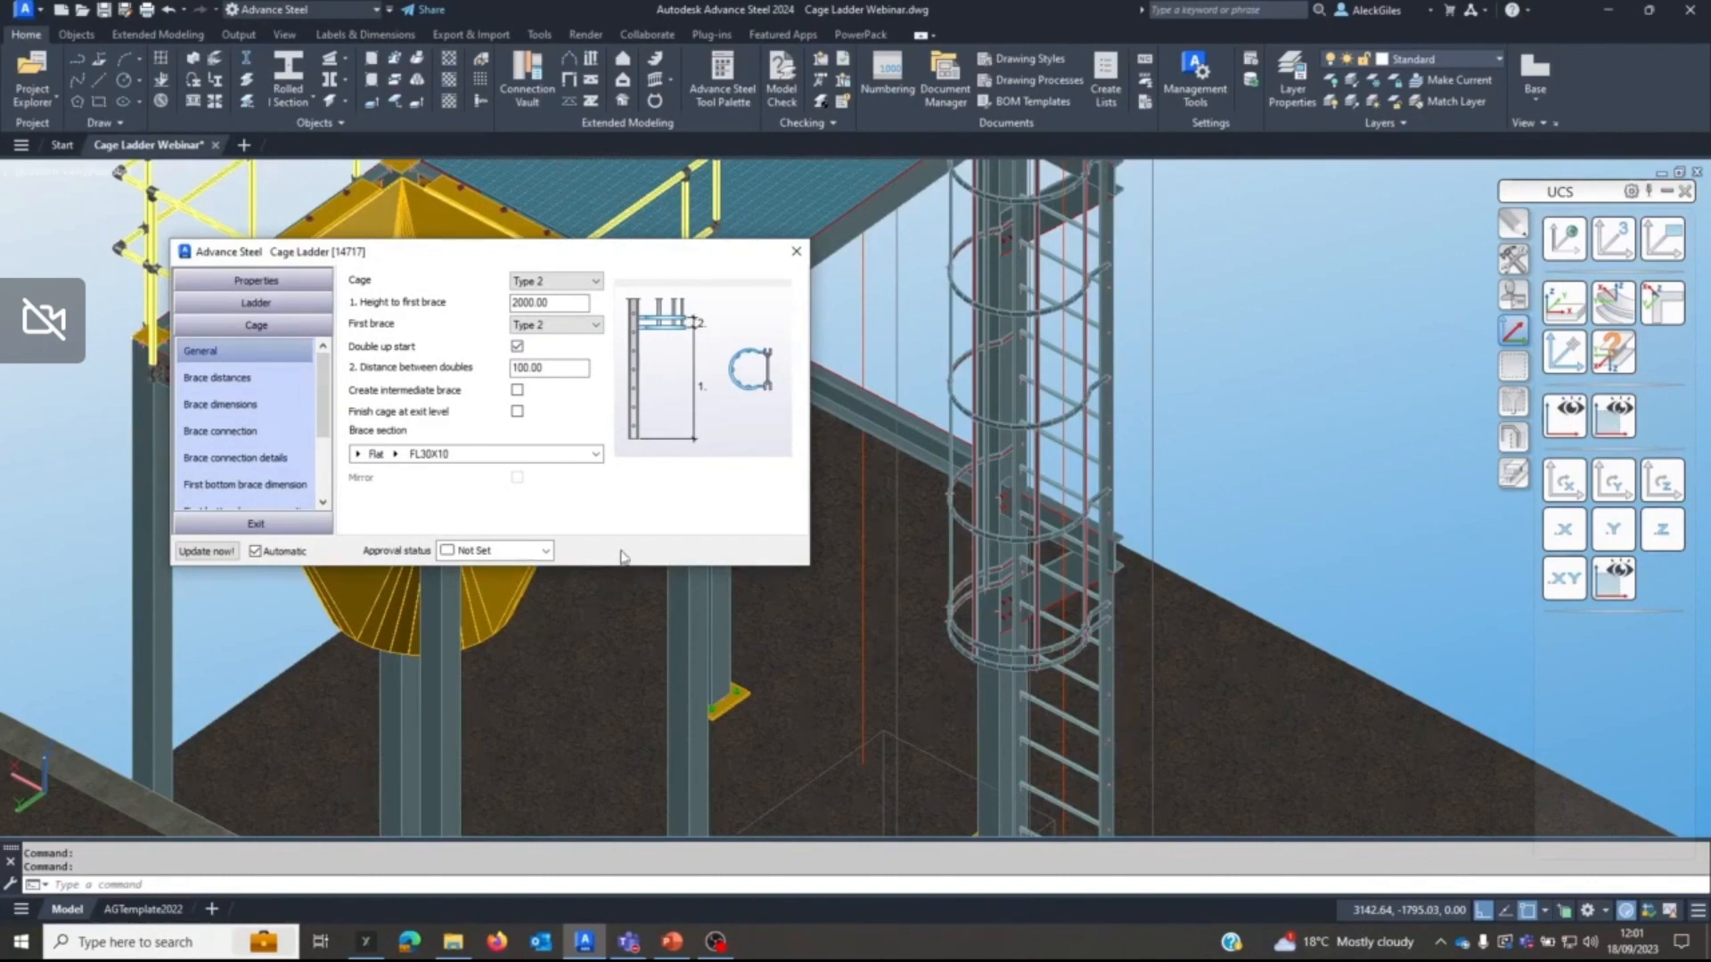
Enable a different distance for the first brace and set the distance between the first braces to 400.
left_click(258, 379)
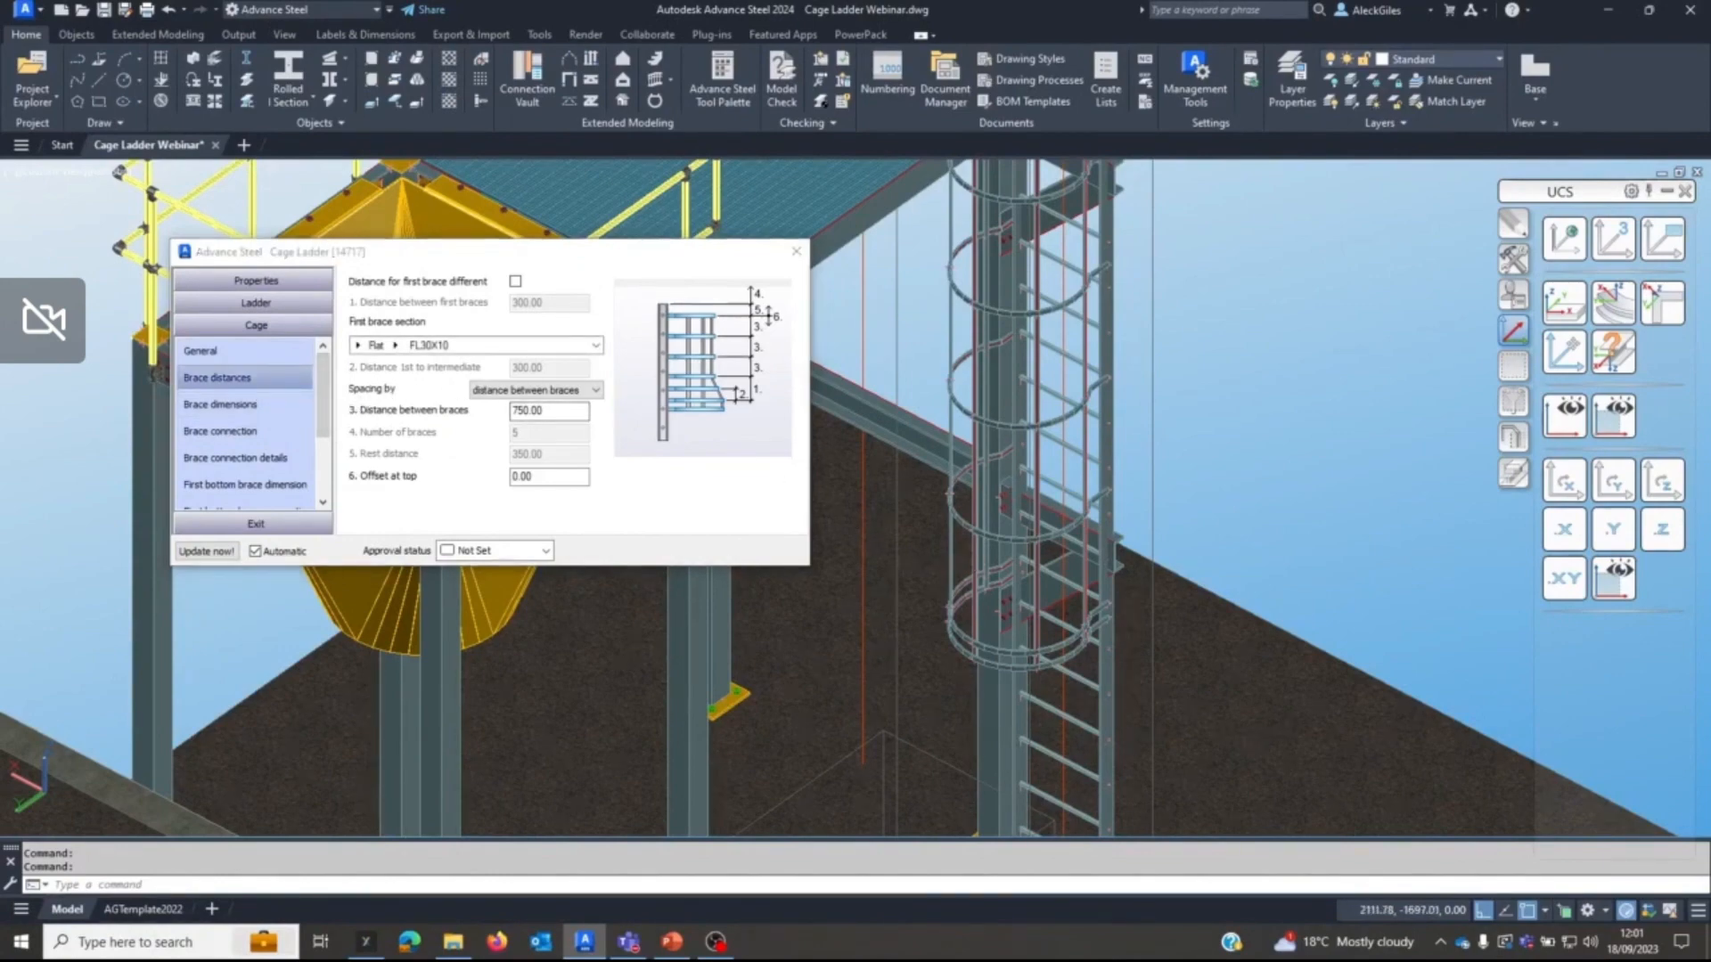
scroll(947, 612, "up", 5)
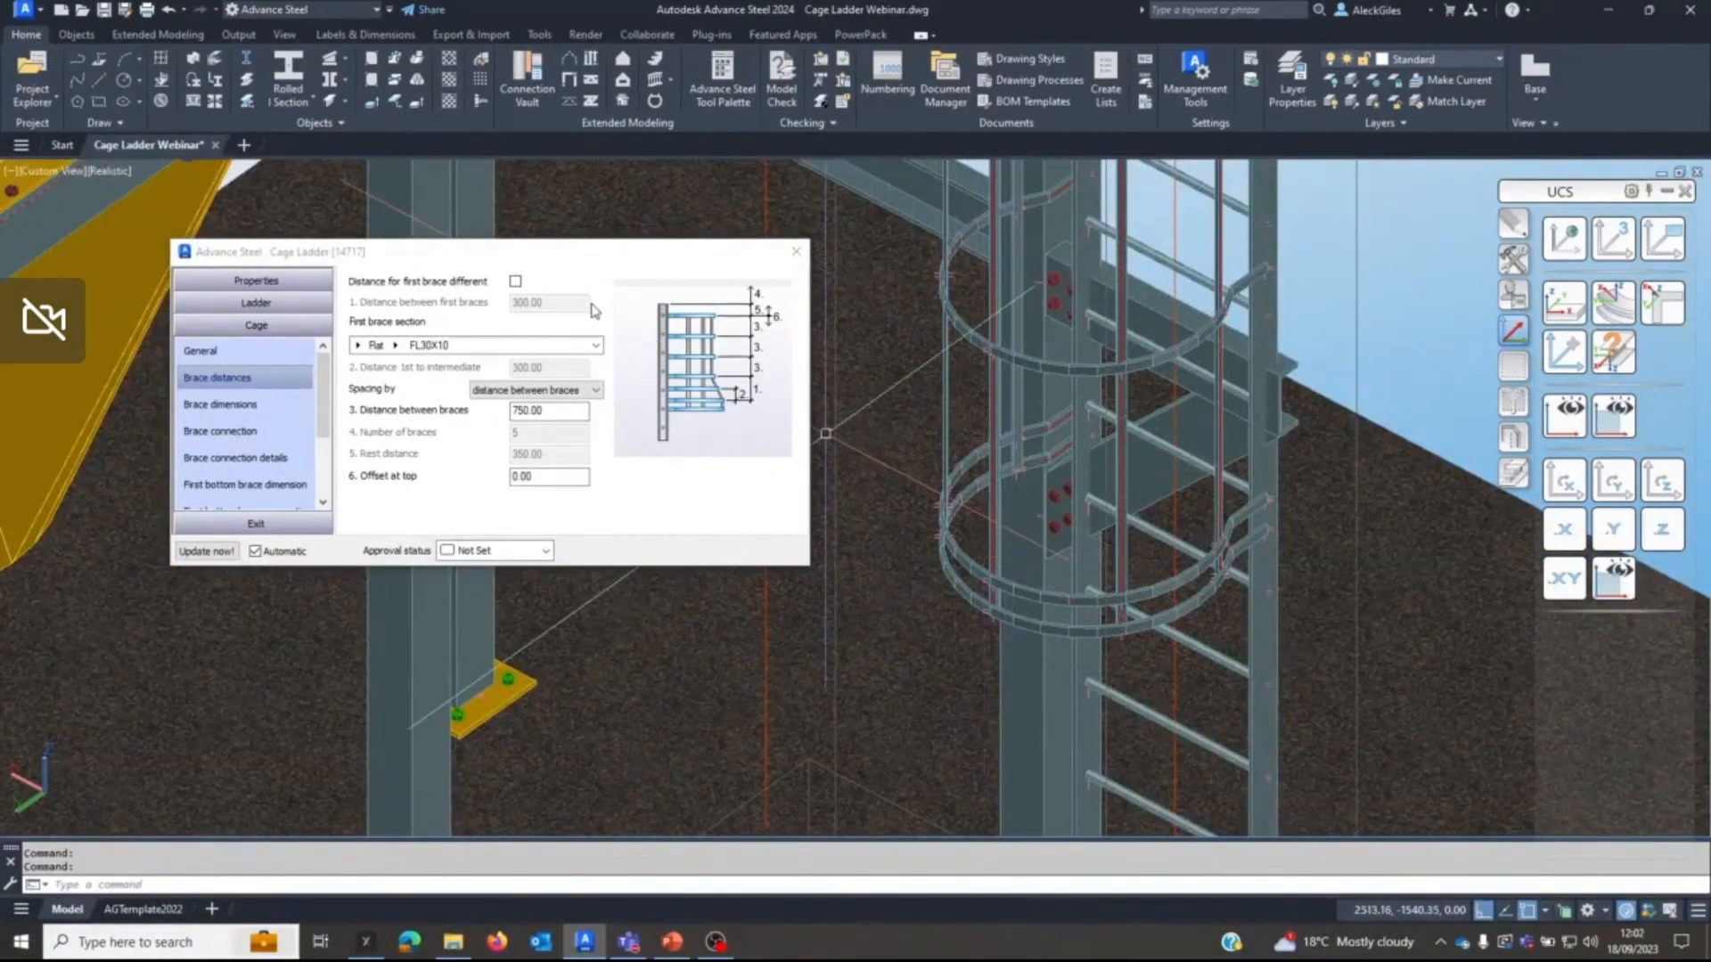
left_click(516, 283)
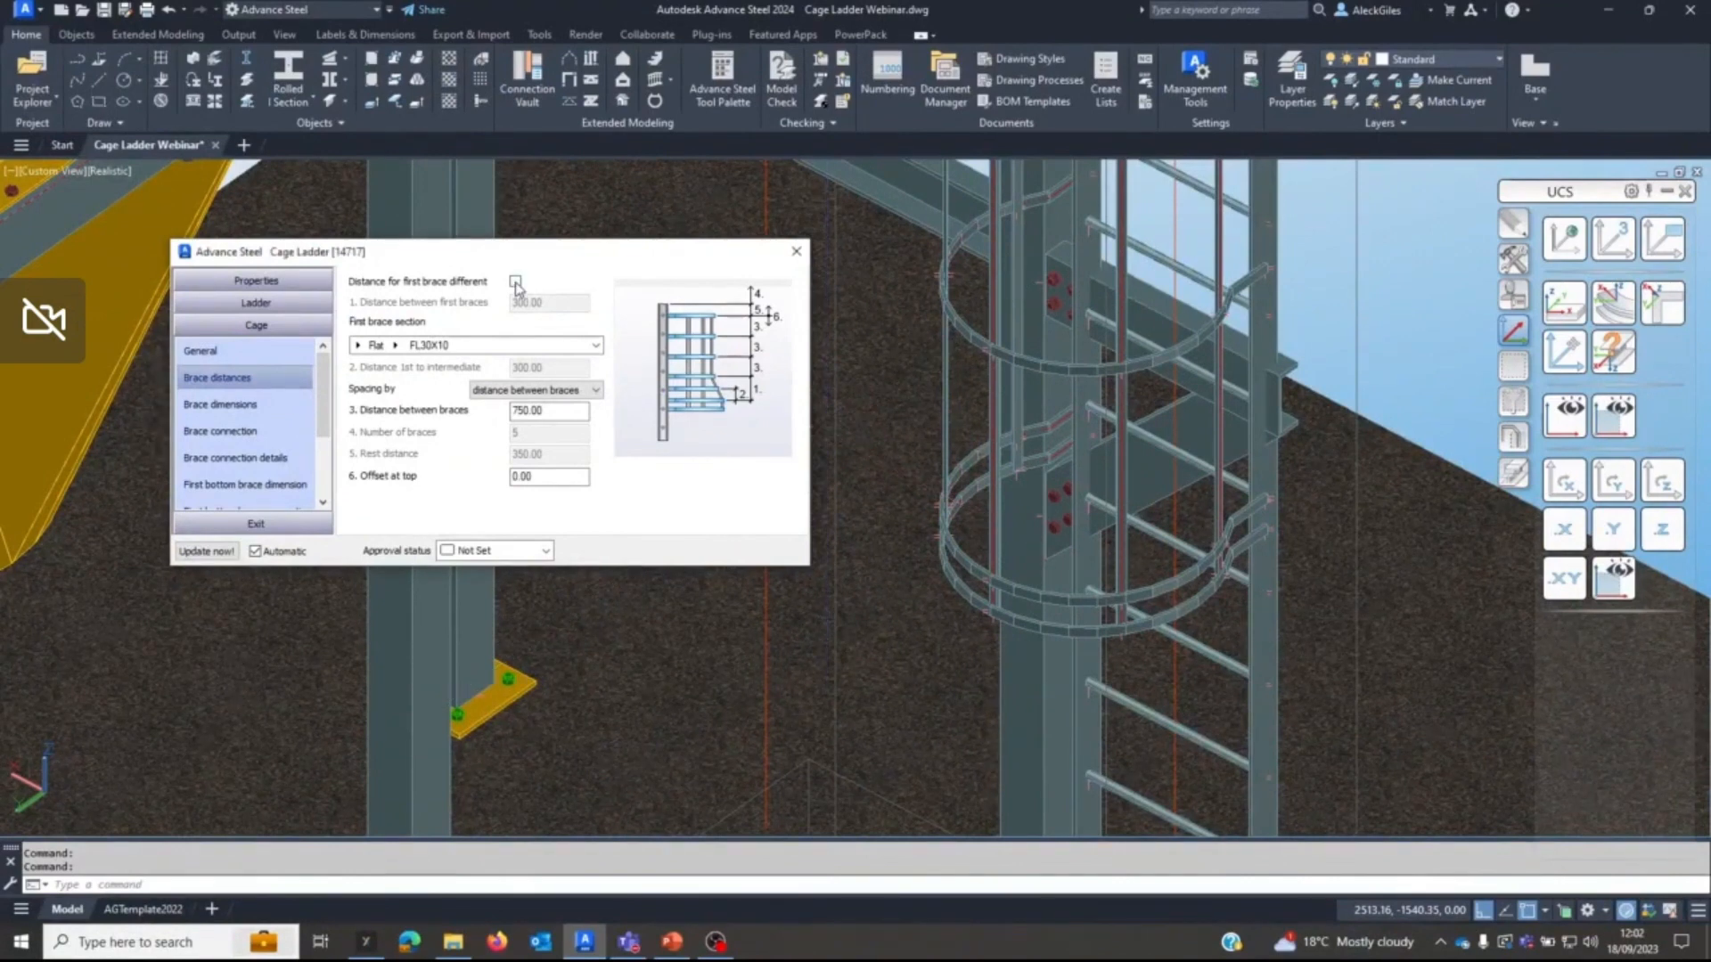
left_click(516, 283)
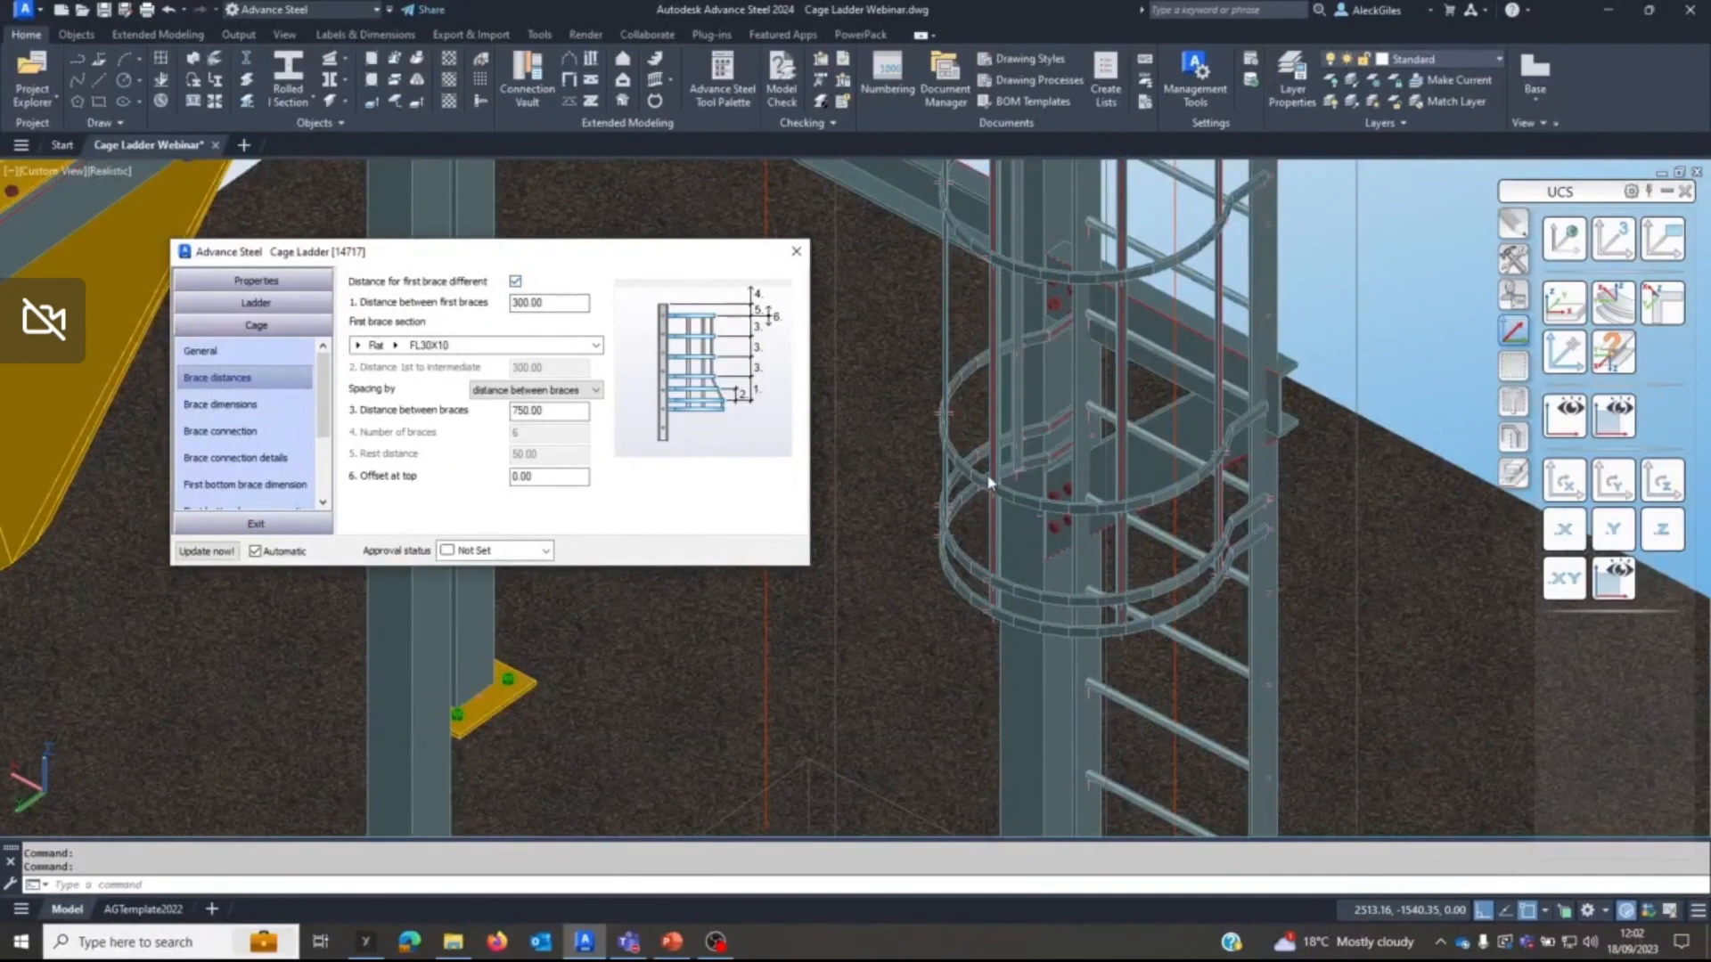
double_click(563, 304)
type("400")
key("Return")
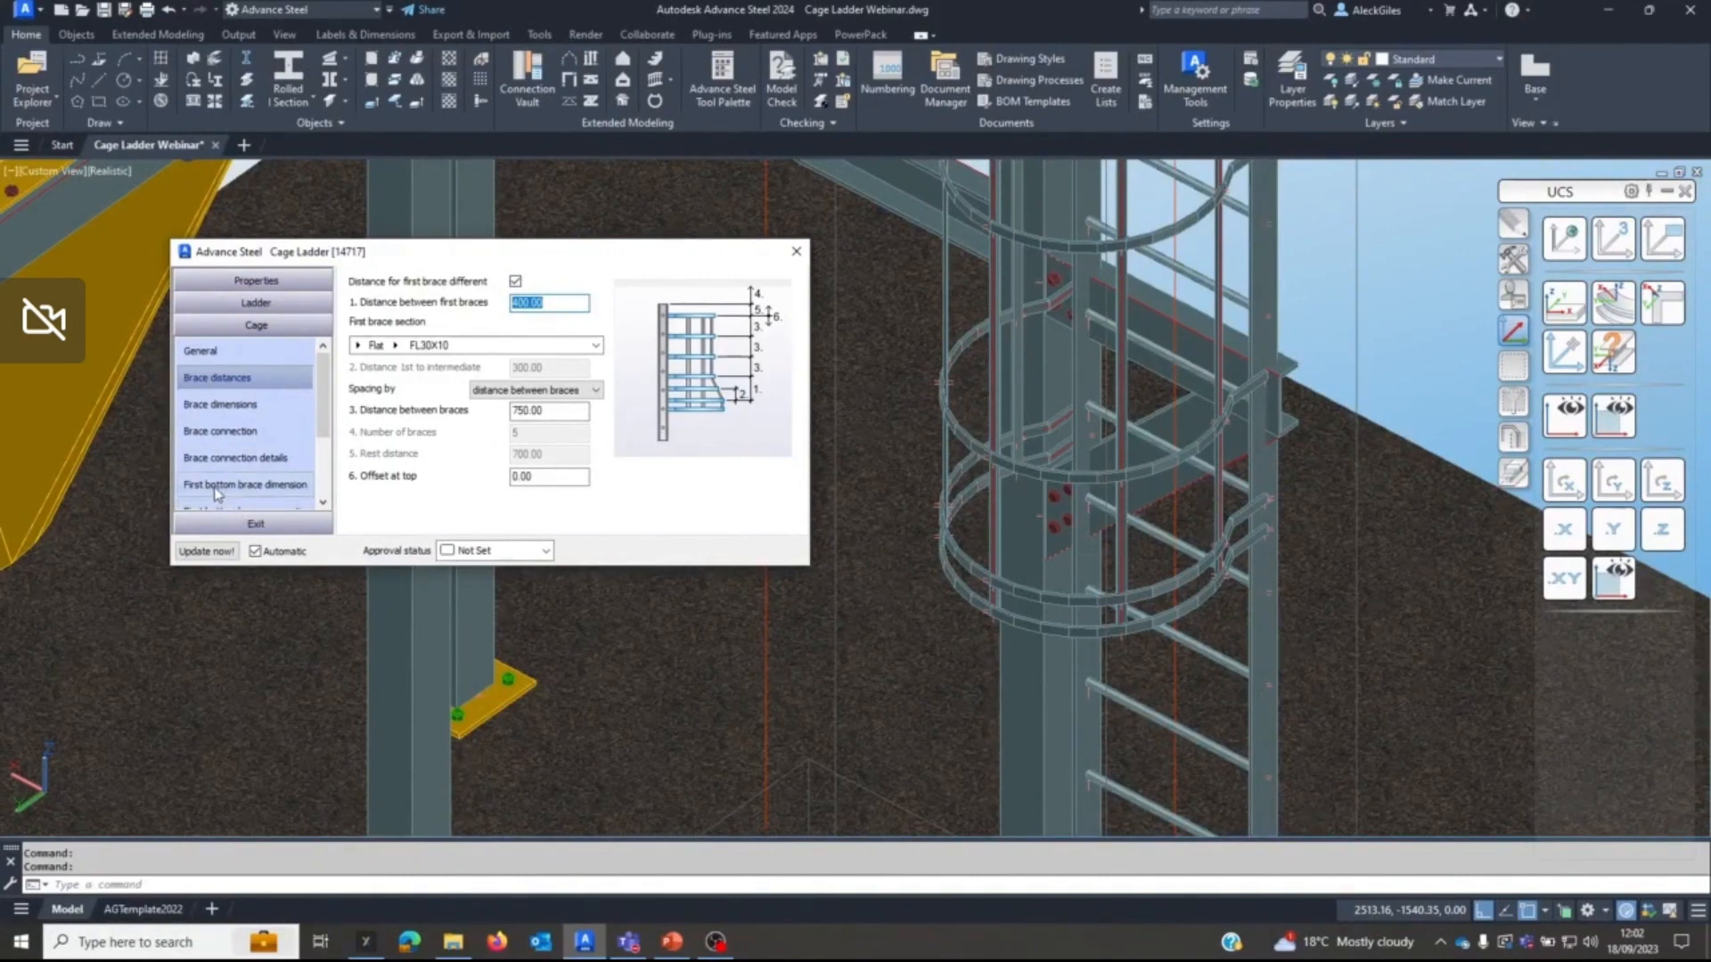
Give the first bottom brace a distance to centre of 450 and a radius of 470.
scroll(248, 493, "down", 1)
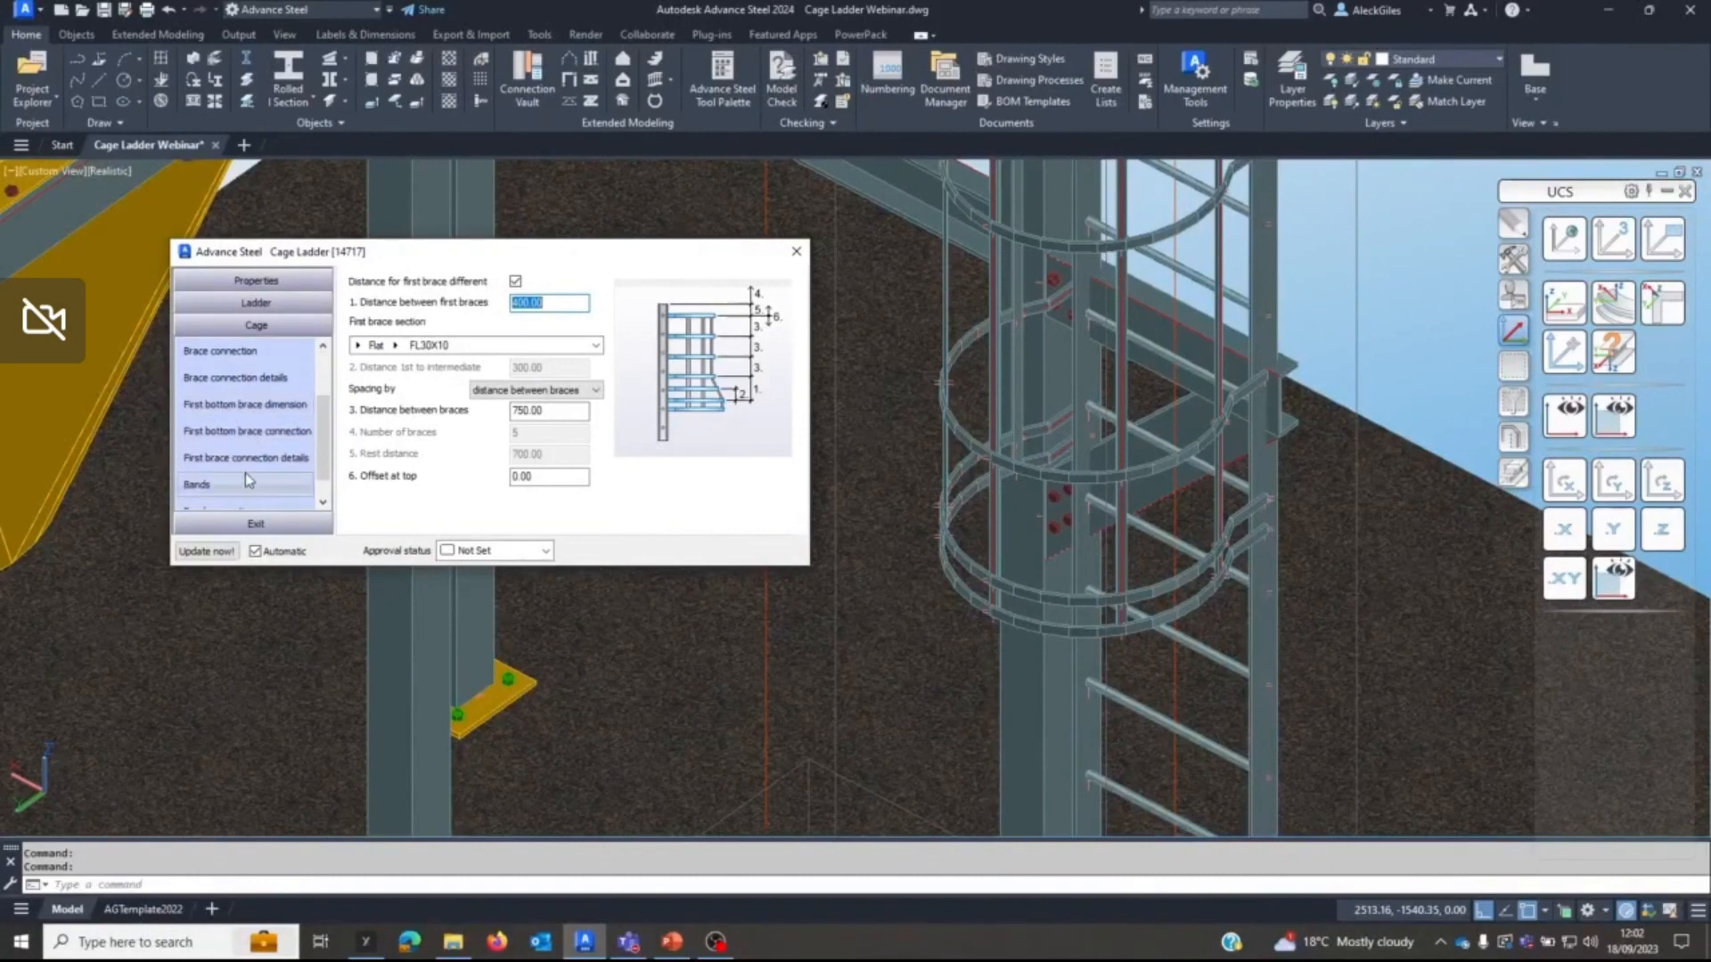
left_click(238, 410)
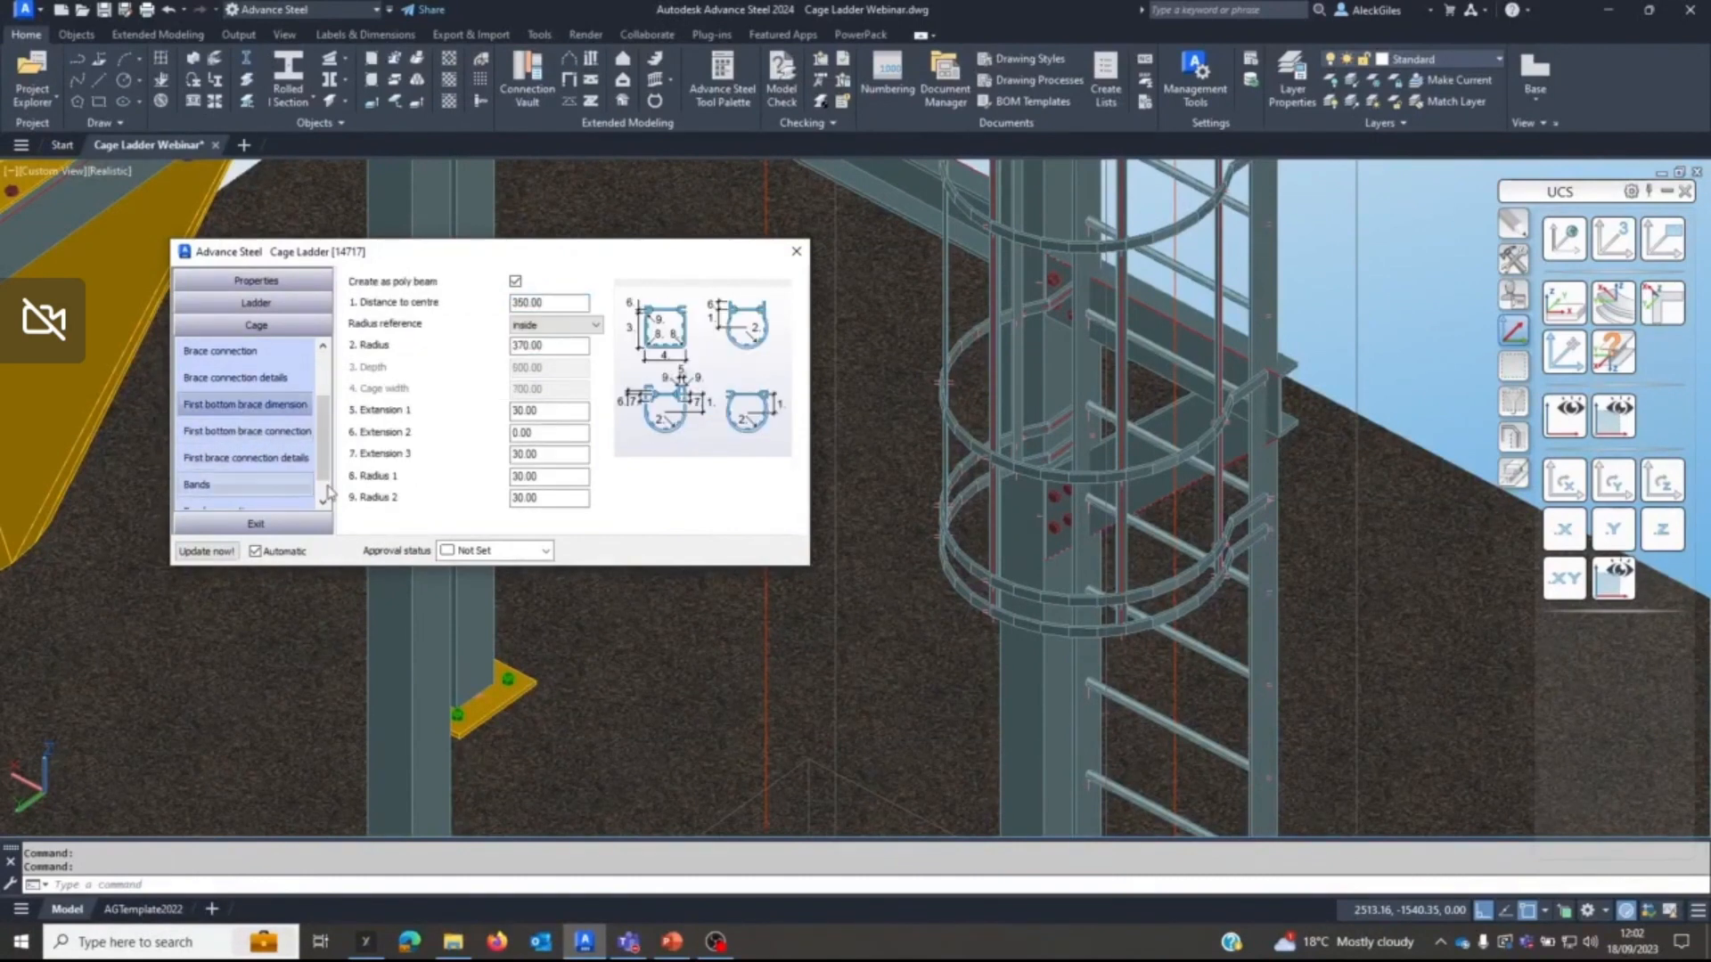
type("450")
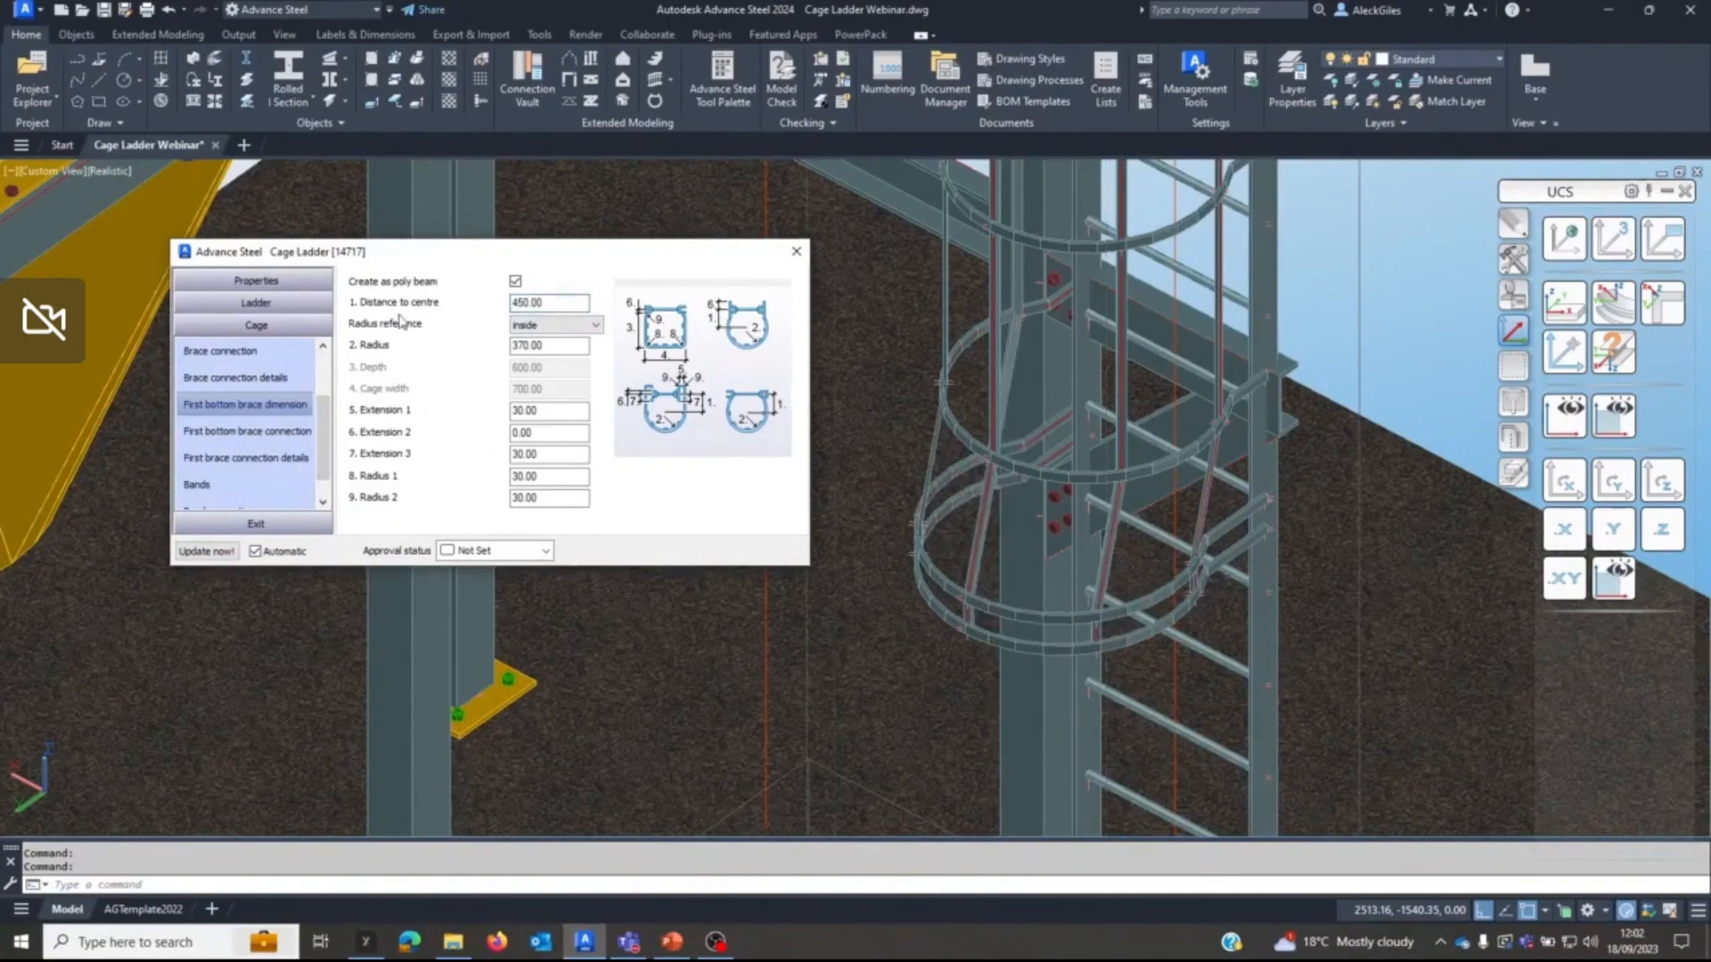
double_click(515, 346)
type("470")
key("Tab")
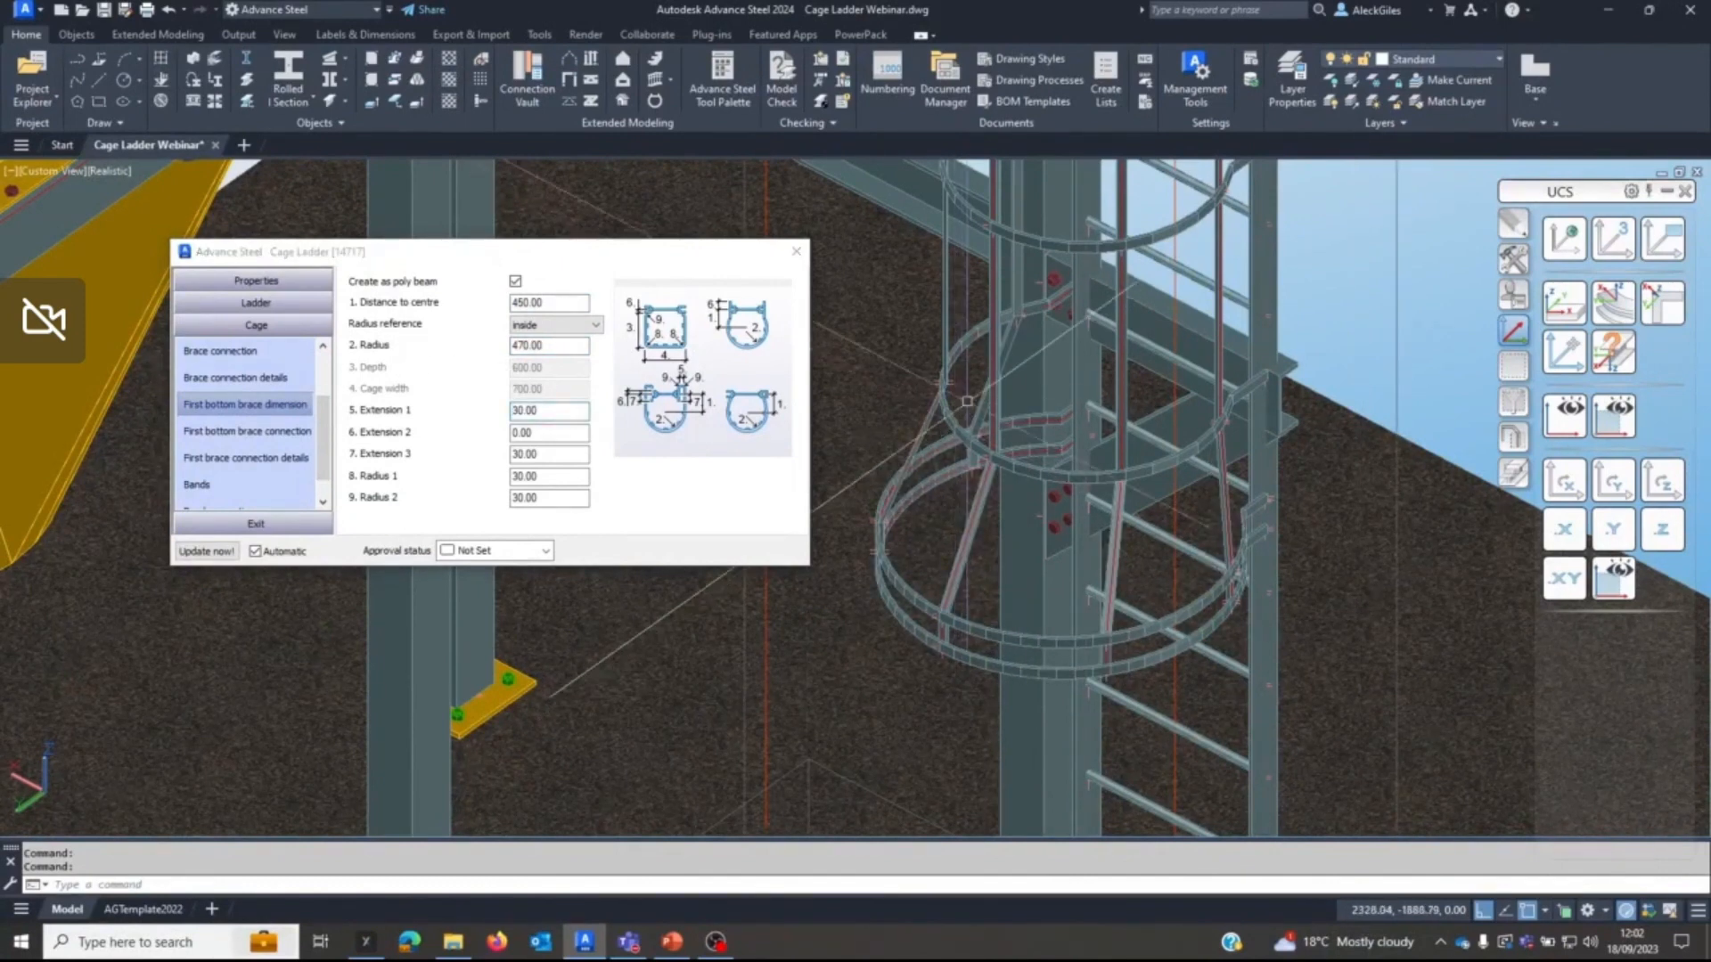
Inspect the flared bottom of the cage and the ladder's upper end beside the platform.
scroll(980, 356, "down", 5)
middle_click_drag(1009, 345, 1057, 599)
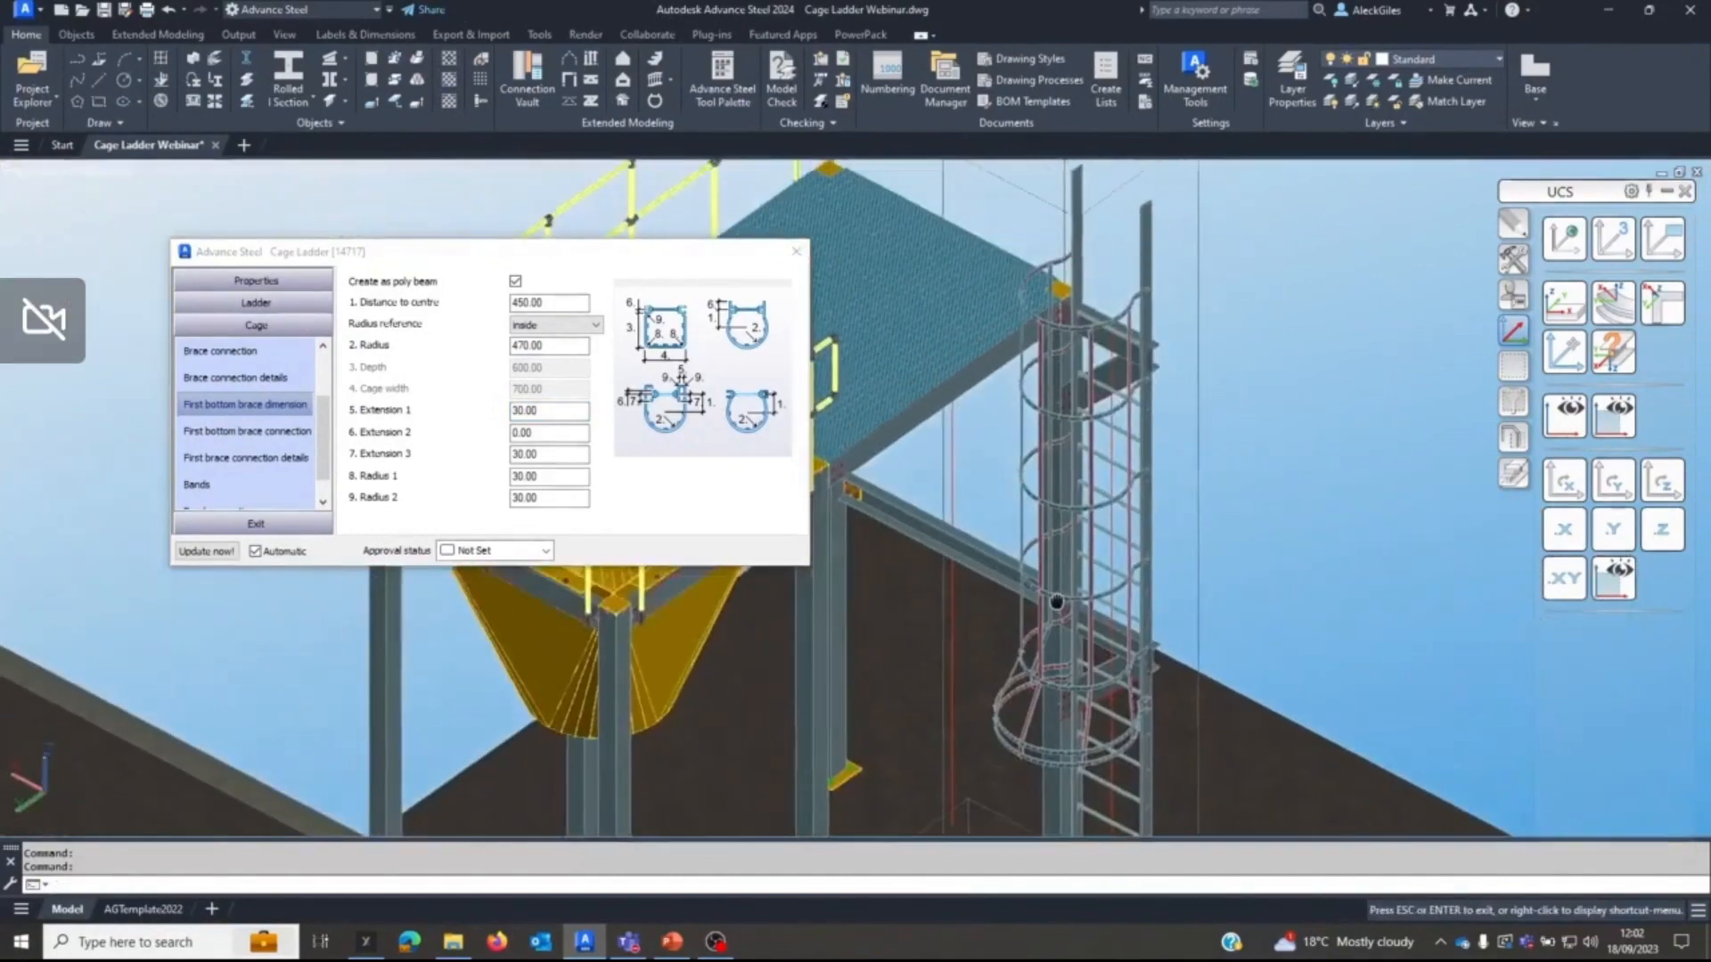
middle_click_drag(1041, 390, 1023, 290)
middle_click_drag(1018, 223, 1098, 472)
scroll(1081, 378, "up", 4)
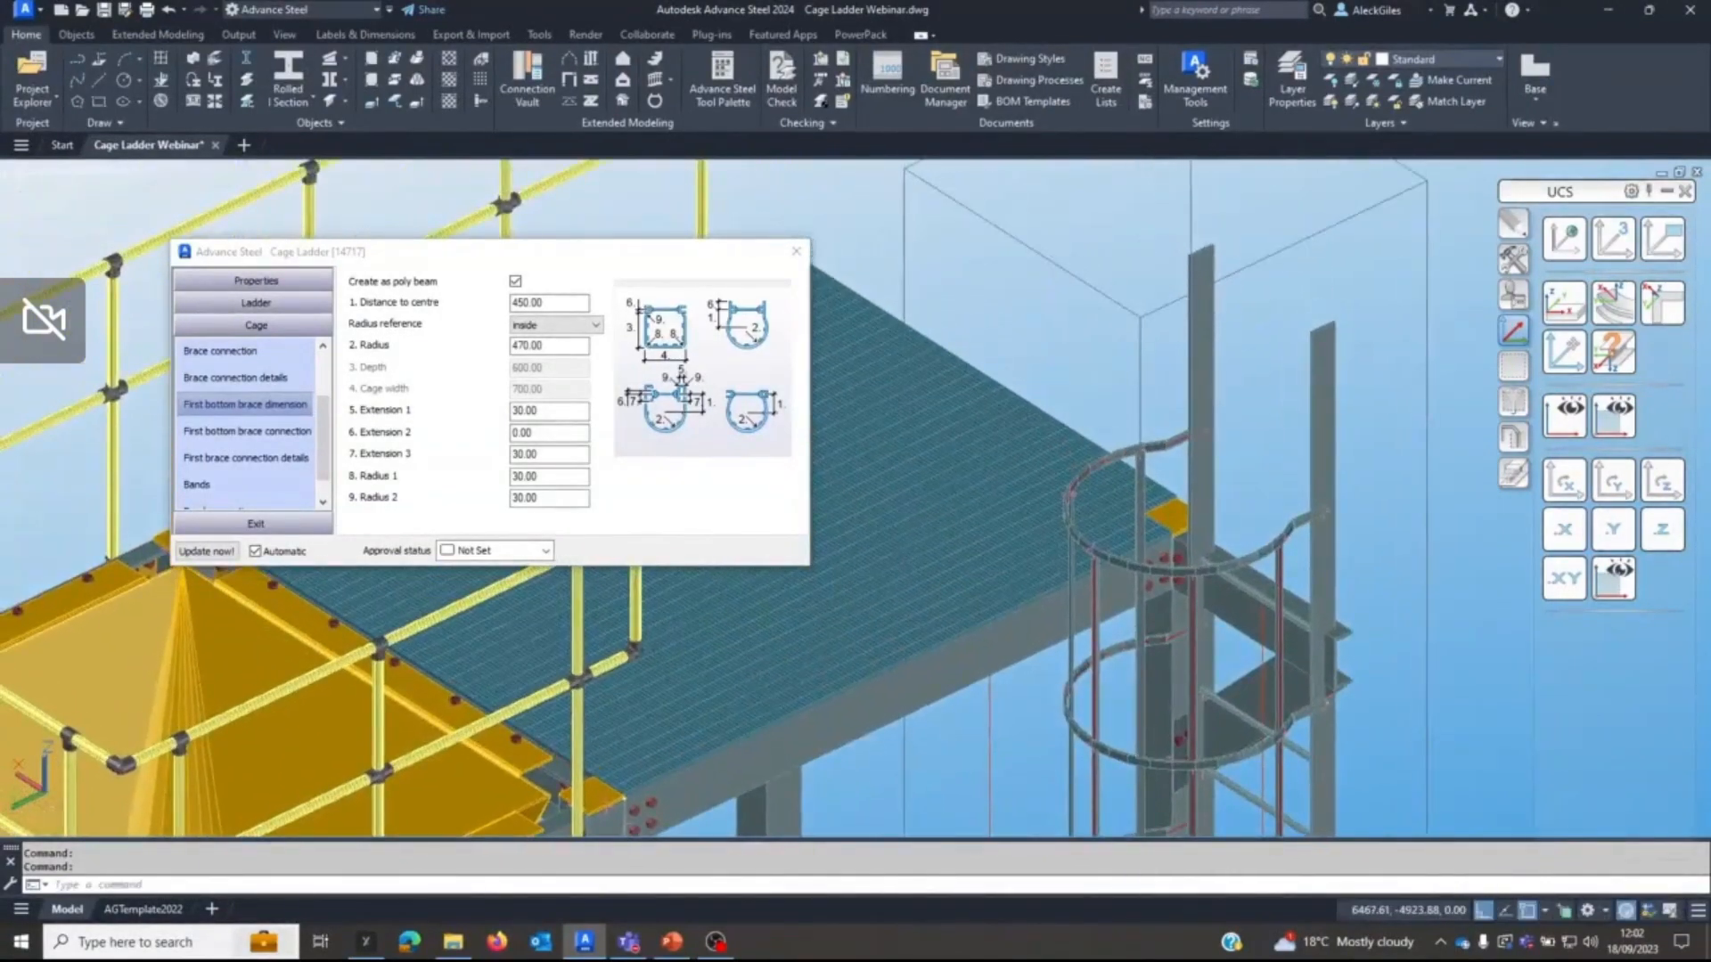
scroll(1098, 473, "down", 2)
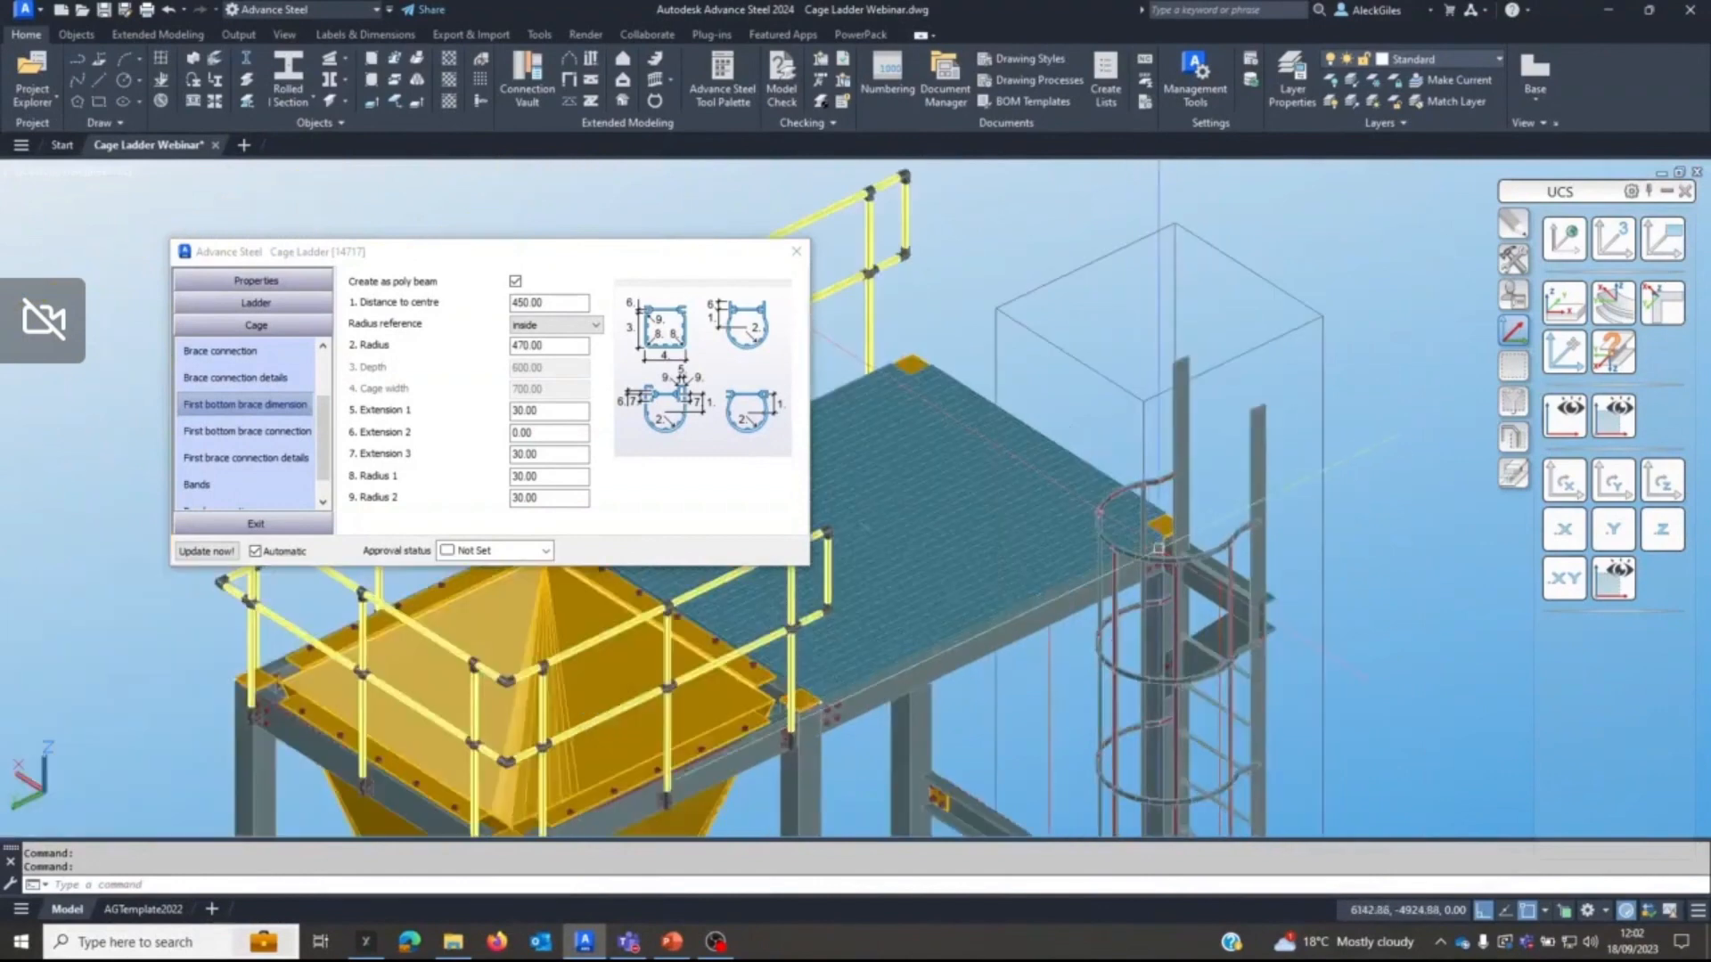
middle_click_drag(1098, 473, 1102, 411)
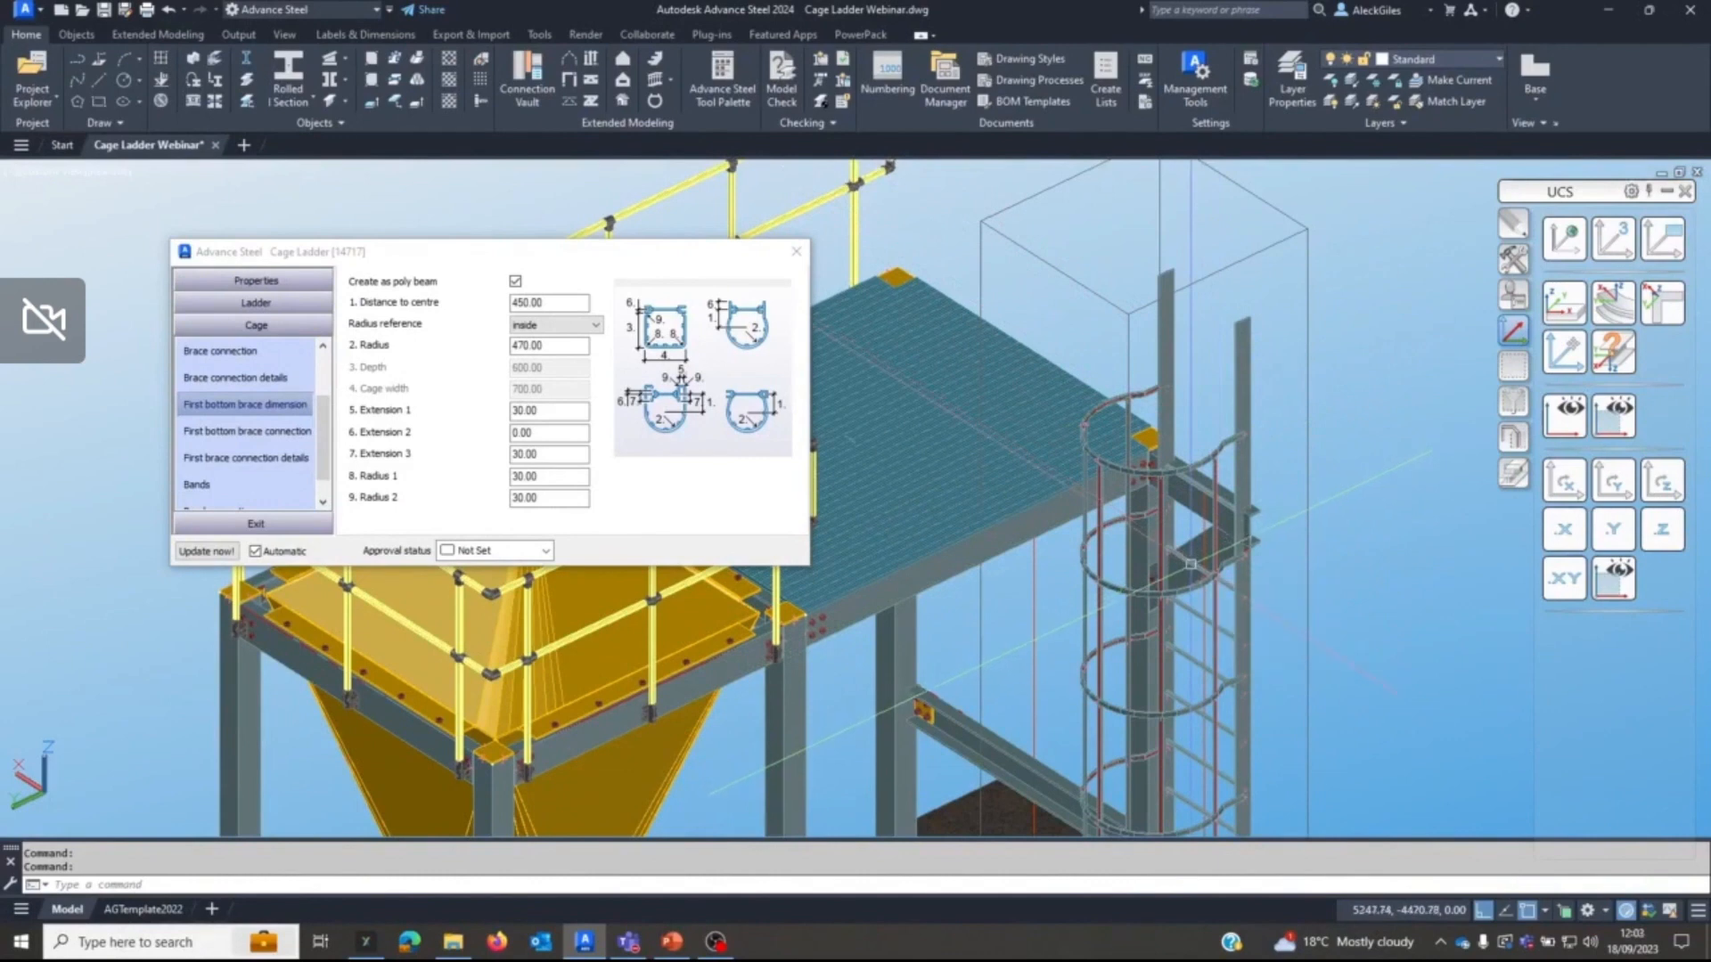
Set the ladder's rung start distance to 250 and the distance between rungs to 250.
left_click(280, 304)
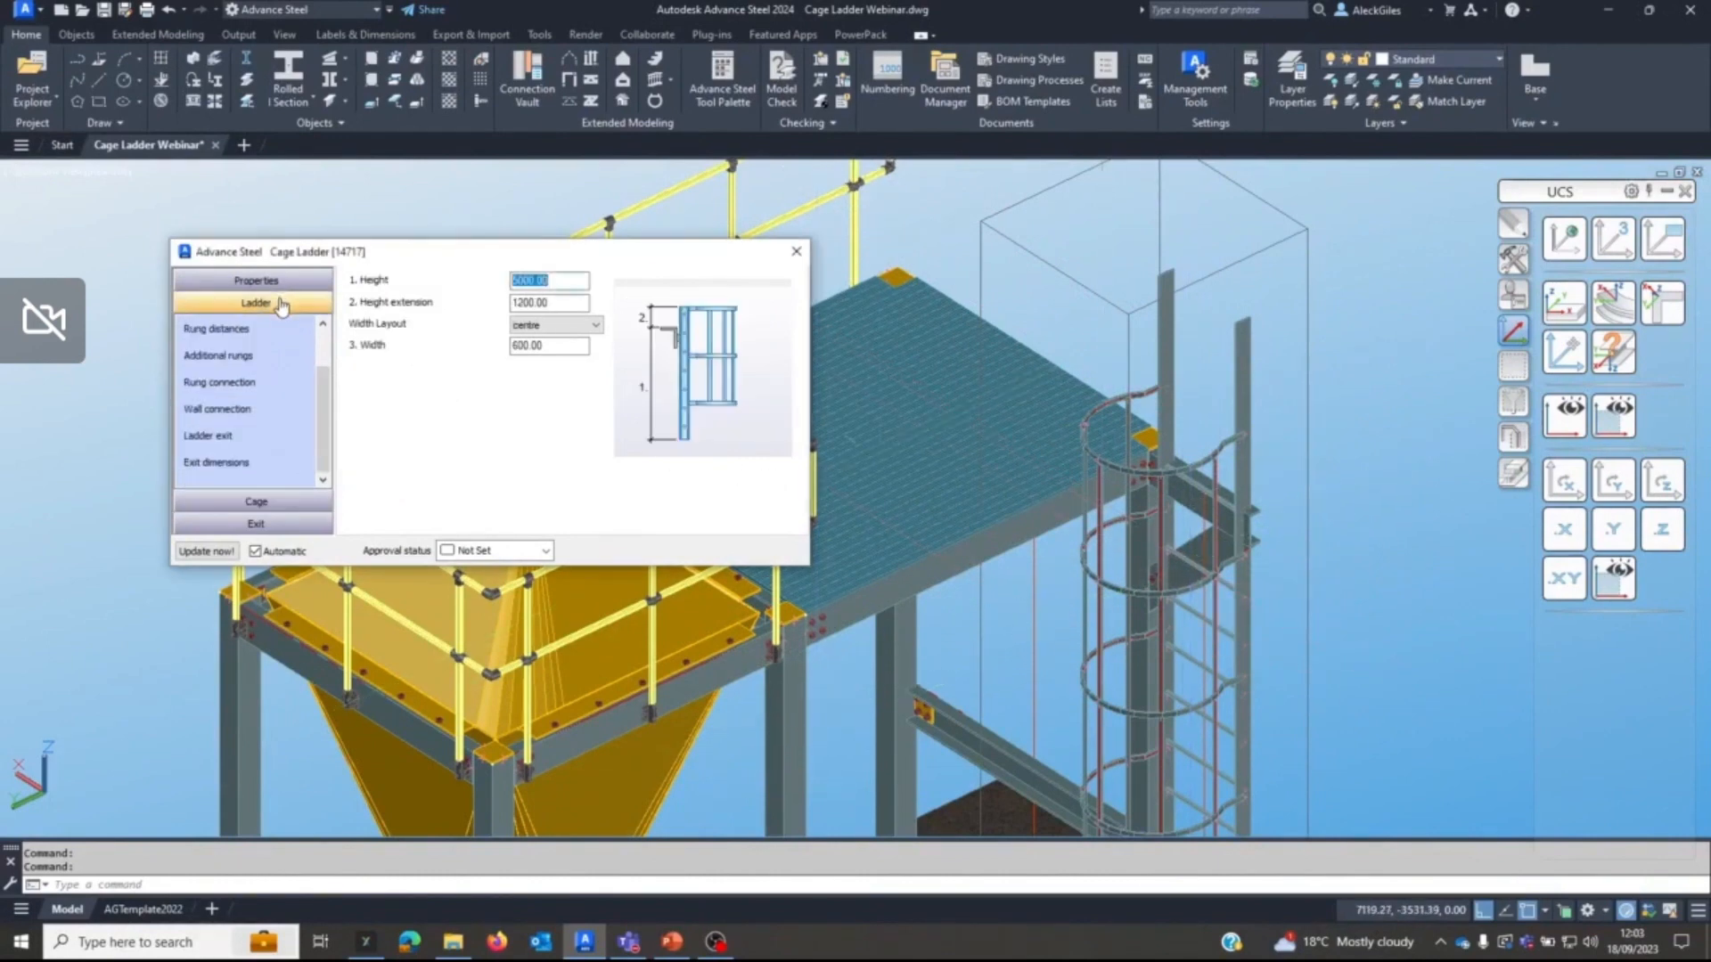
left_click(257, 339)
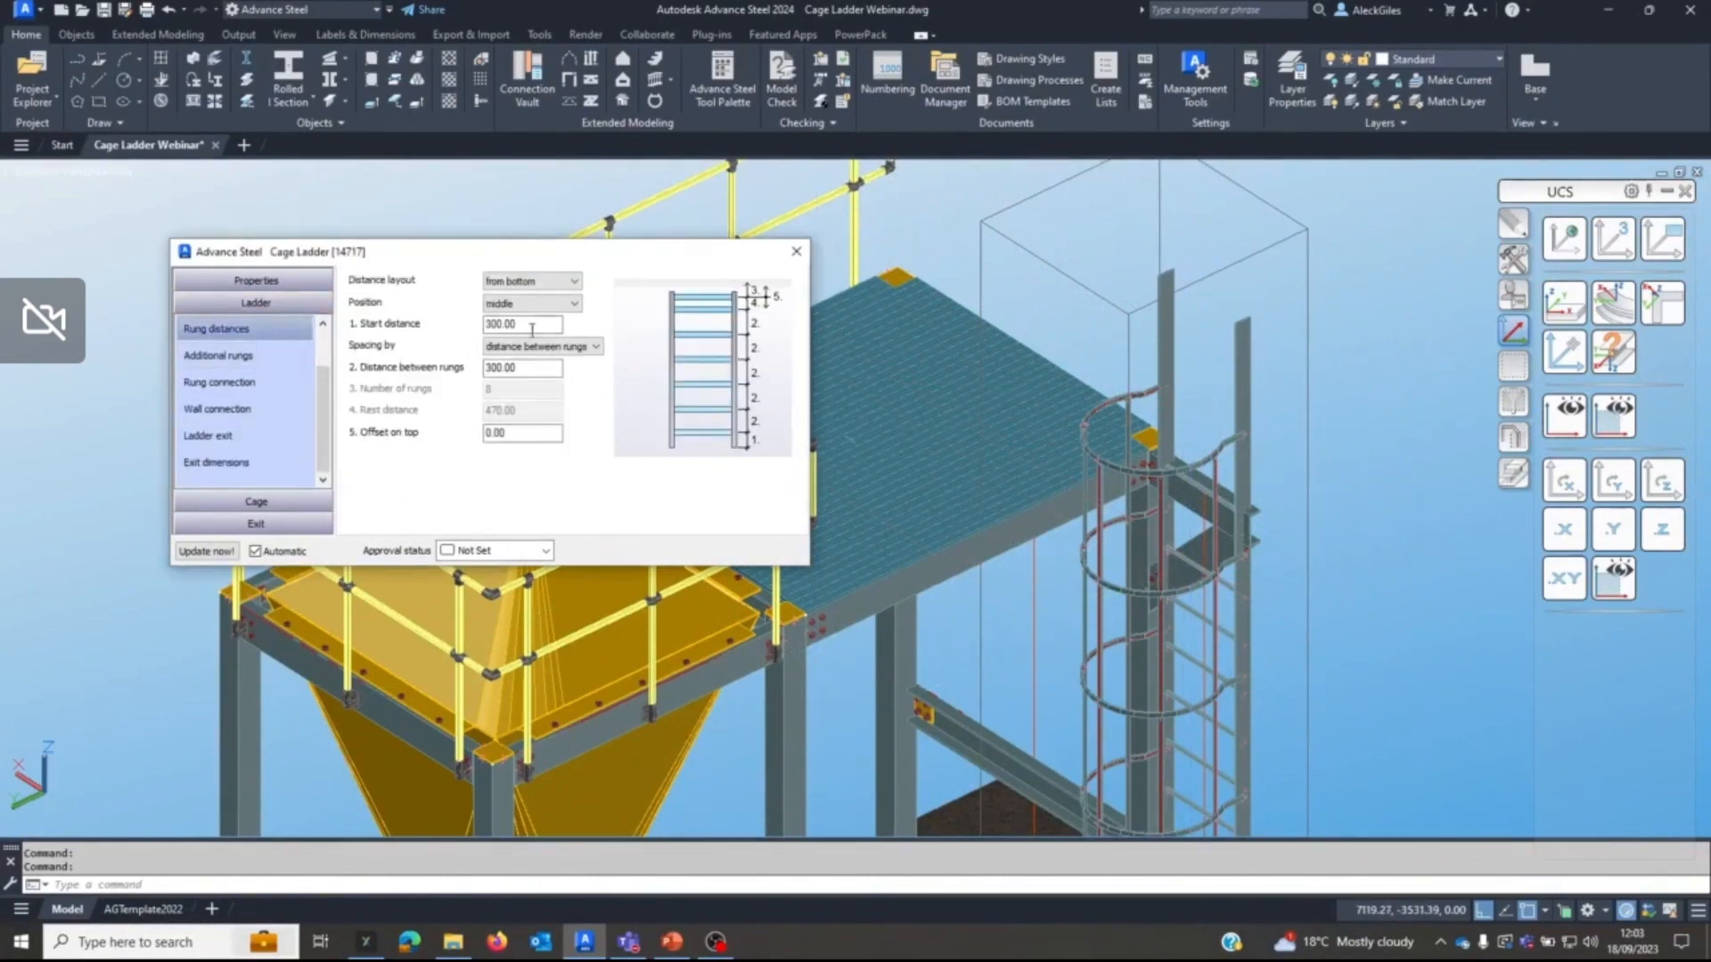
left_click_drag(532, 330, 370, 329)
type("250")
key("Tab")
type("250")
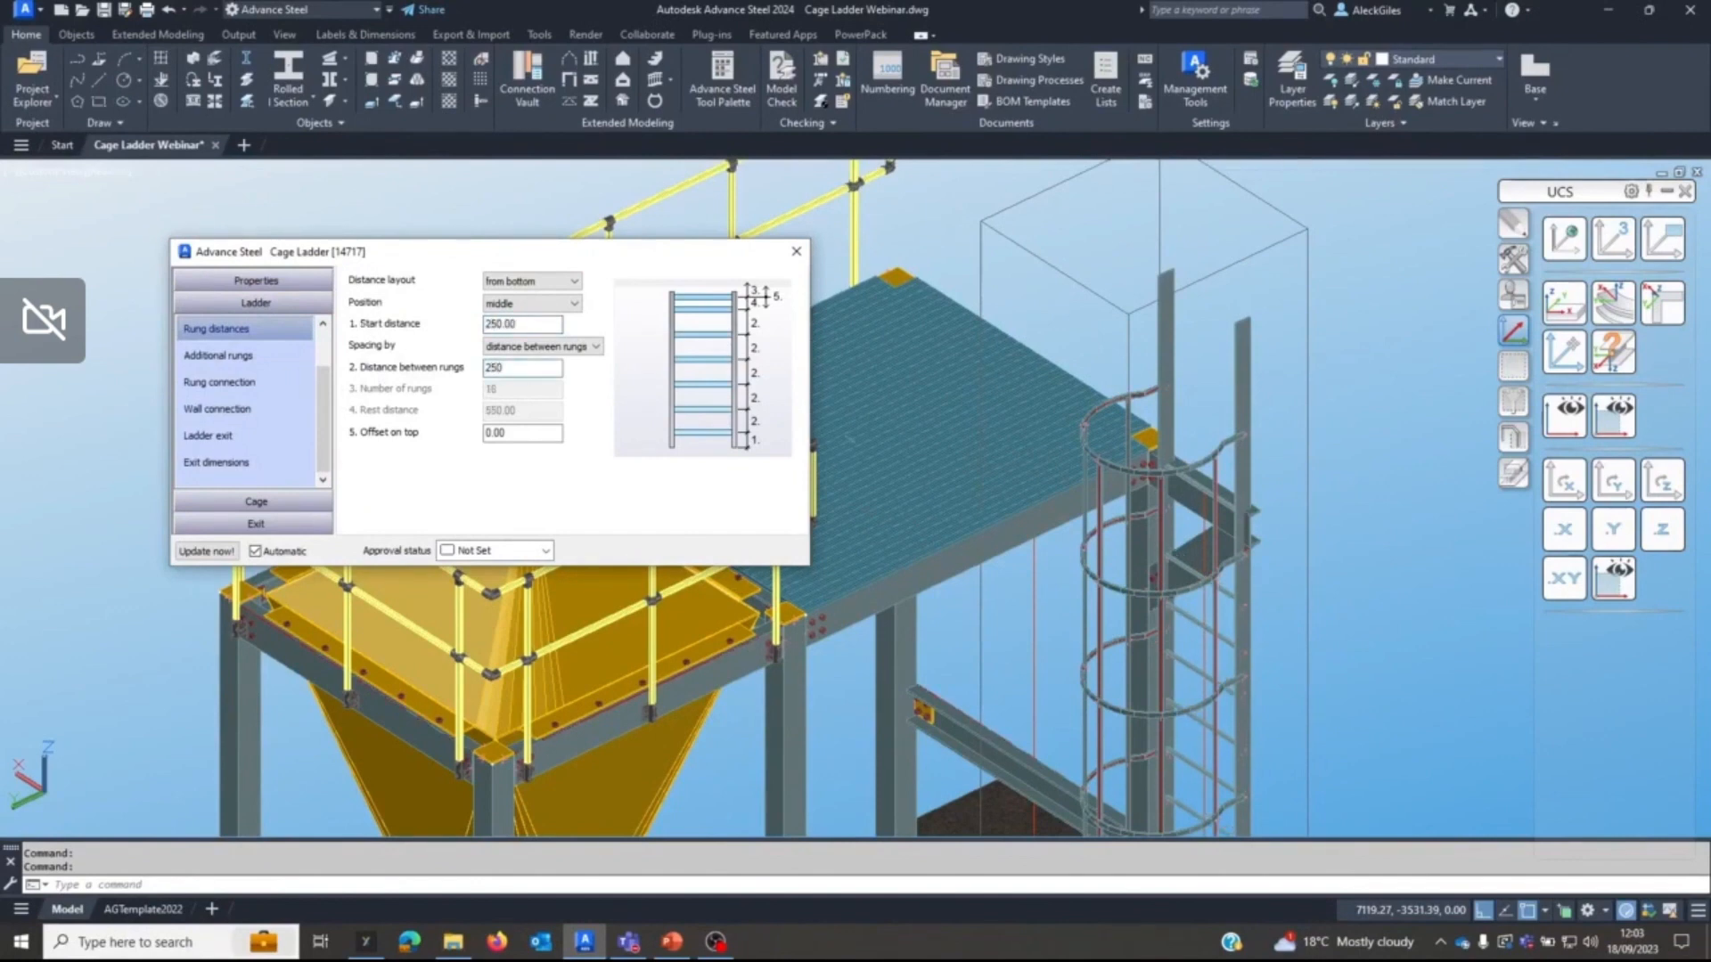
key("Tab")
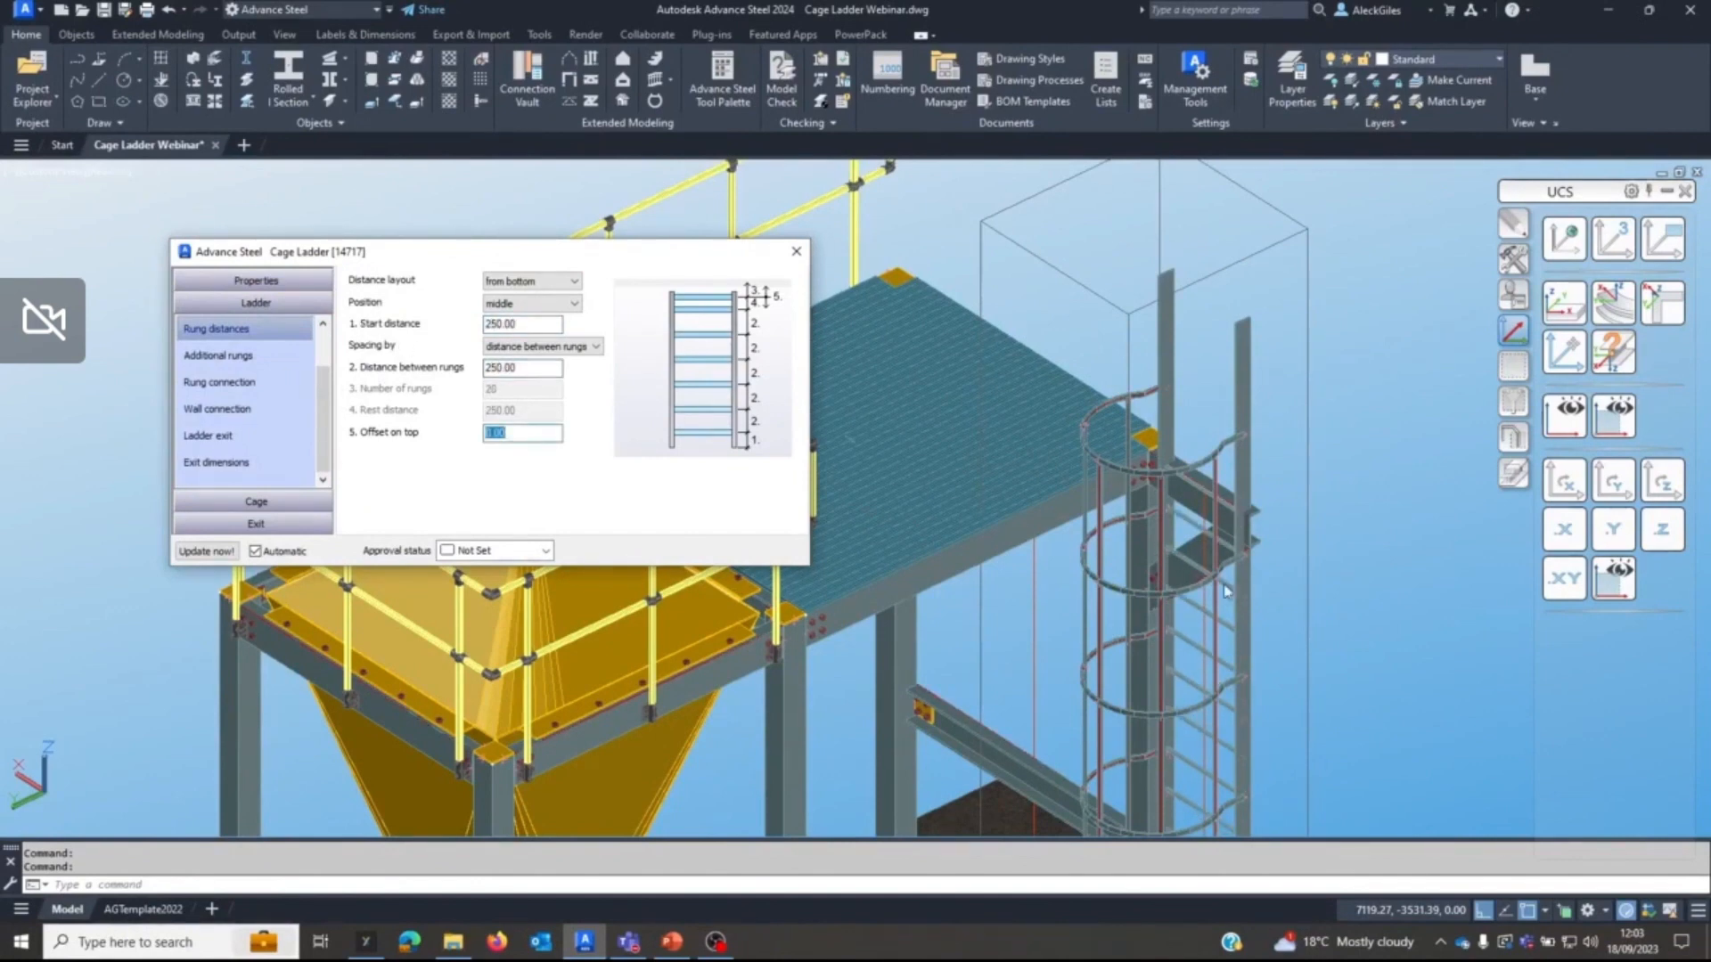
Enable additional rungs at the ladder's upper end with a start distance of 250 and a distance between rungs of 250.
left_click(217, 355)
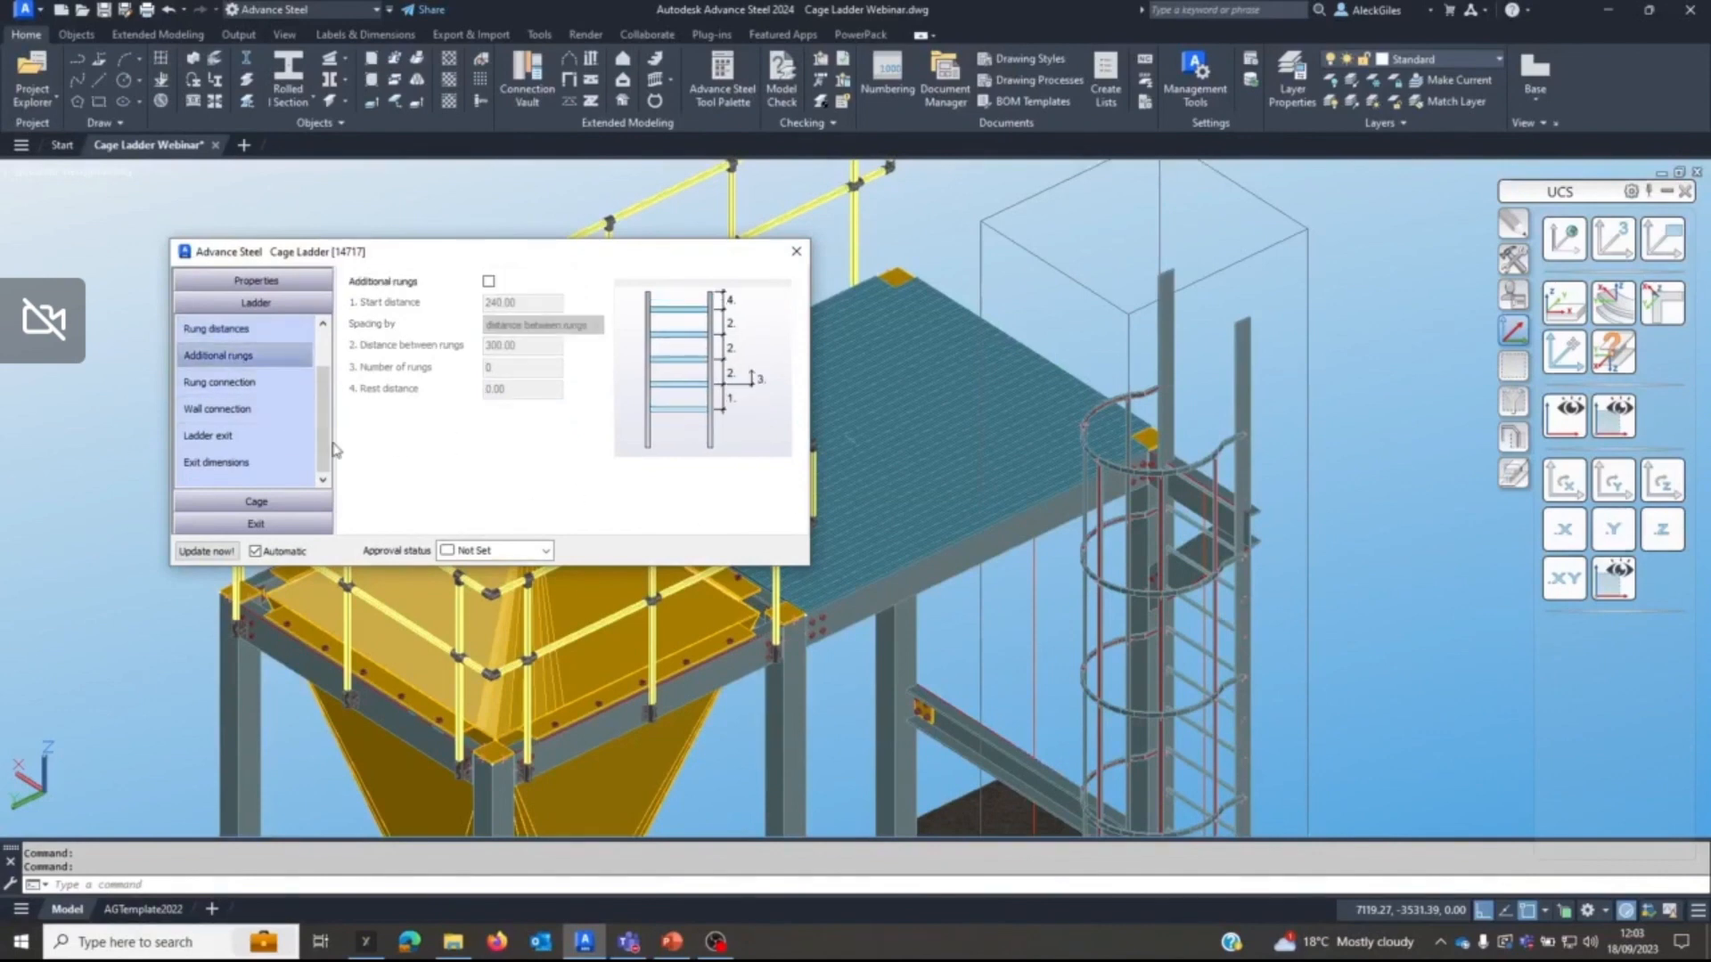
left_click(489, 283)
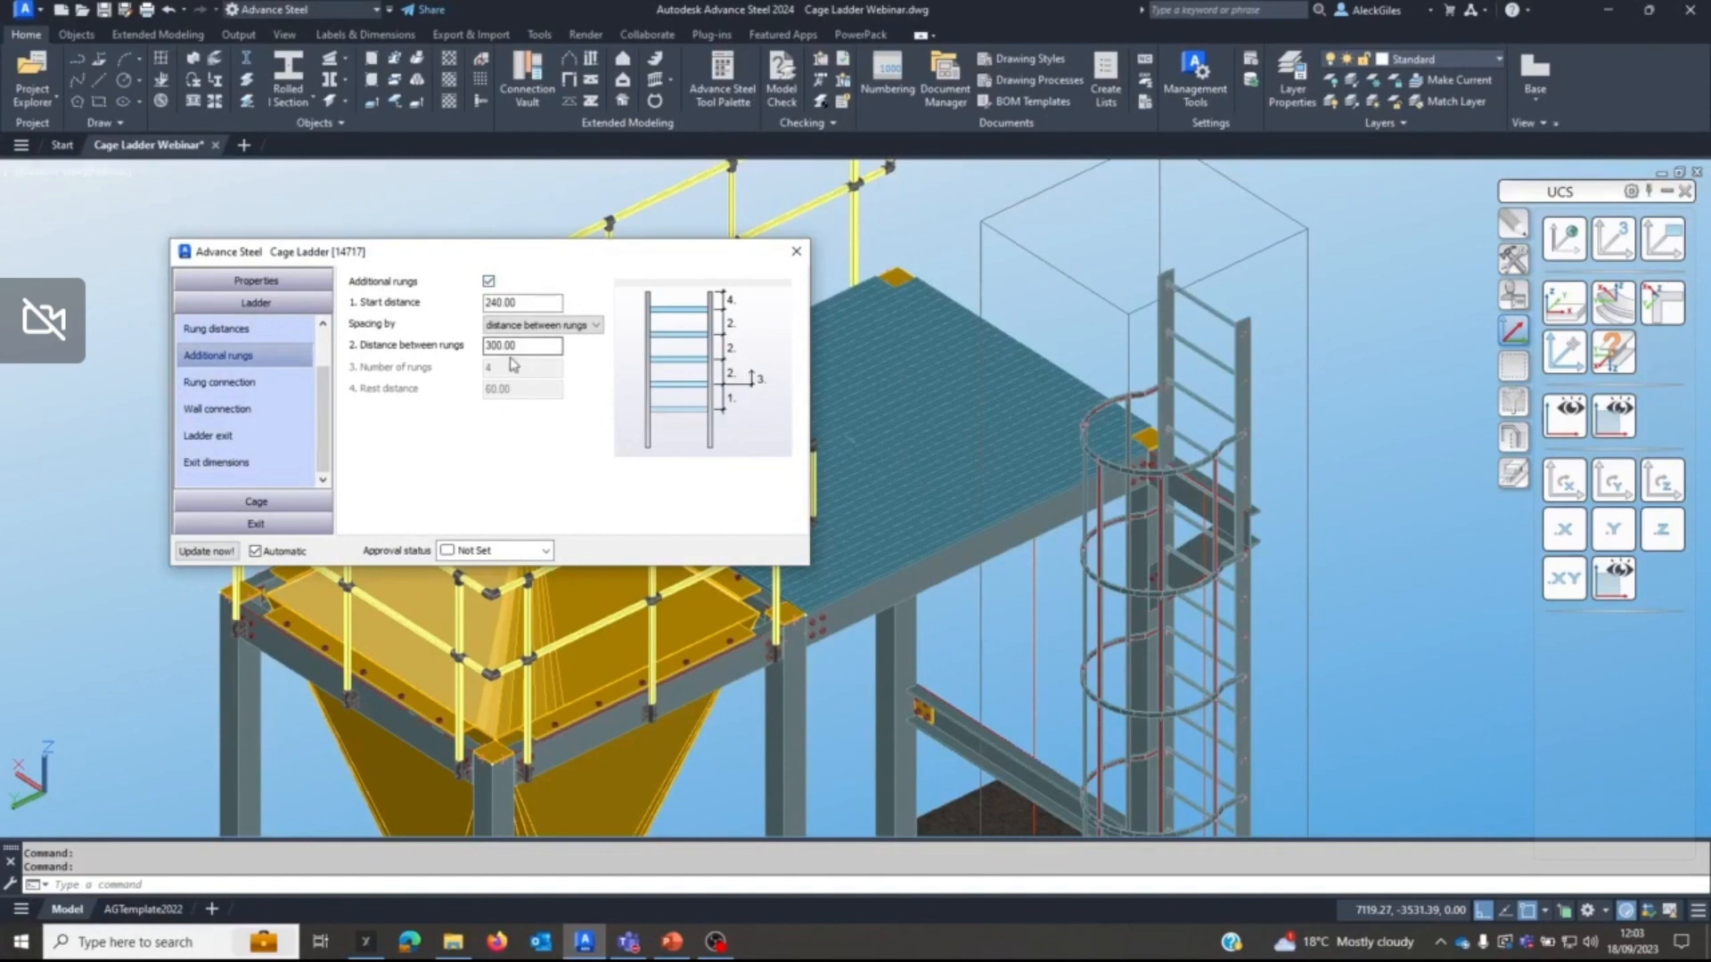
double_click(533, 303)
type("2")
key("Tab")
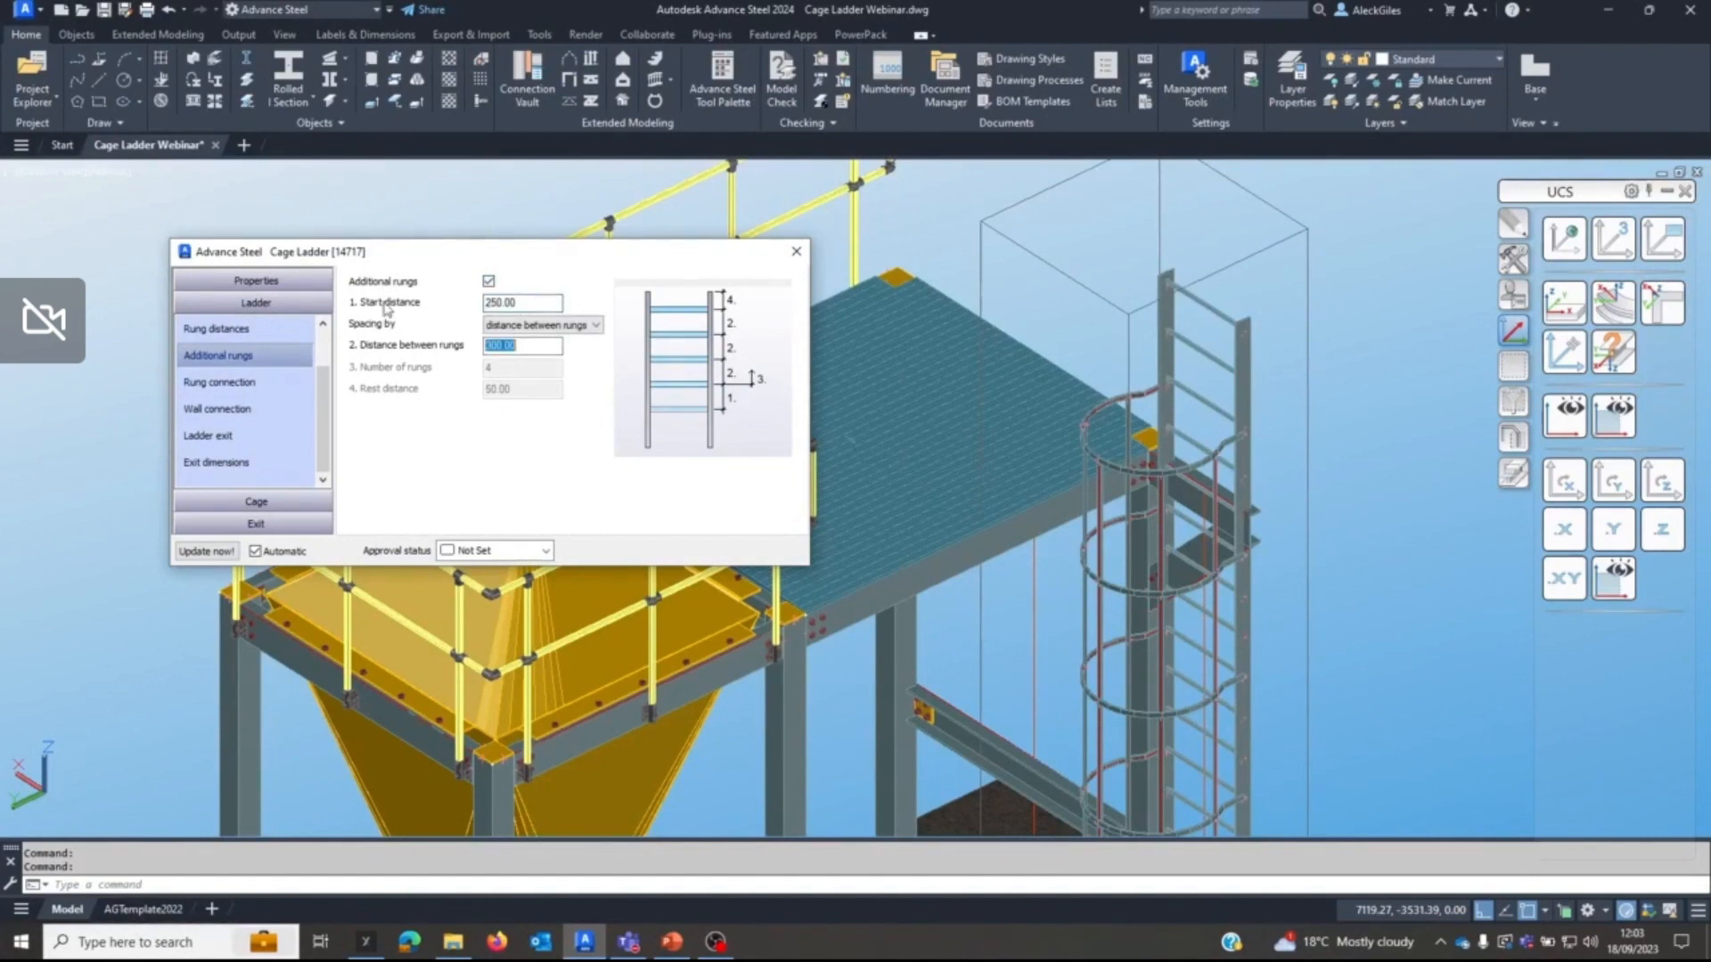
type("250")
key("Tab")
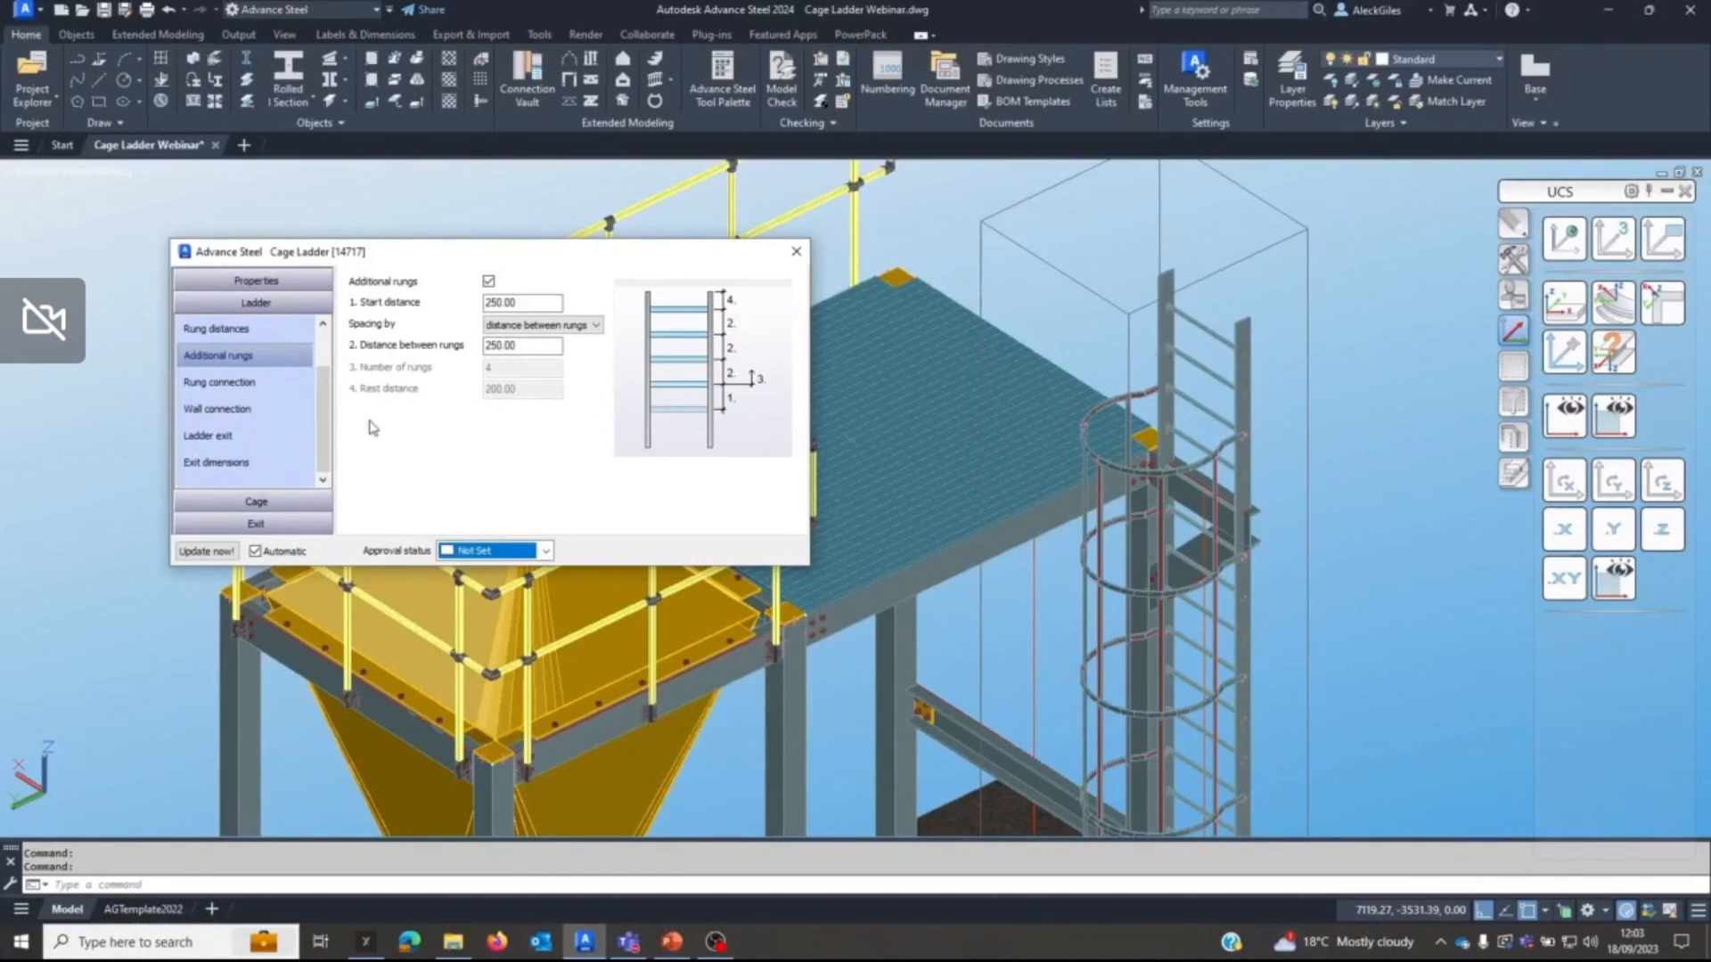
Finish the cage at exit level and set the exit's top cage type to Type 2 left exit.
left_click(258, 502)
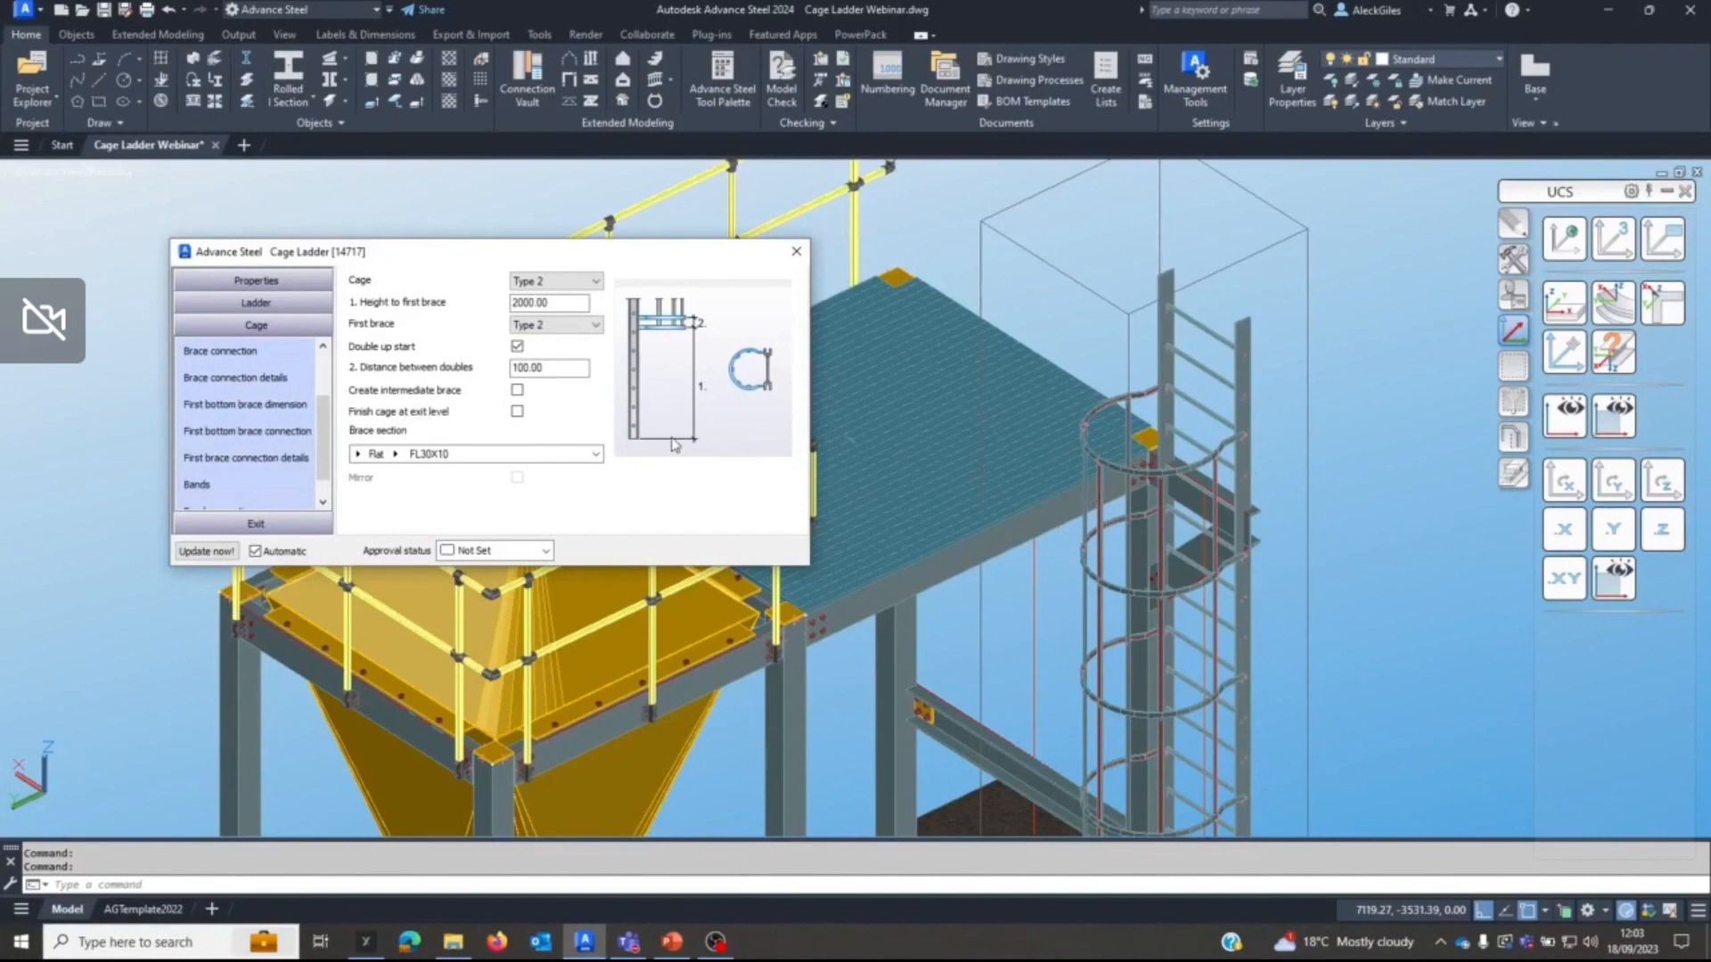
left_click(518, 413)
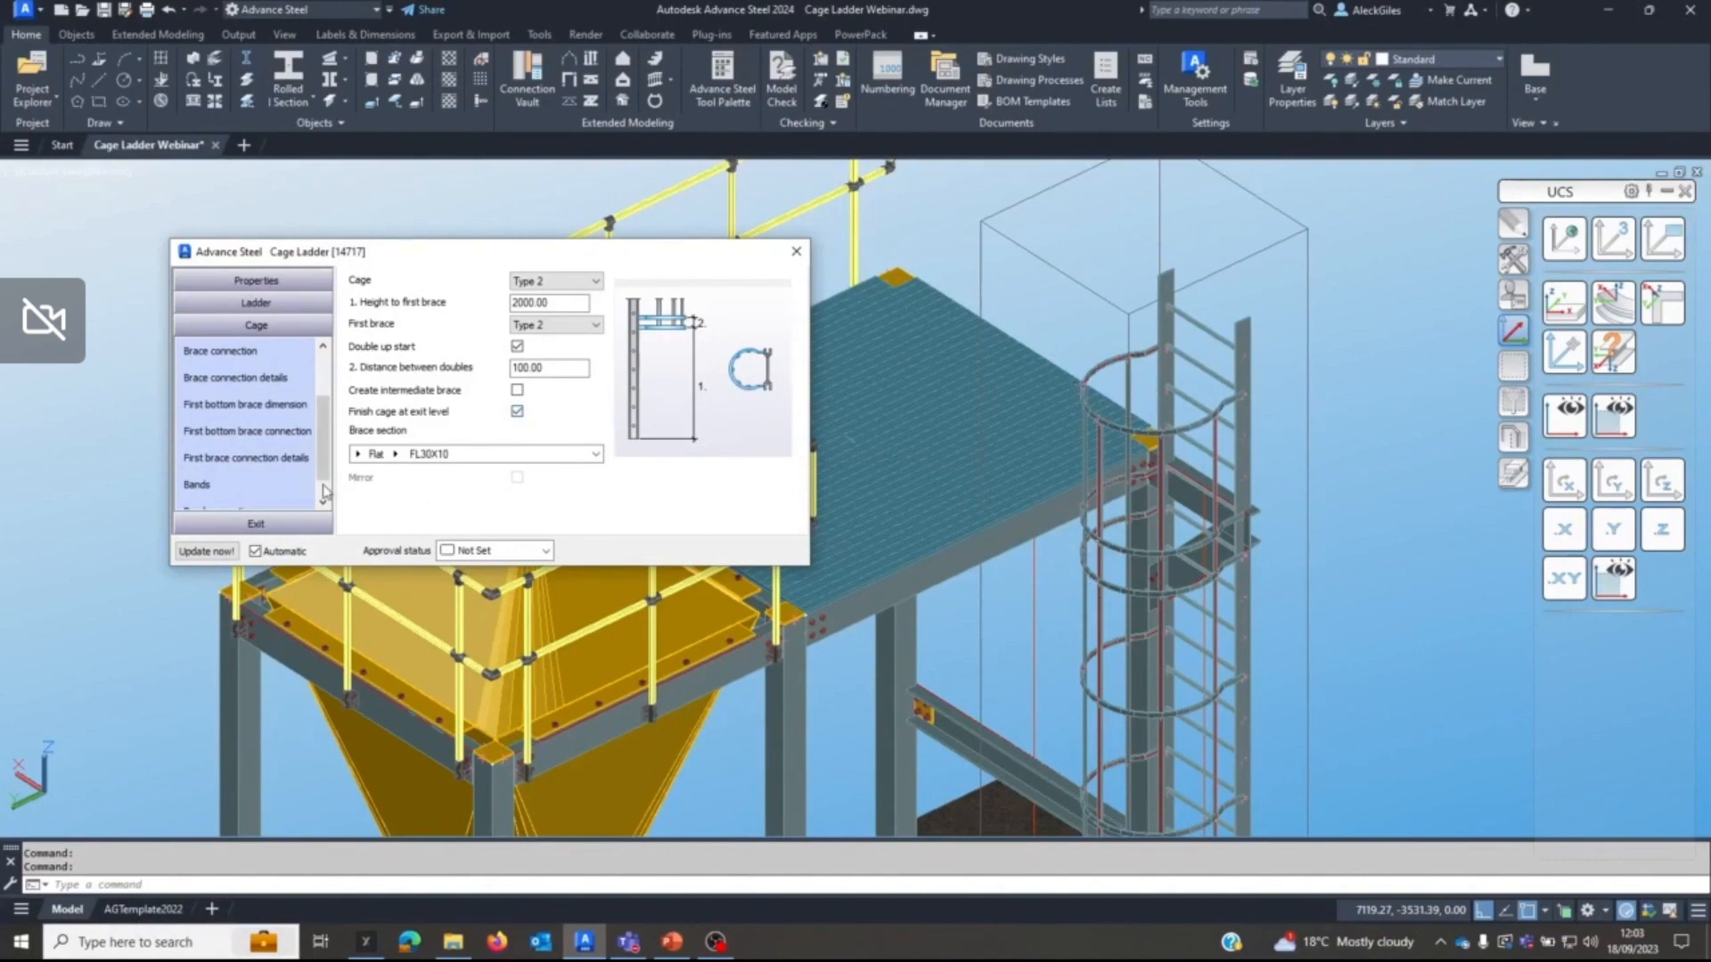
left_click(238, 522)
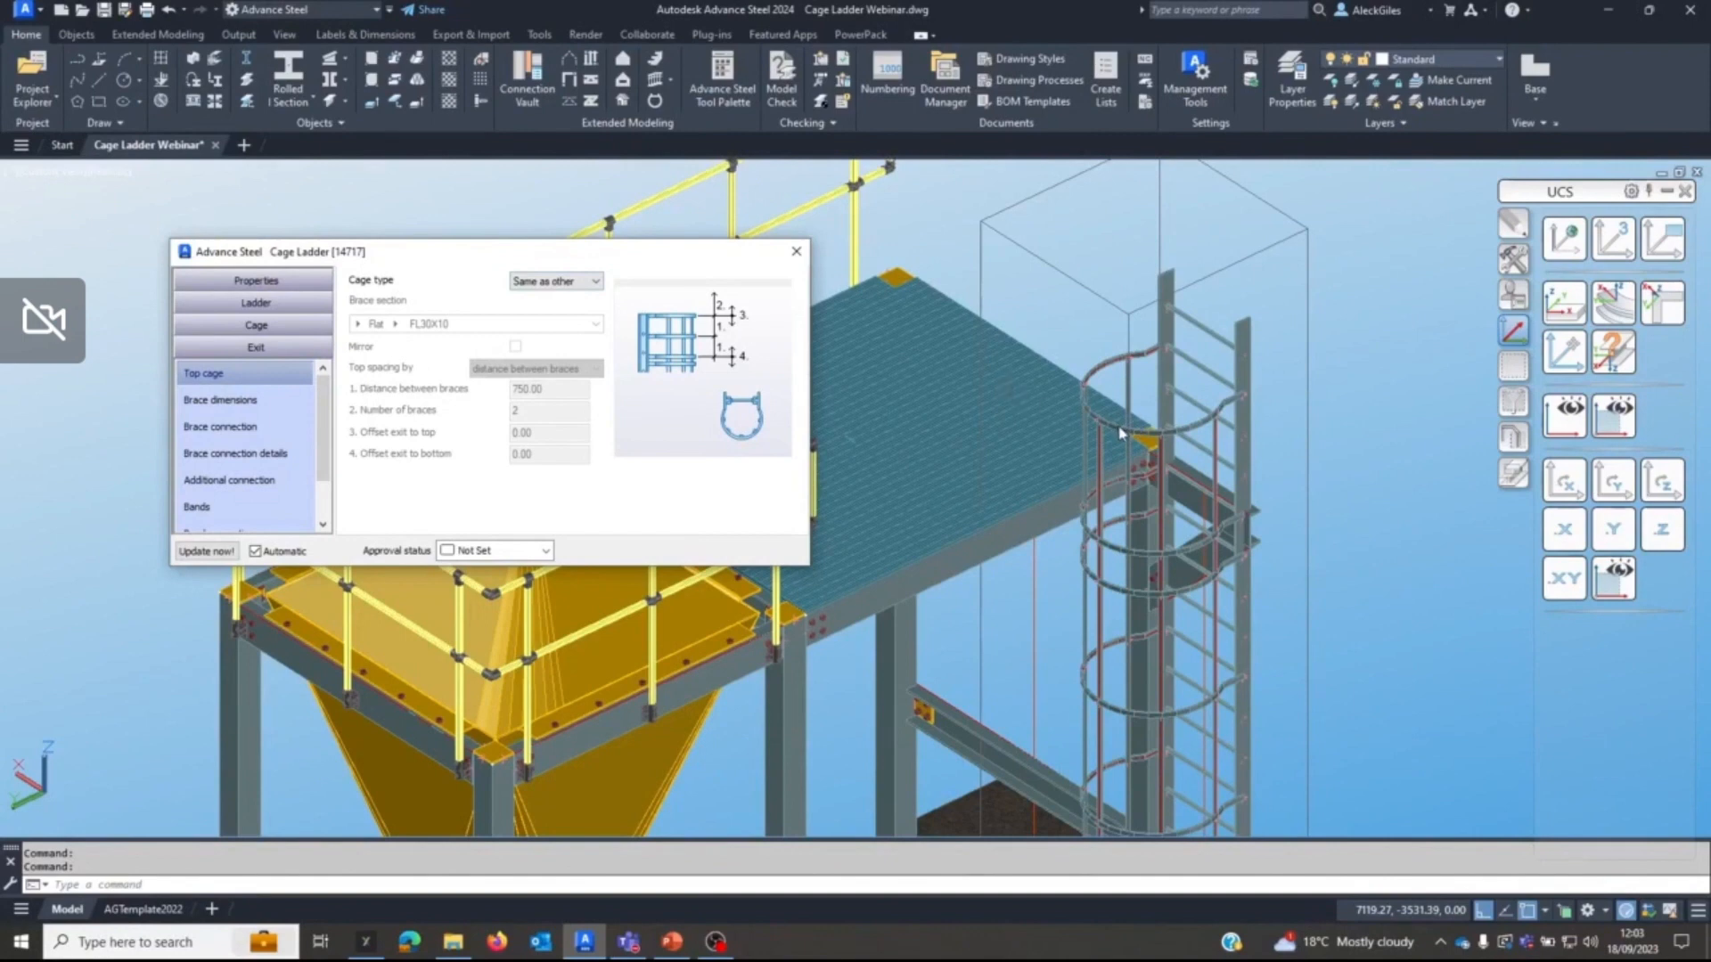
left_click(564, 283)
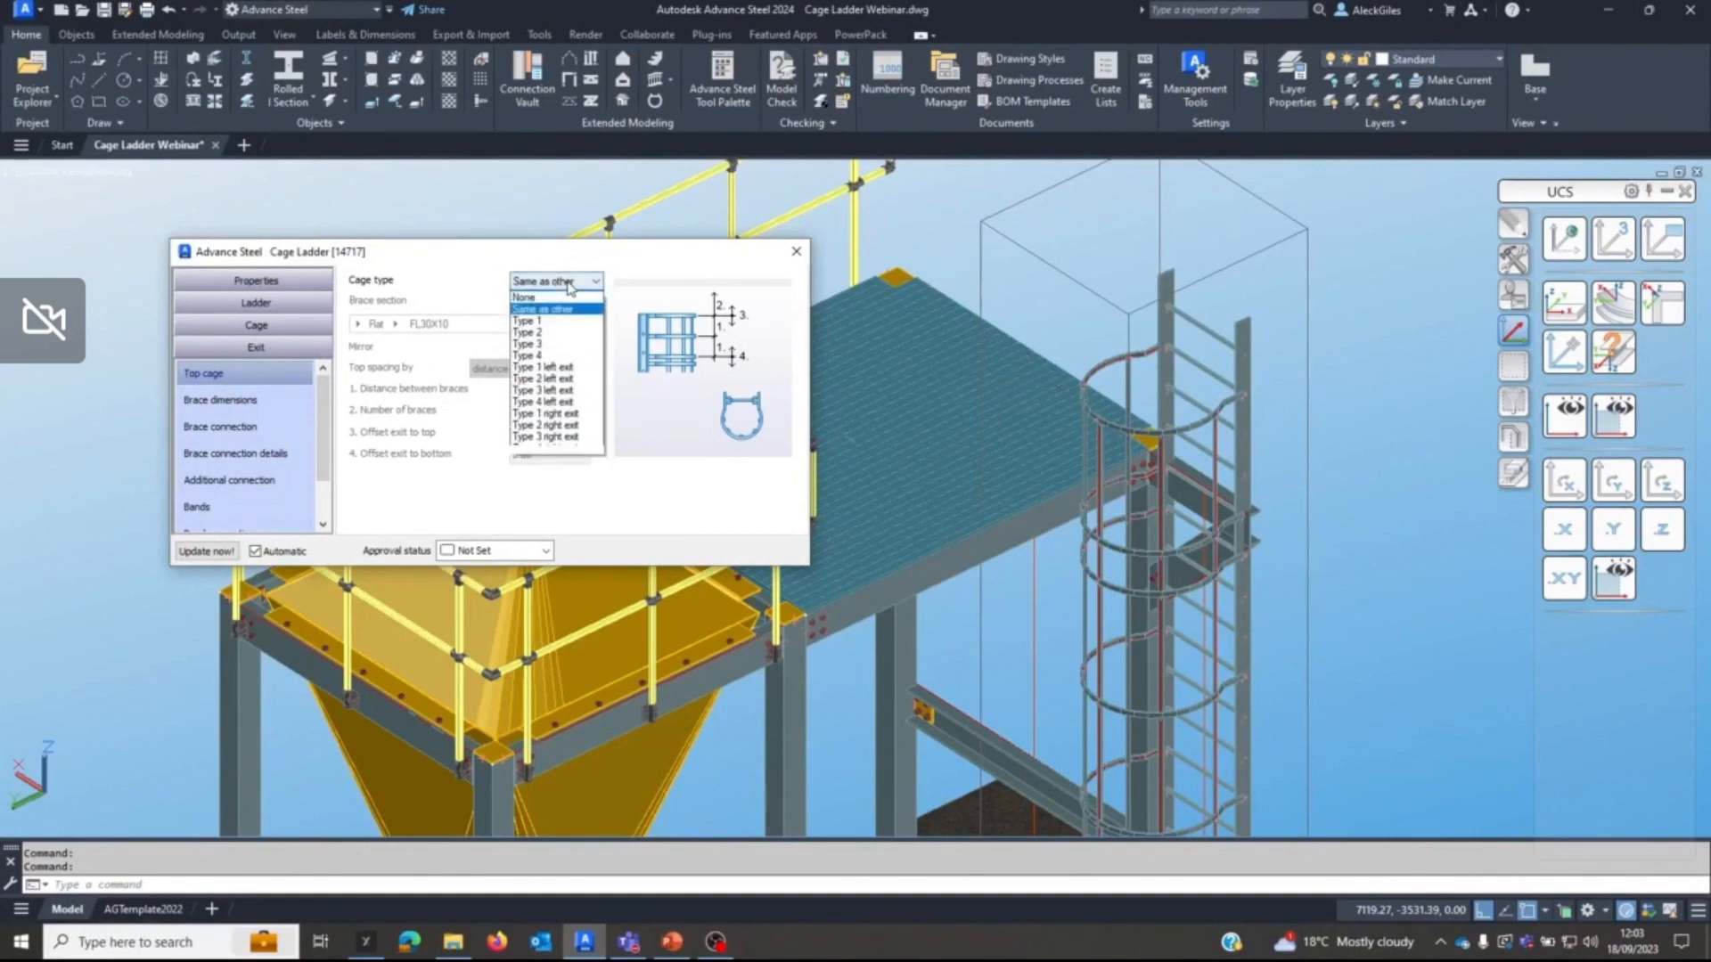
left_click(559, 379)
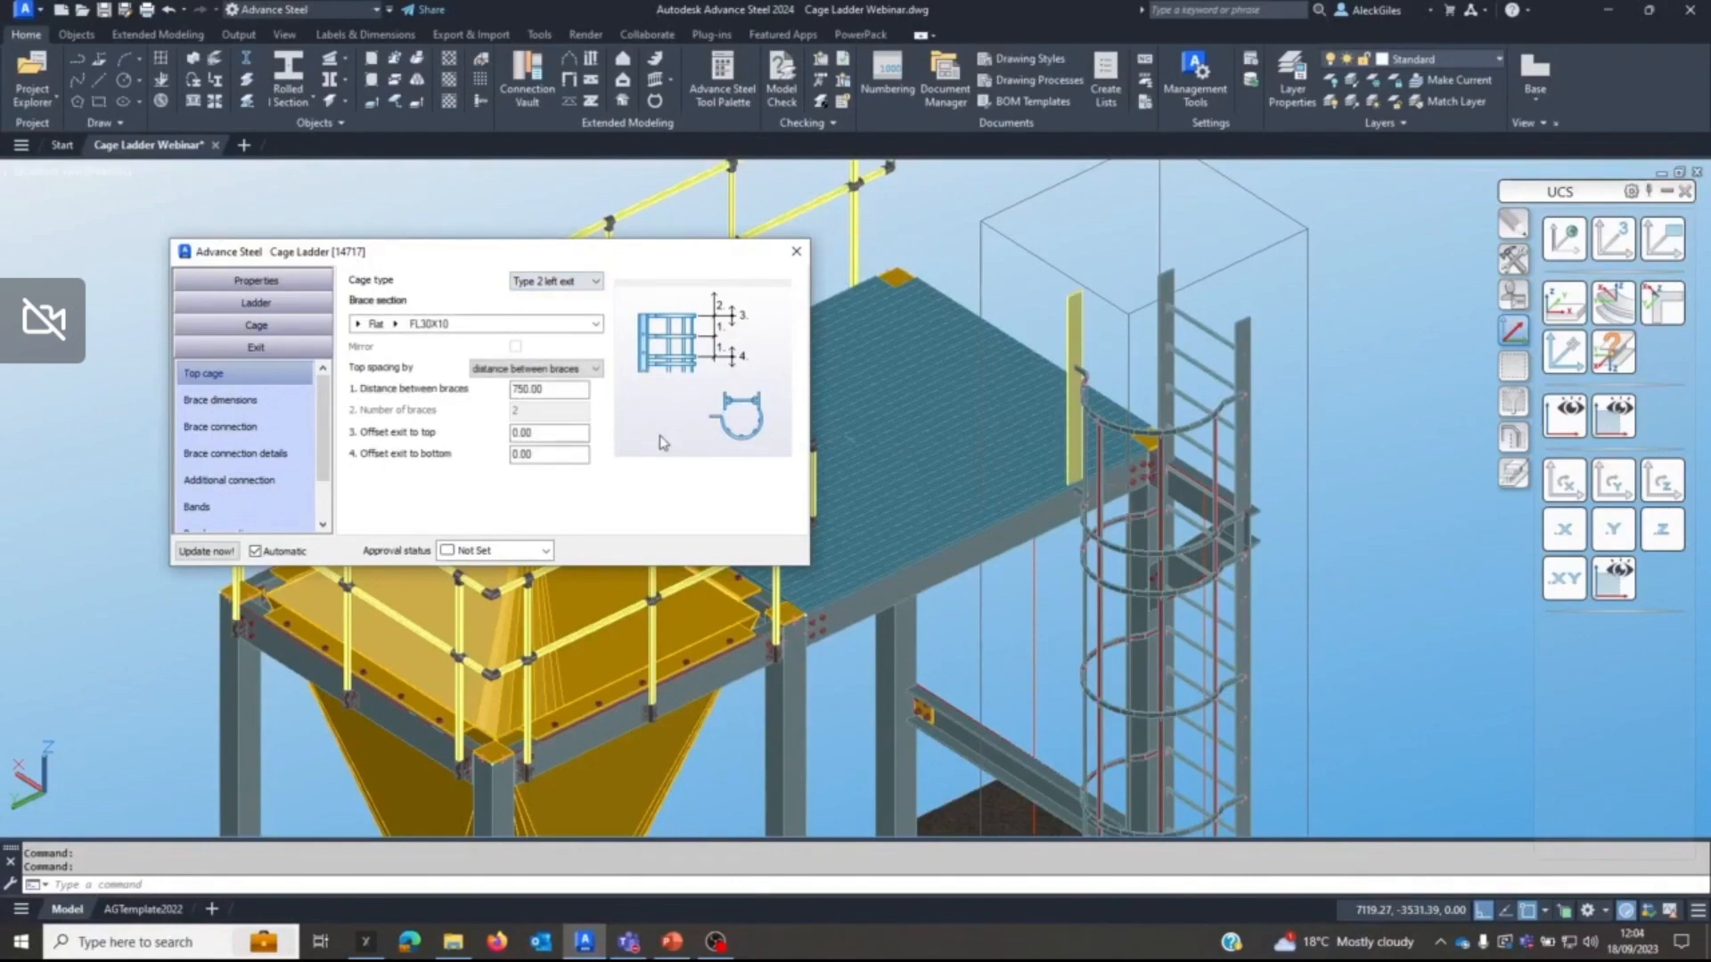
Space the top cage by number of braces and set the number of braces to 3.
scroll(1123, 531, "up", 5)
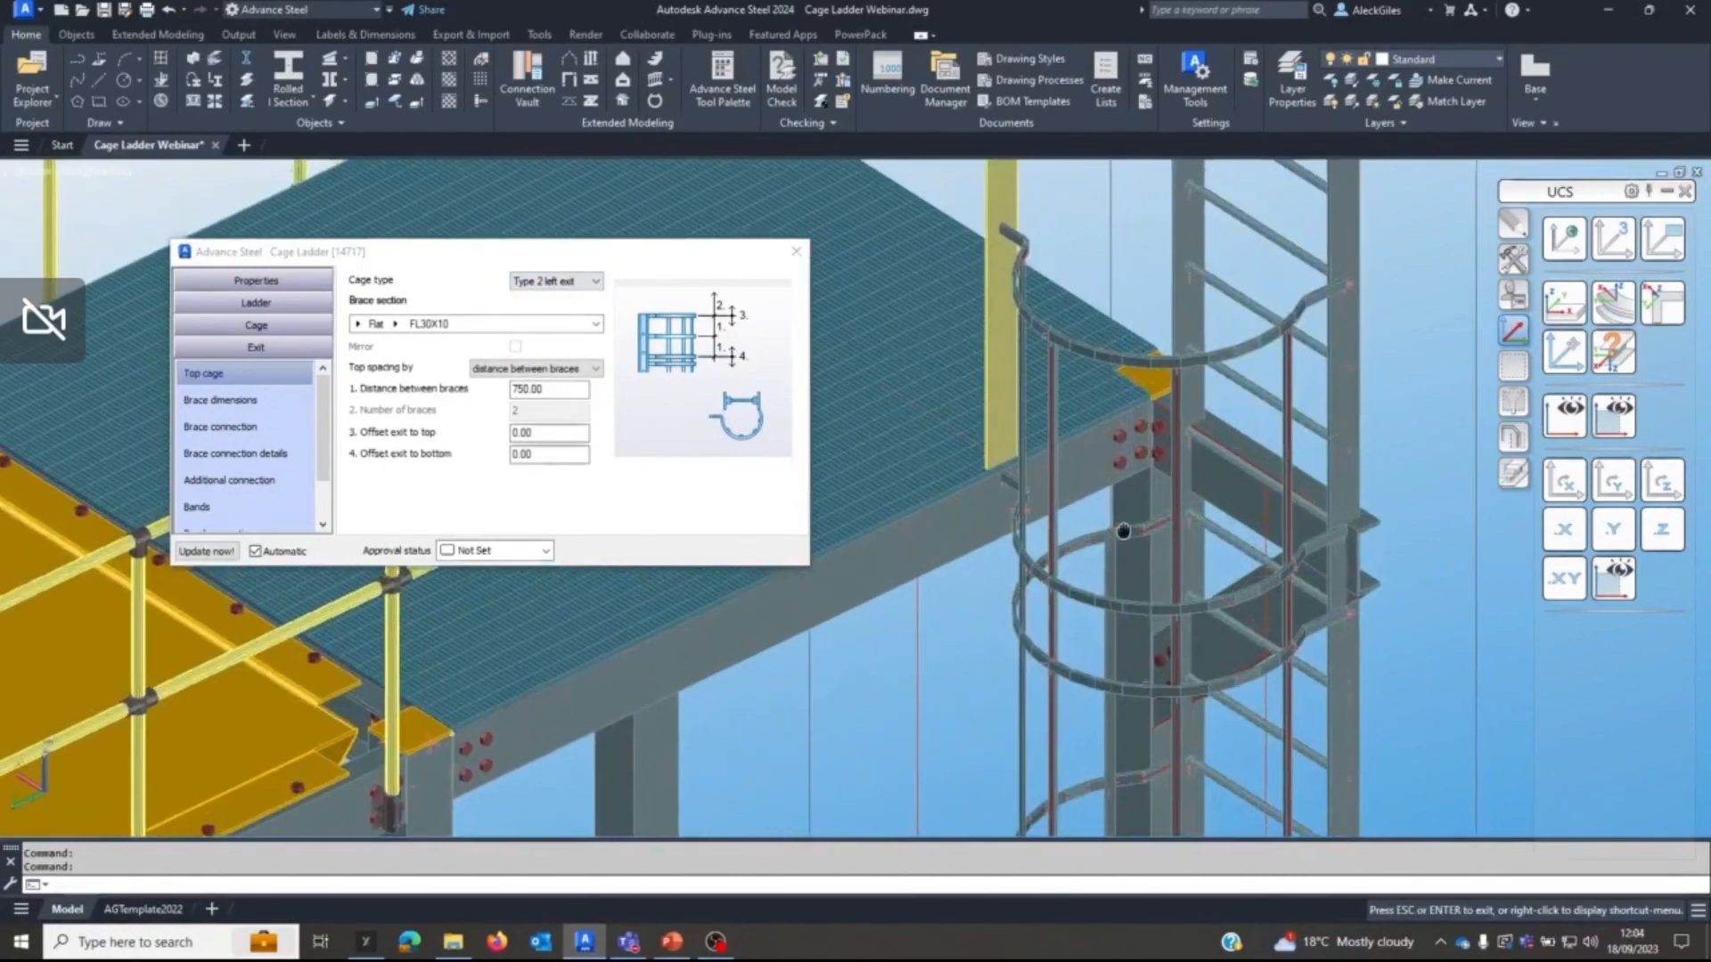
middle_click_drag(1123, 531, 1102, 567)
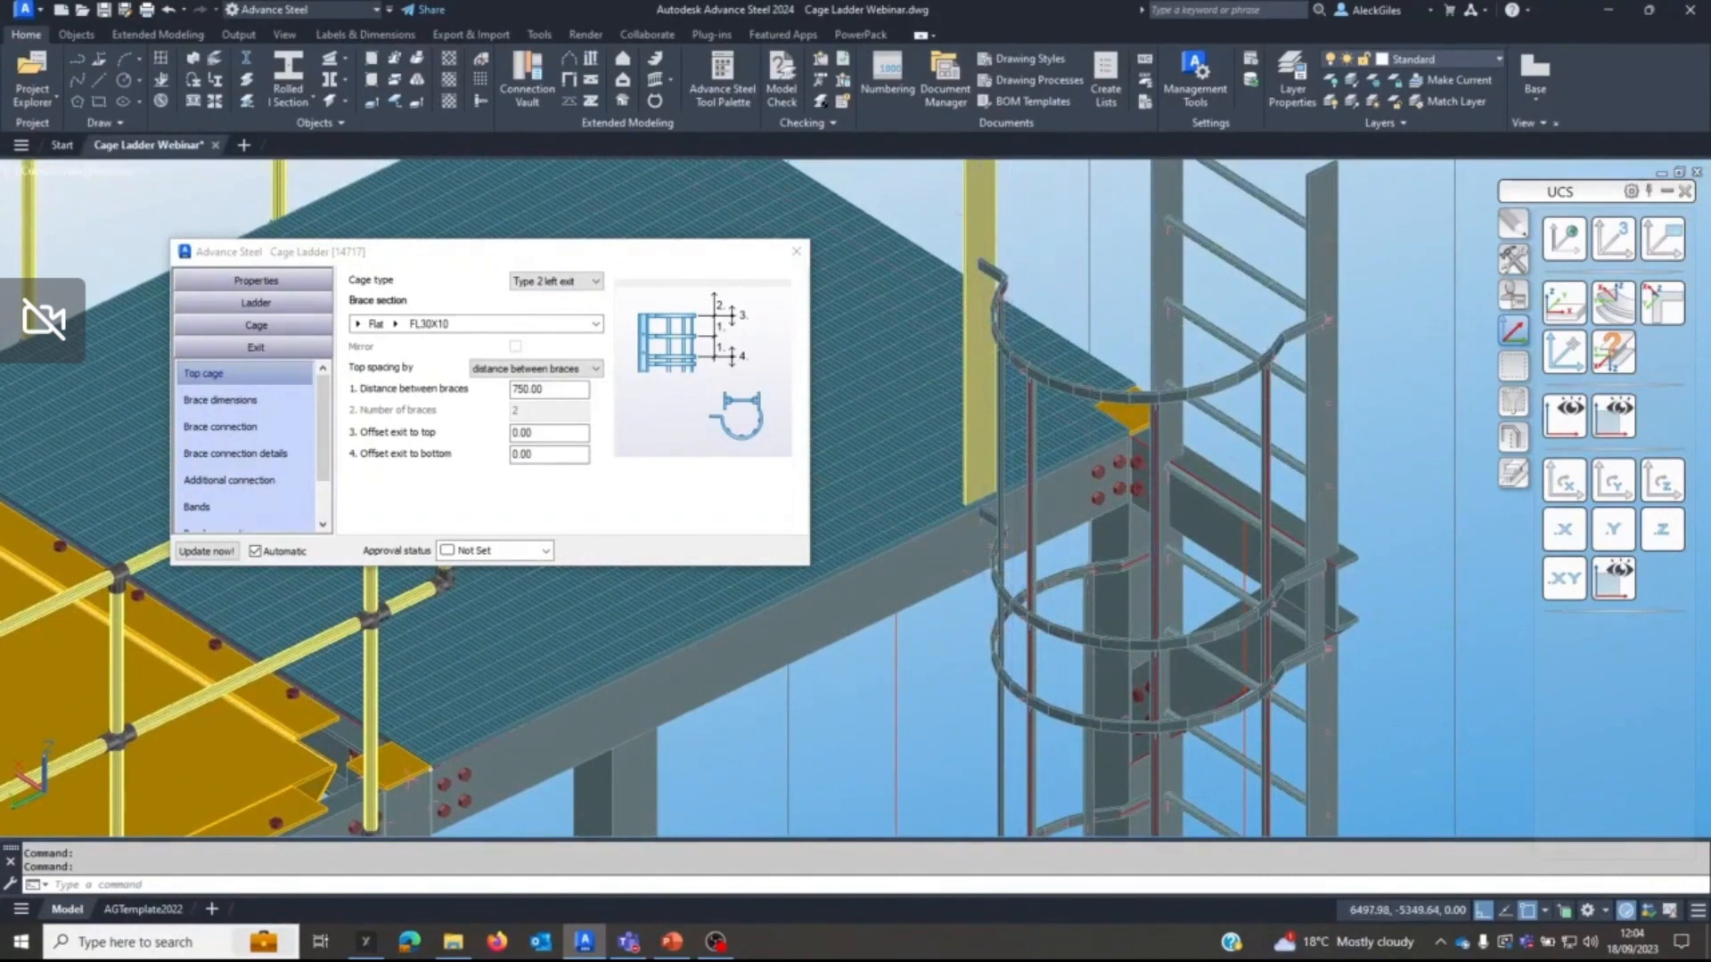
middle_click_drag(1156, 335, 1106, 469)
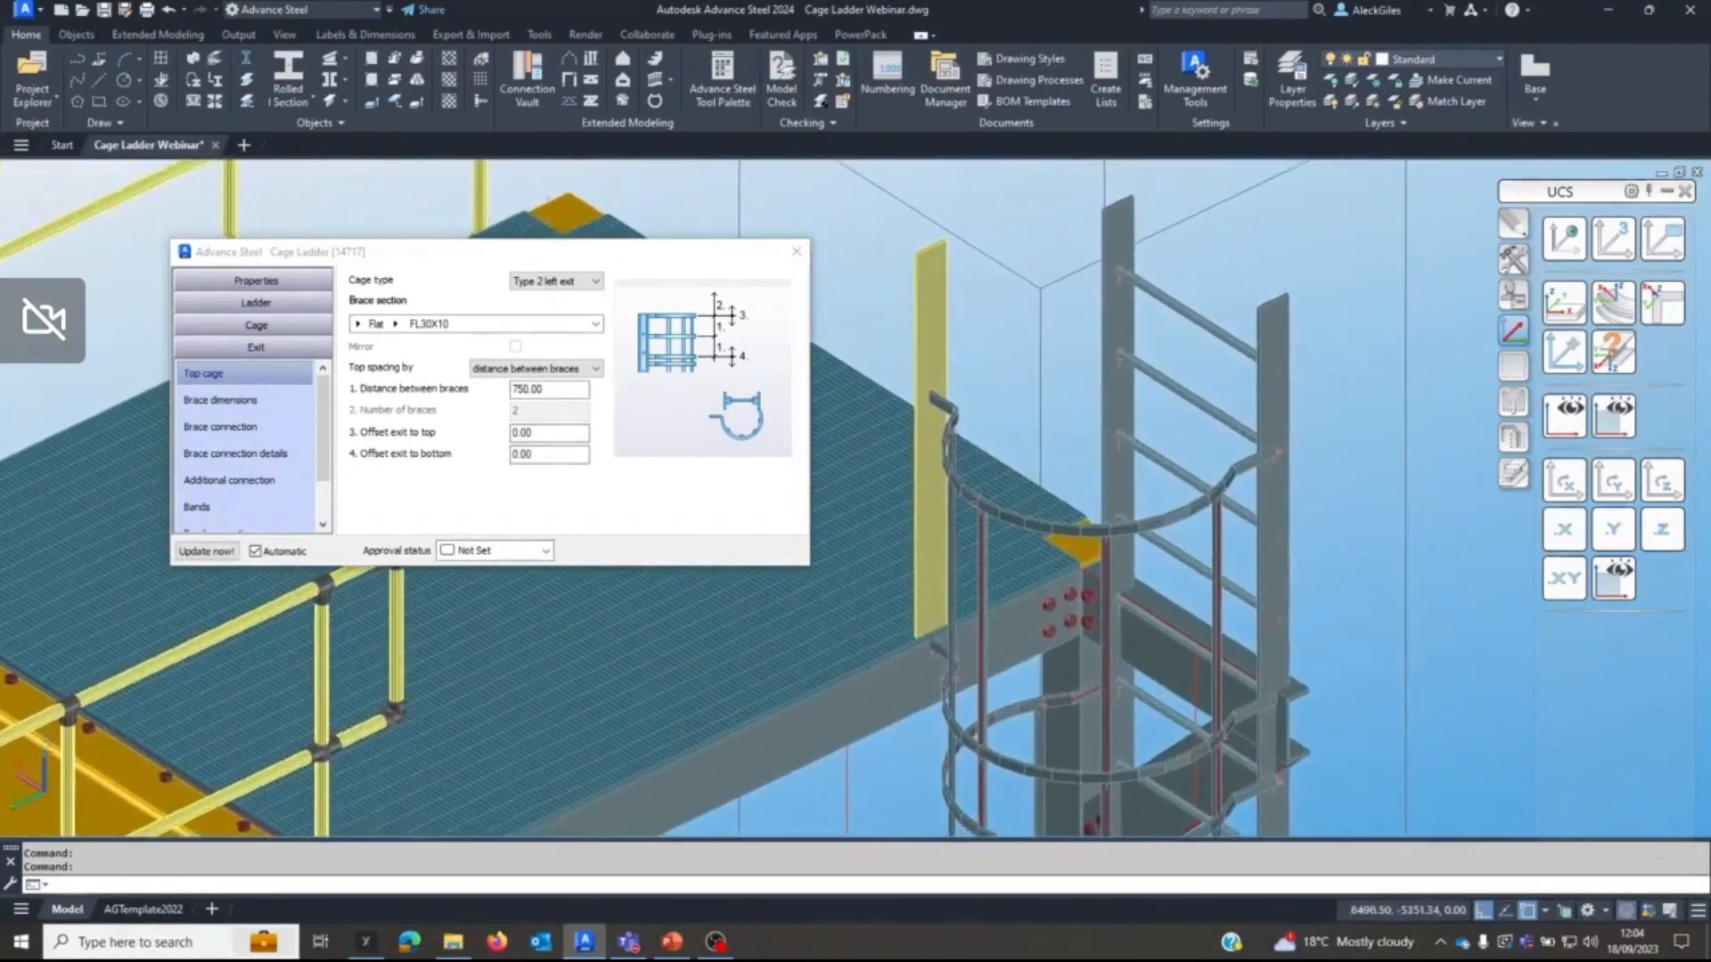
left_click(552, 369)
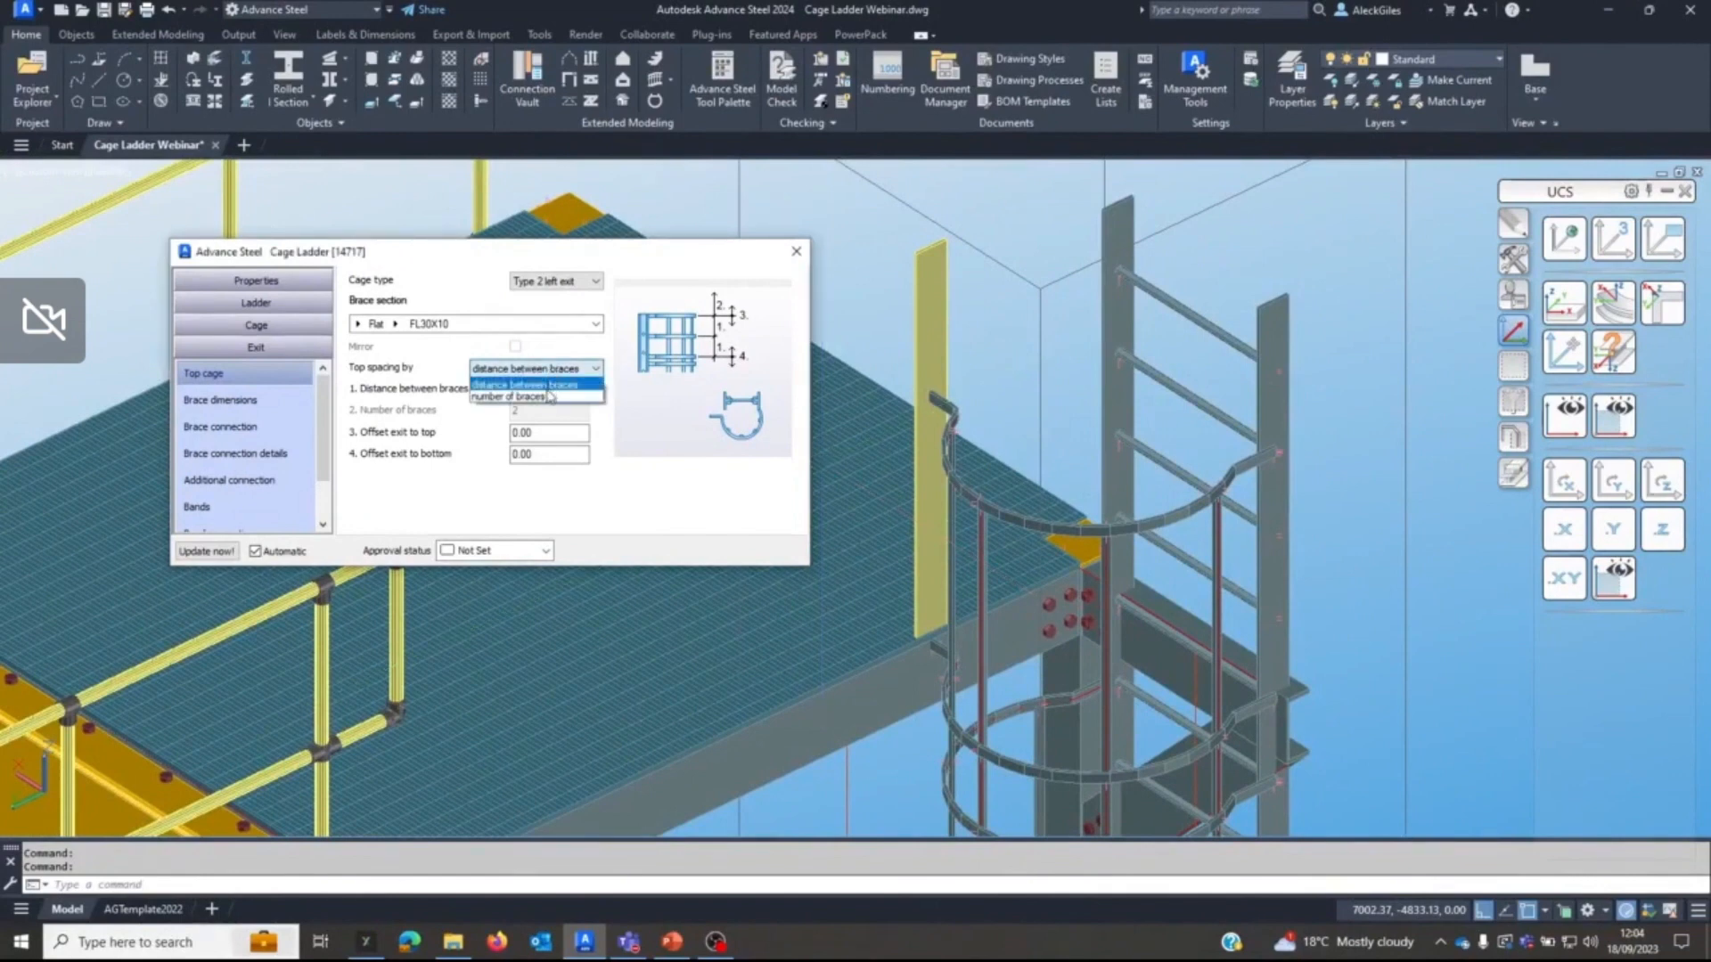
left_click(553, 398)
double_click(534, 410)
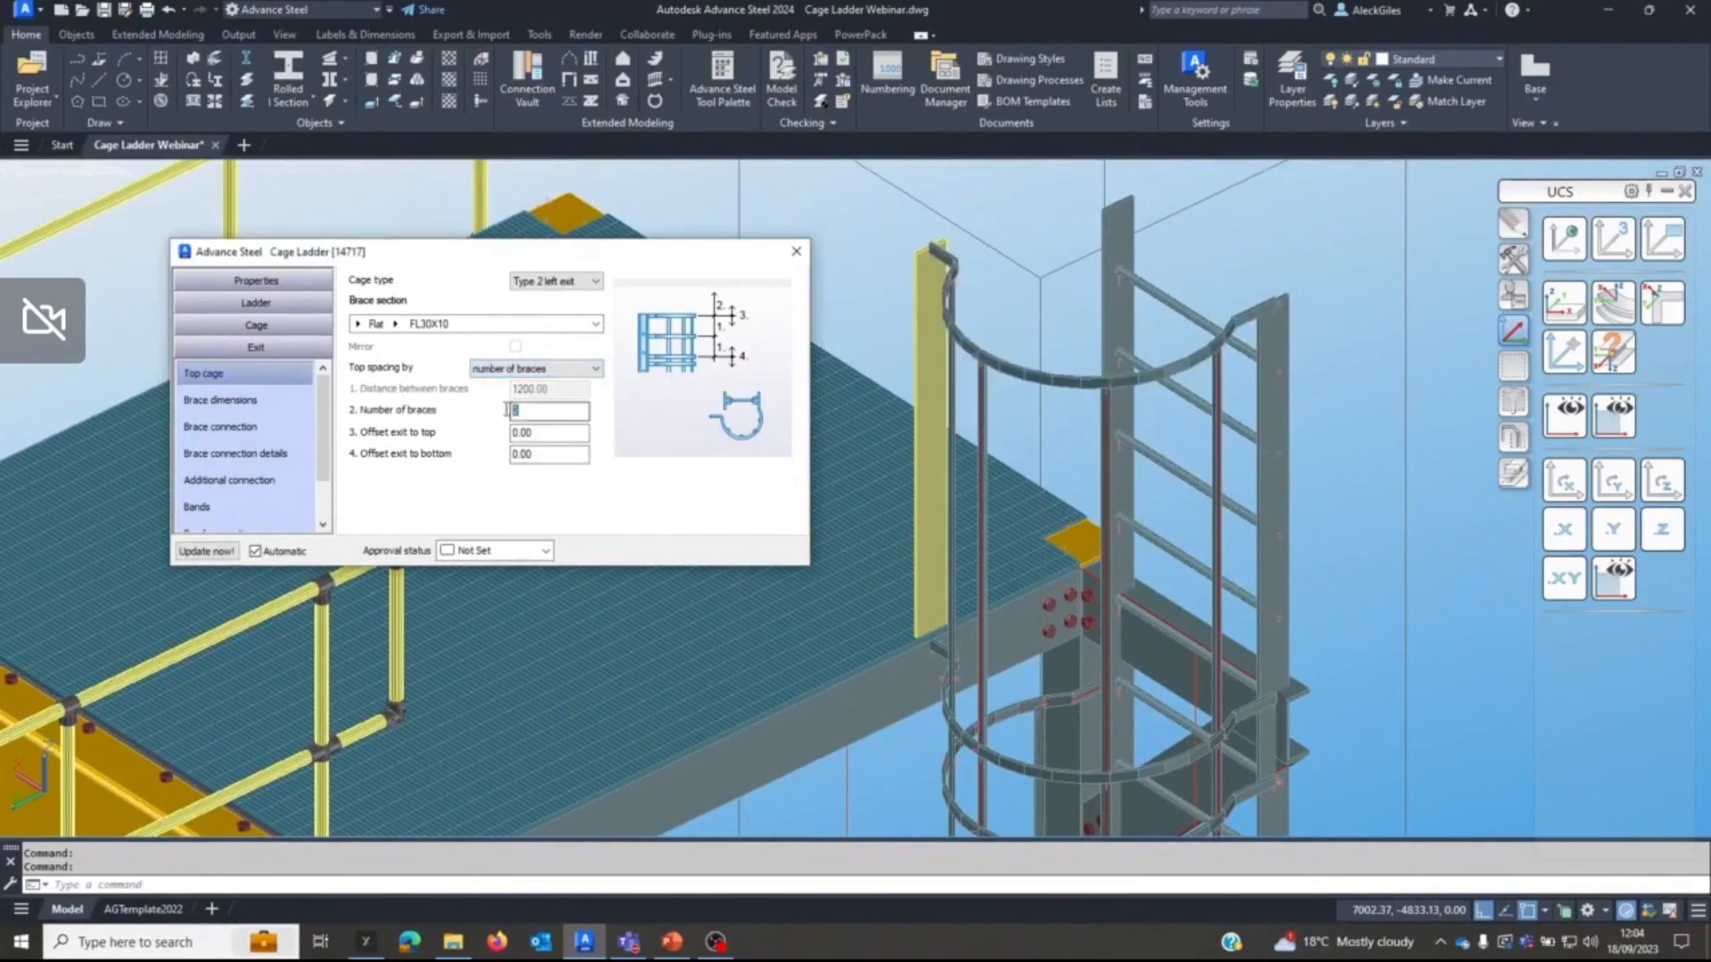
type("3")
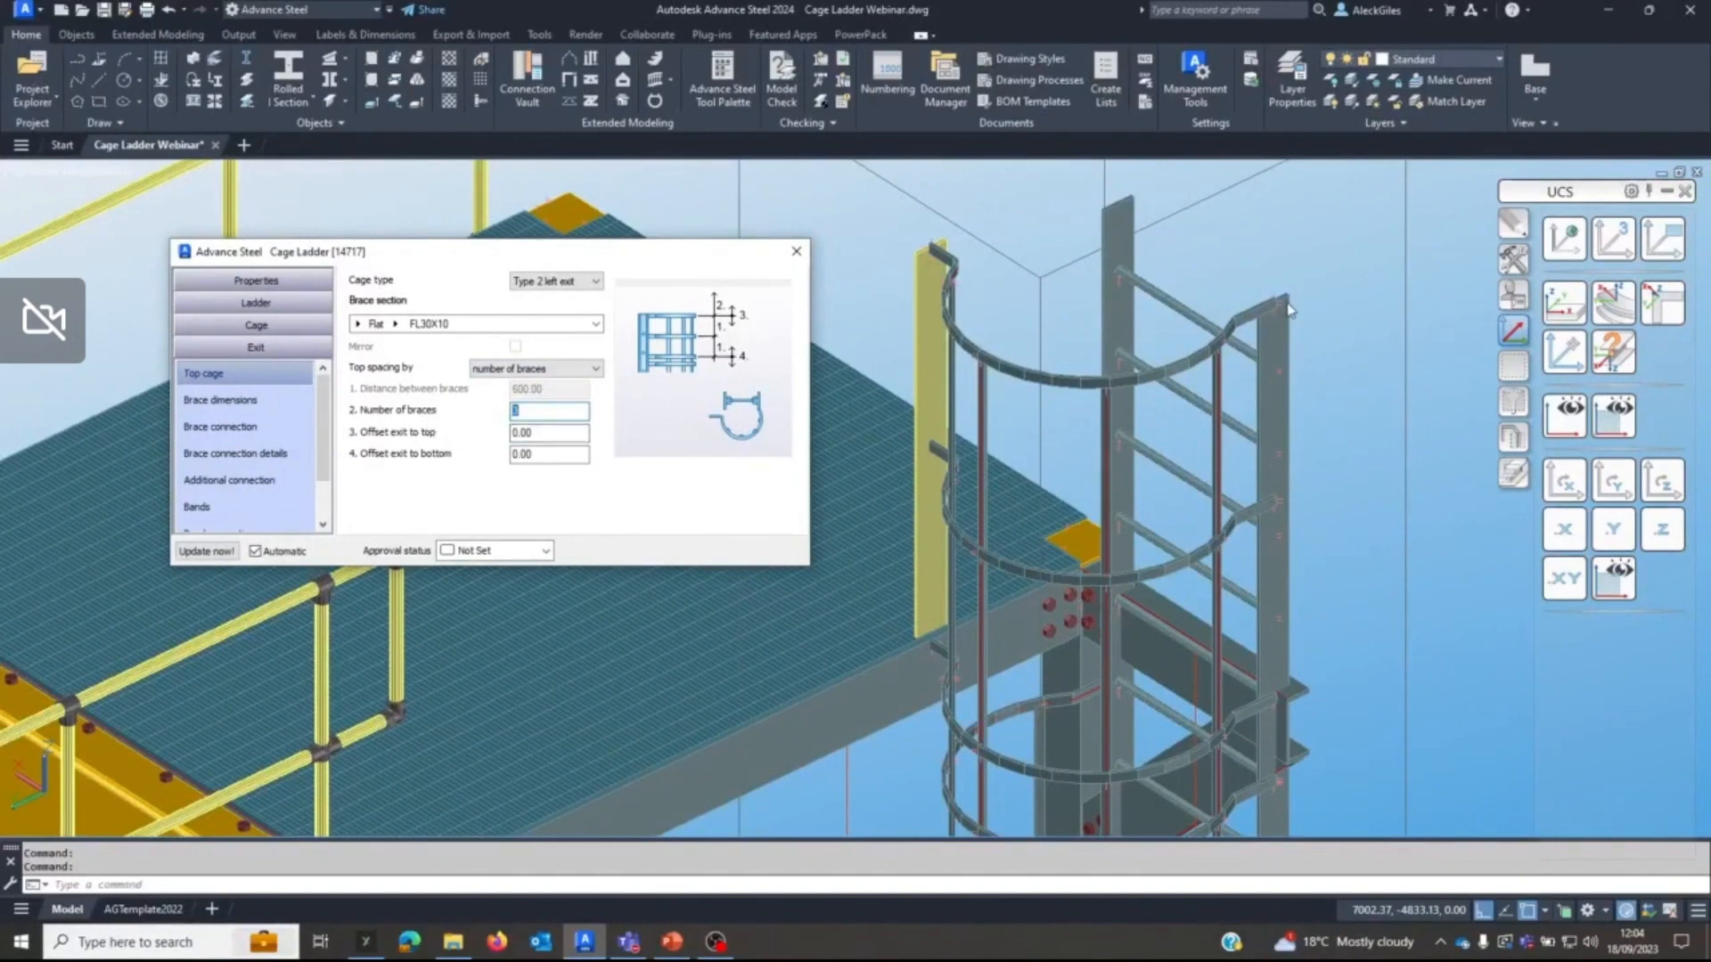
Set the top cage's exit offset to top to -30 and its exit offset to bottom to 100.
double_click(548, 433)
key("BackSpace")
type("-30")
key("Return")
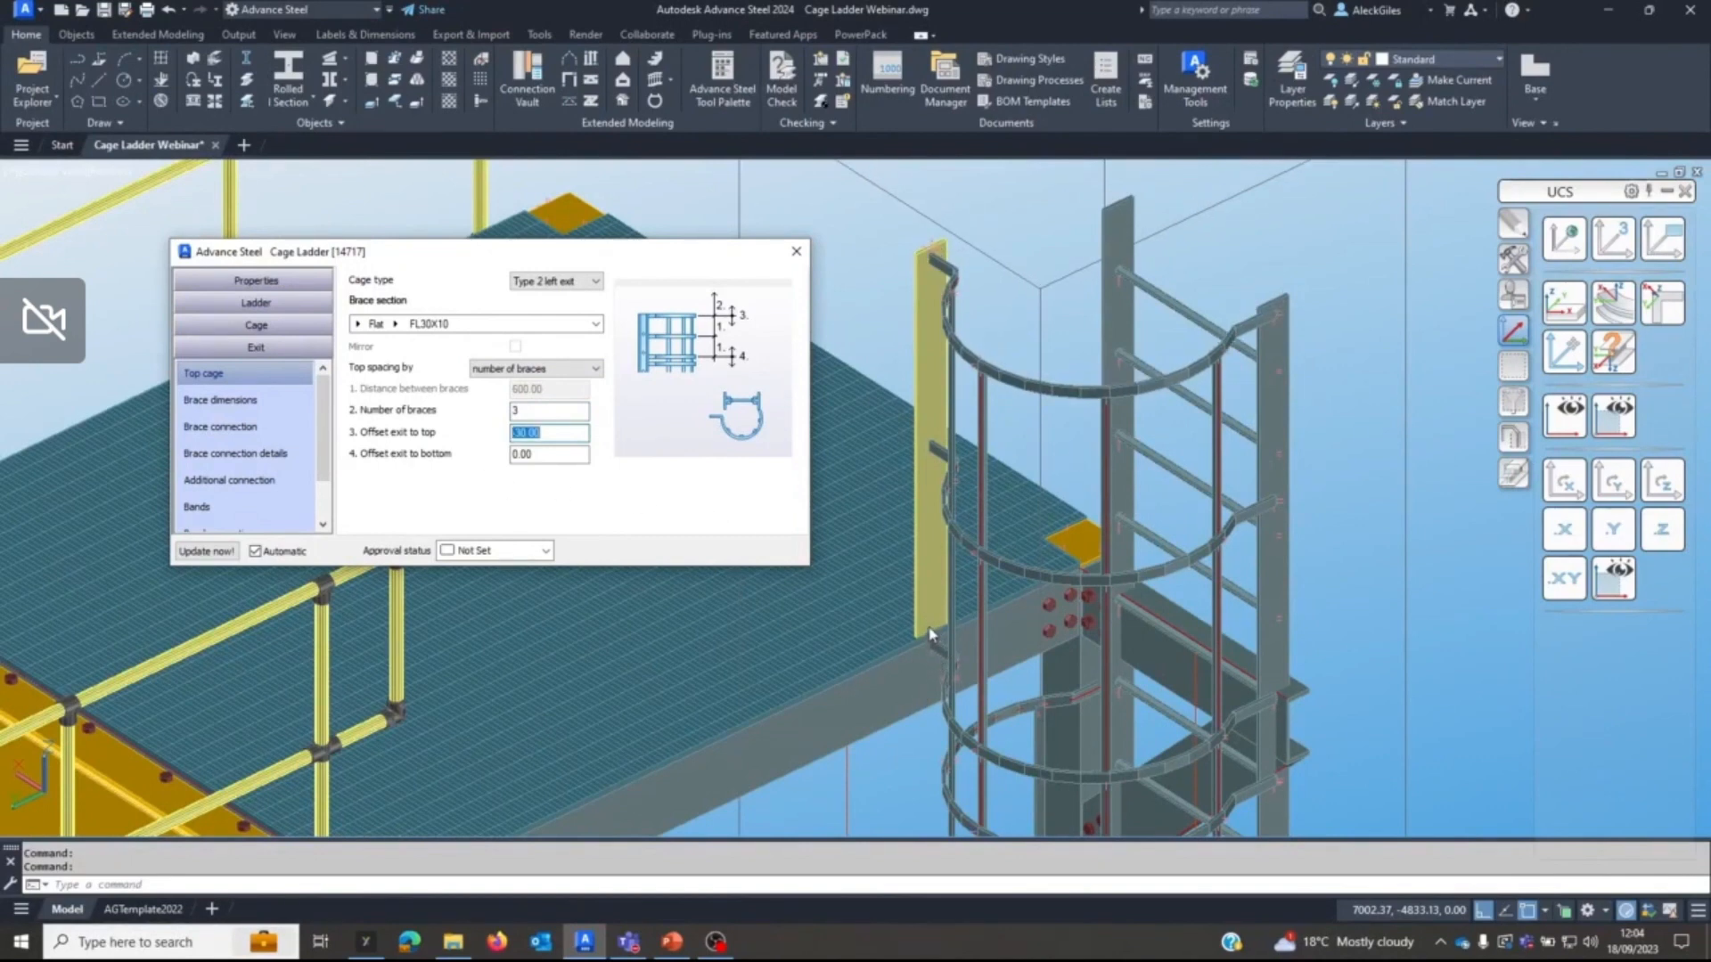
double_click(526, 455)
type("100")
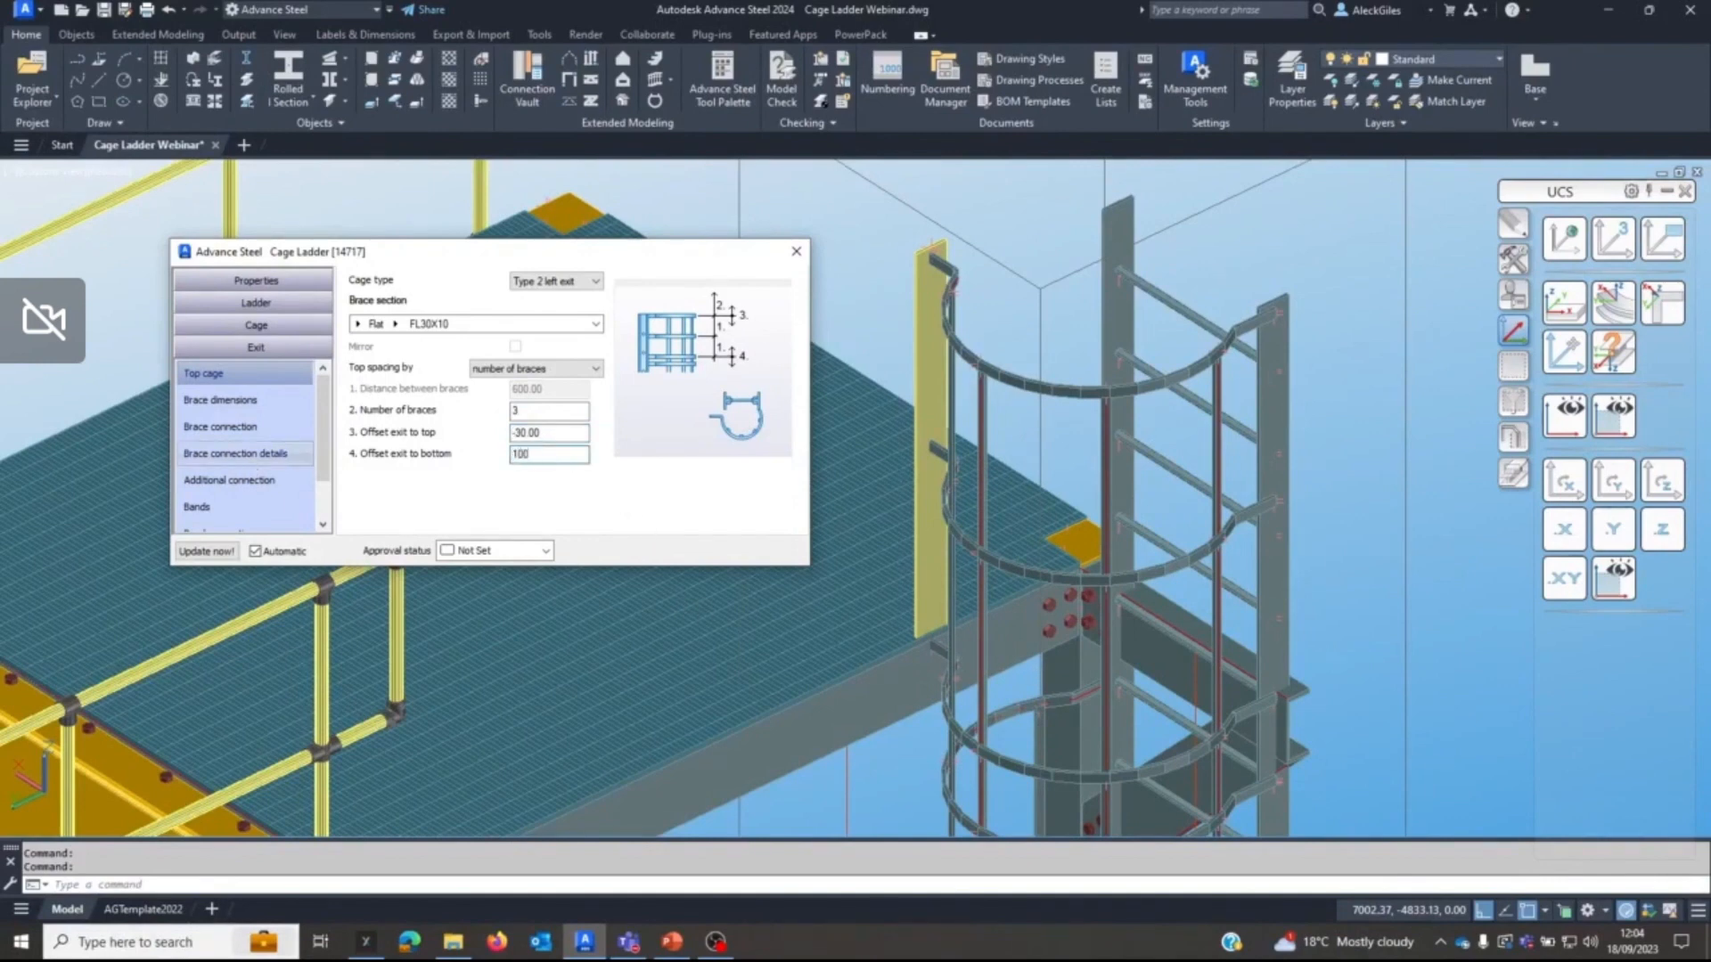
key("Return")
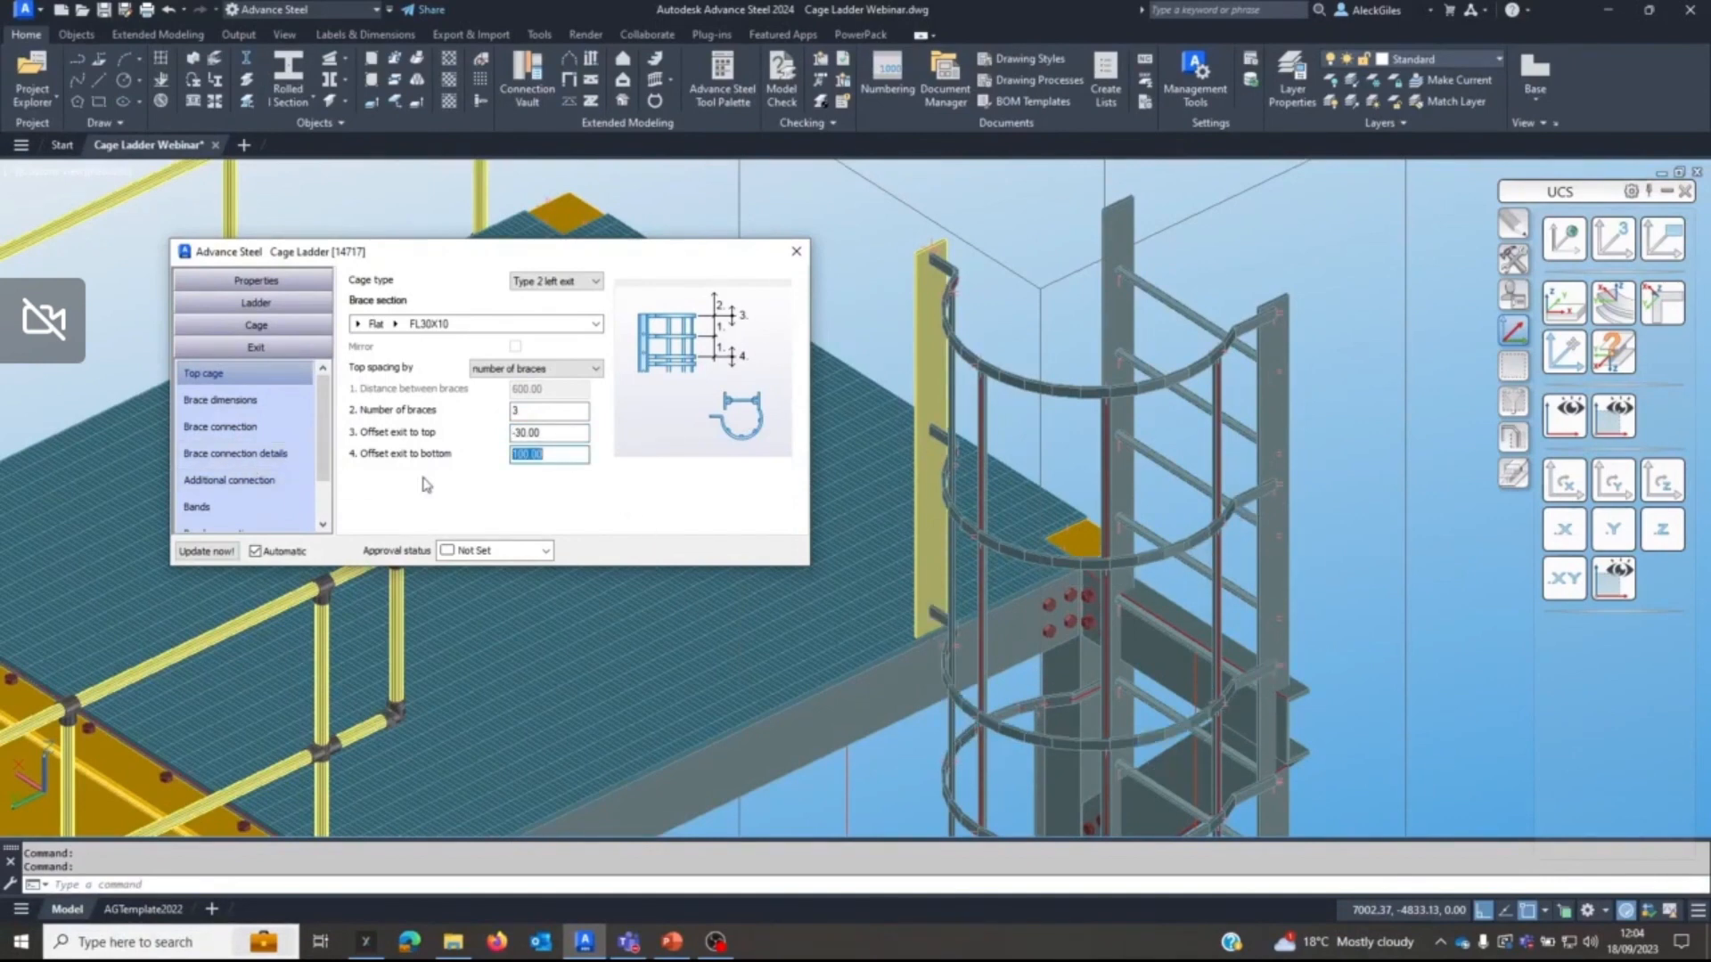
Set Dimension 1 of the exit cage braces to 700 to extend them towards the platform.
middle_click_drag(978, 356, 1168, 350)
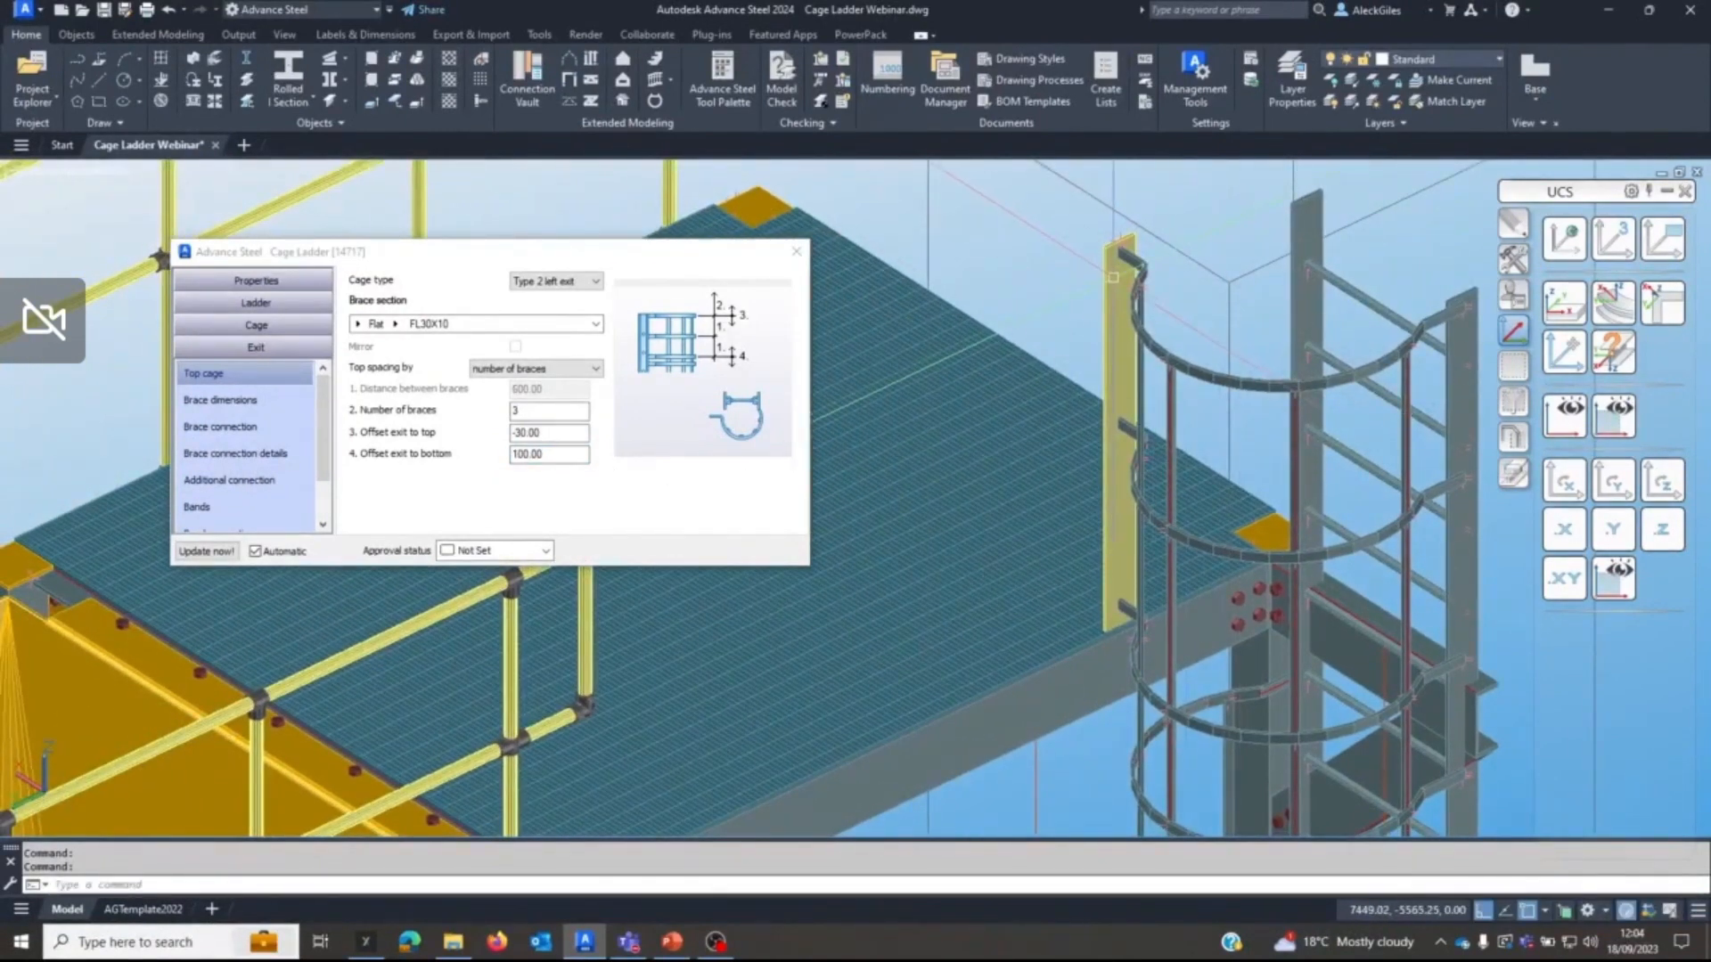
mouse_move(1113, 306)
middle_mouse_down()
mouse_move(1013, 344)
mouse_move(967, 393)
mouse_move(1080, 350)
mouse_move(1089, 317)
middle_mouse_up()
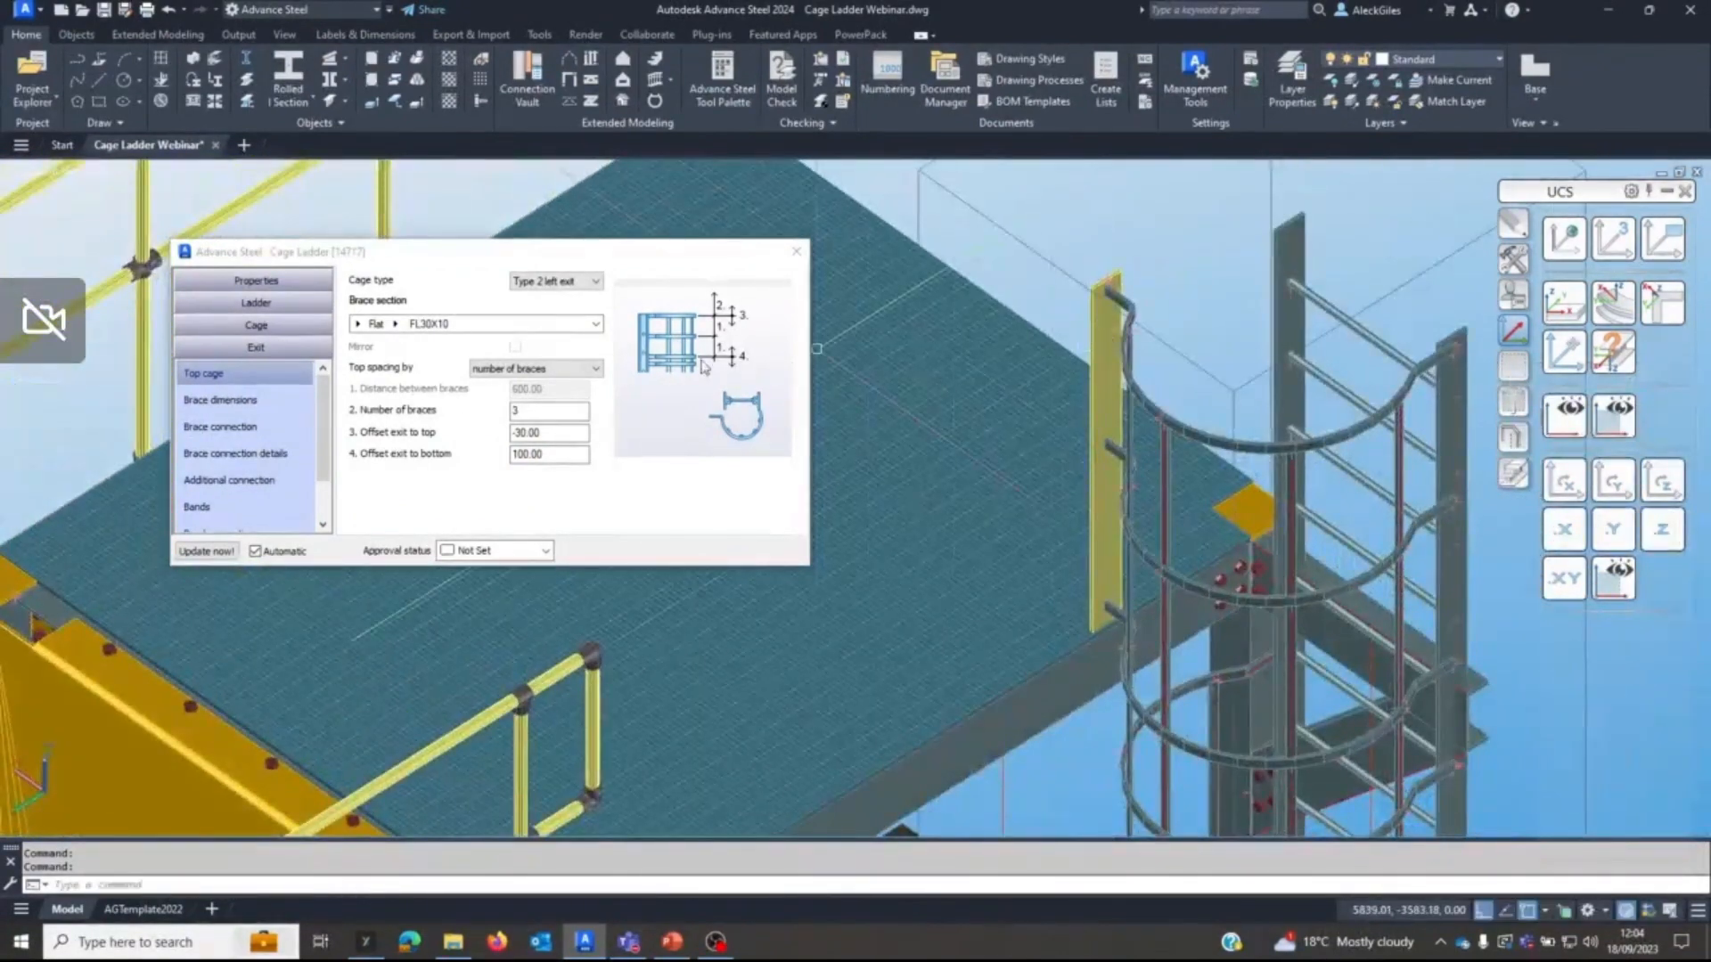
left_click(224, 408)
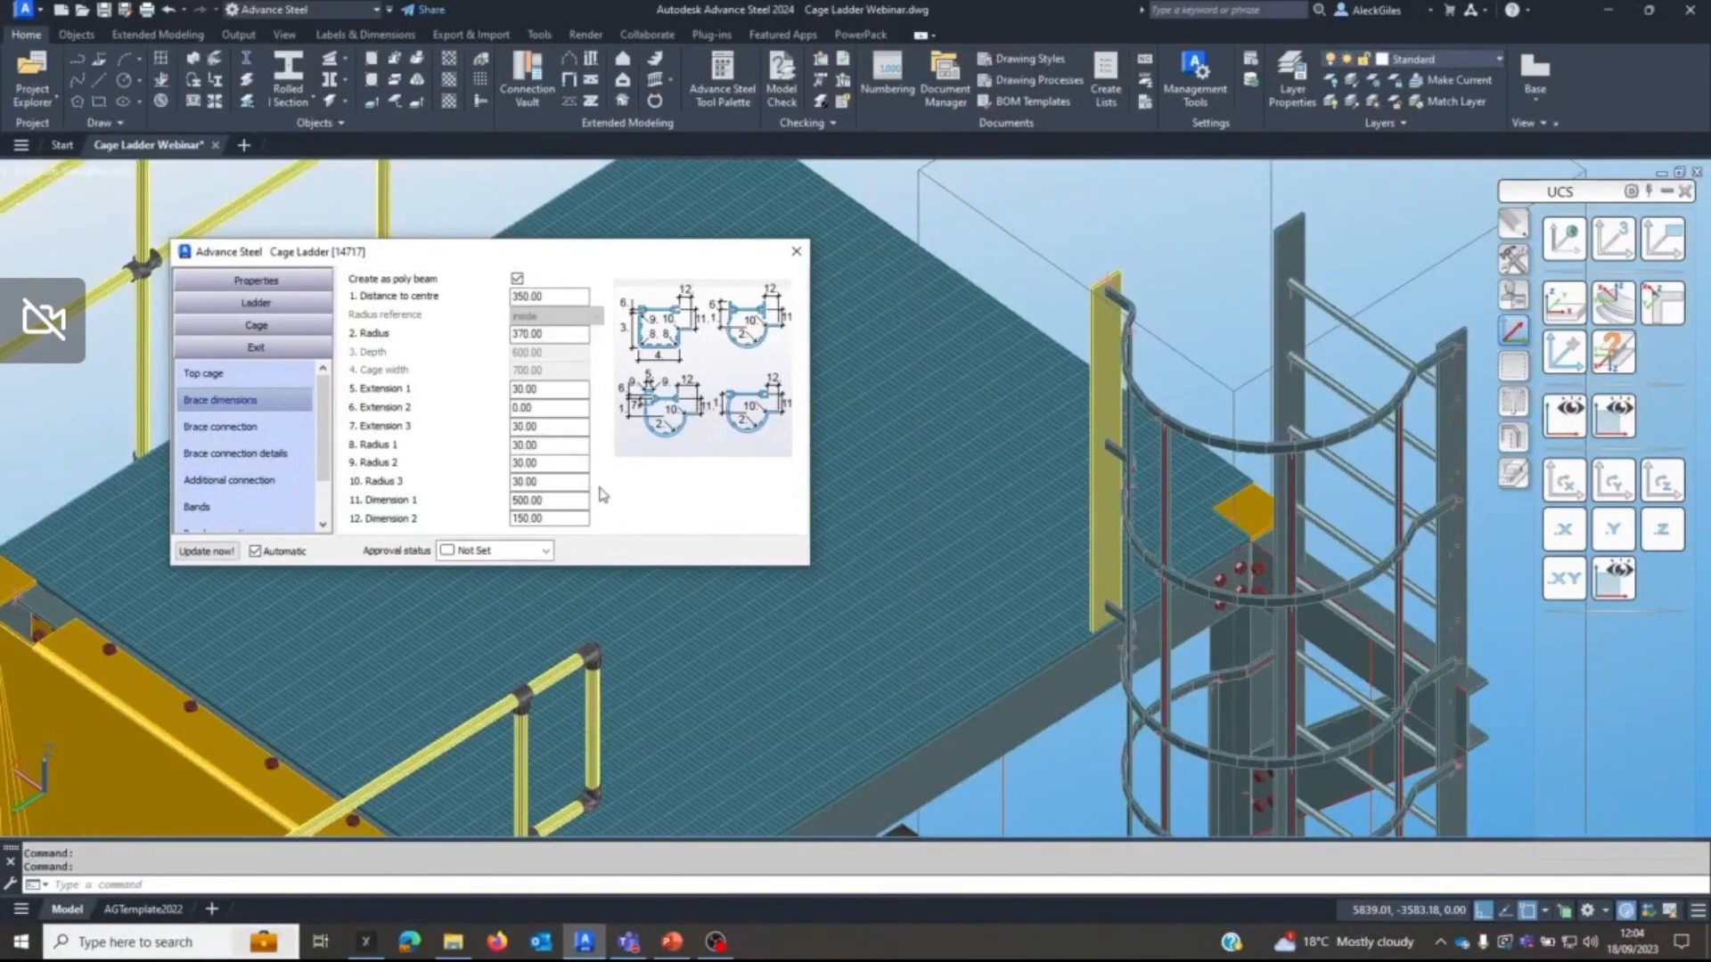
double_click(548, 500)
type("700")
key("Return")
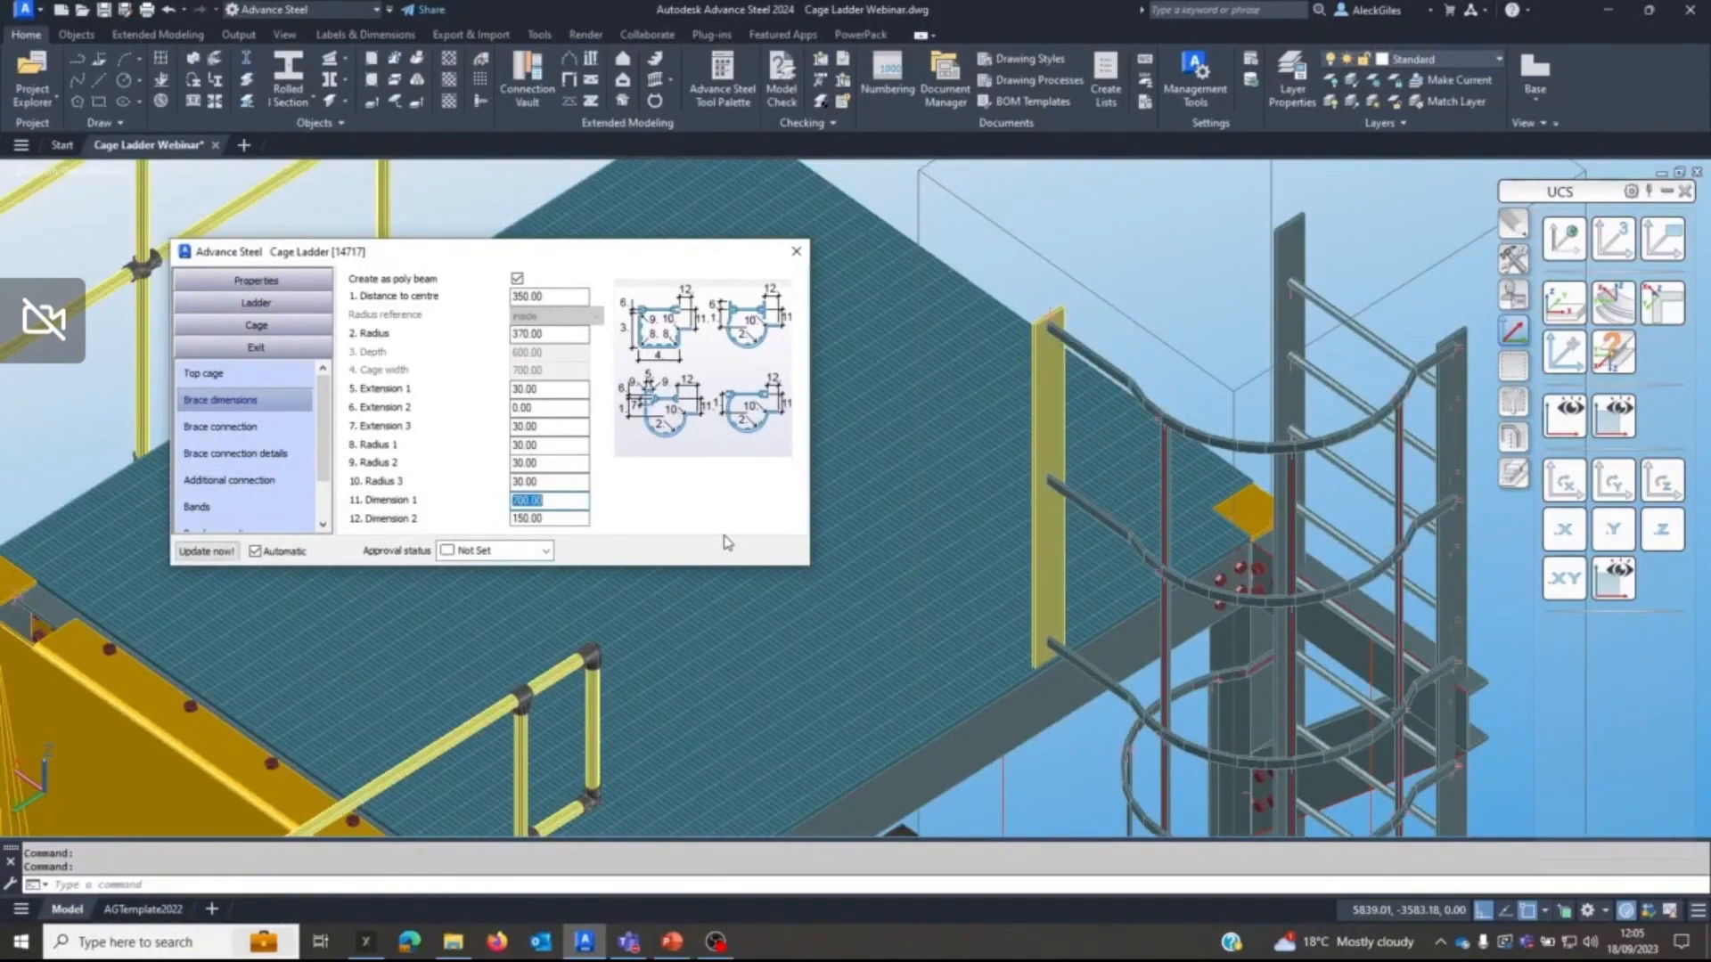
Try a Dimension 1 of 750 for the exit cage braces and restore it to 700.
type("750")
key("Return")
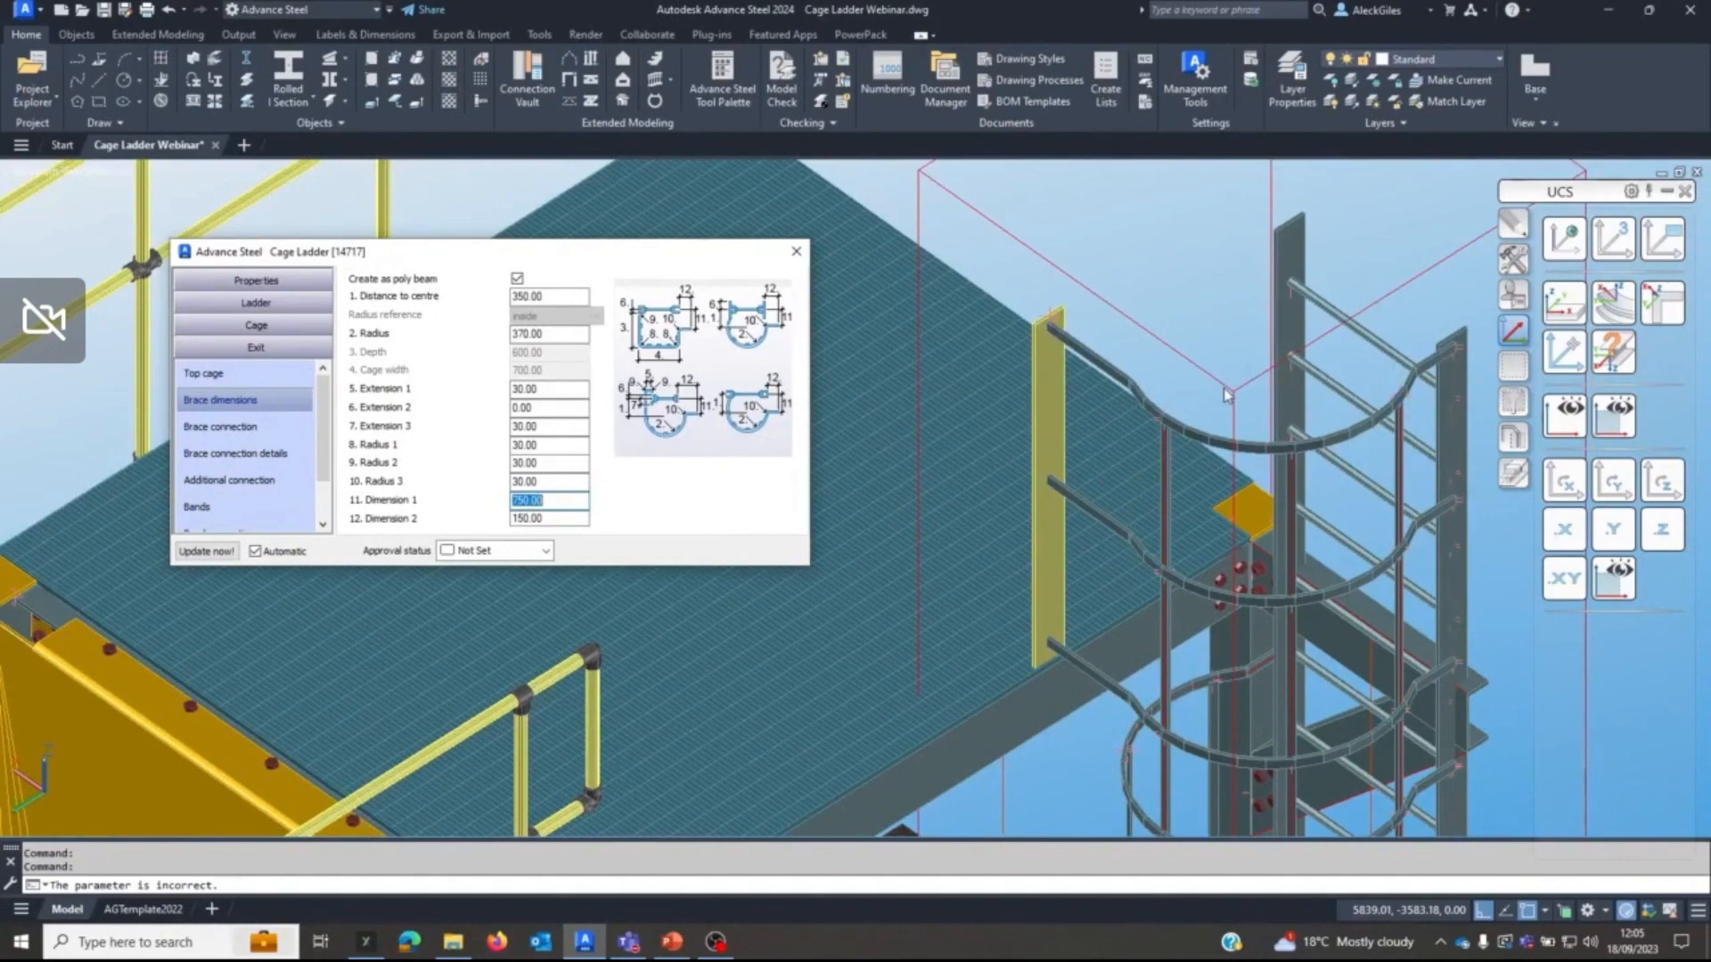
type("700")
key("Return")
Set Dimension 2 of the exit cage braces to 135 to align the exit post with the platform edge.
middle_click_drag(1012, 550, 1194, 613, "shift")
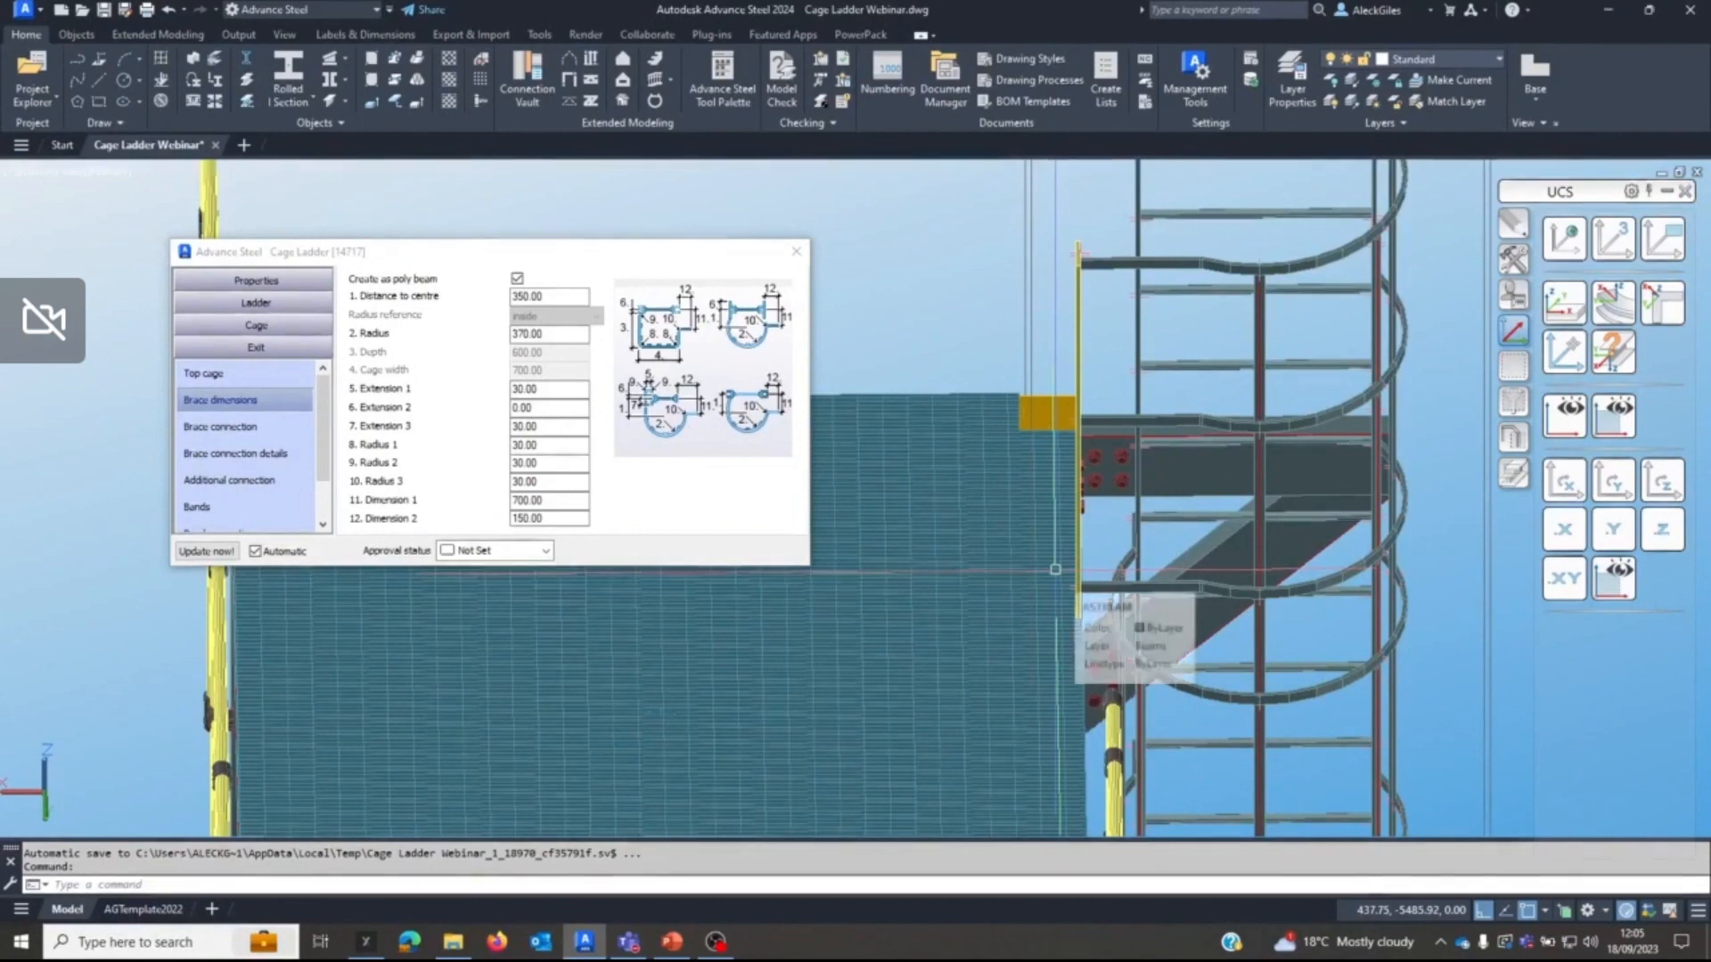
double_click(543, 517)
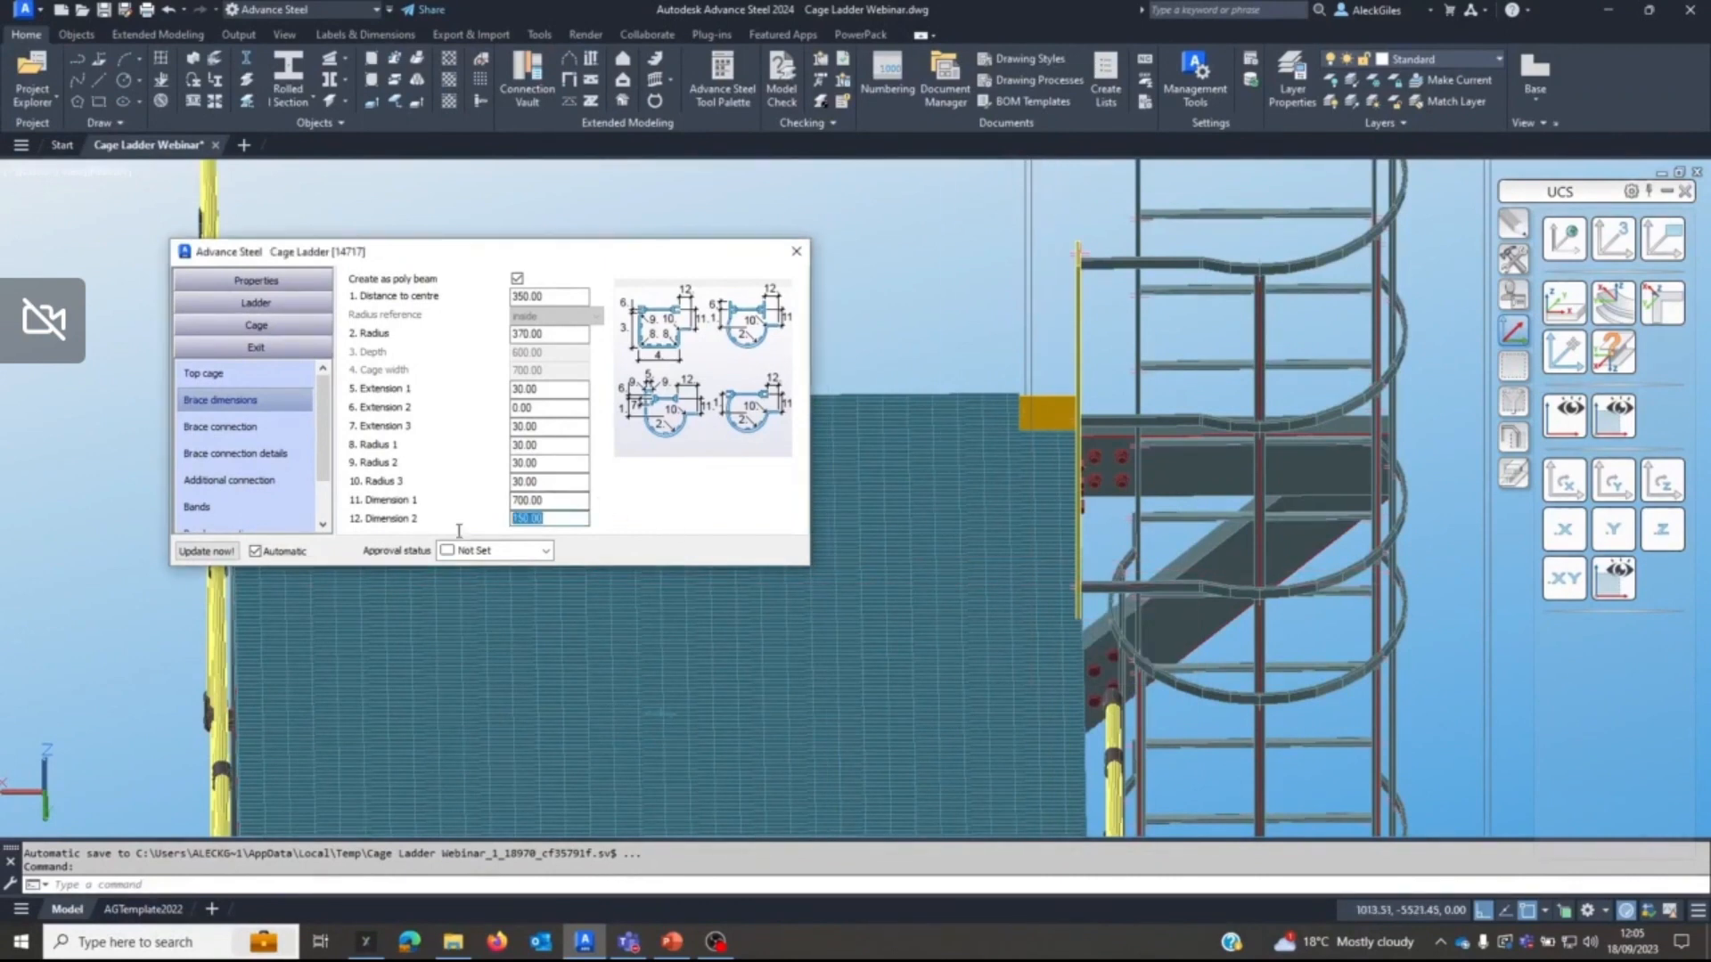
type("135")
key("Return")
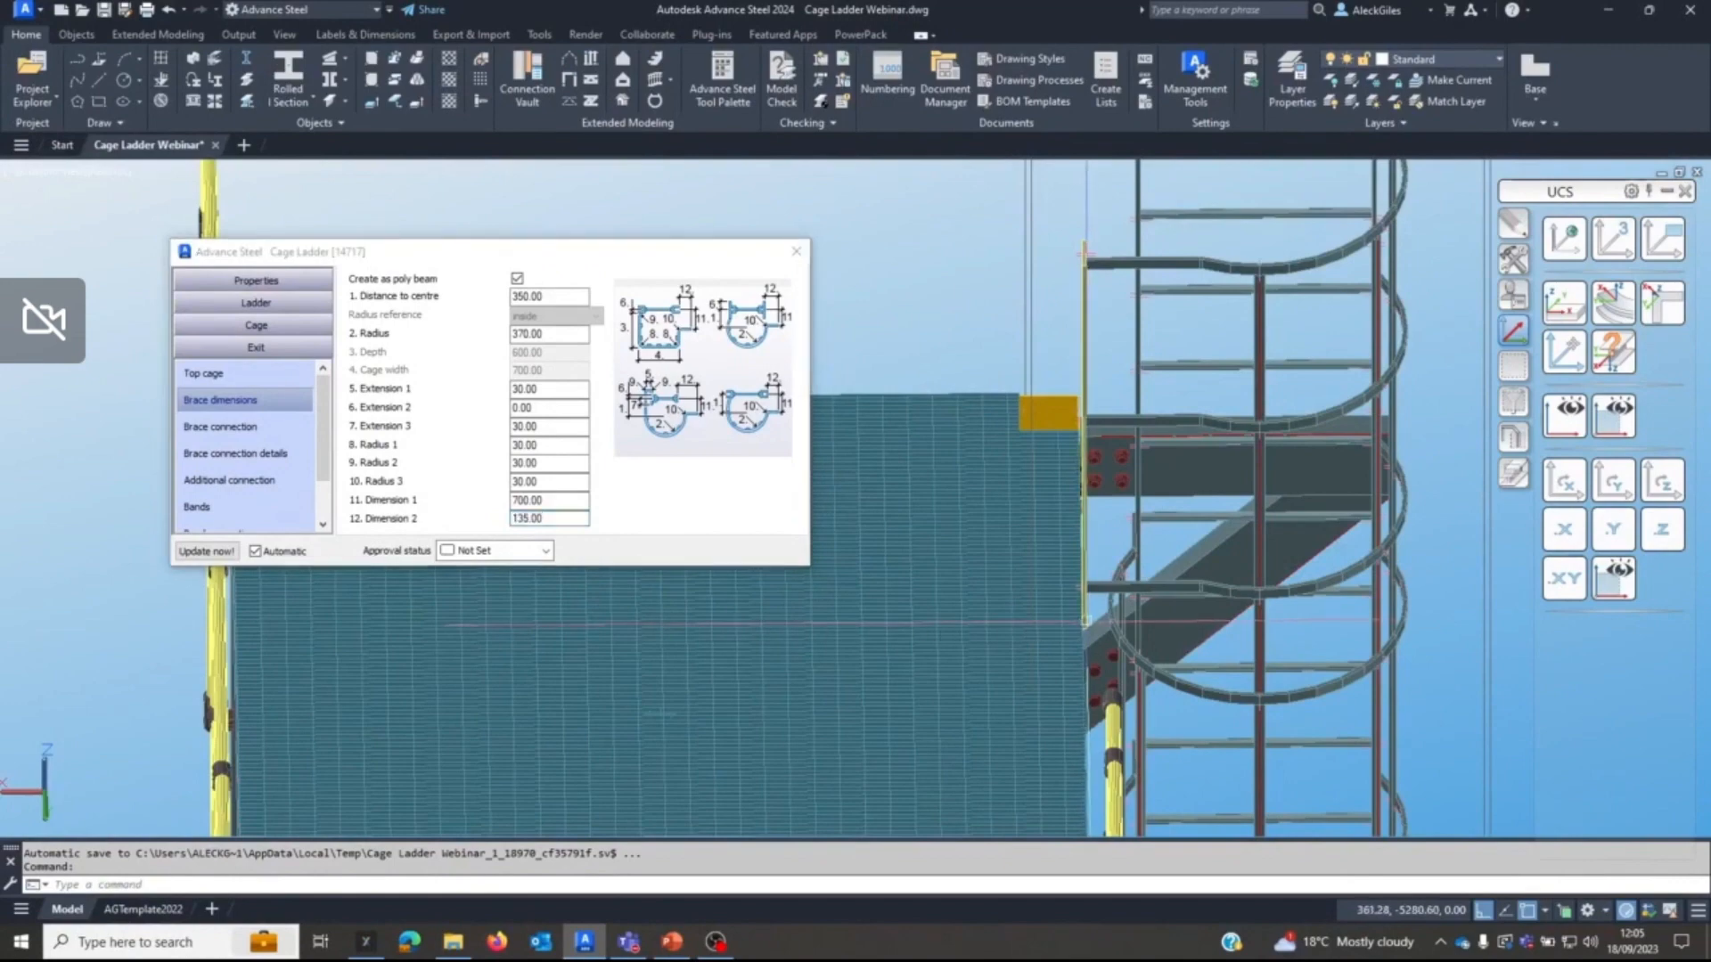
Inspect the exit post's alignment with the platform edge and the overall shape of the cage ladder.
scroll(1073, 650, "up", 4)
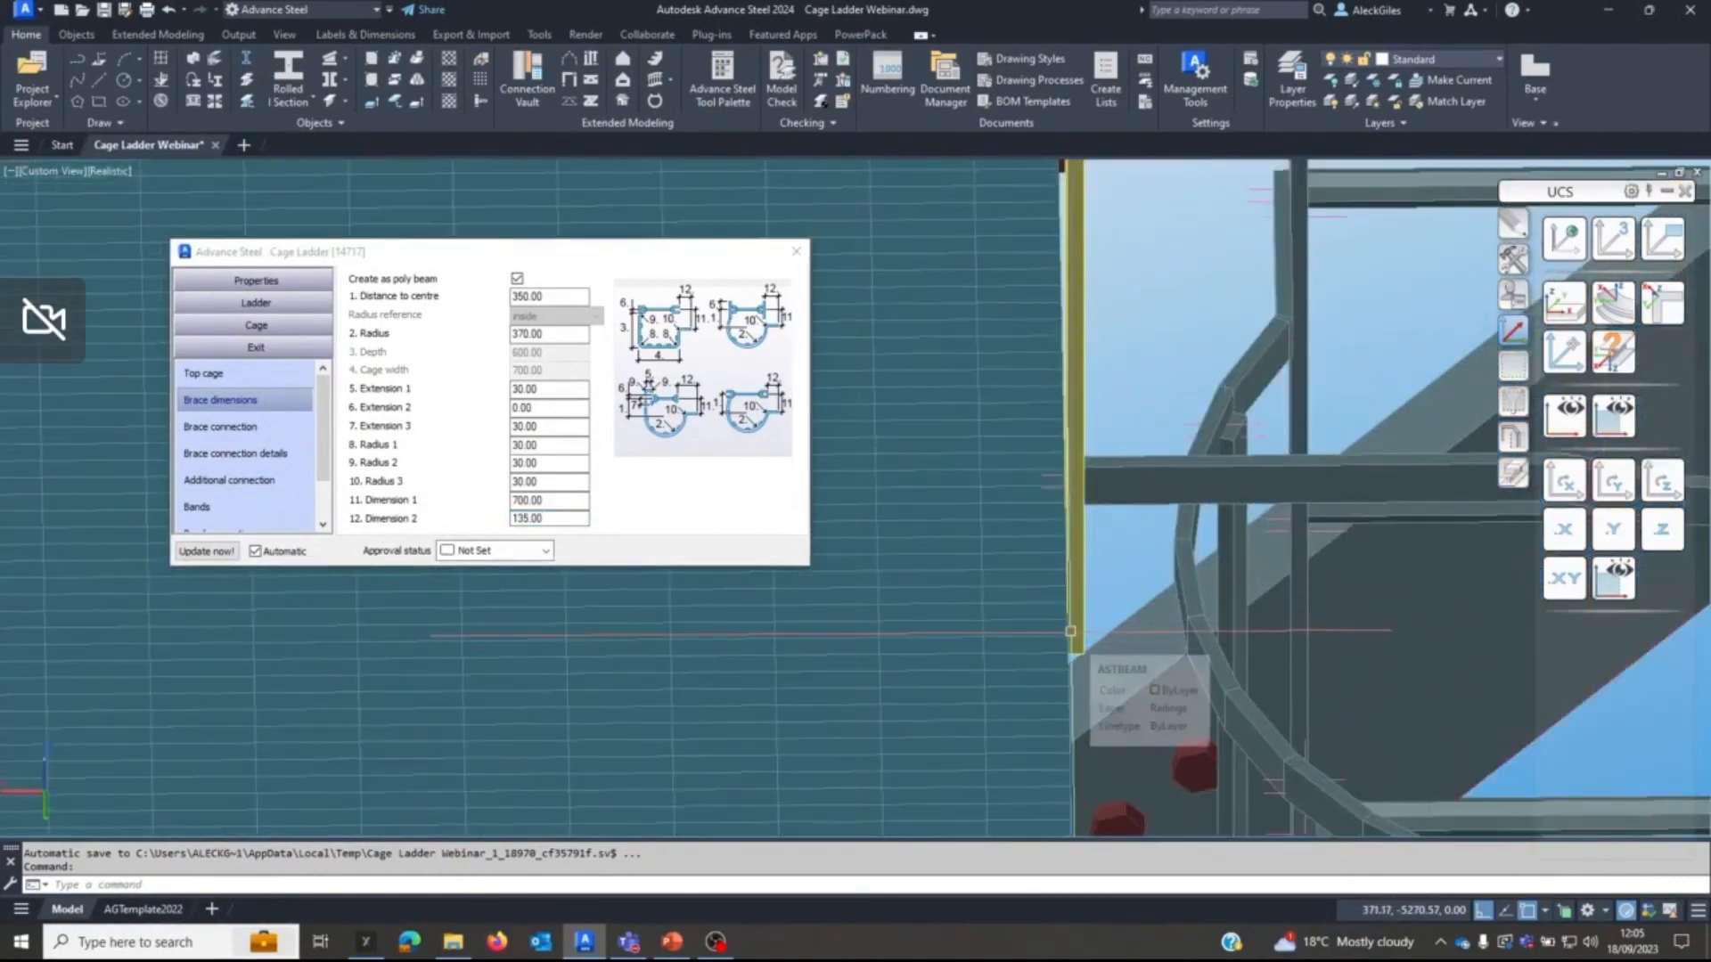
middle_click_drag(1074, 650, 1034, 626, "shift")
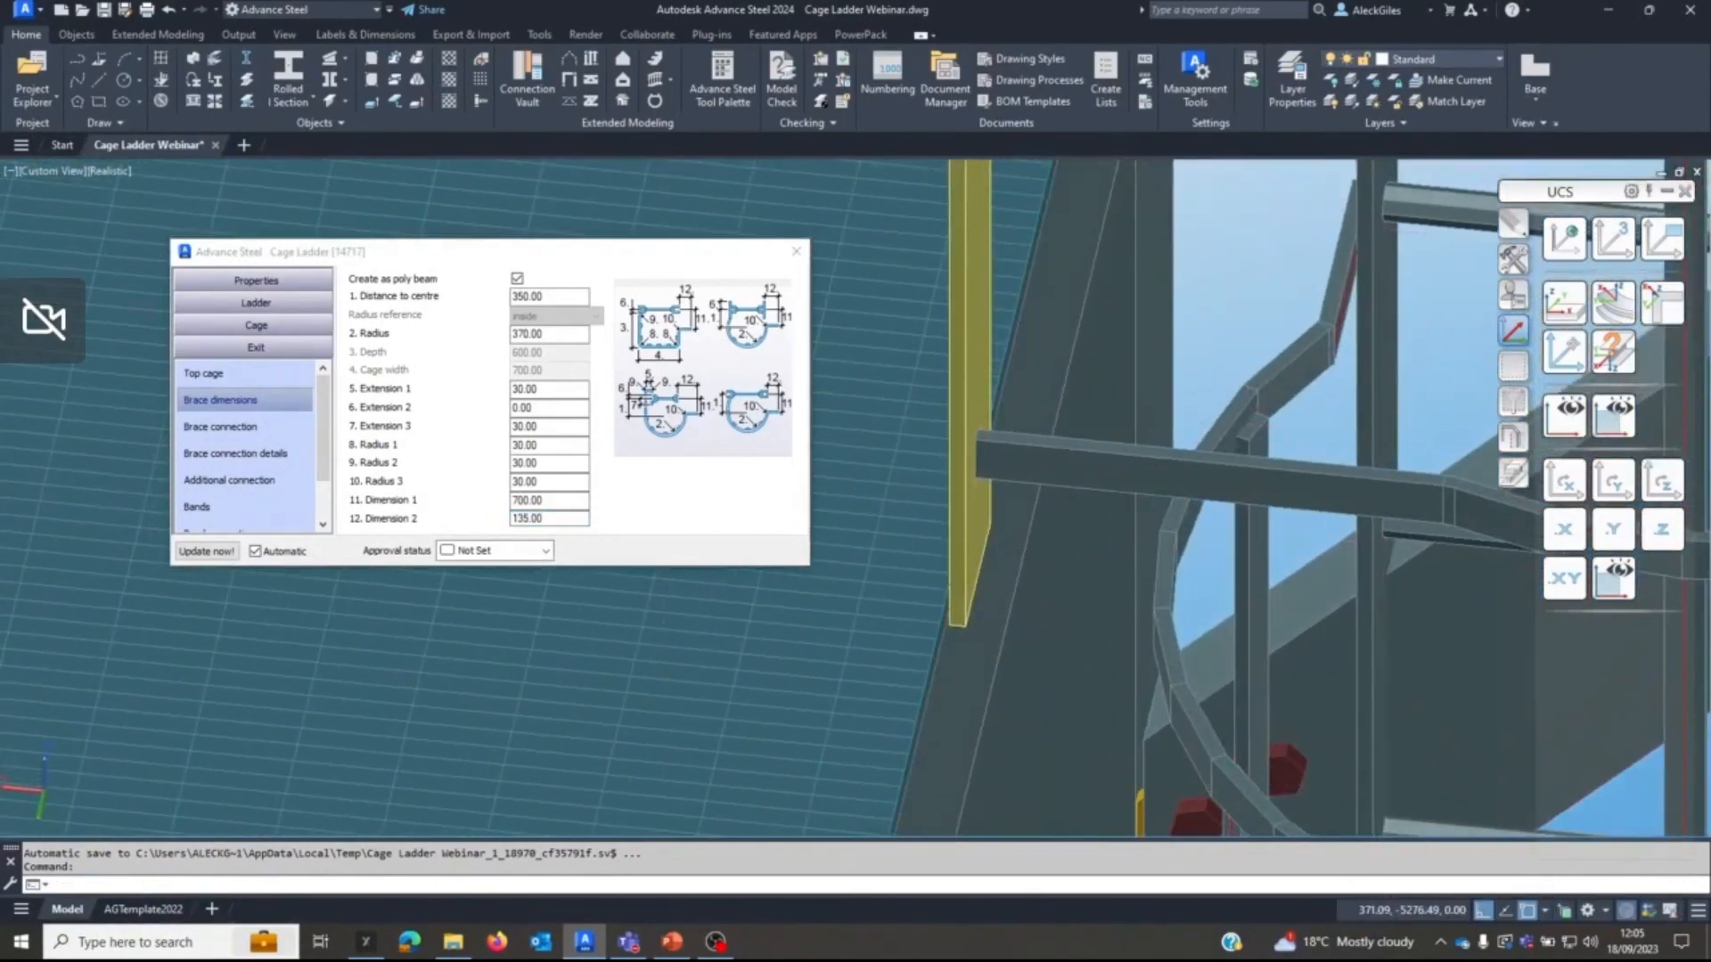
scroll(1069, 553, "down", 5)
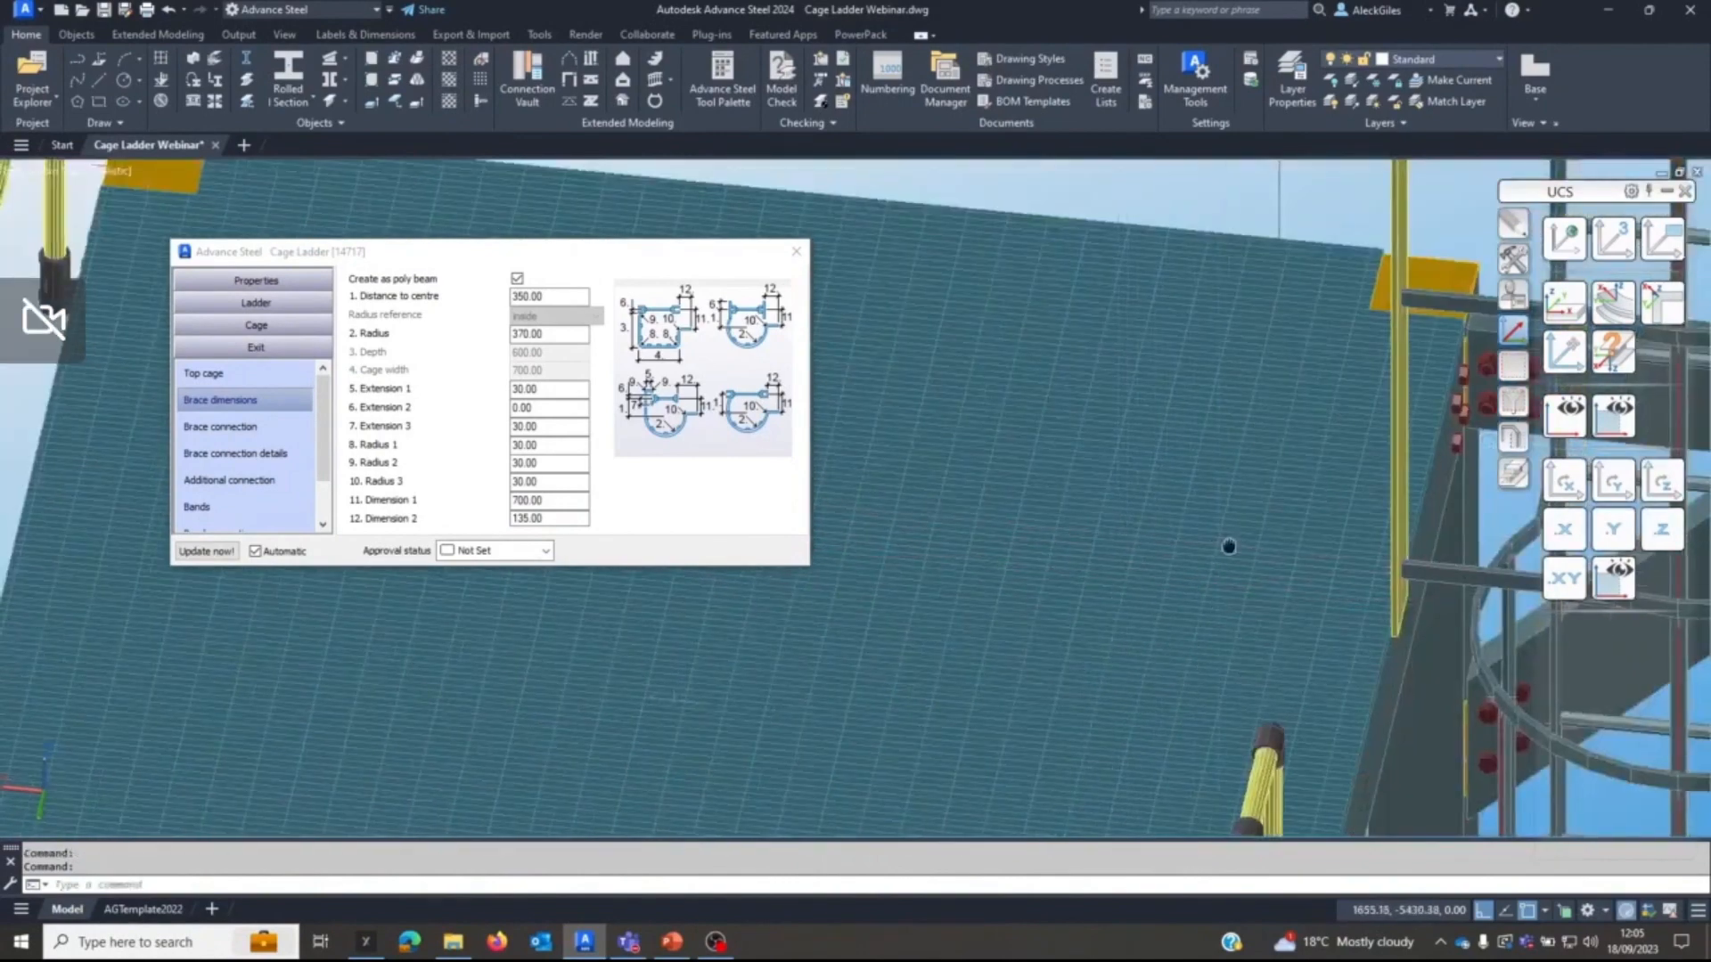
scroll(1094, 522, "down", 3)
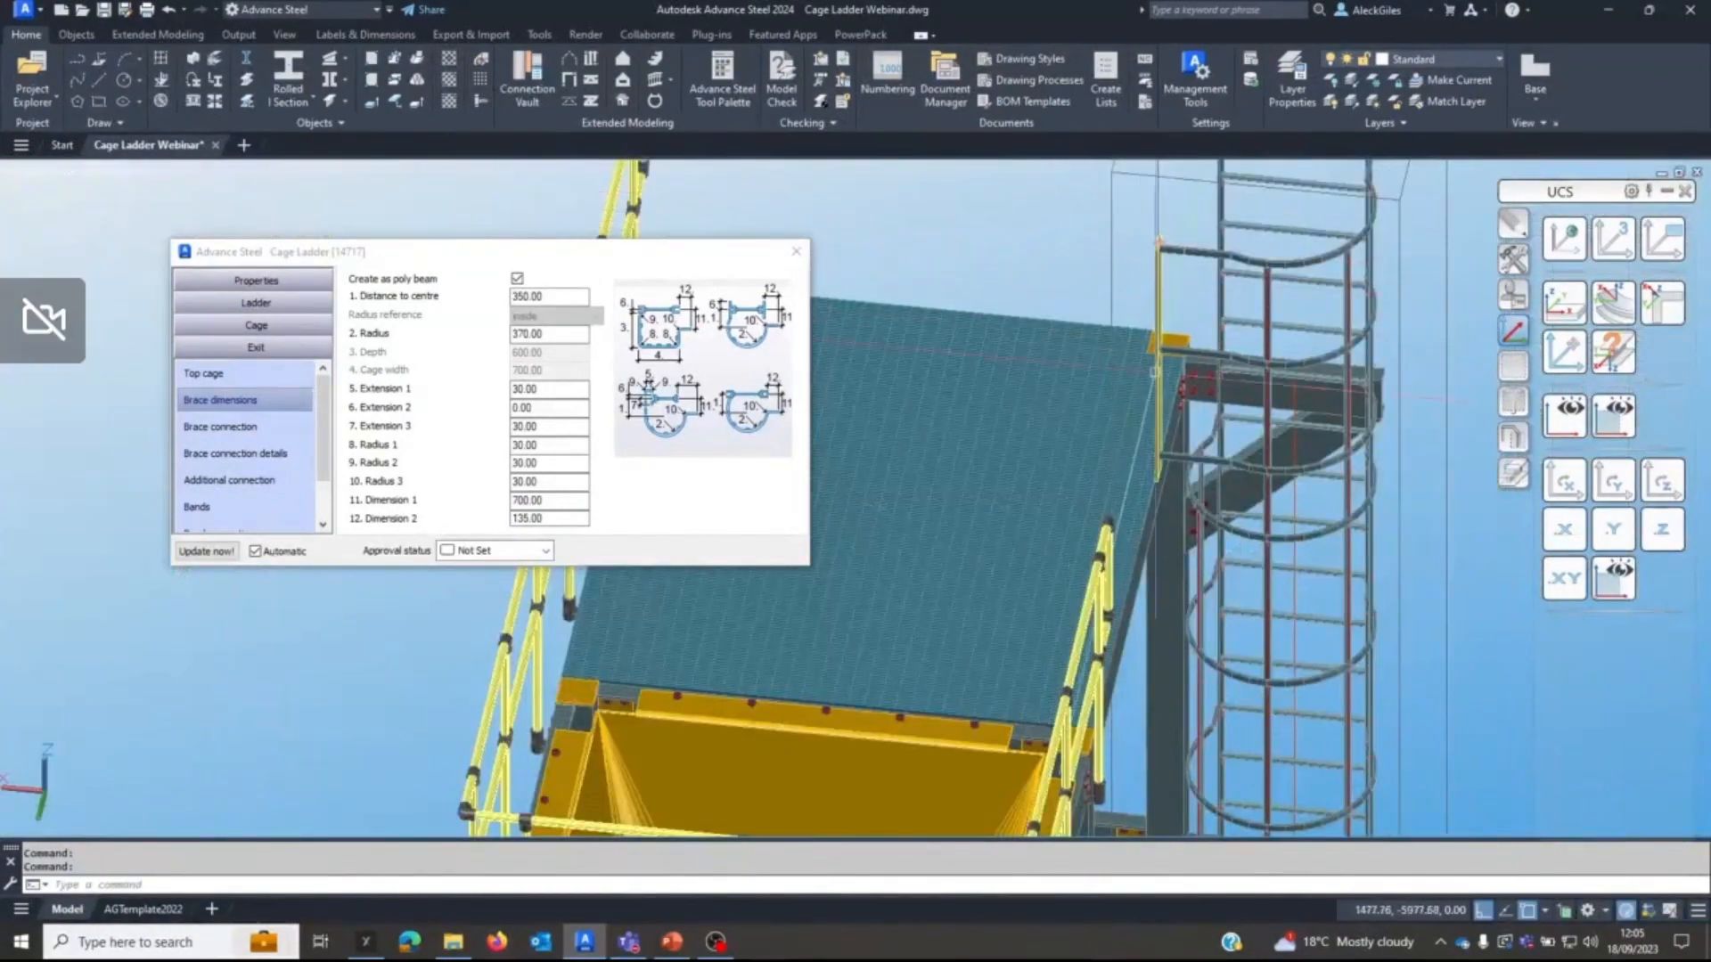
middle_click_drag(1142, 469, 1132, 544, "shift")
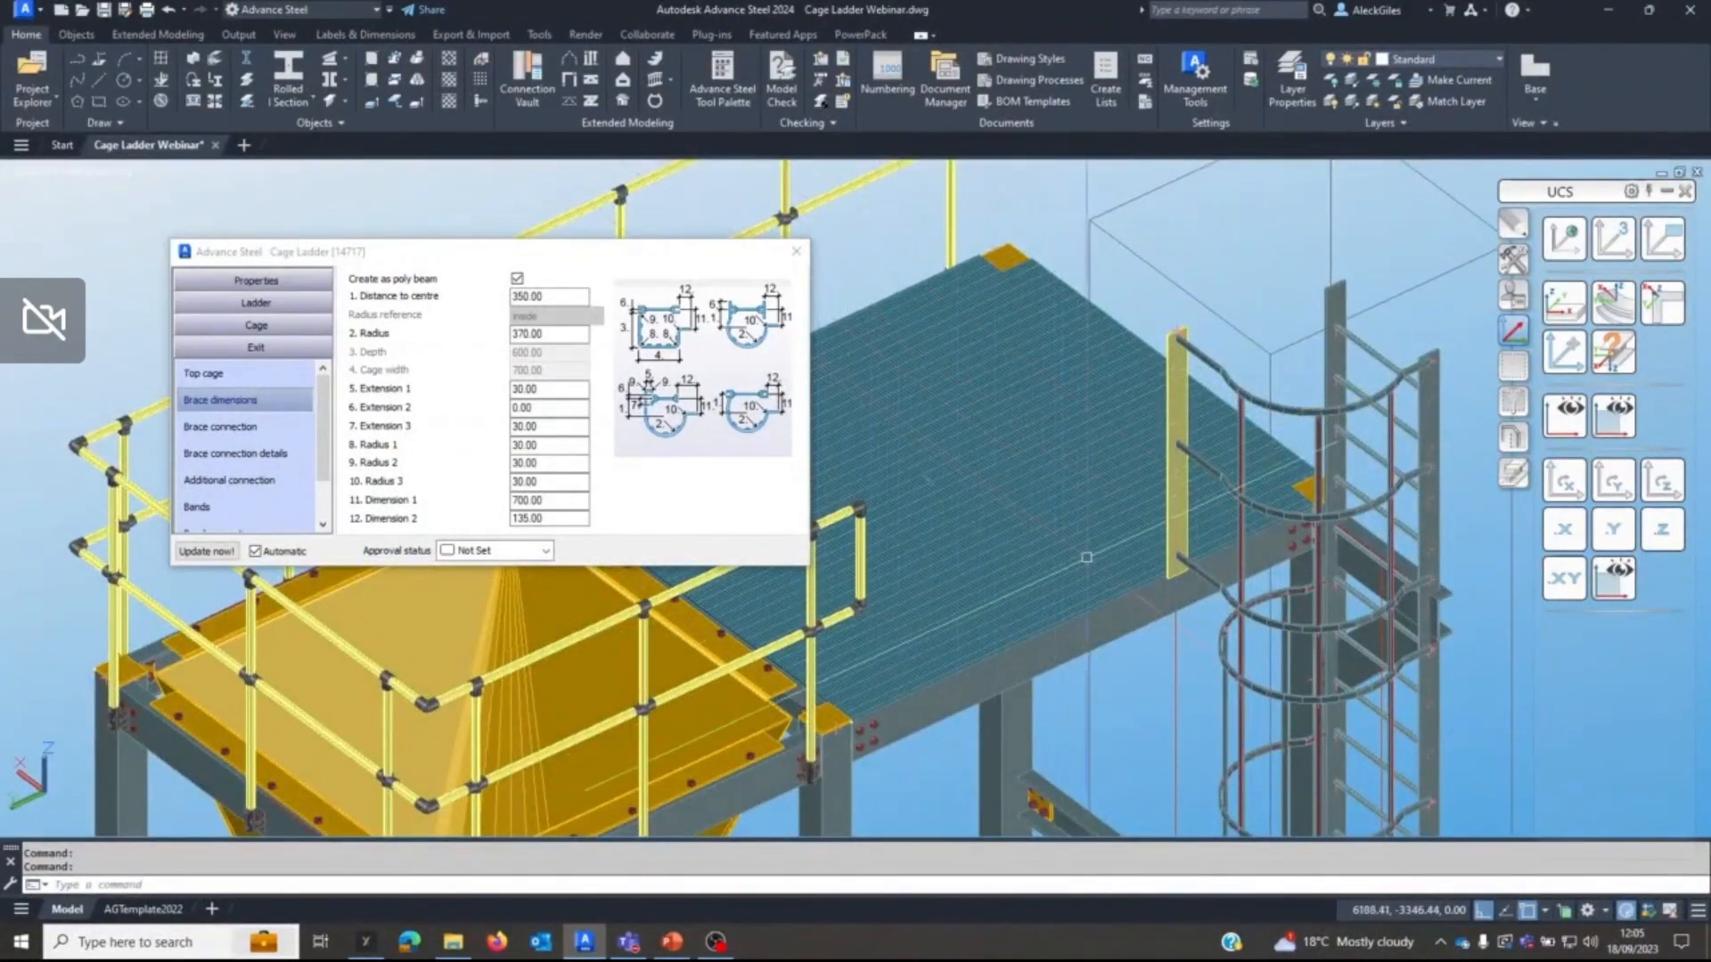
middle_click_drag(1086, 557, 1093, 510, "shift")
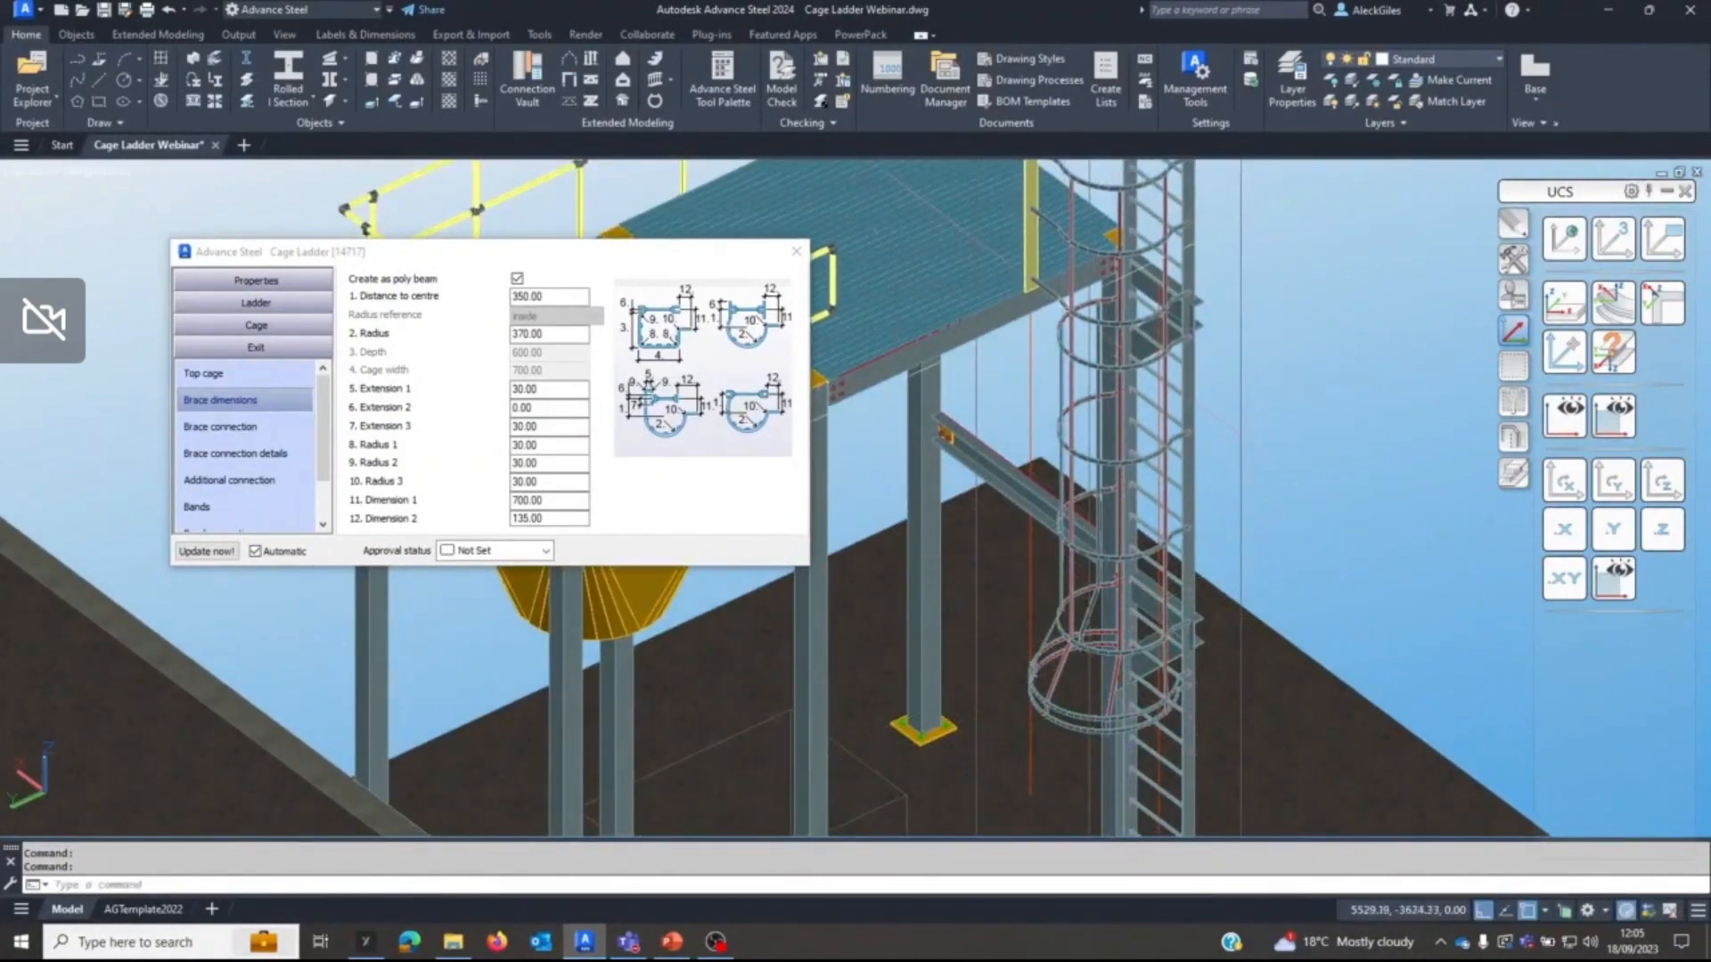
middle_click_drag(1061, 306, 1048, 397)
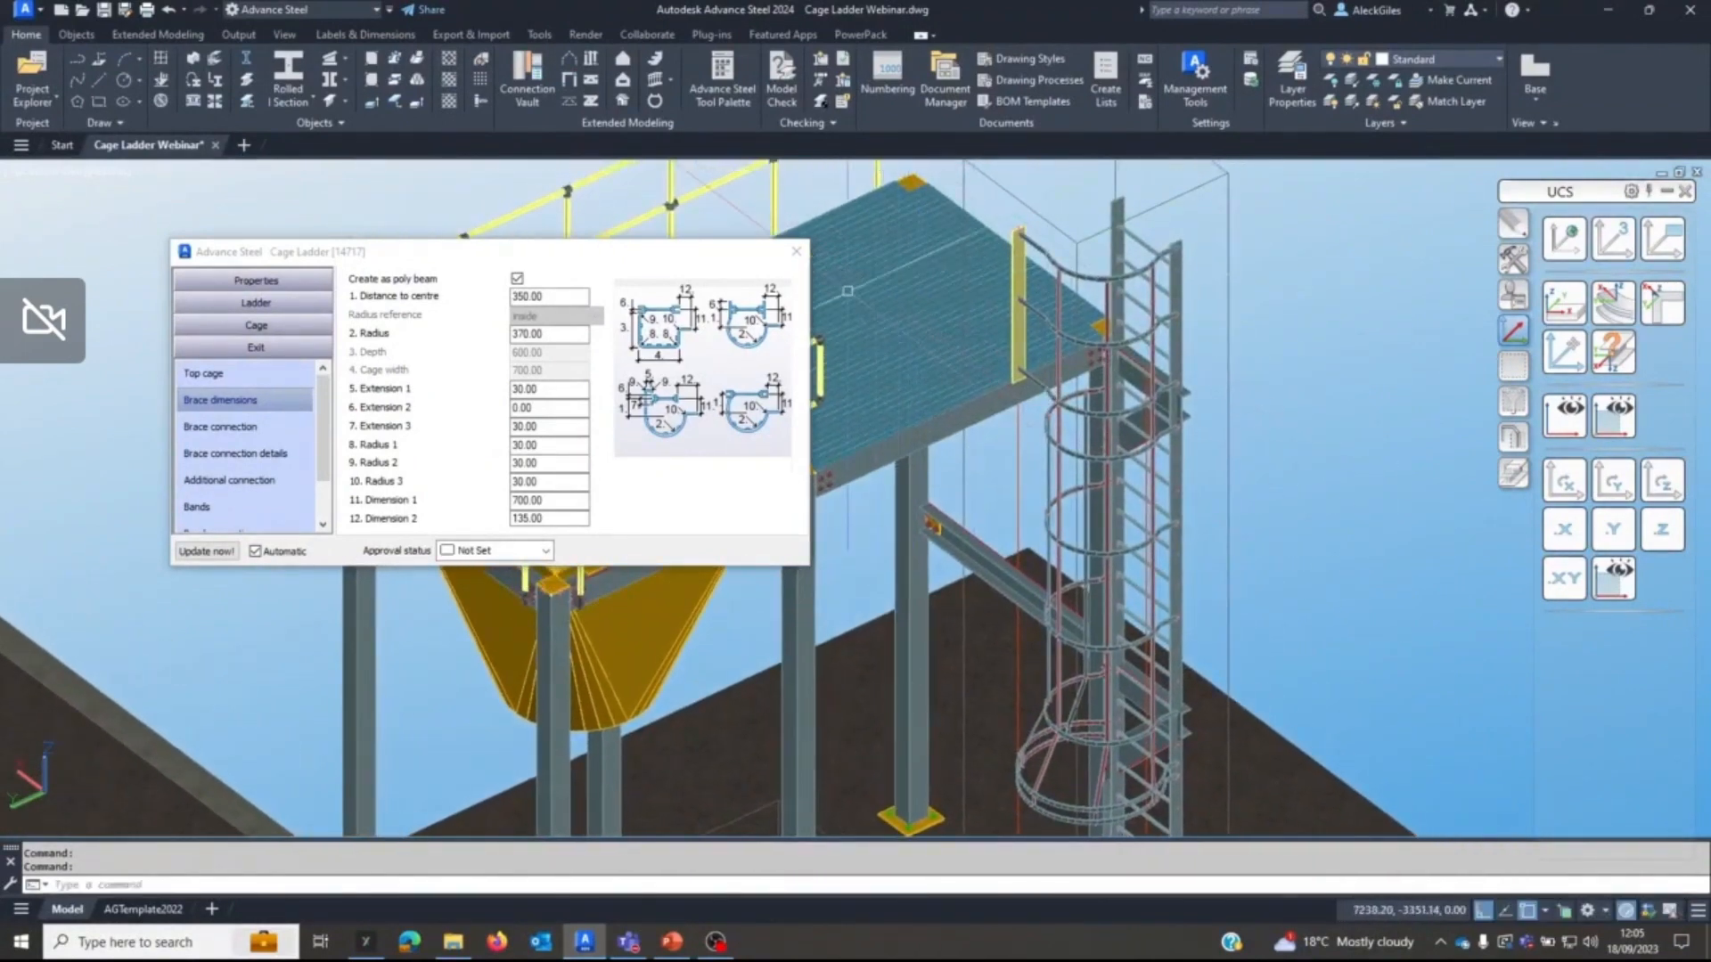
key("alt+Tab")
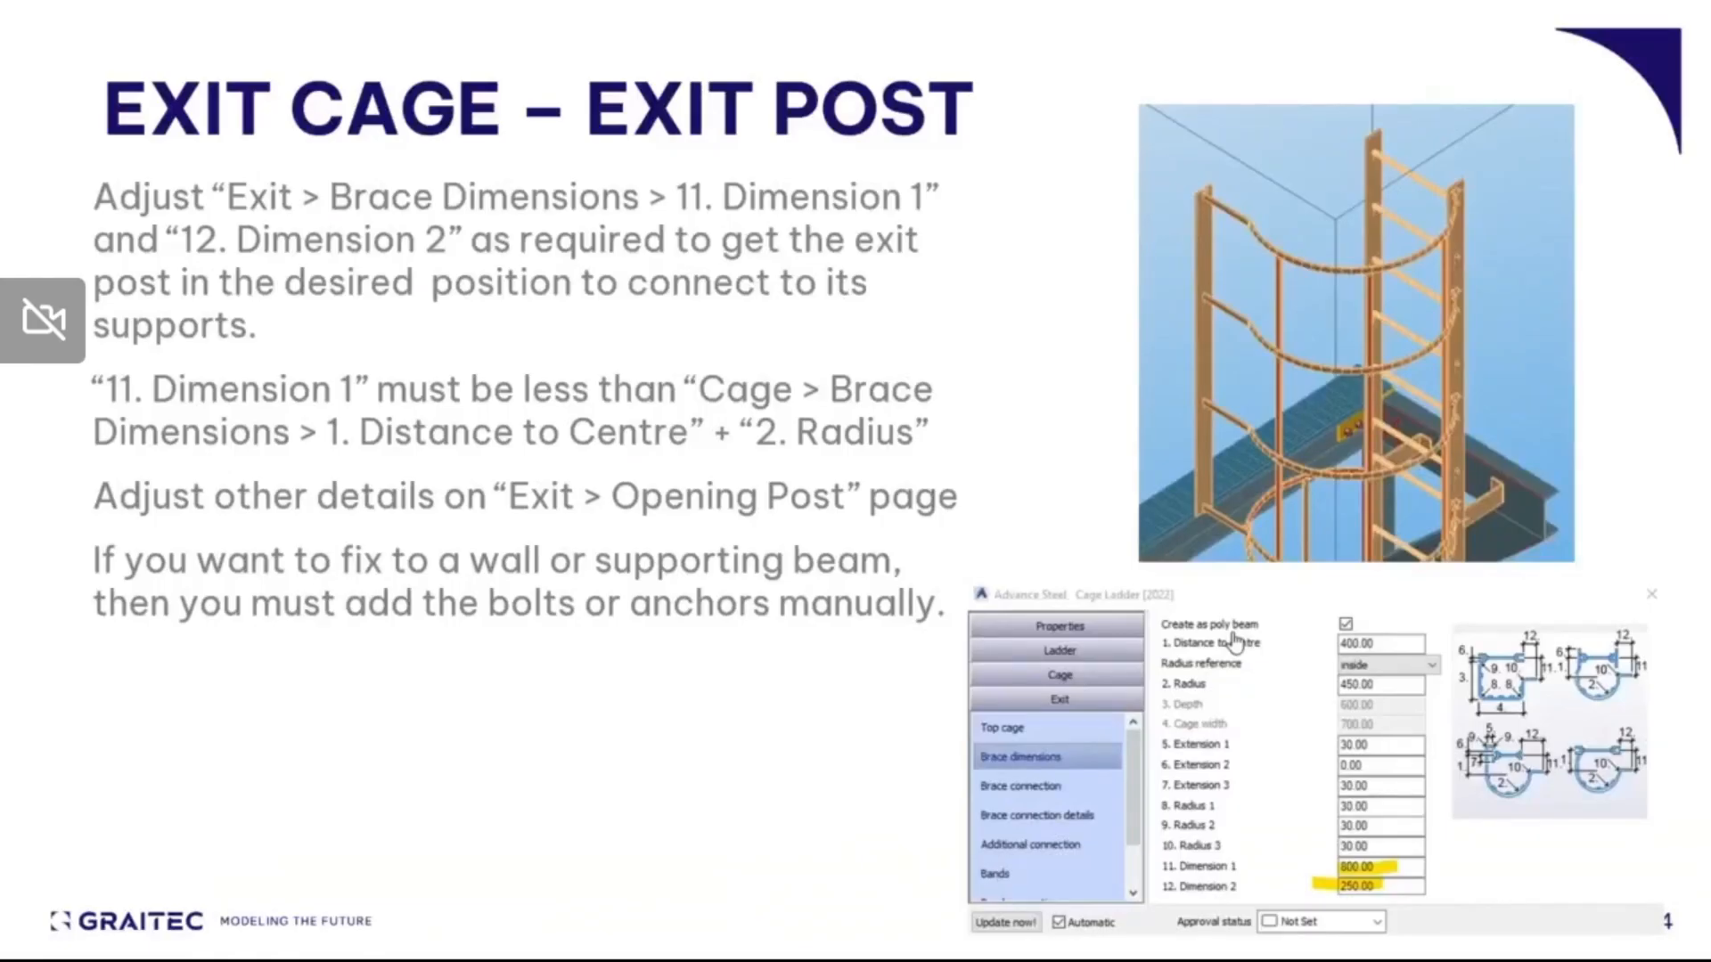
key("Right")
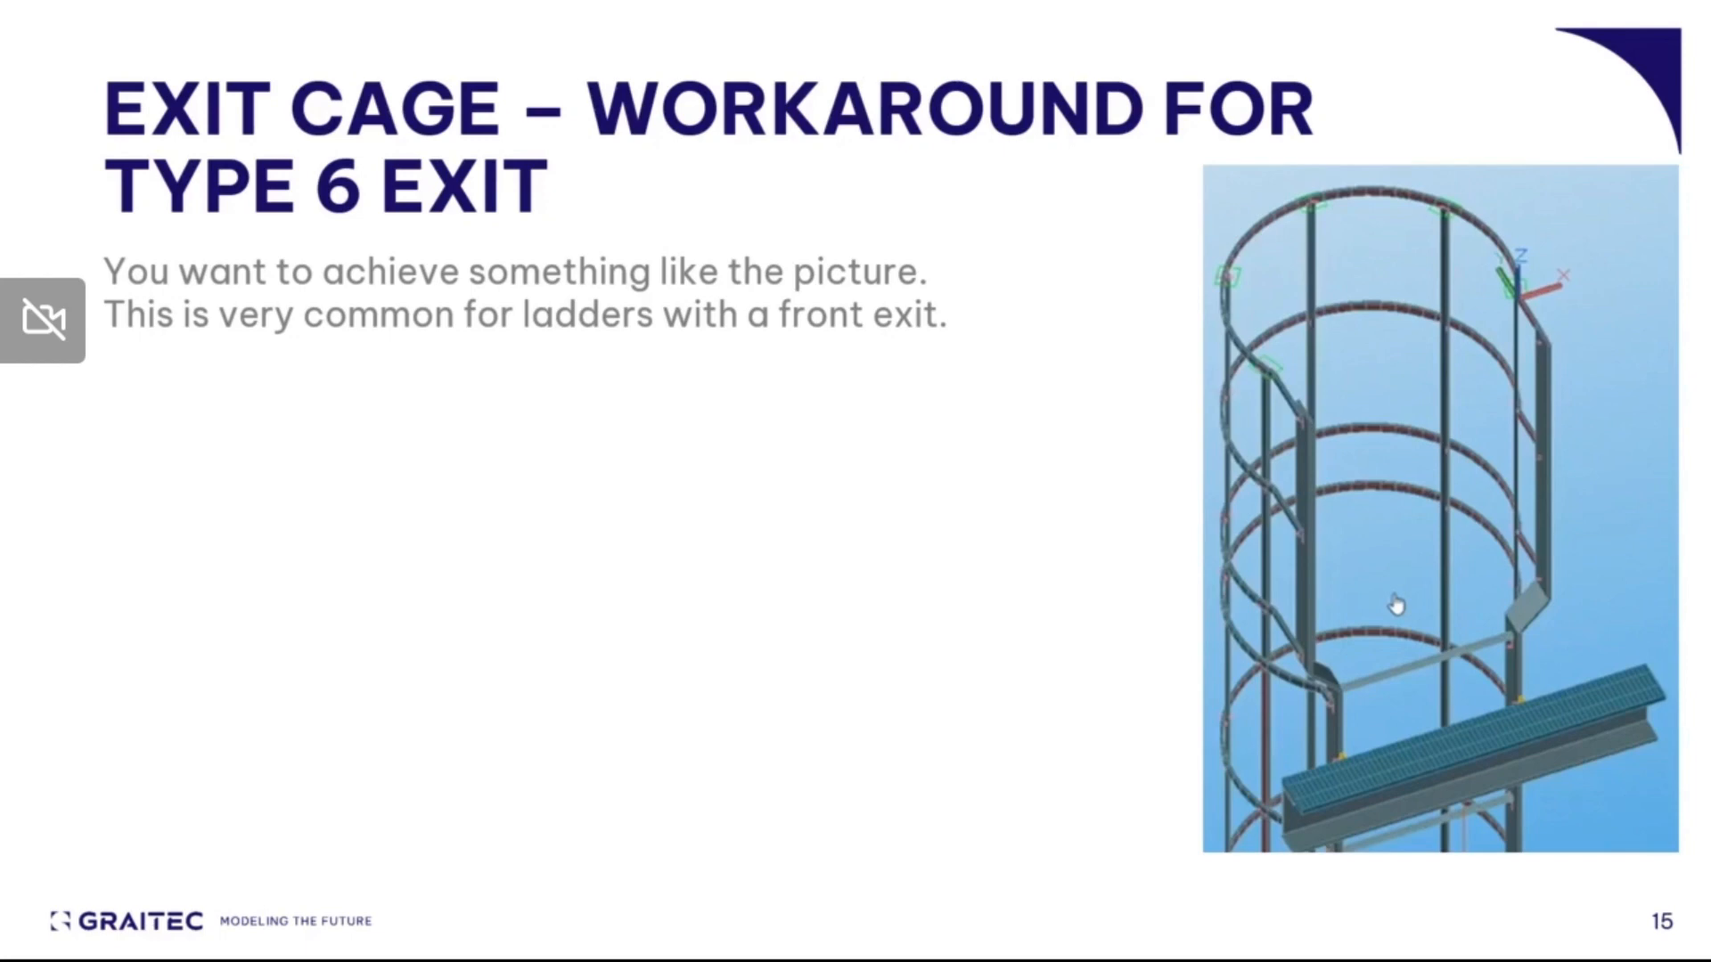
left_click(1396, 605)
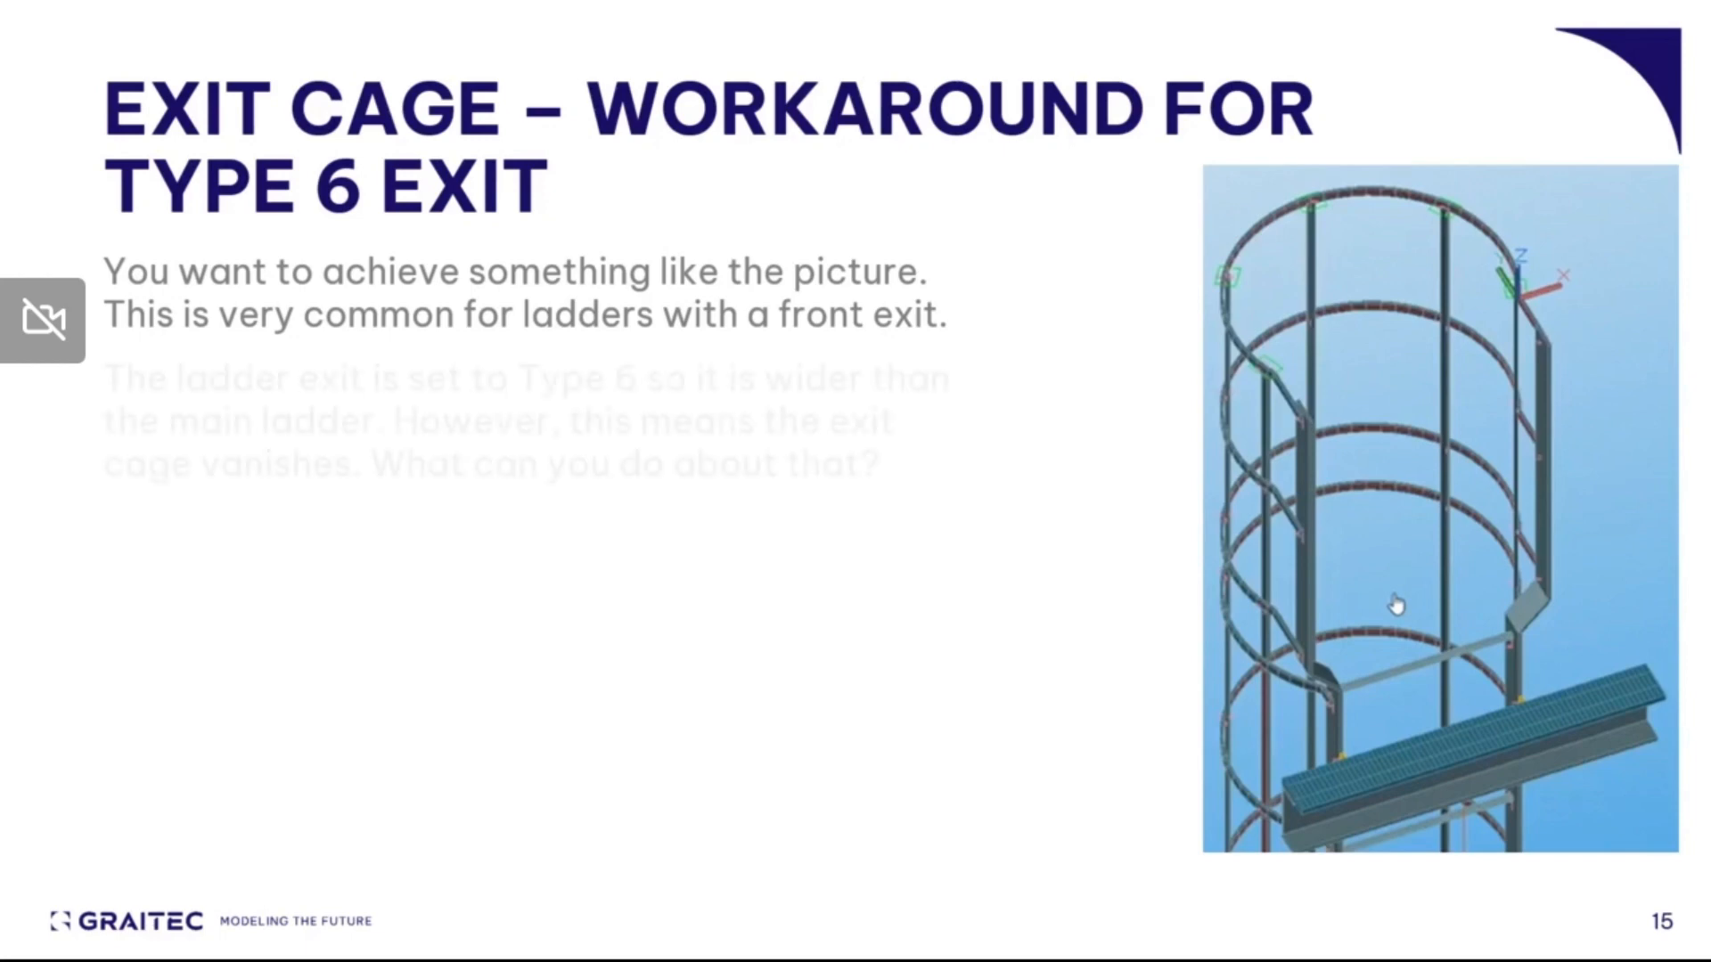
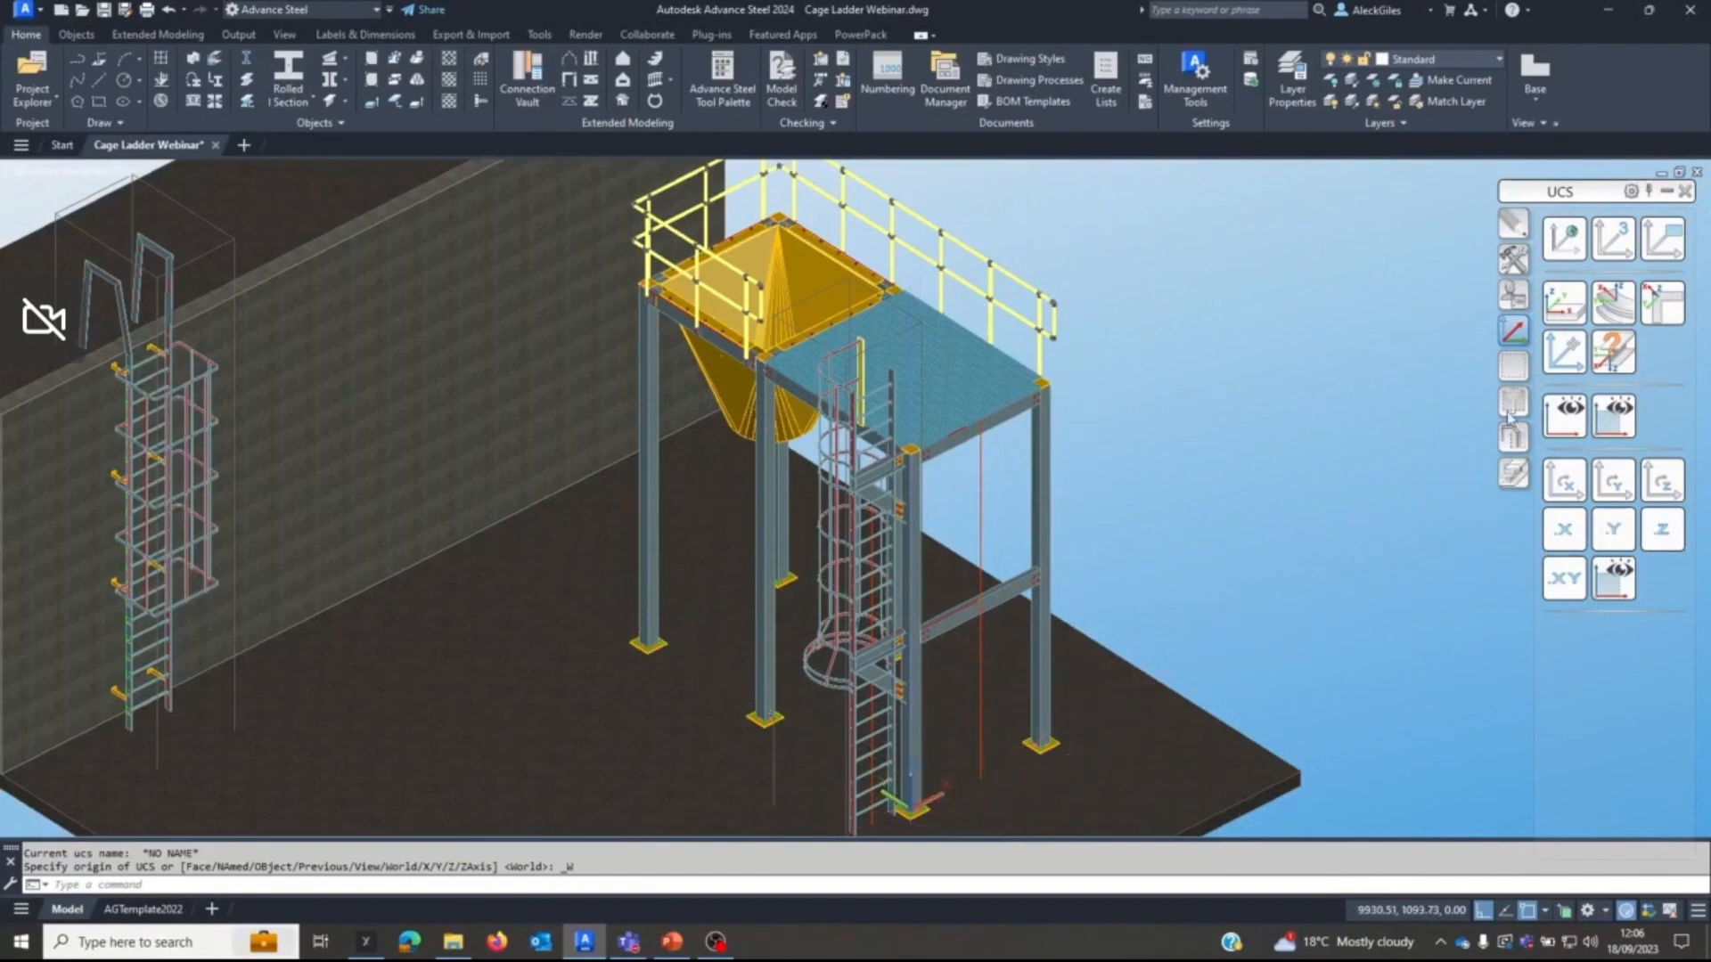
Rotate the UCS about Z and place another cage ladder between the lower and upper endpoints of the vertical guide line beside the platform edge.
left_click(1667, 484)
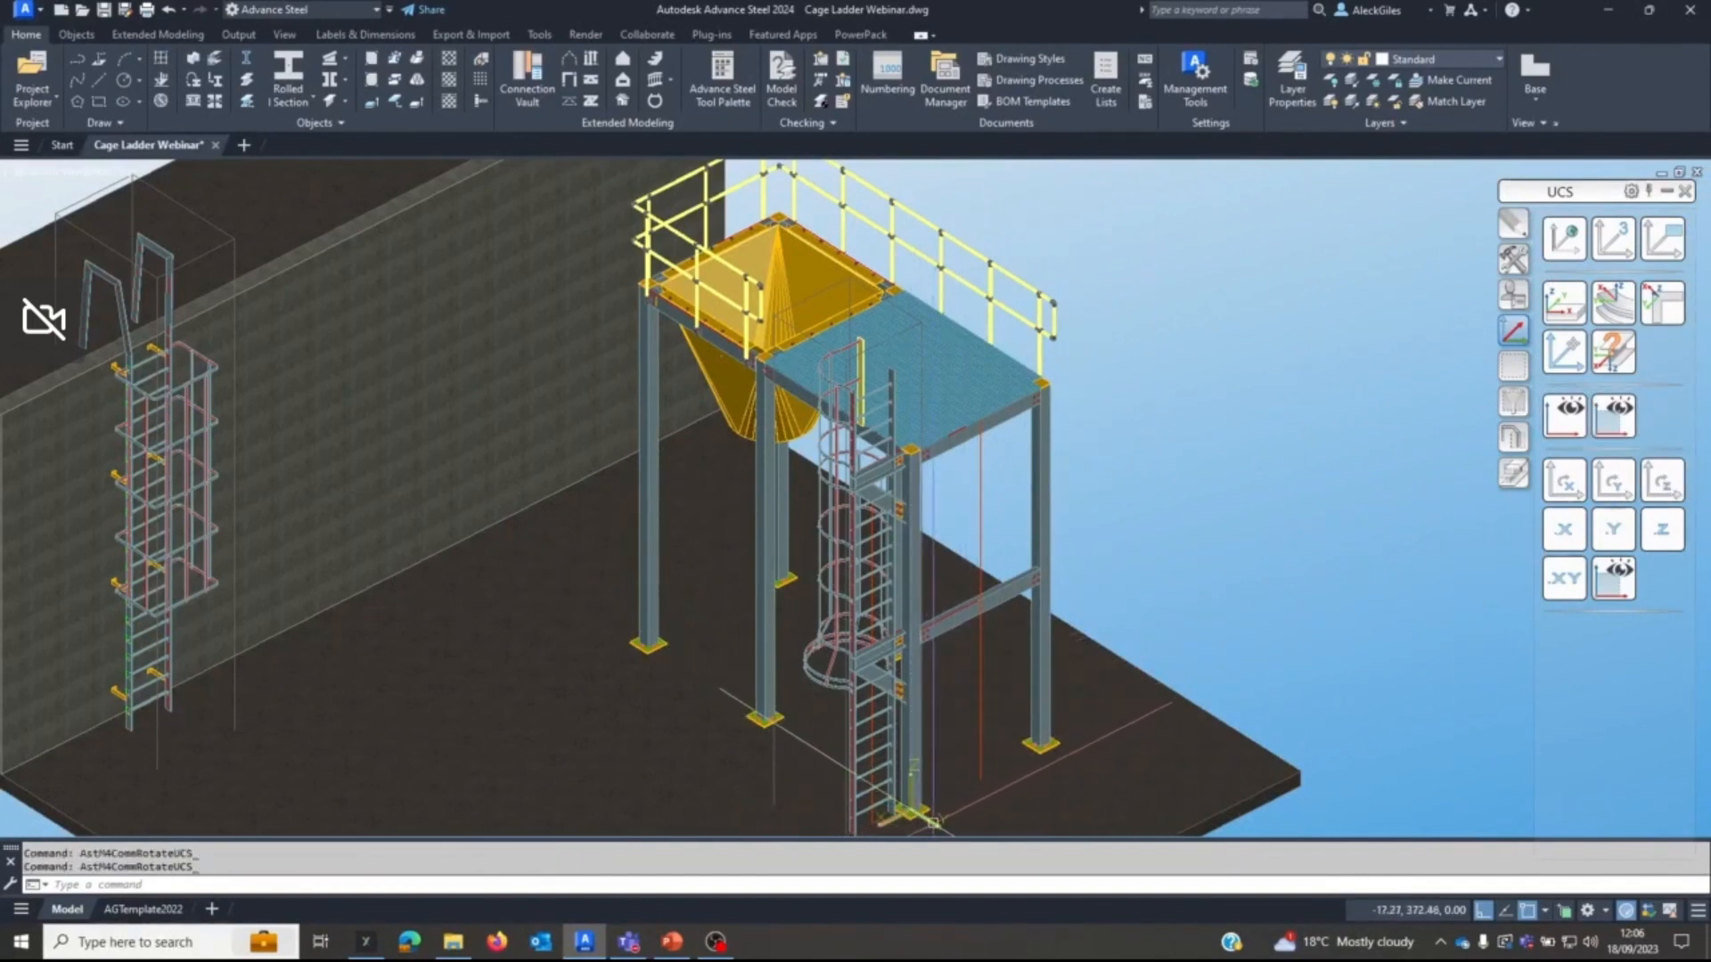
left_click(656, 102)
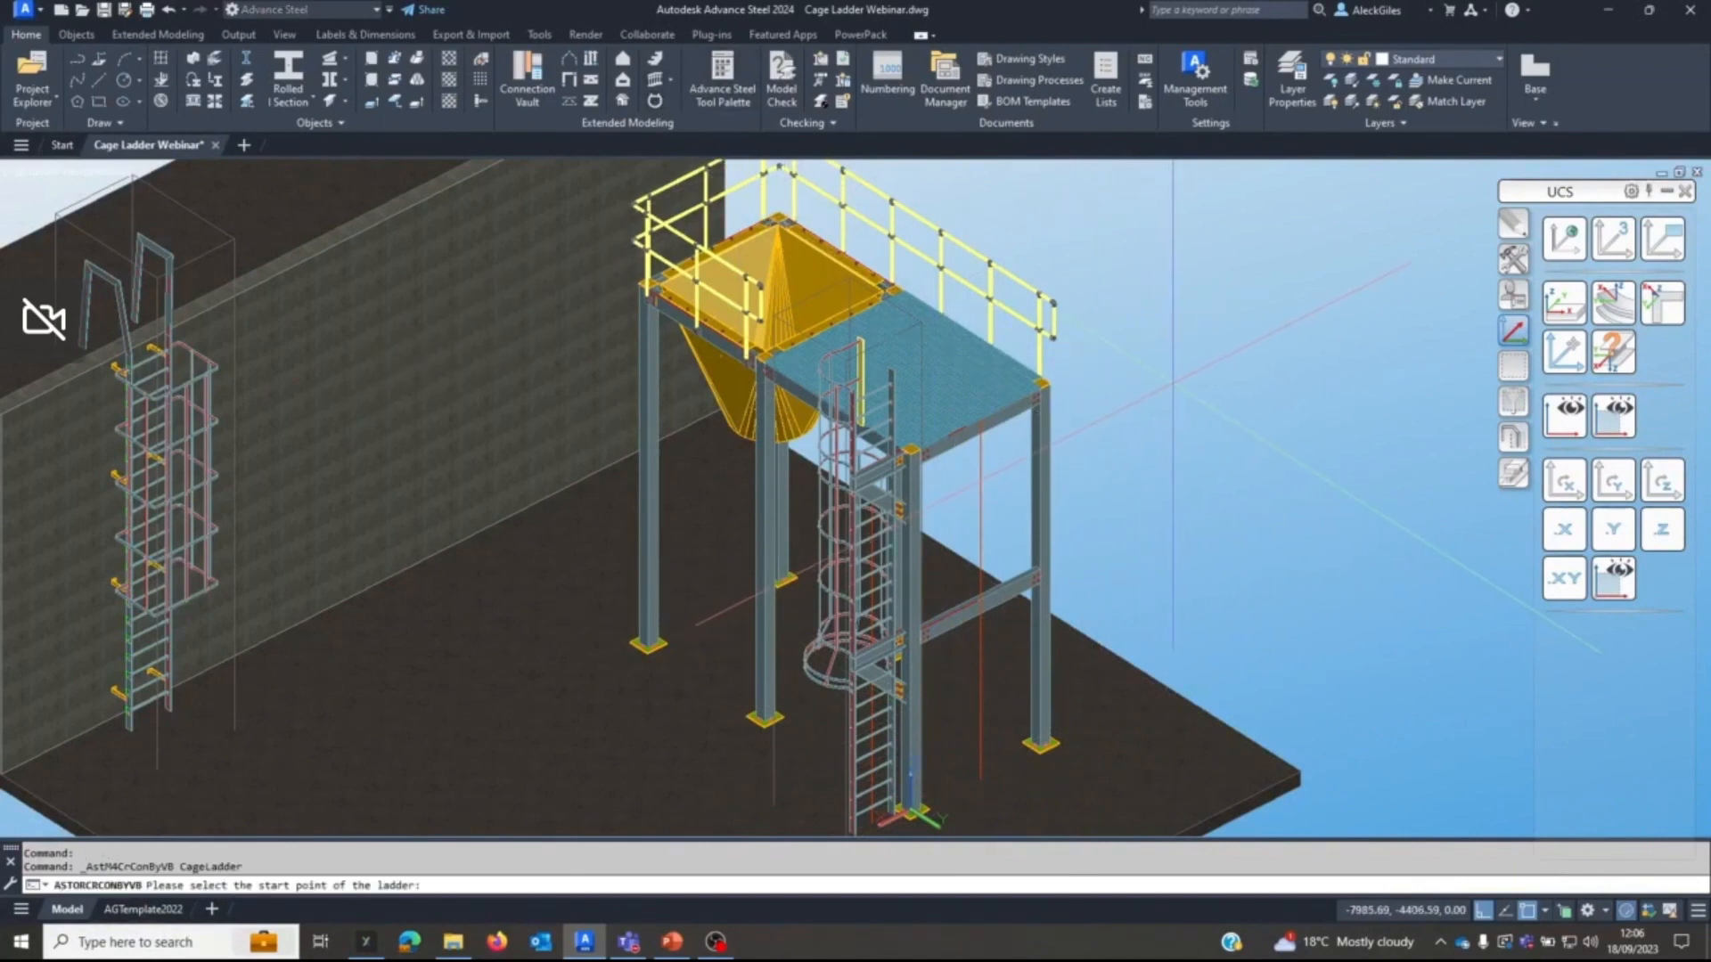
right_click(1172, 390, "shift")
left_click(1195, 501)
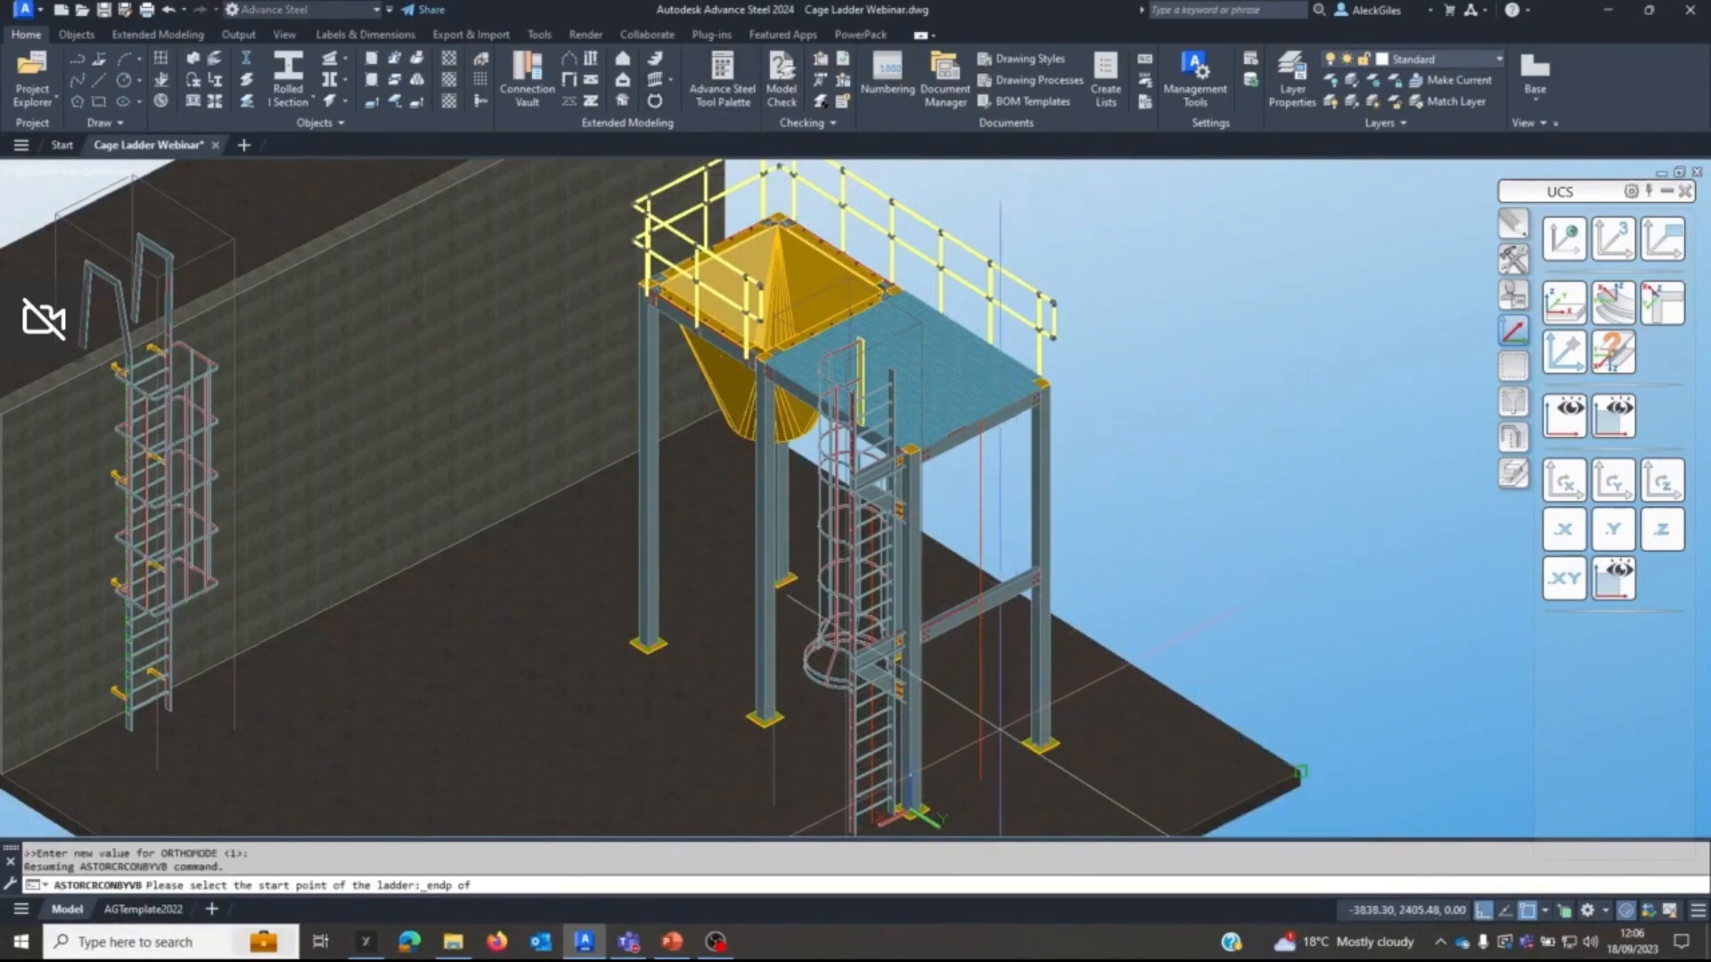
left_click(982, 779)
right_click(1187, 514, "shift")
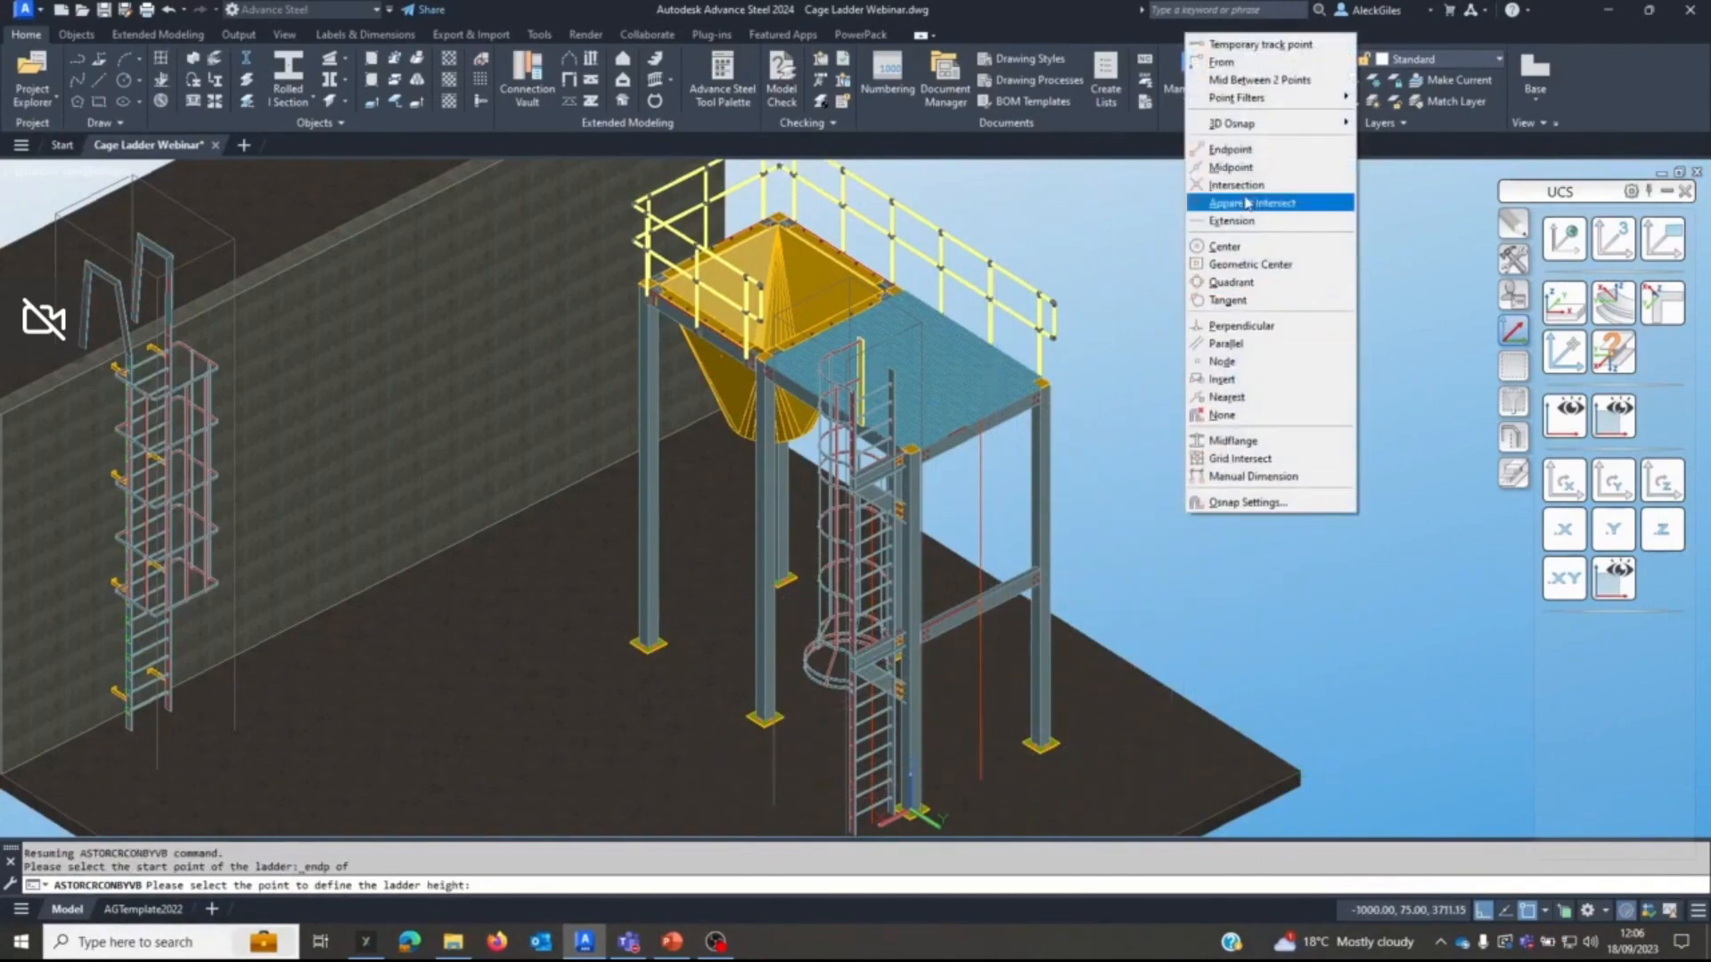
left_click(1230, 149)
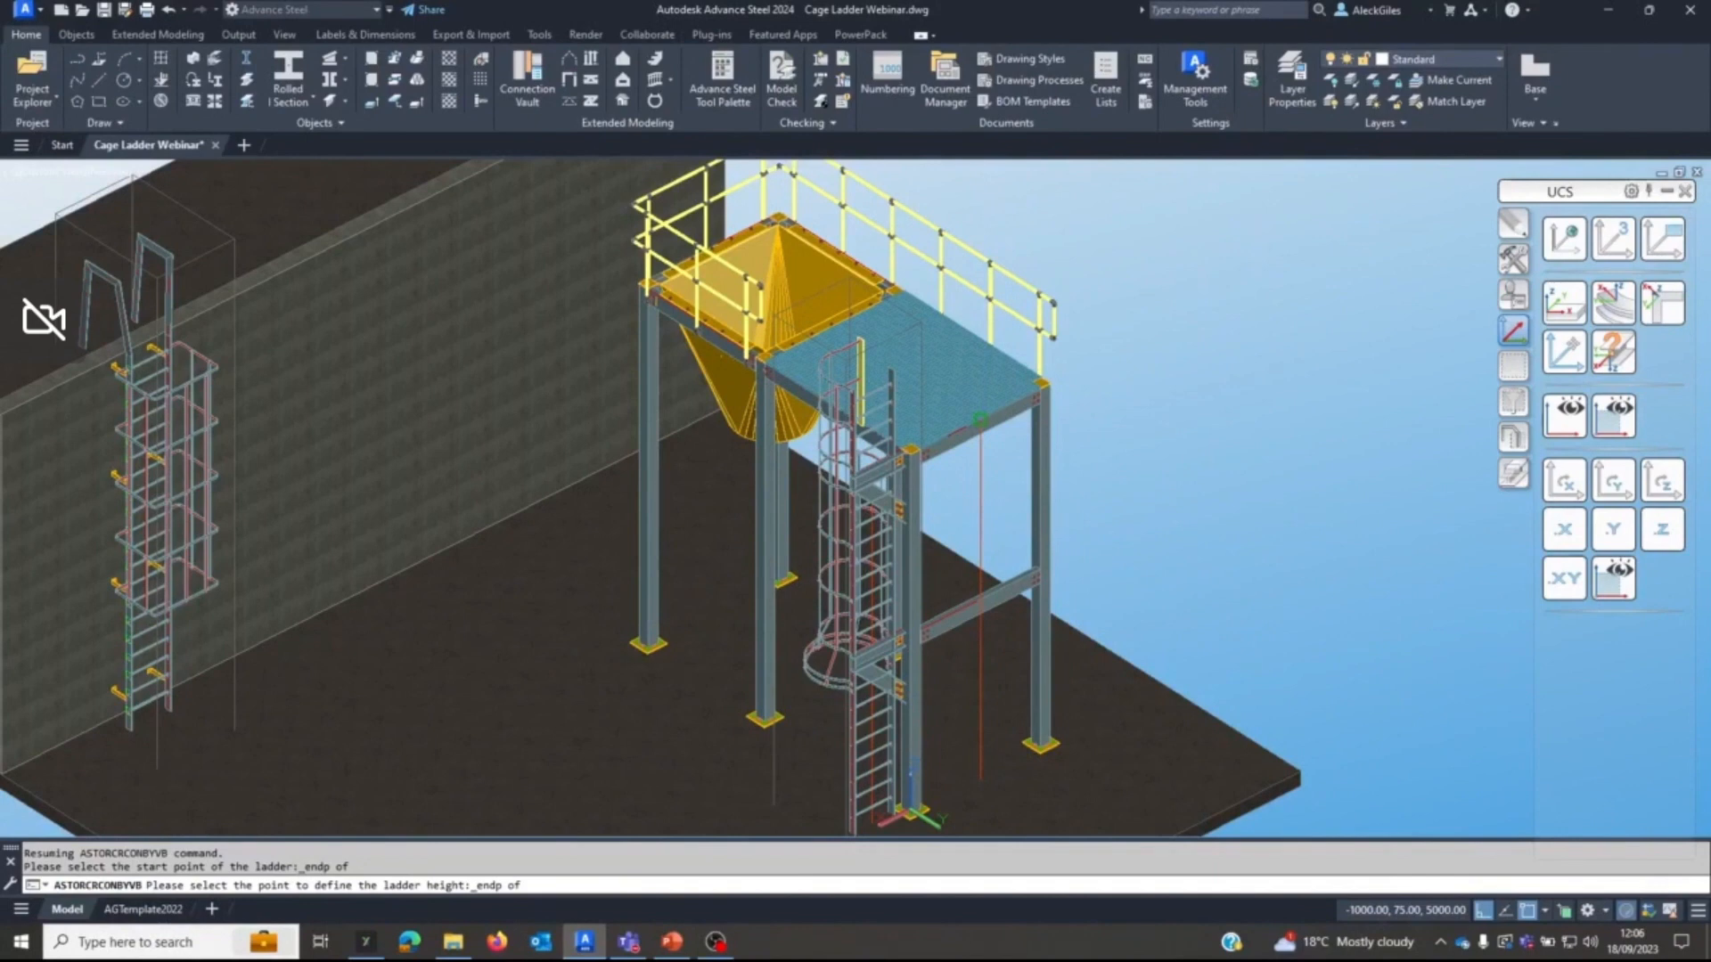
left_click(980, 419)
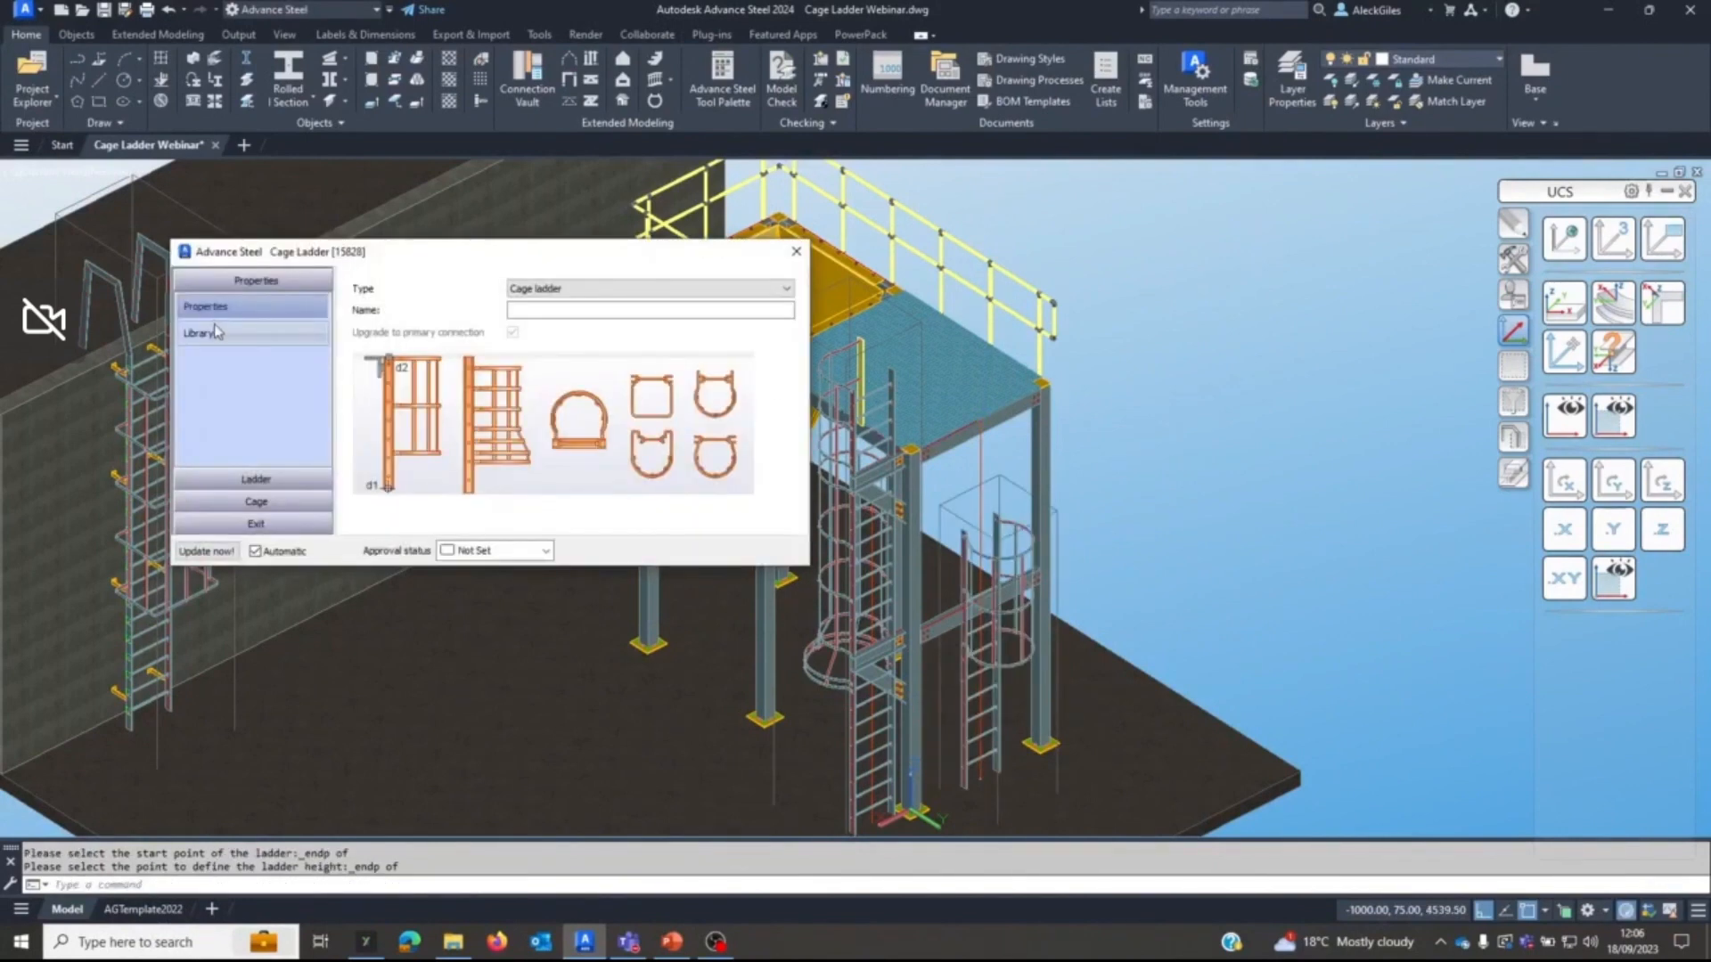
Set the new ladder's height to 5000, its height extension to 1200 and its width to 600.
left_click(236, 479)
type("5000")
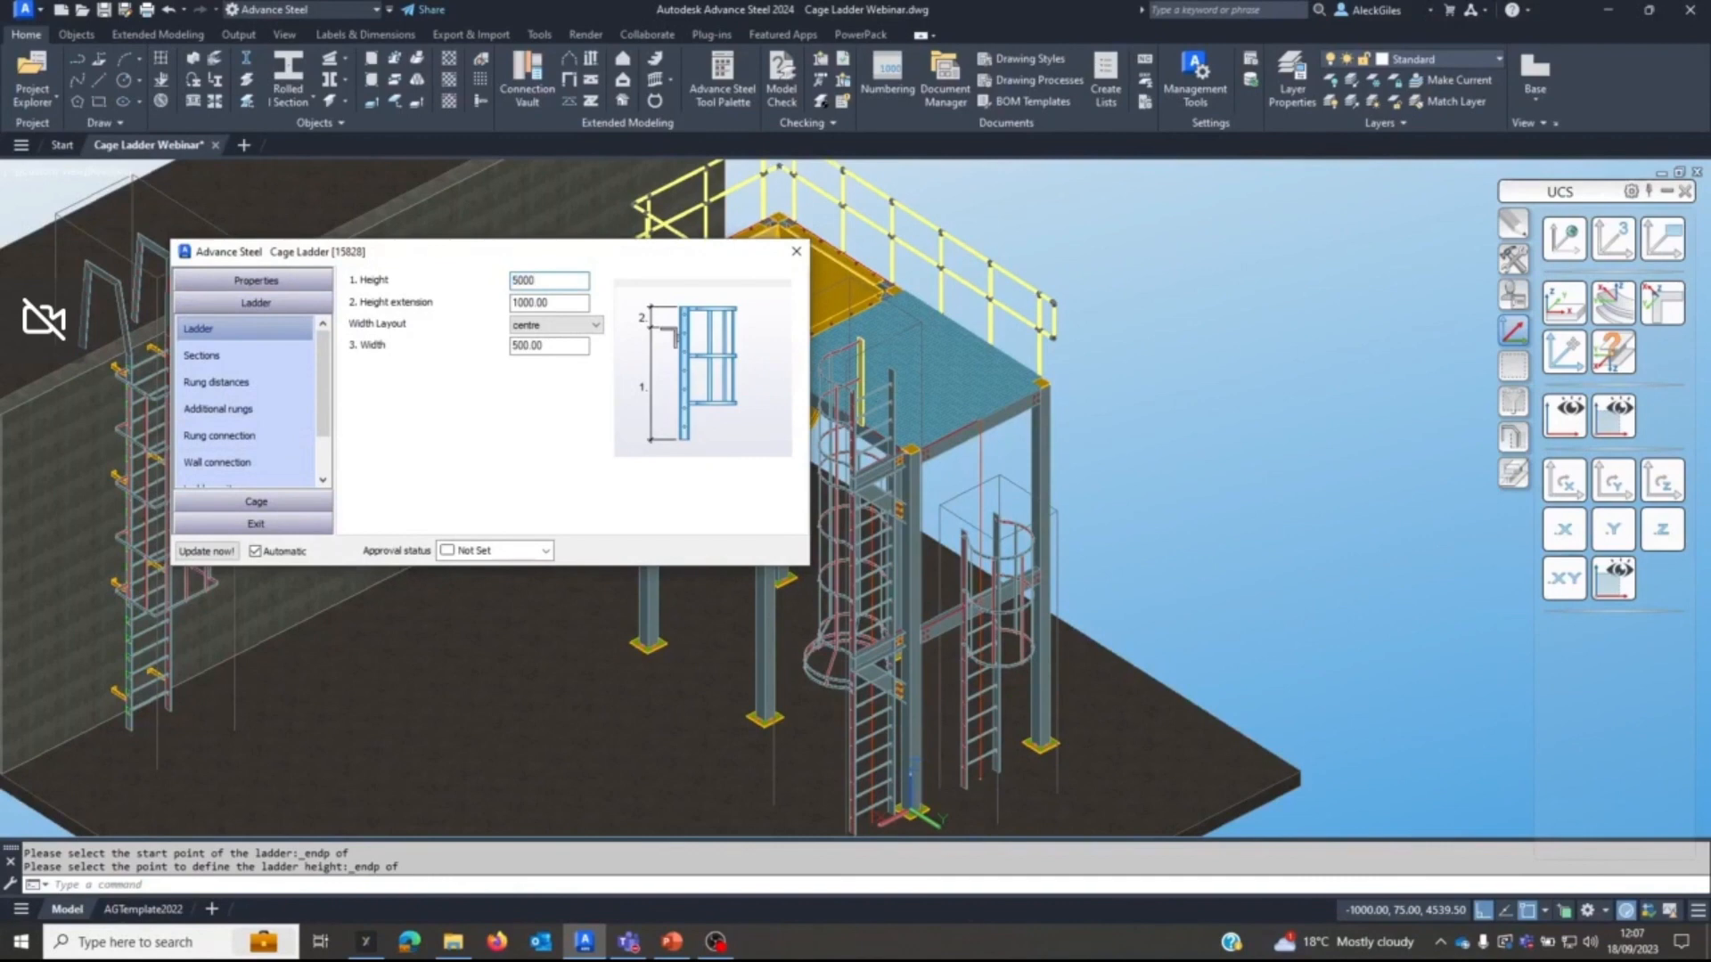
key("Tab")
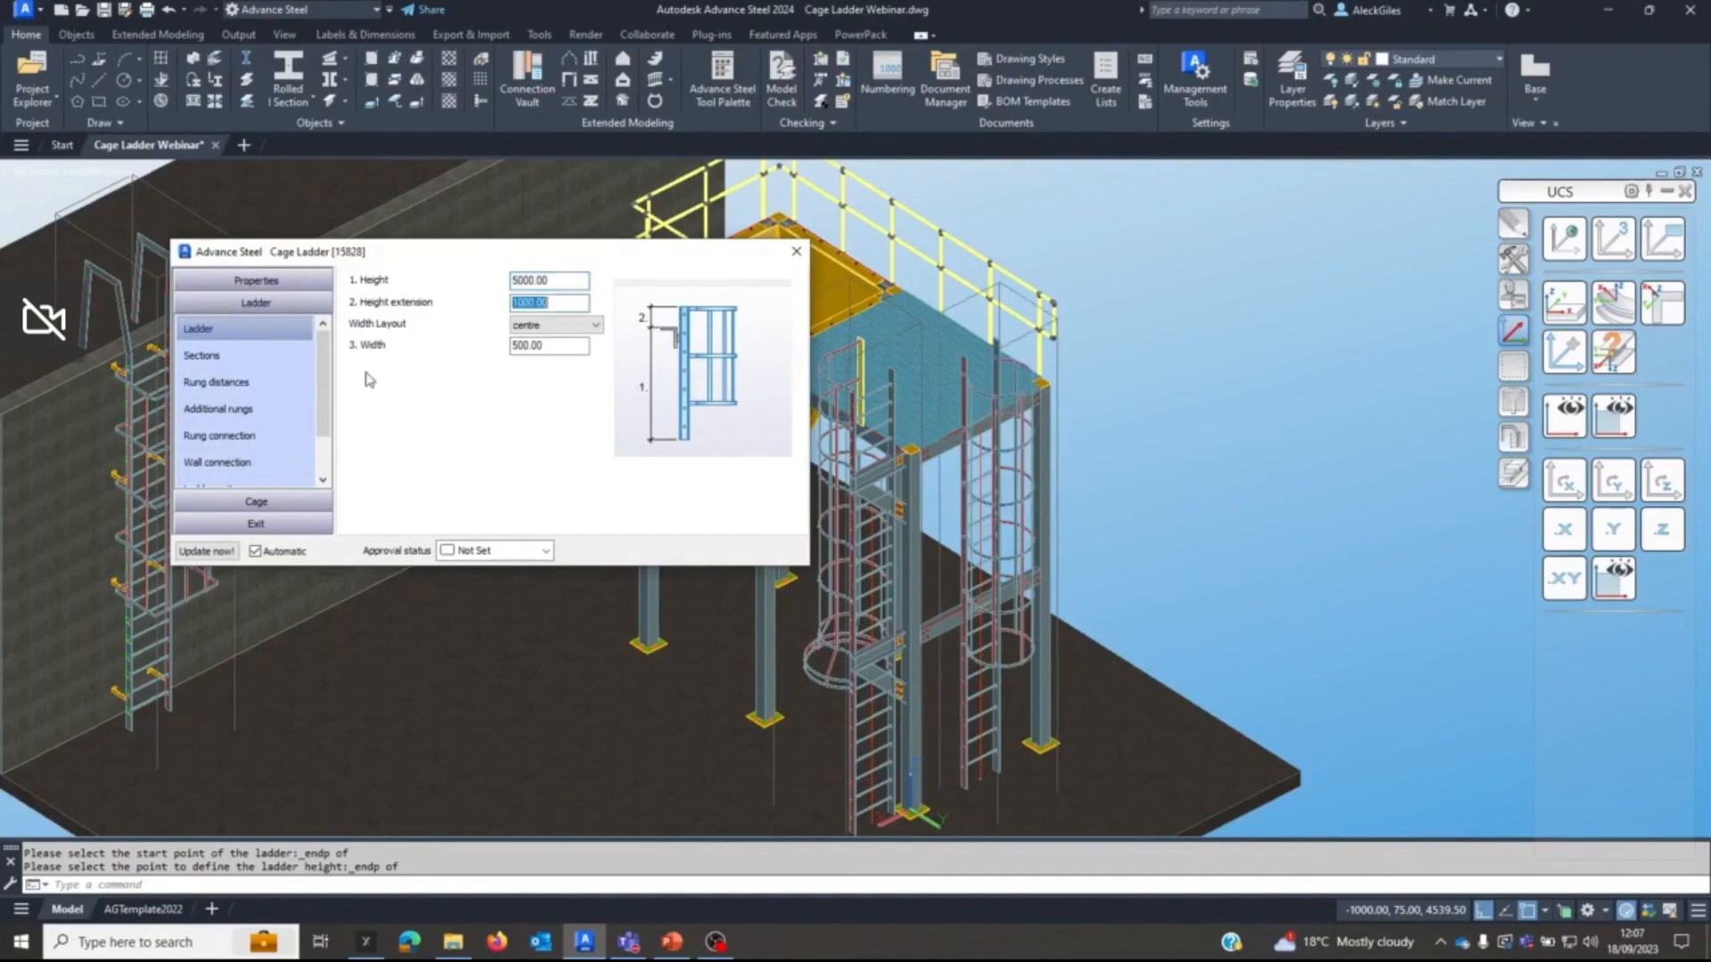
type("1200")
key("Tab")
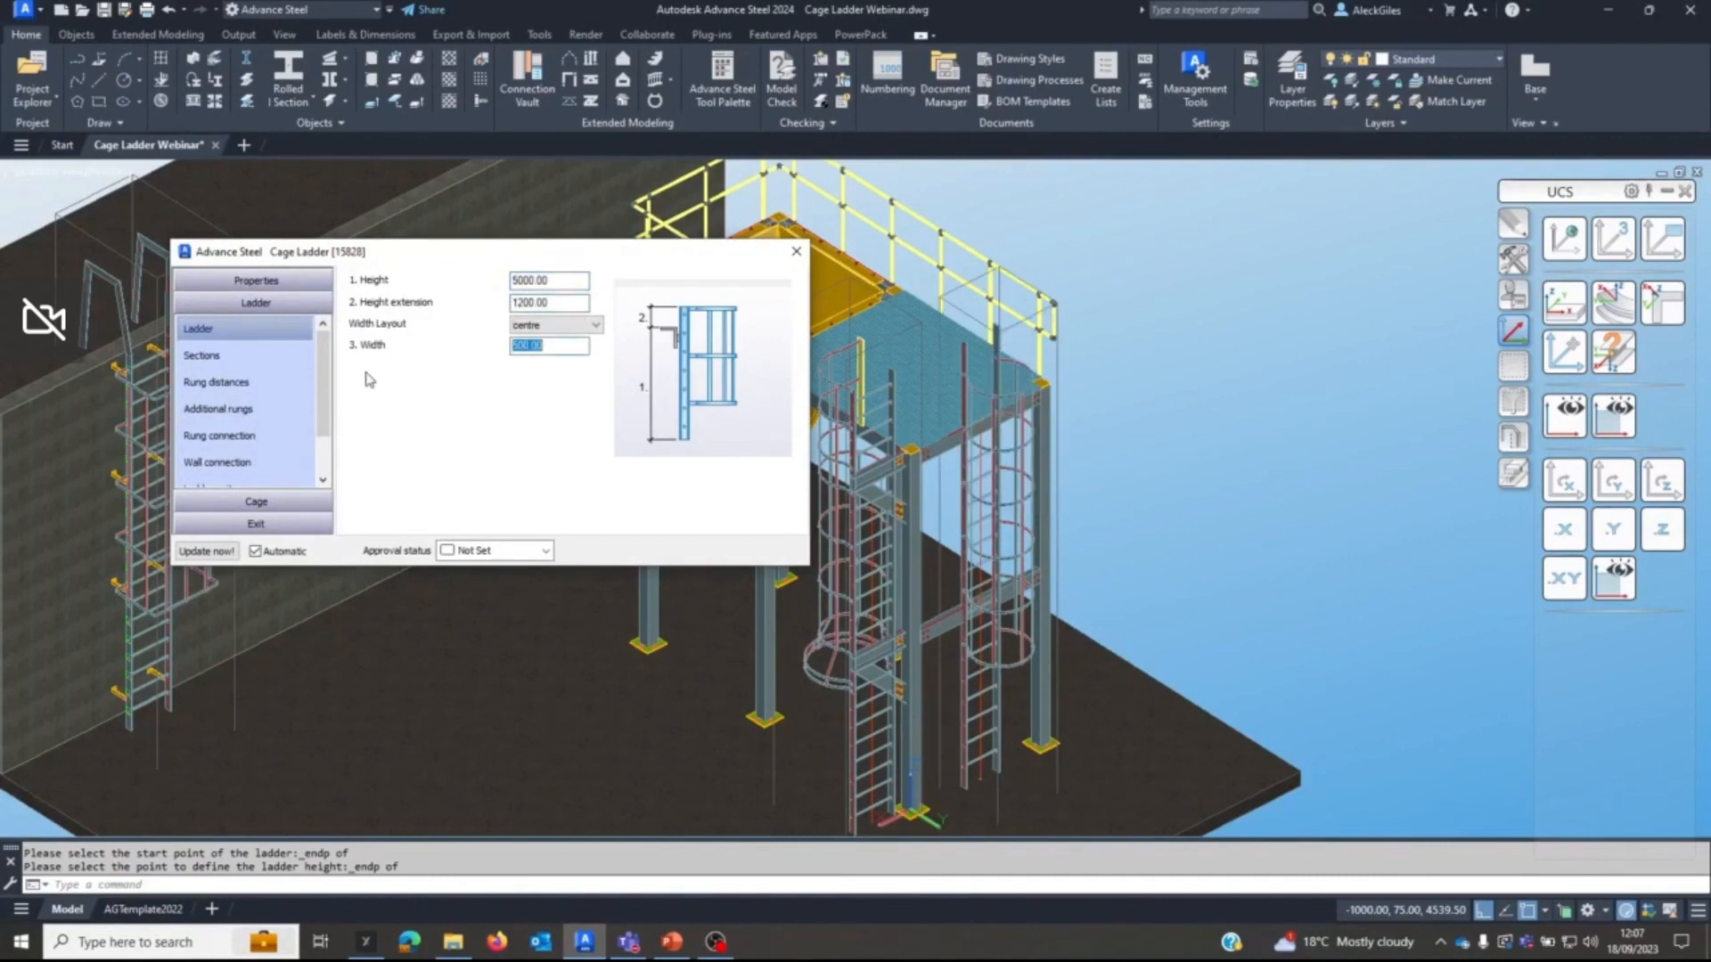
type("6")
key("Tab")
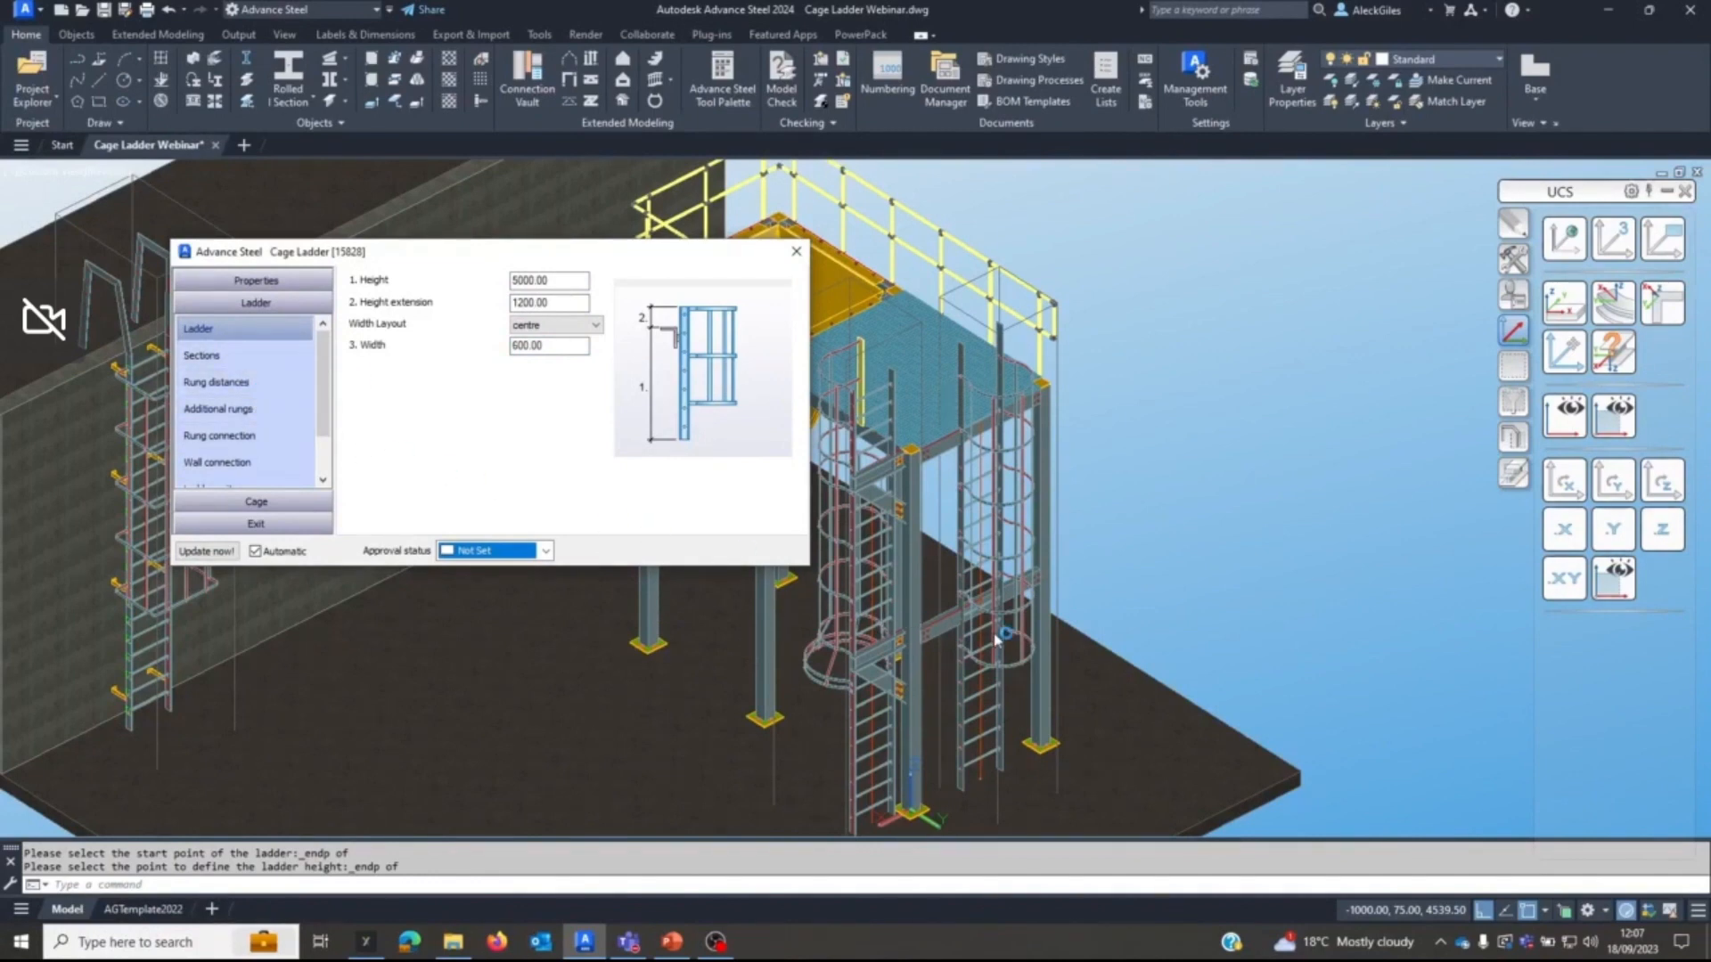
Add folded plate wall connections to the new ladder with a start distance of 2400 and a spacing of 2500.
left_click(214, 462)
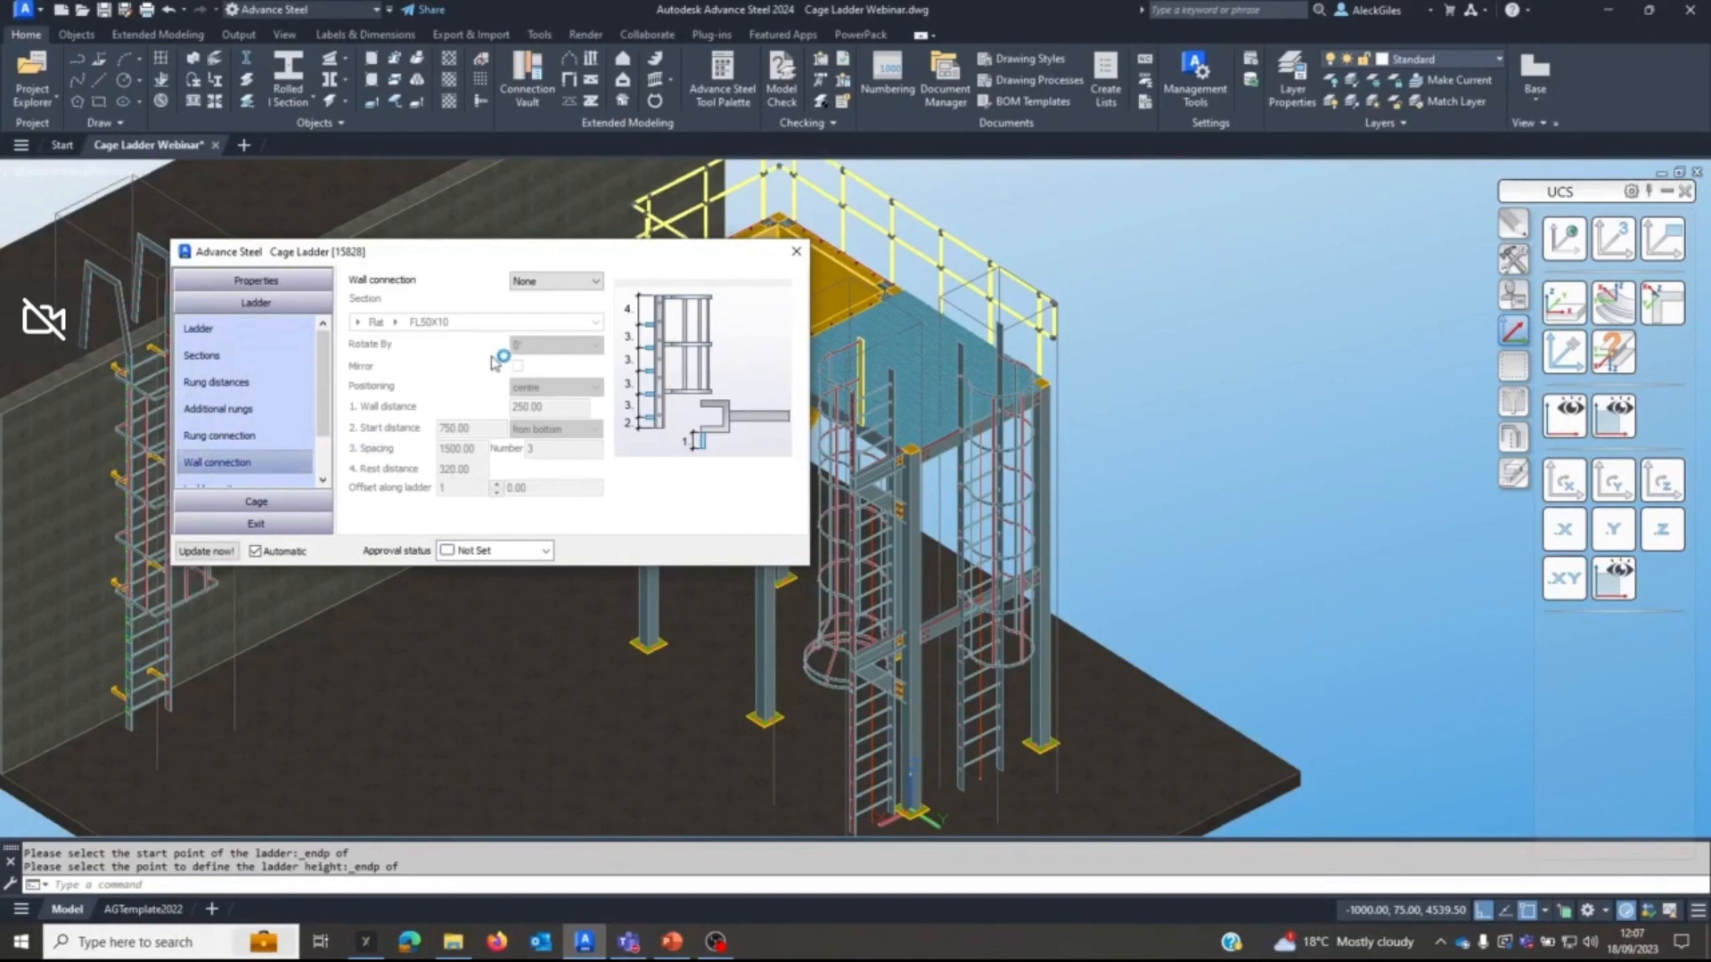
left_click(565, 281)
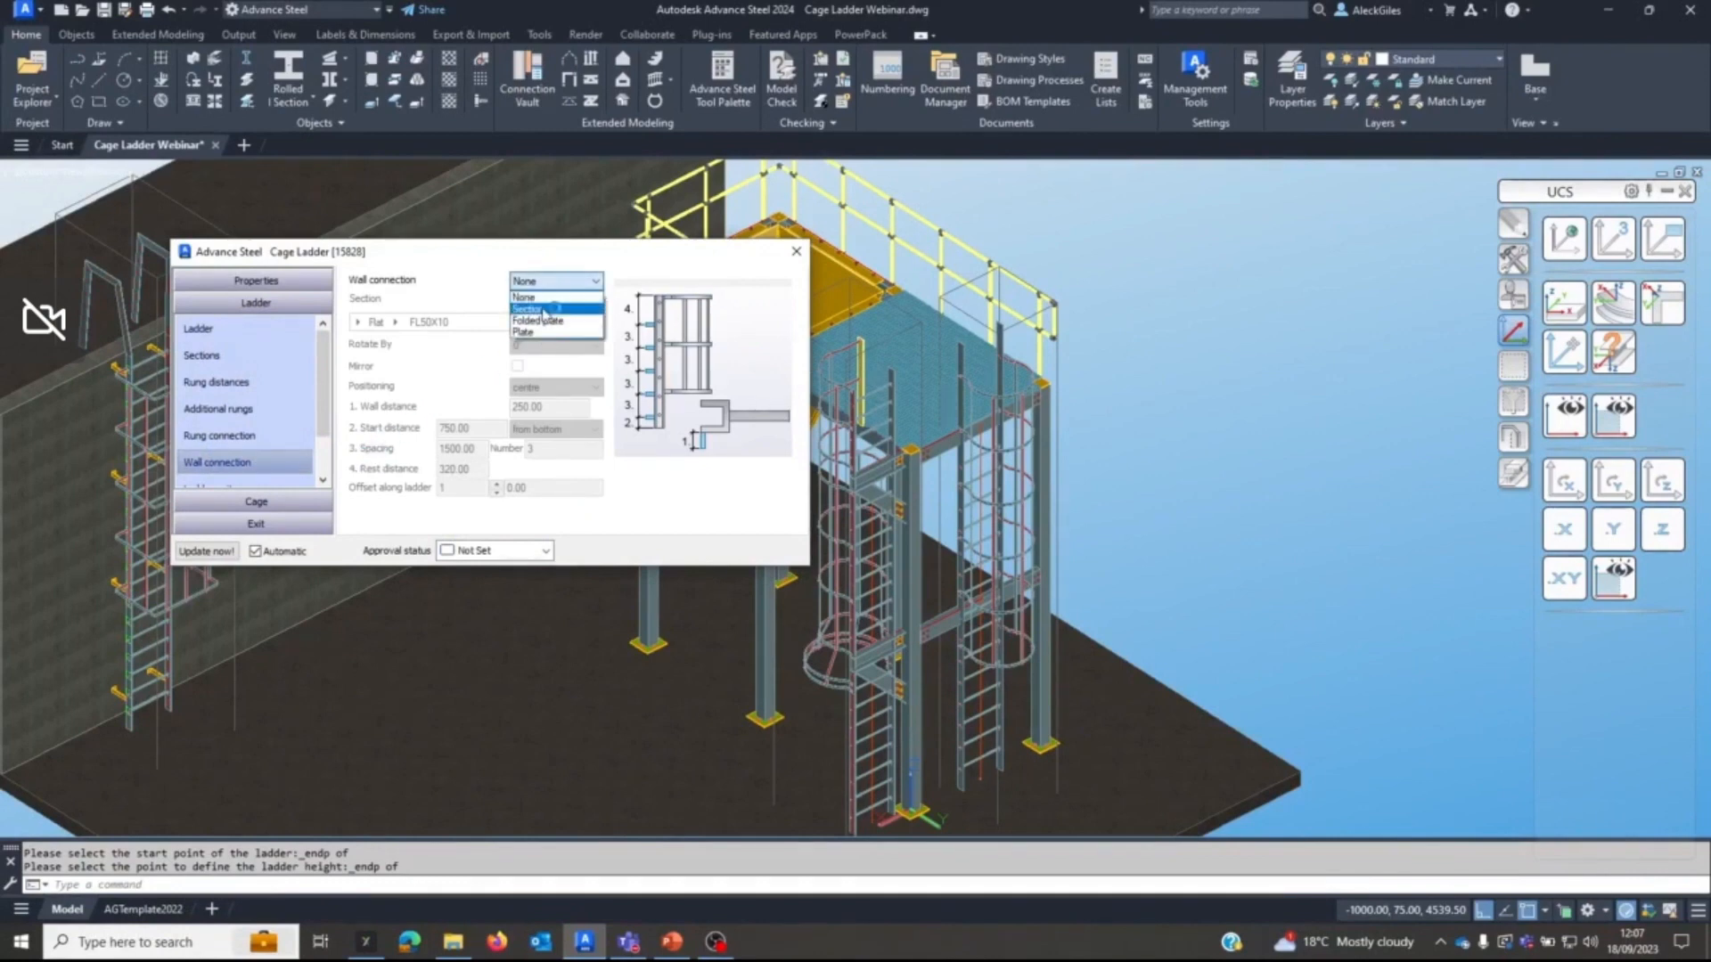
left_click(538, 320)
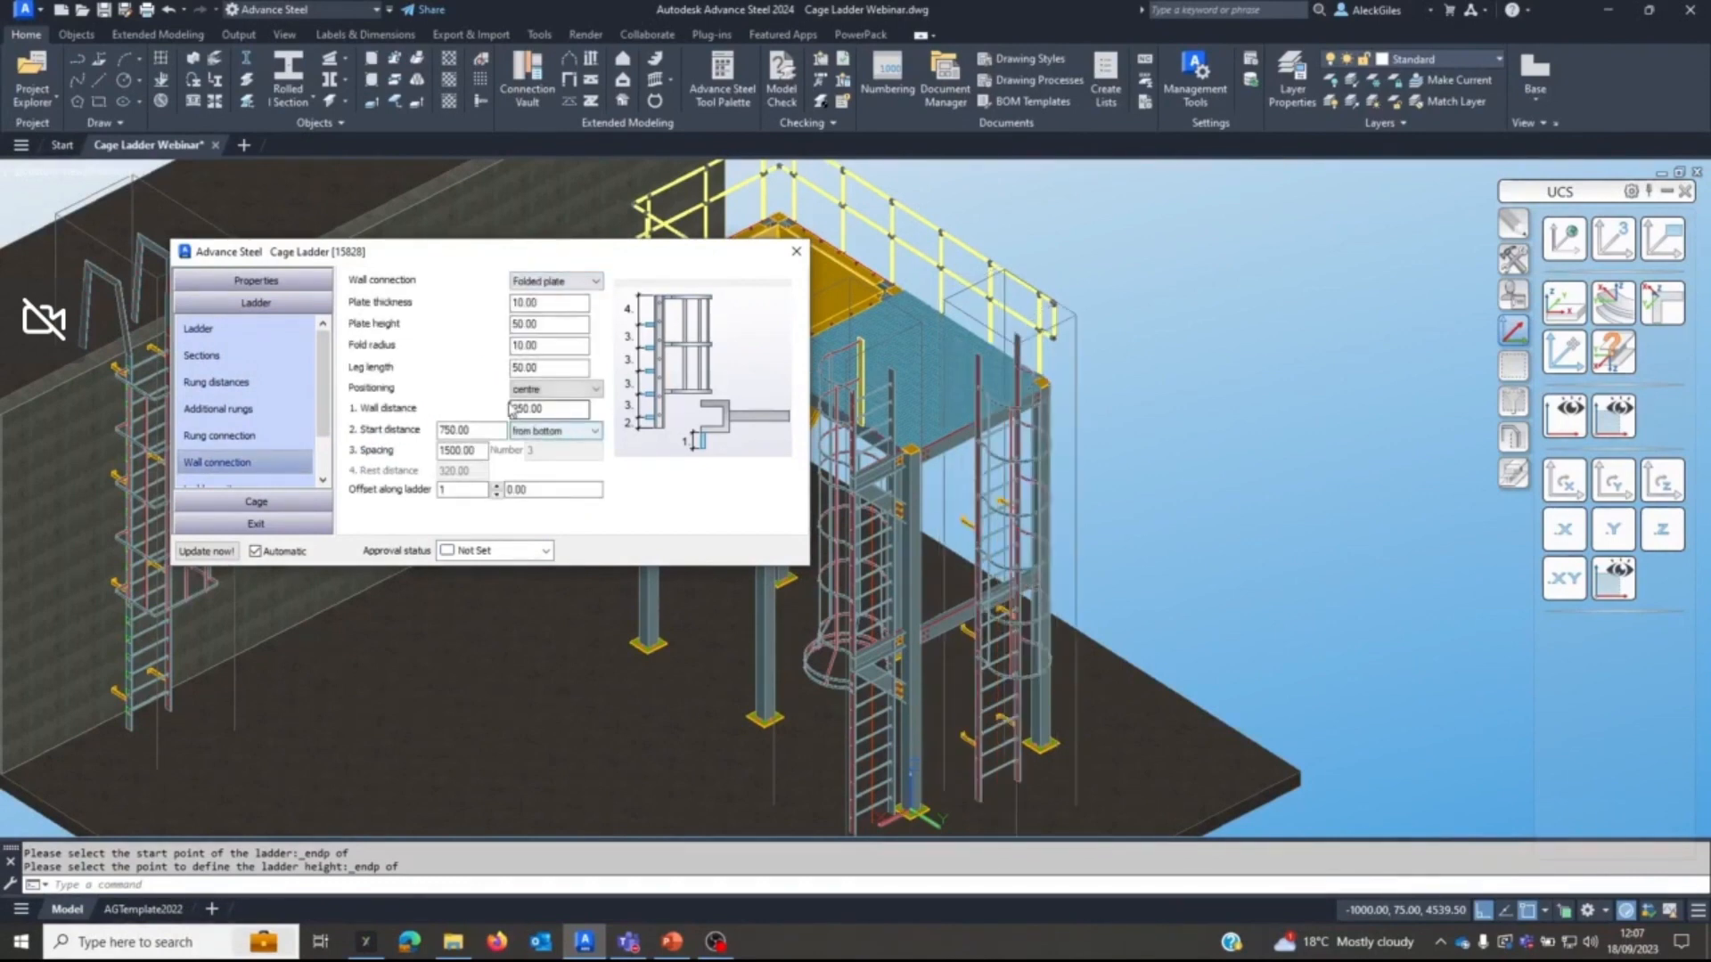
key("Tab")
type("24")
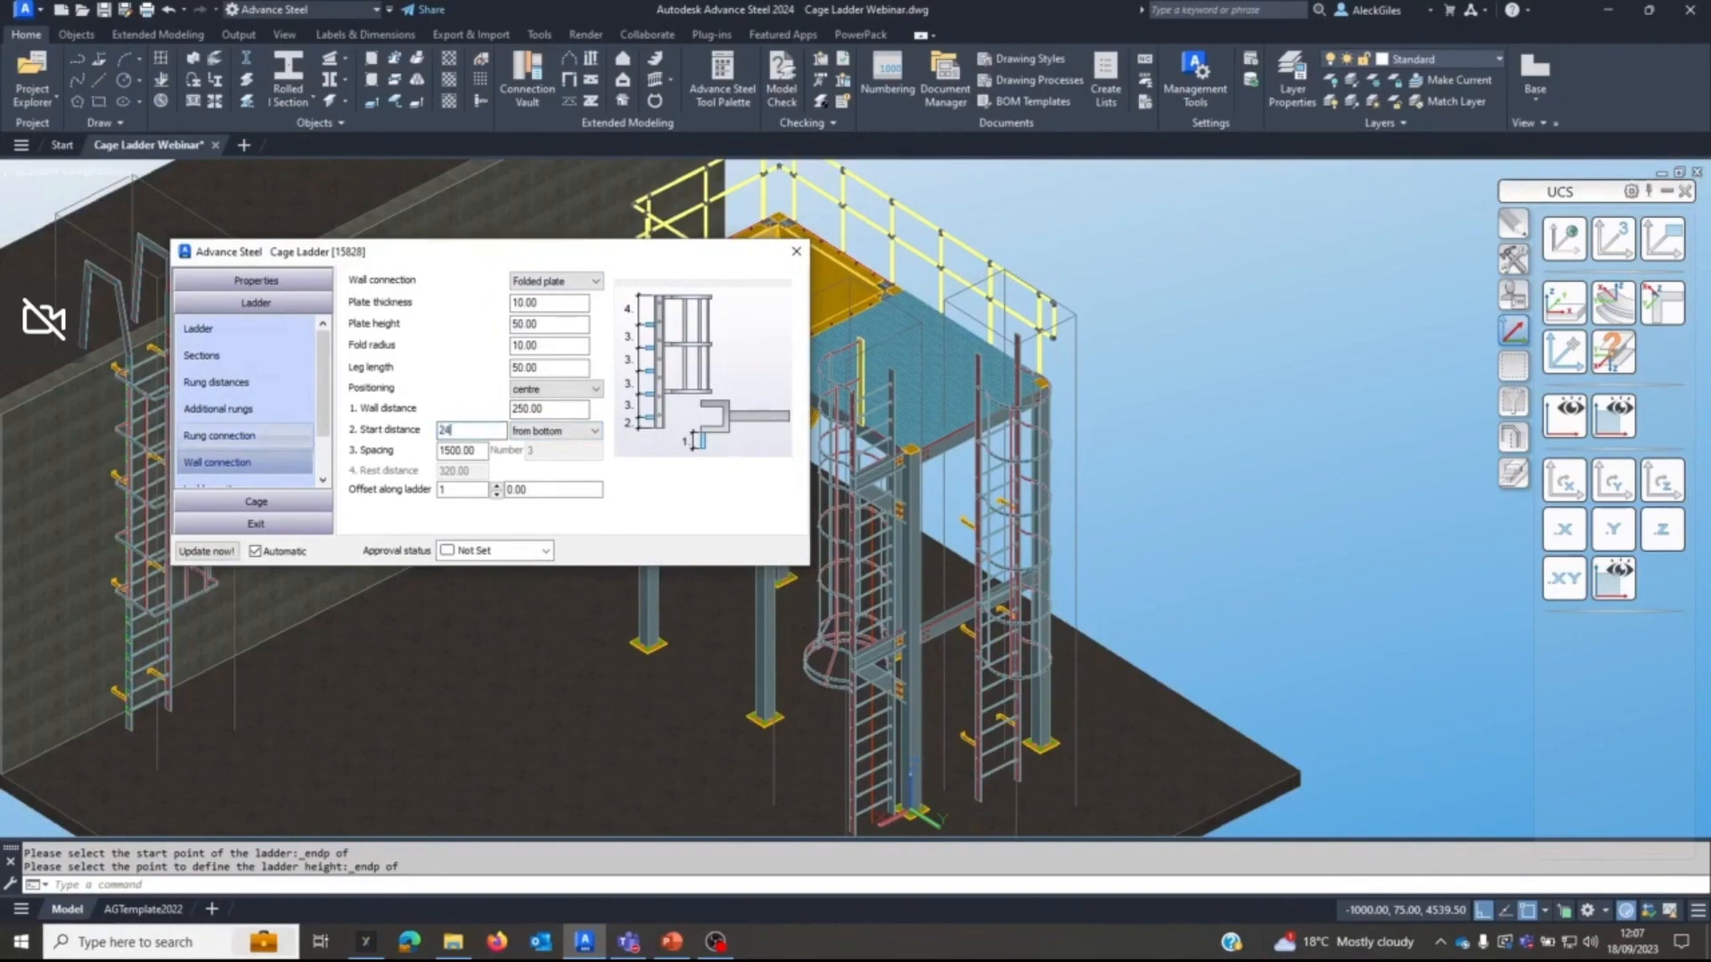
key("Tab")
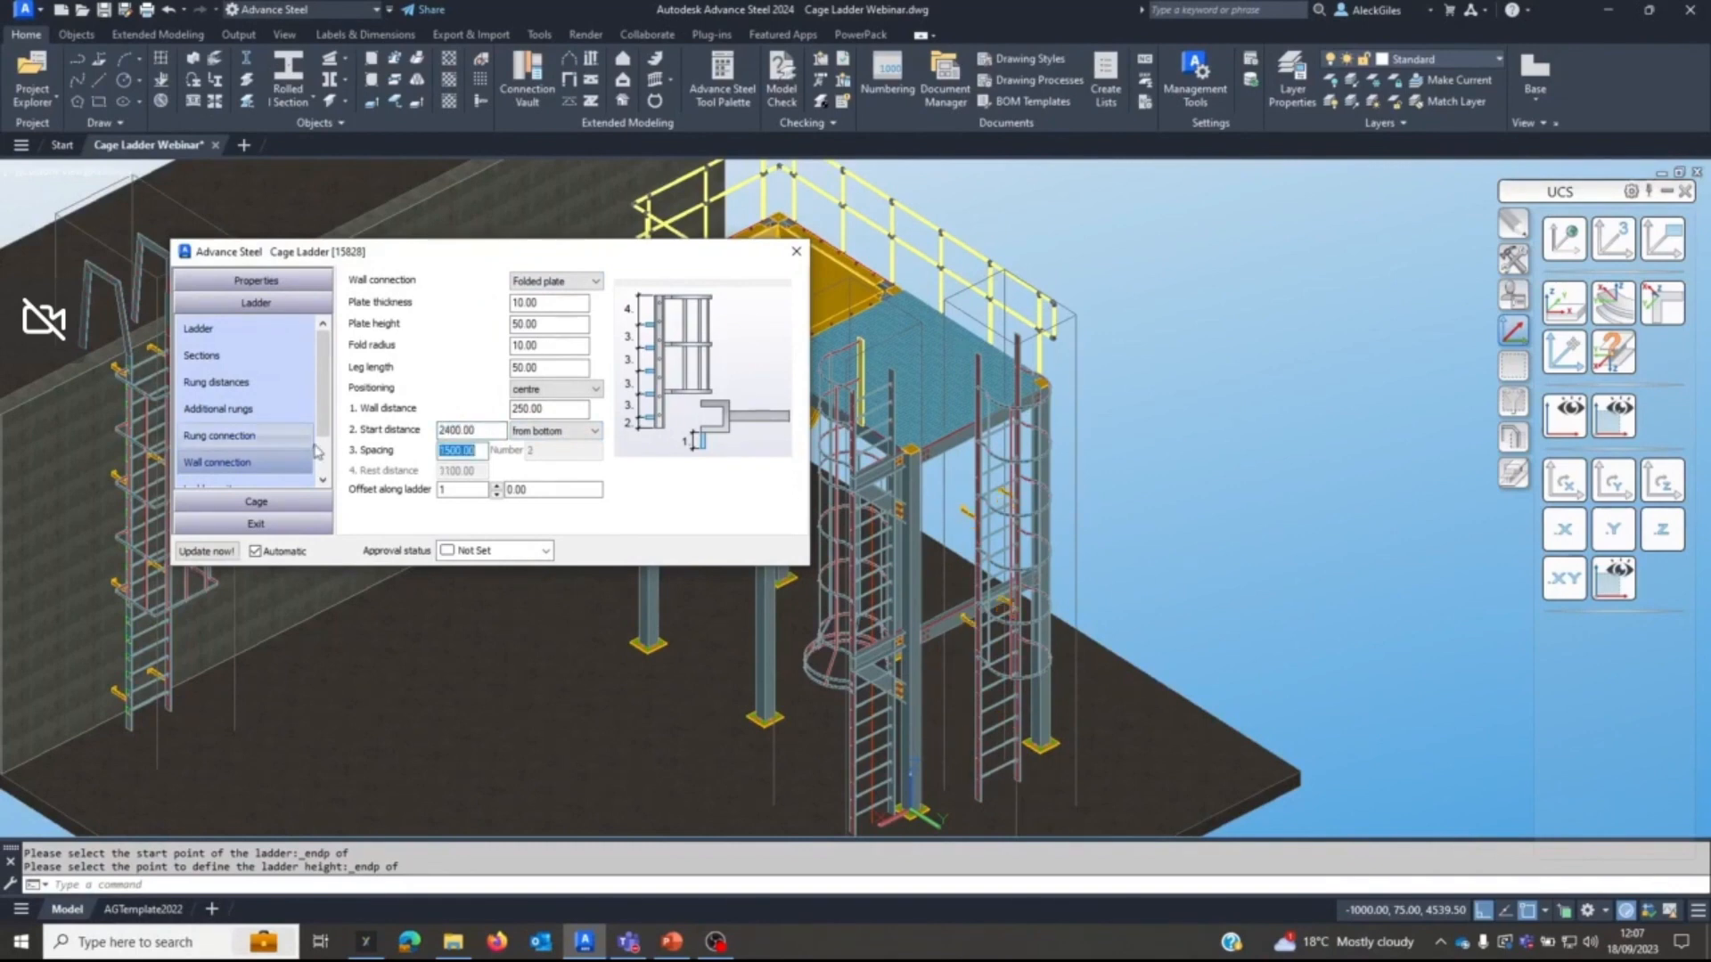
type("2500")
key("Tab")
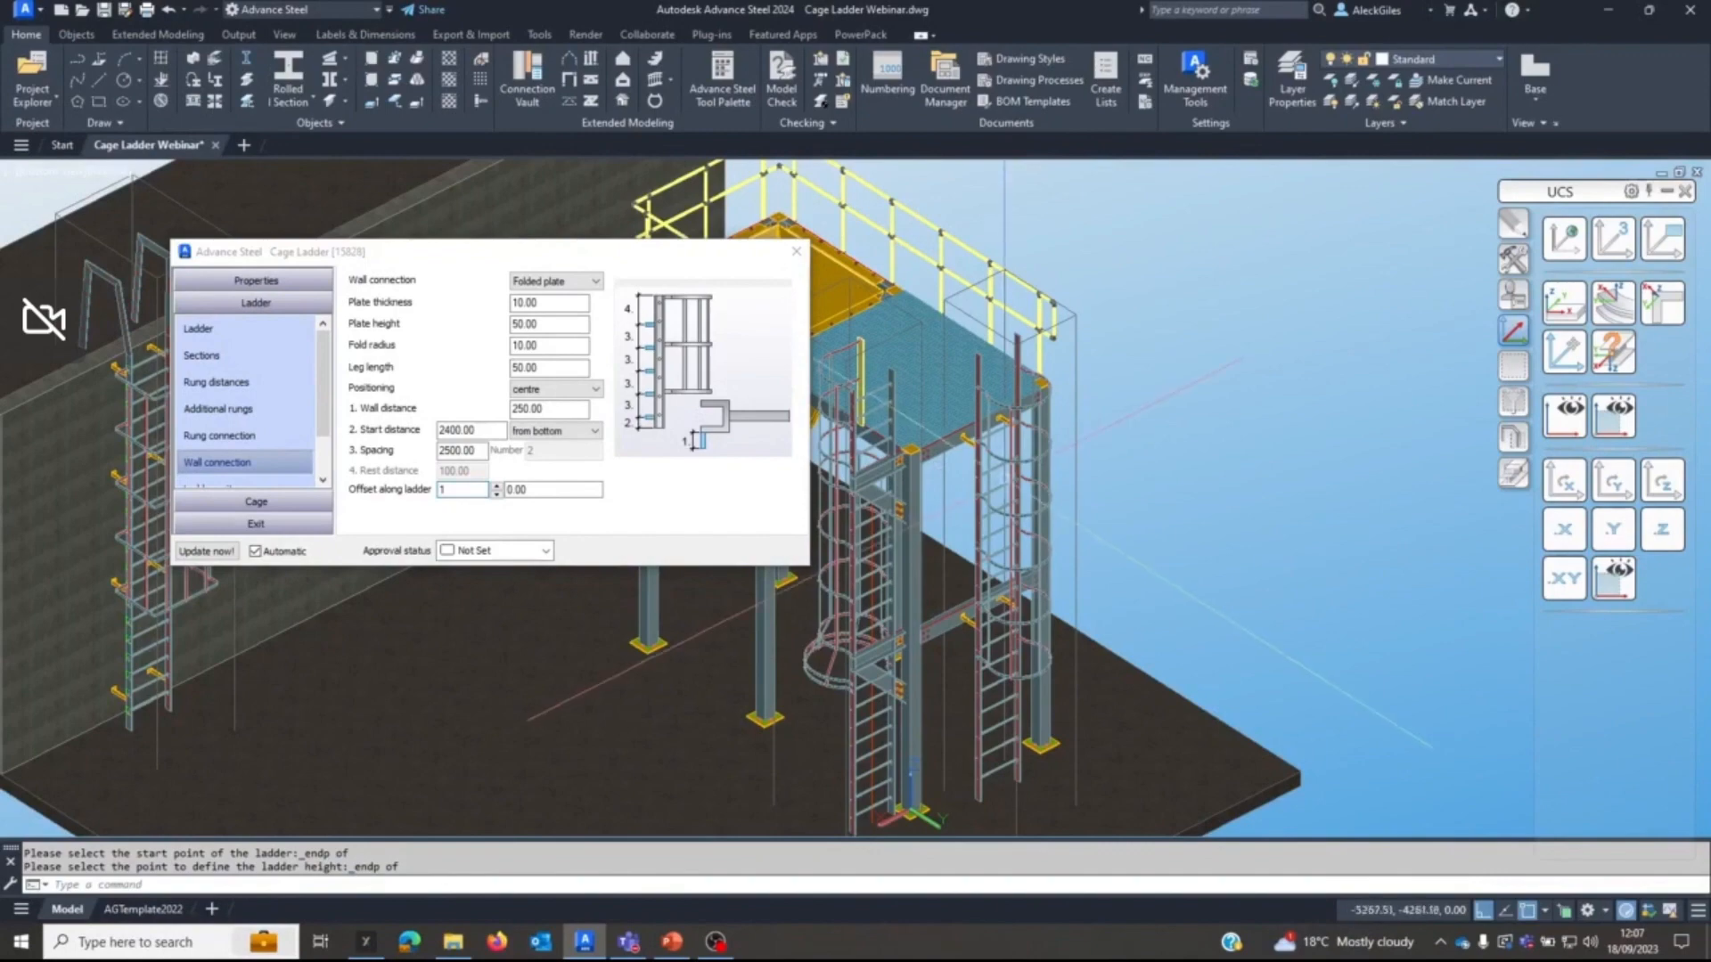
Set the distance to centre of the new ladder's cage braces to 450.
middle_click_drag(989, 491, 1074, 454)
scroll(1074, 455, "up", 3)
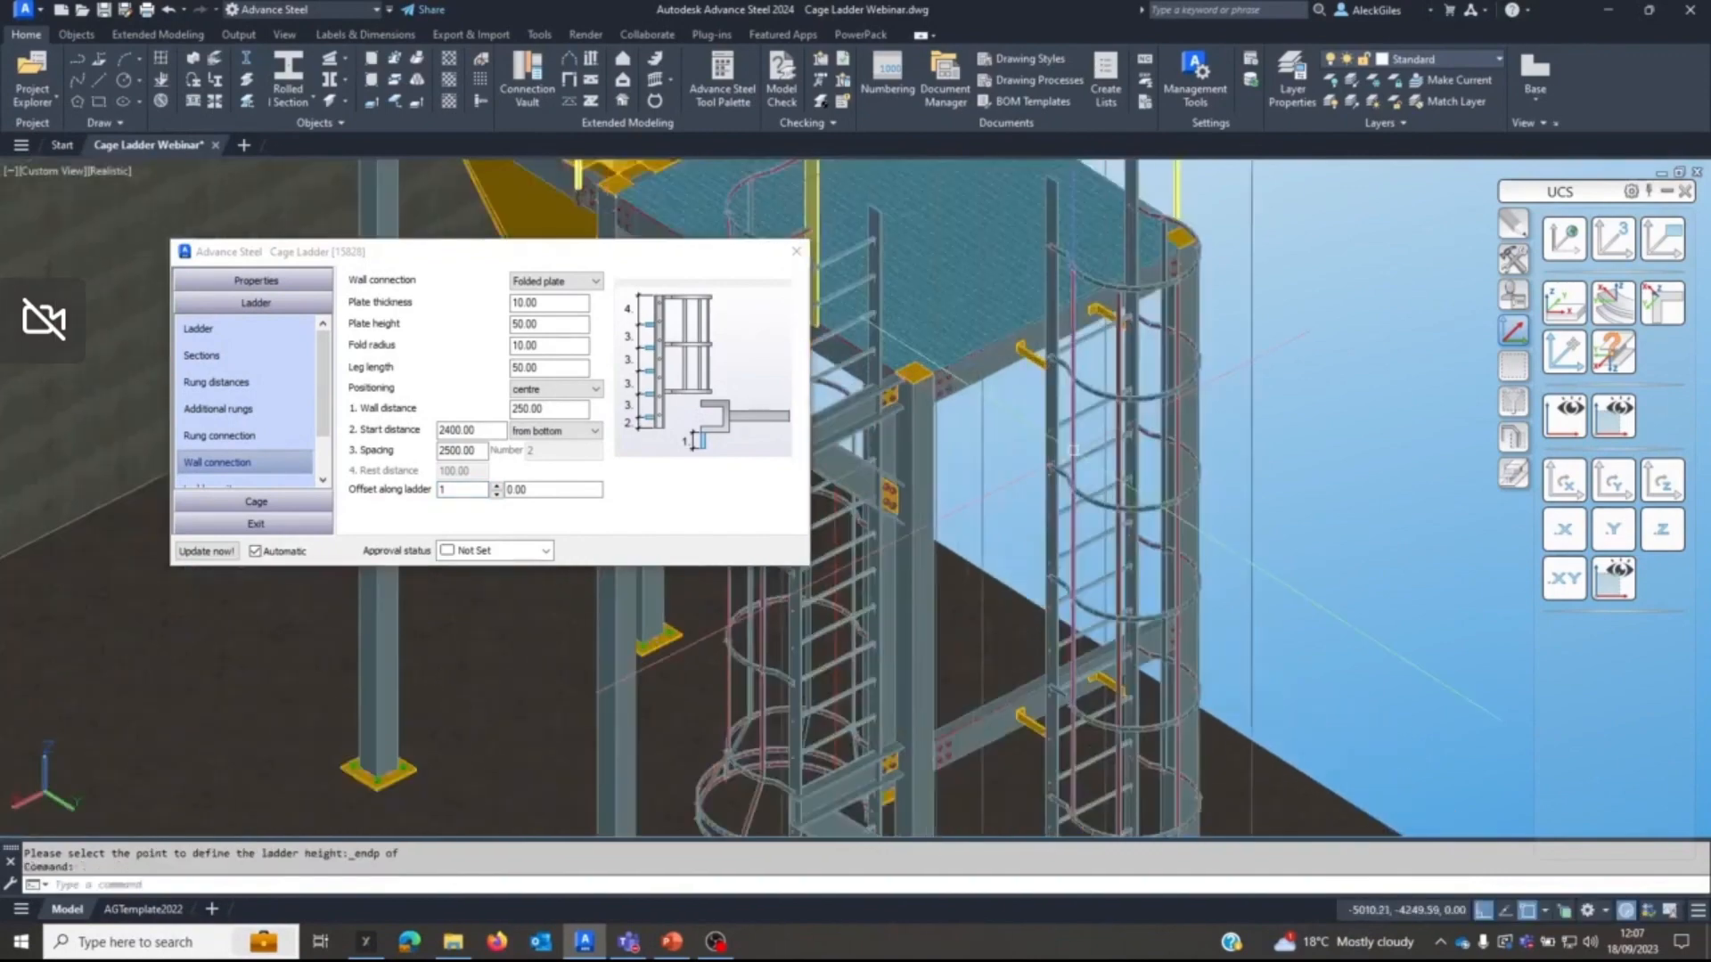
scroll(1080, 494, "down", 2)
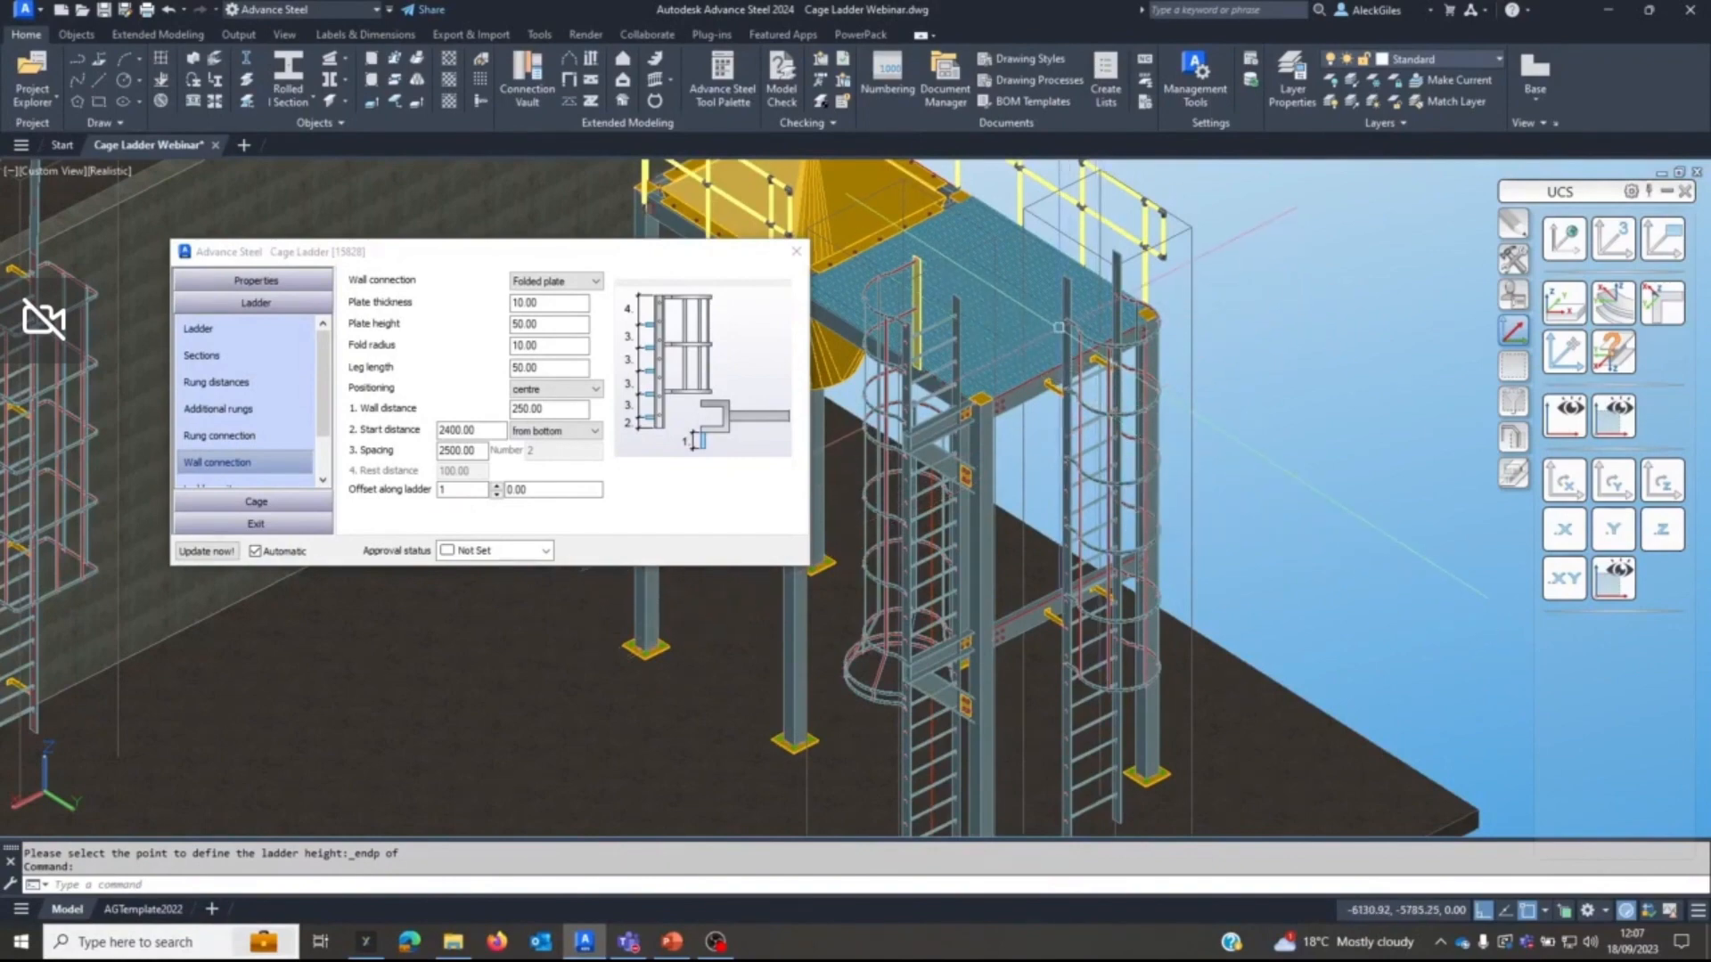
scroll(1006, 338, "up", 2)
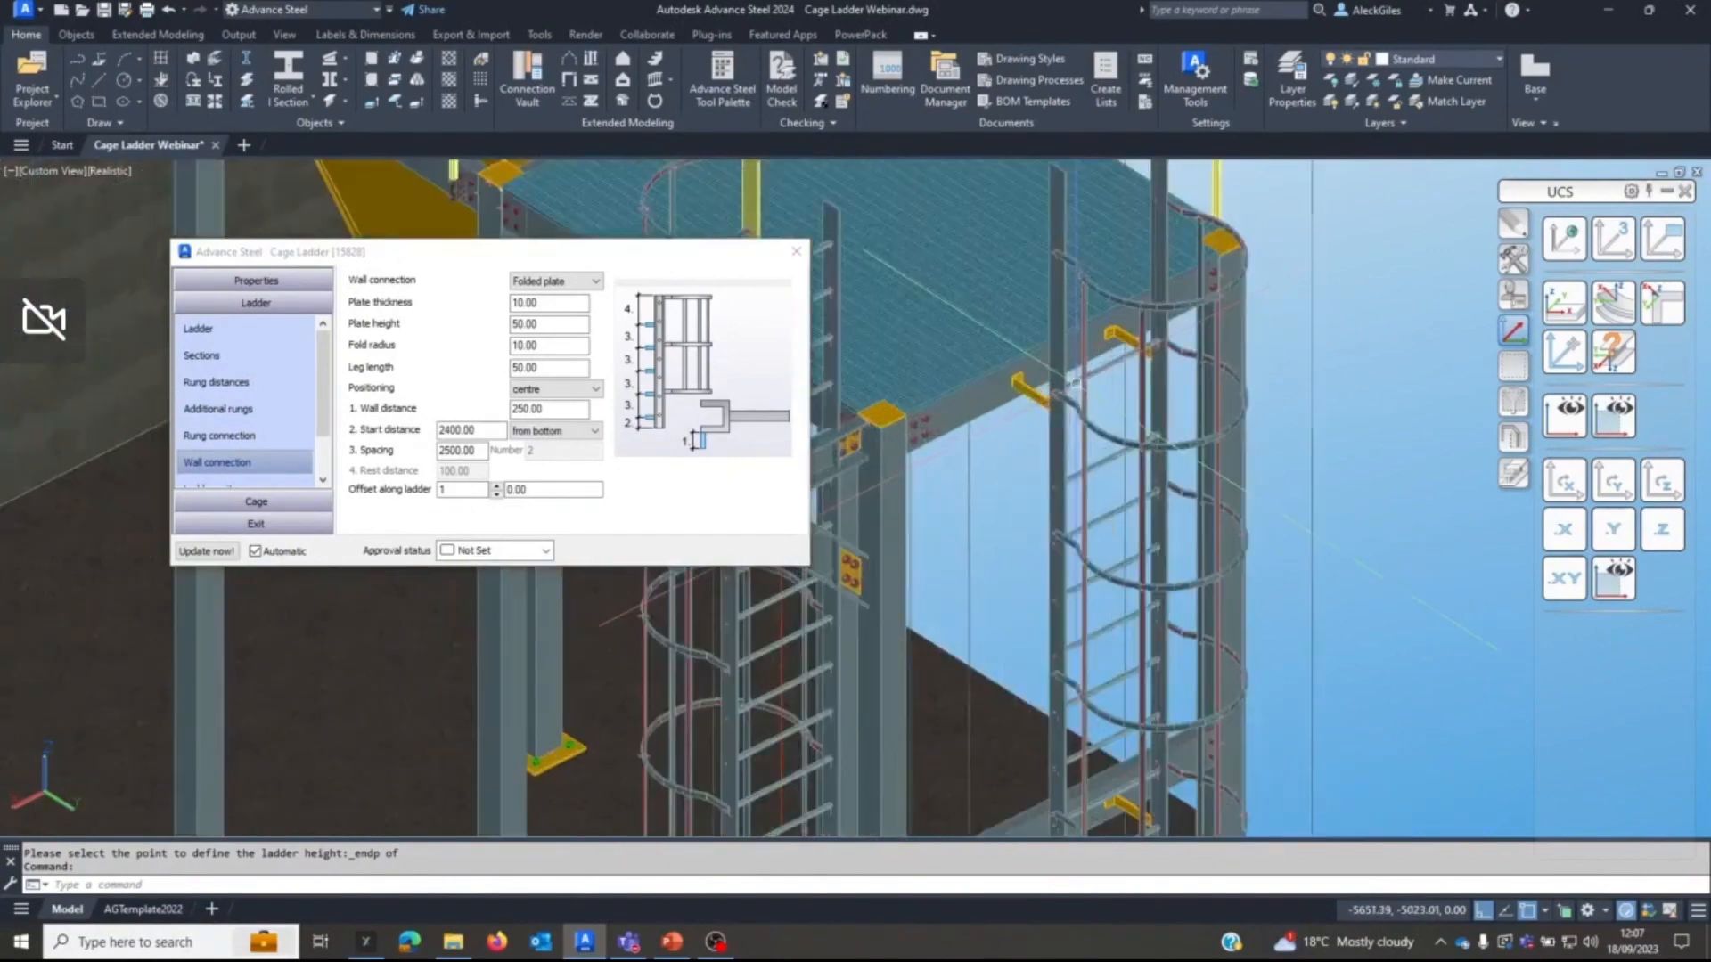
left_click(267, 498)
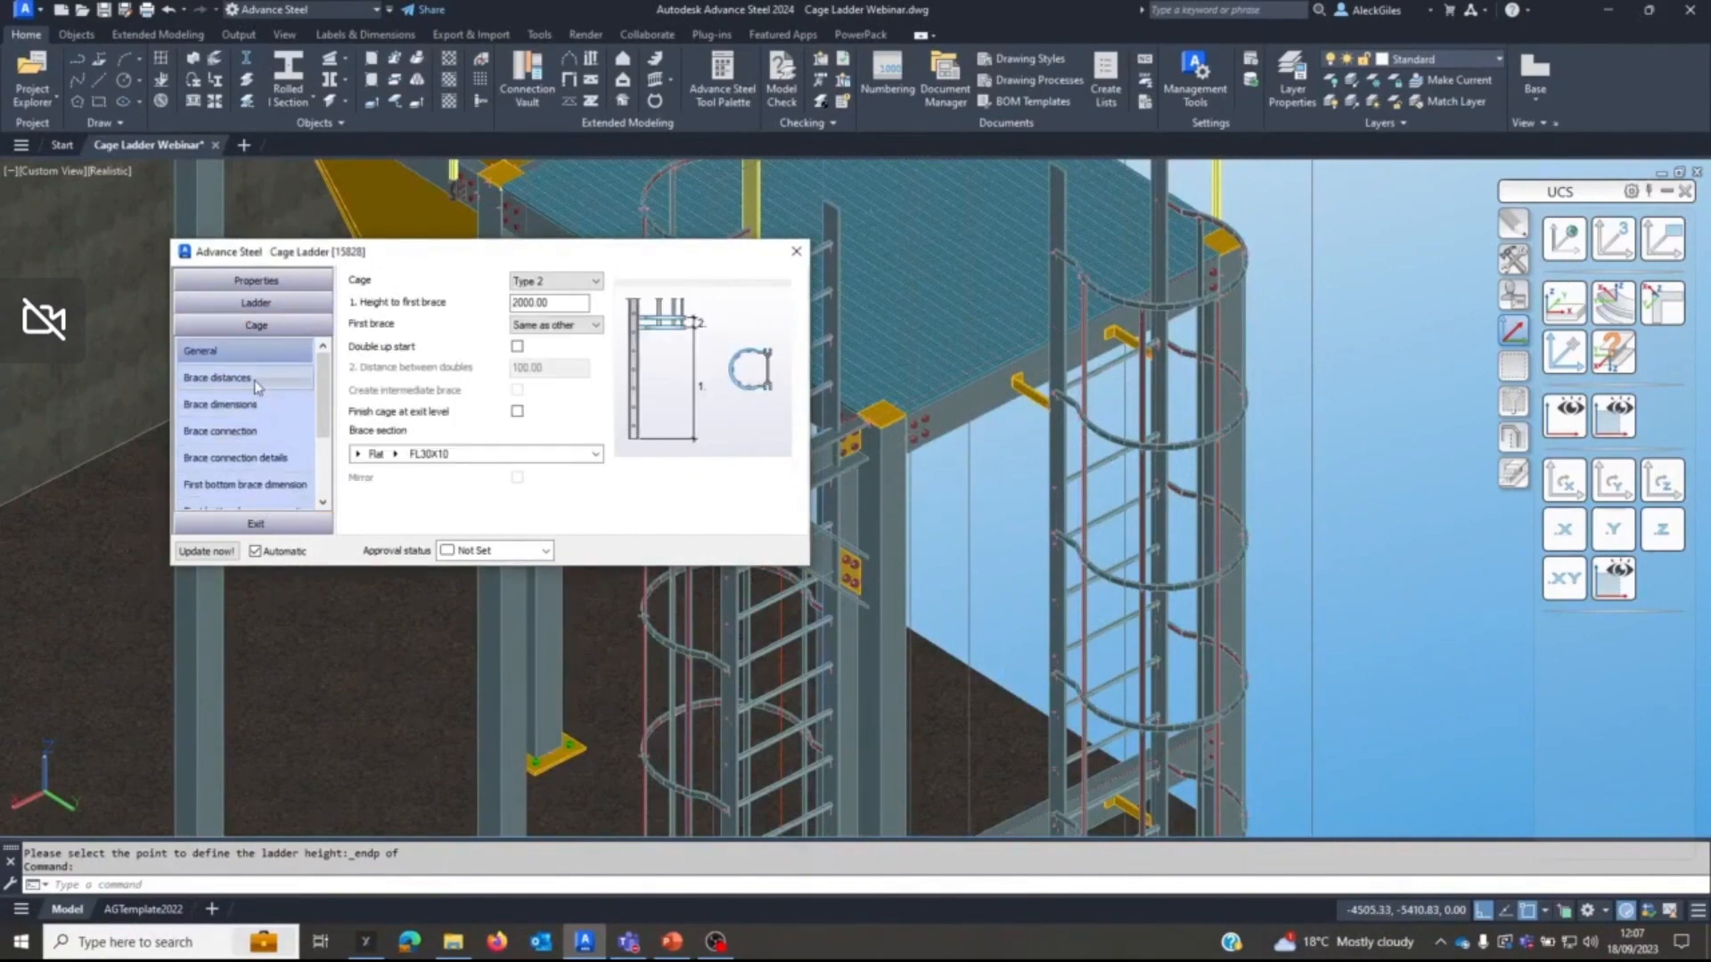
left_click(260, 408)
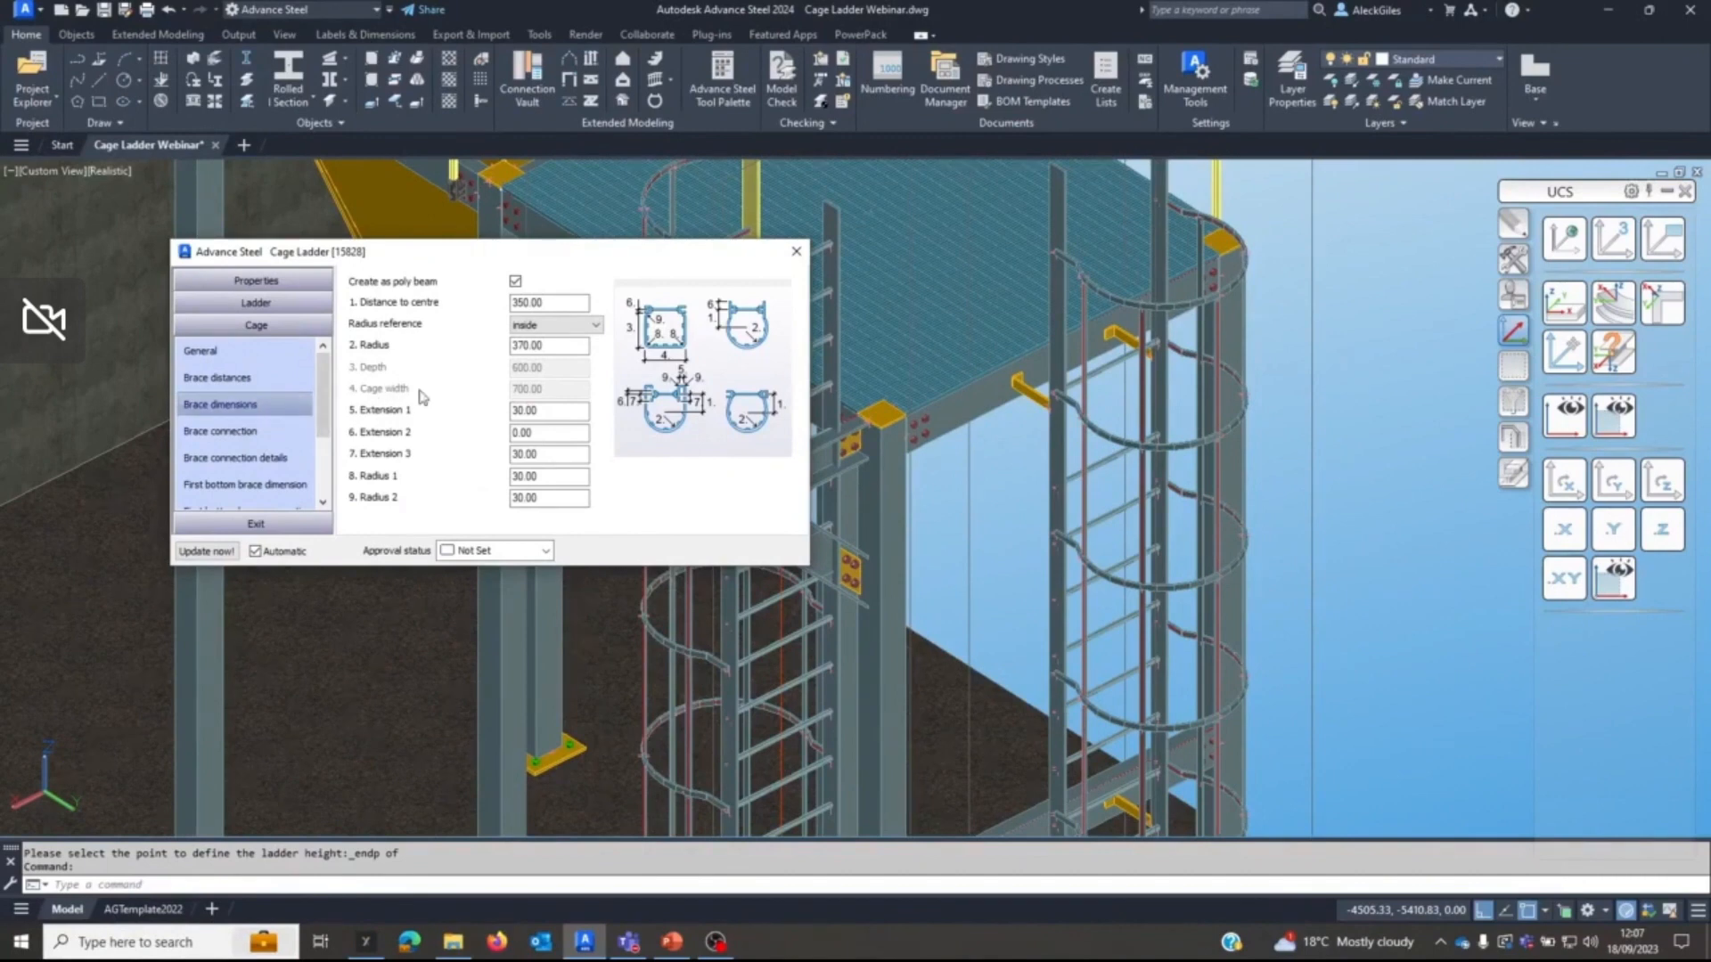
left_click_drag(569, 304, 501, 304)
type("450")
key("Return")
Set the radius of the new ladder's cage braces to 500.
key("Tab")
key("Tab")
type("5")
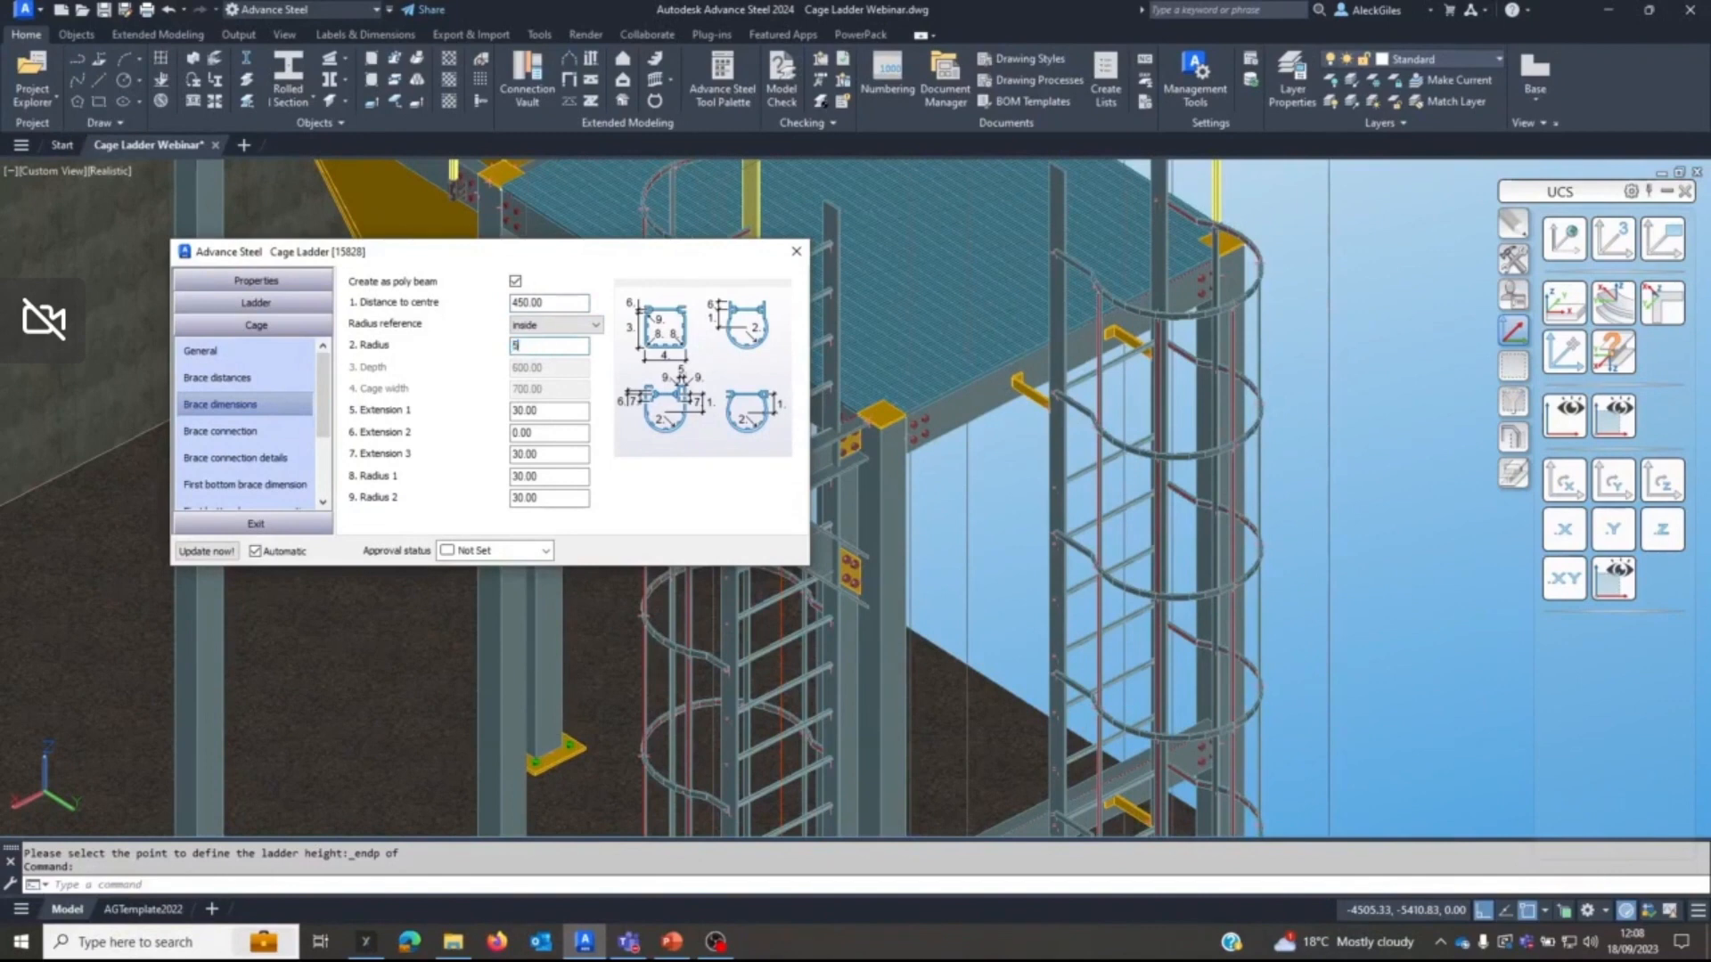
key("Tab")
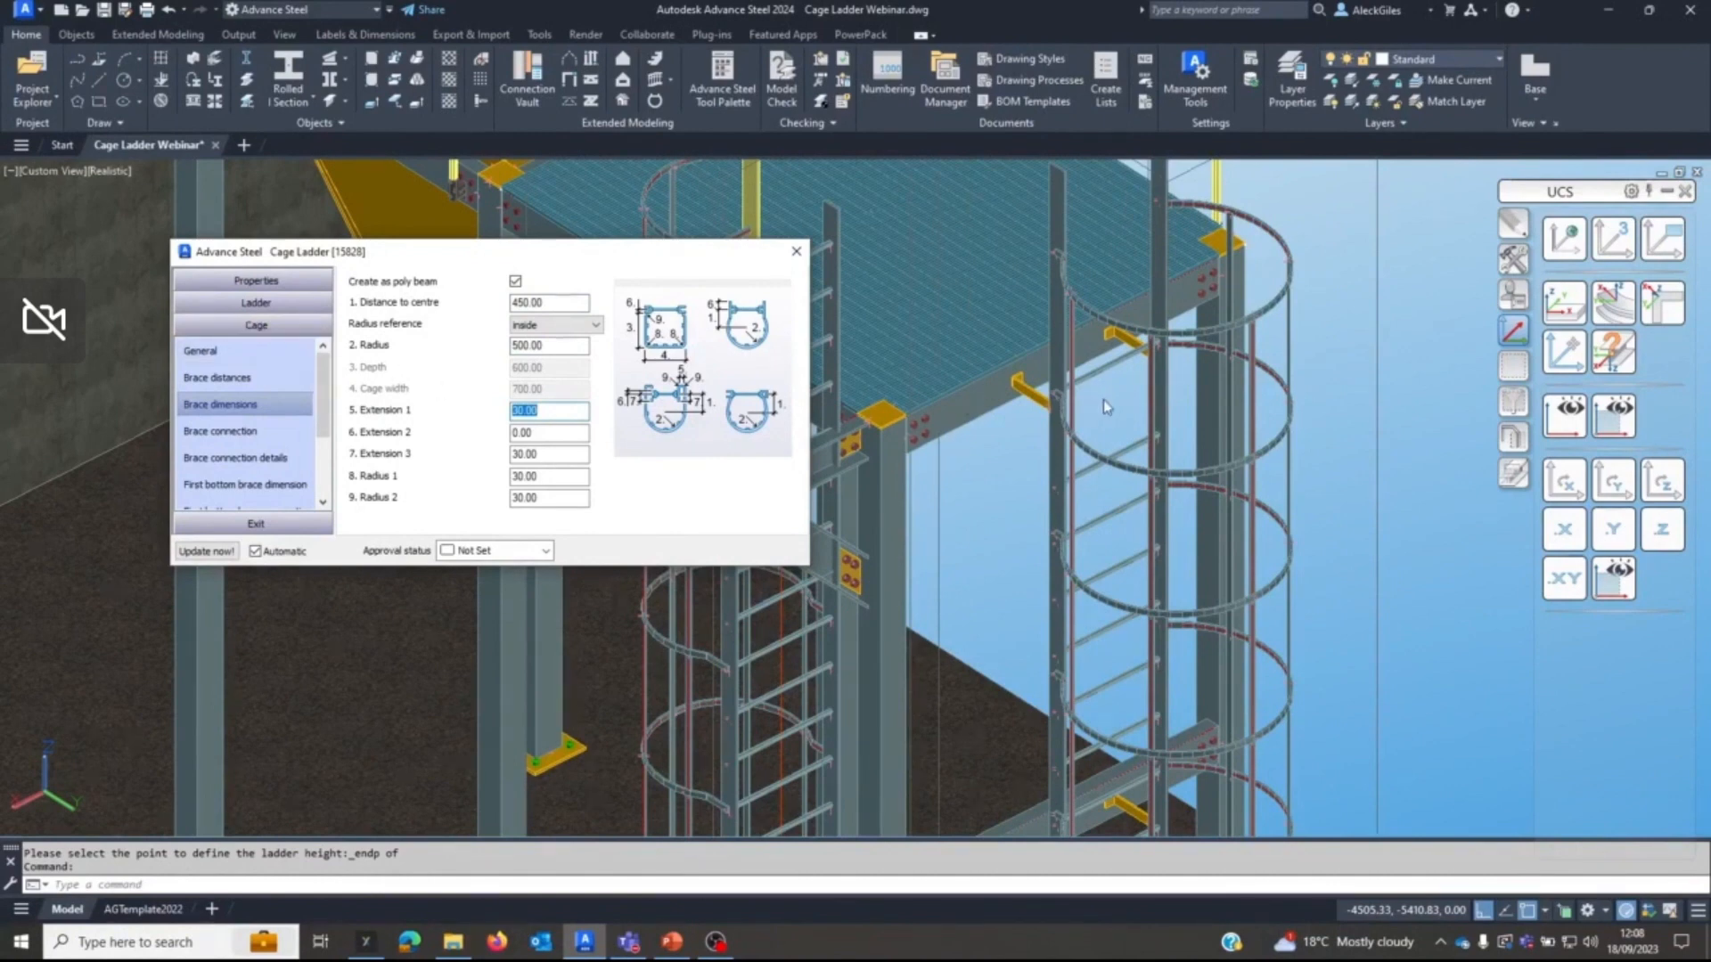
Change the new ladder's exit type to Type 6 so its stringers bend outwards above the platform.
middle_click_drag(1103, 395, 1096, 493)
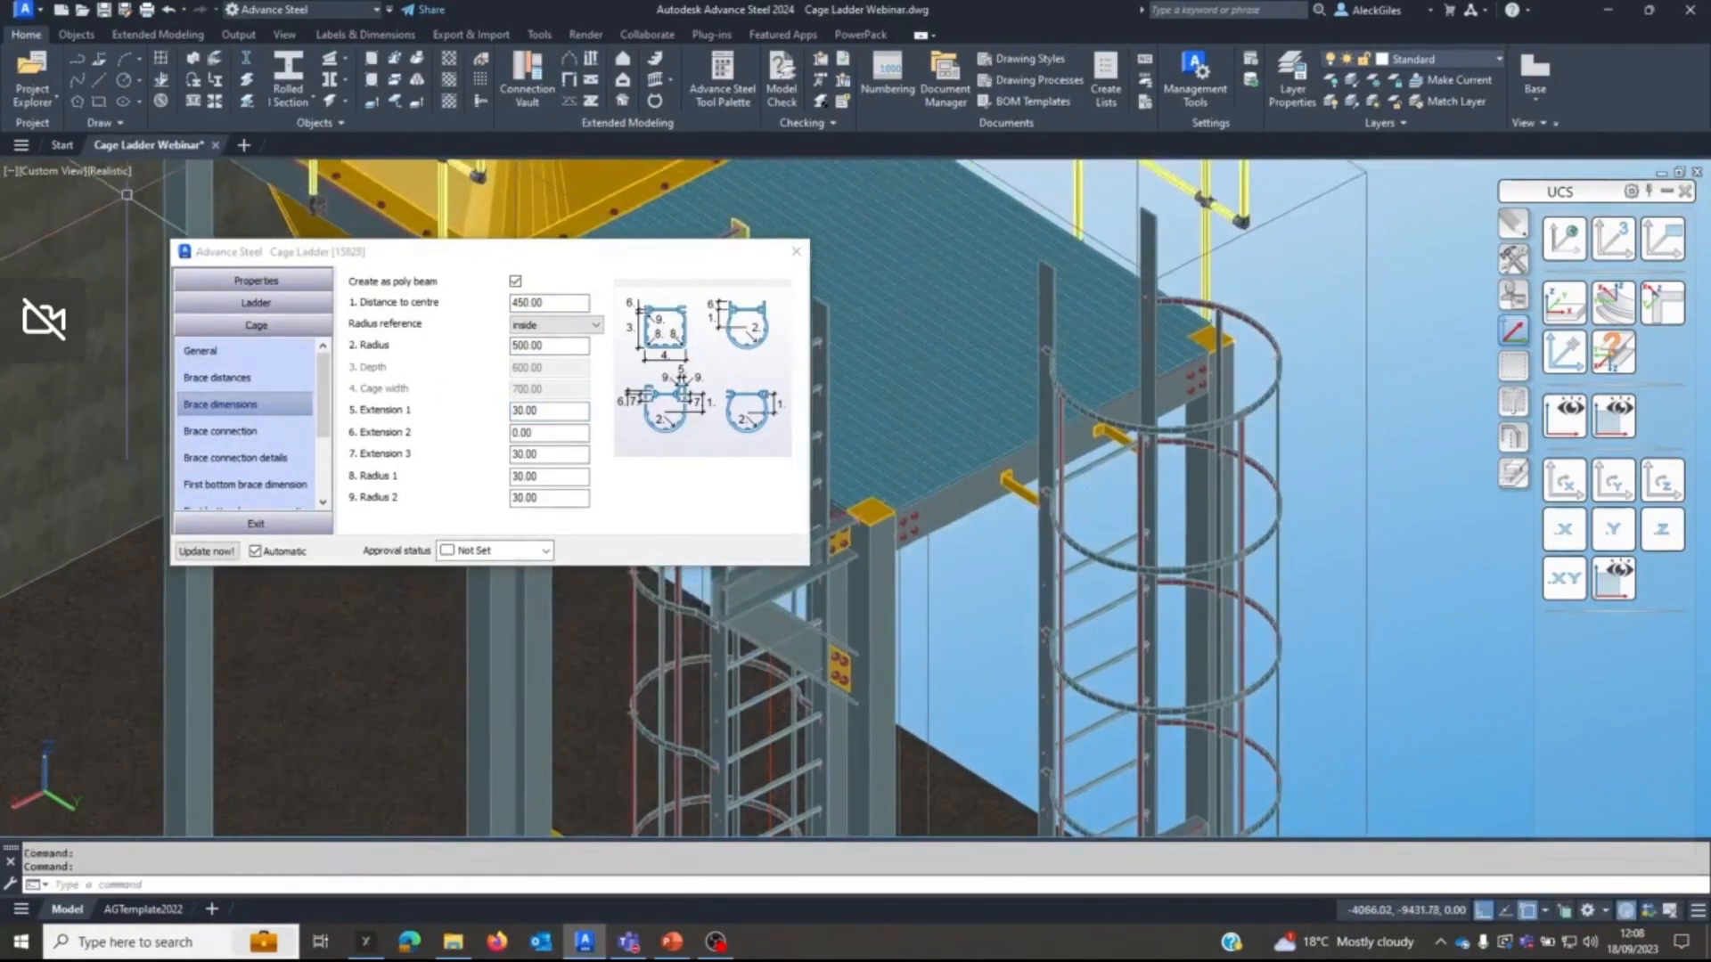
left_click(257, 304)
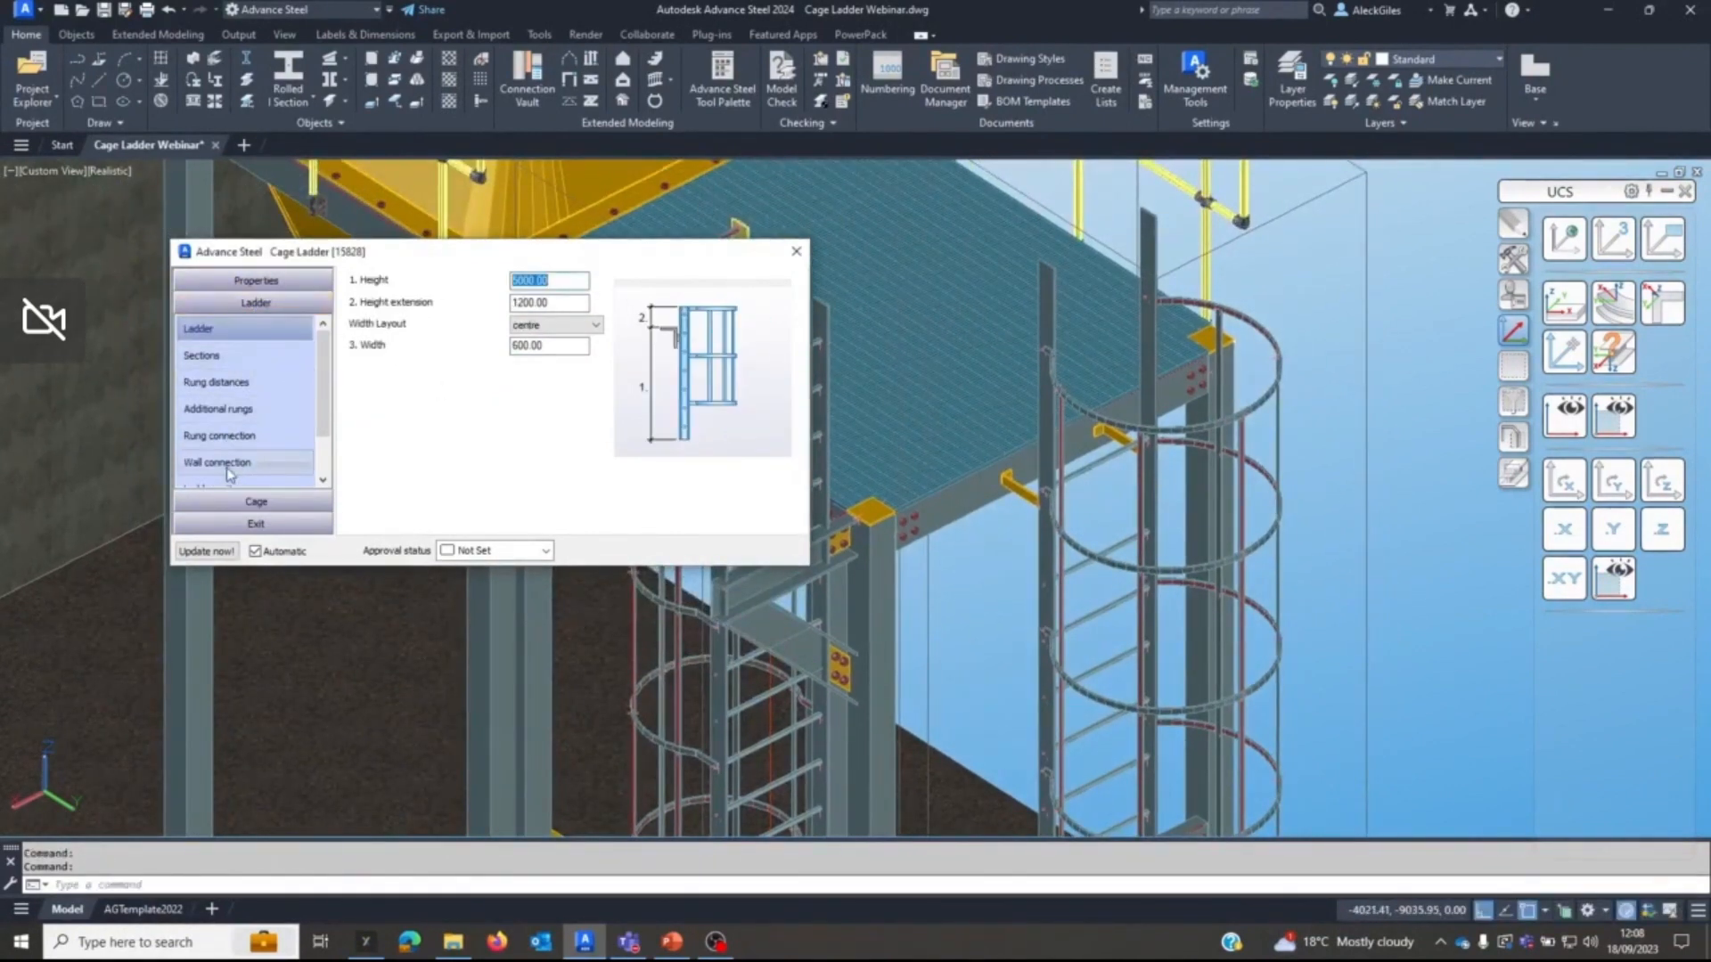
left_click(228, 435)
left_click(546, 281)
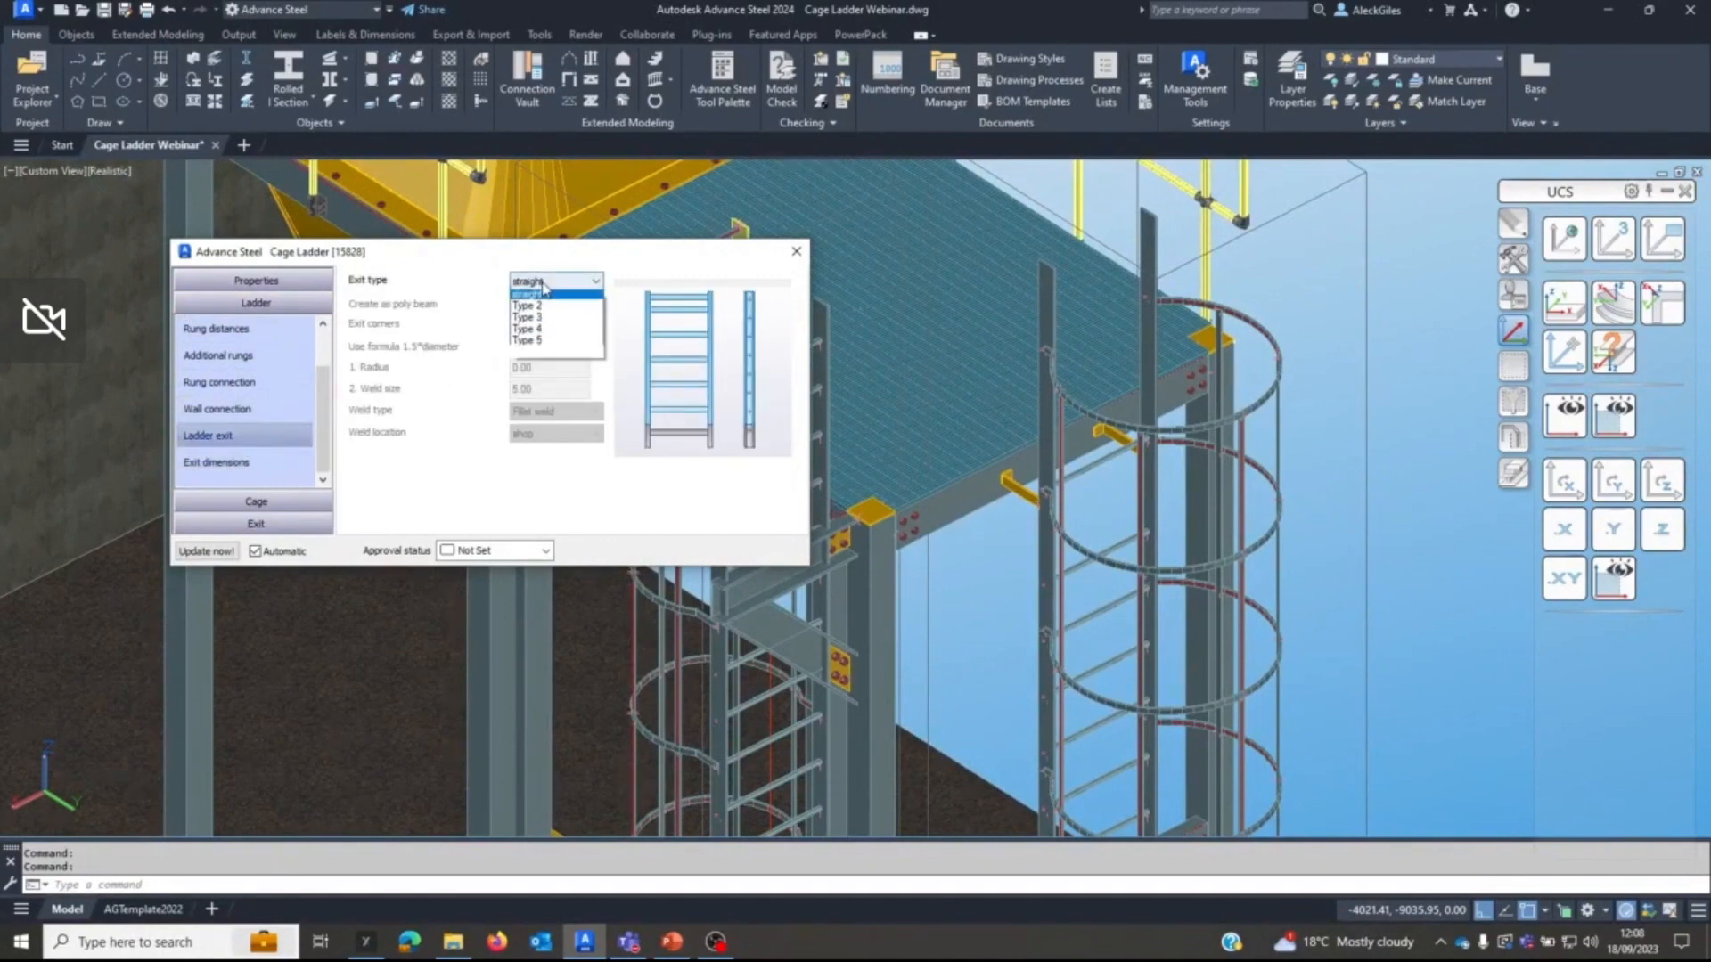
left_click(571, 356)
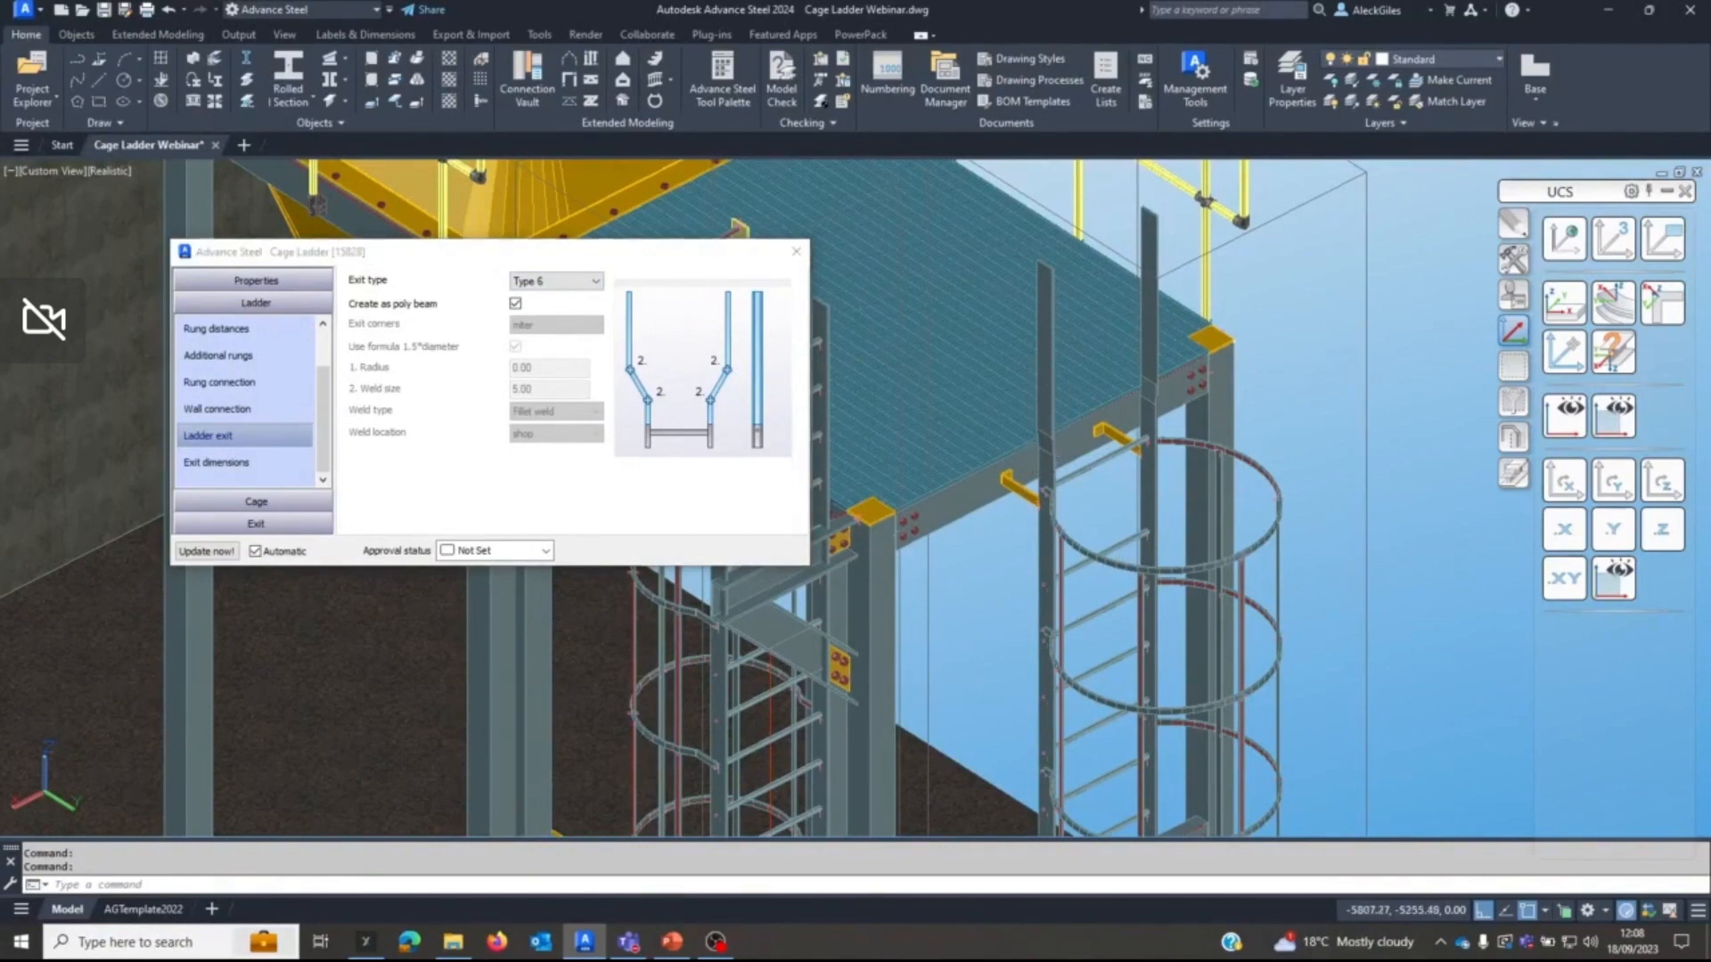
Define the ladder exit's side bending by distance with a value of 100.
scroll(1063, 456, "up", 4)
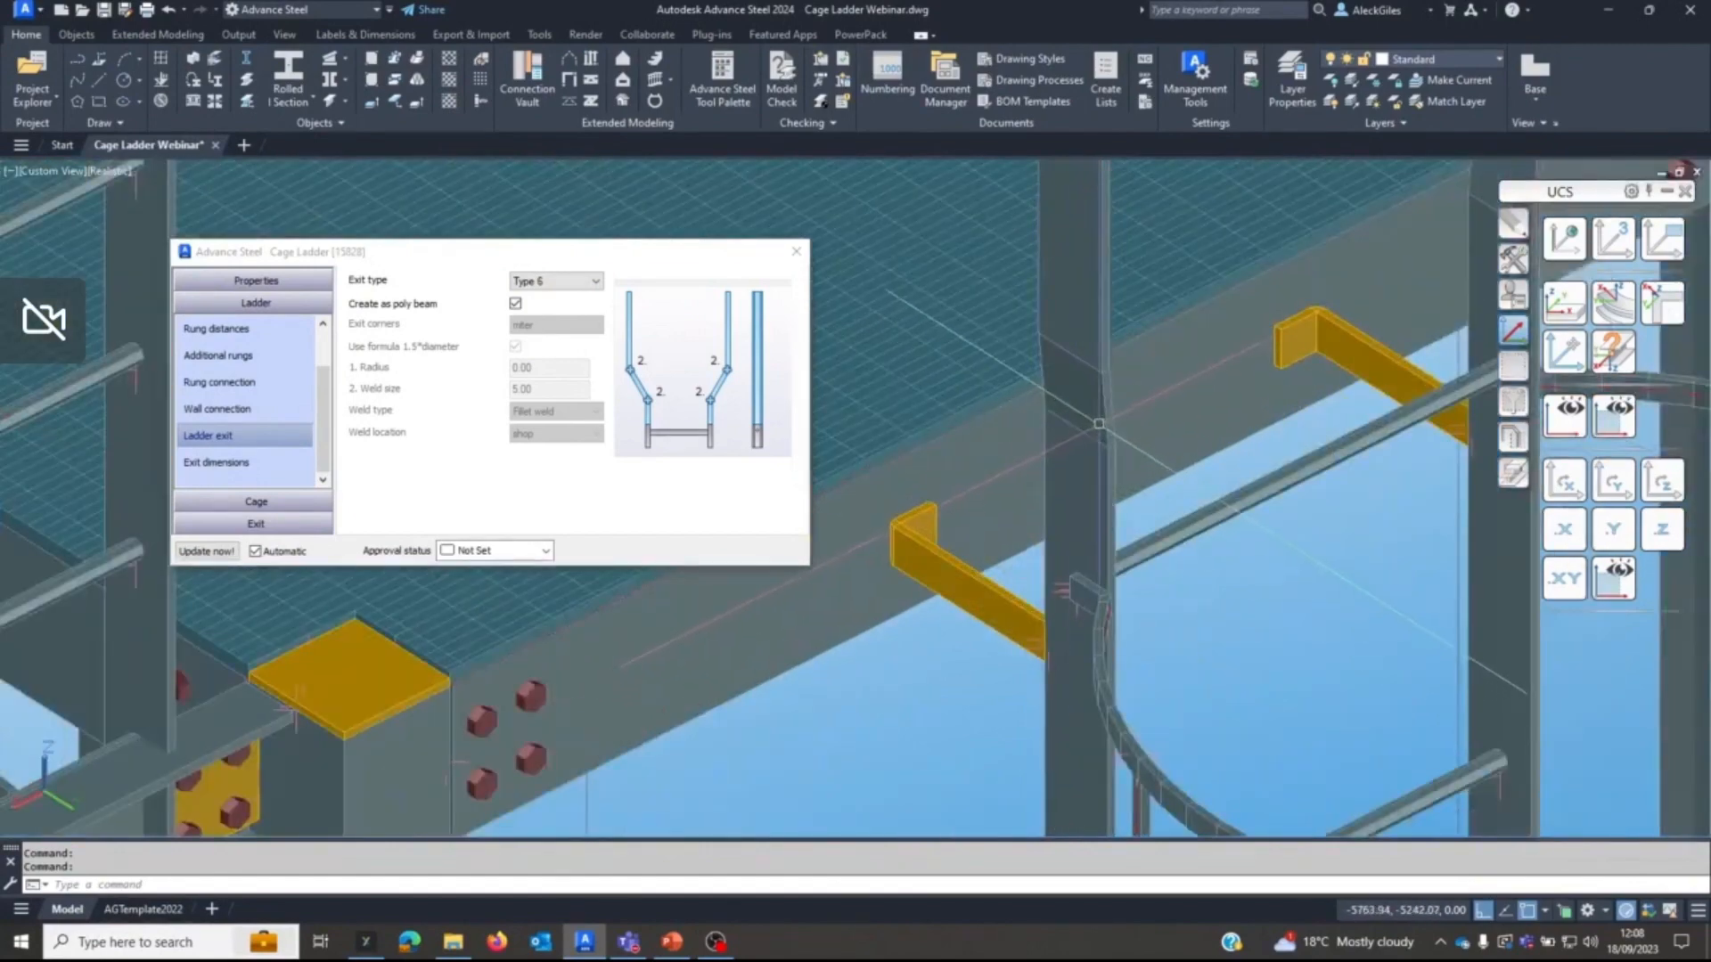
middle_click_drag(1096, 445, 1195, 426, "shift")
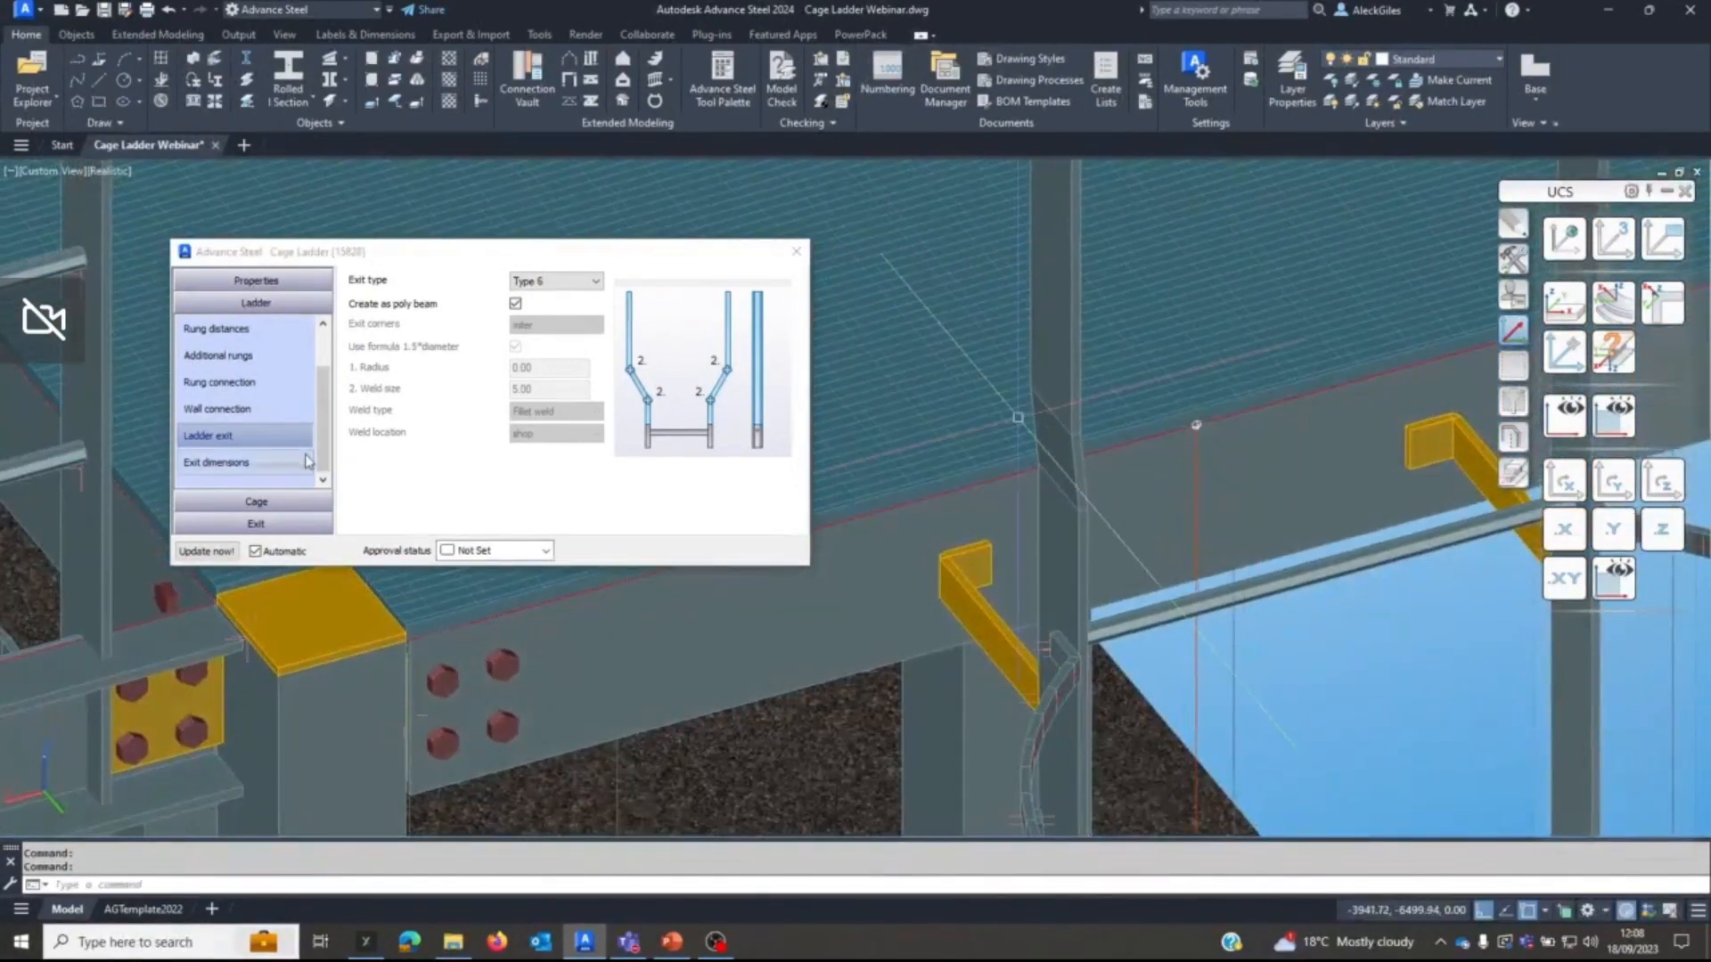
left_click(272, 462)
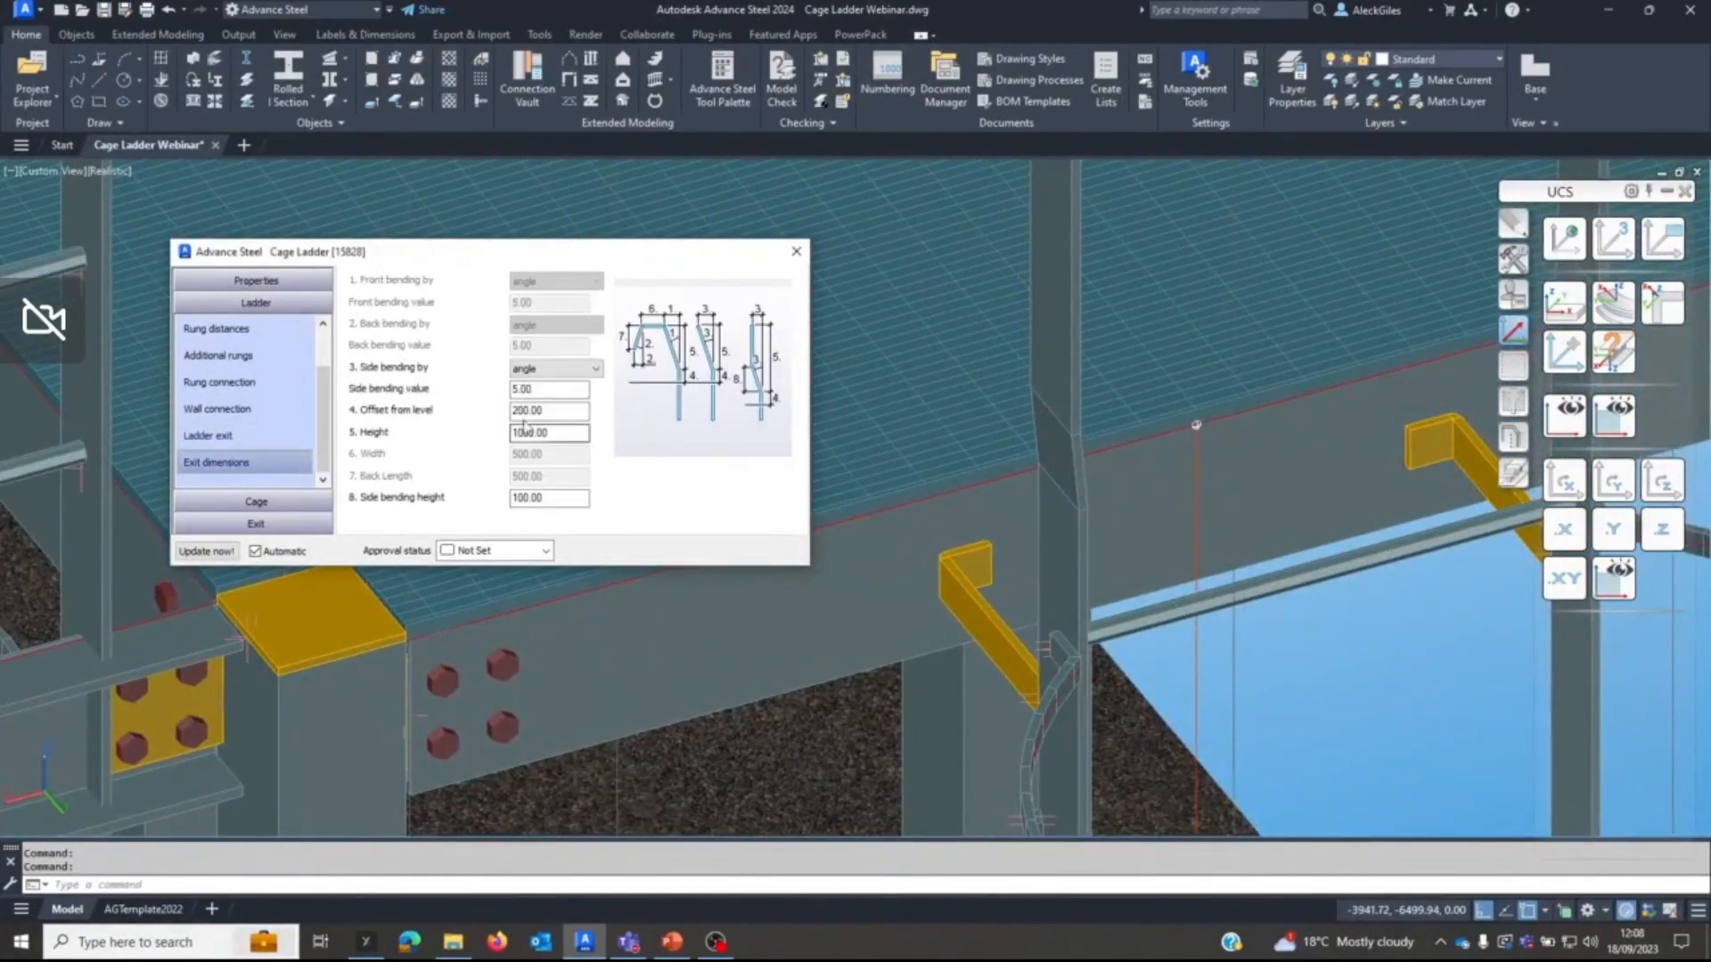
scroll(1059, 458, "down", 4)
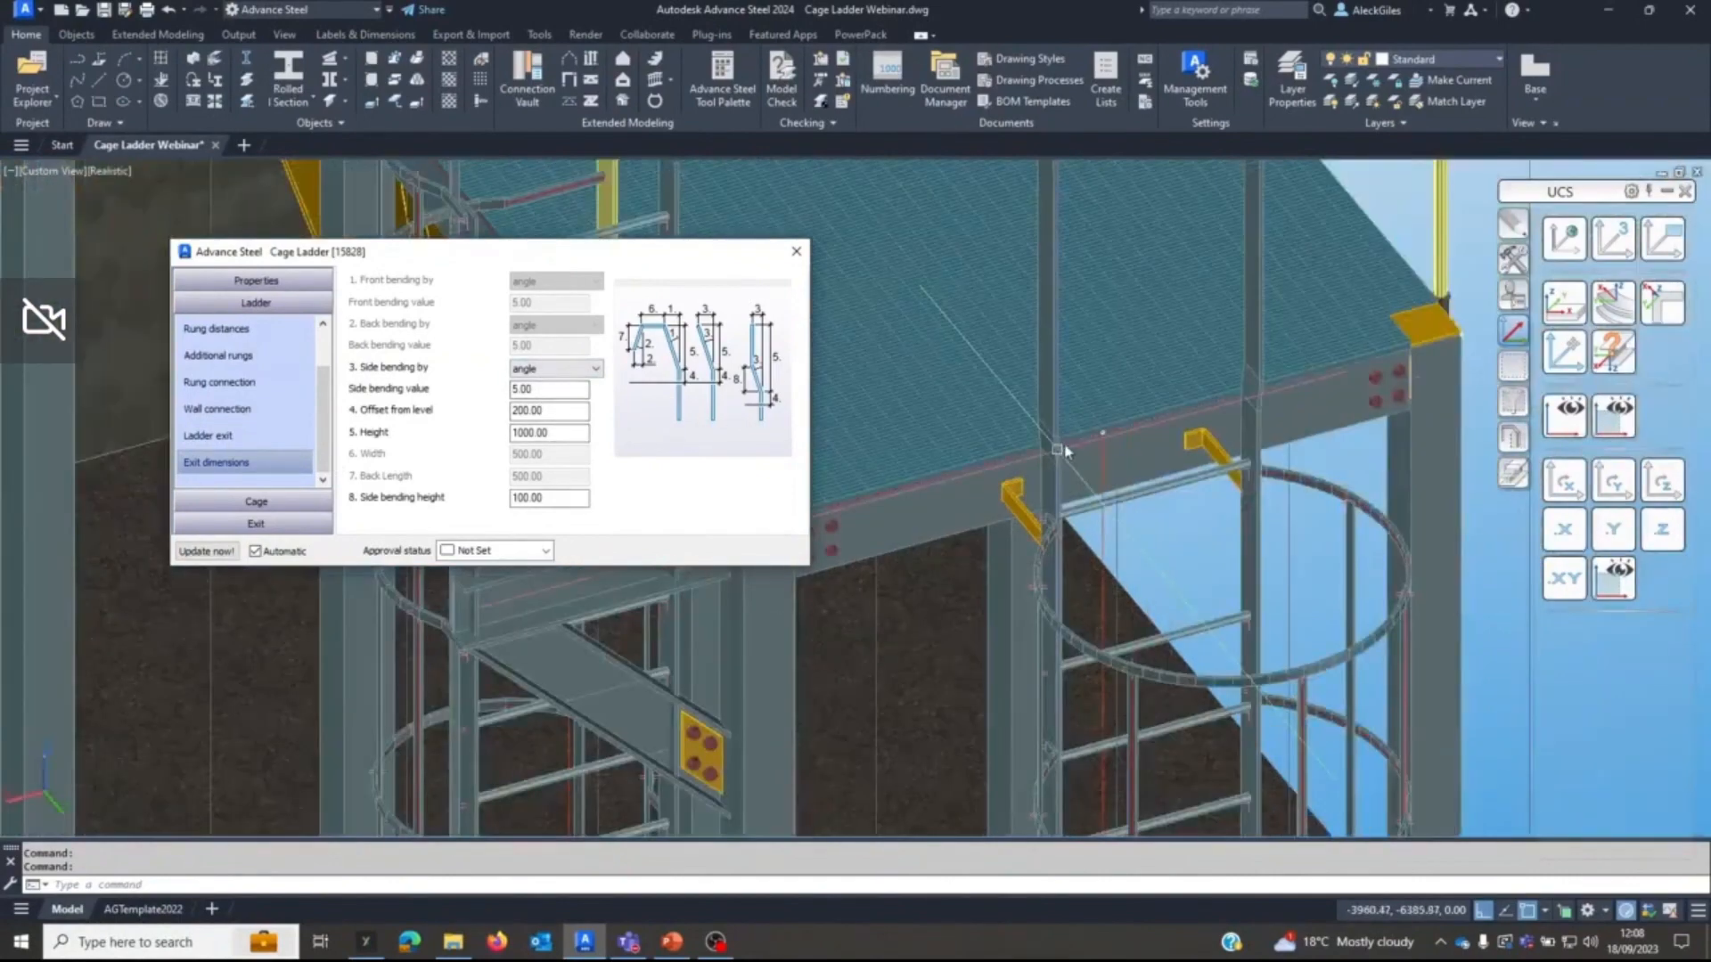
left_click(543, 368)
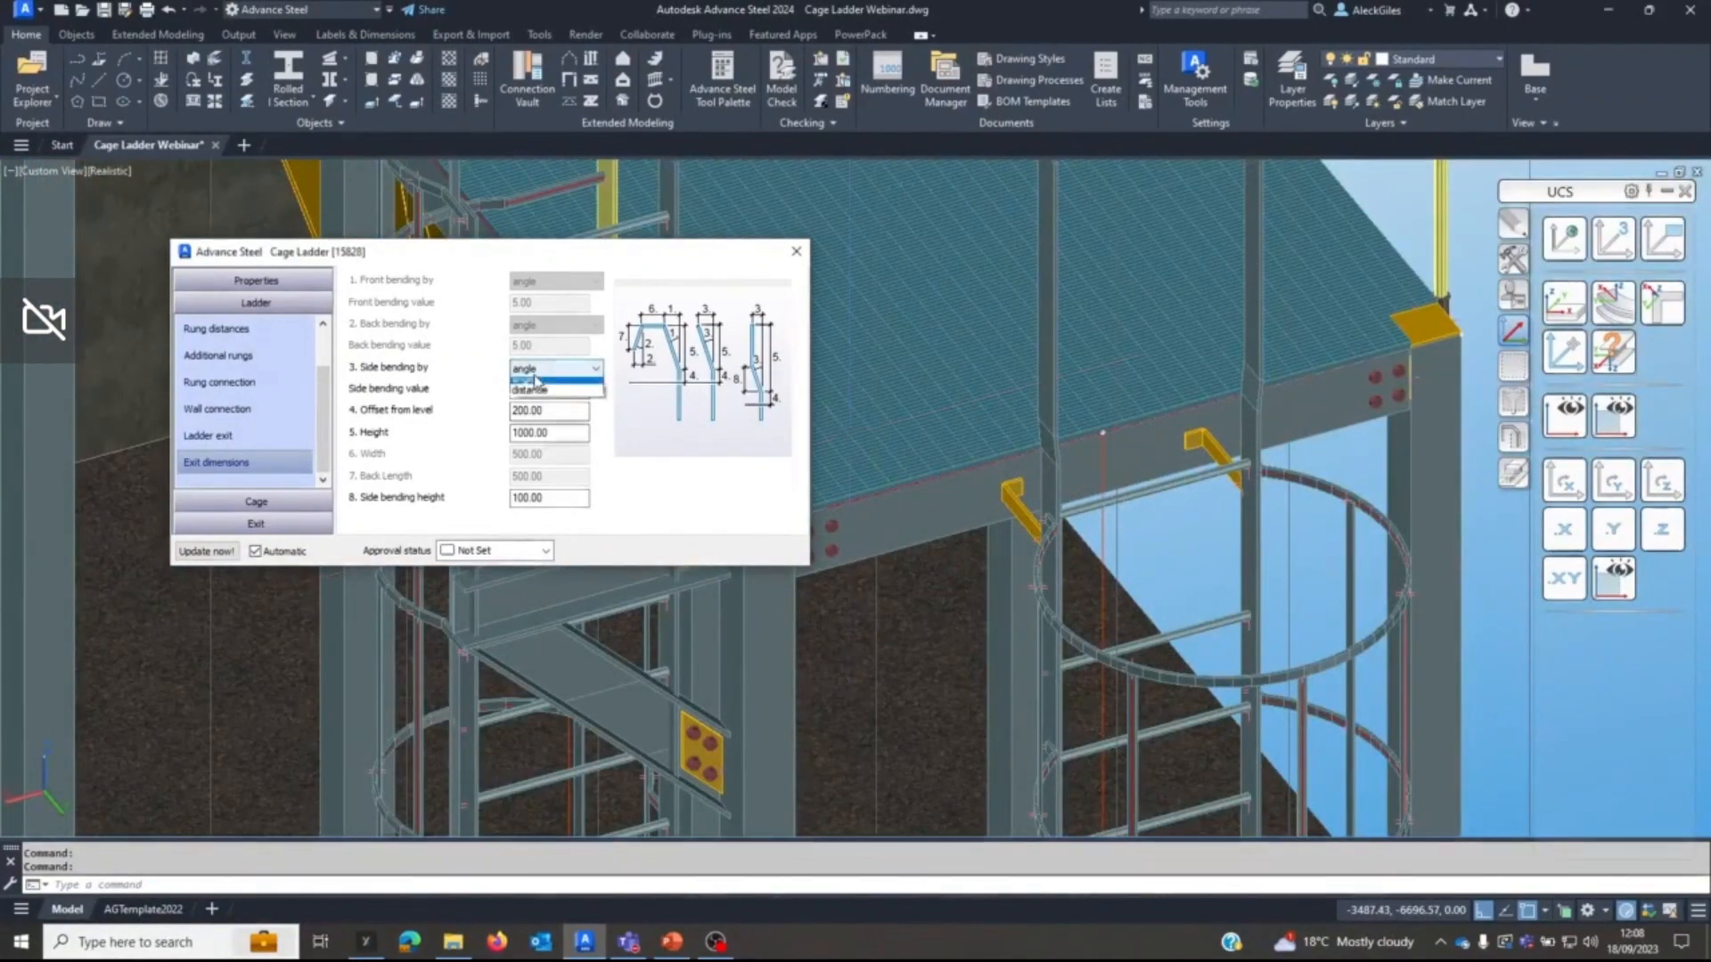
left_click(543, 389)
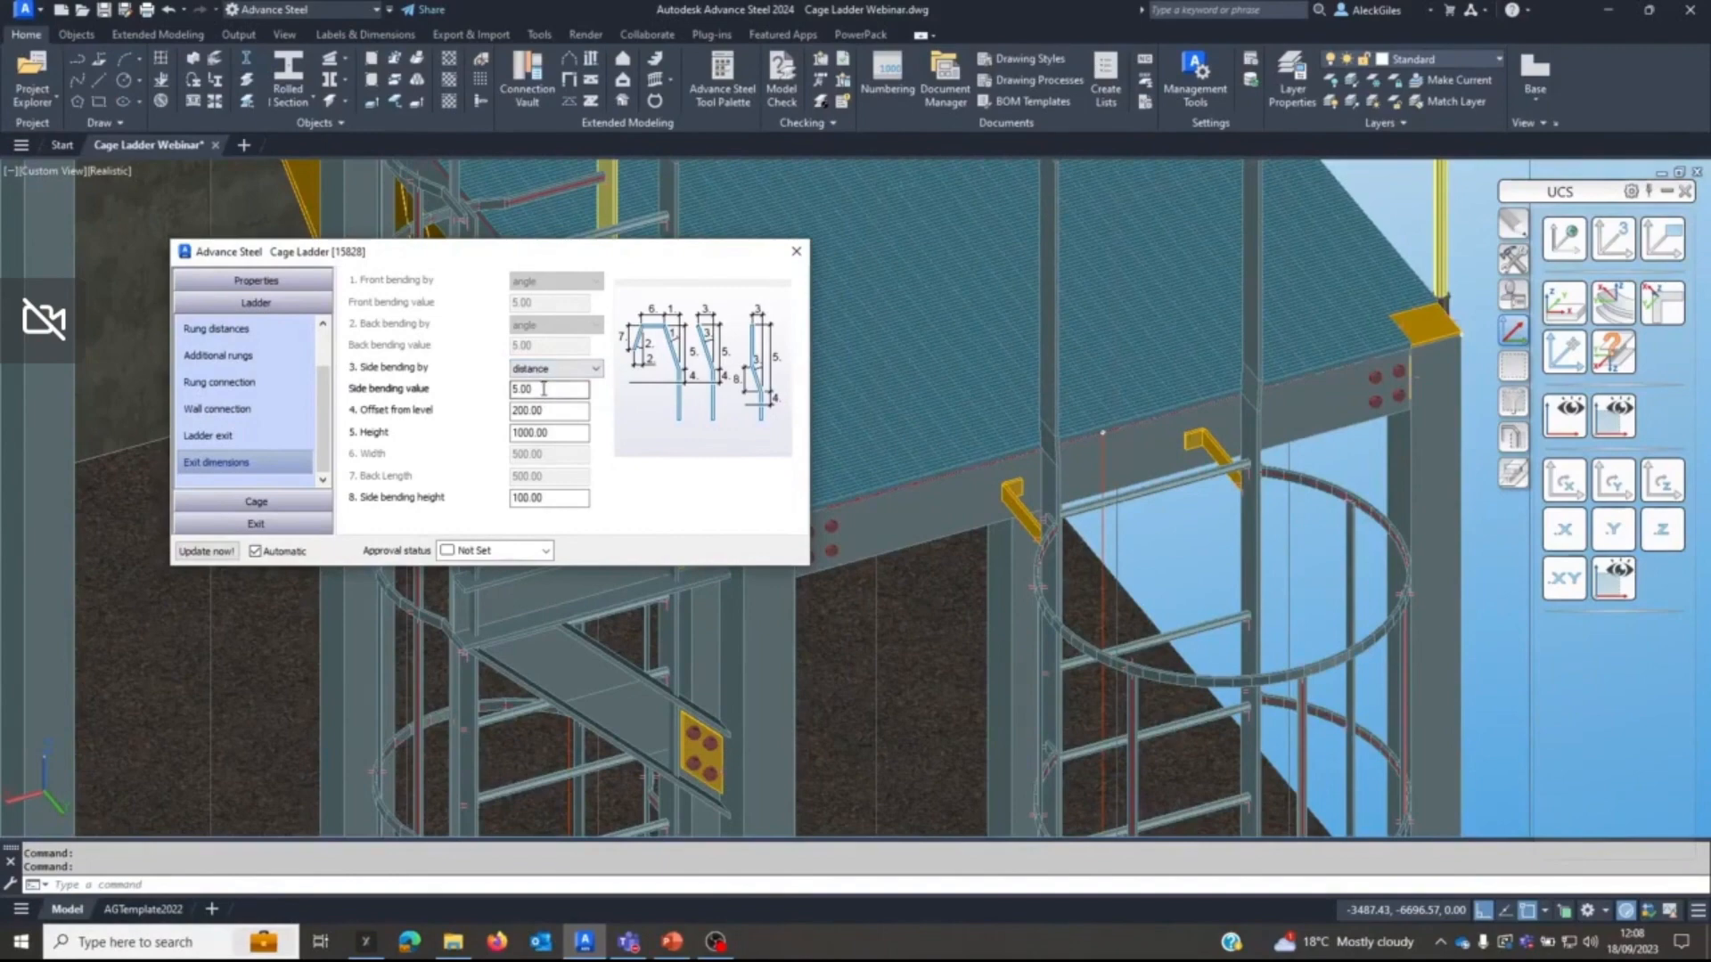
double_click(543, 390)
type("100")
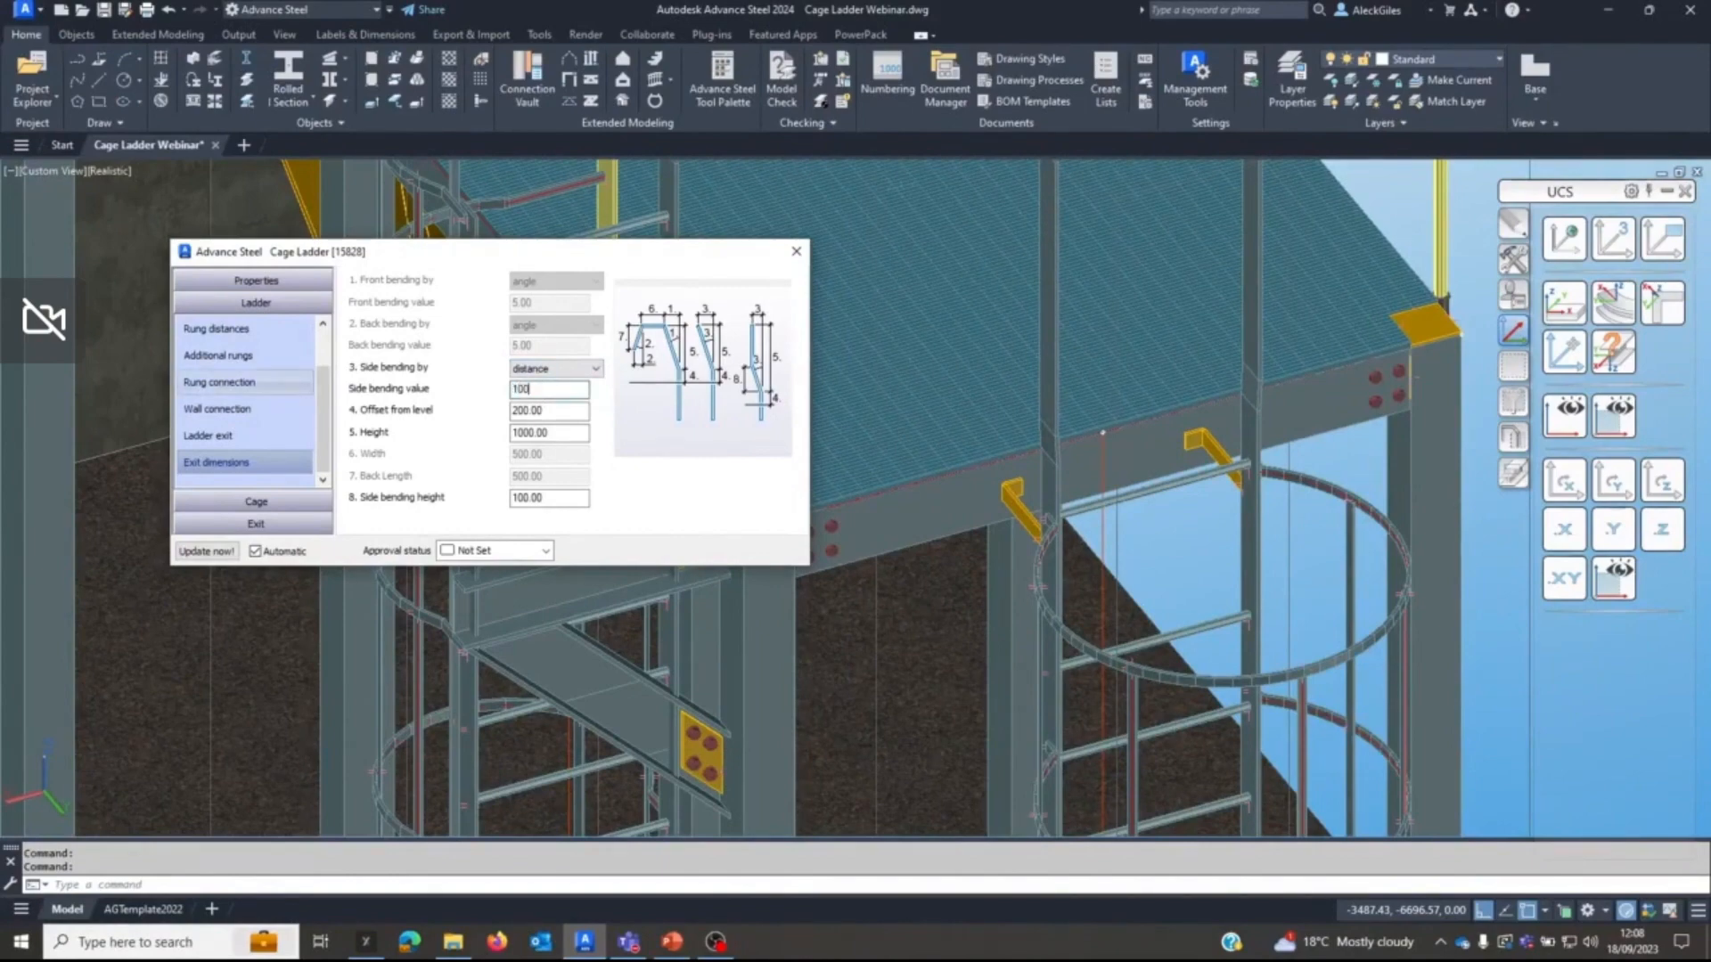
key("Return")
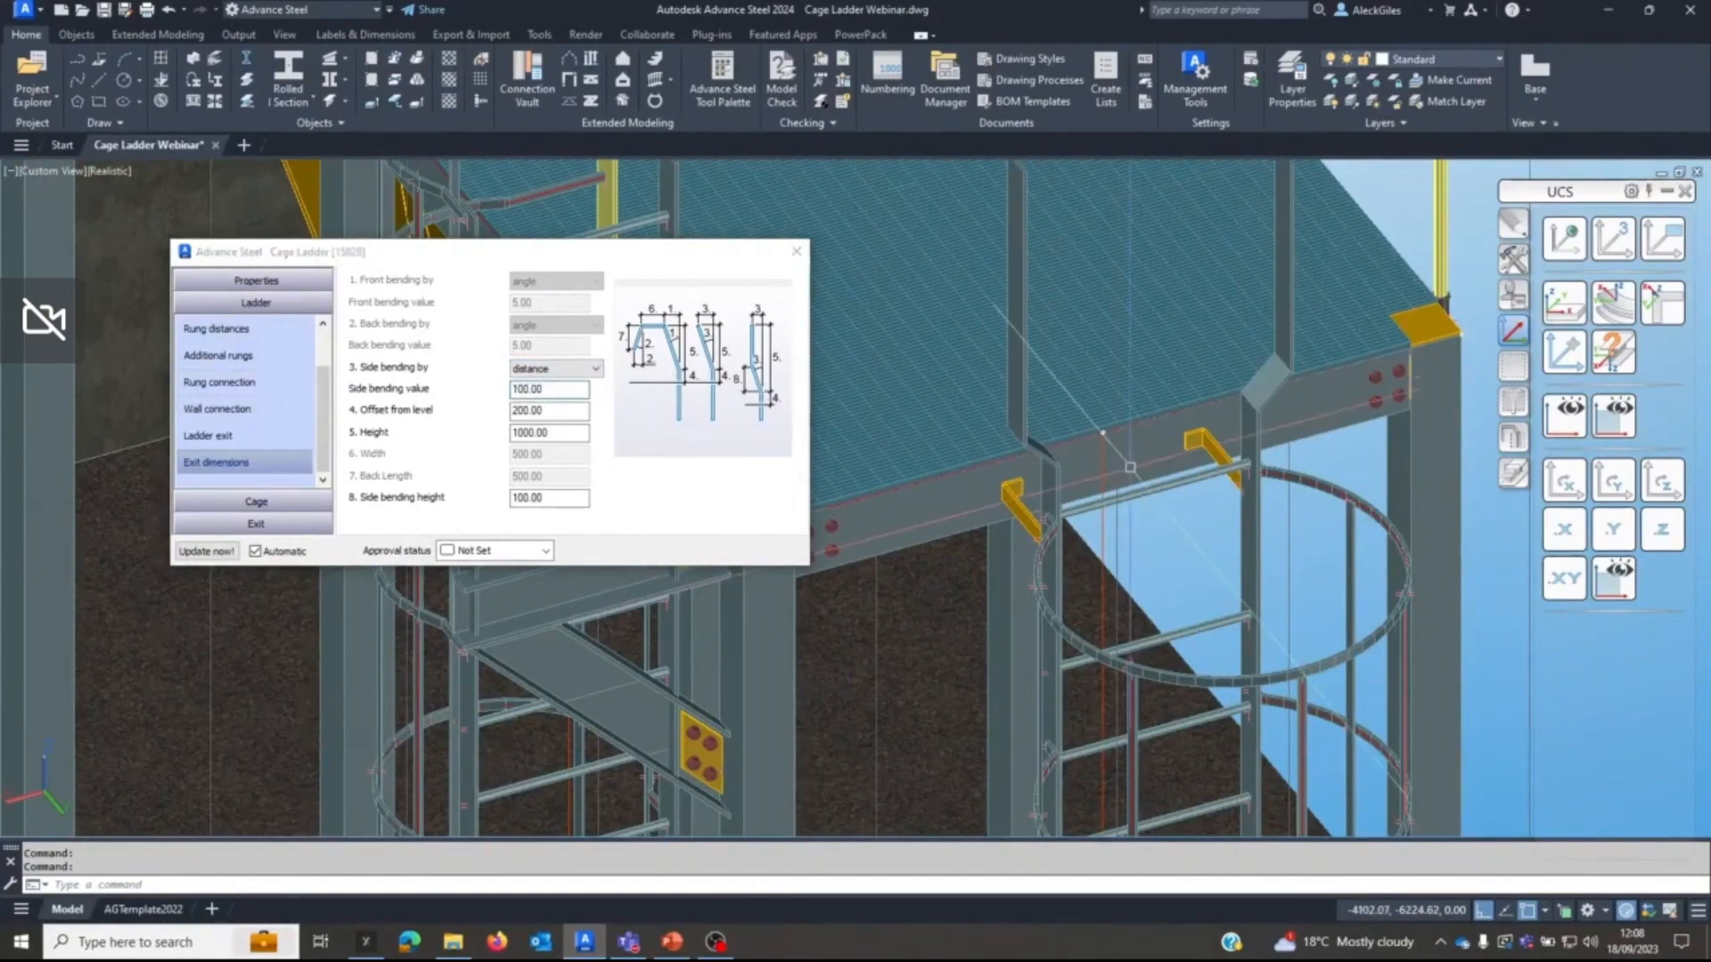
Set the front-exit ladder's exit offset from level to 50 and its exit height to 1150.
middle_click_drag(1058, 396, 1023, 544)
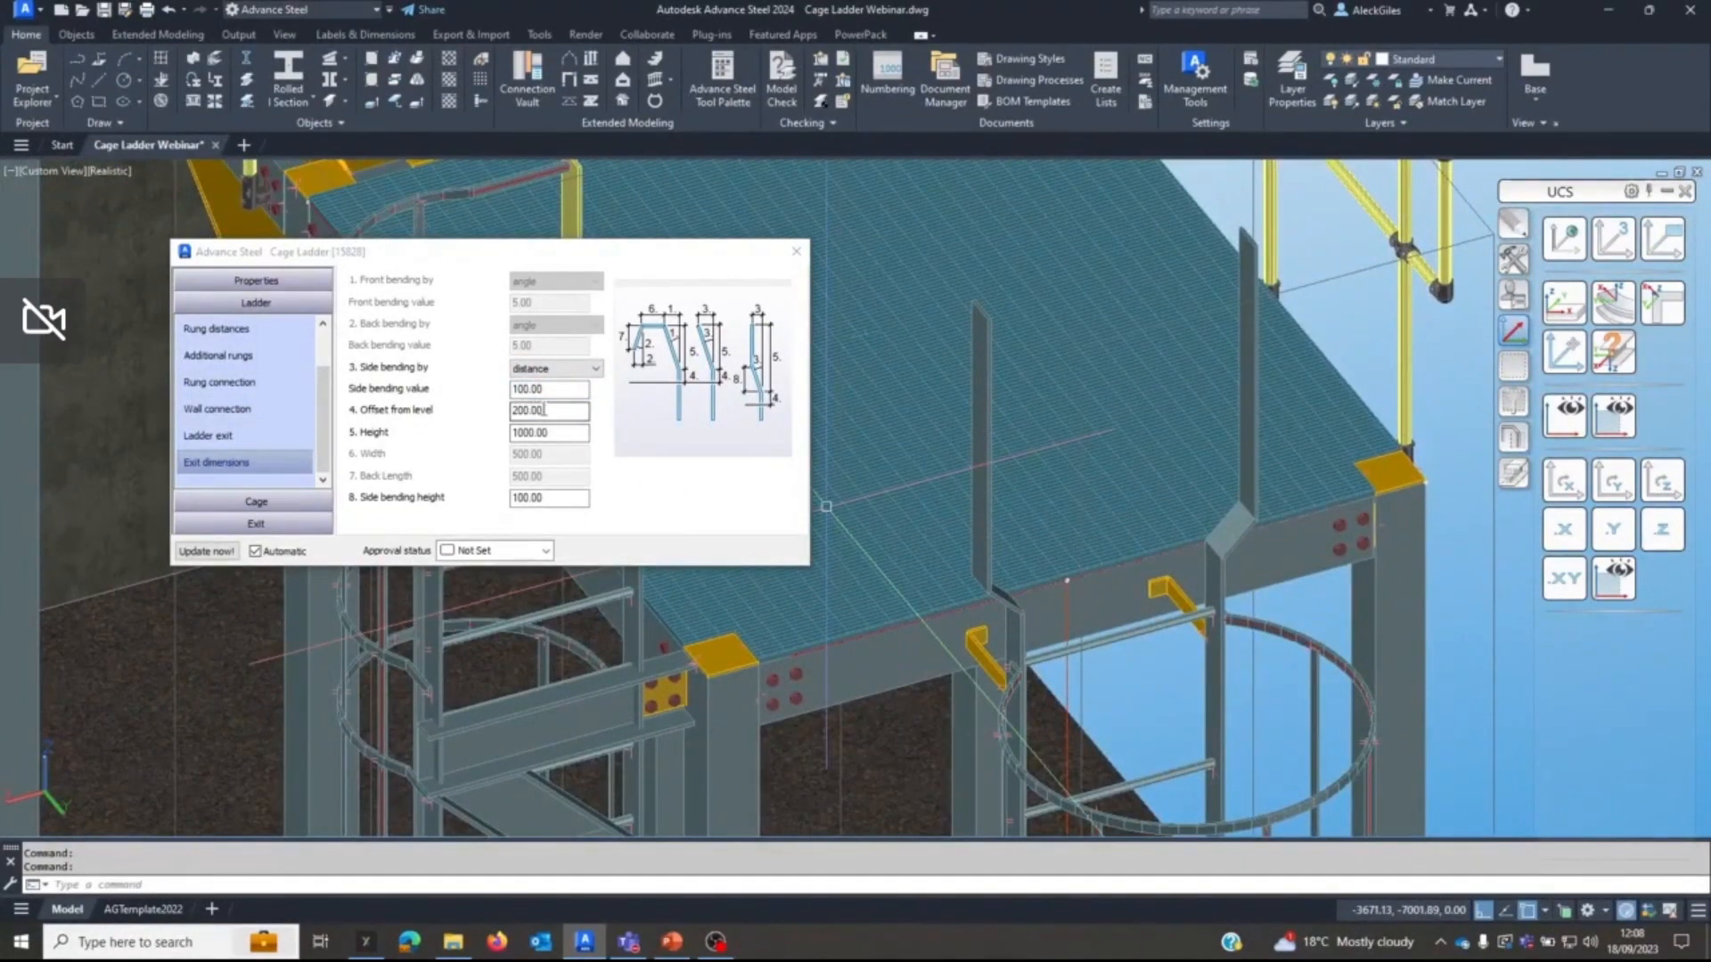
left_click(407, 415)
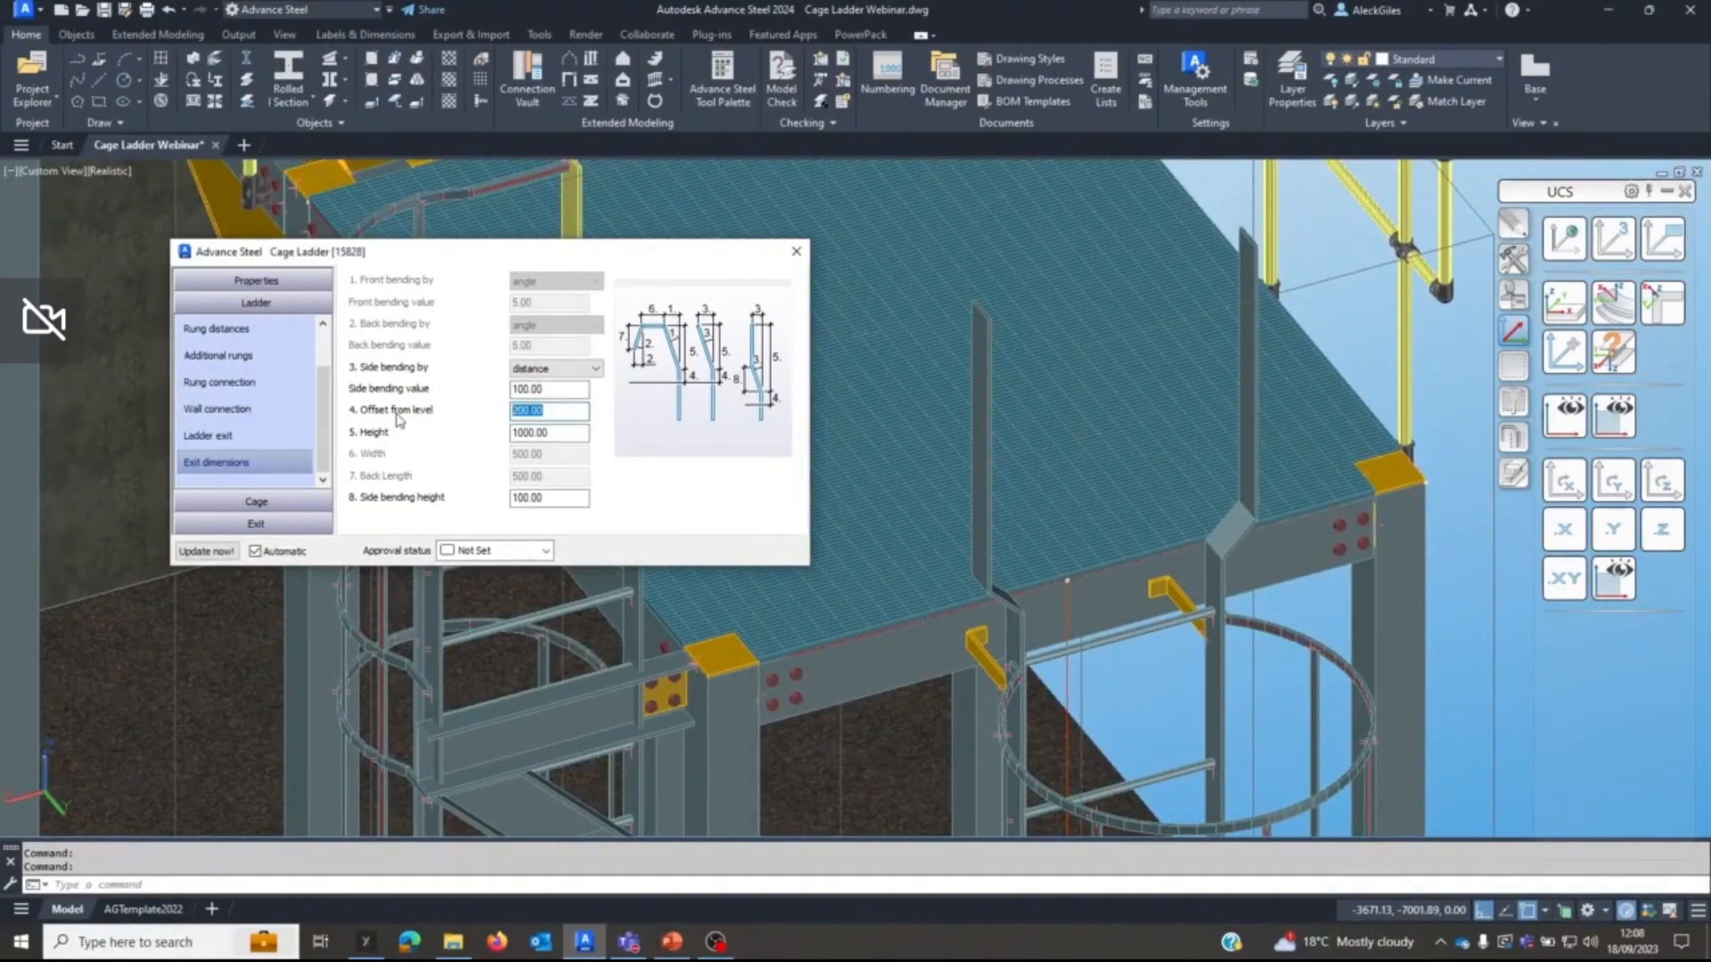
type("50")
key("Return")
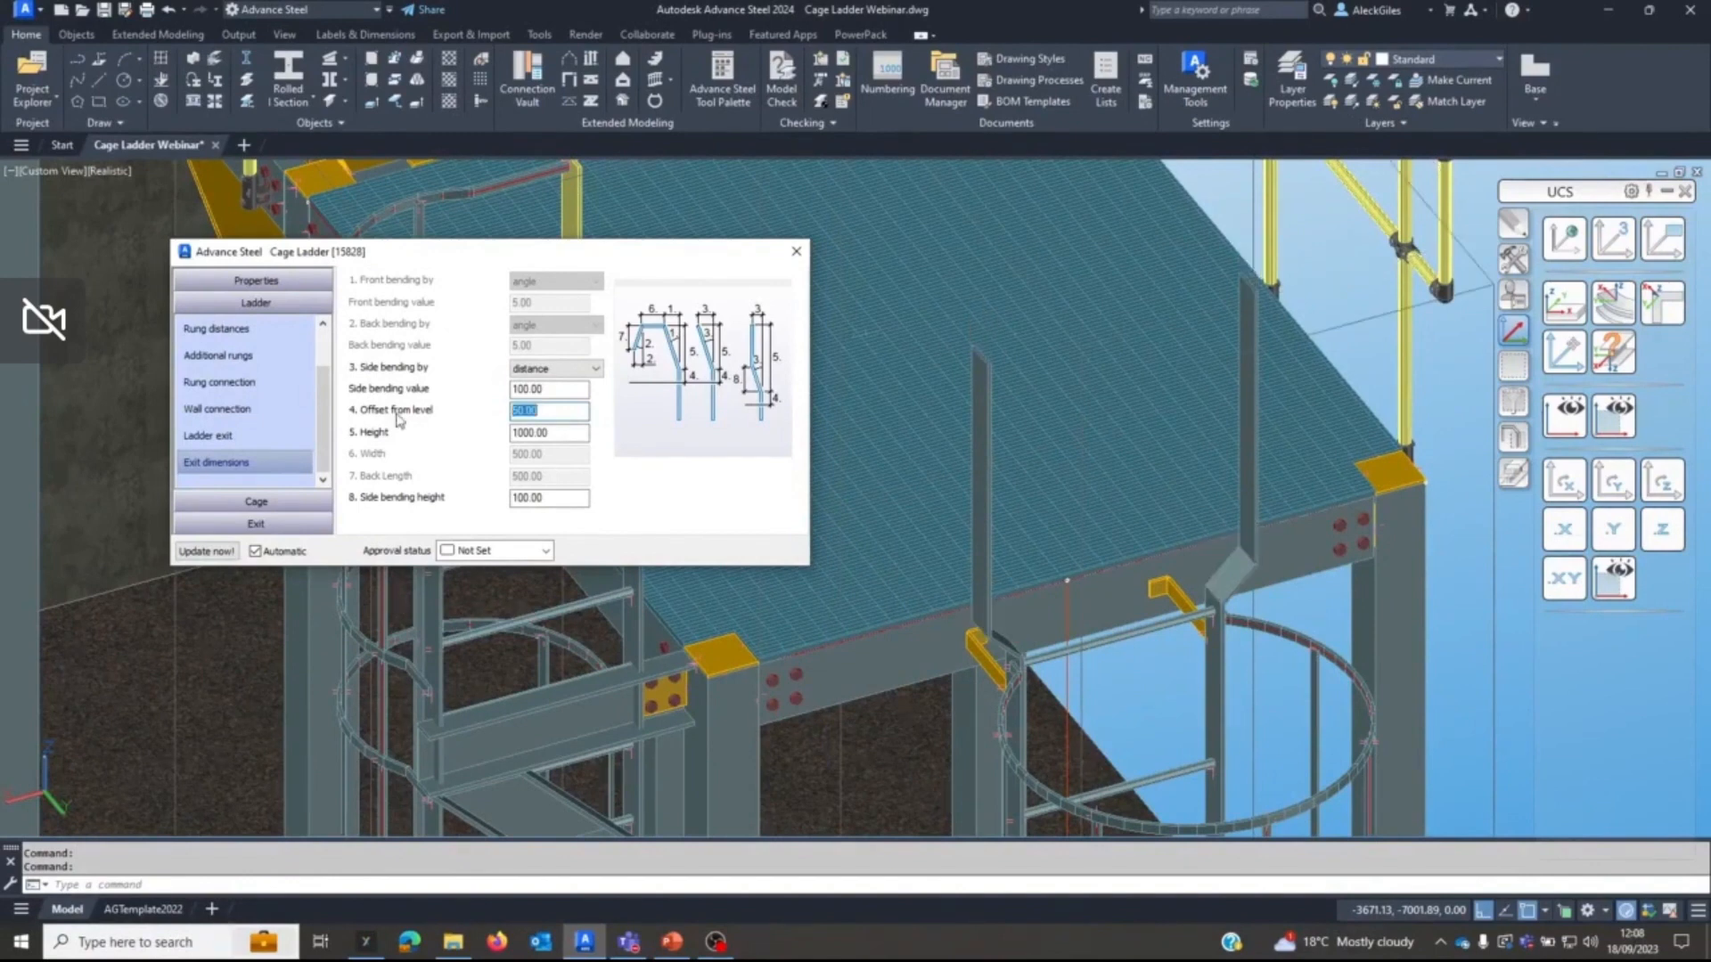
left_click_drag(552, 432, 535, 432)
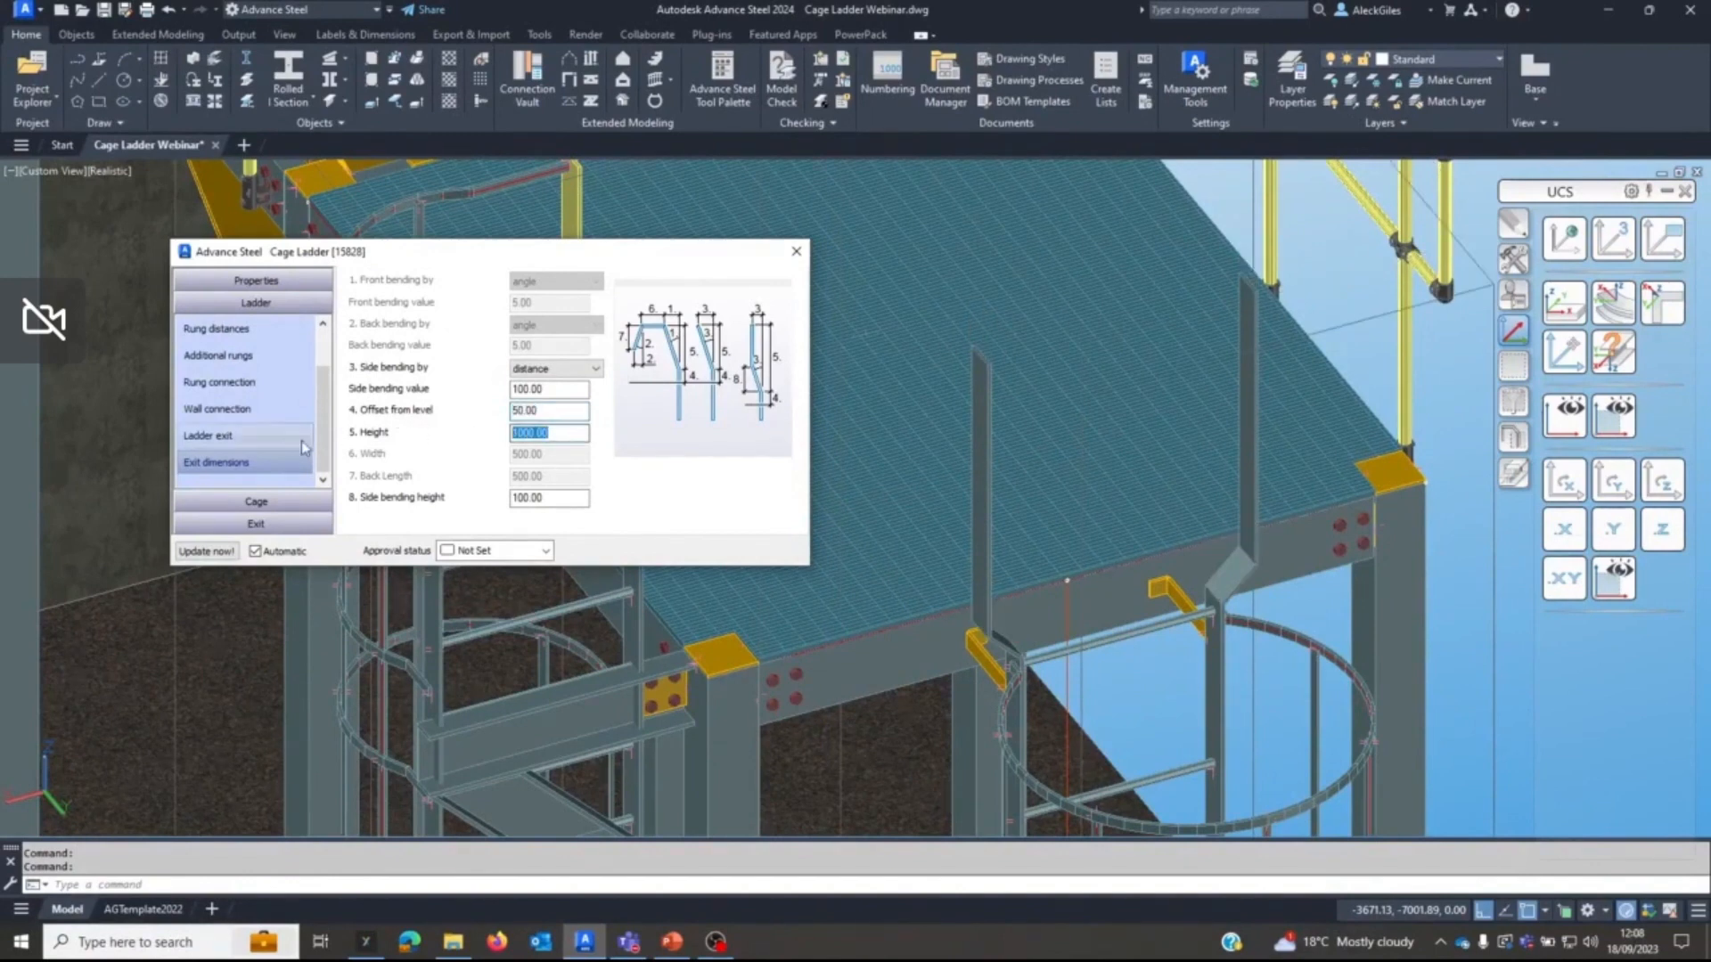
type("1150")
key("Return")
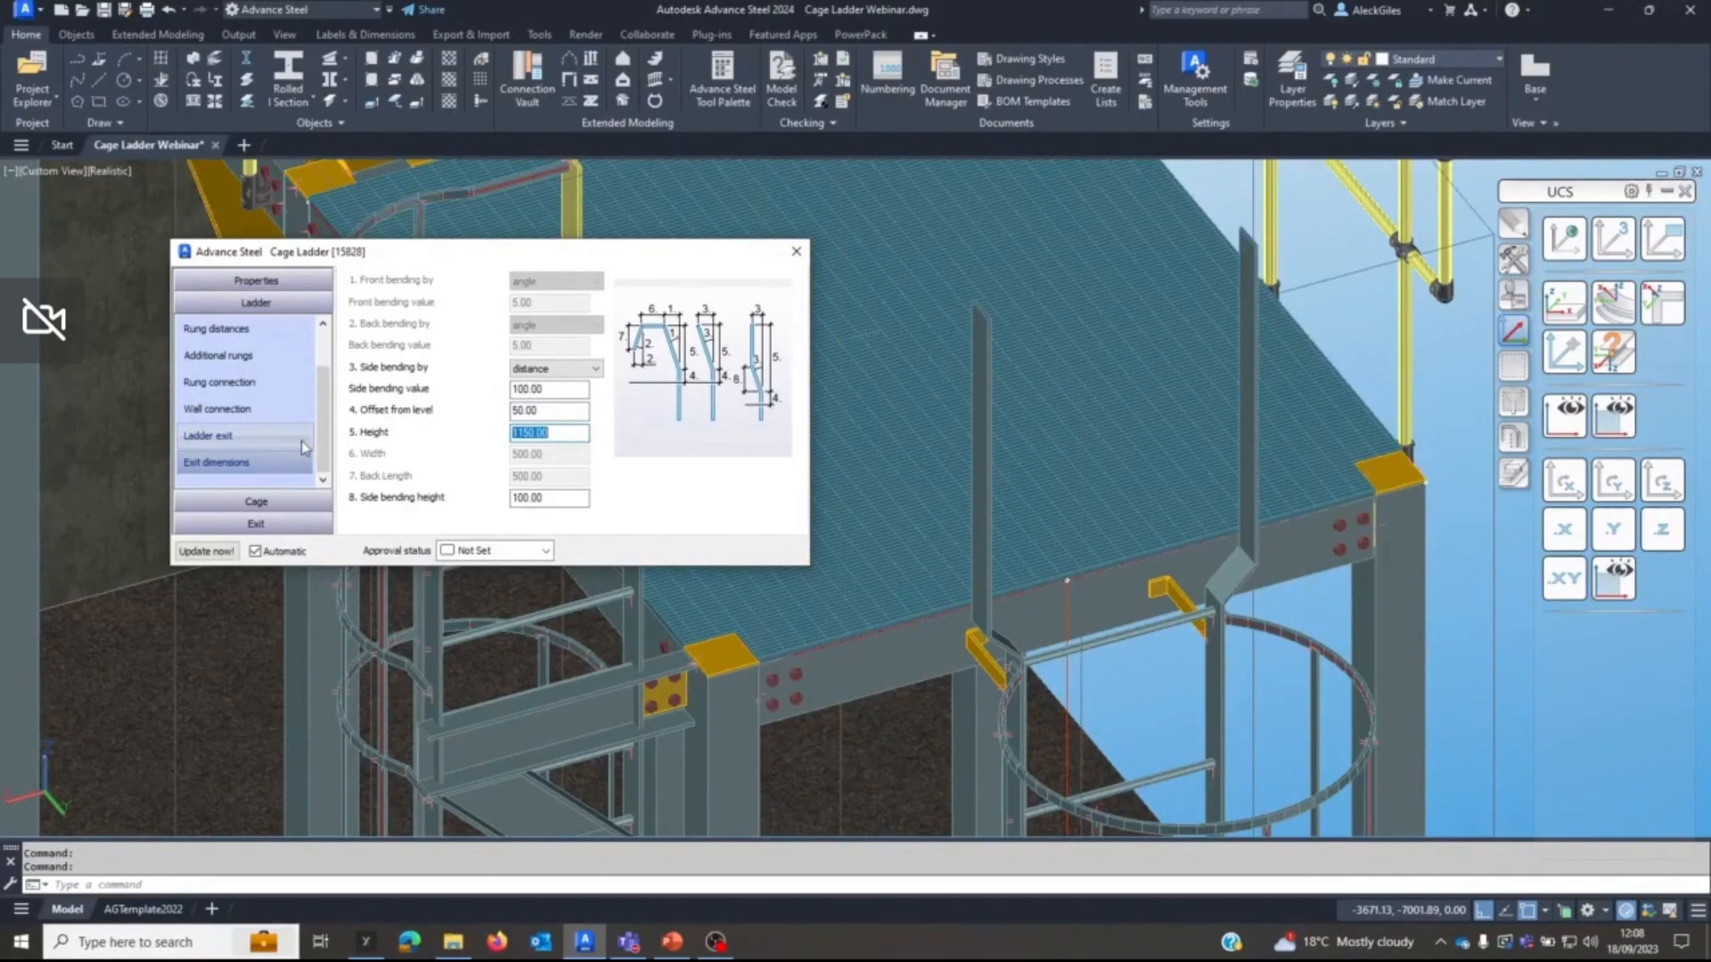
left_click(798, 260)
scroll(898, 493, "down", 5)
middle_click_drag(902, 499, 836, 297)
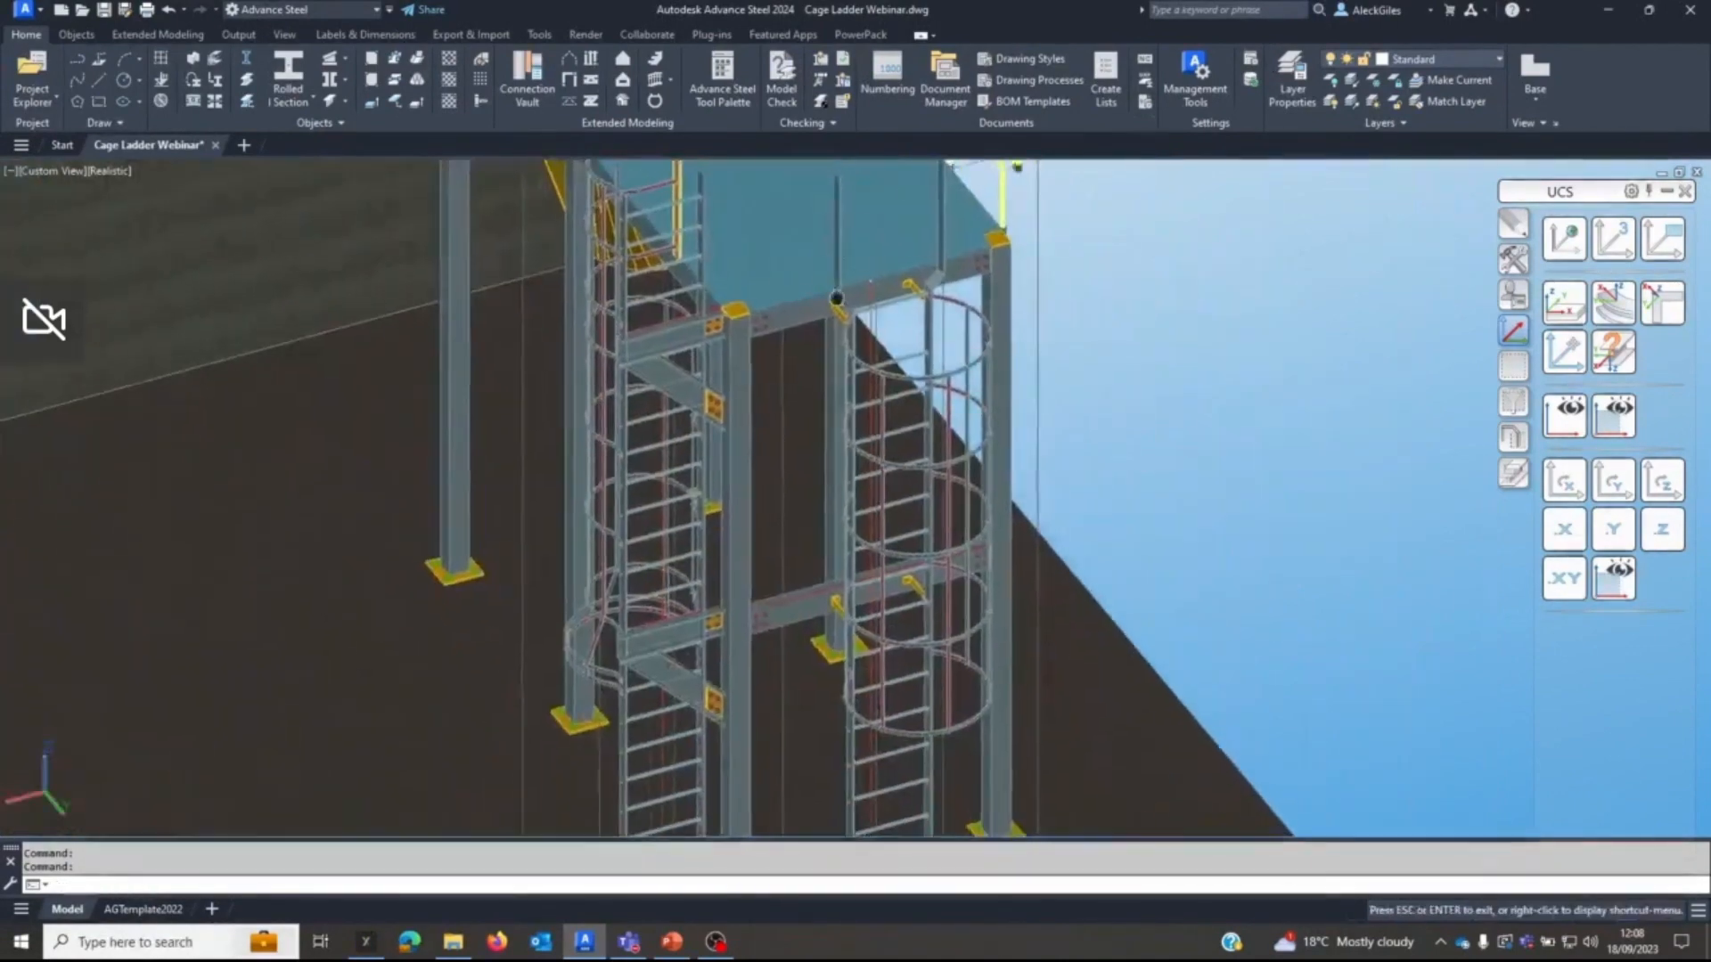
scroll(836, 298, "down", 3)
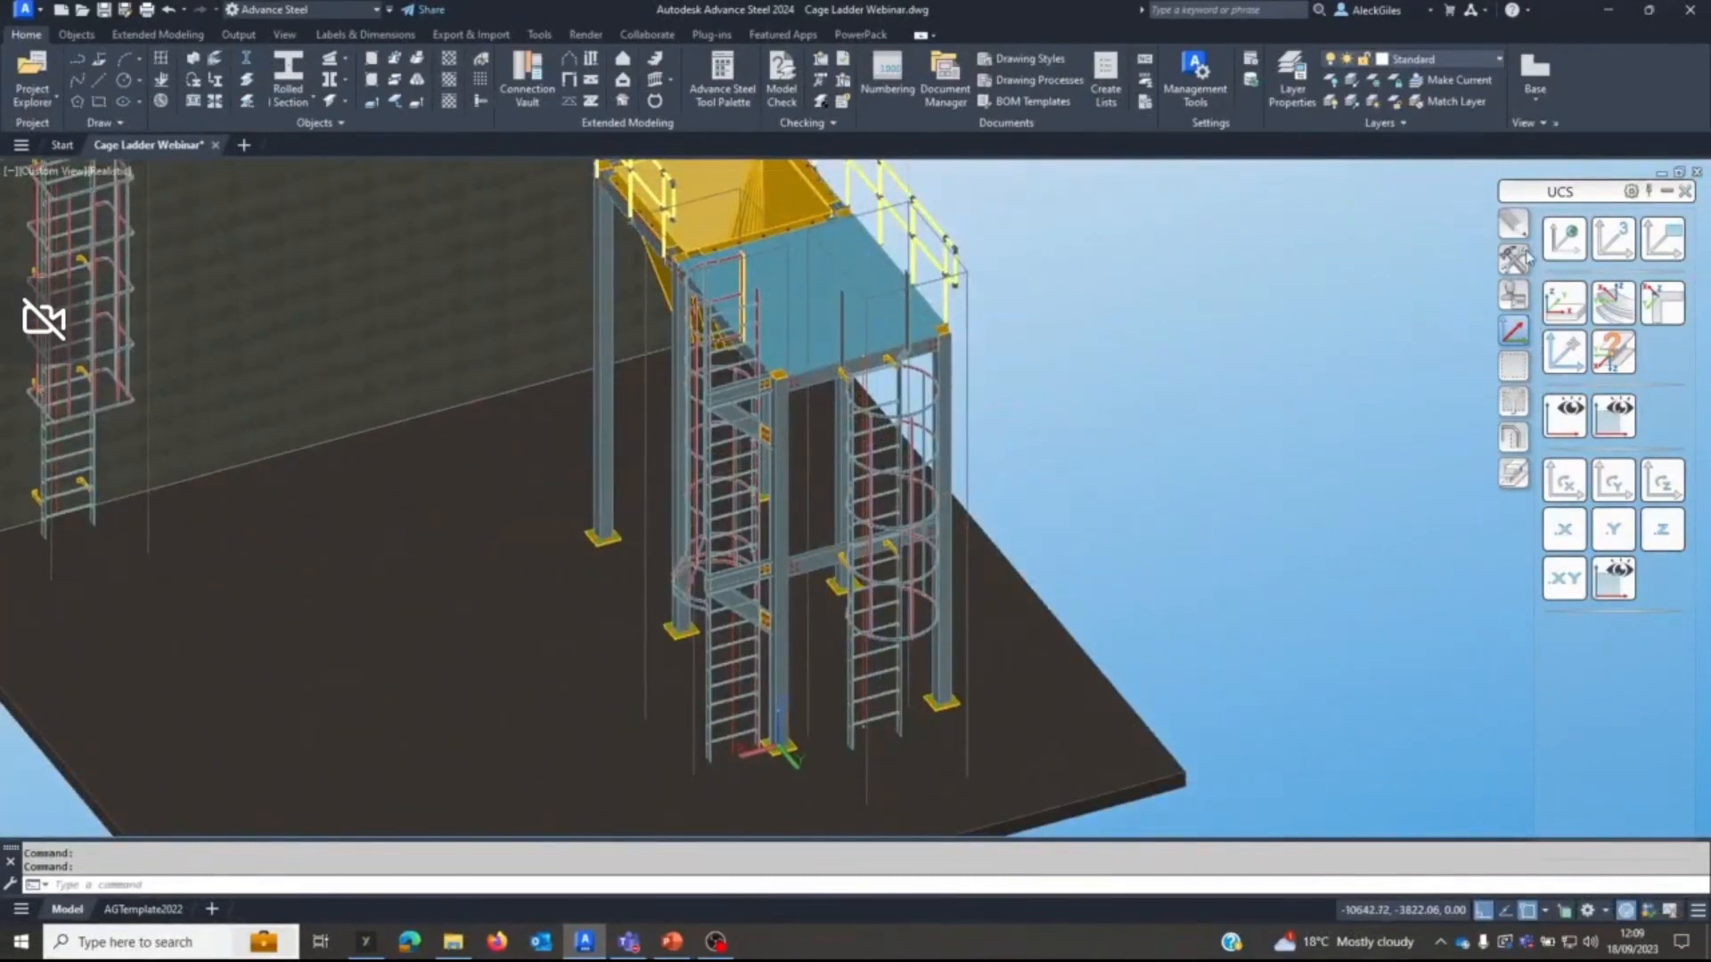
left_click(1513, 260)
left_click(1564, 465)
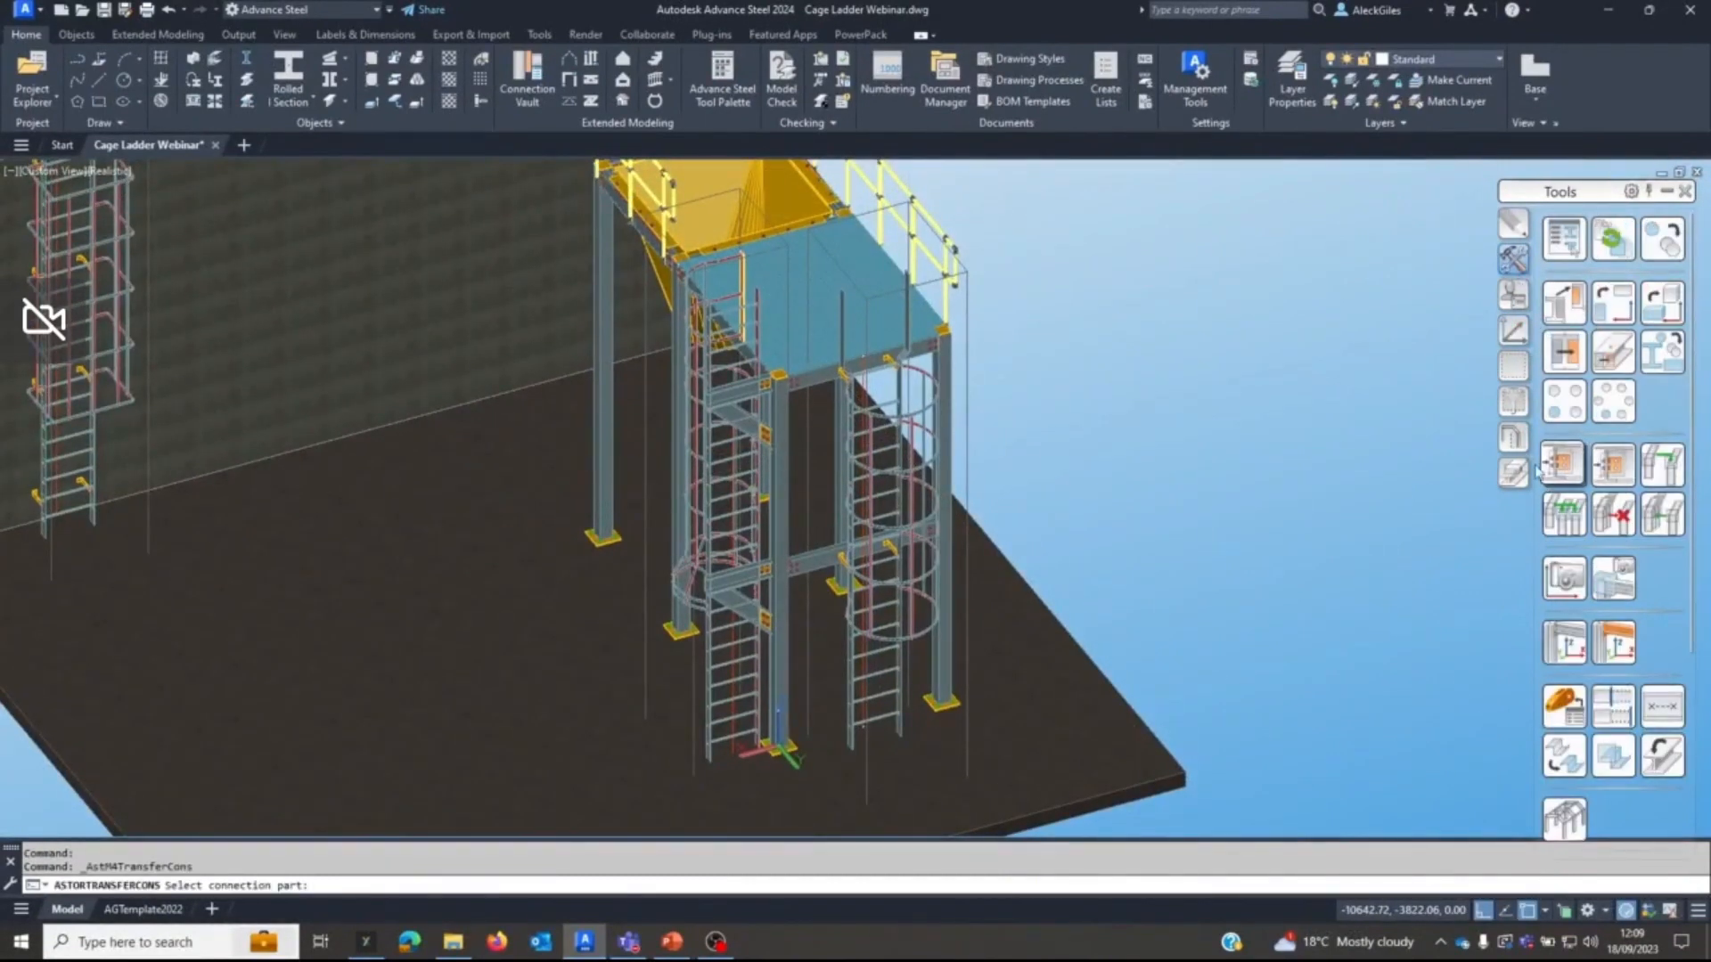
left_click(964, 404)
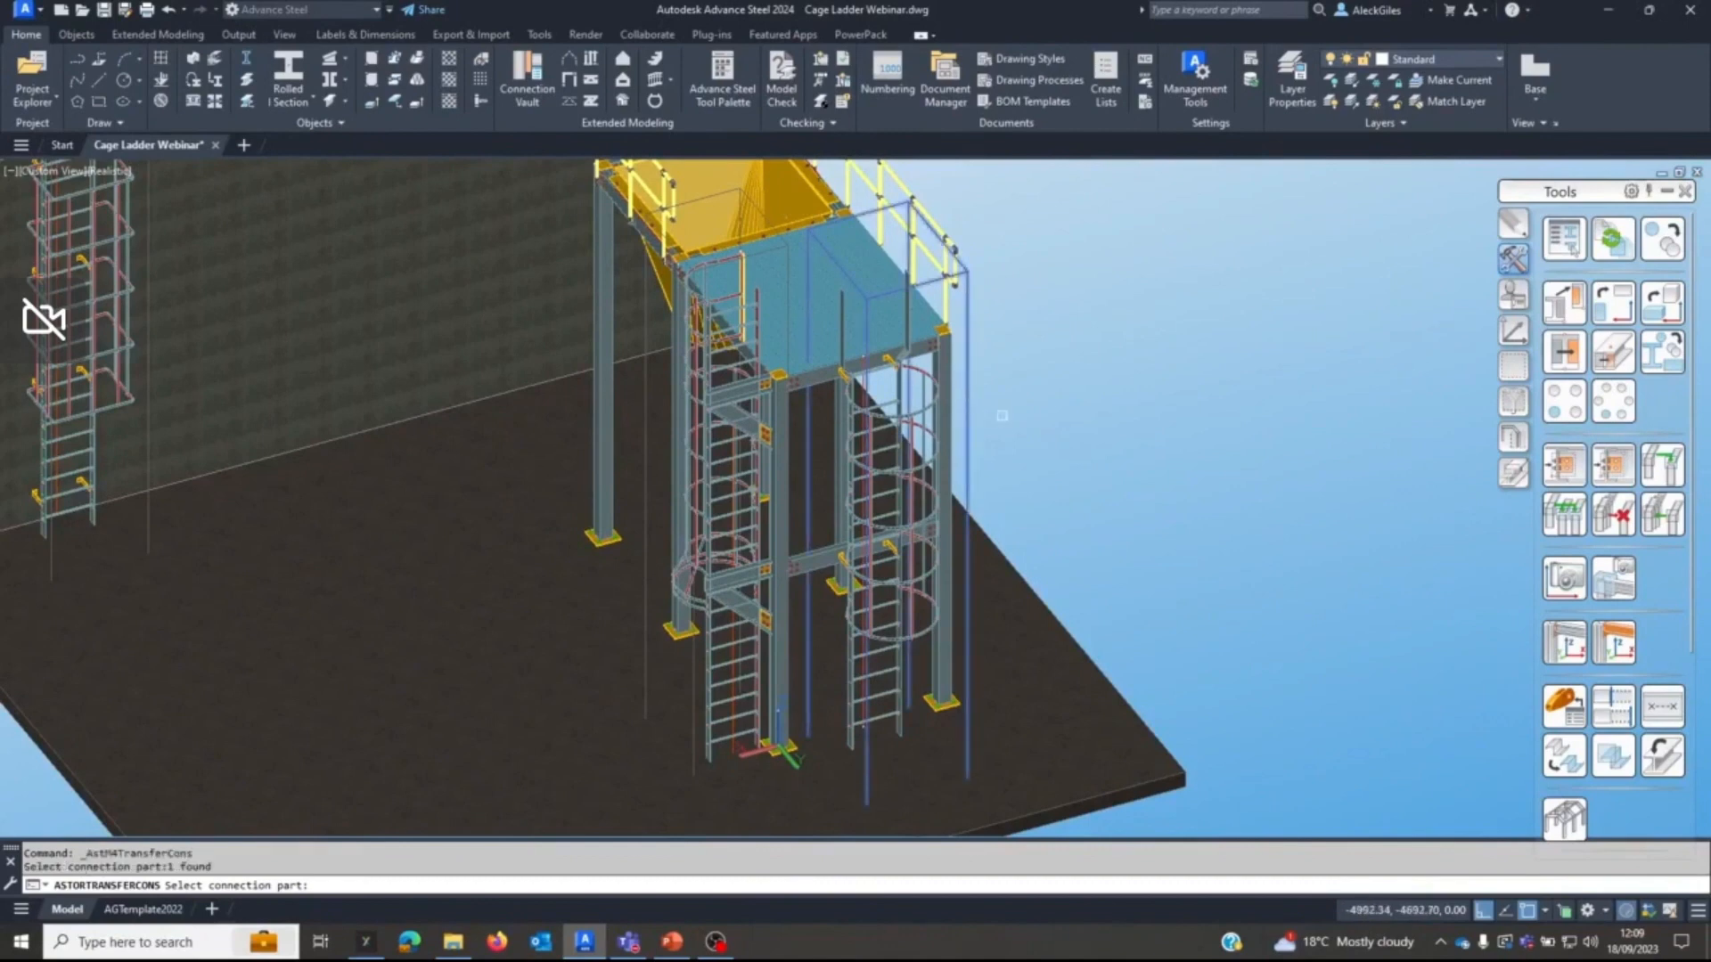
right_click(1016, 437)
left_click(1024, 448)
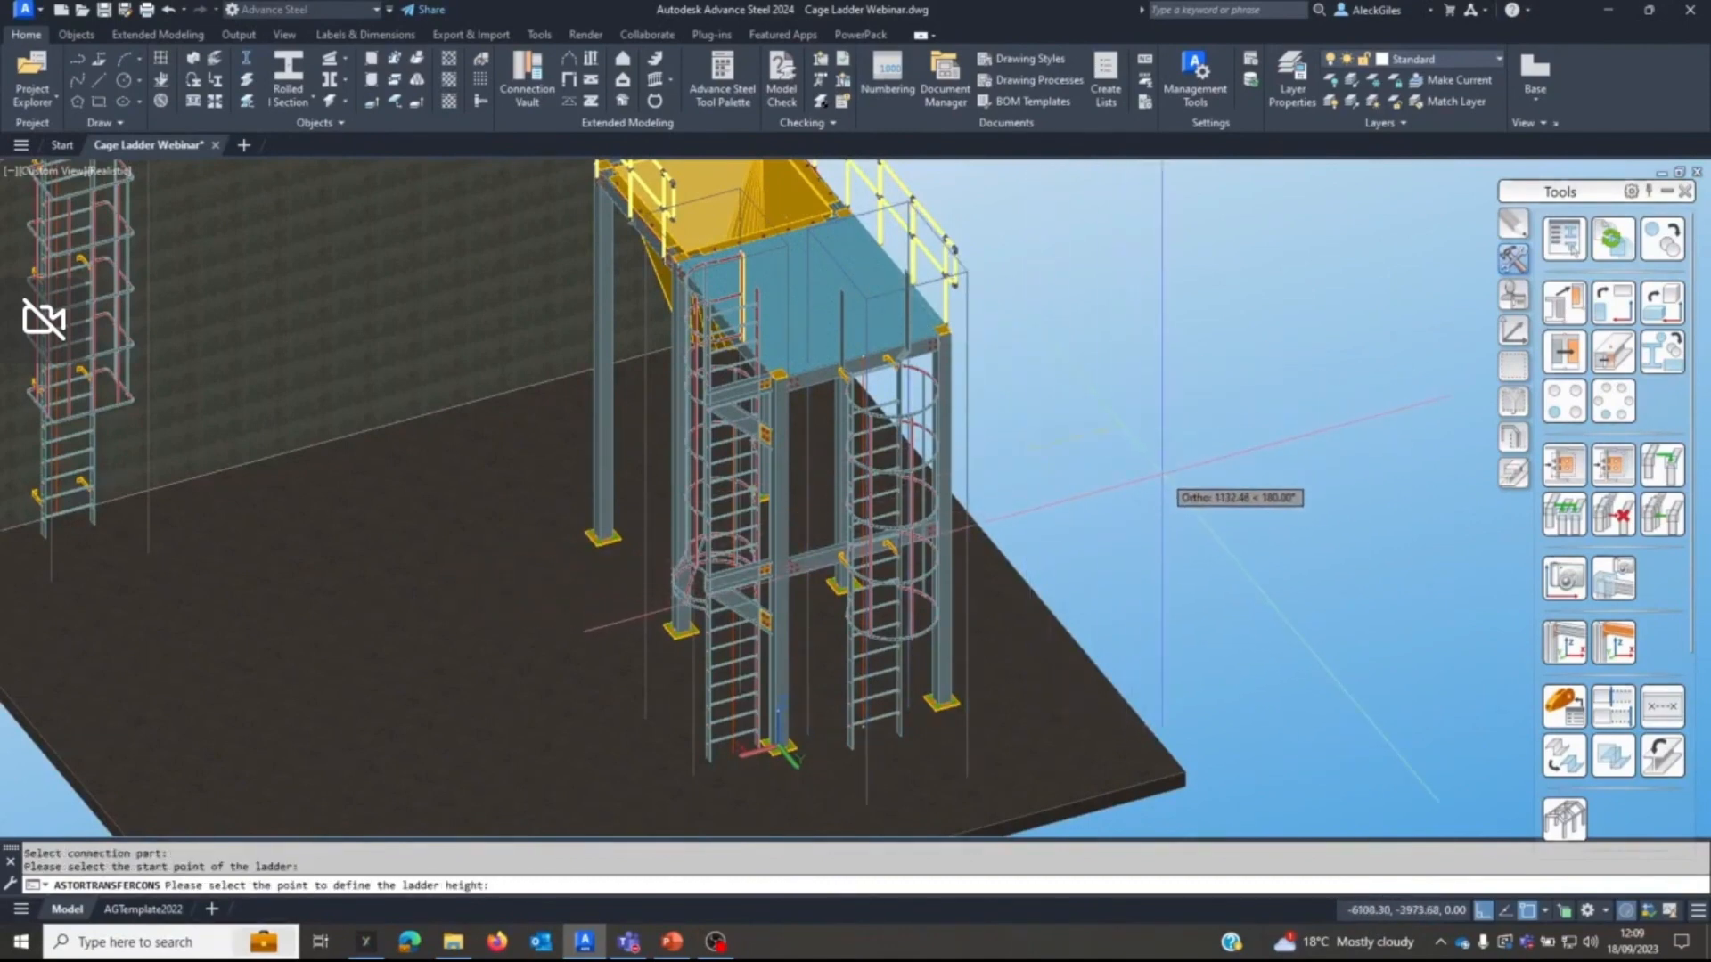
key("Escape")
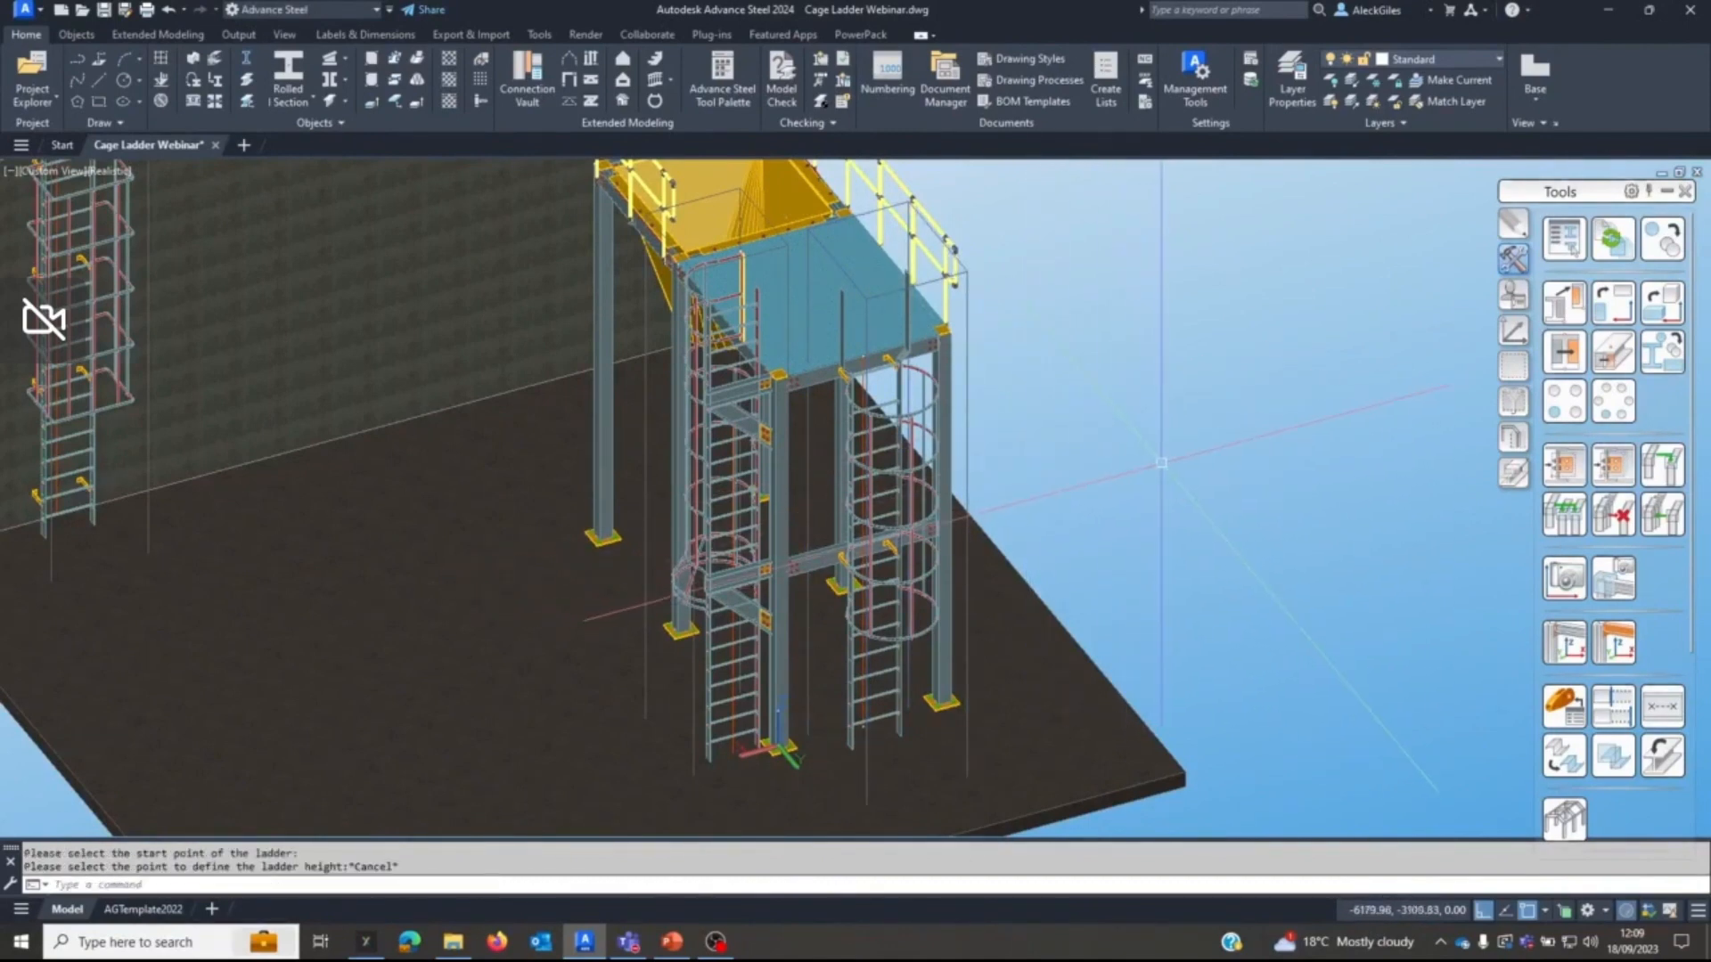
Create a copy of the front-exit cage ladder in the open space beside the platform by transferring its connection properties.
left_click(1564, 465)
left_click(966, 492)
right_click(1105, 497)
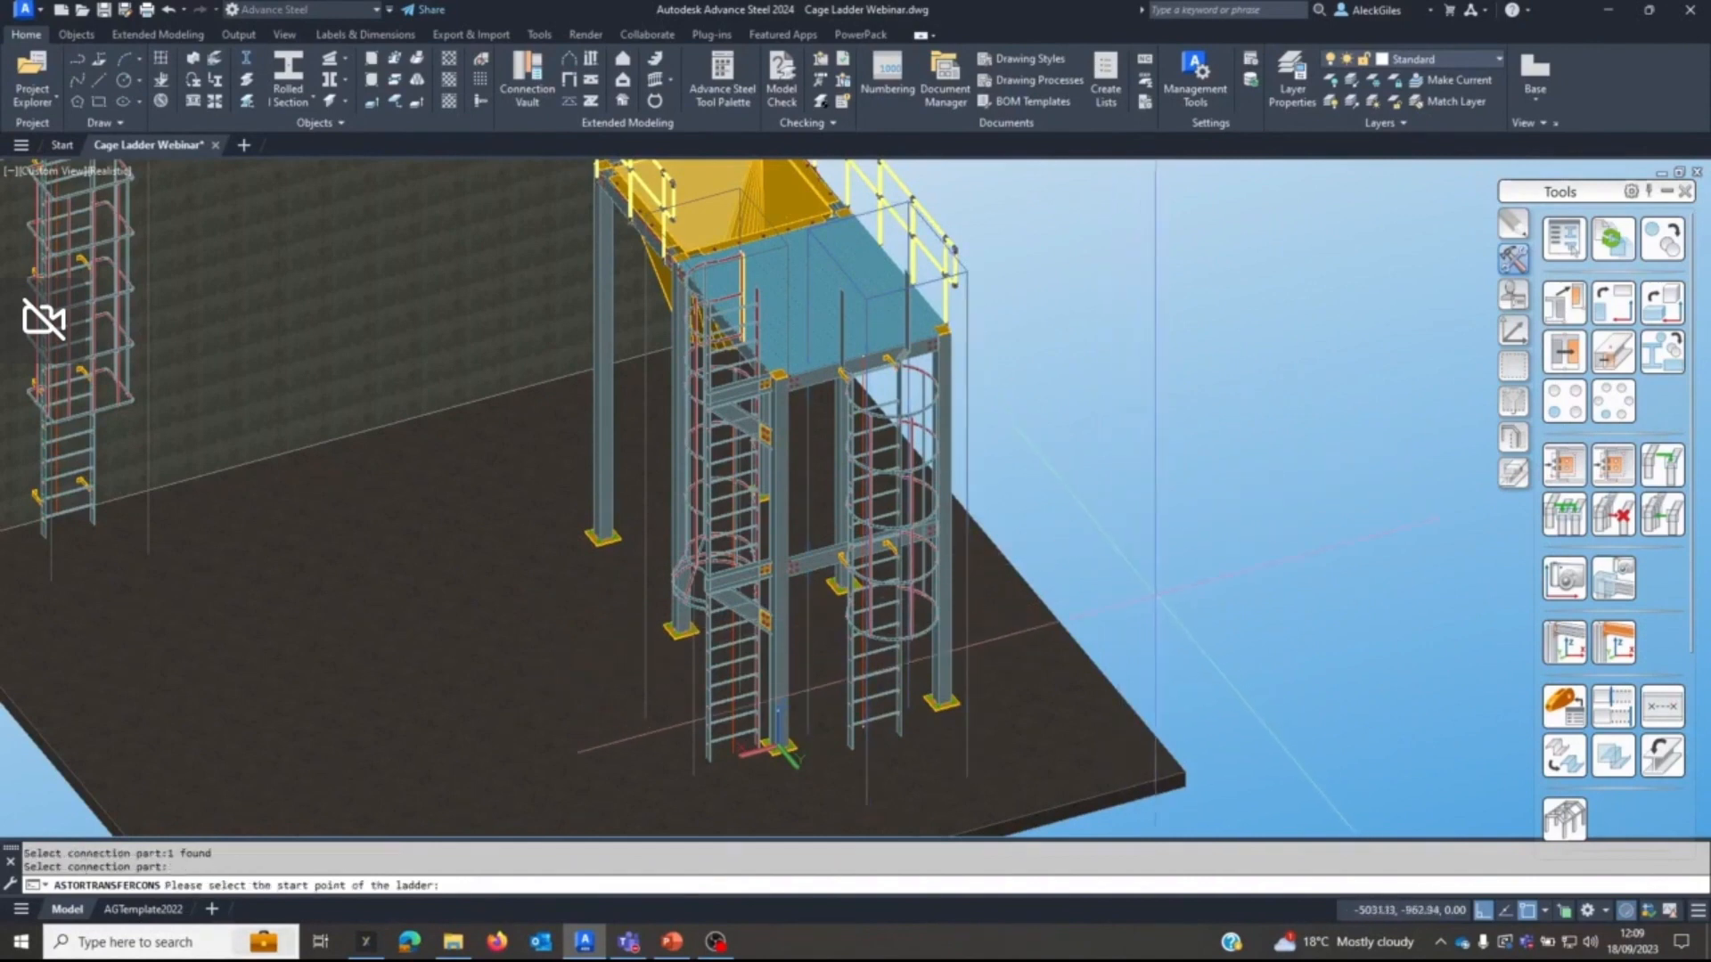
left_click(1223, 512)
left_click(1138, 408)
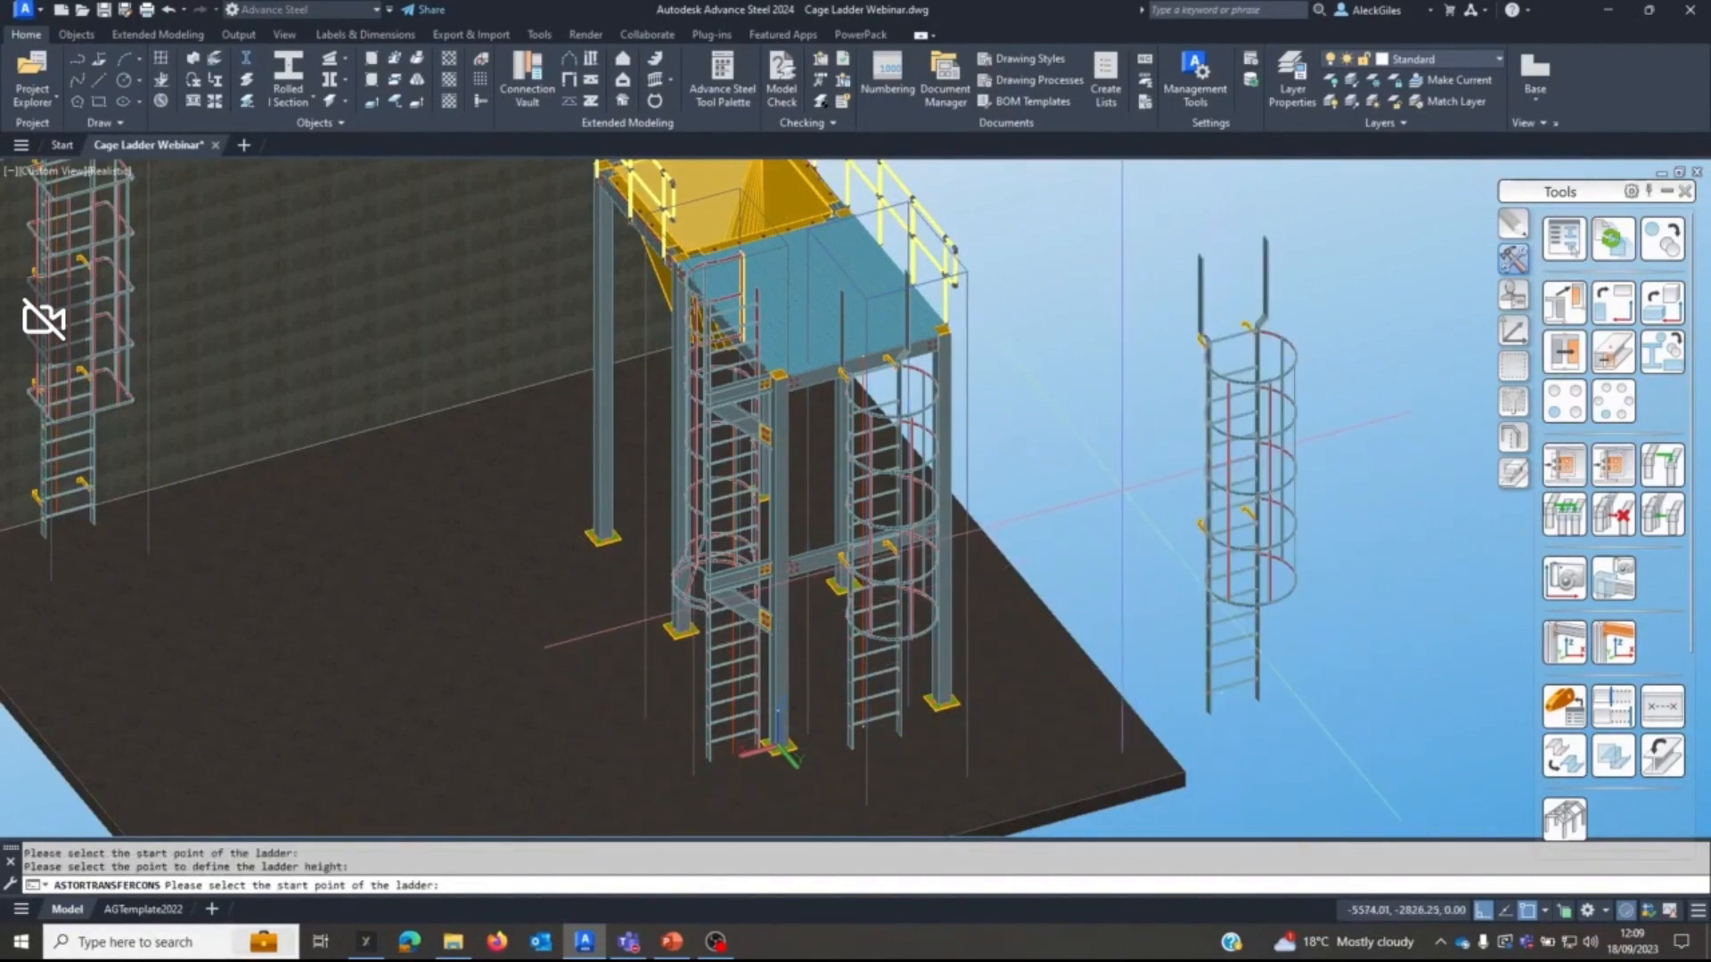
left_click(1085, 408)
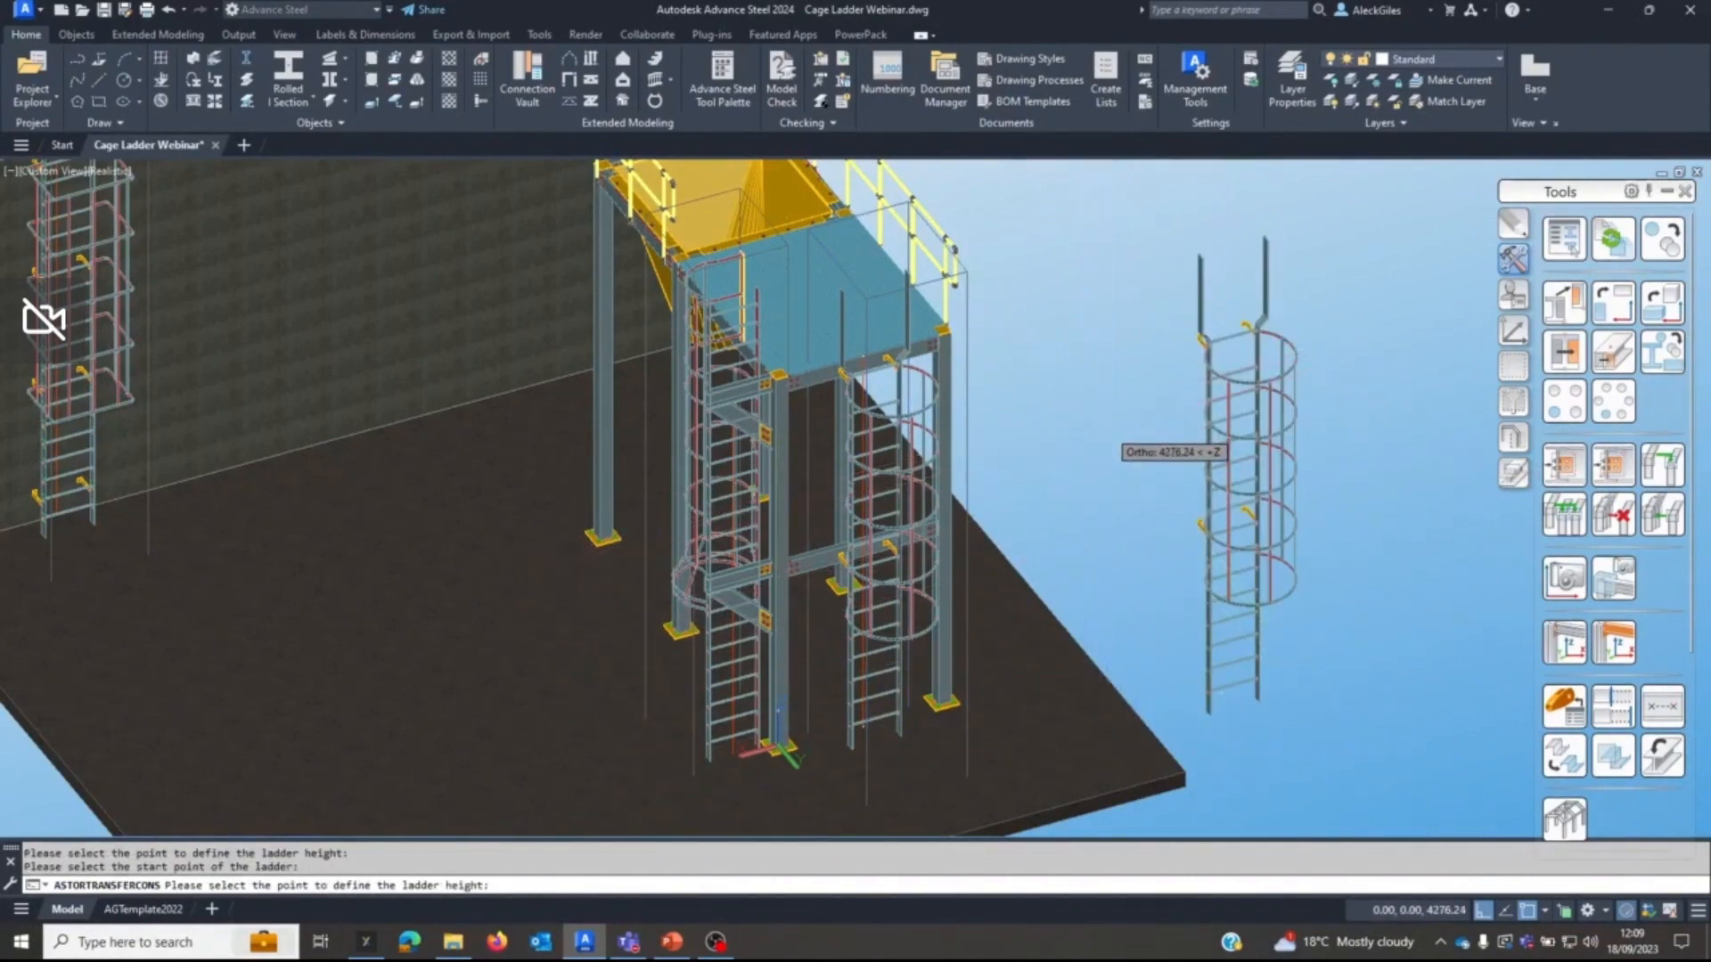
key("Escape")
key("Escape")
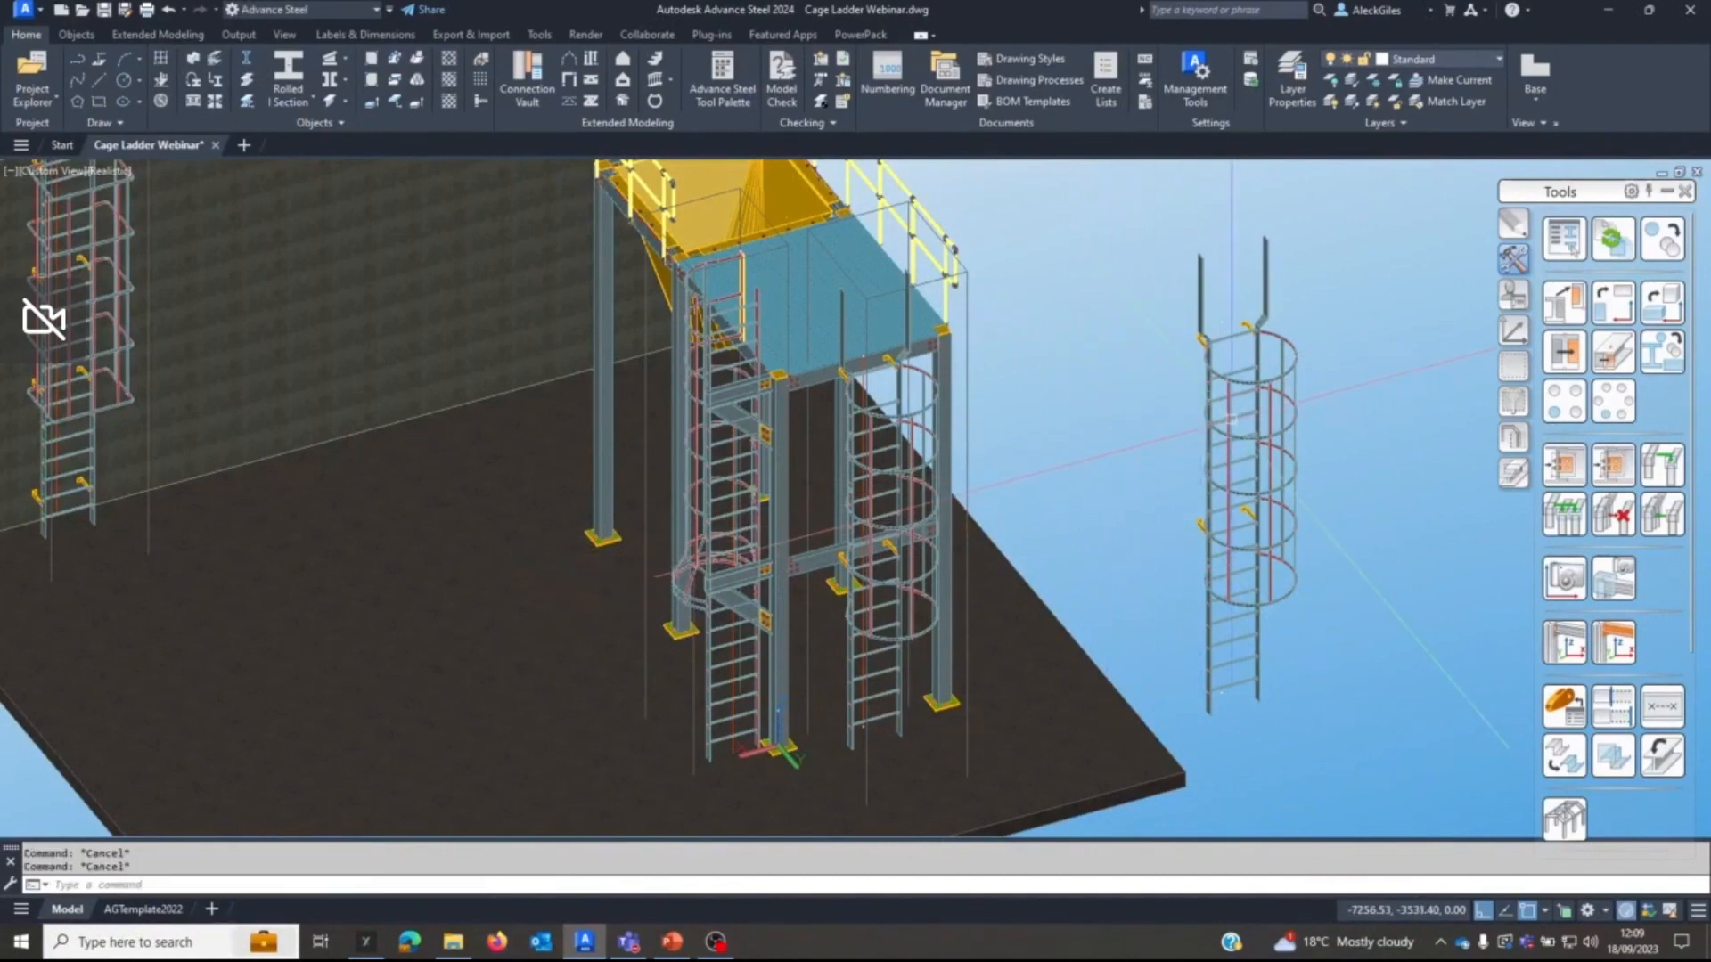
Set the width of the copied, freestanding cage ladder to 800.
left_click(1200, 304)
right_click(1098, 294)
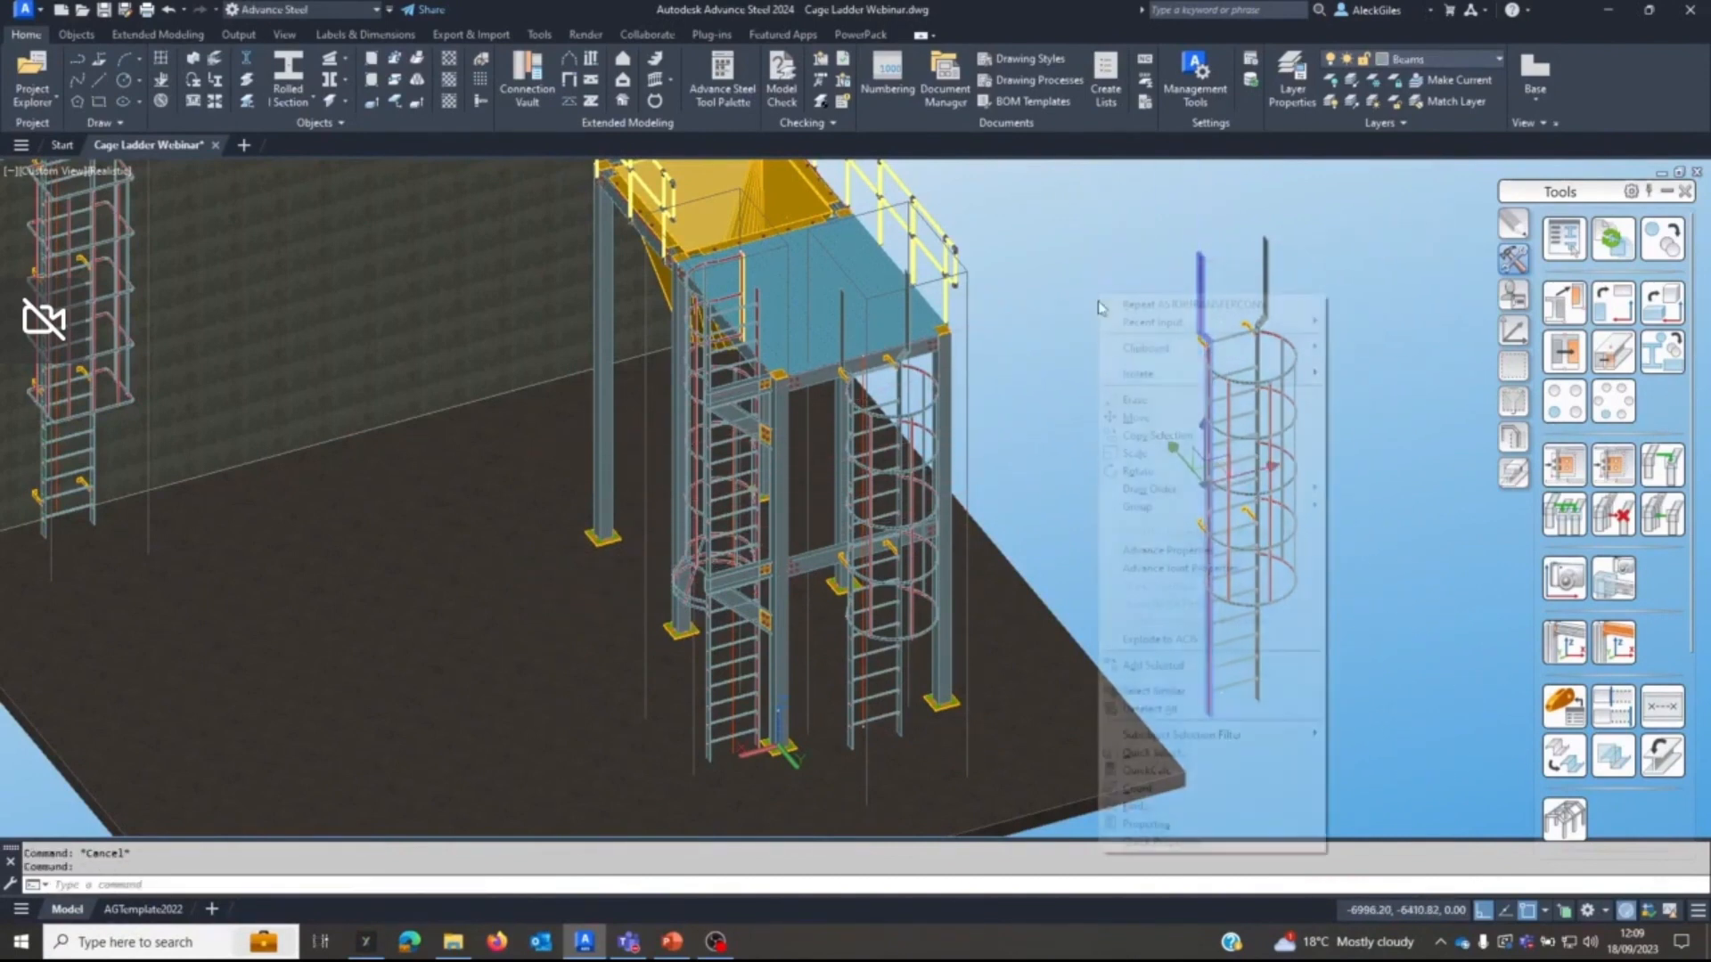
left_click(1142, 568)
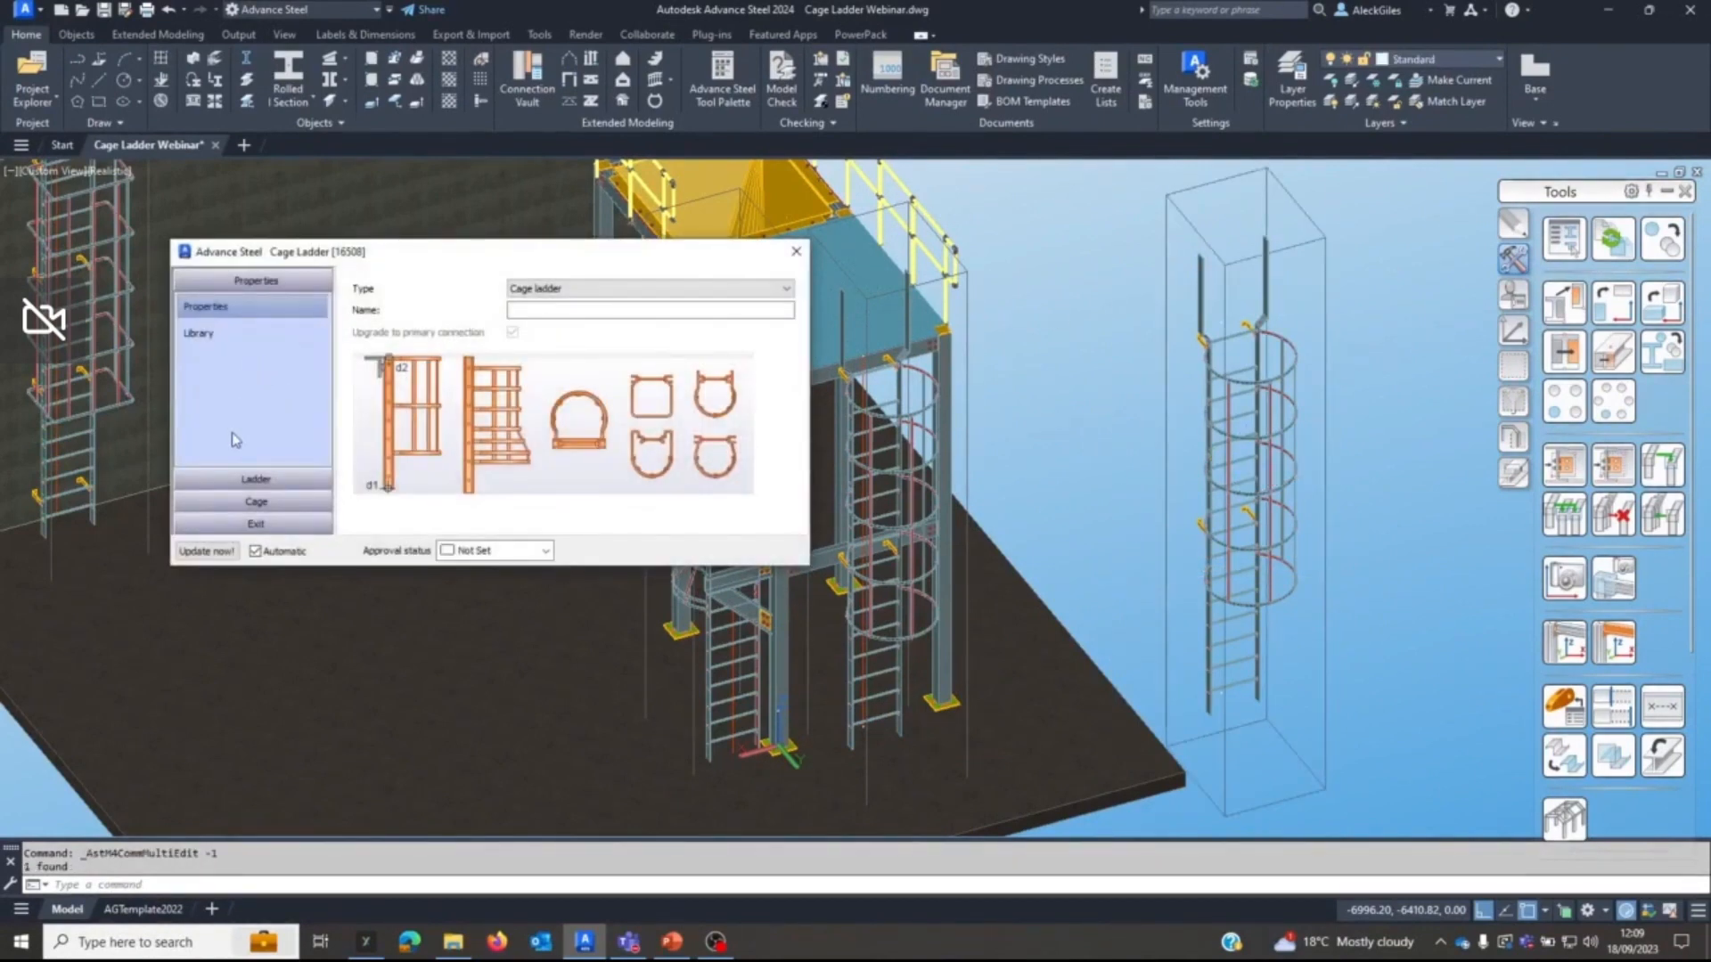
left_click(254, 480)
left_click(561, 345)
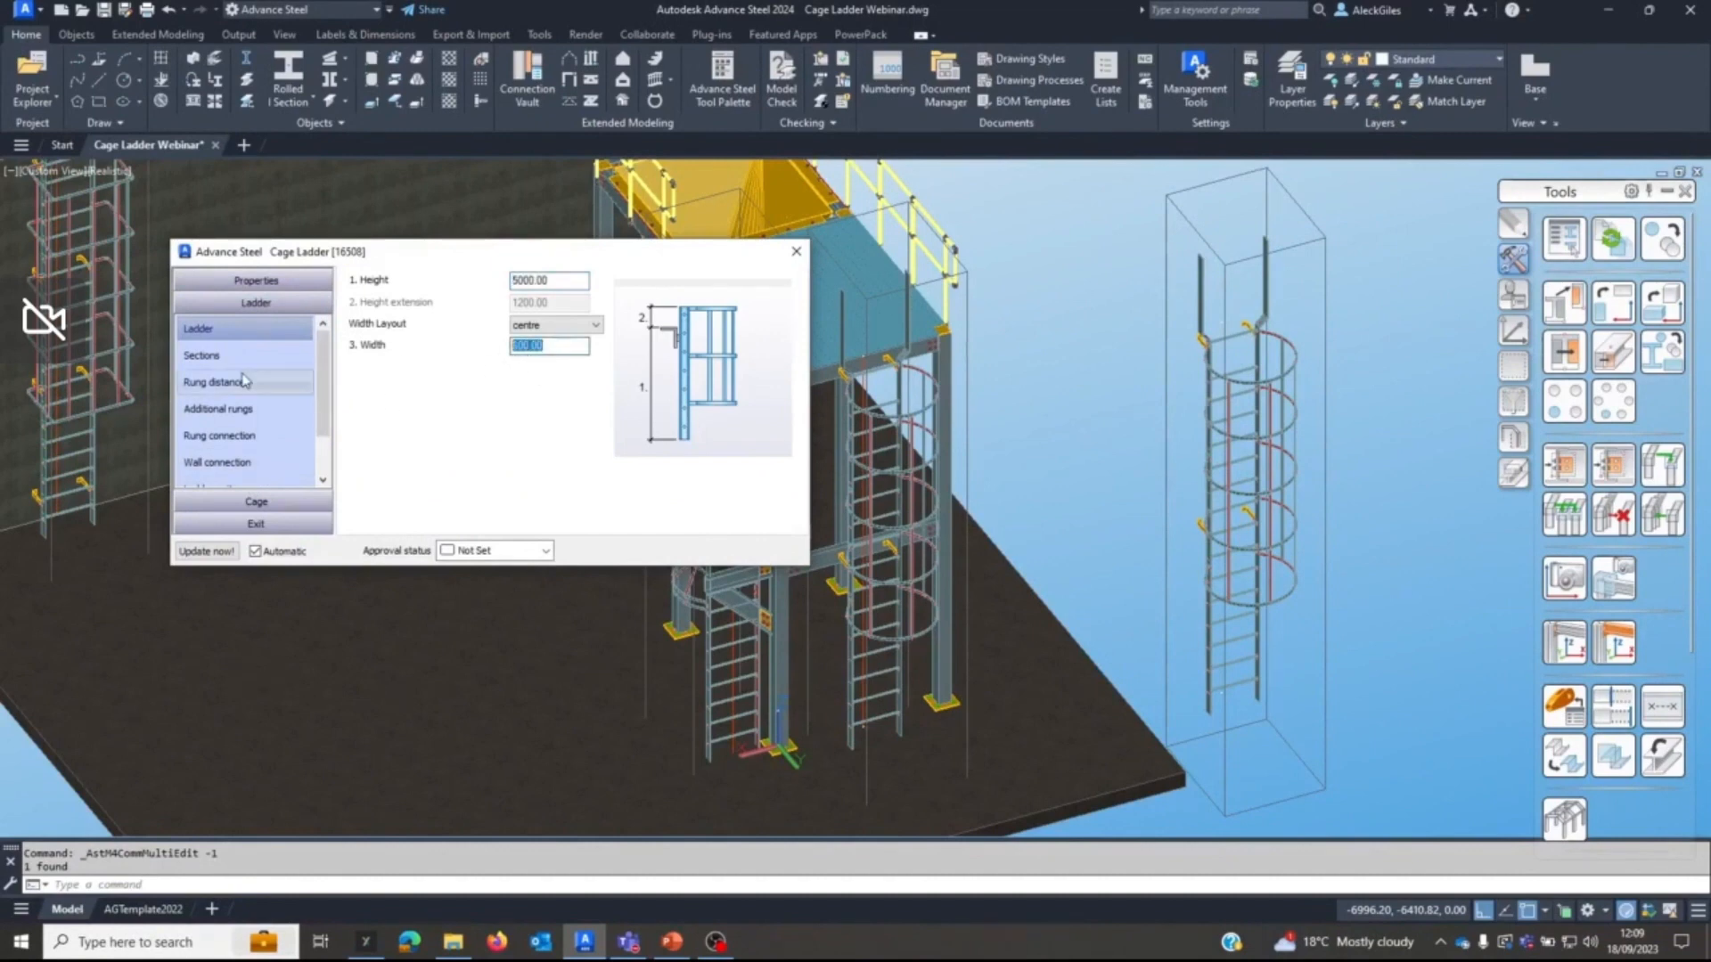
type("800")
key("Return")
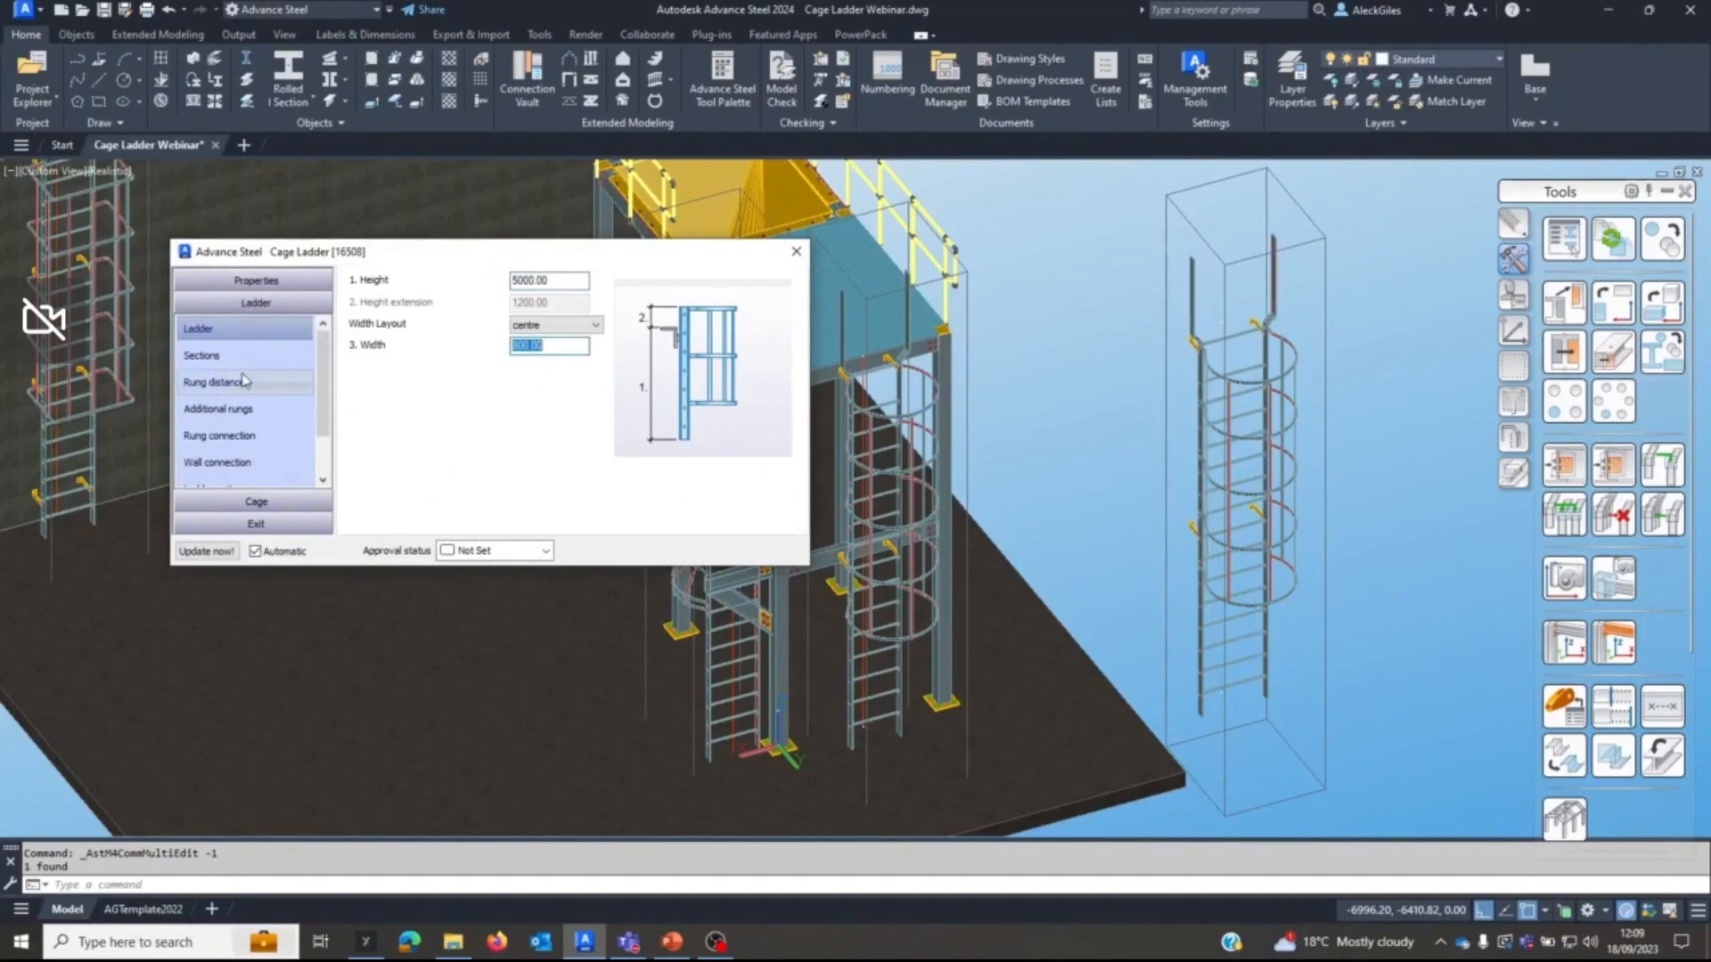
Change the copied ladder's exit type to straight.
scroll(196, 459, "down", 2)
left_click(201, 447)
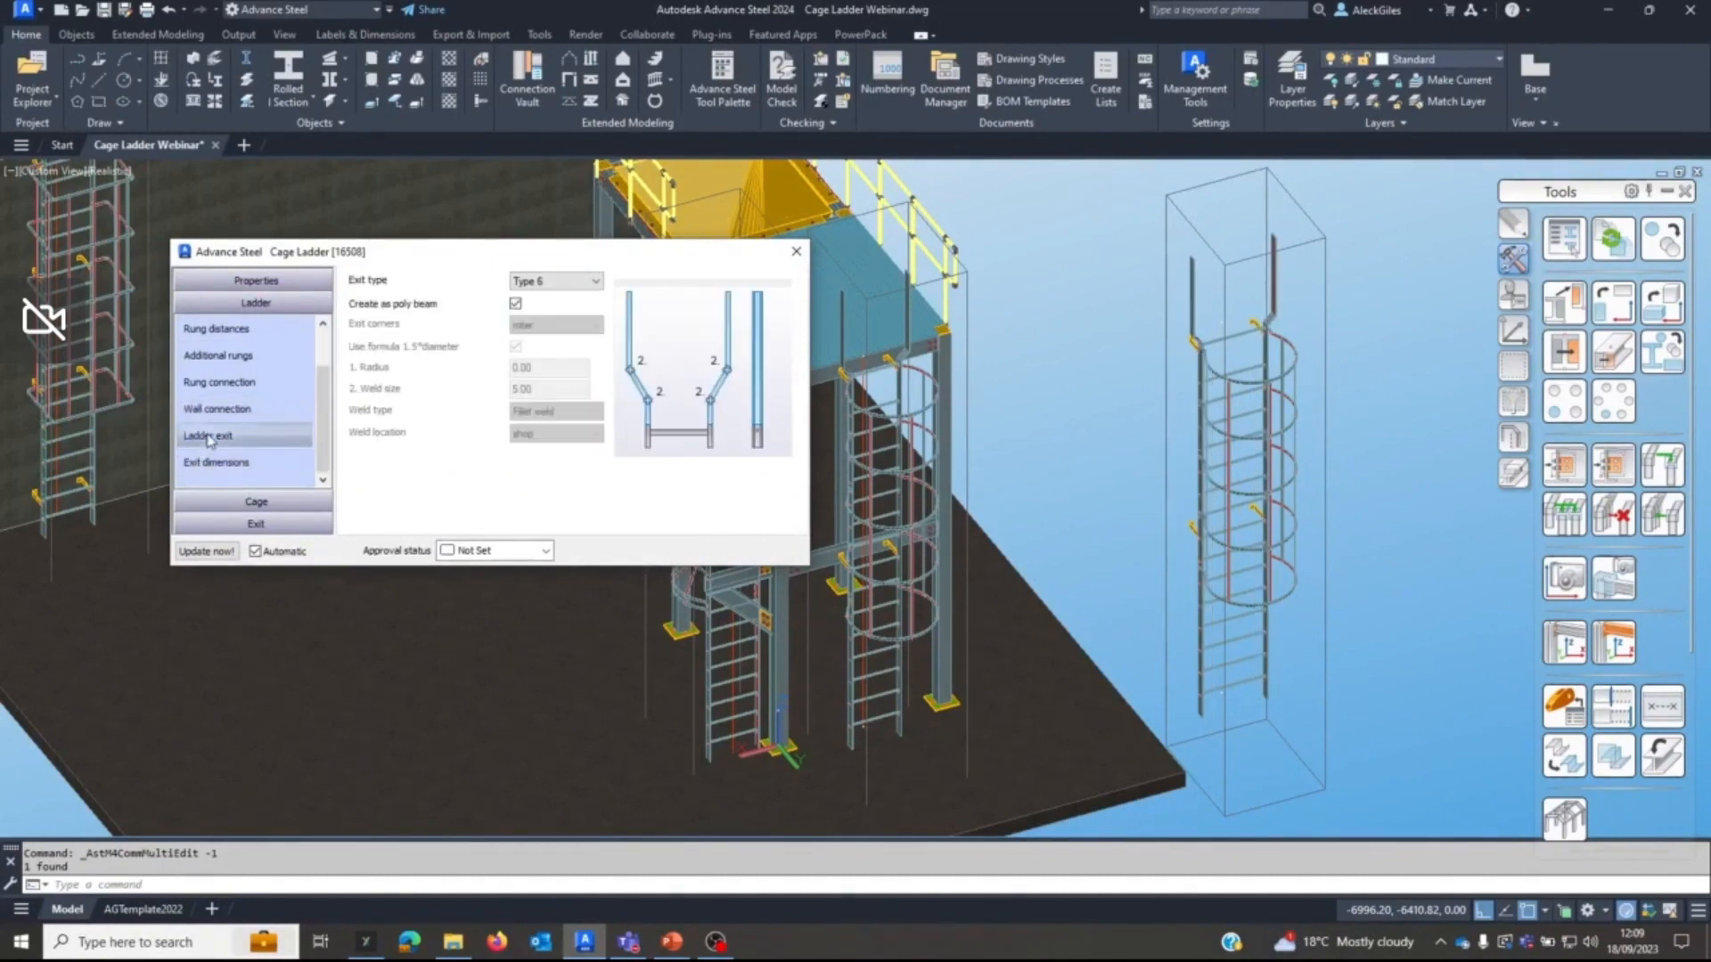
left_click(553, 280)
left_click(544, 298)
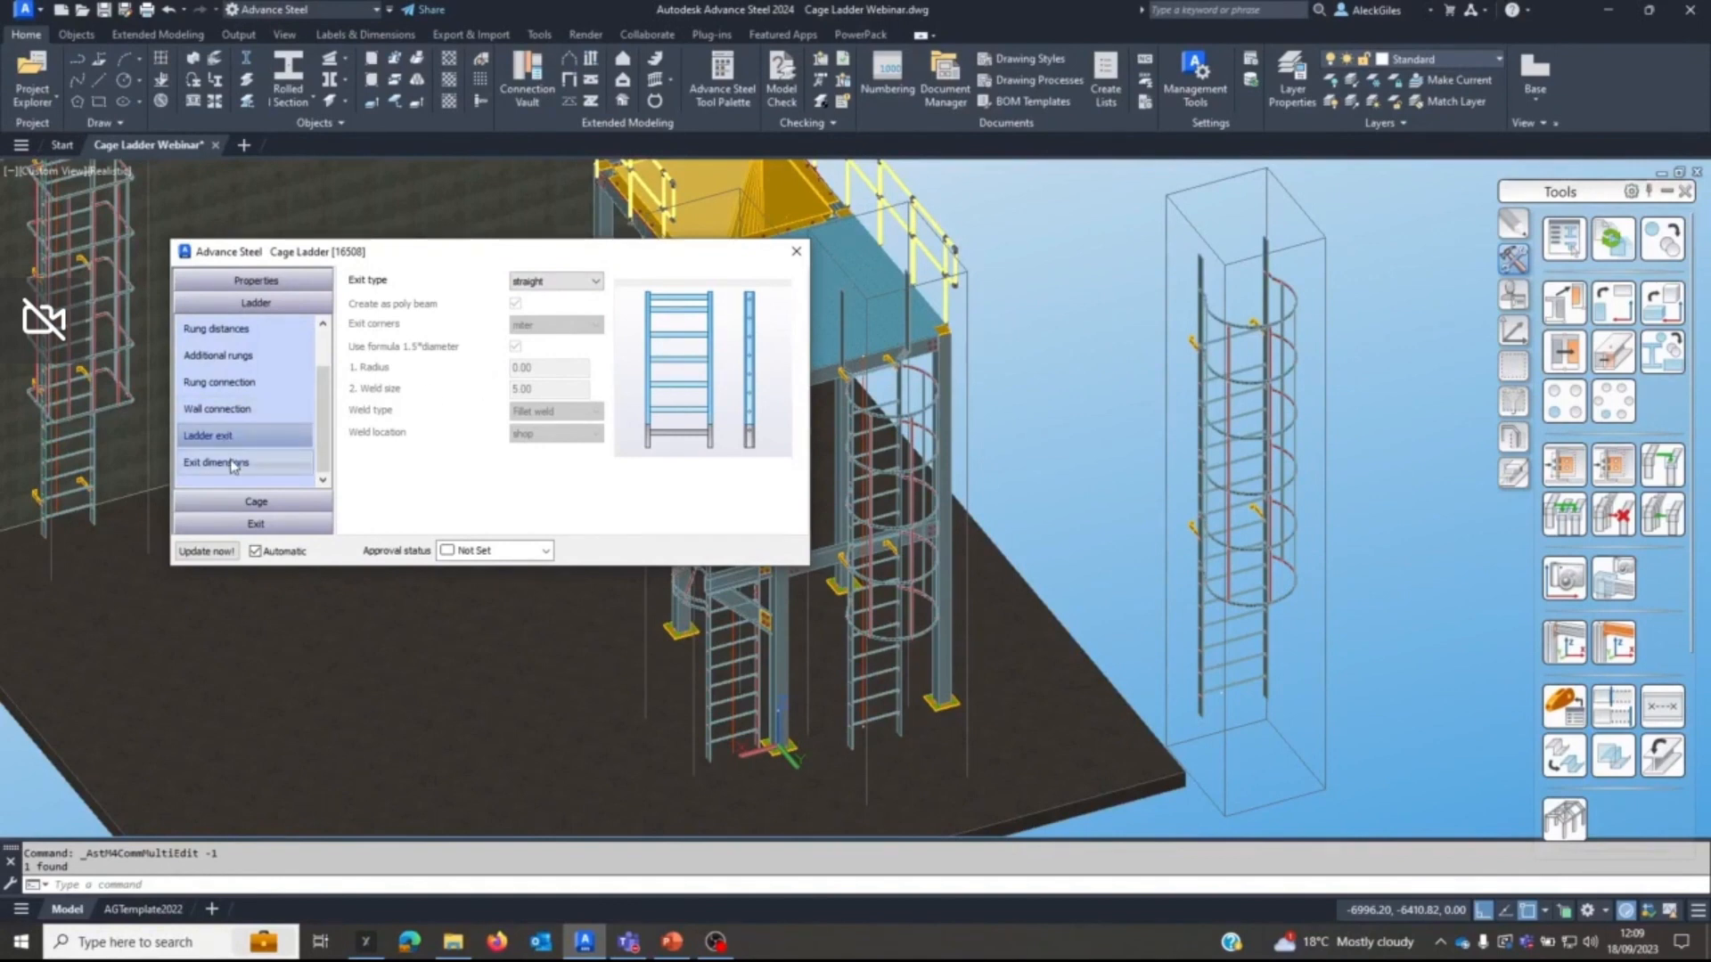
Set the cage type of the copied ladder's exit top cage to Type 2.
left_click(250, 501)
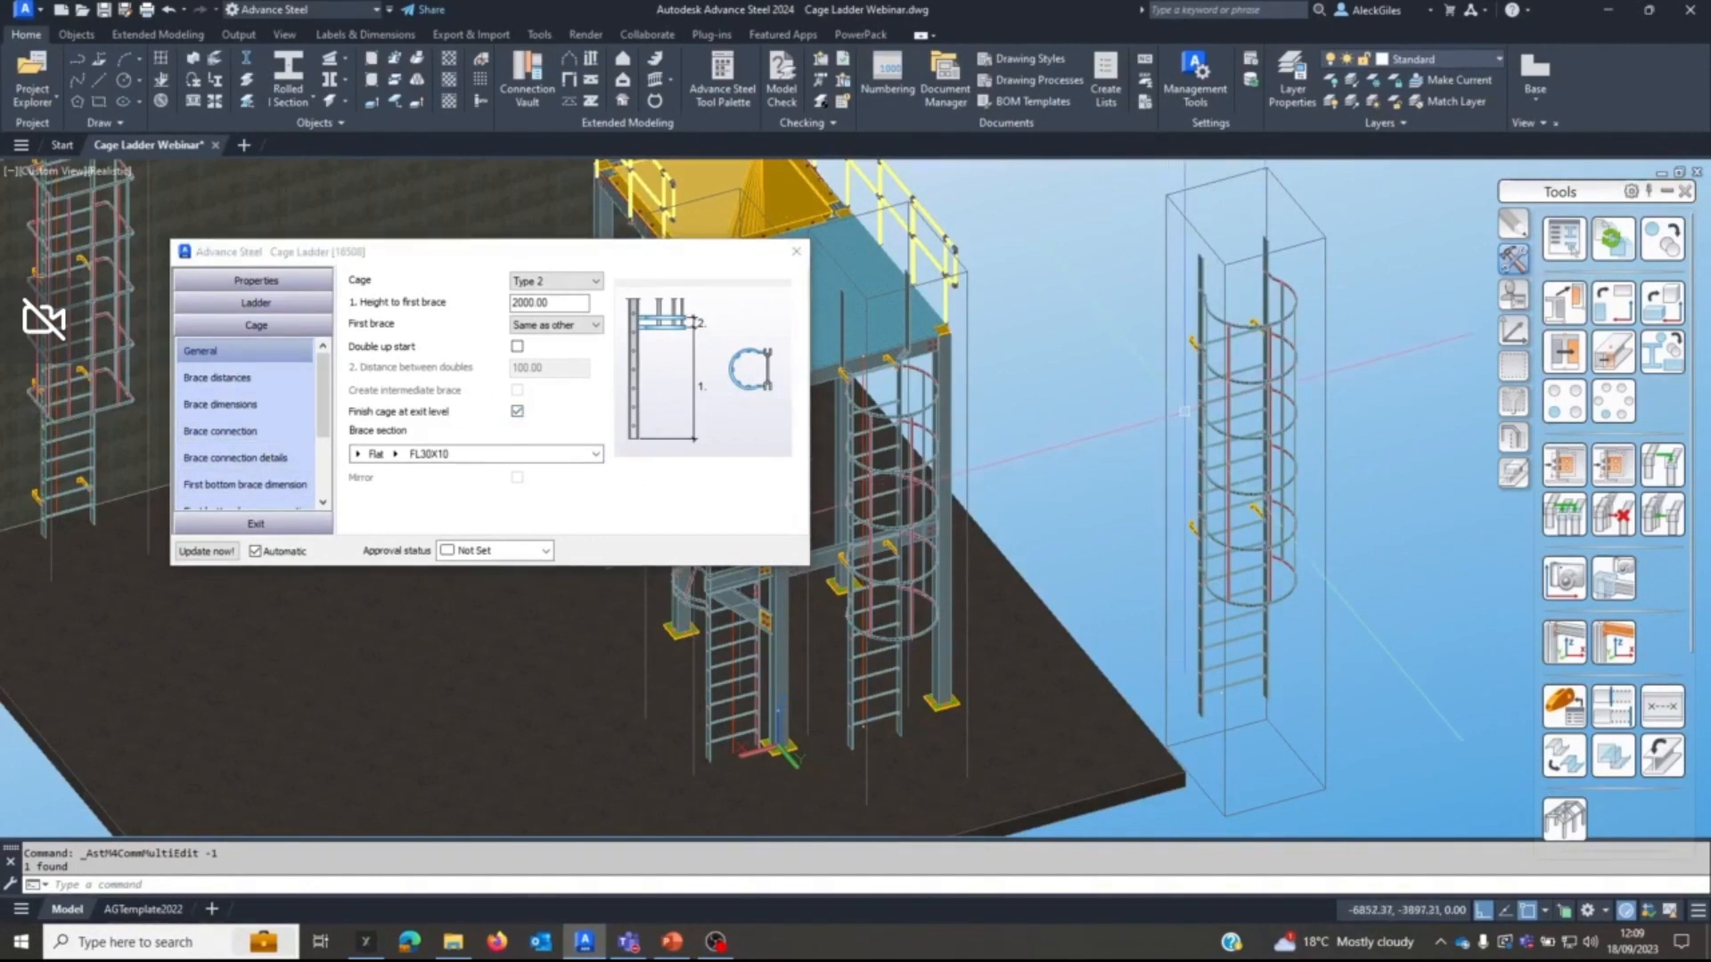
middle_click_drag(1184, 412, 1265, 380, "shift")
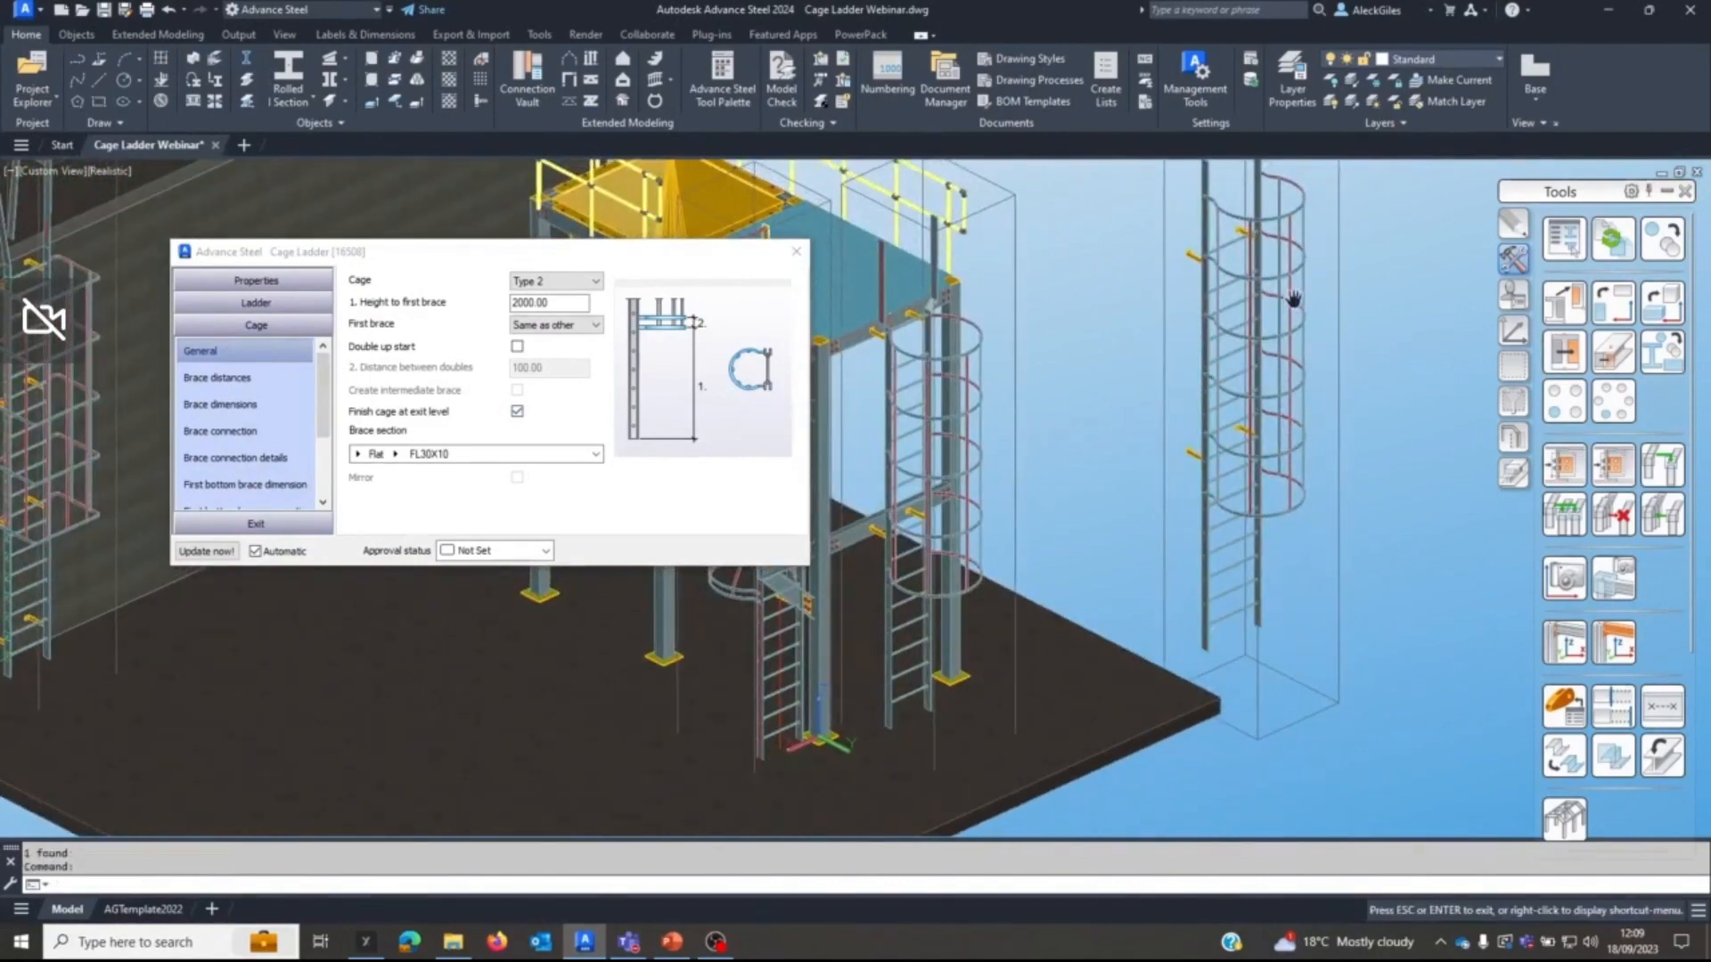
middle_click_drag(1294, 300, 1278, 506)
scroll(1253, 448, "up", 4)
scroll(1254, 449, "up", 2)
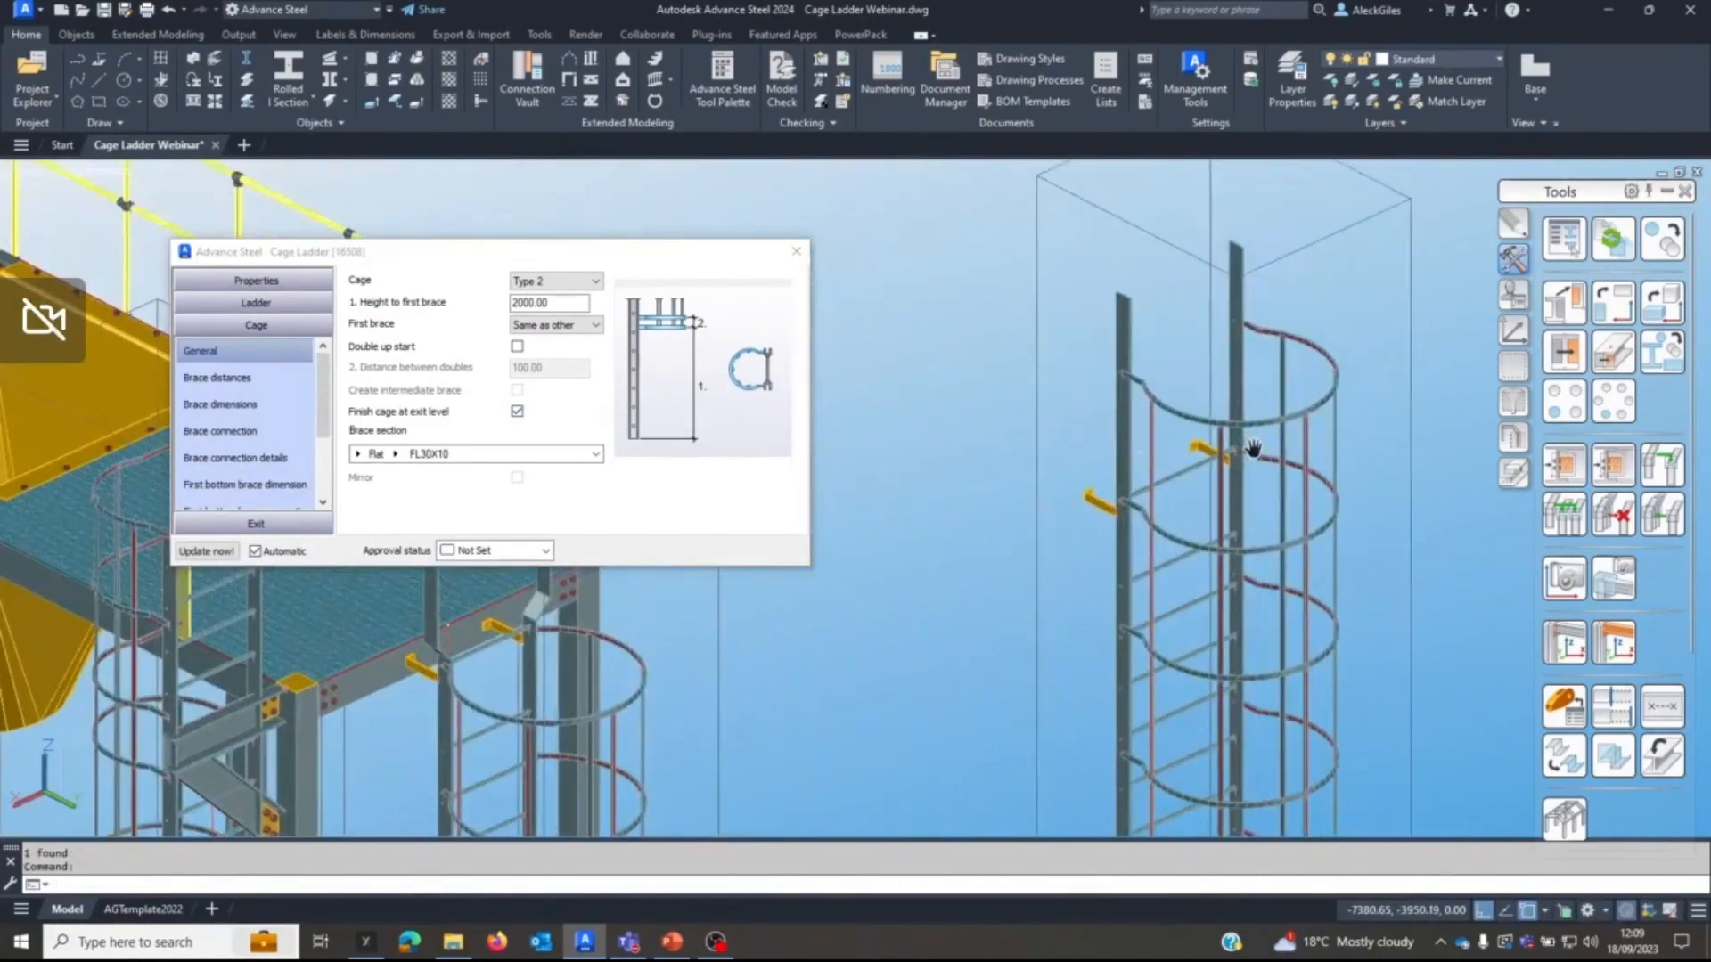
left_click(285, 526)
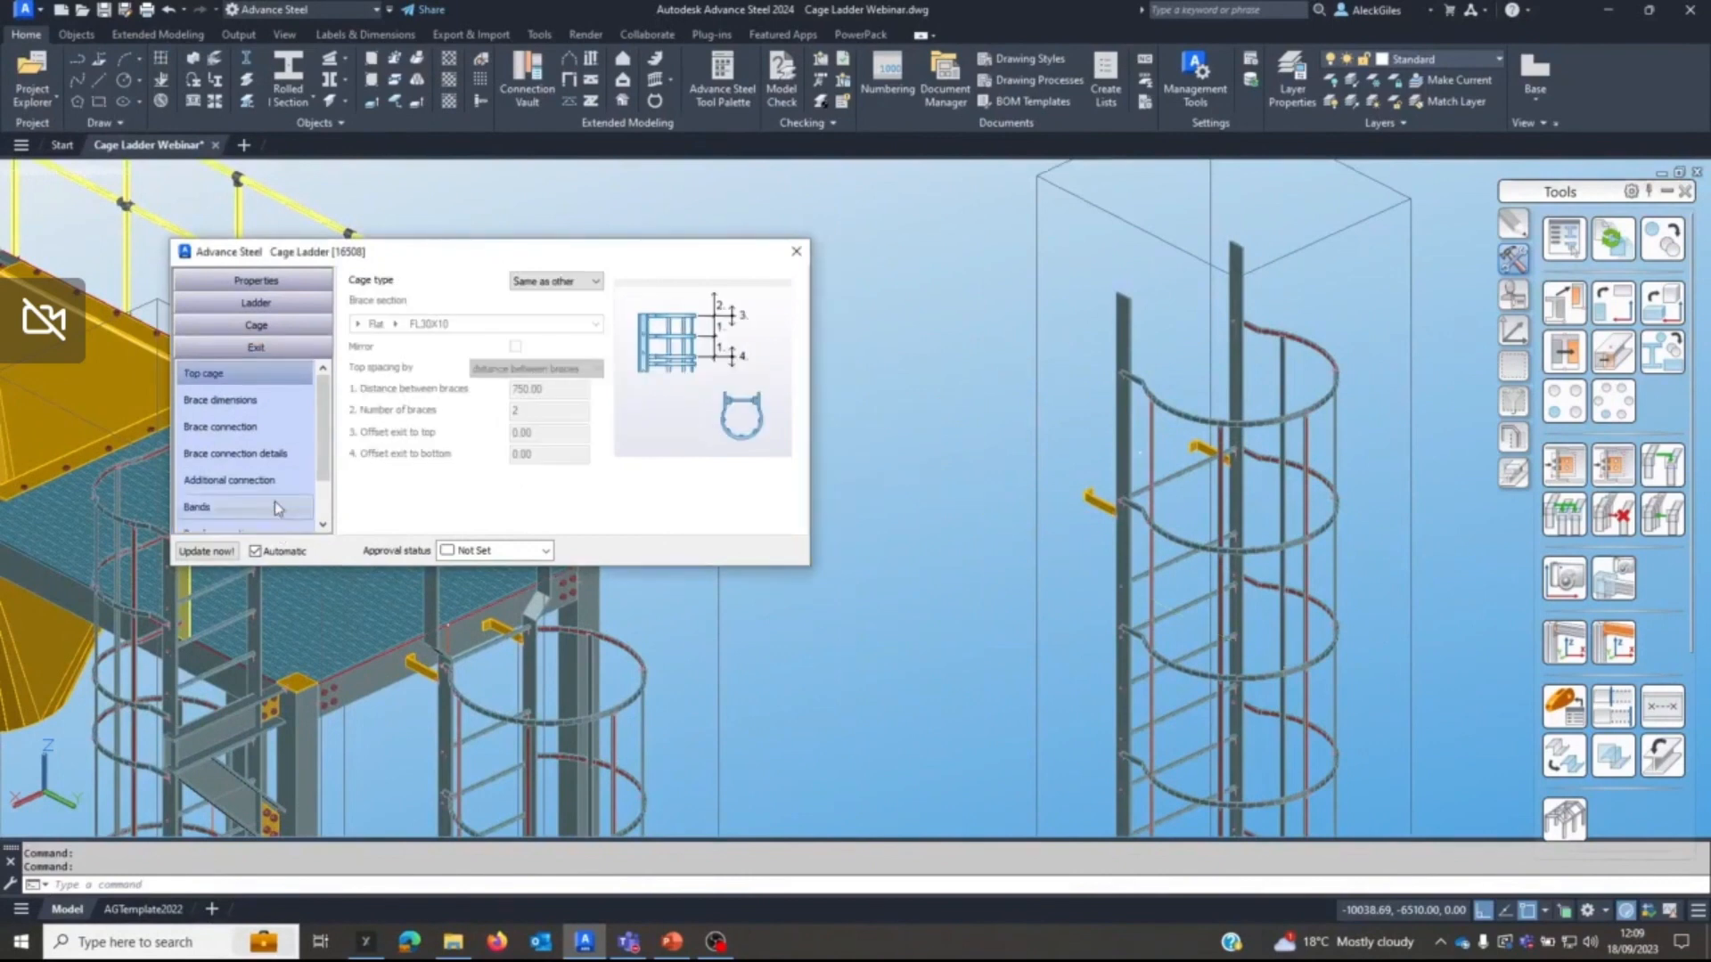
left_click(592, 282)
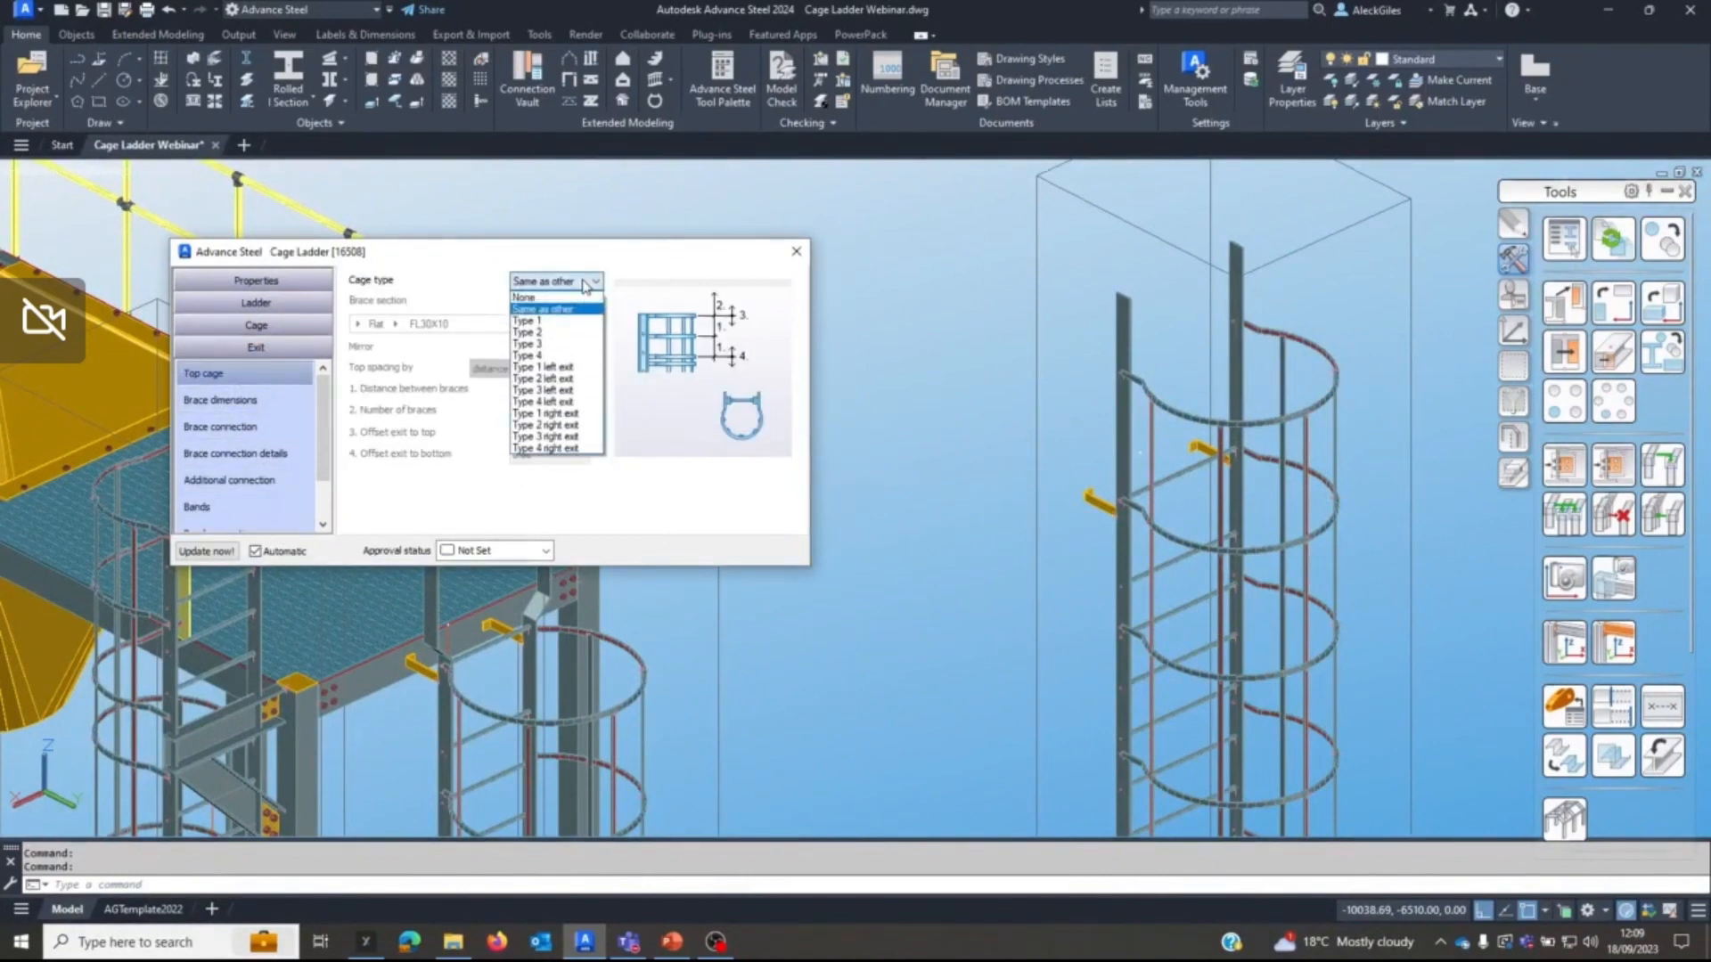
left_click(552, 333)
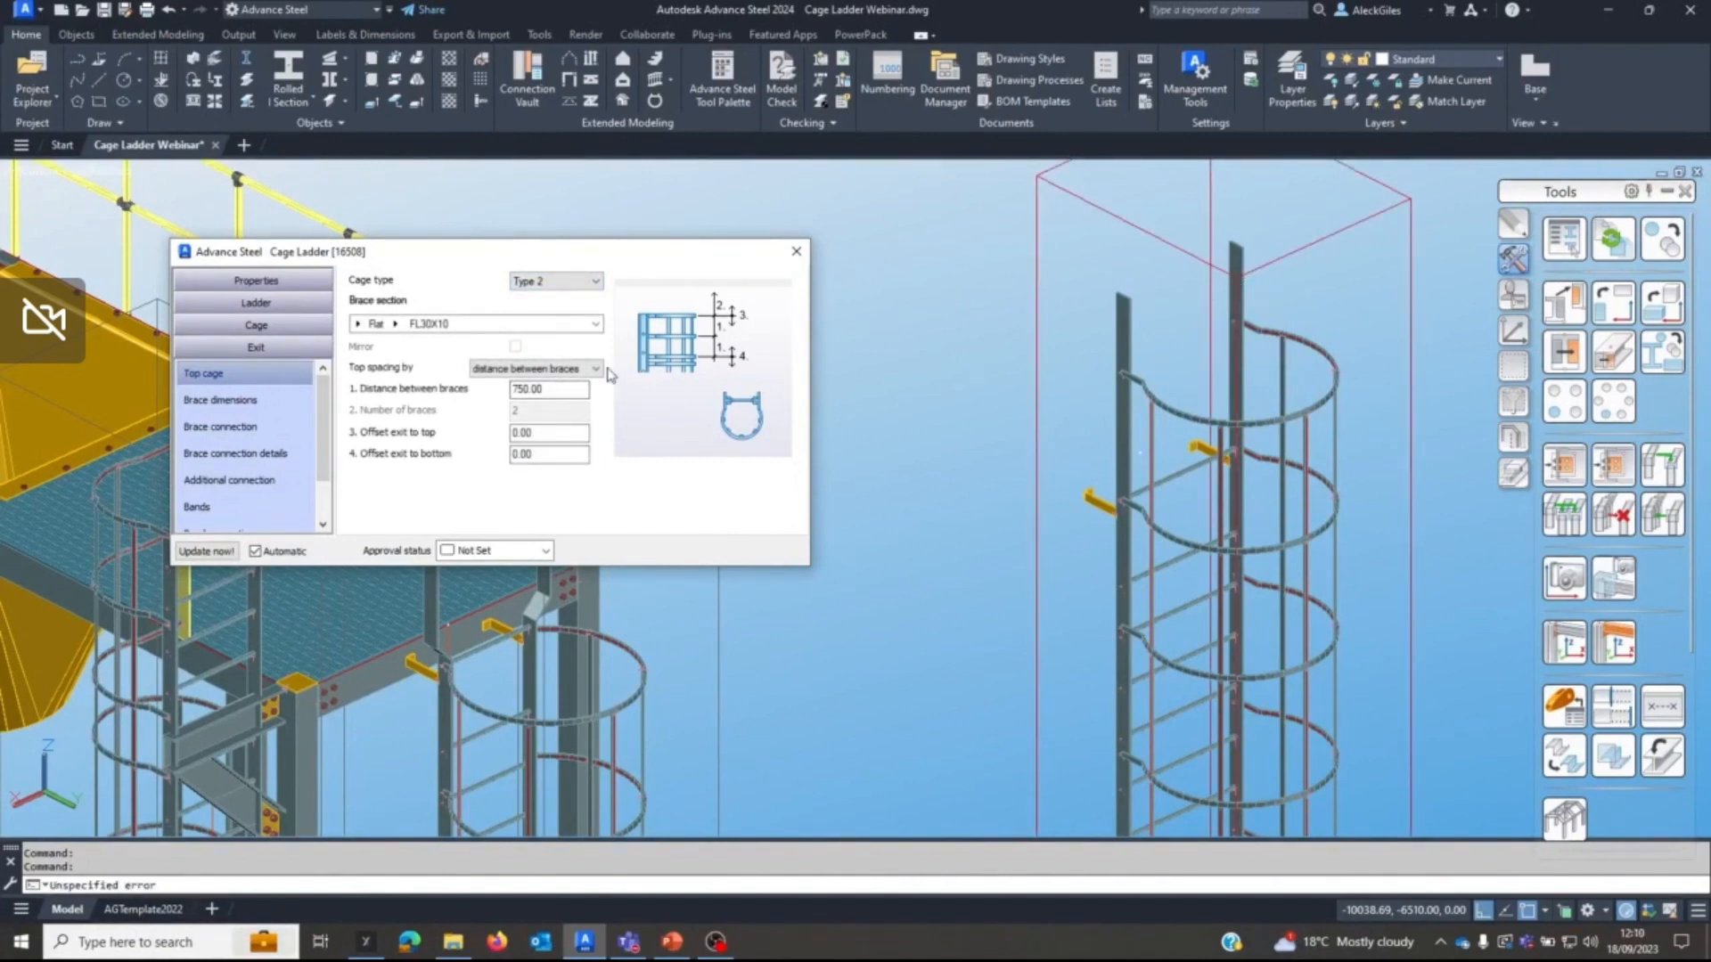
Set the exit cage braces' distance to centre to 450, radius to 500 and extension 3 to 0.
left_click(248, 401)
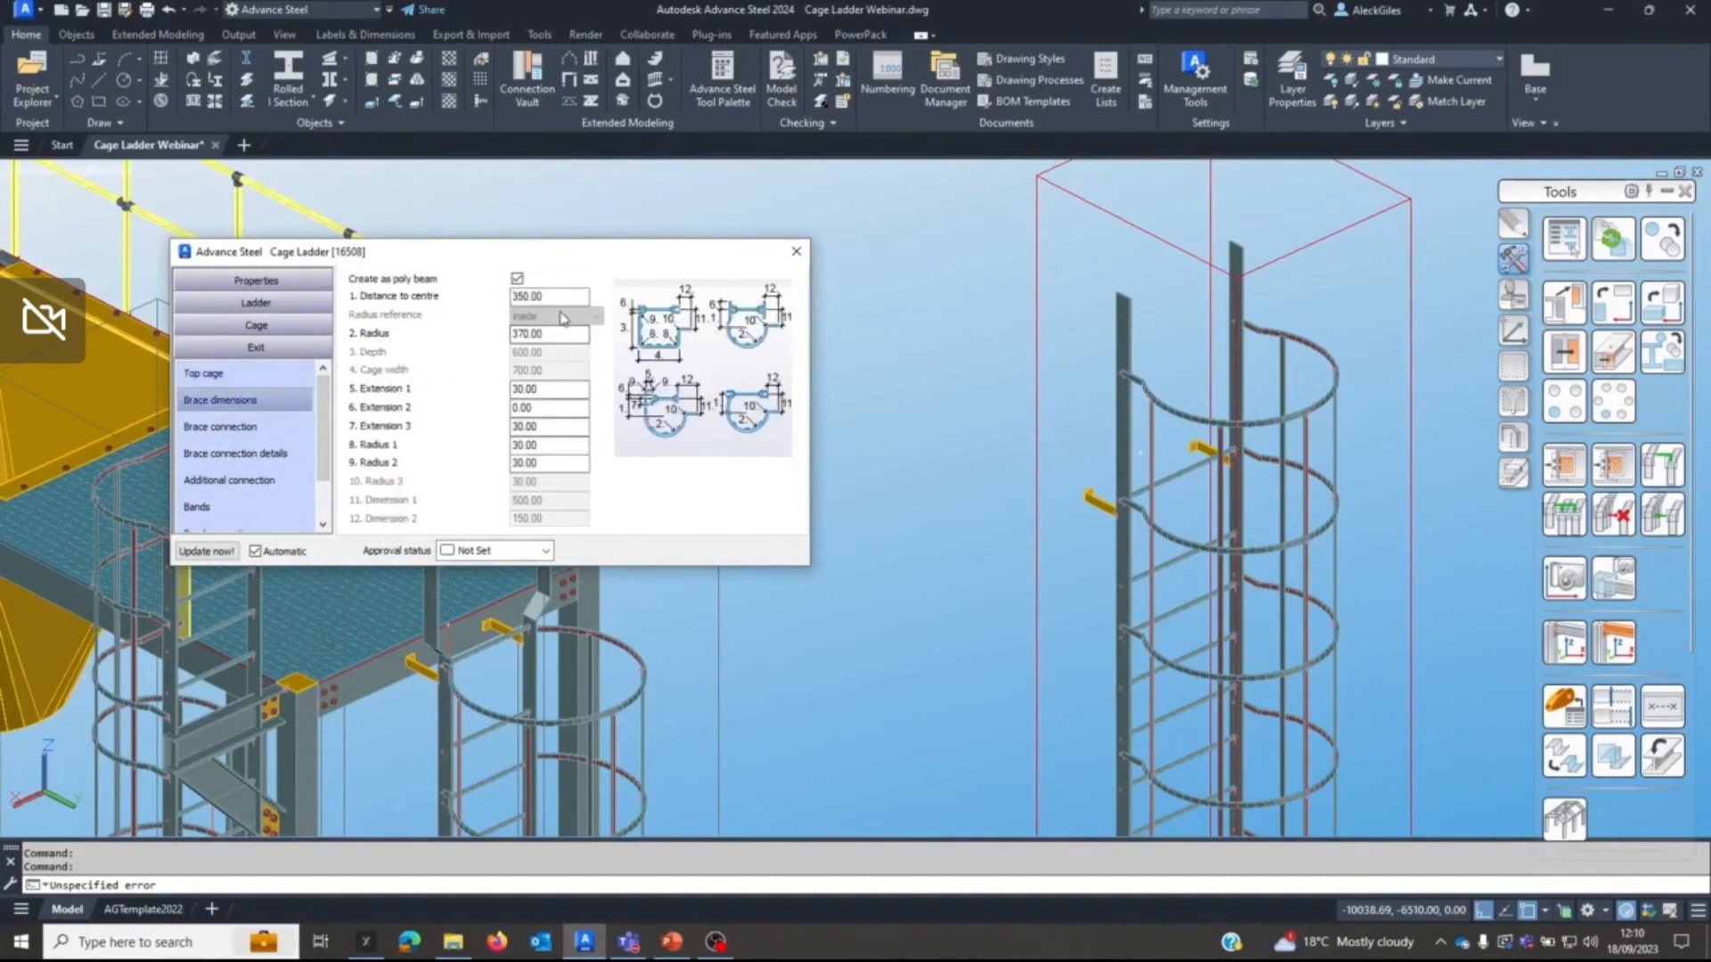
left_click(565, 297)
double_click(564, 297)
type("450")
key("Tab")
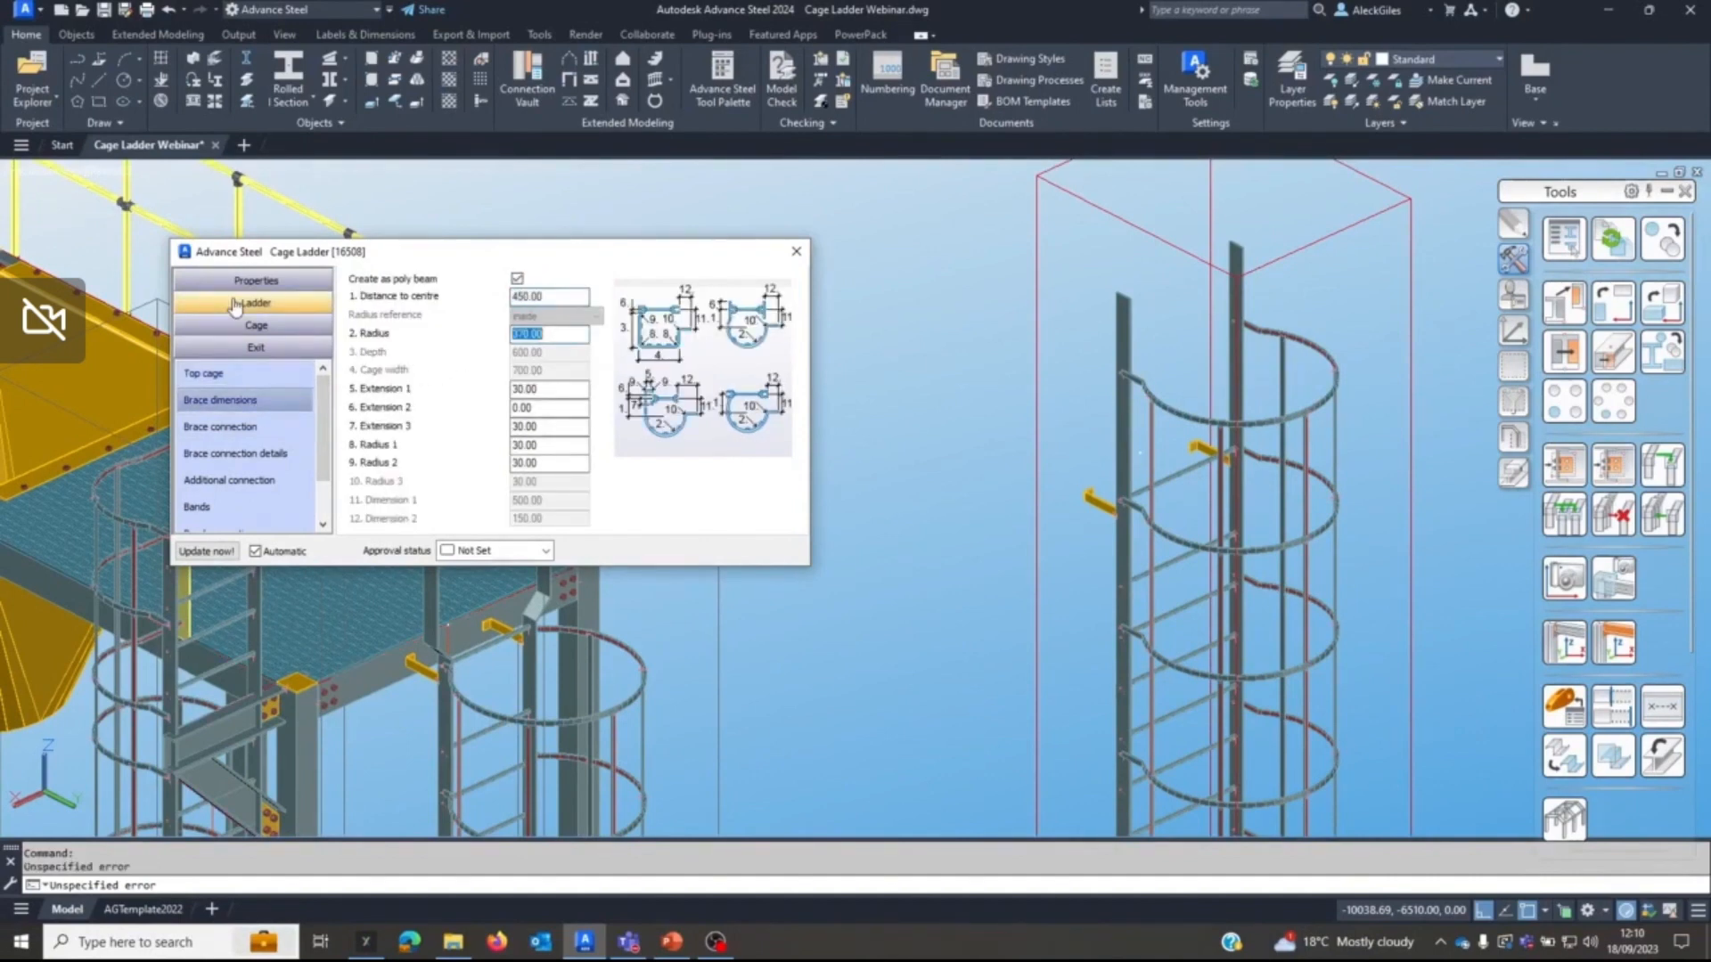
type("500")
key("Tab")
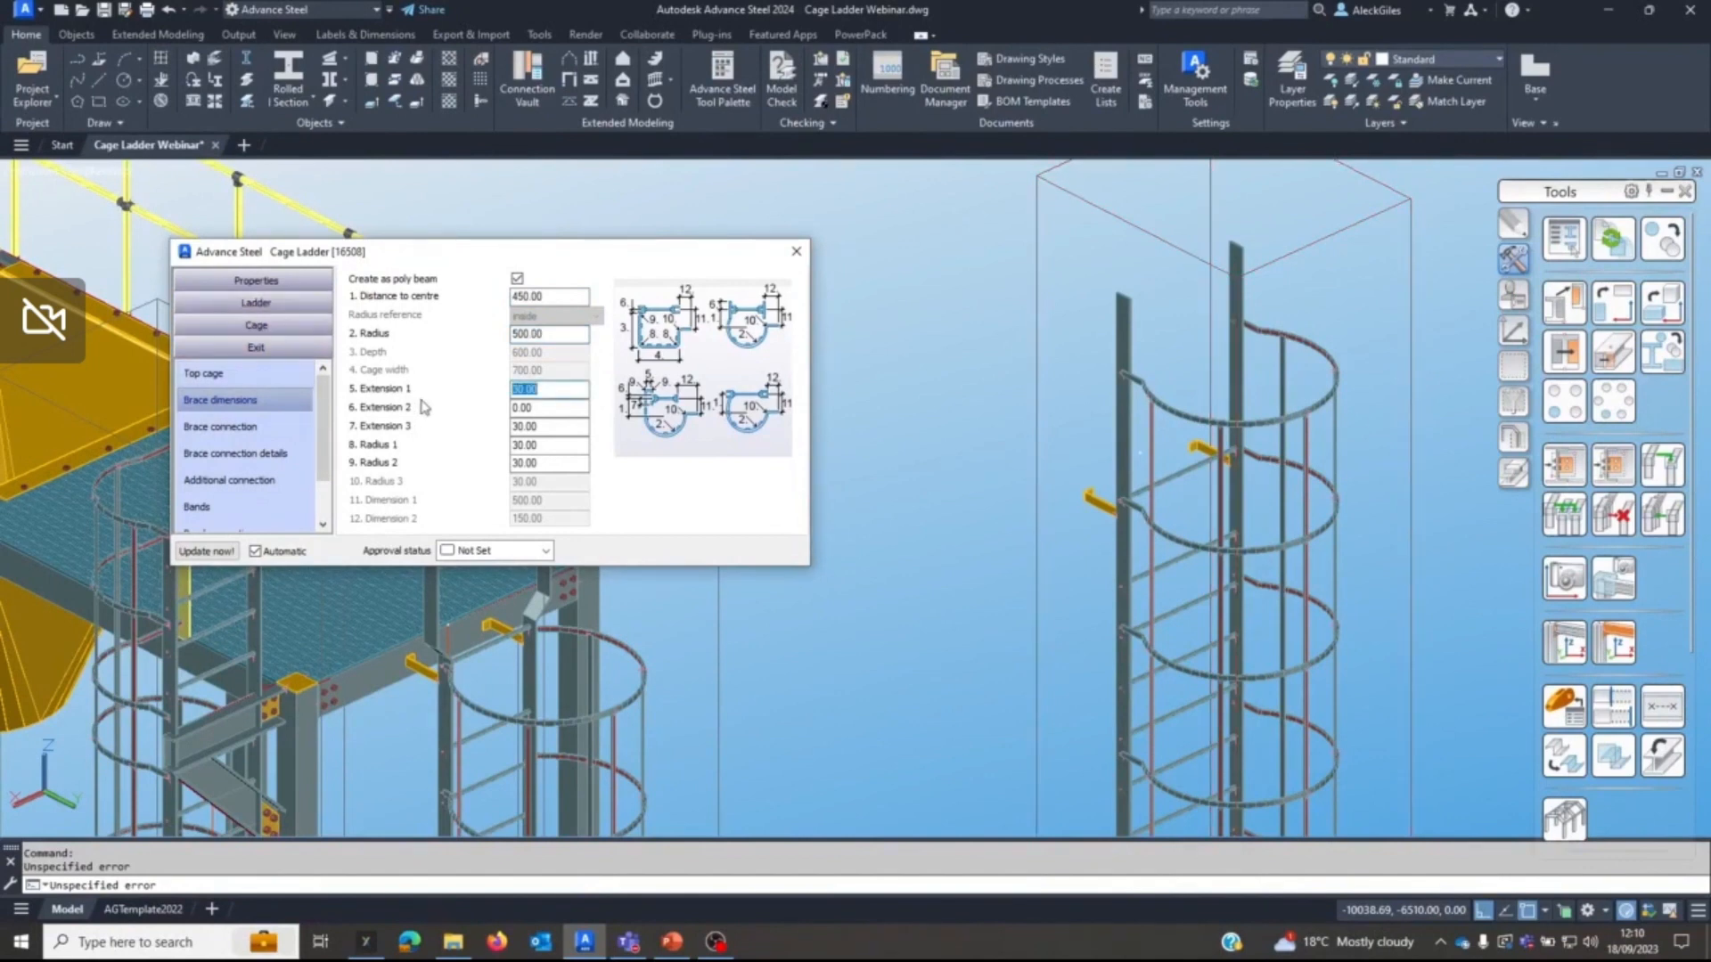
left_click_drag(561, 430, 352, 433)
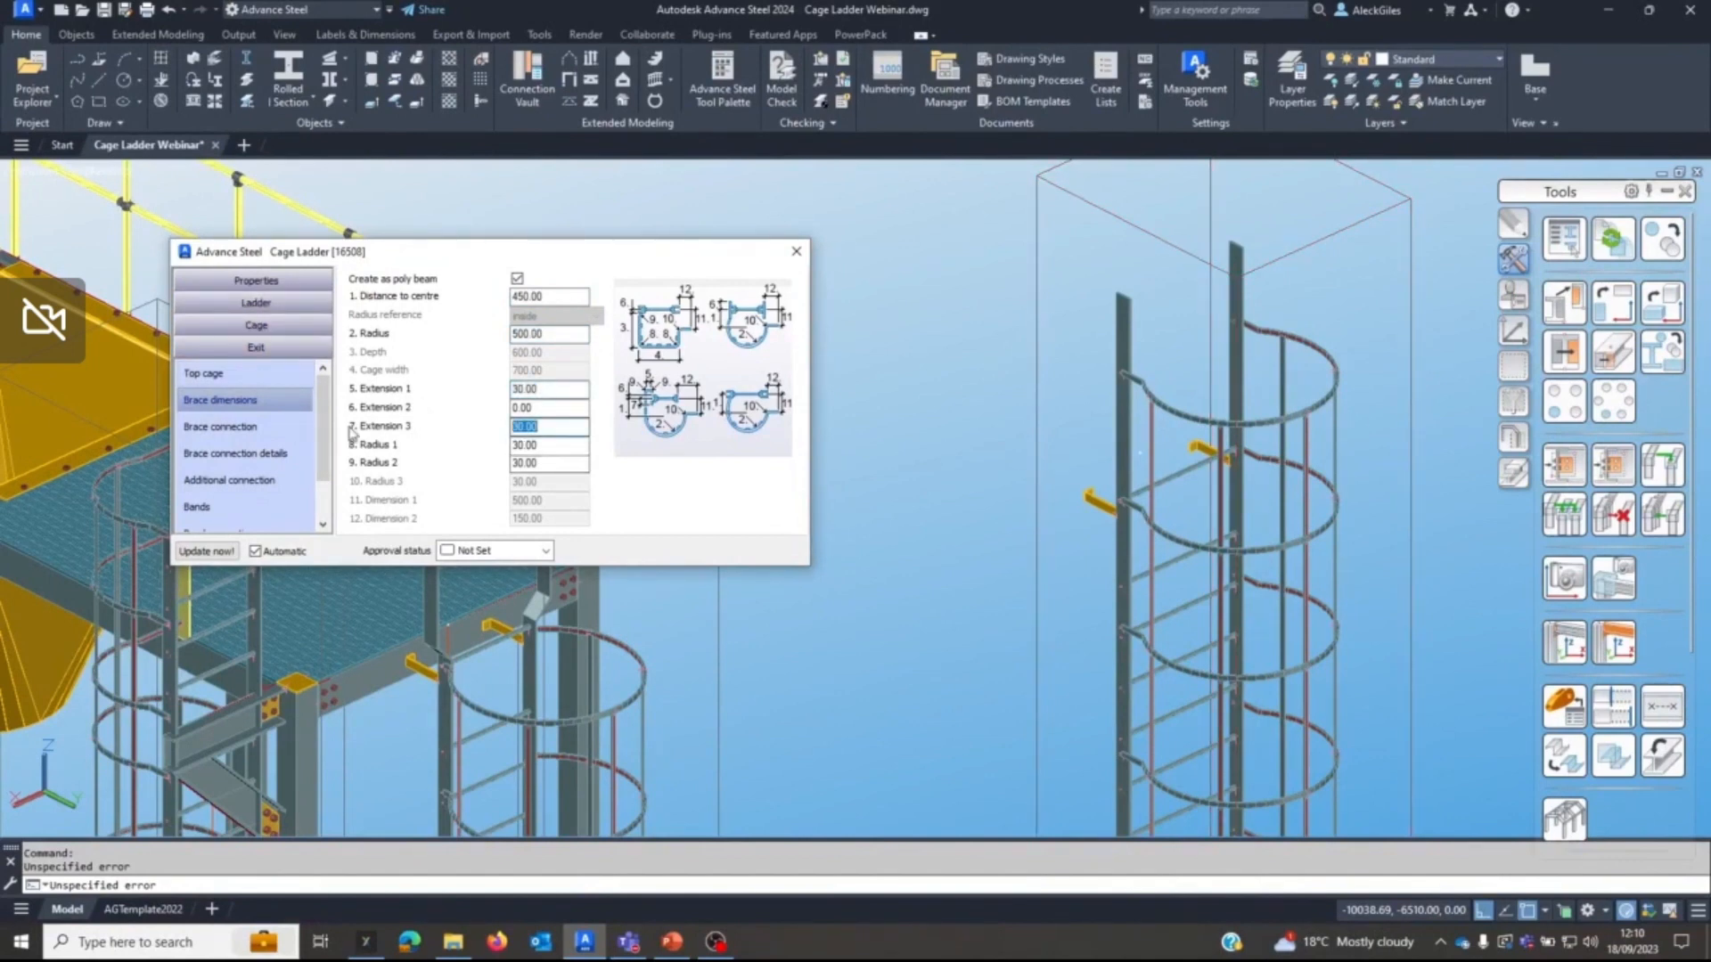
type("0")
Review the exit's brace connection, brace dimension and top cage settings.
left_click(223, 430)
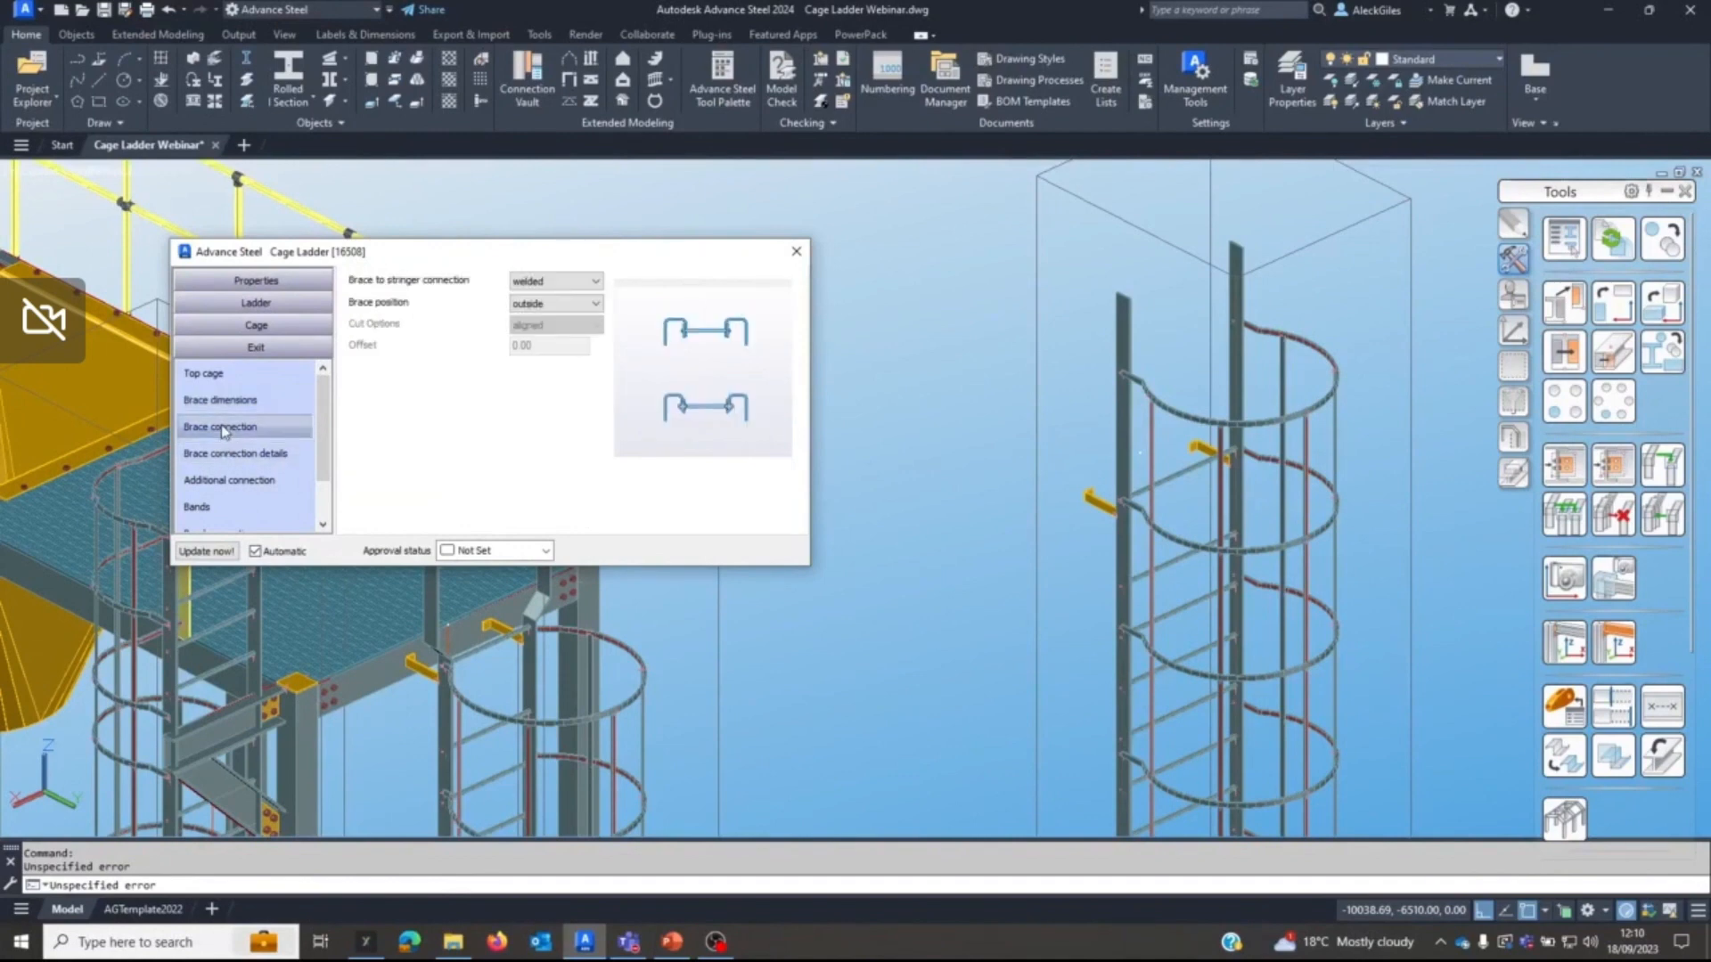
left_click(221, 399)
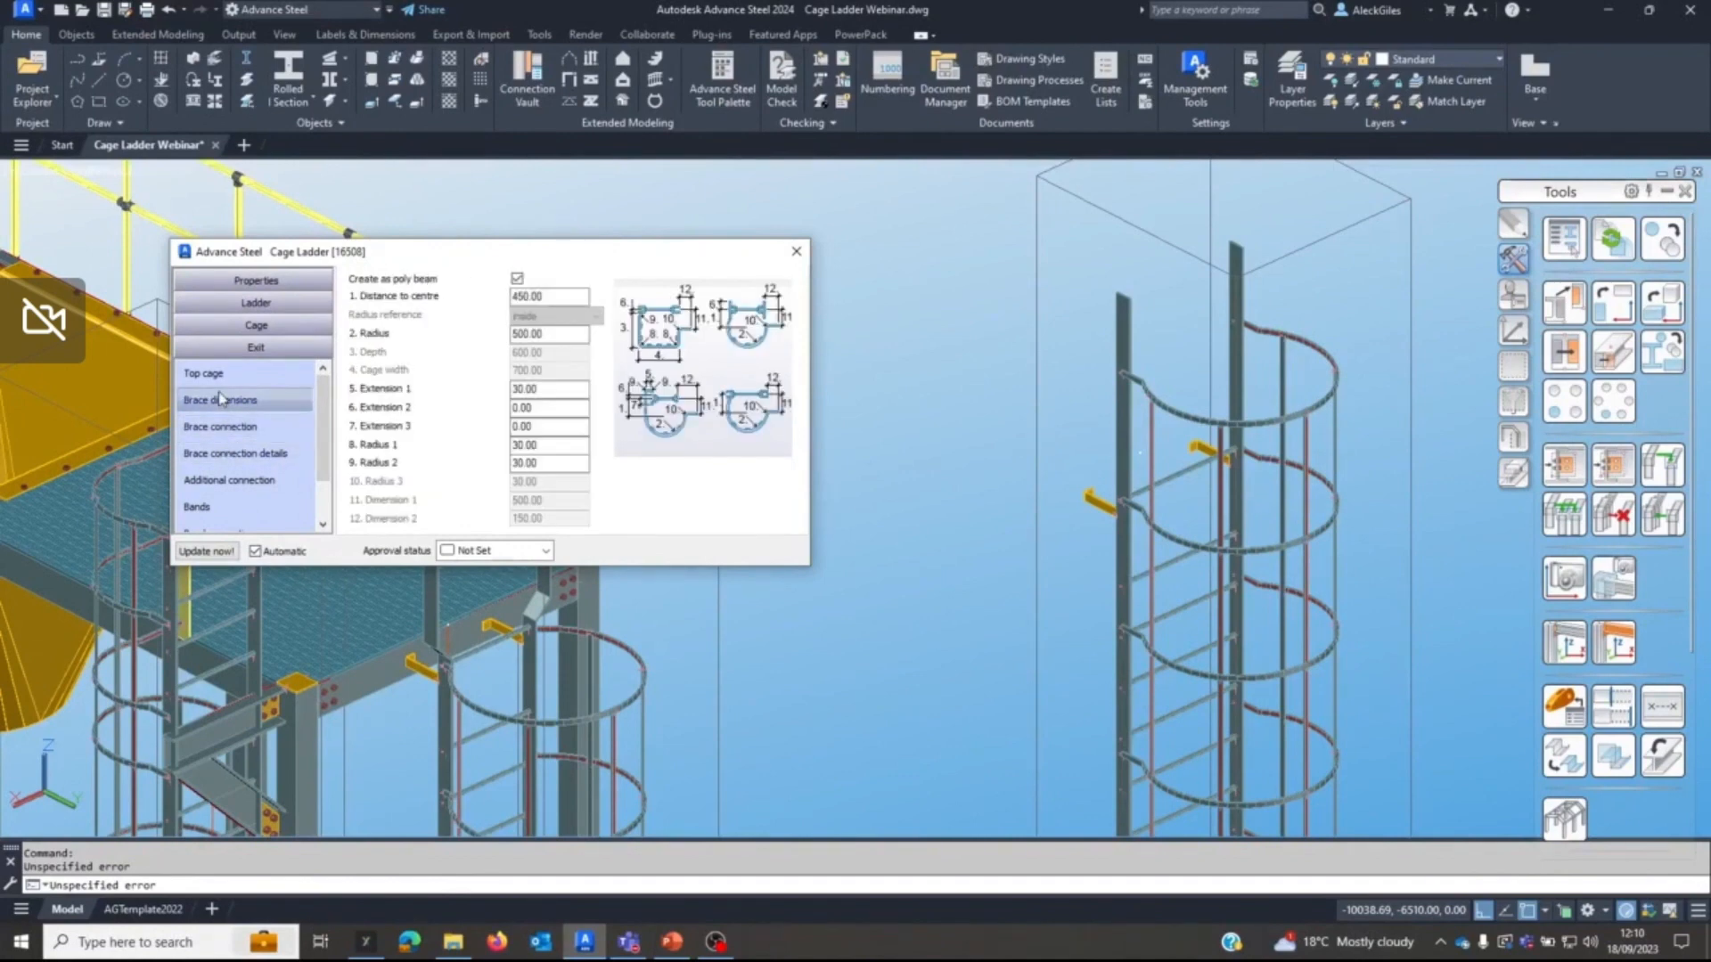
left_click(217, 378)
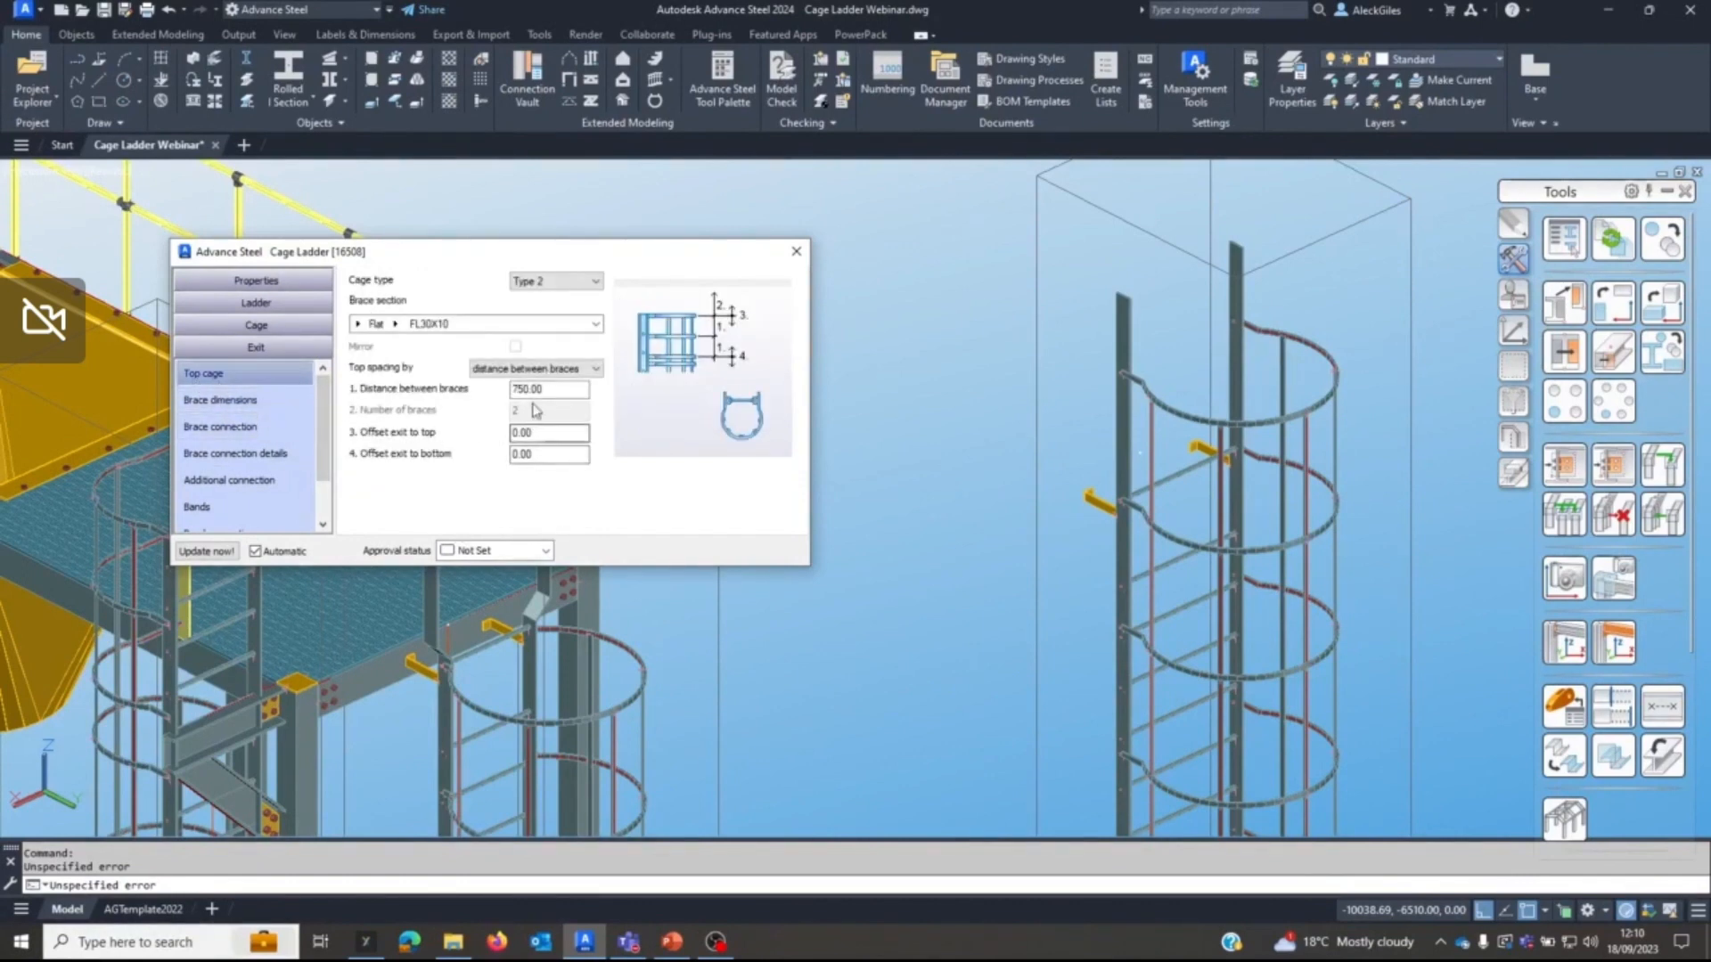
Space the exit top cage of the freestanding ladder by number of braces, with 3 braces.
left_click(496, 369)
left_click(516, 397)
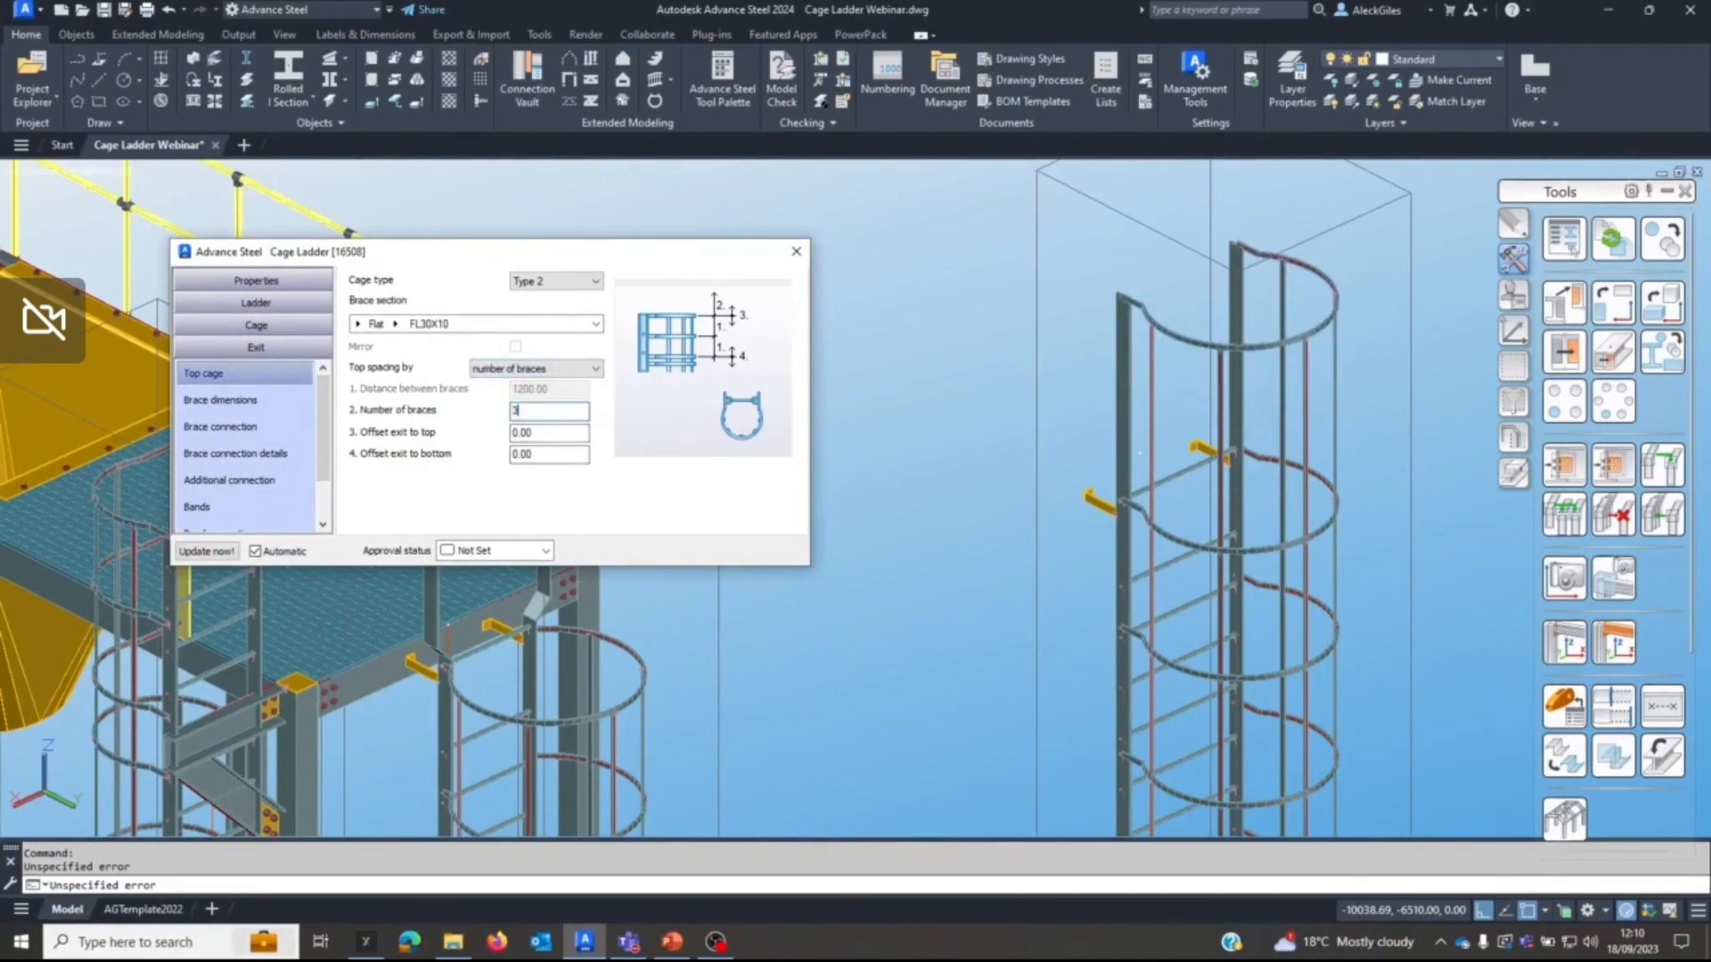
type("3")
key("Tab")
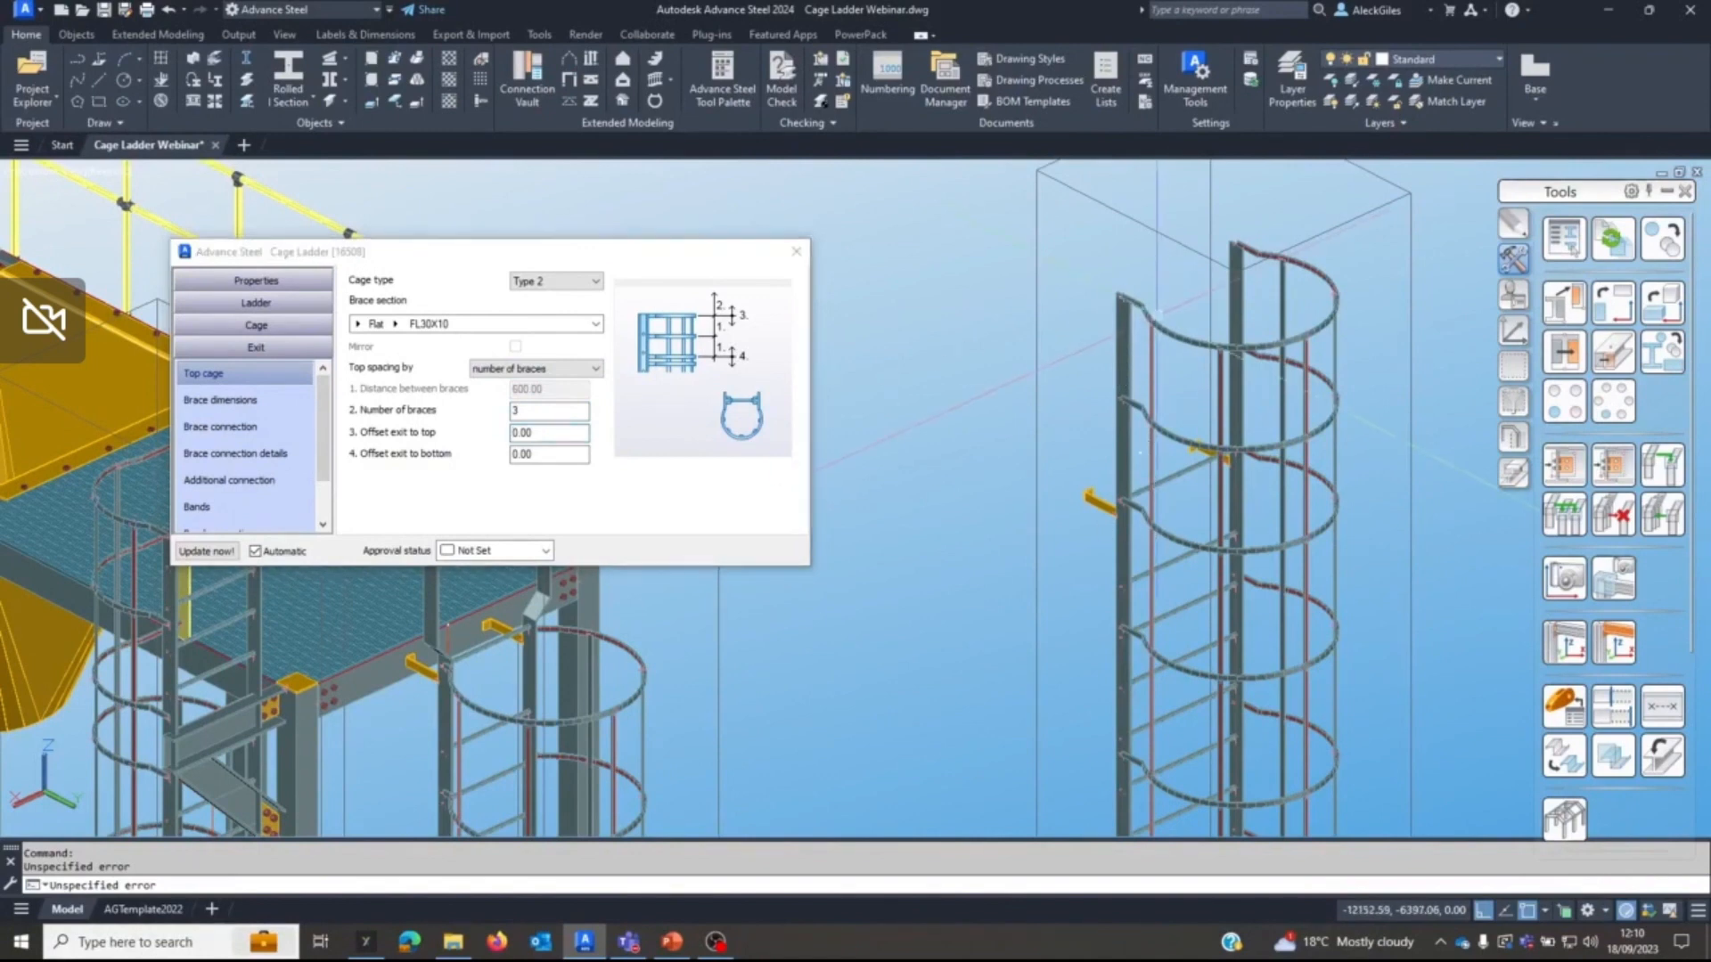
Set the top cage's offset from exit to top to -30.
middle_click_drag(1183, 271, 1132, 378)
scroll(1125, 385, "up", 6)
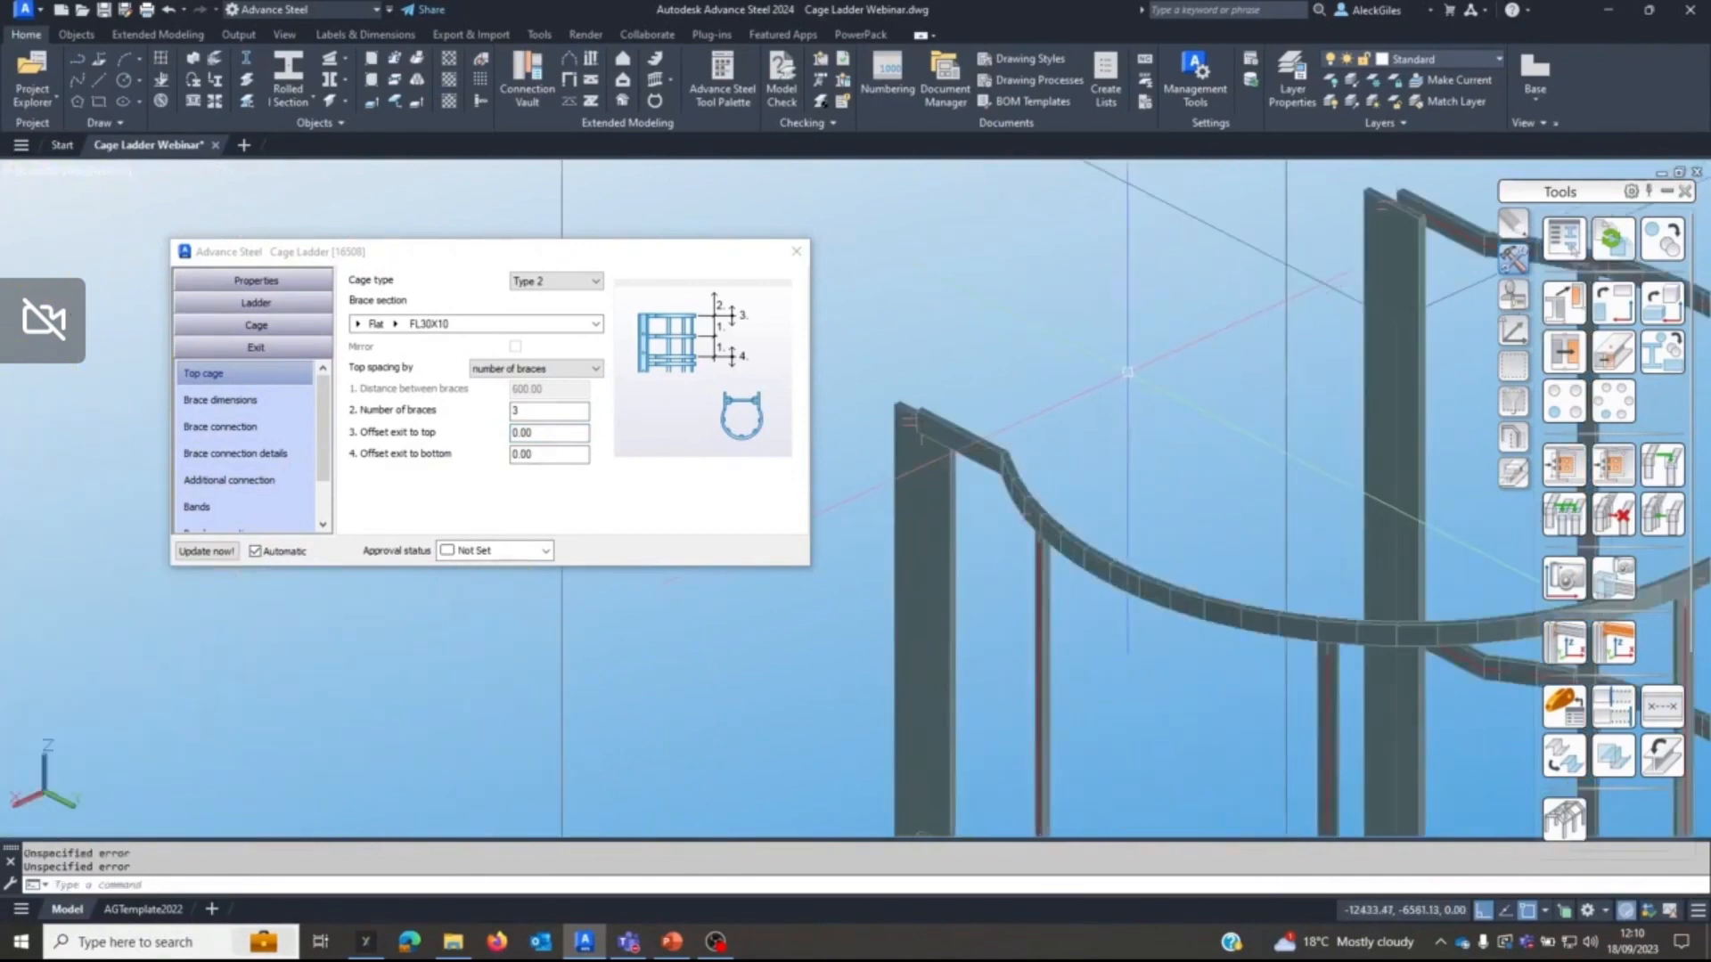
scroll(961, 406, "down", 4)
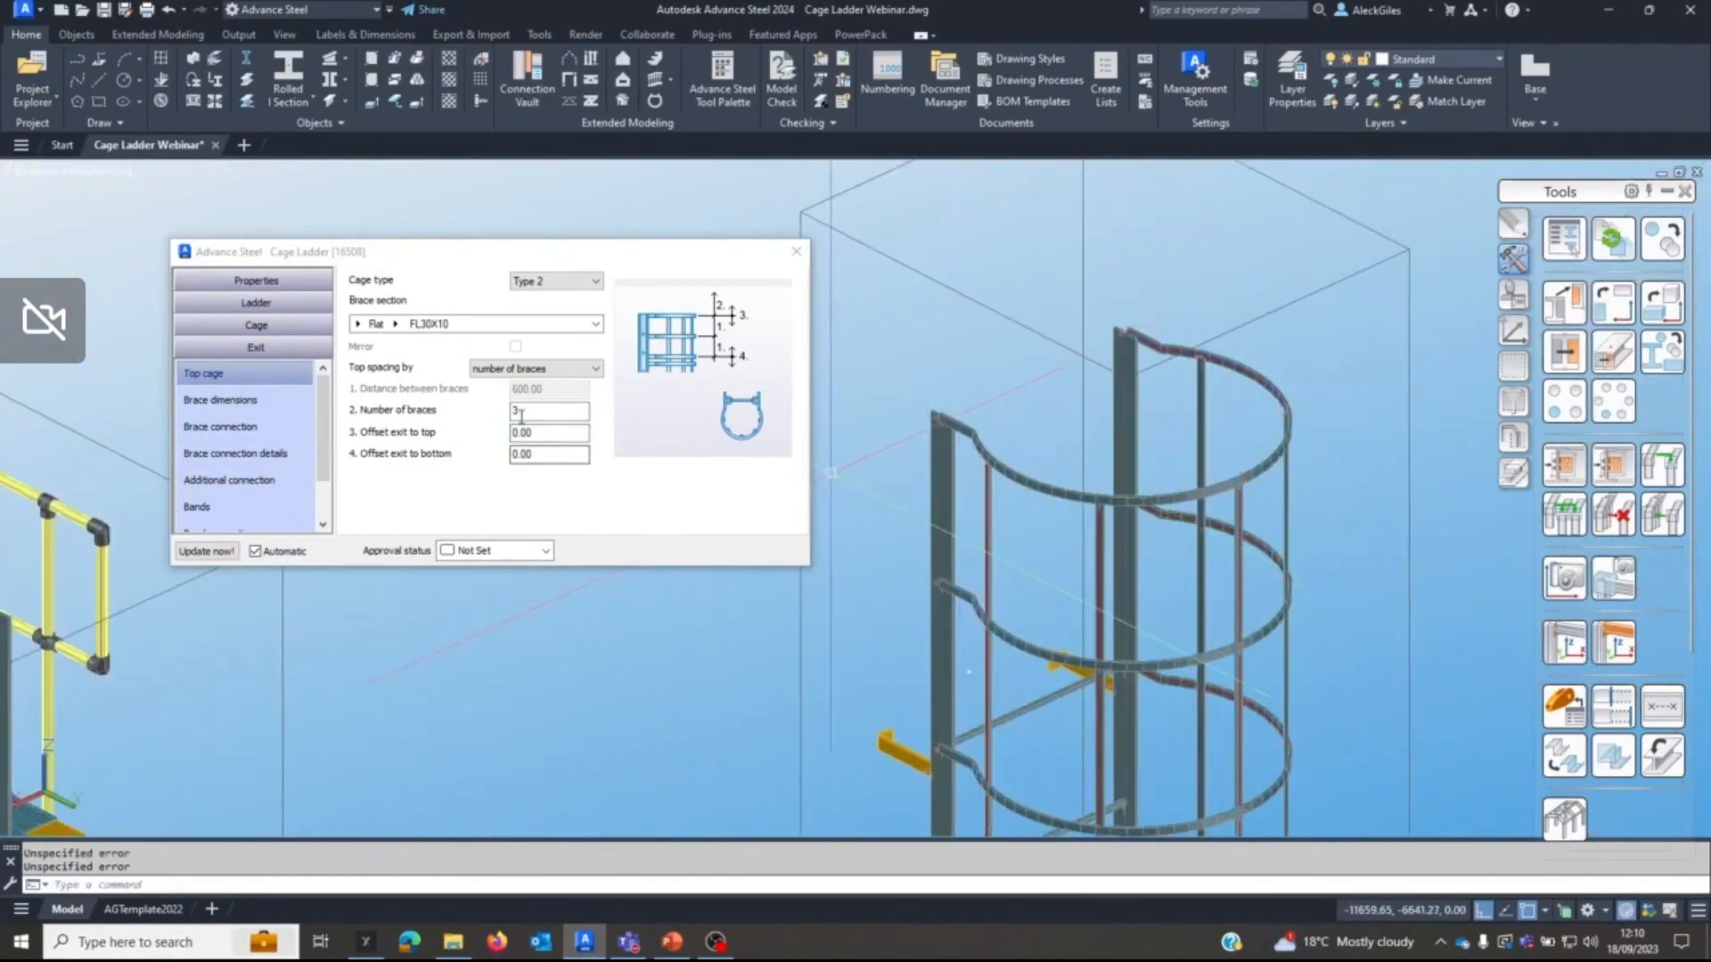
type("-30")
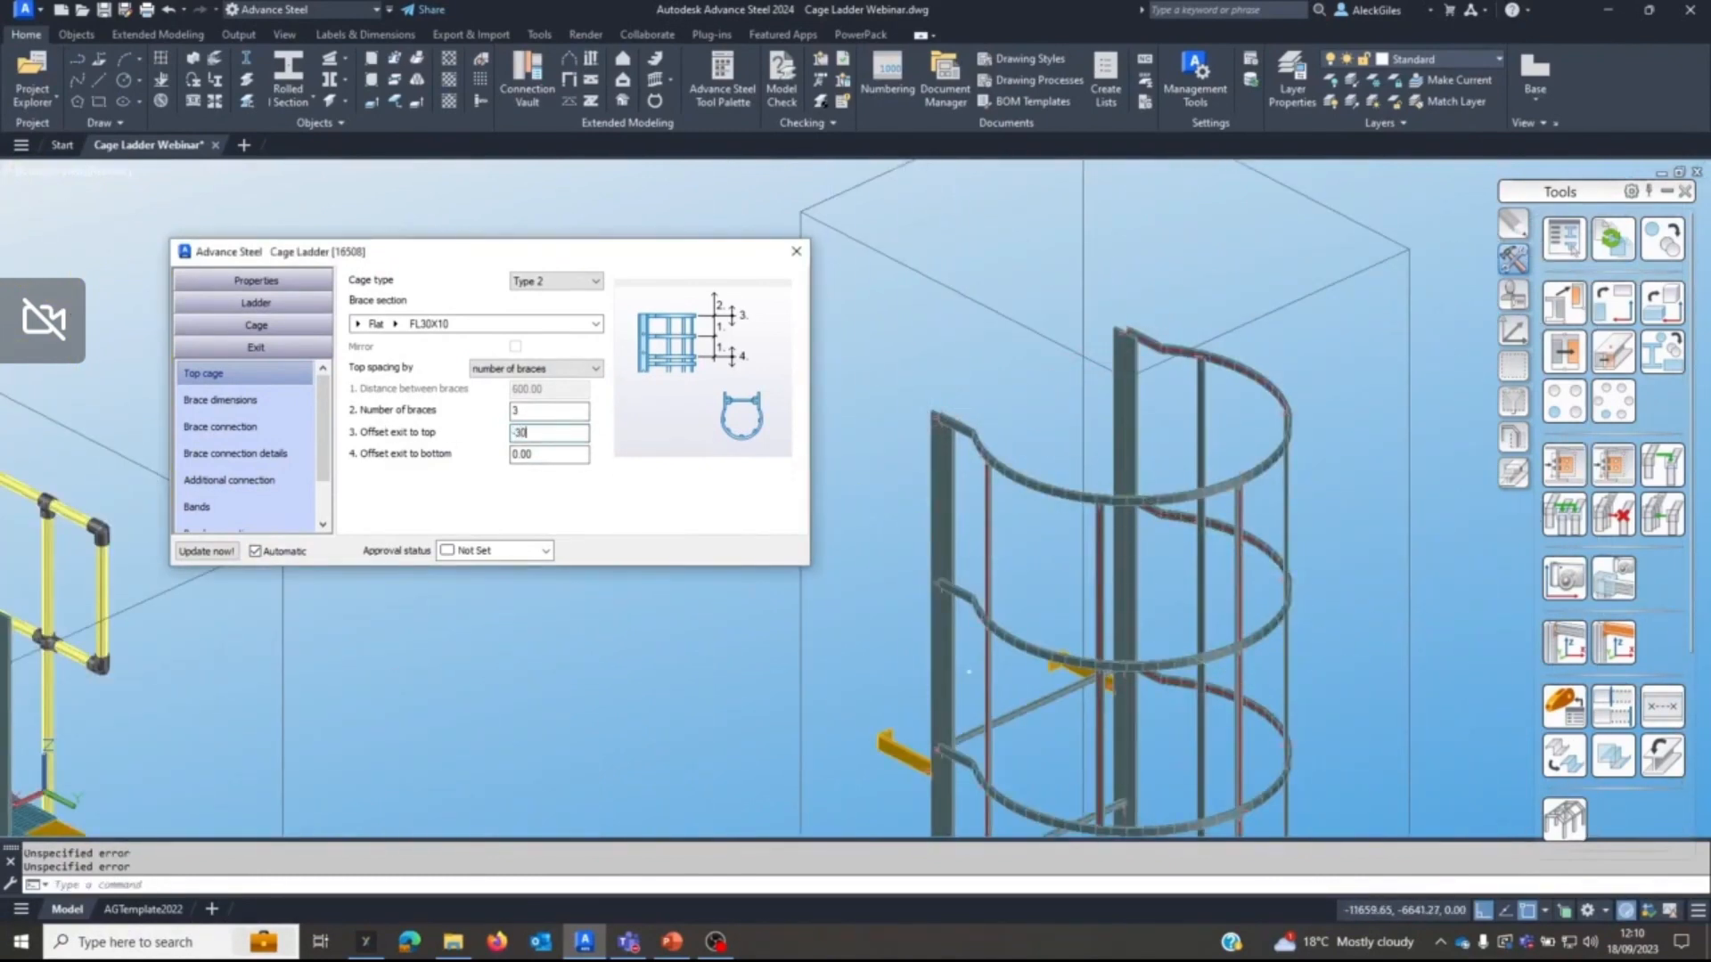
key("Return")
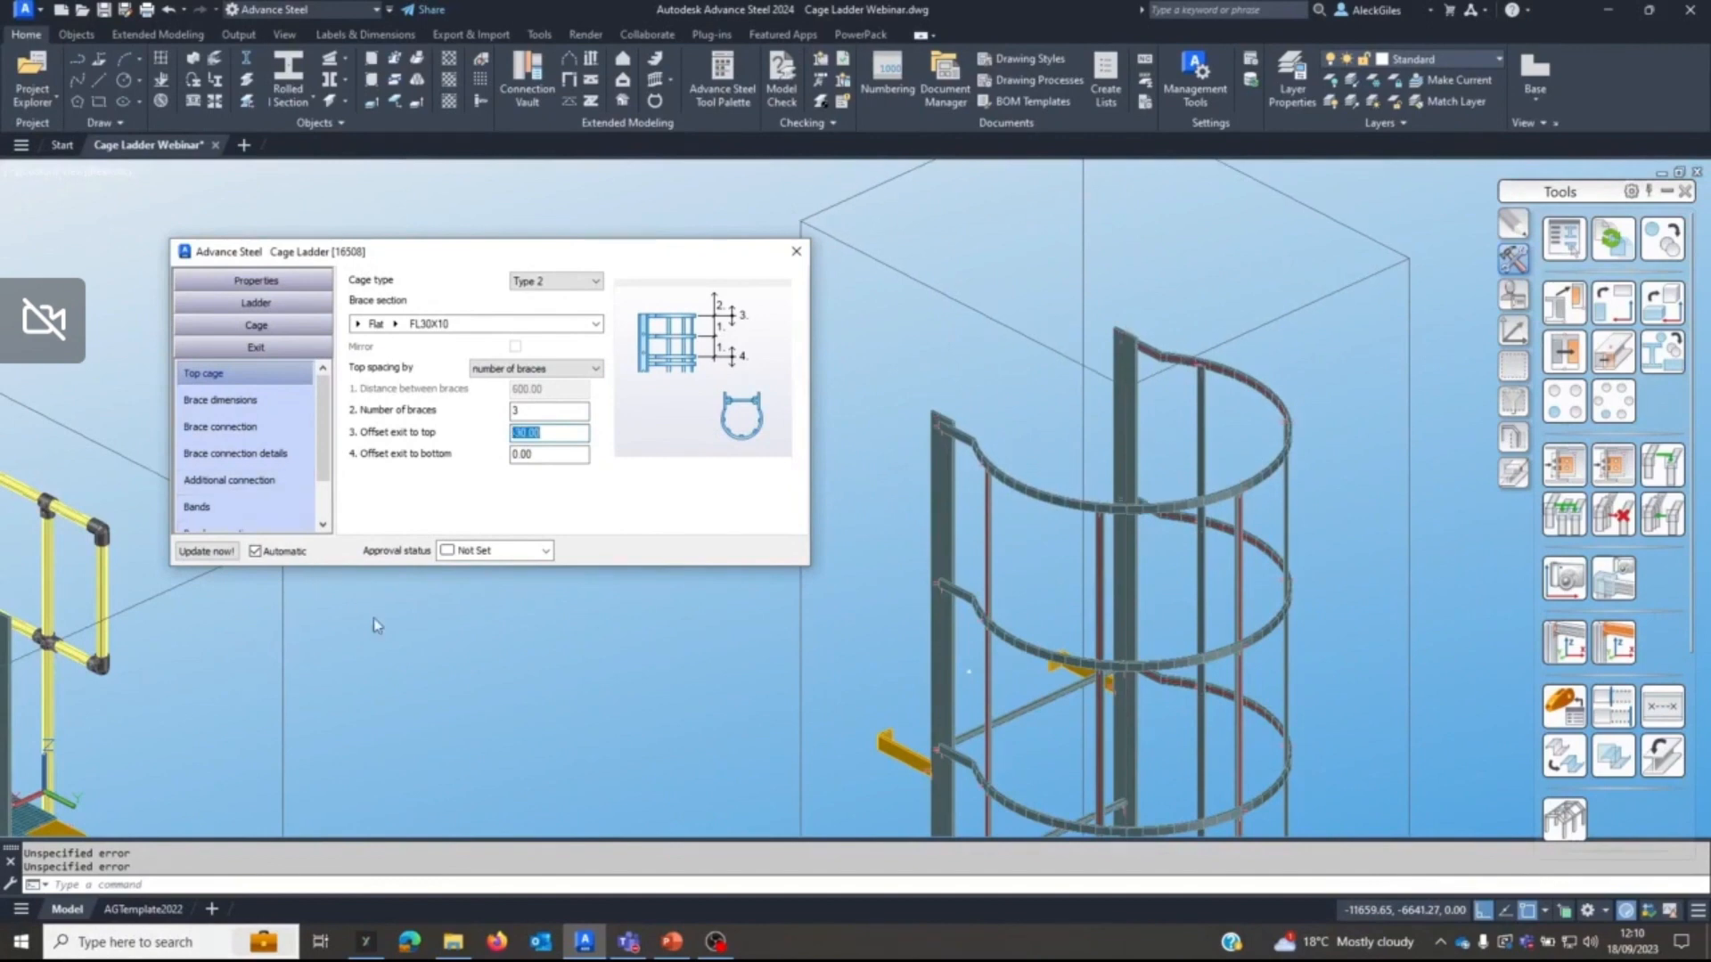
Set the top cage's offset from exit to bottom to 200 and close the ladder settings.
middle_click_drag(957, 664, 1003, 505)
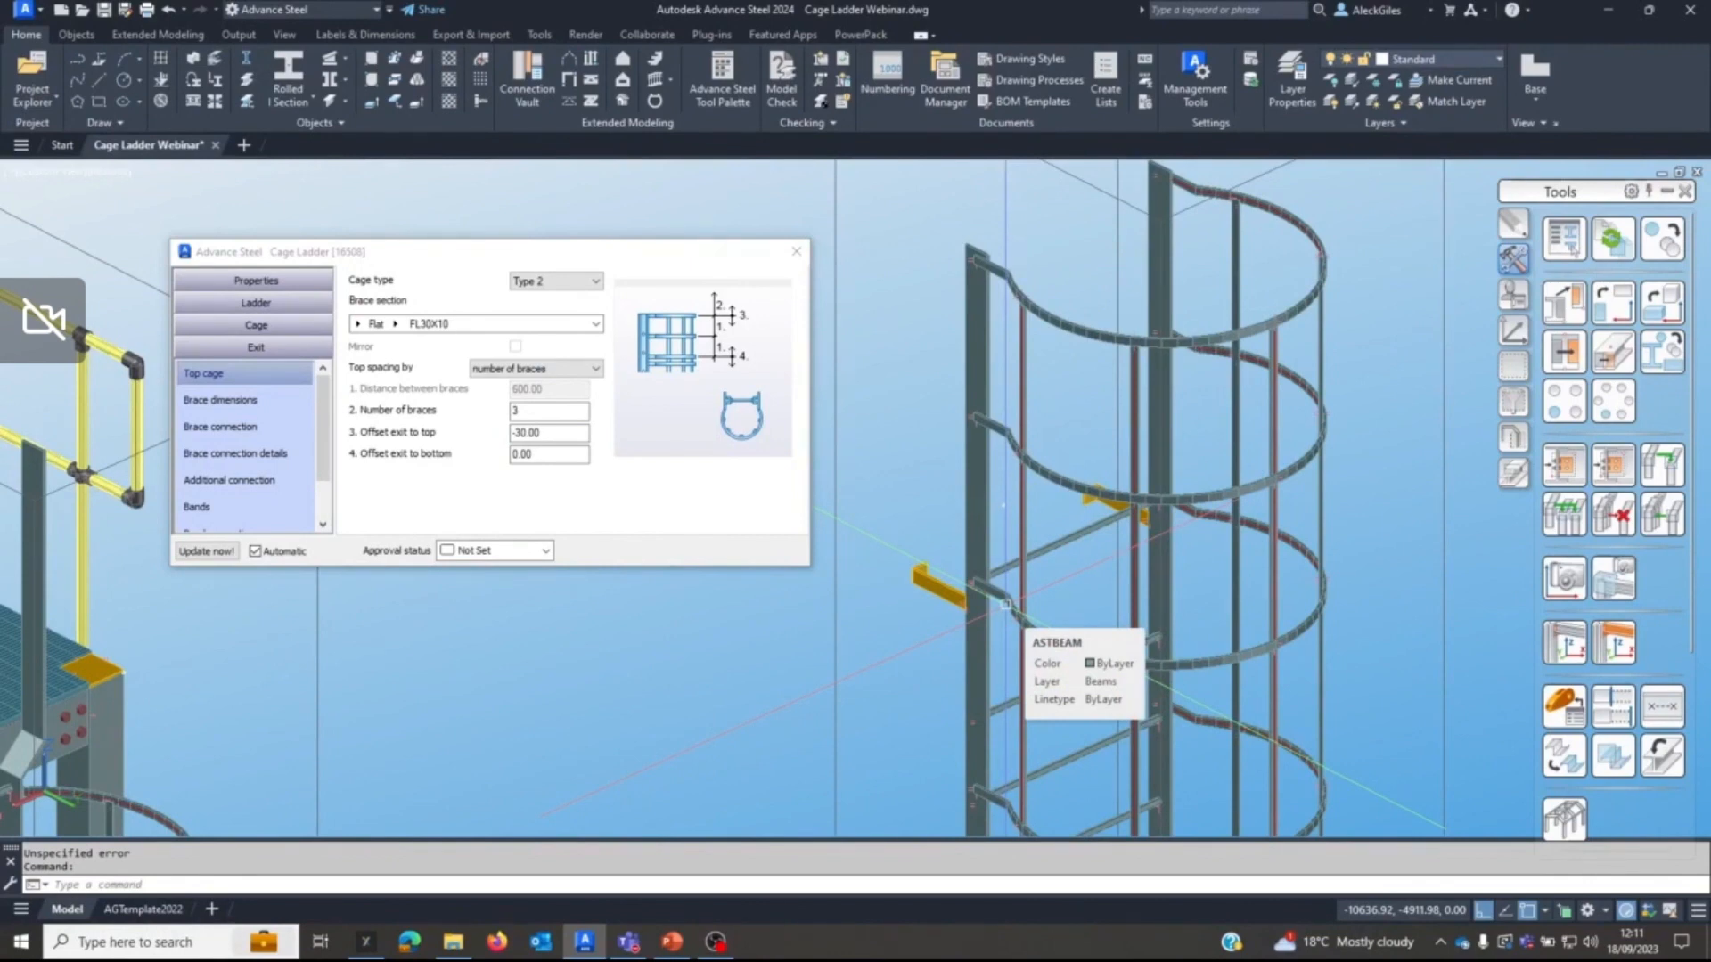
left_click(594, 463)
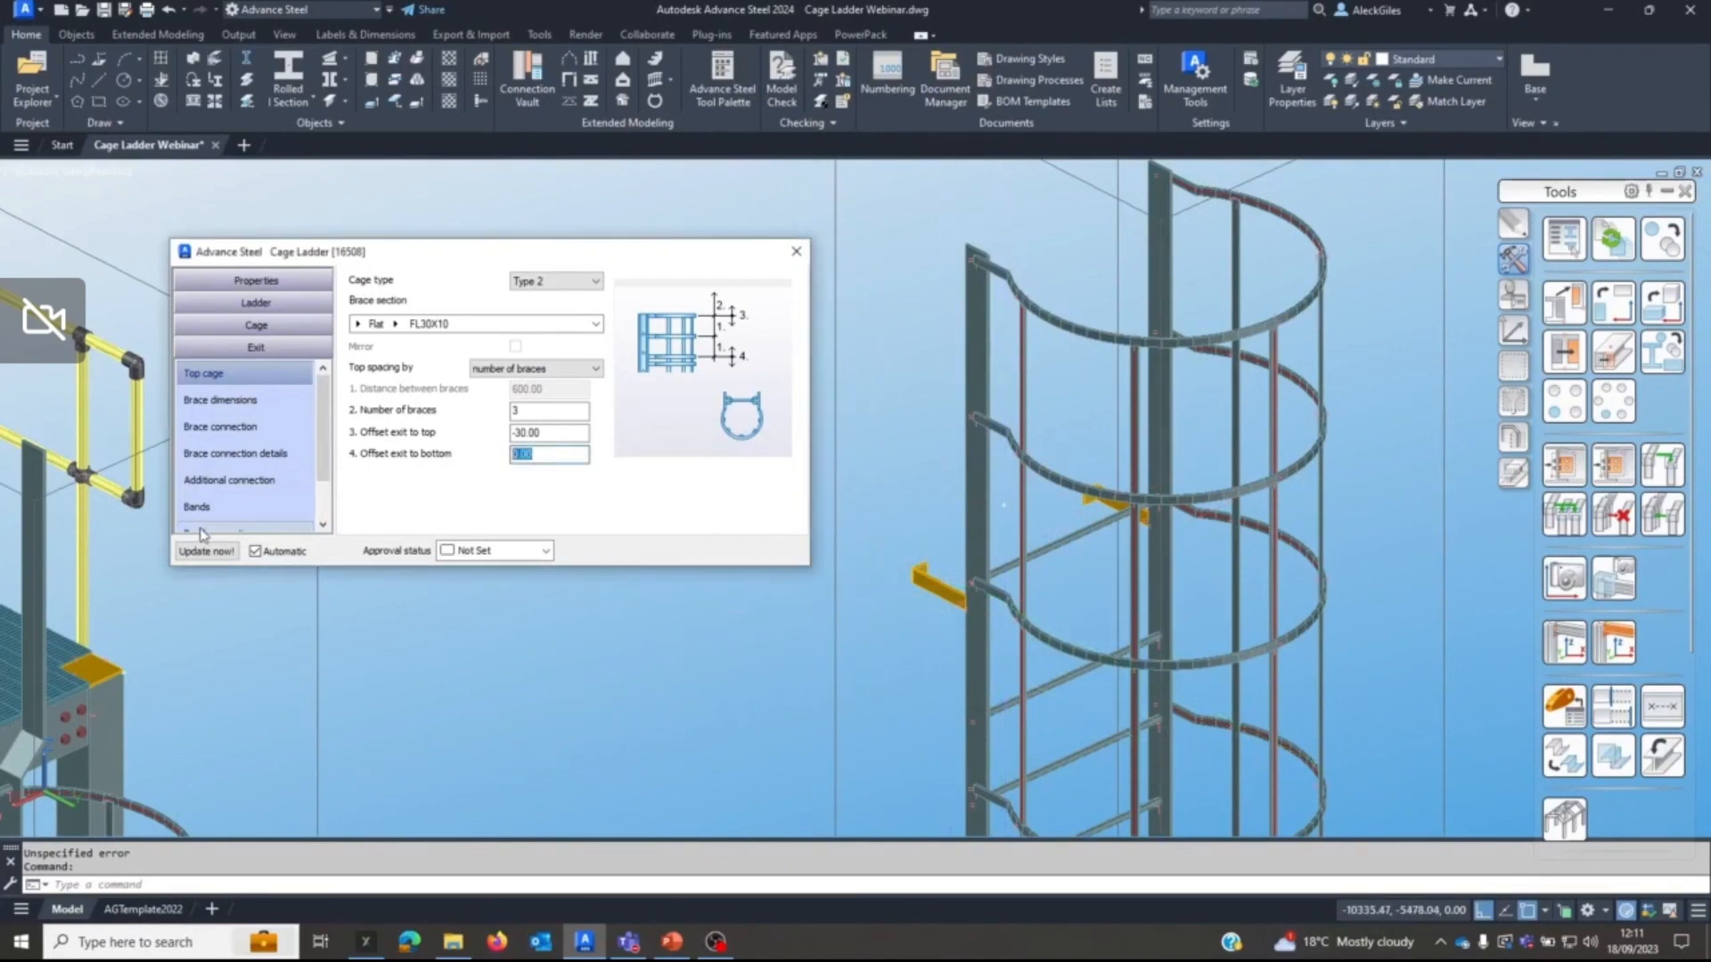
key("Return")
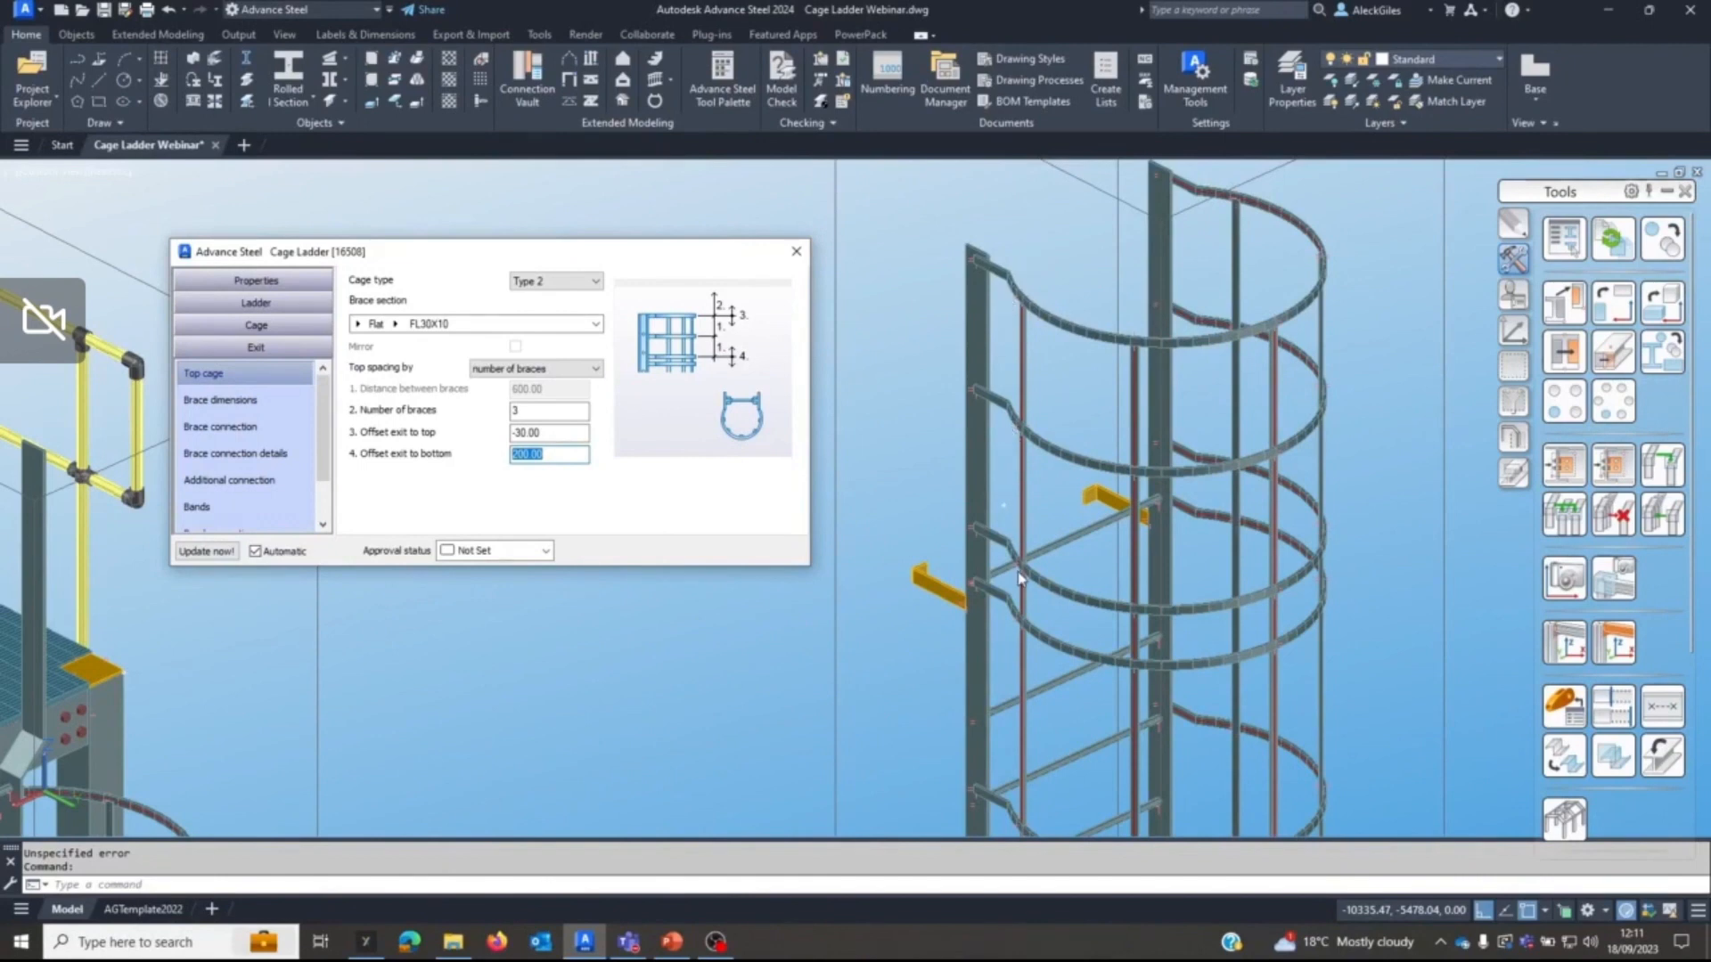
left_click(797, 255)
Copy the freestanding ladder's three upper cage hoops to the platform ladder without a top cage, using the stringer tops as start and end points.
scroll(600, 550, "down", 2)
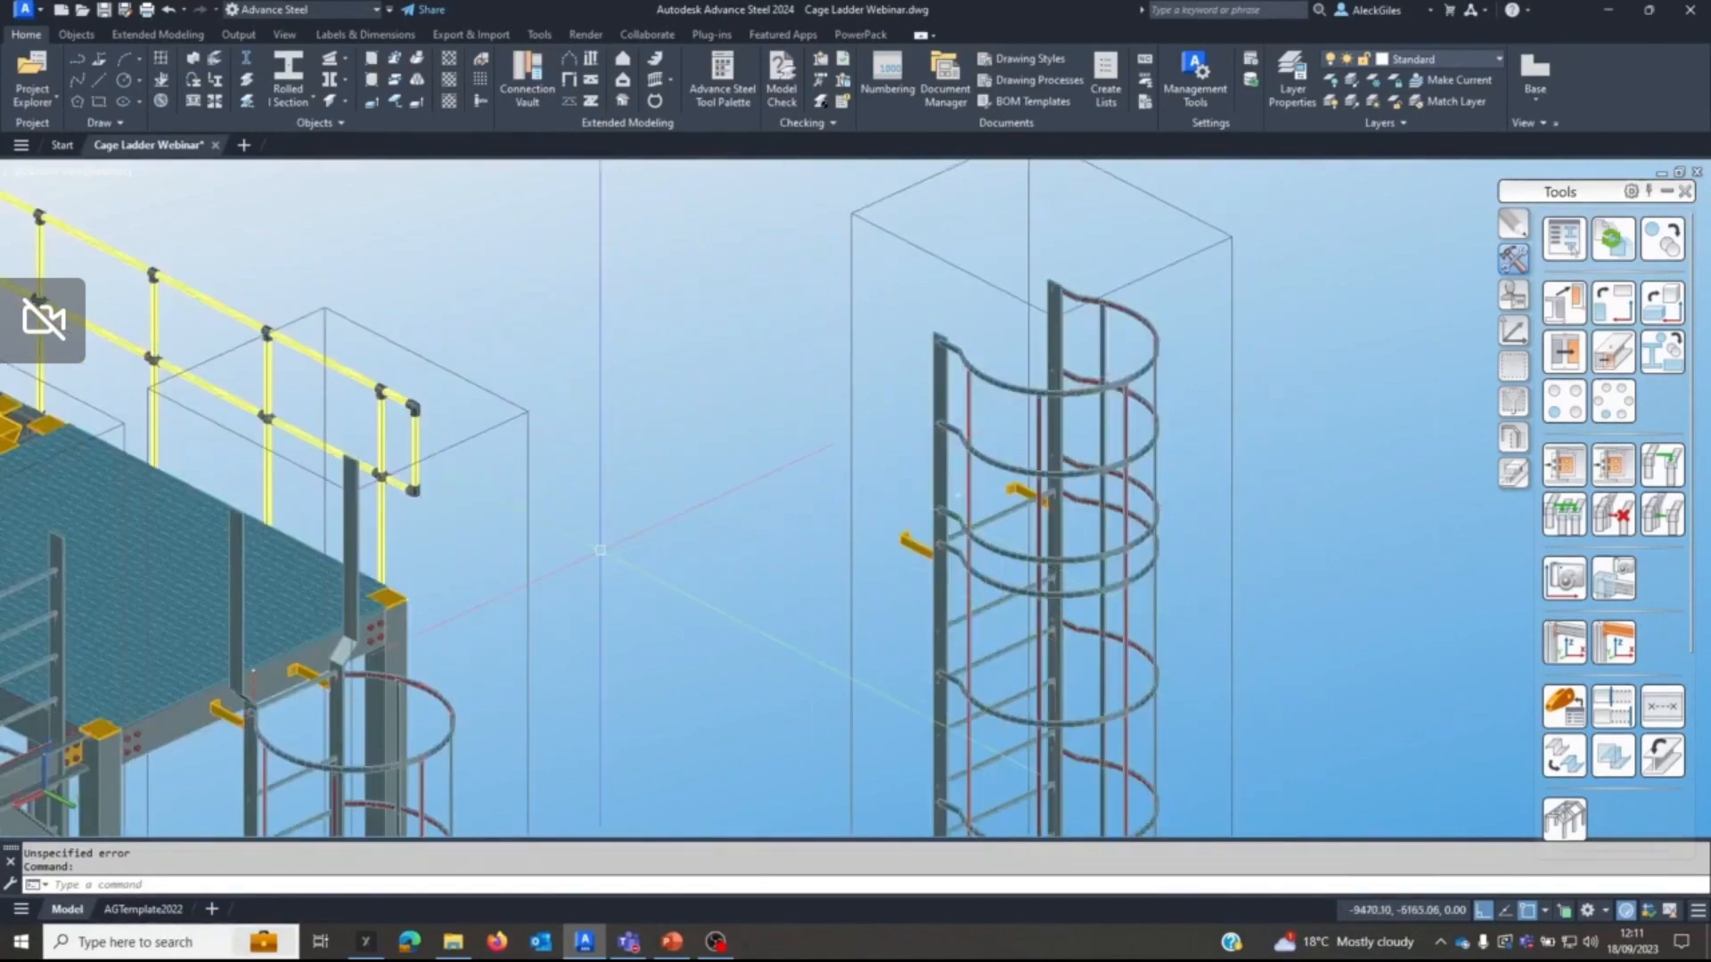
middle_click_drag(599, 549, 676, 526)
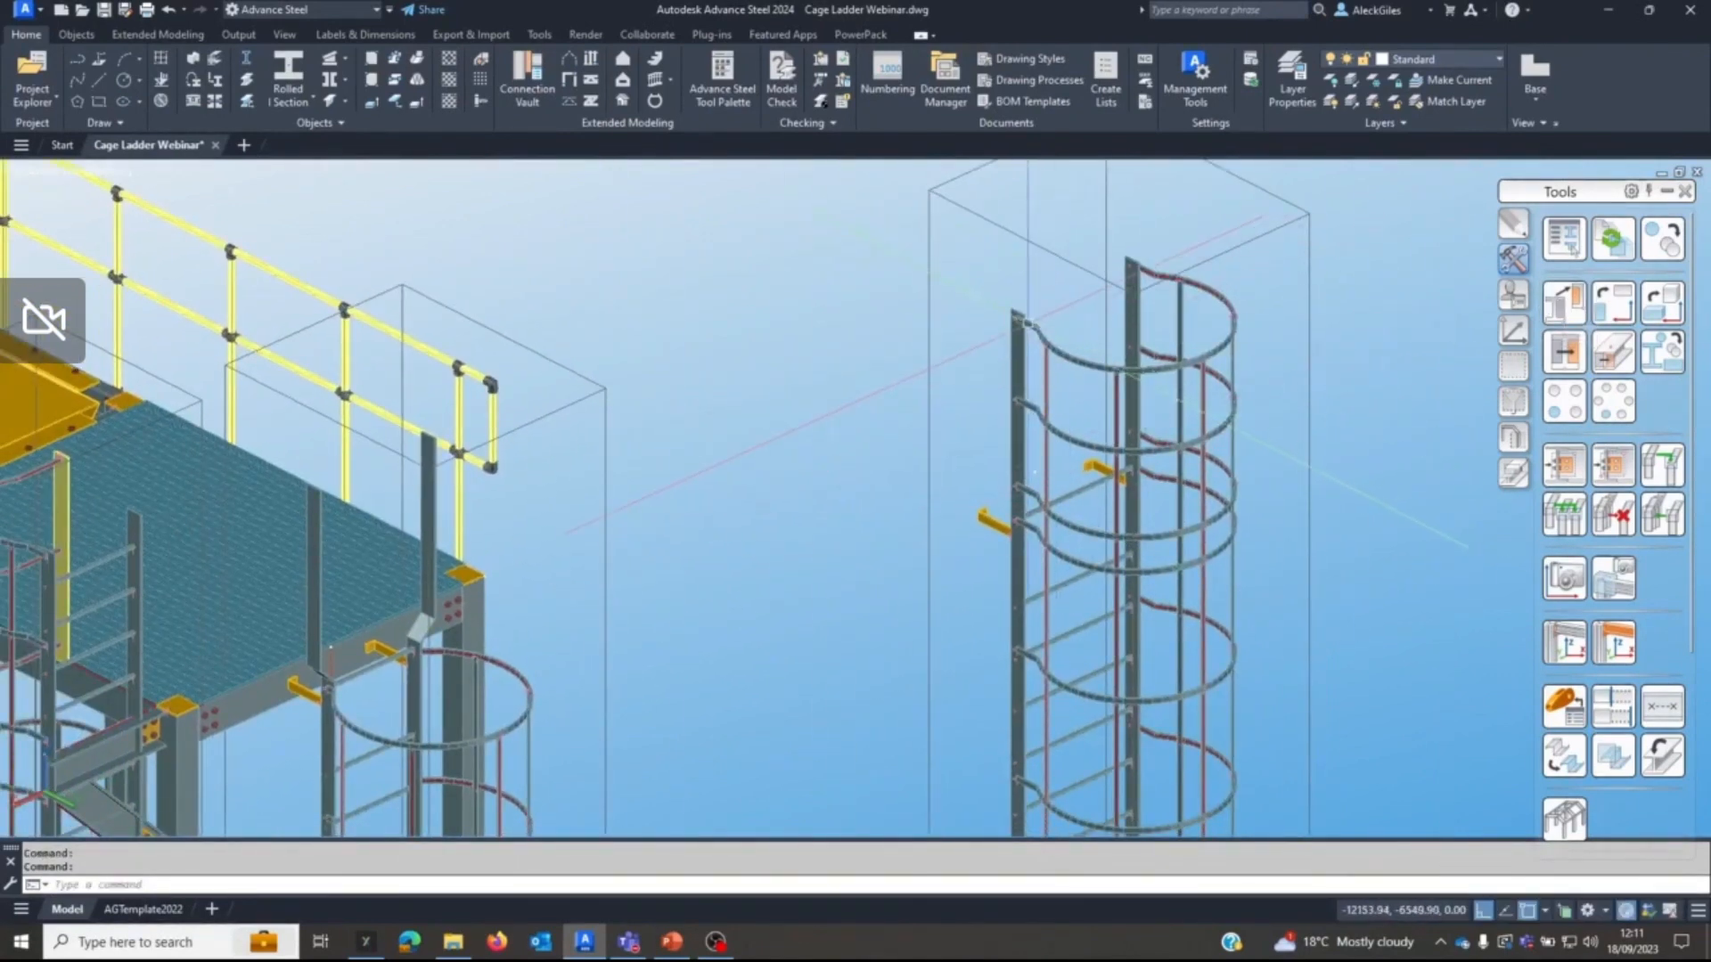
left_click(1663, 241)
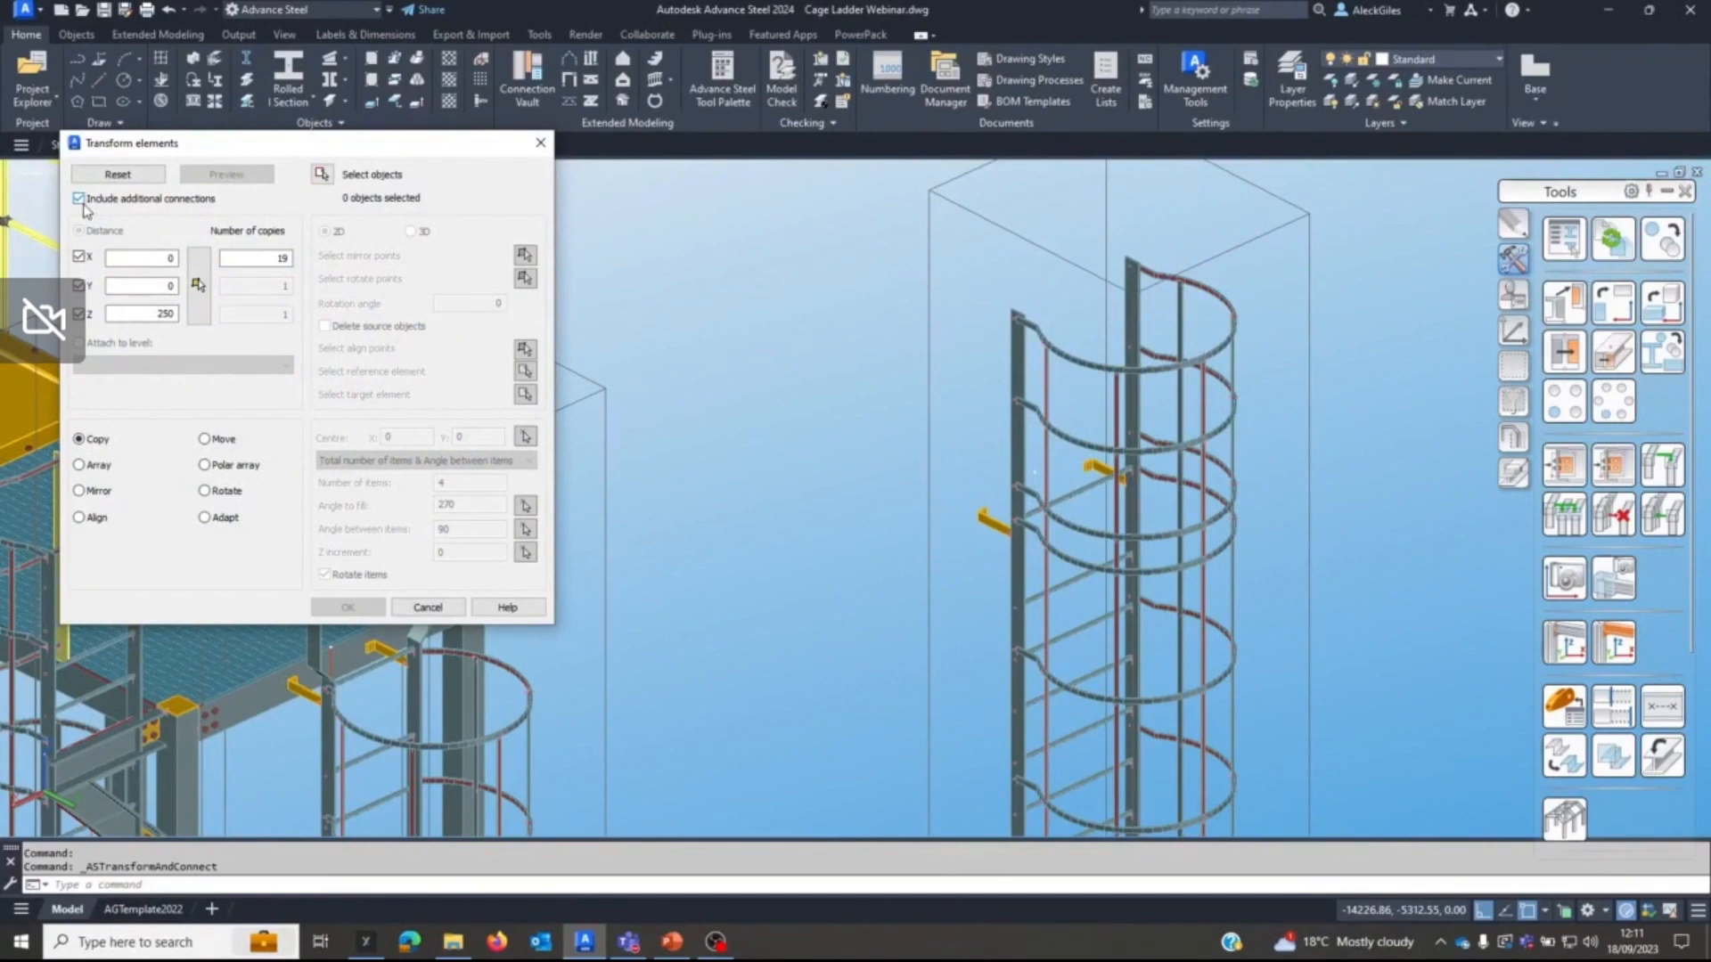
left_click(427, 607)
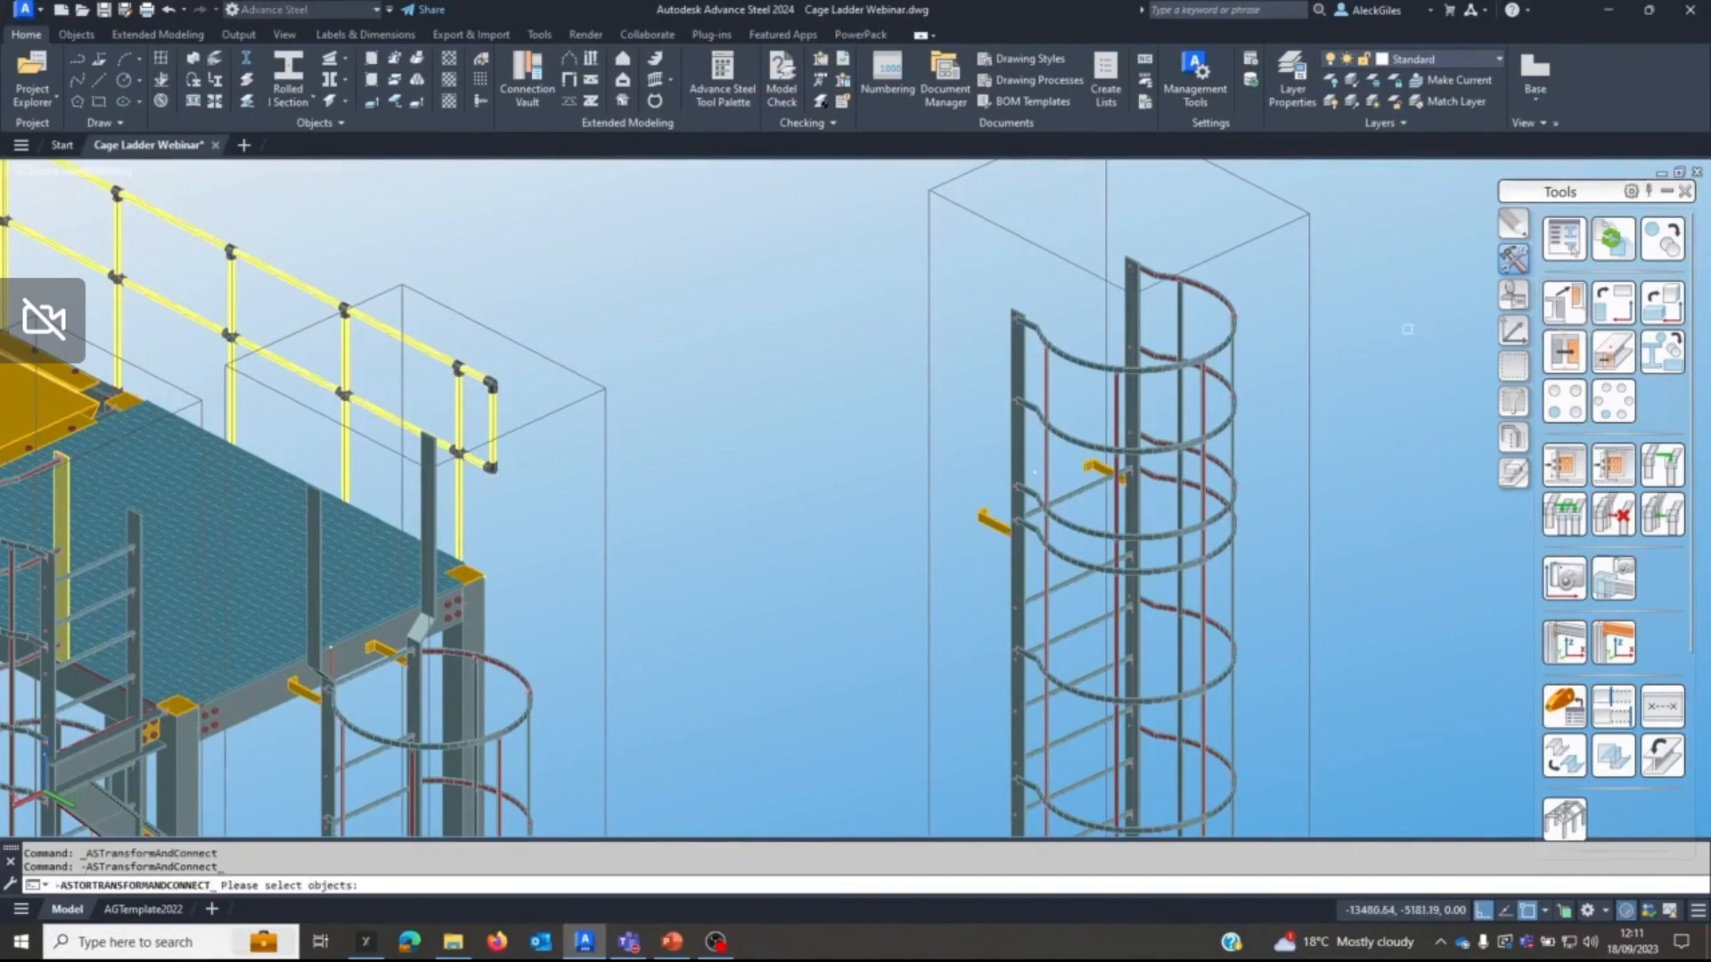
left_click(1189, 366)
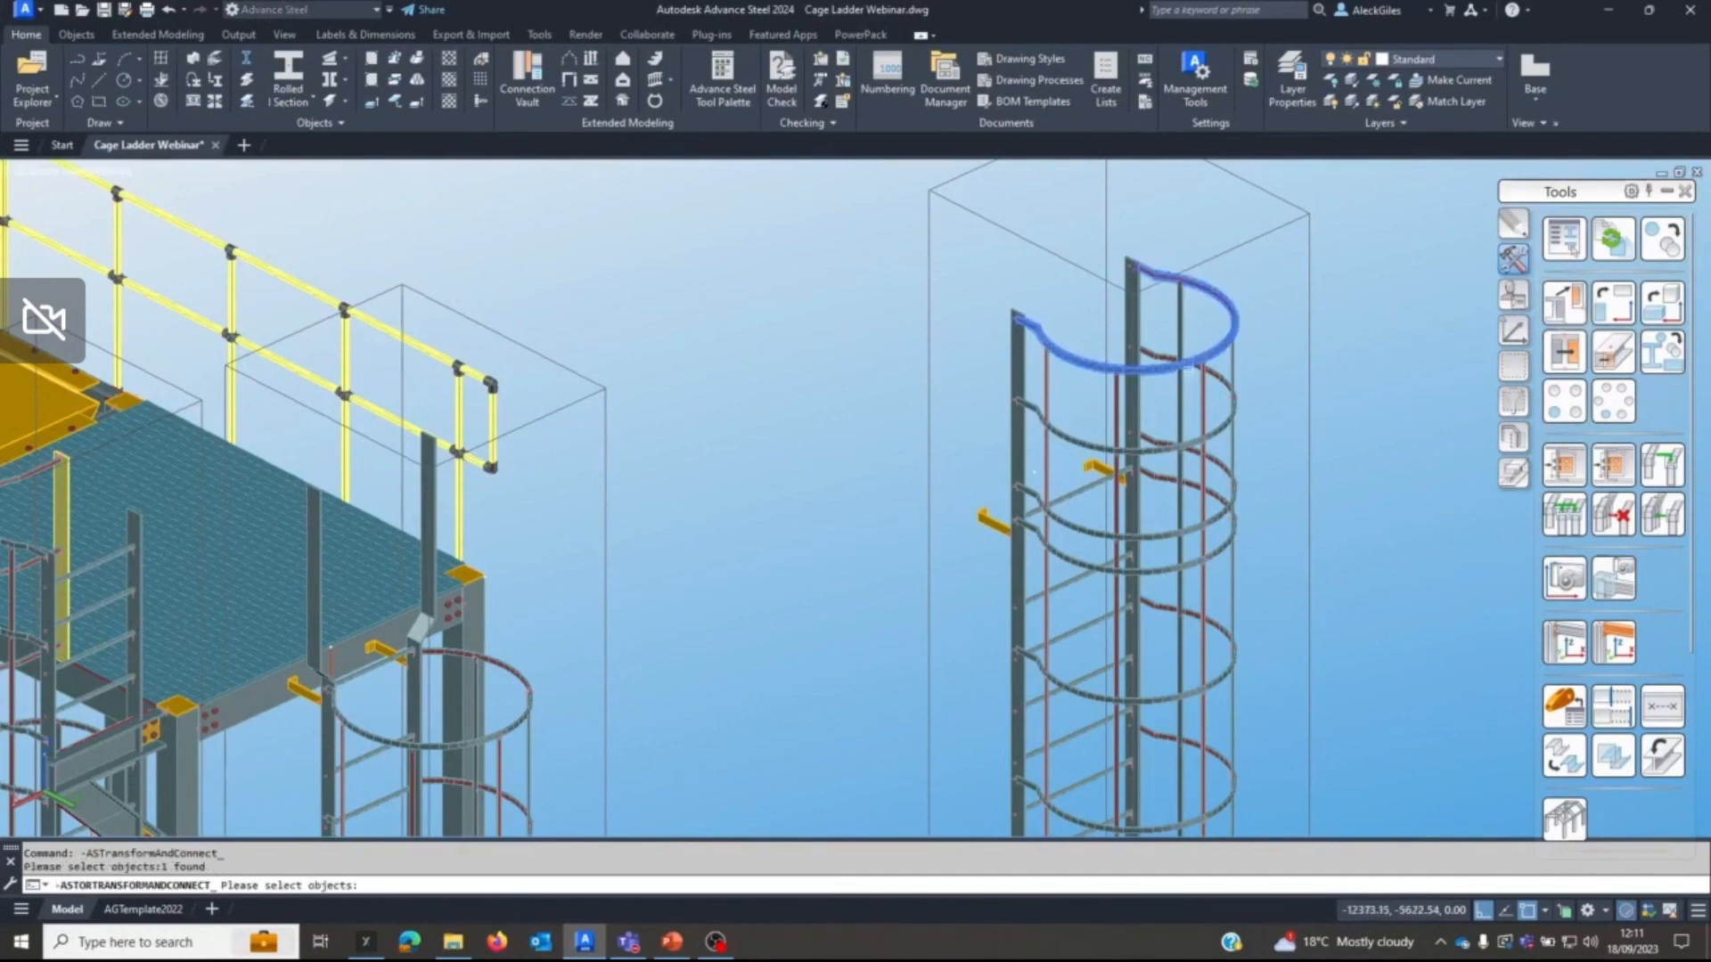
left_click(1217, 427)
left_click(1214, 461)
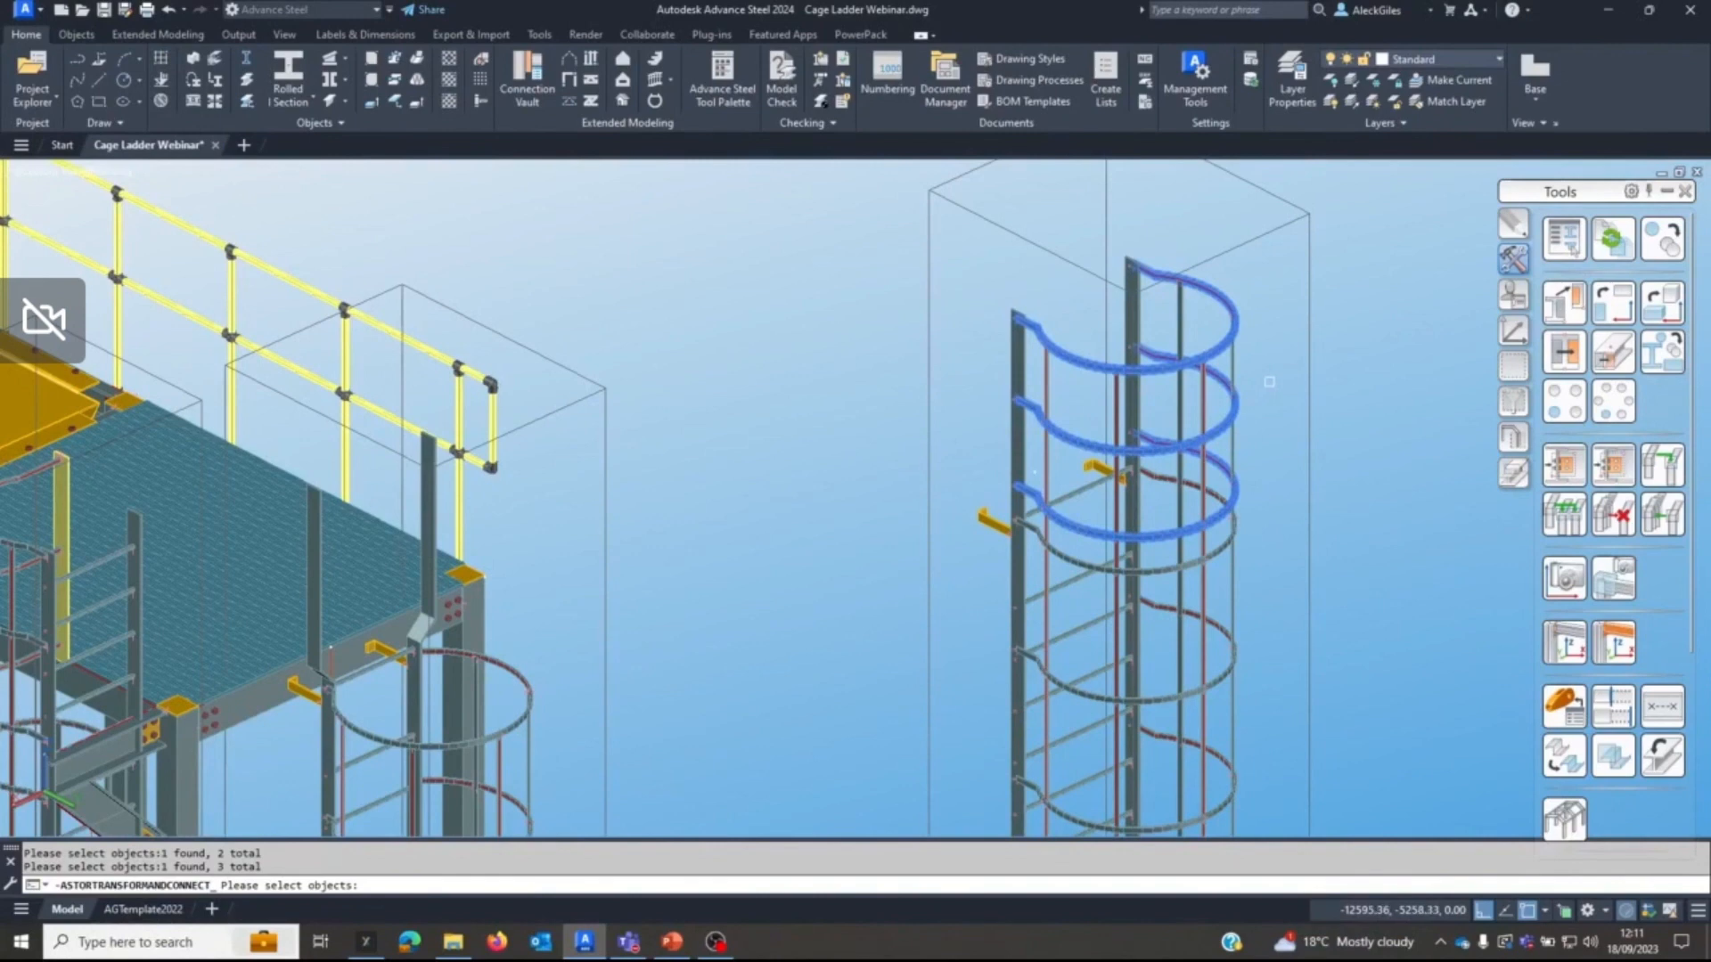
key("Return")
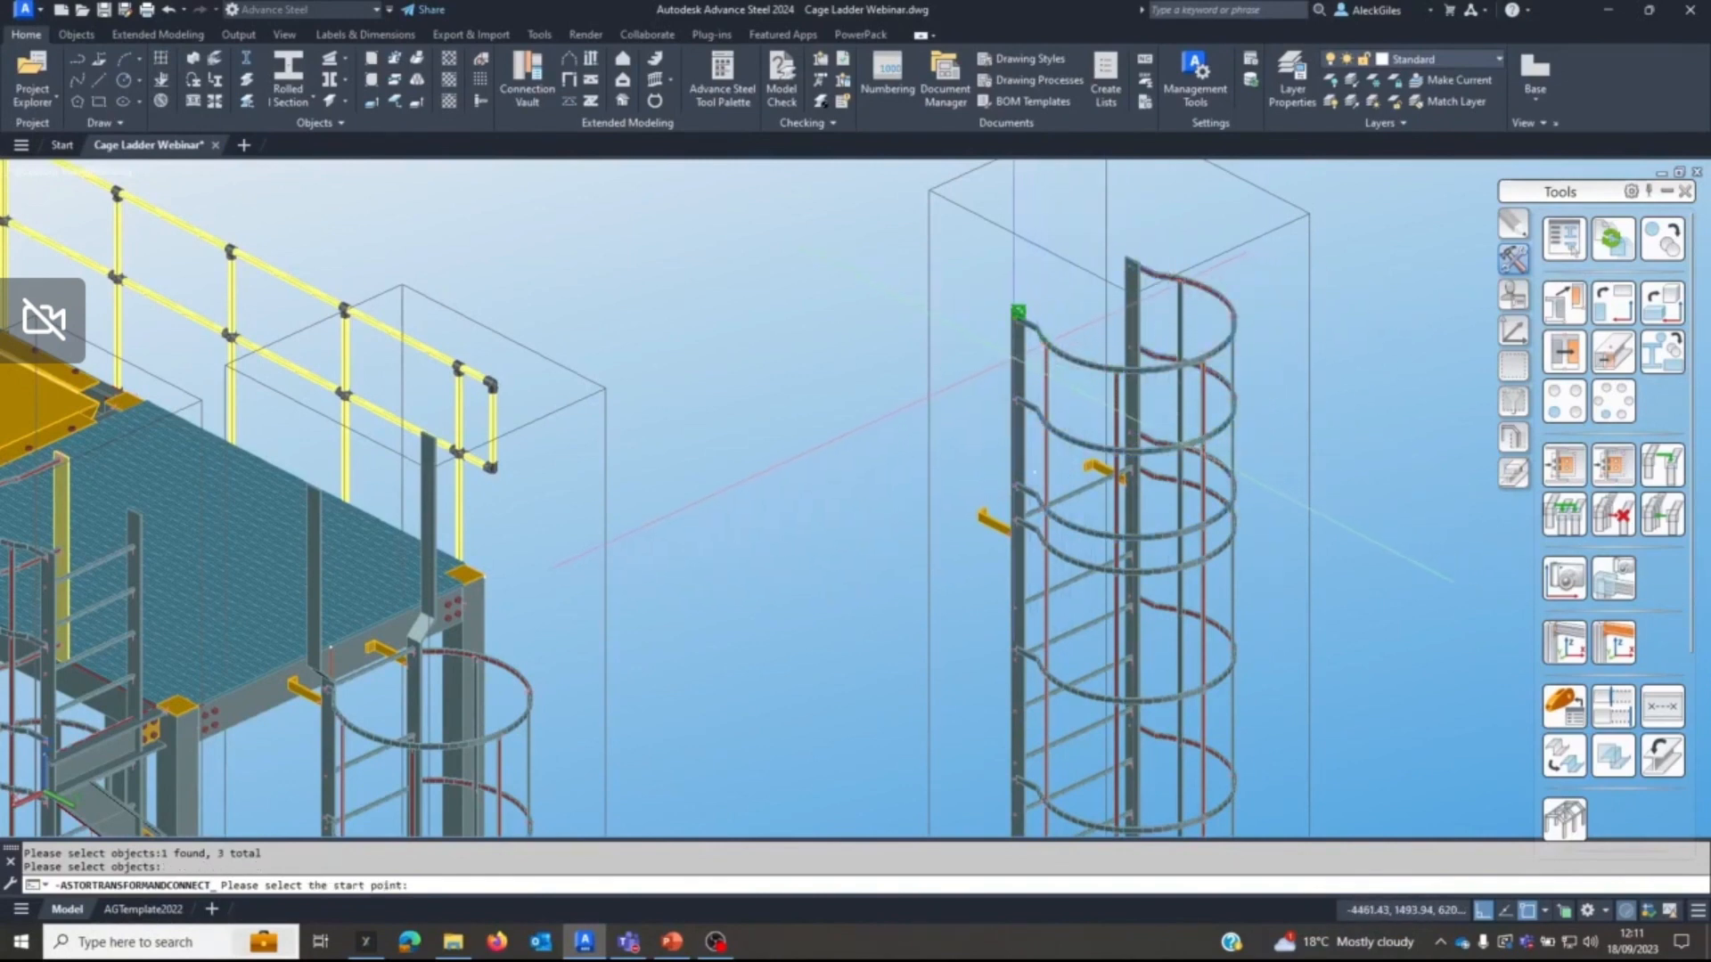
left_click(1018, 312)
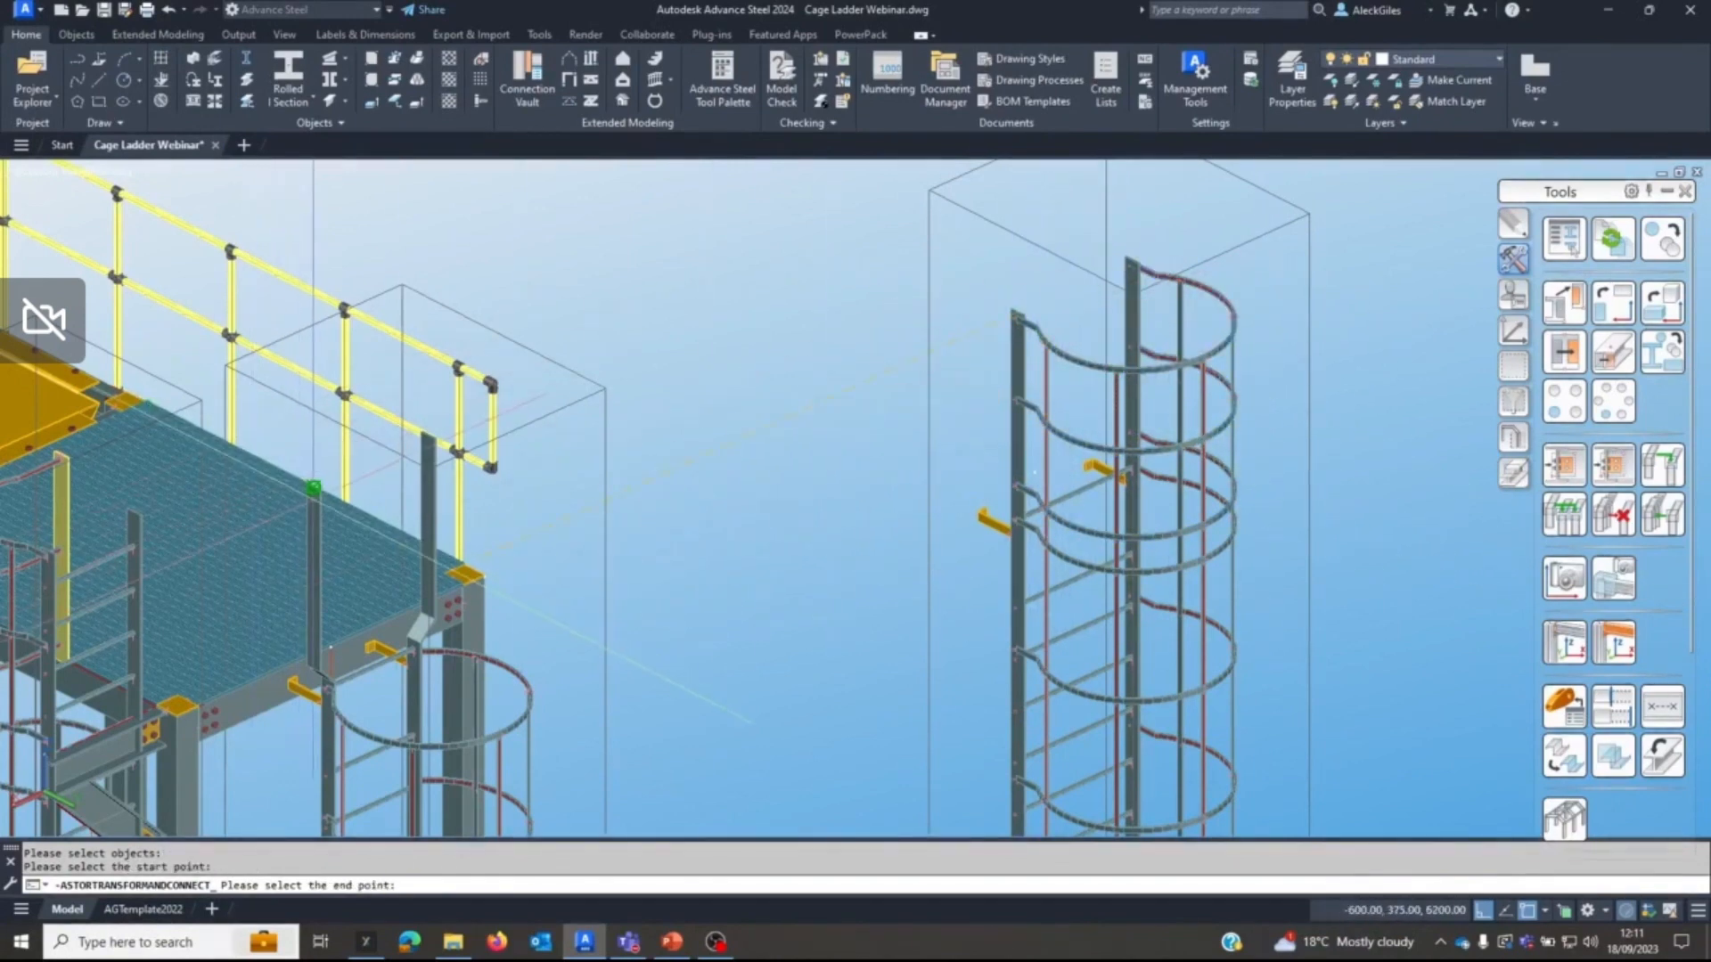
left_click(314, 493)
middle_click_drag(437, 495, 844, 277)
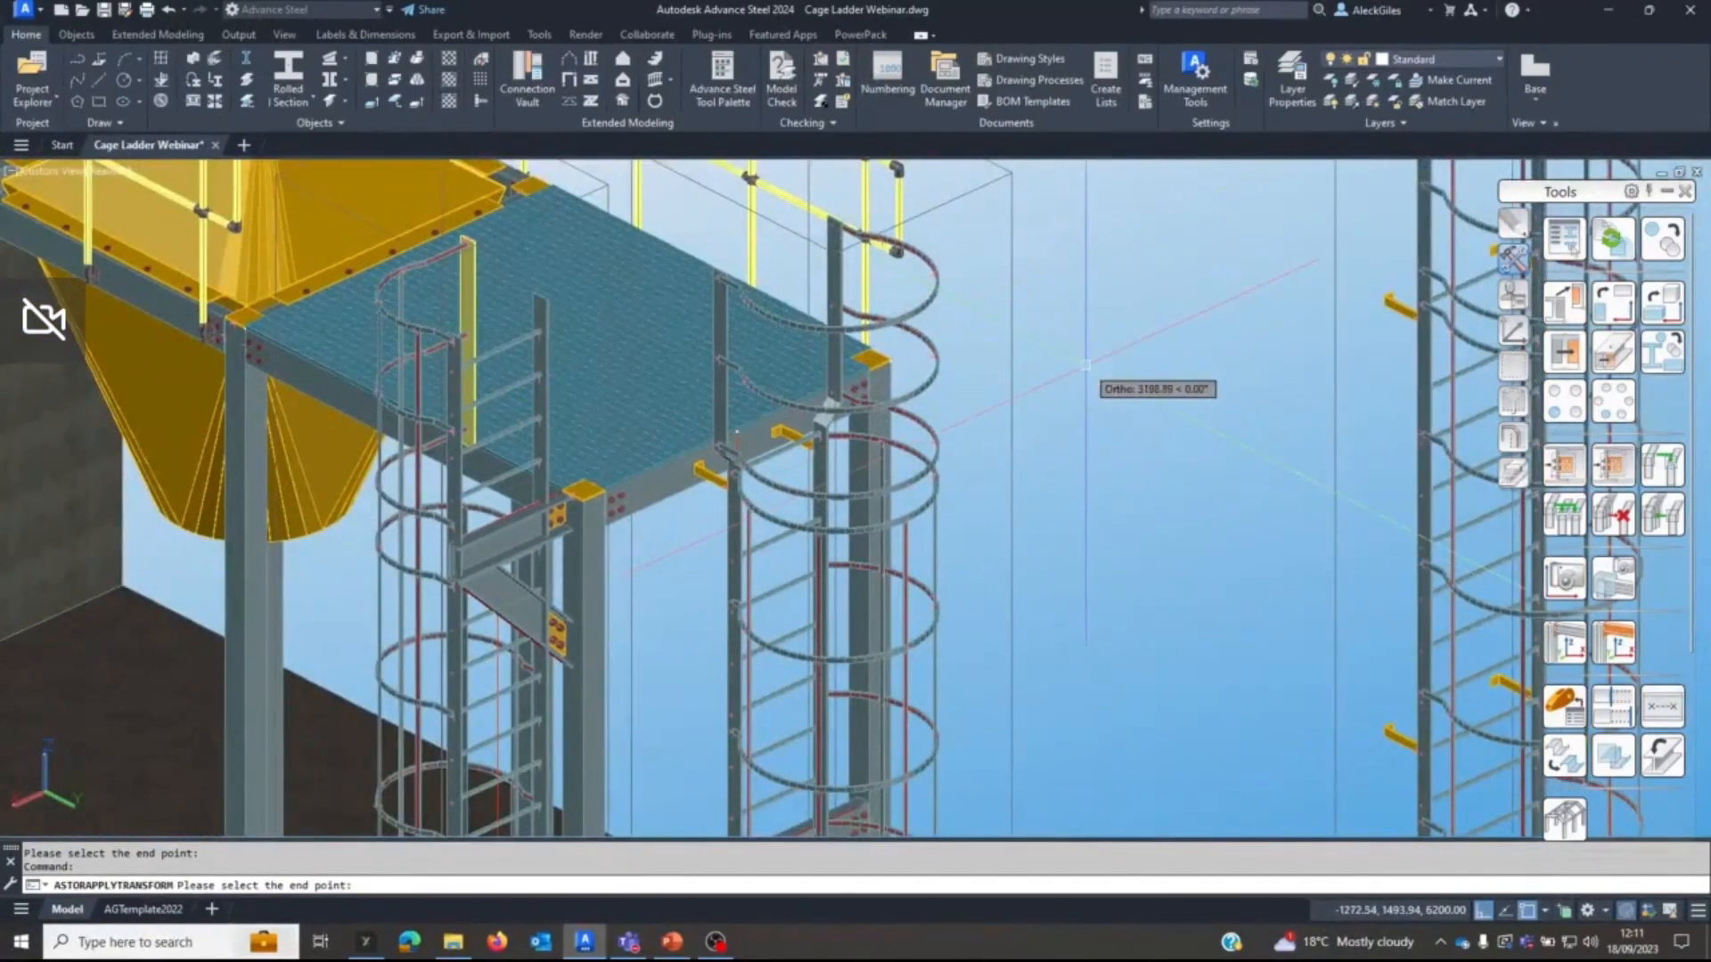
key("Escape")
Try to place the UCS origin at an endpoint on the platform ladder's copied top hoop.
scroll(713, 343, "up", 5)
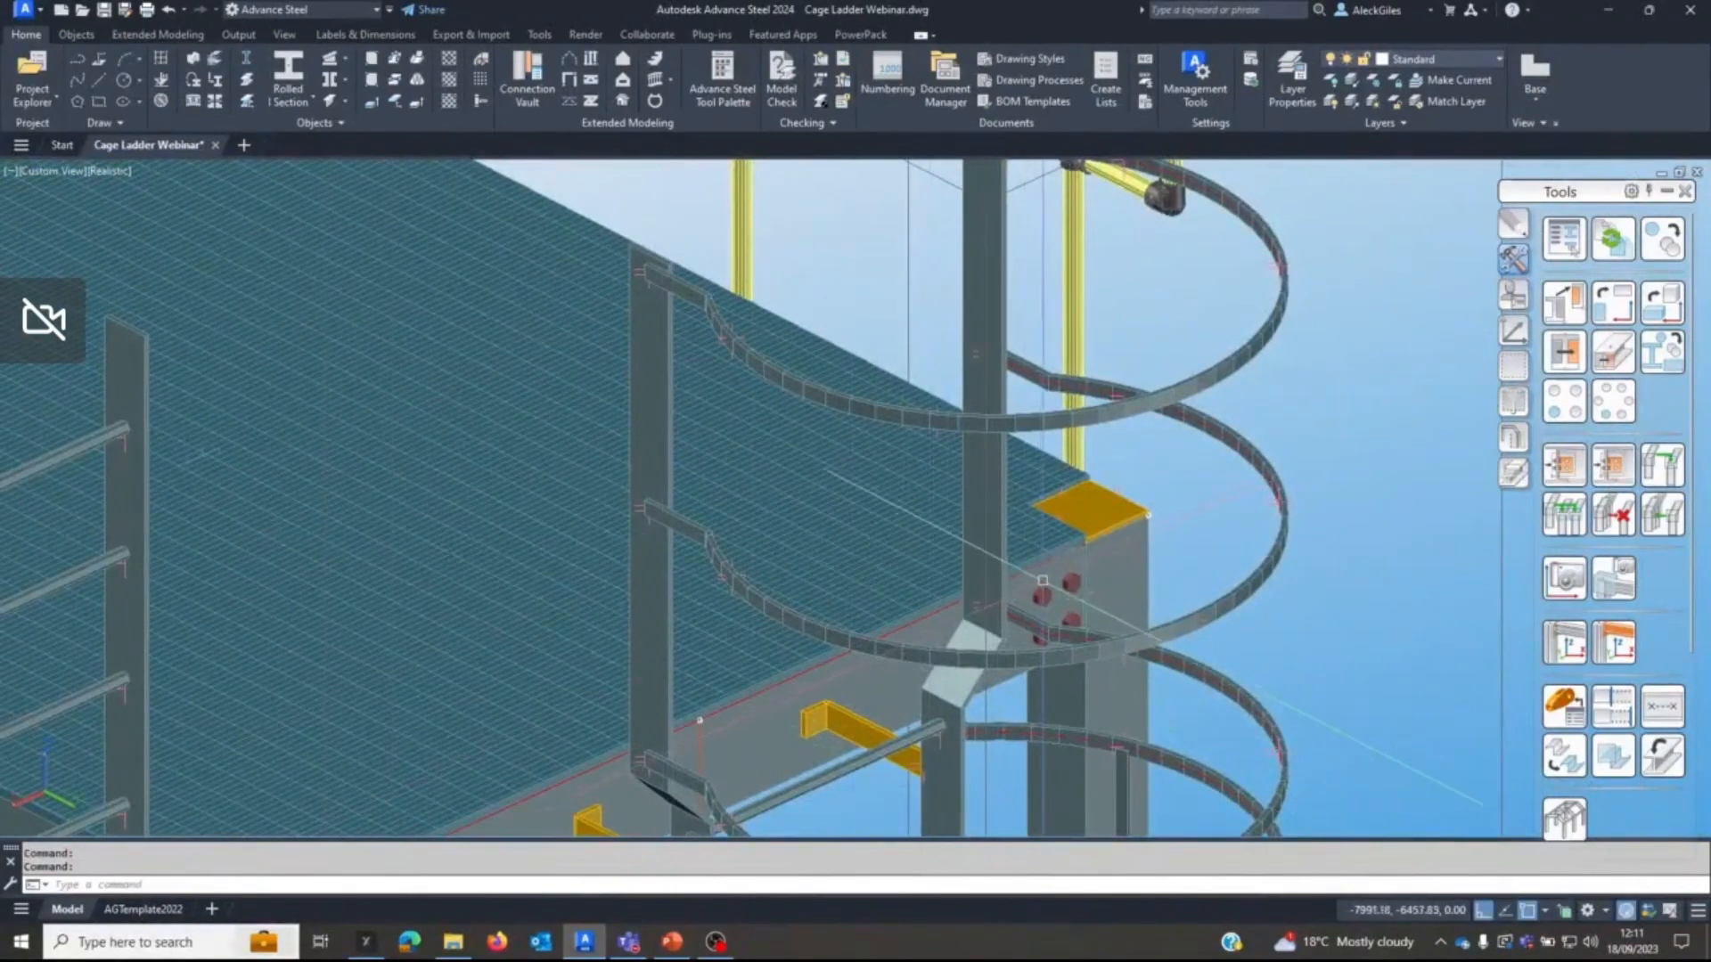
scroll(998, 499, "down", 3)
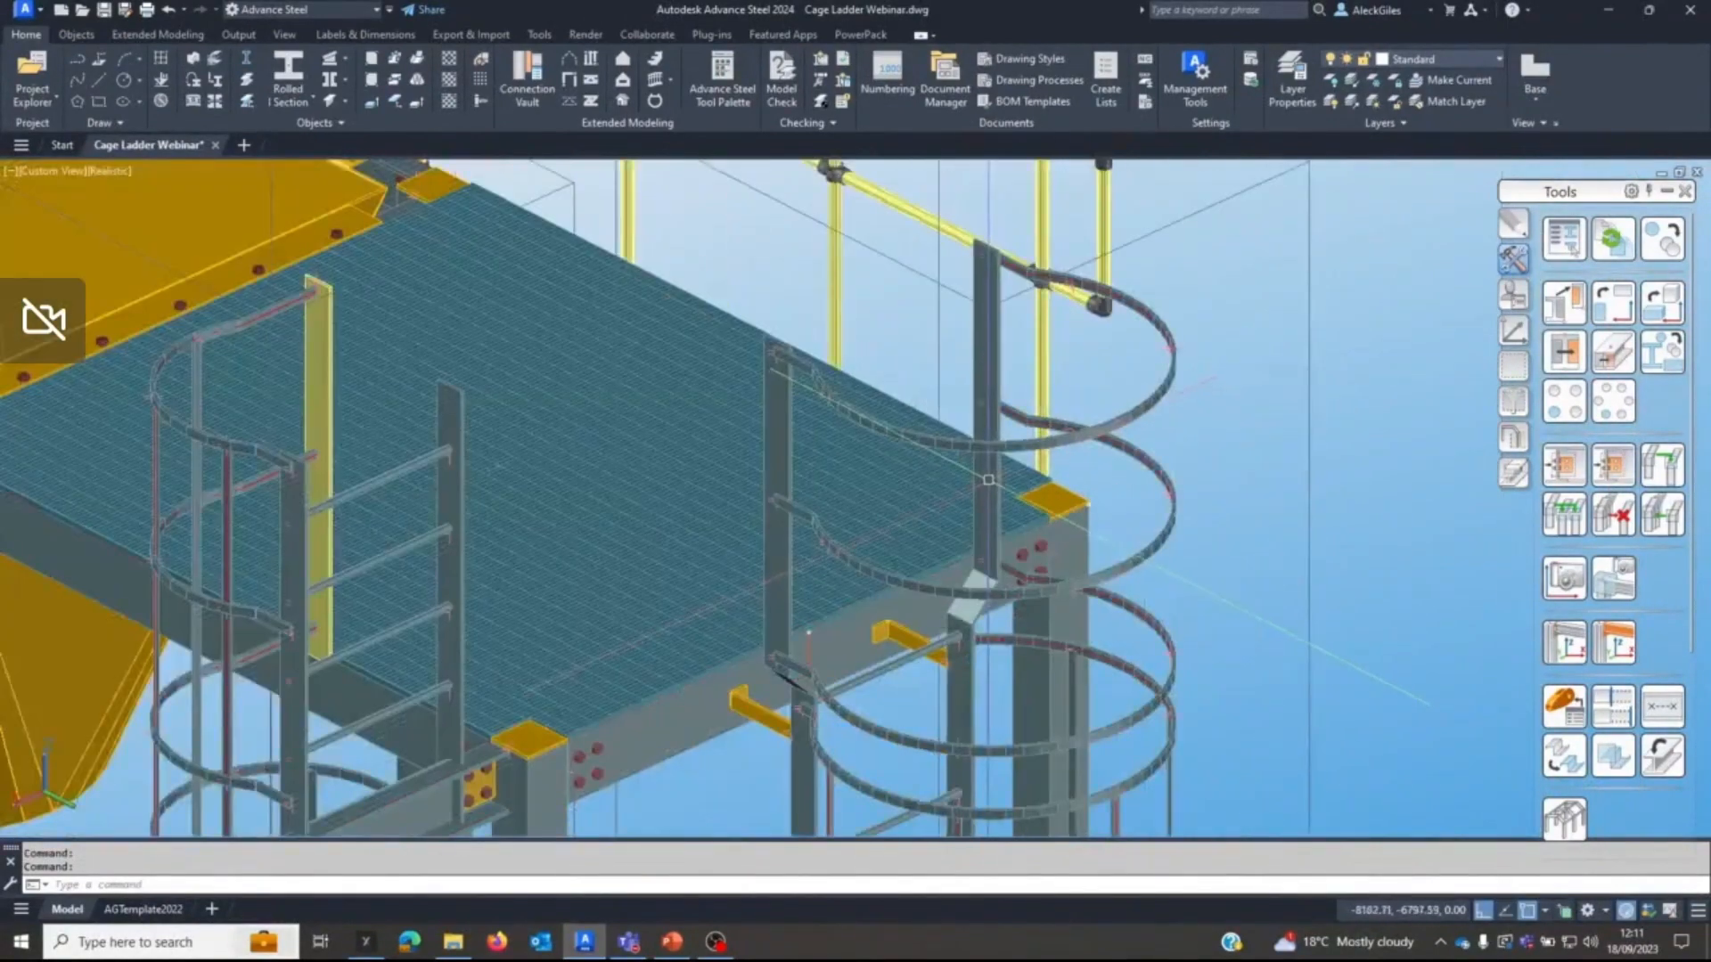
middle_click_drag(988, 480, 855, 446)
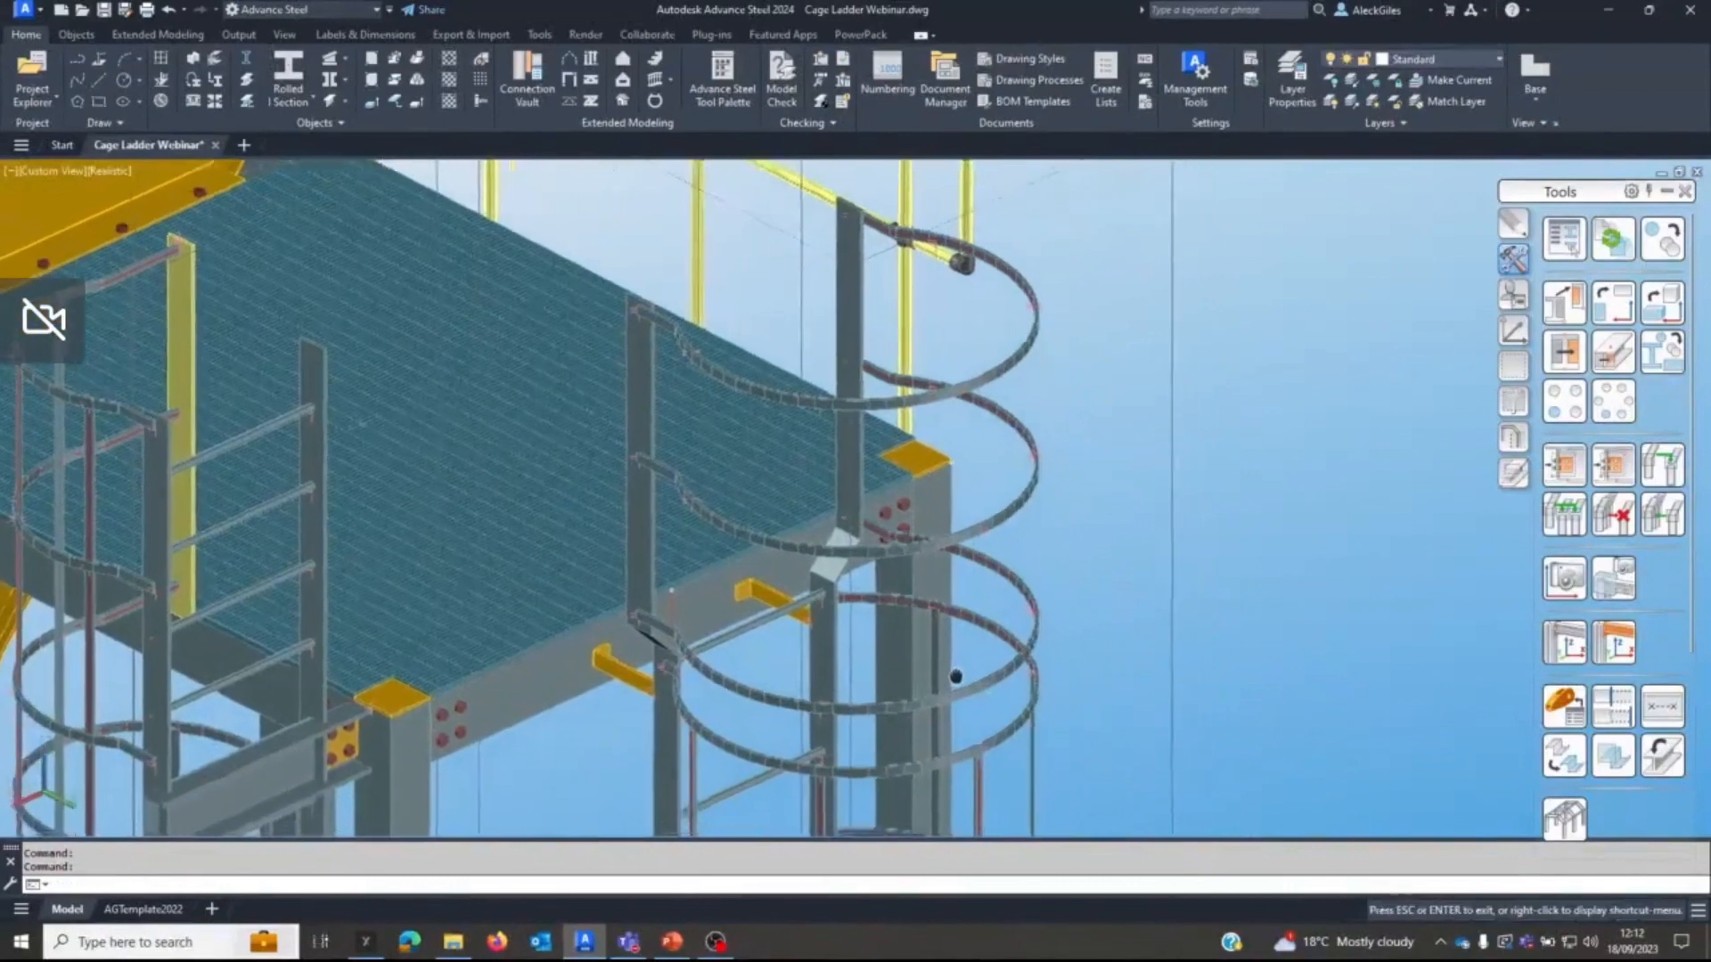
middle_click_drag(955, 676, 951, 673)
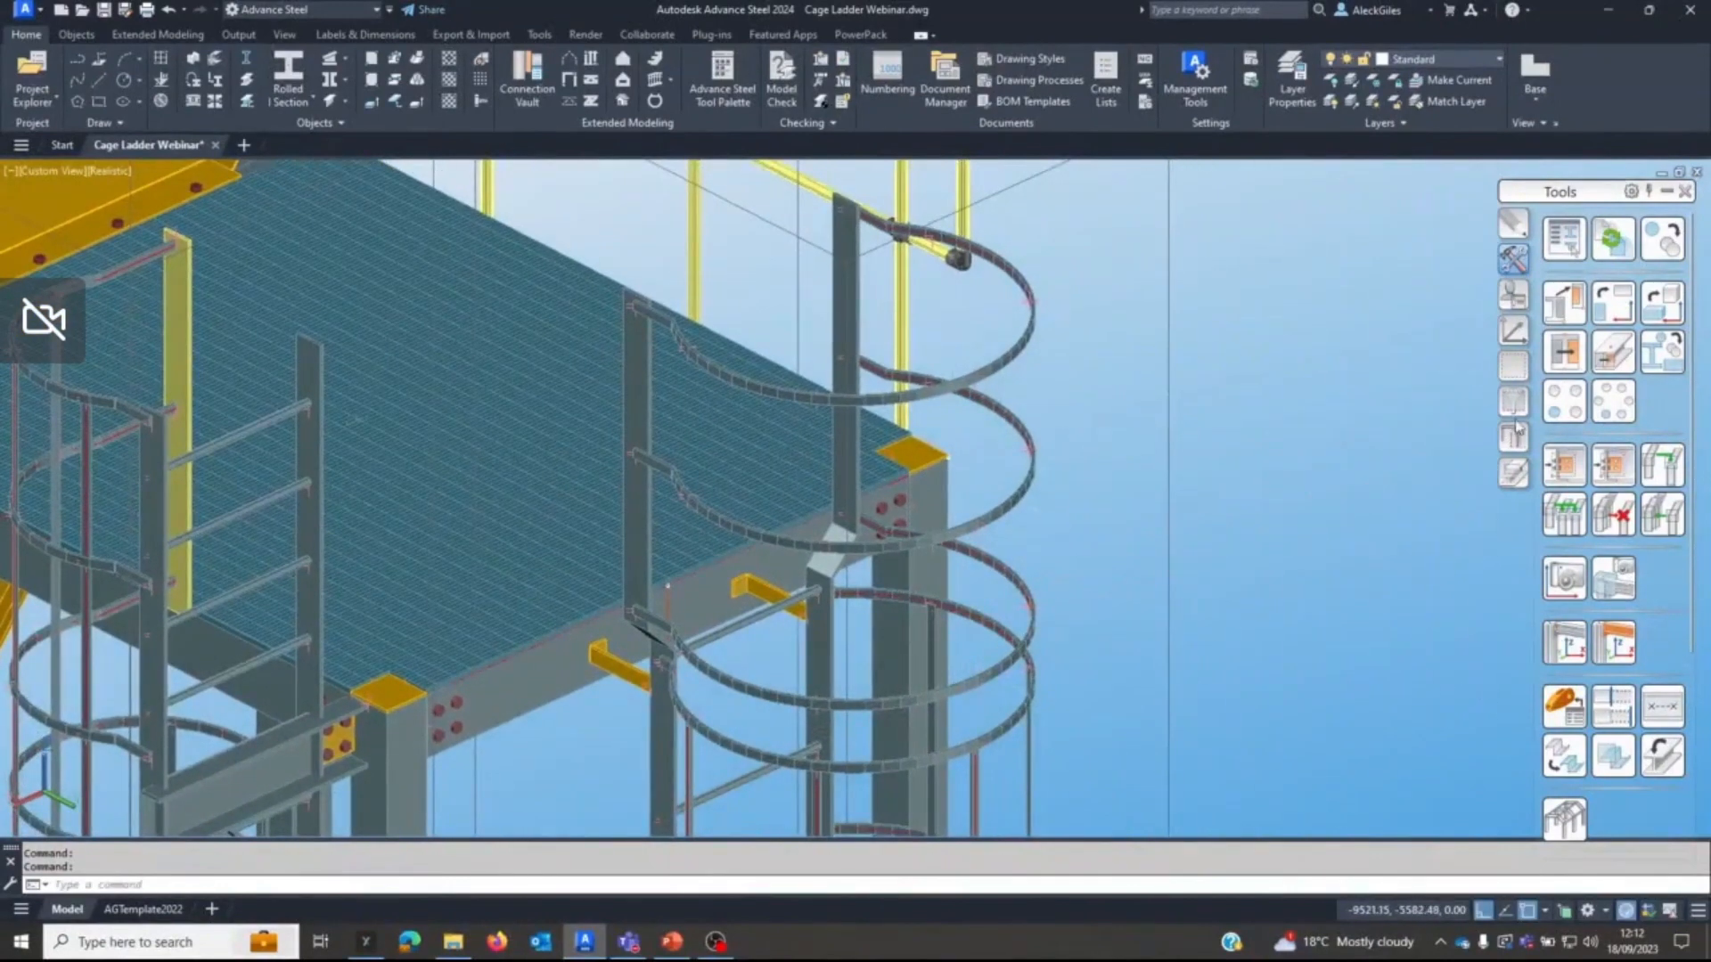
left_click(1513, 330)
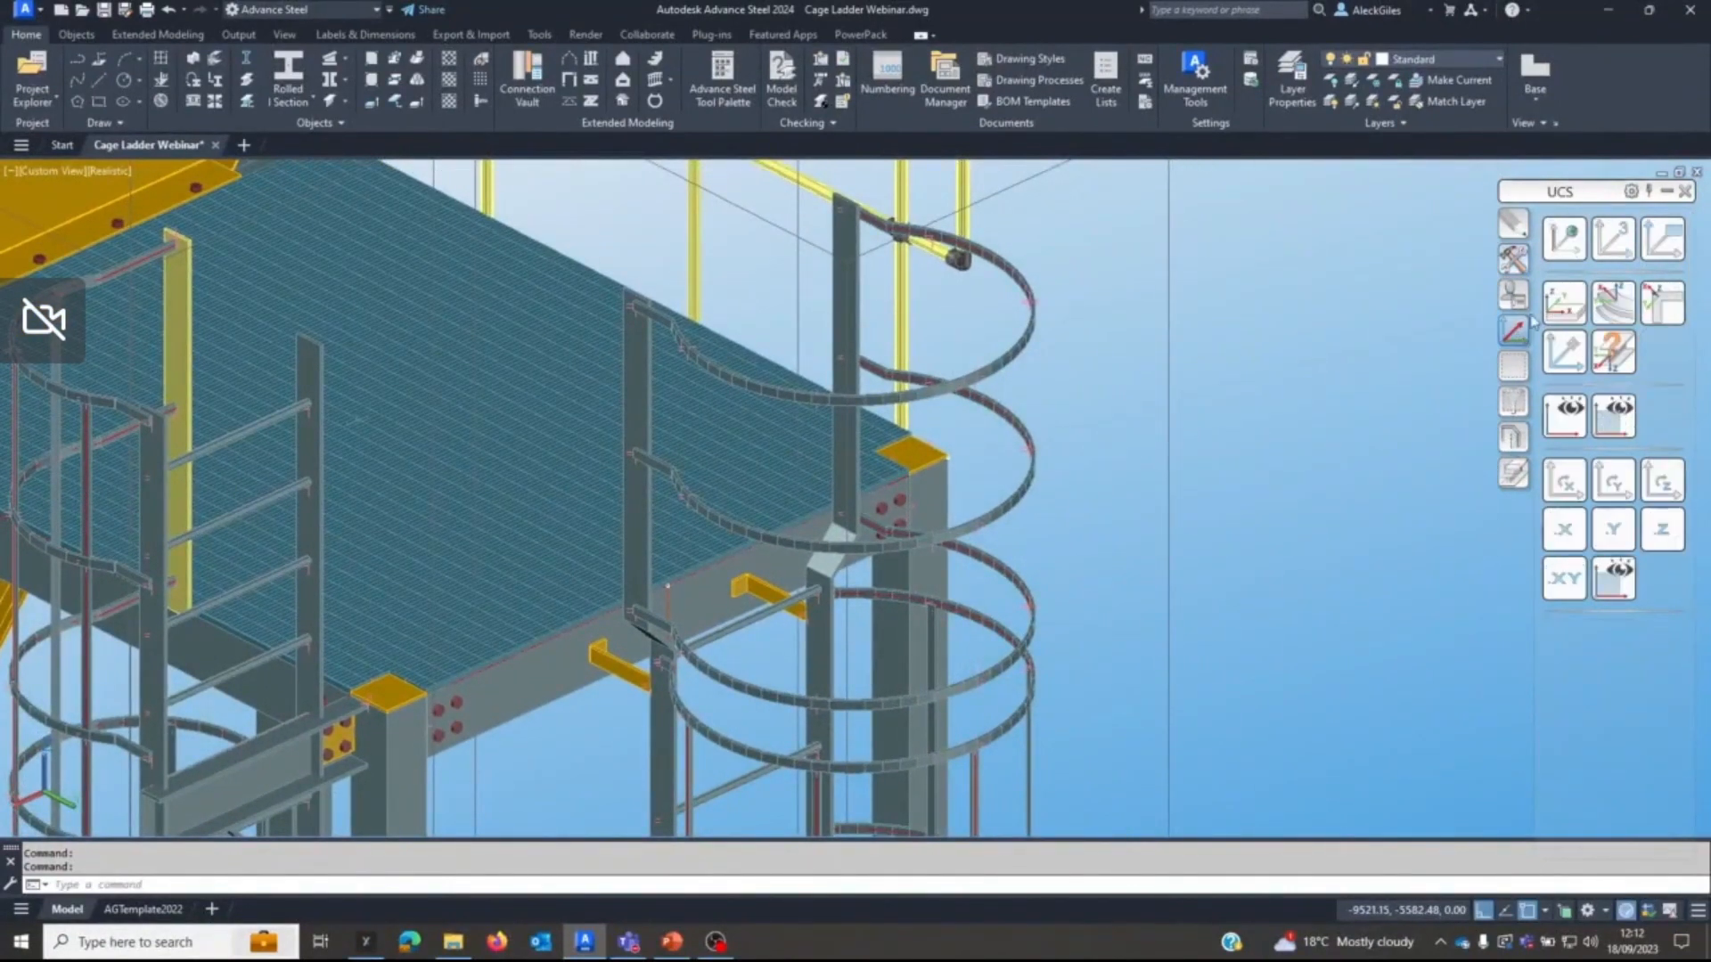
left_click(1564, 352)
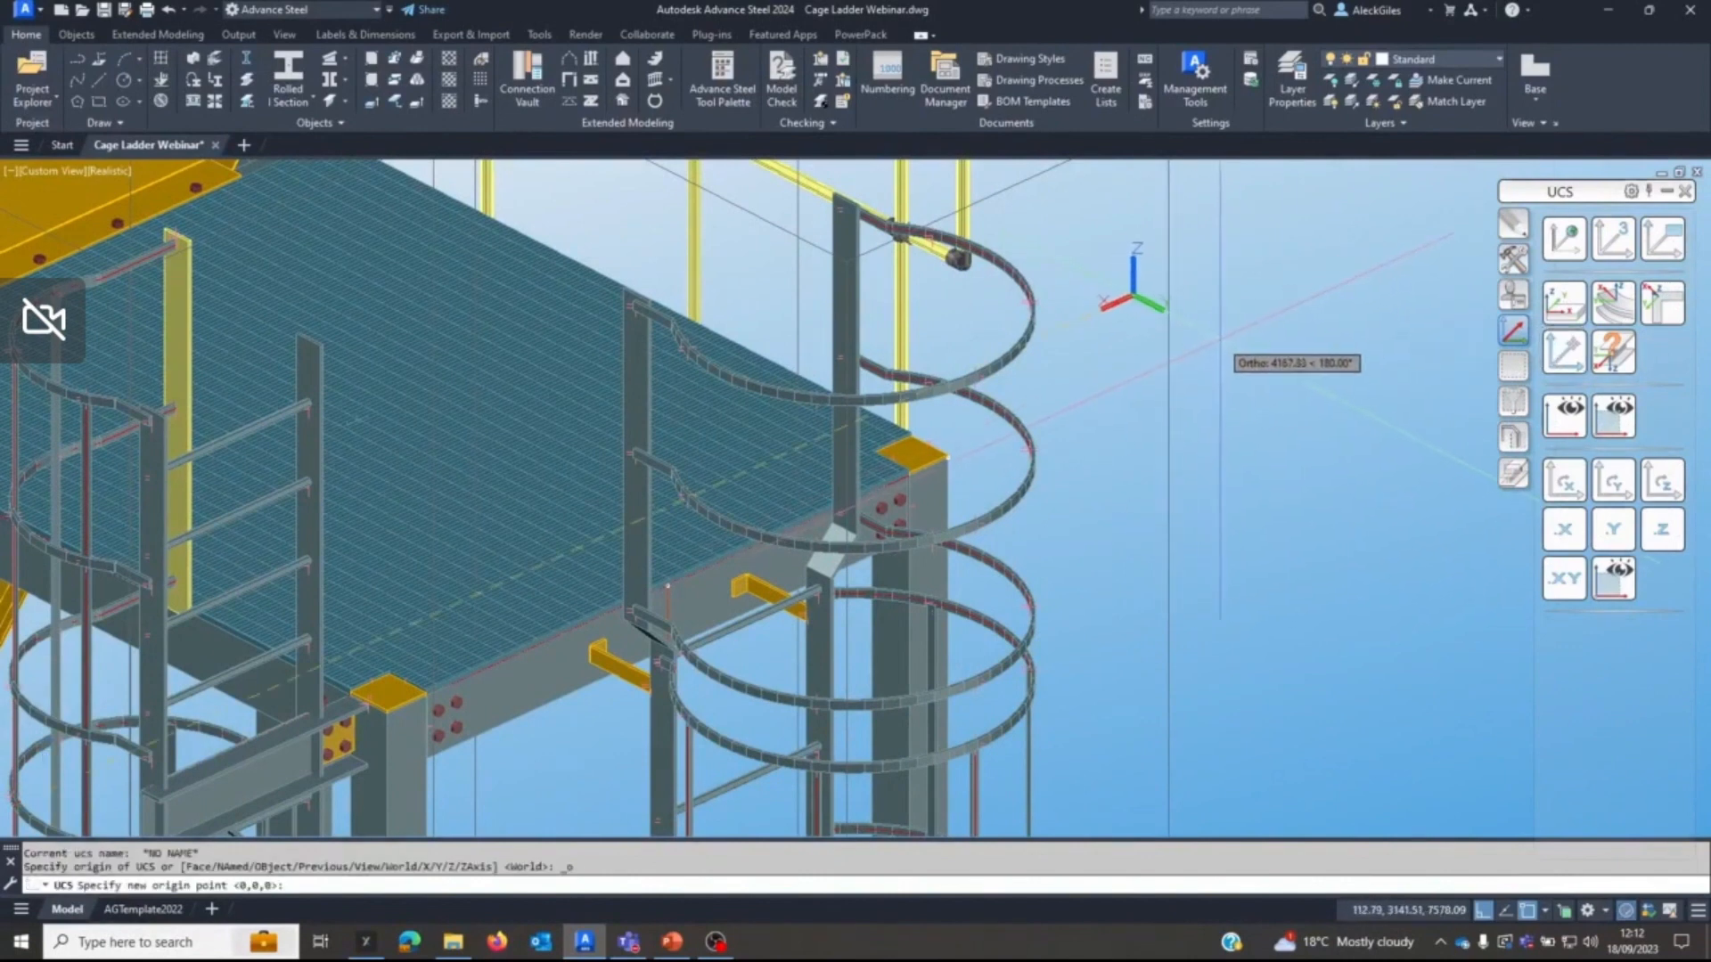
right_click(1220, 339, "shift")
left_click(1297, 457)
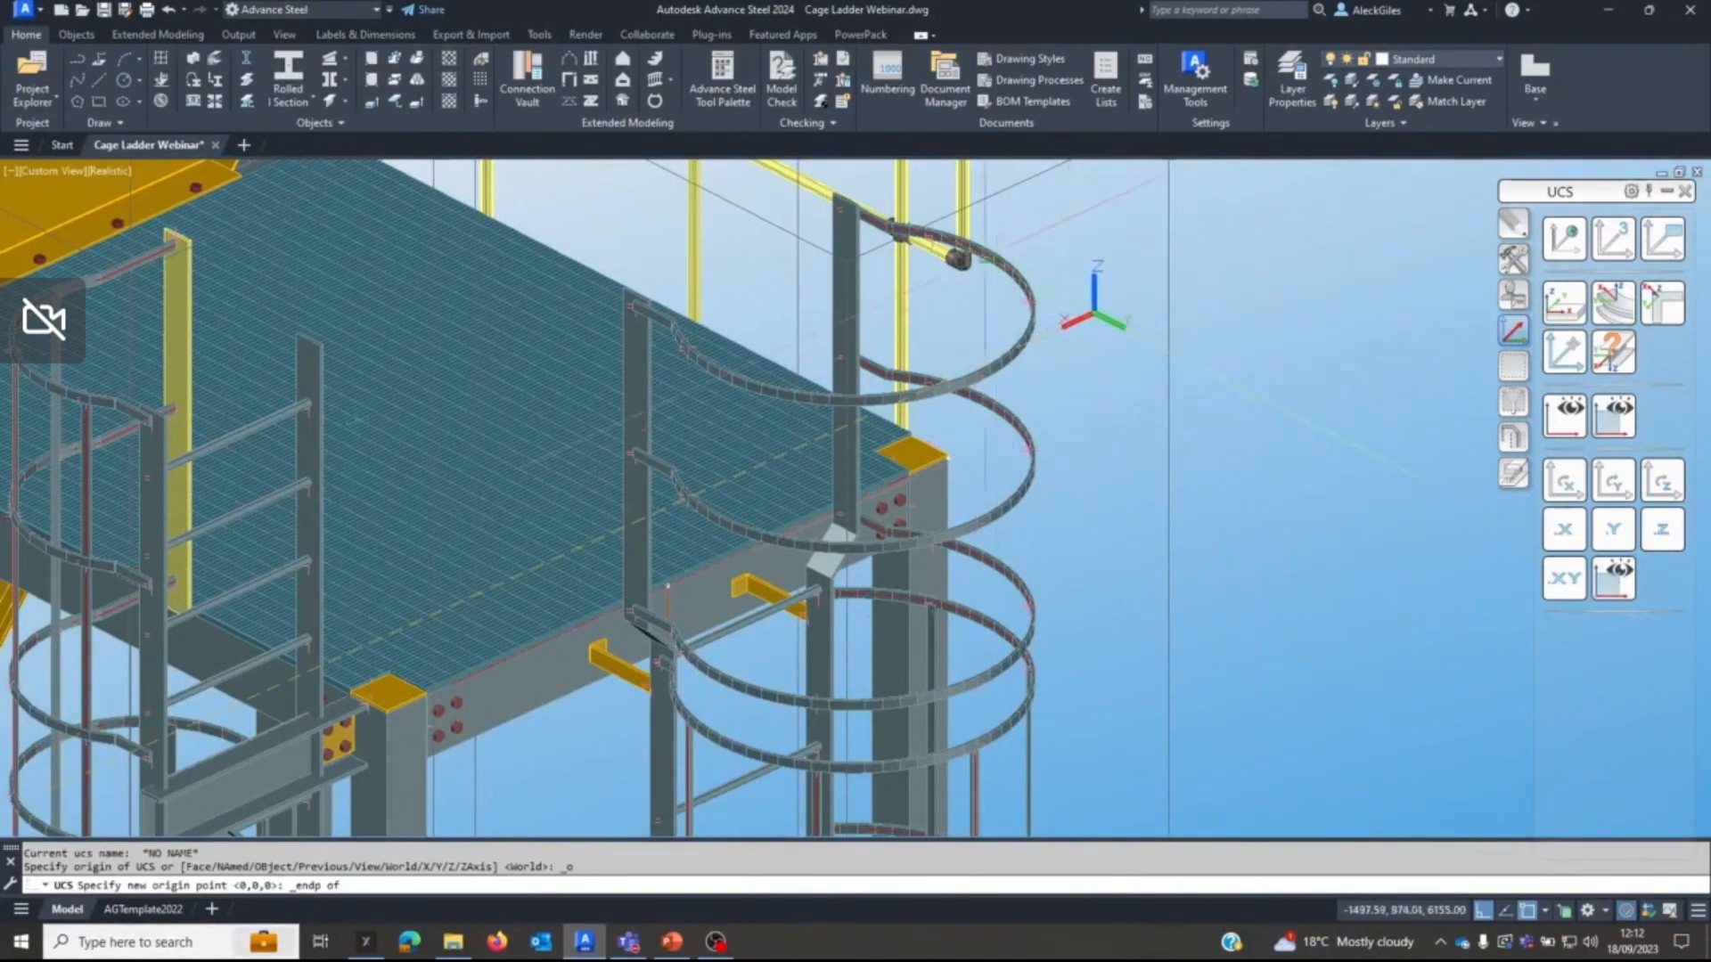
left_click(889, 221)
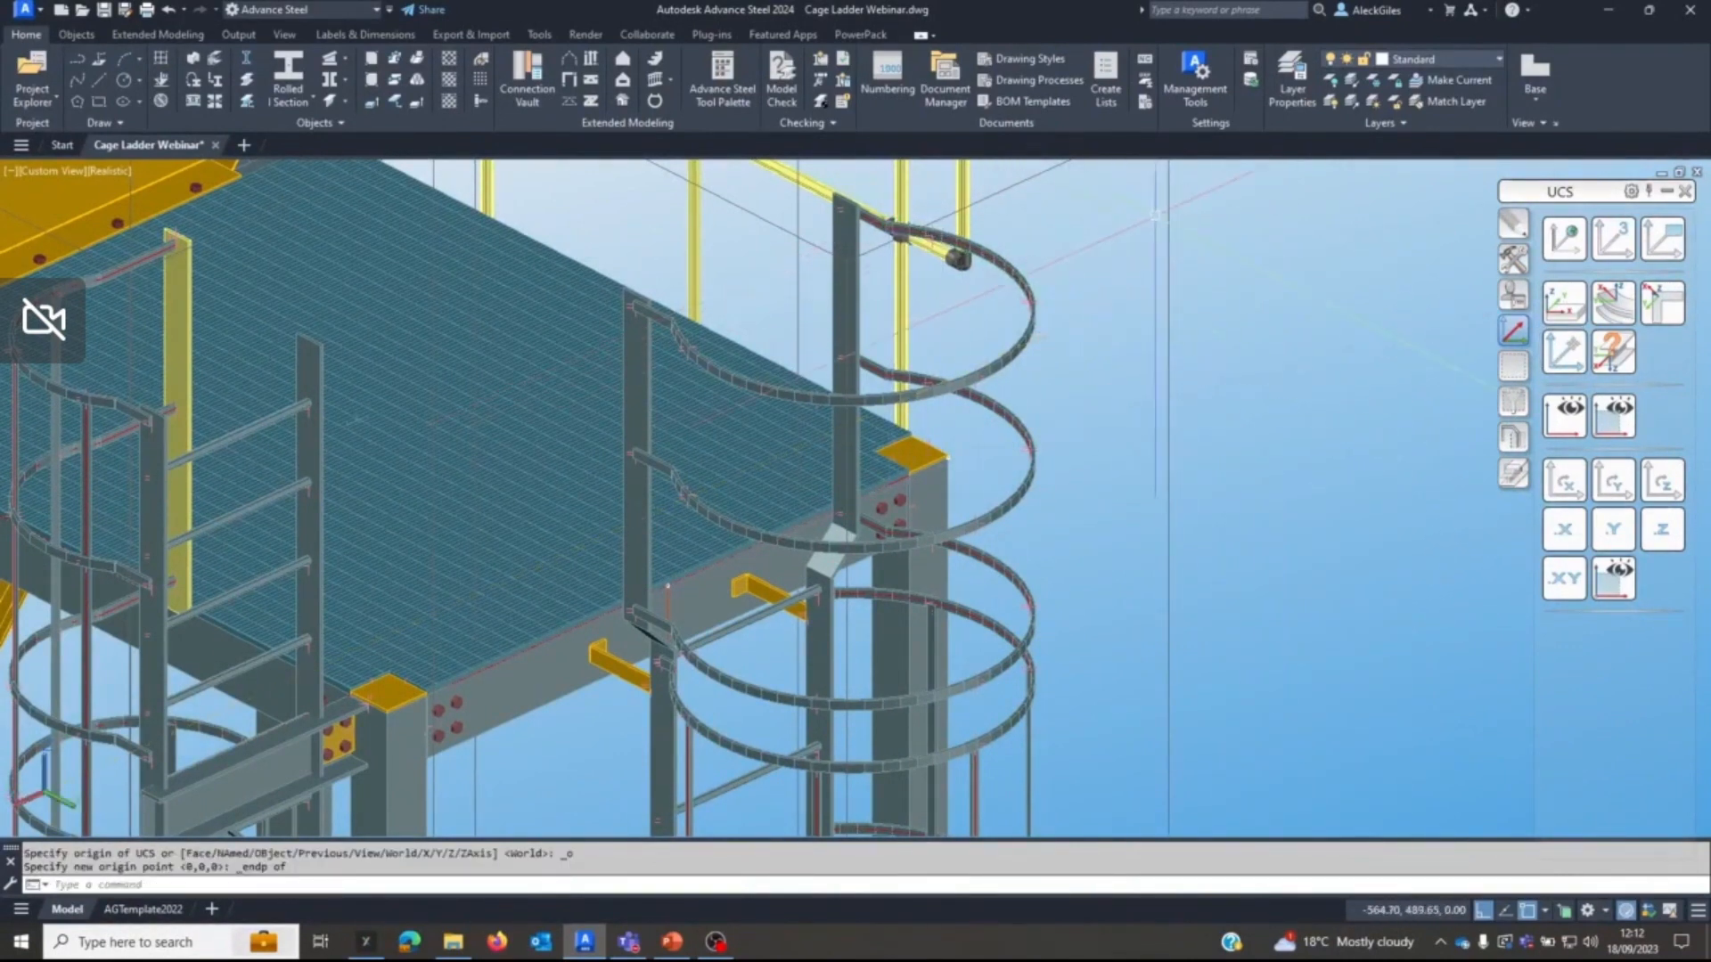
Move the UCS origin to an endpoint on the upper edge of the platform ladder's top hoop.
scroll(909, 223, "up", 5)
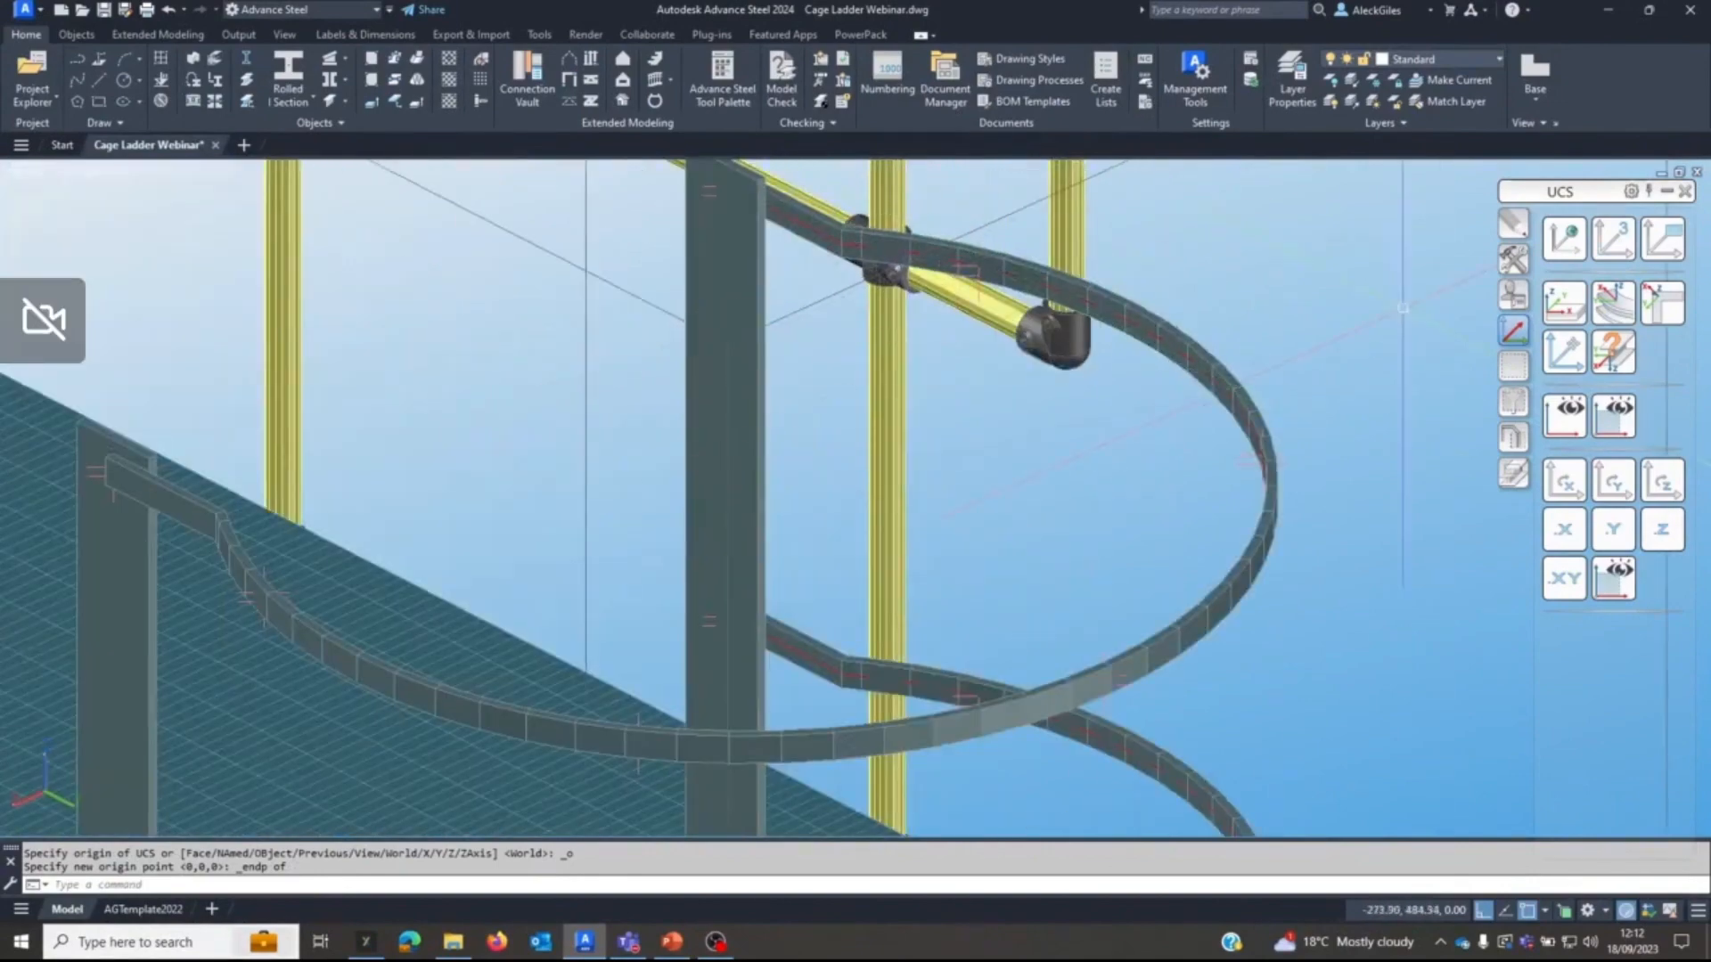
left_click(1564, 352)
right_click(1388, 344, "shift")
left_click(1432, 456)
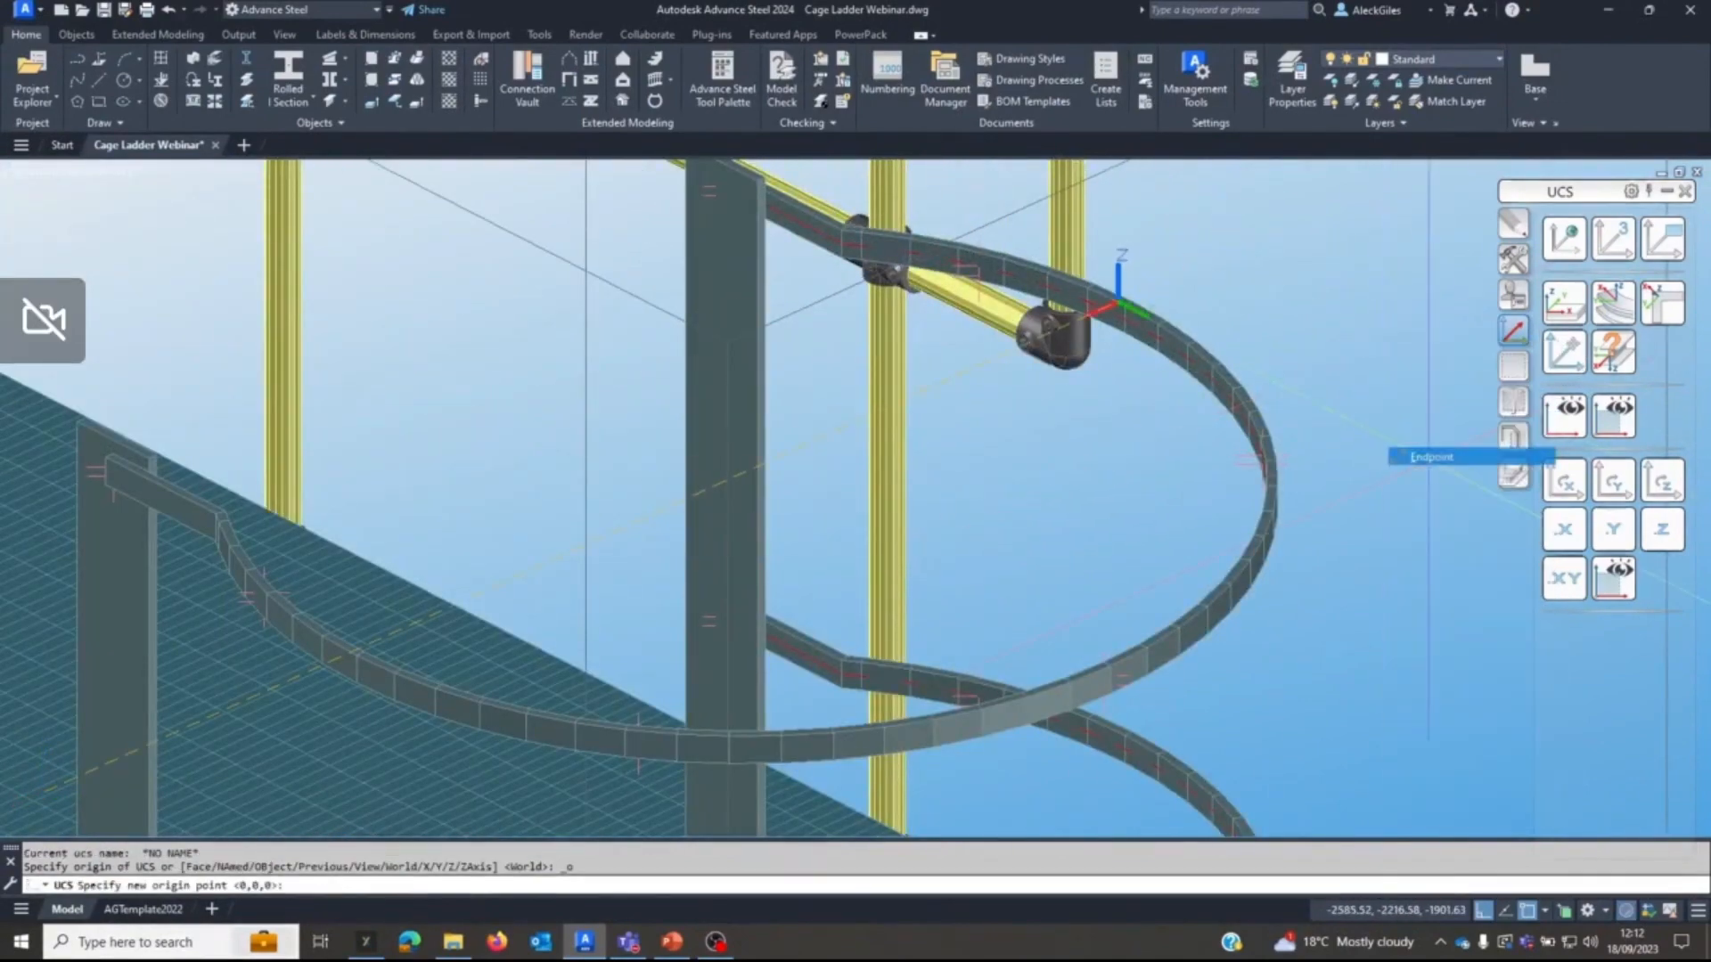
left_click(1132, 297)
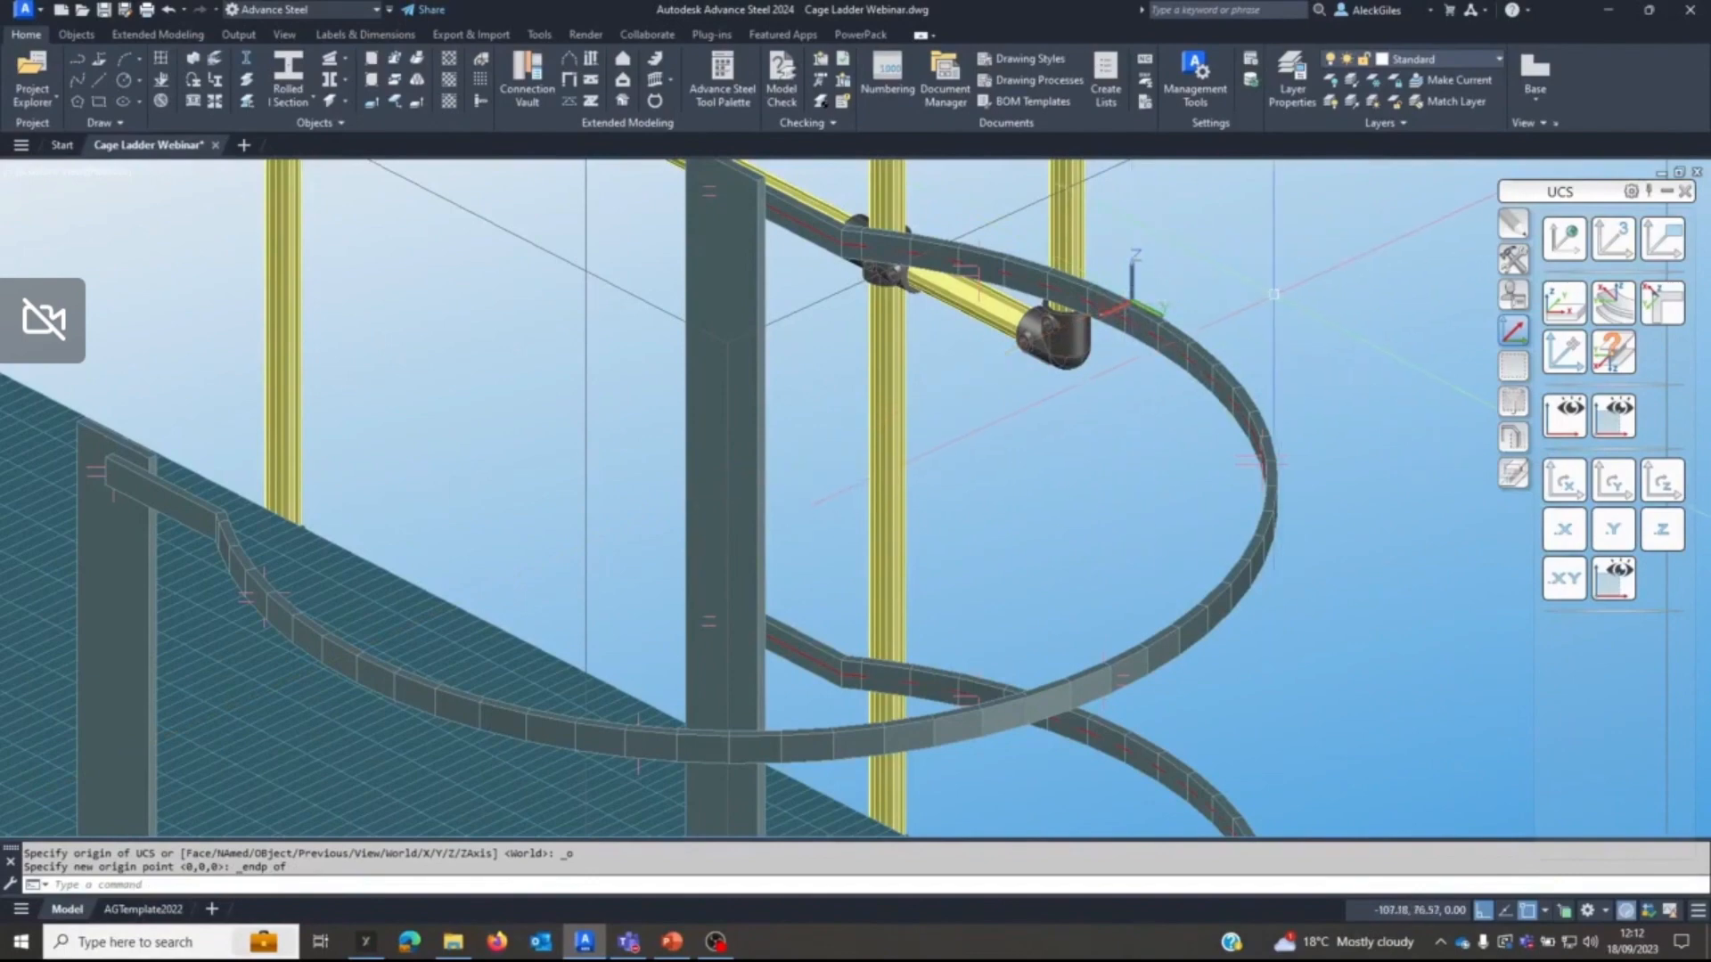
Extend three vertical cage bands of the platform ladder up to the UCS plane with the shorten-at-UCS feature.
scroll(1265, 303, "down", 6)
middle_click_drag(1266, 315, 1240, 337)
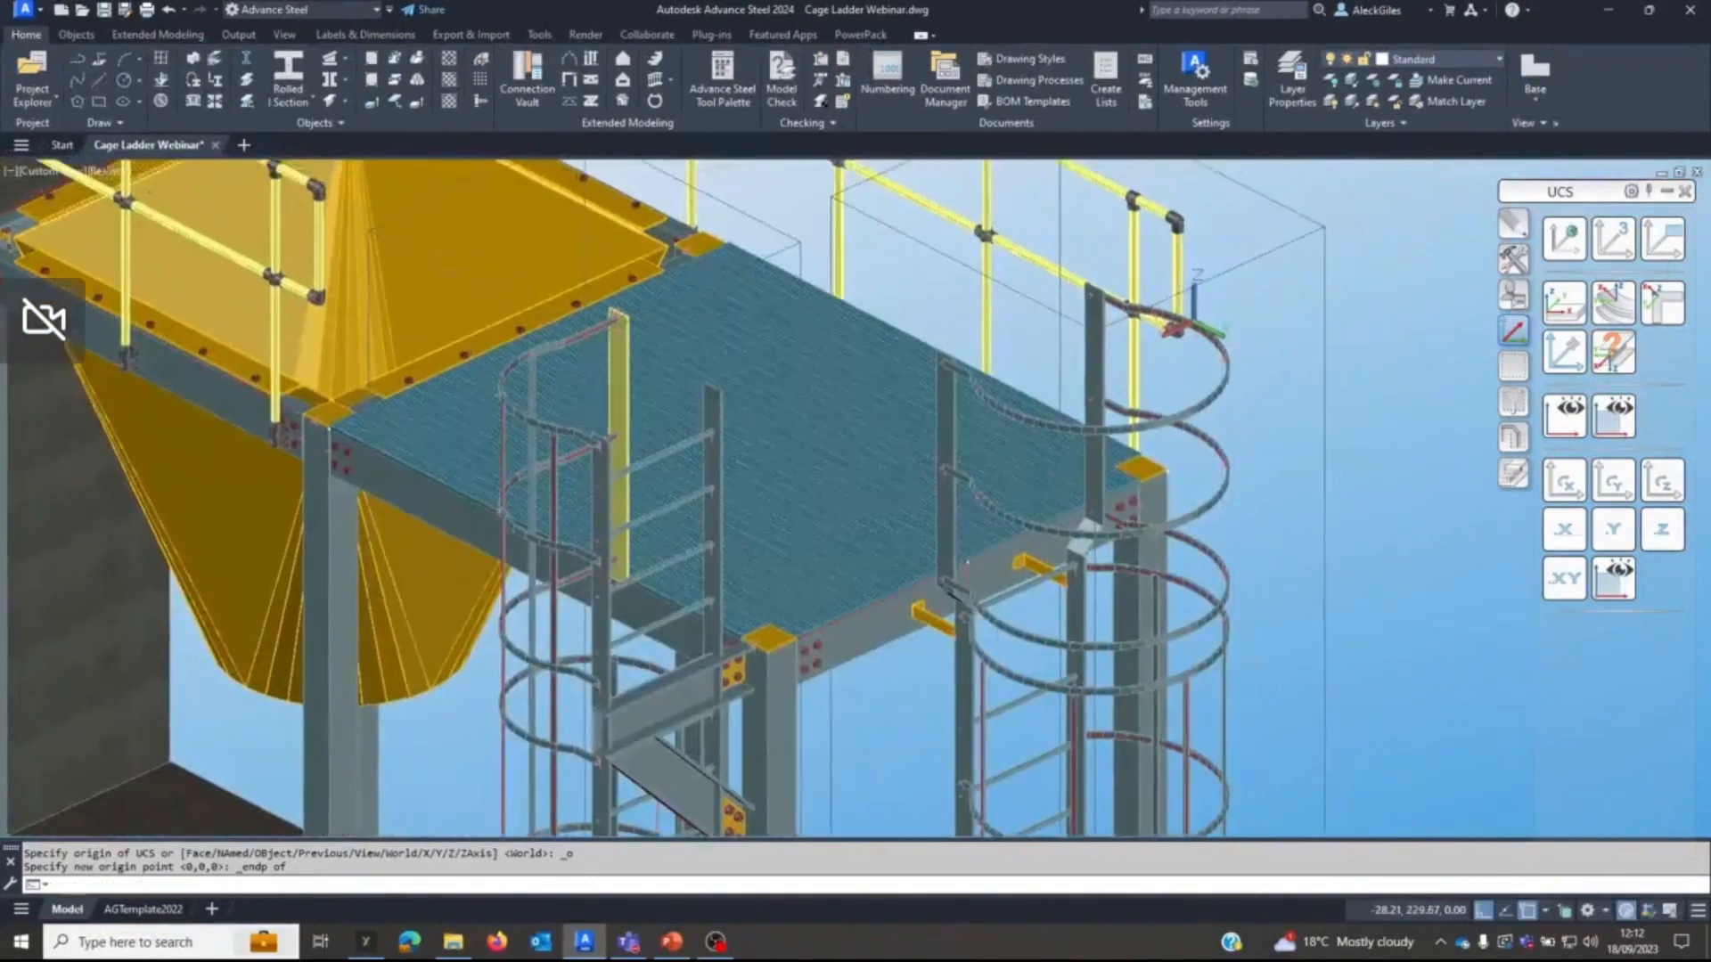
left_click(1514, 473)
left_click(1564, 244)
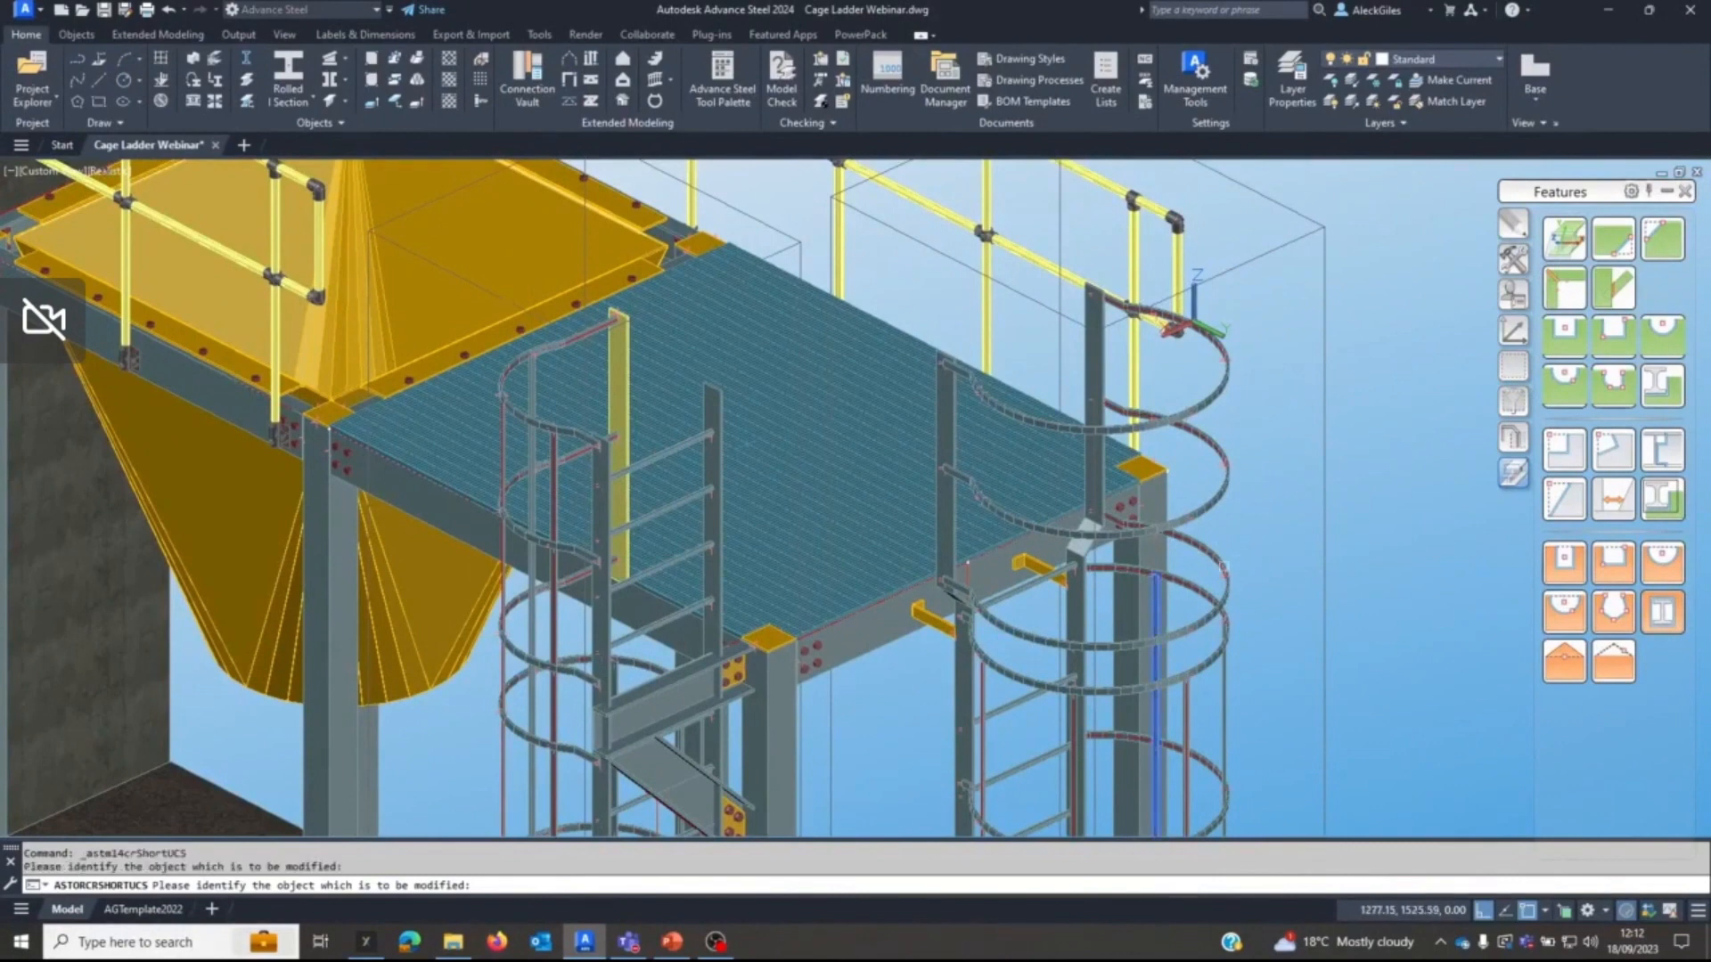
right_click(1272, 524)
left_click(1561, 241)
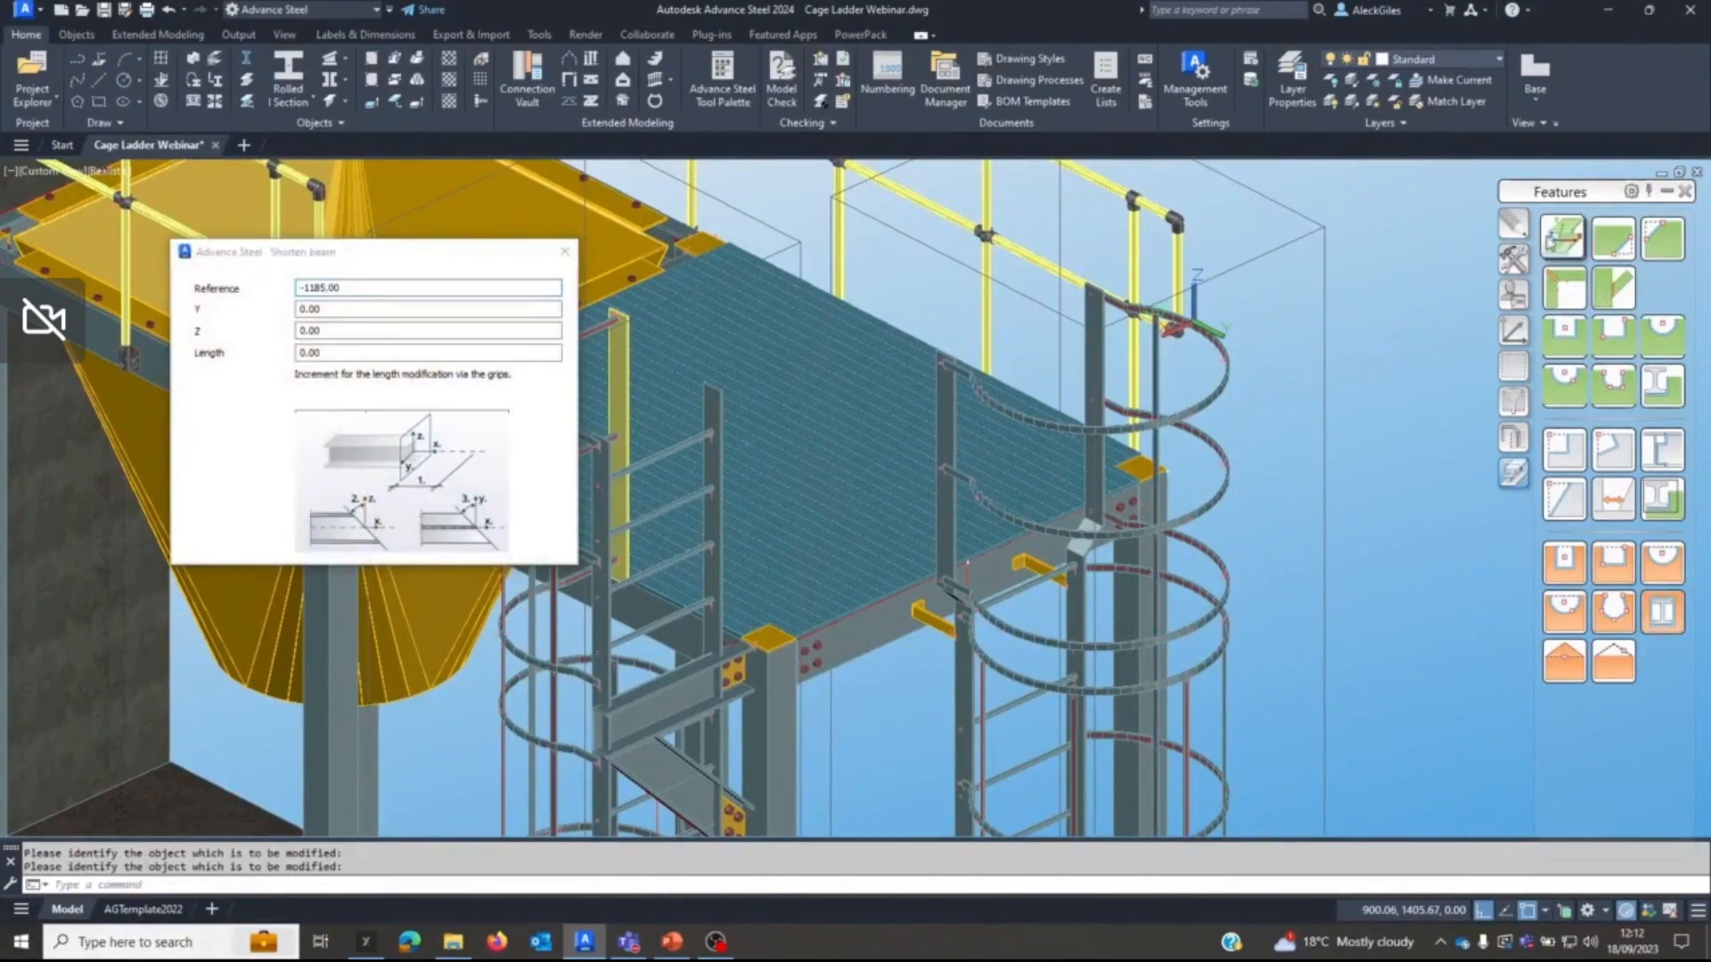
left_click(1228, 687)
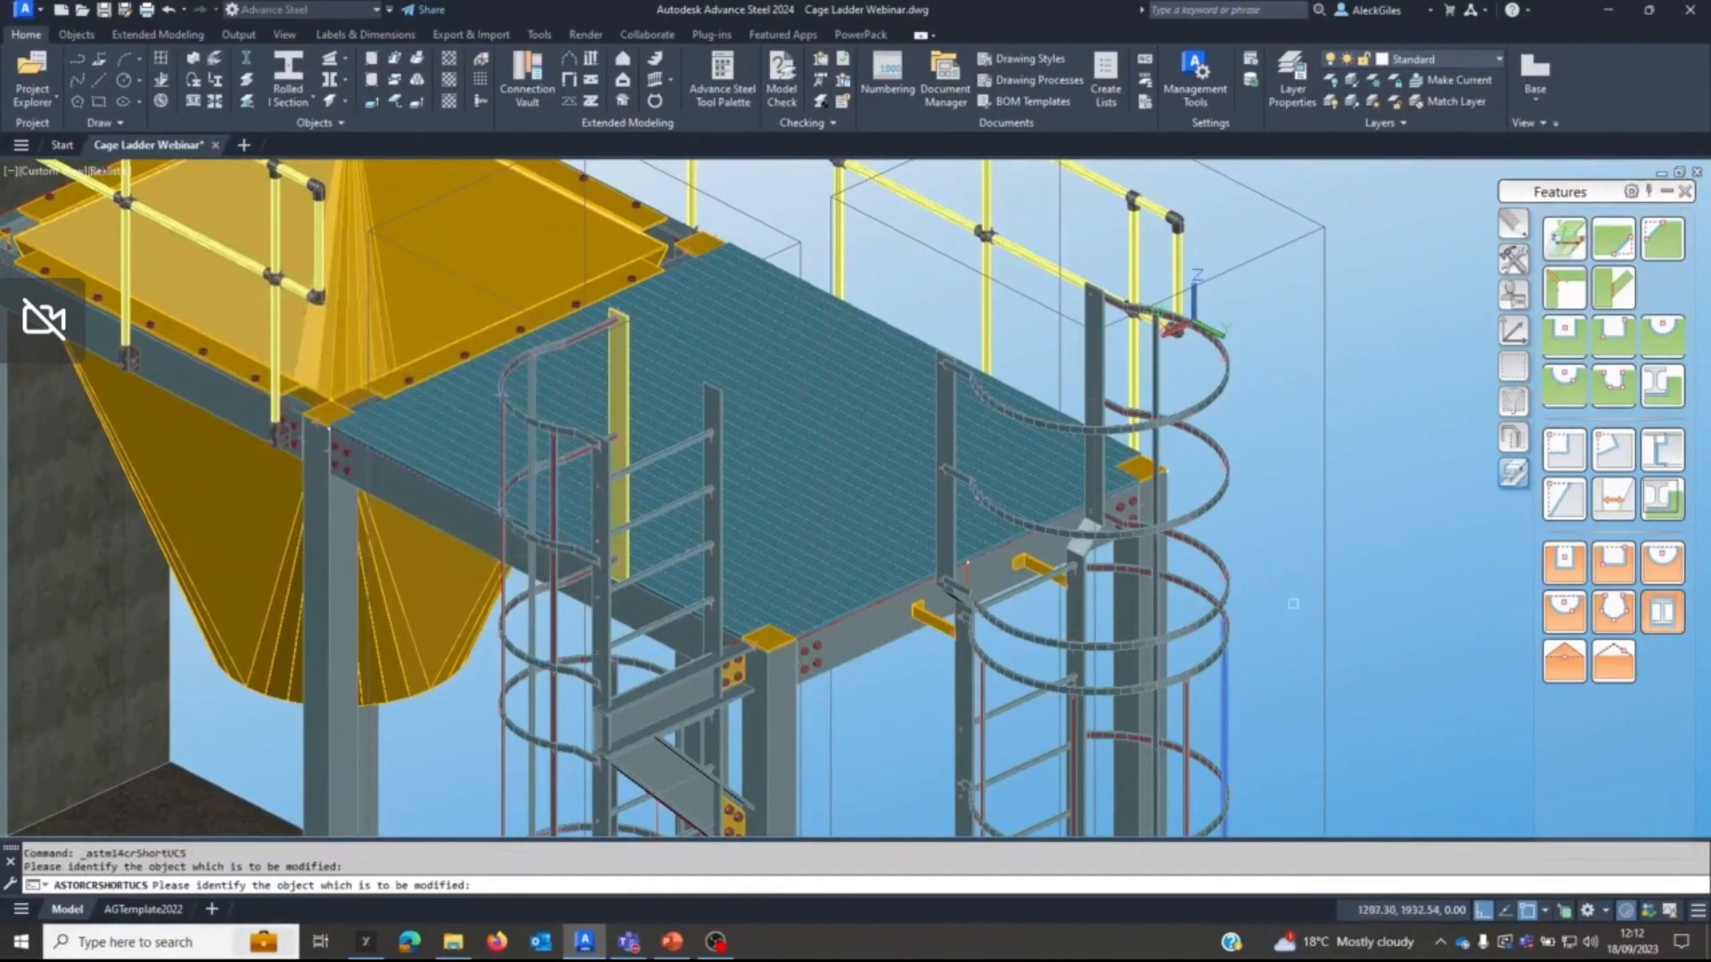
right_click(1294, 604)
left_click(1574, 244)
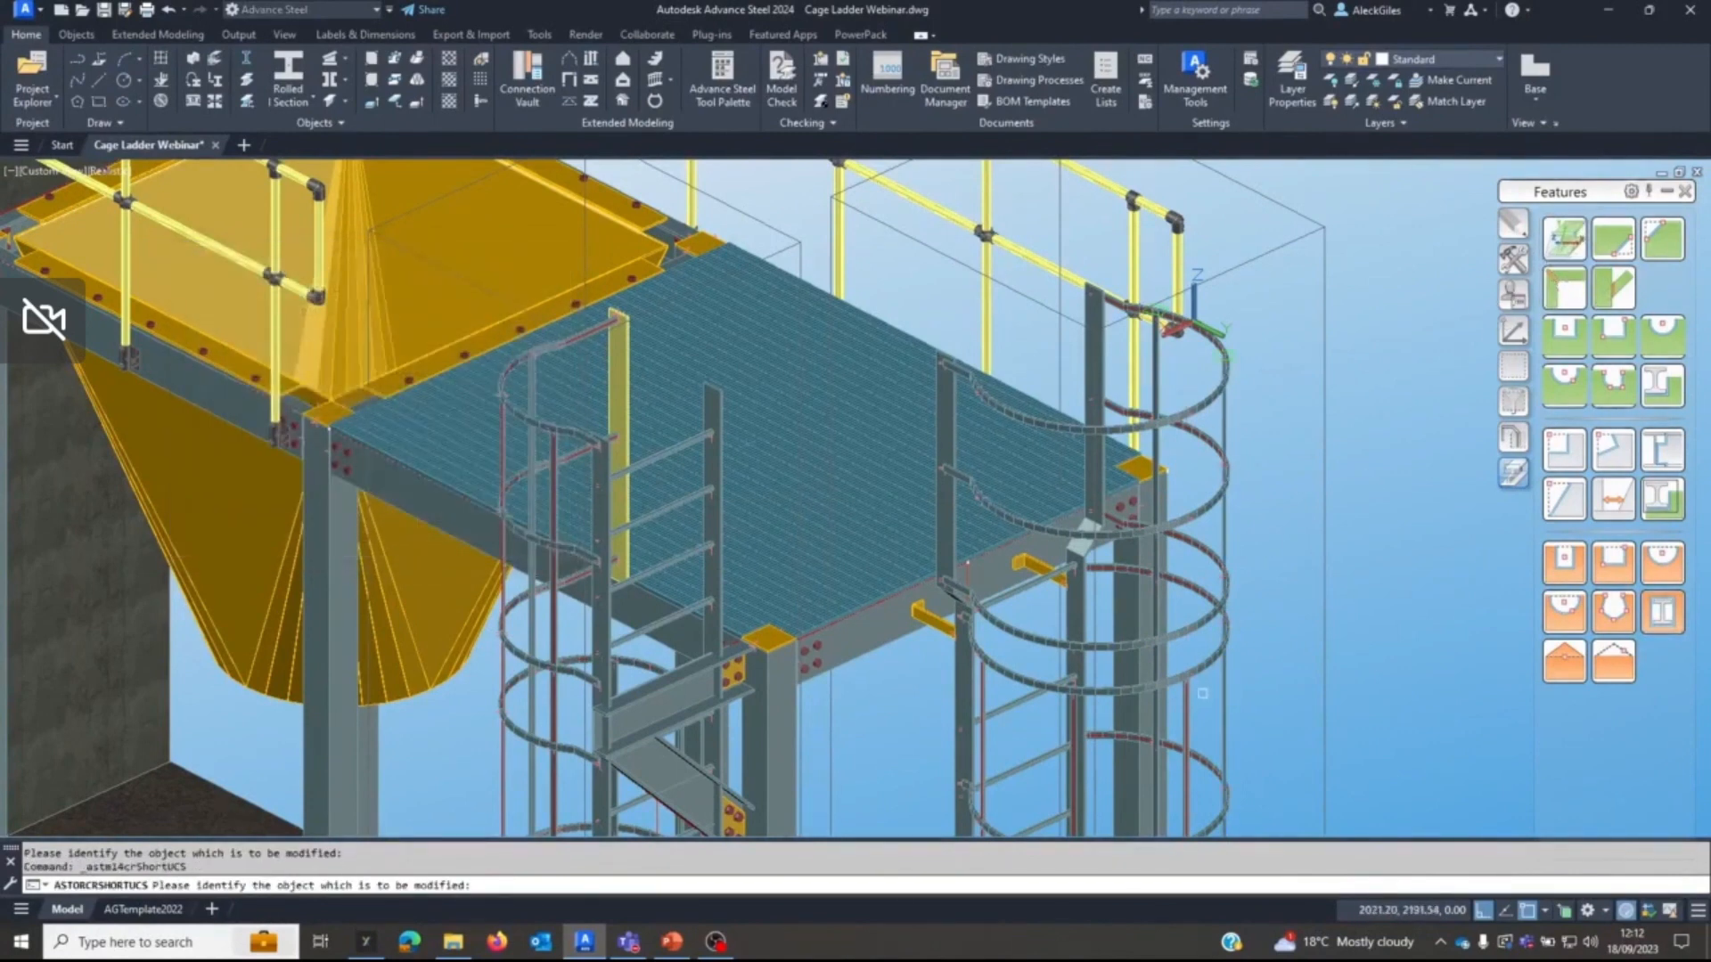
left_click(1189, 714)
right_click(1305, 649)
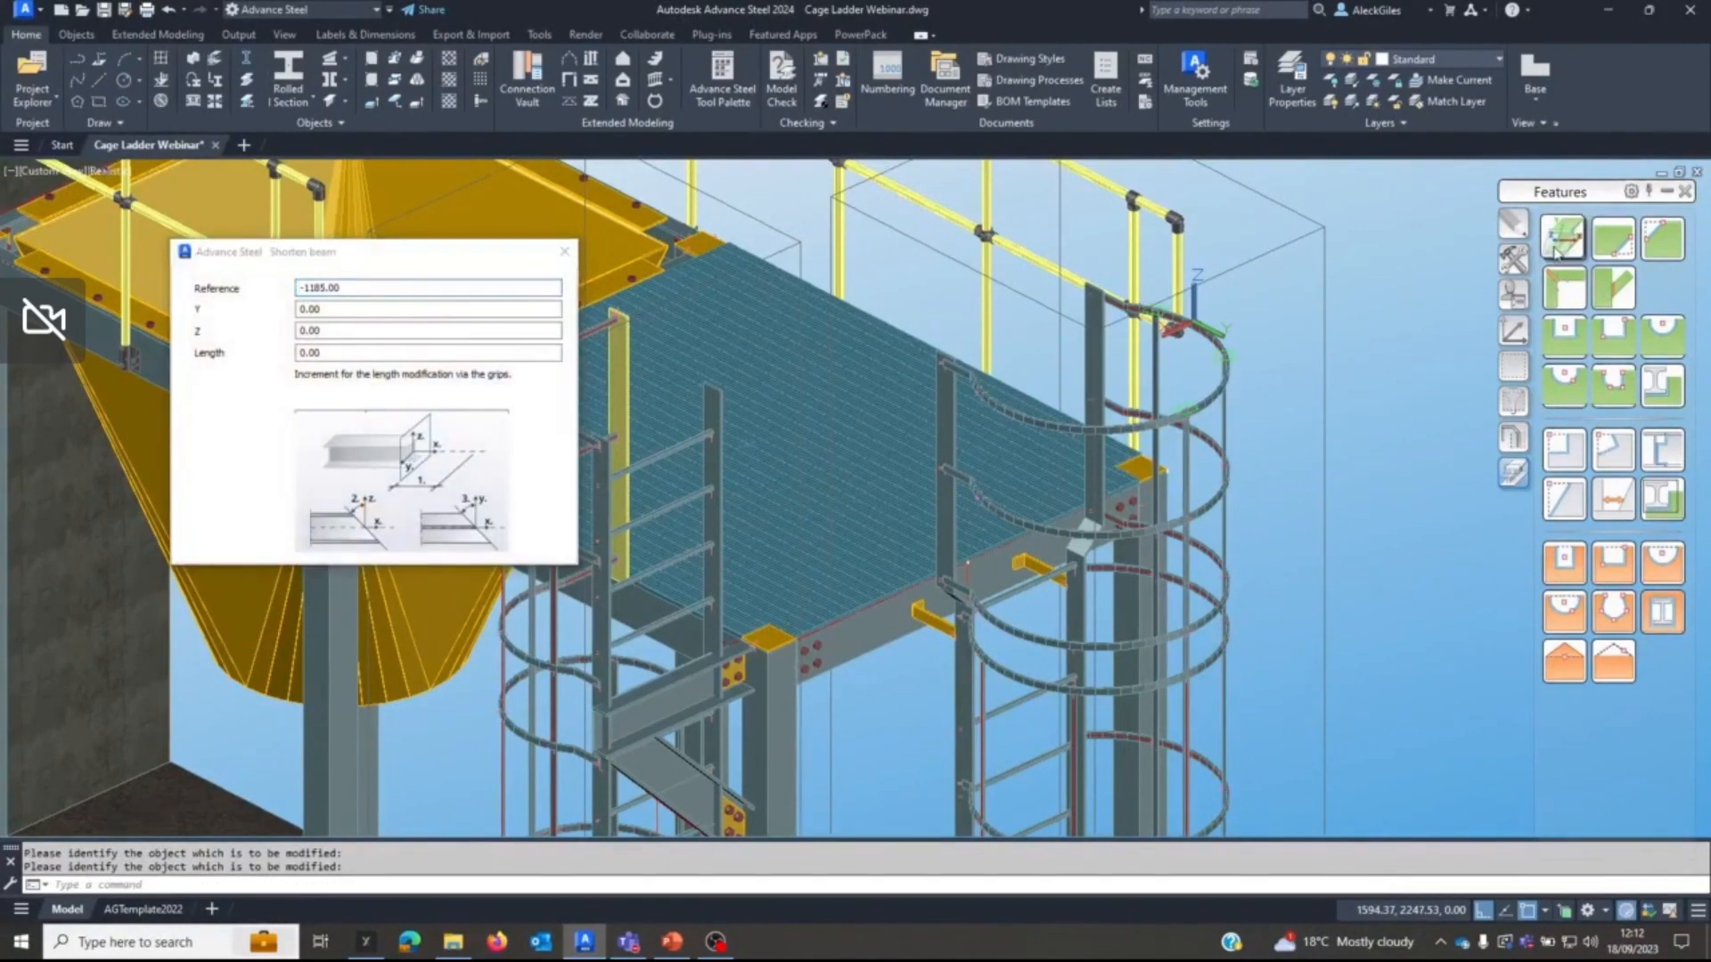
Extend the platform ladder's two remaining vertical cage bands up to the UCS plane with the shorten-at-UCS feature.
left_click(1565, 239)
left_click(1072, 720)
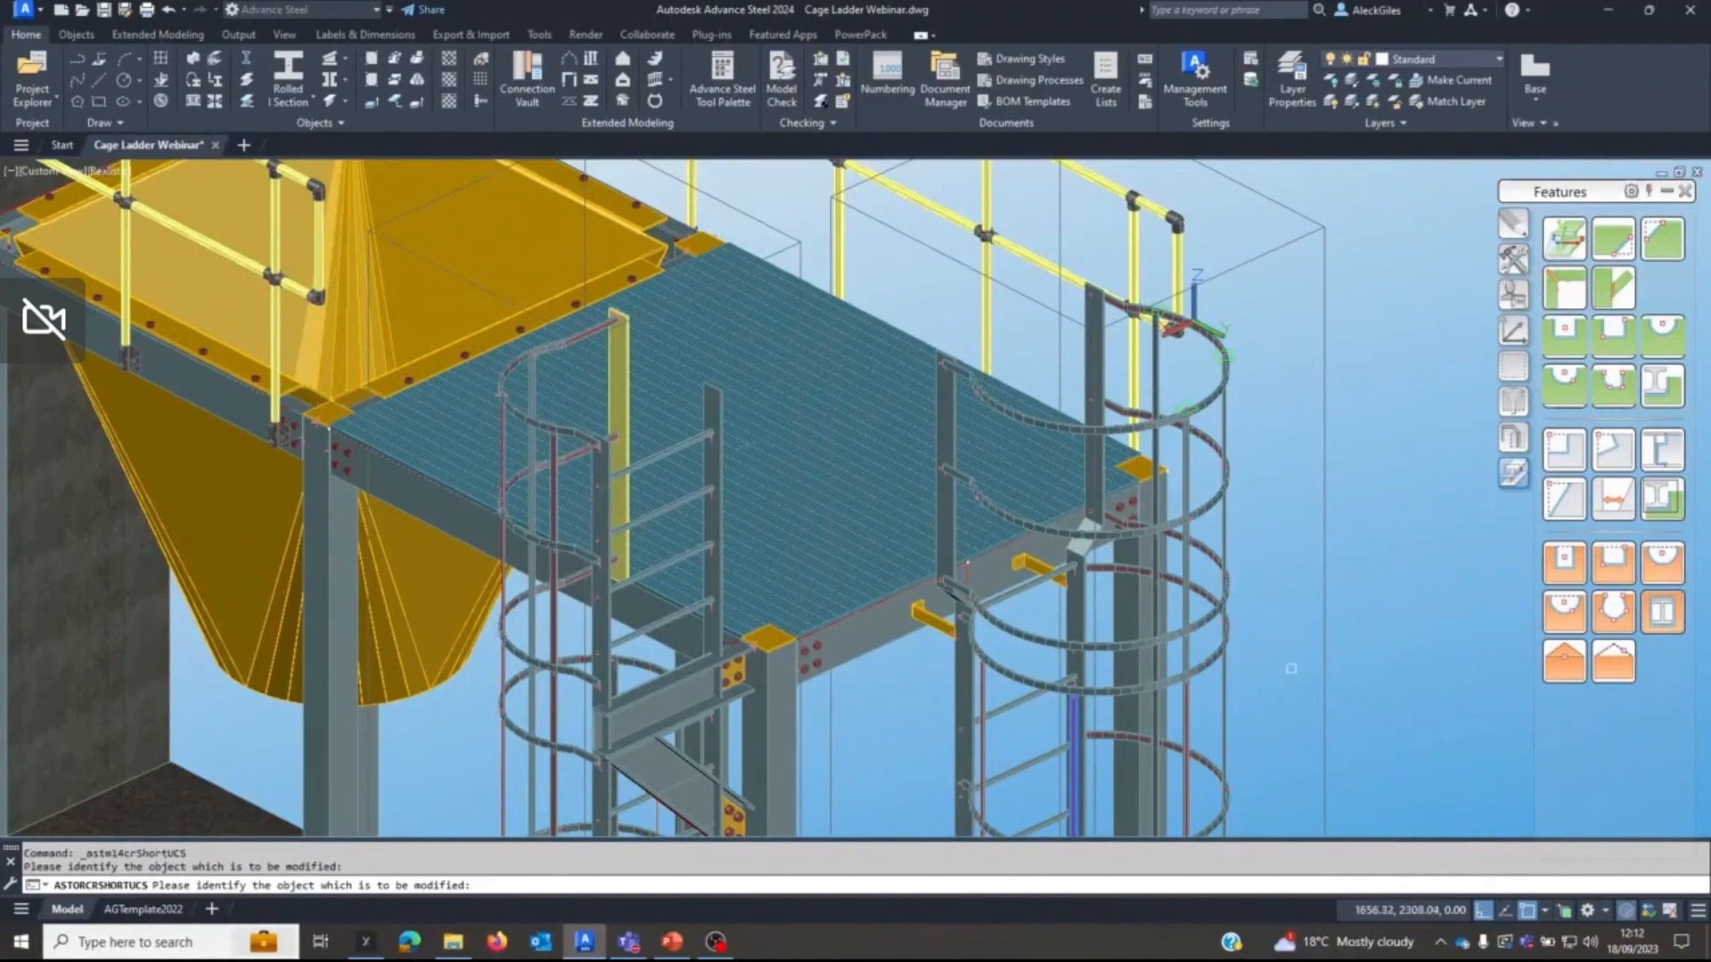
right_click(1291, 668)
left_click(1566, 248)
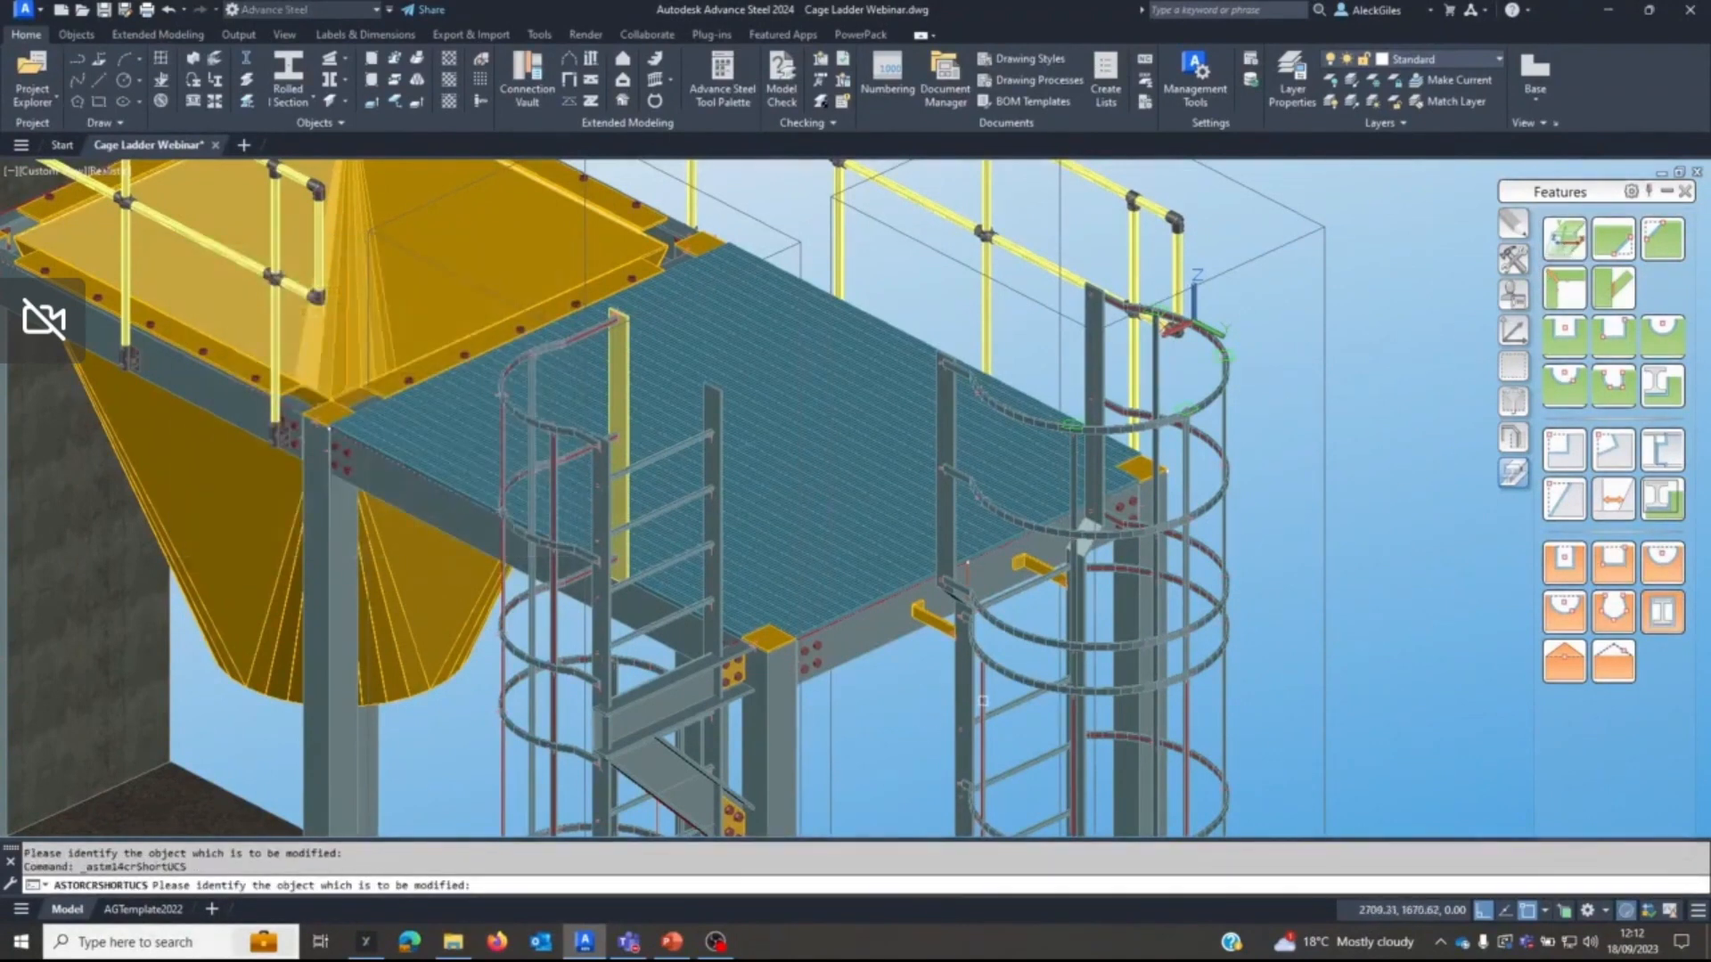
left_click(983, 701)
right_click(932, 707)
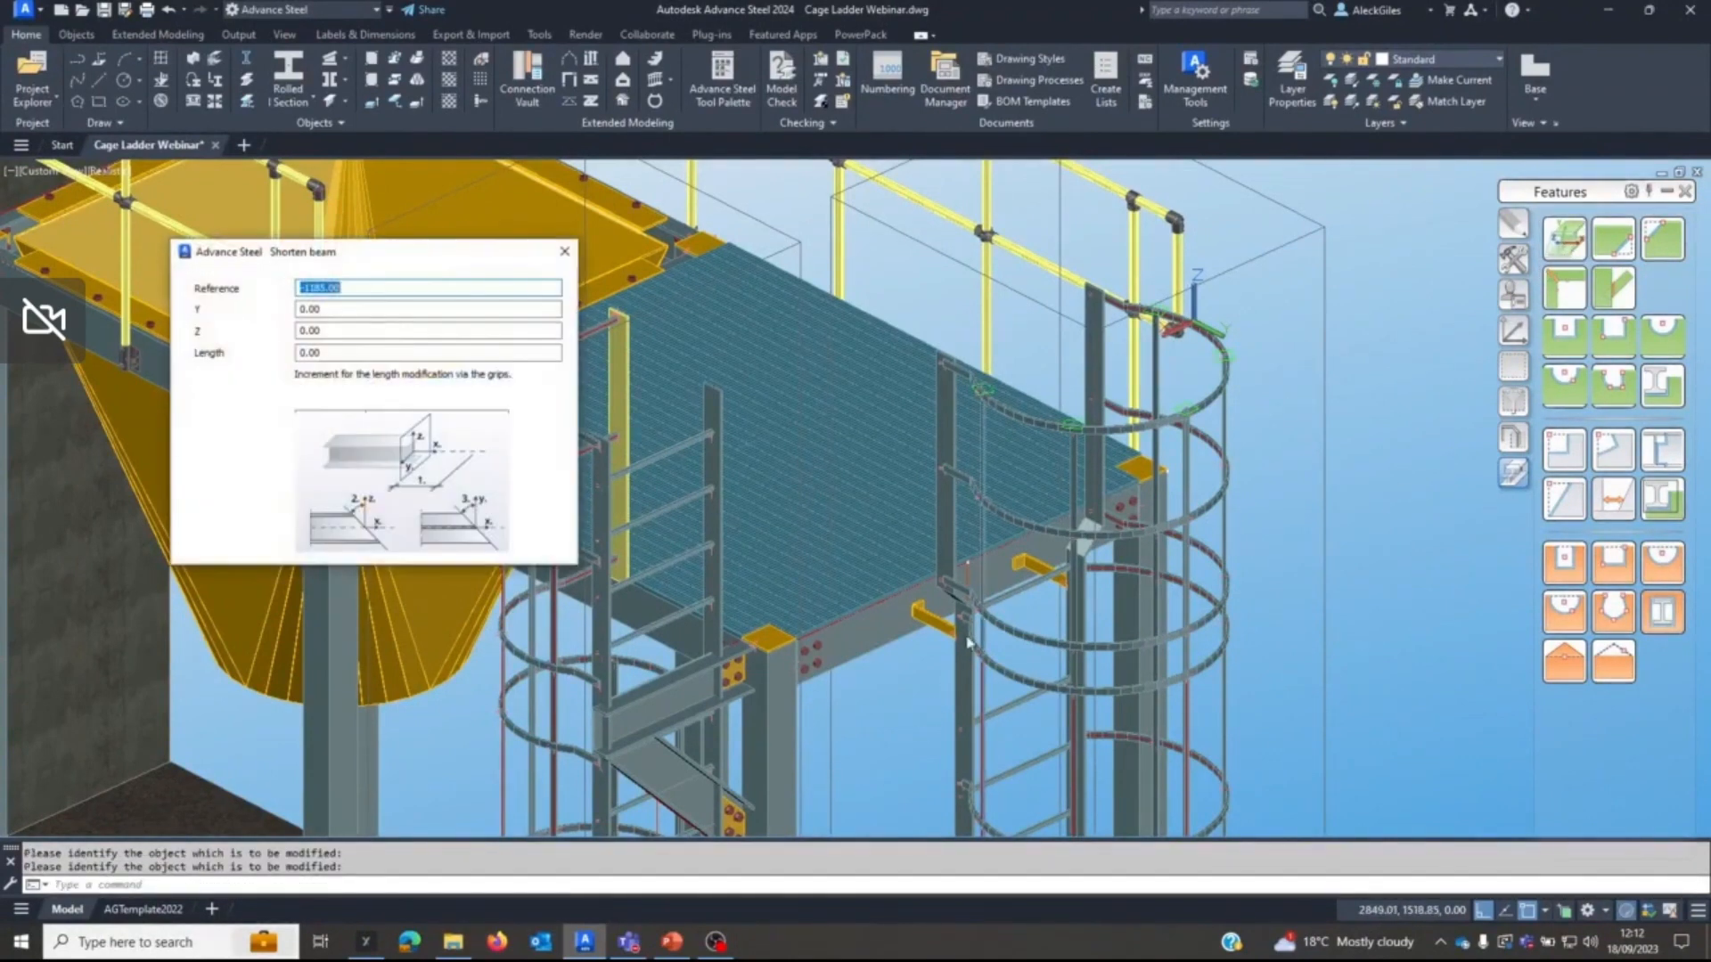
left_click(562, 256)
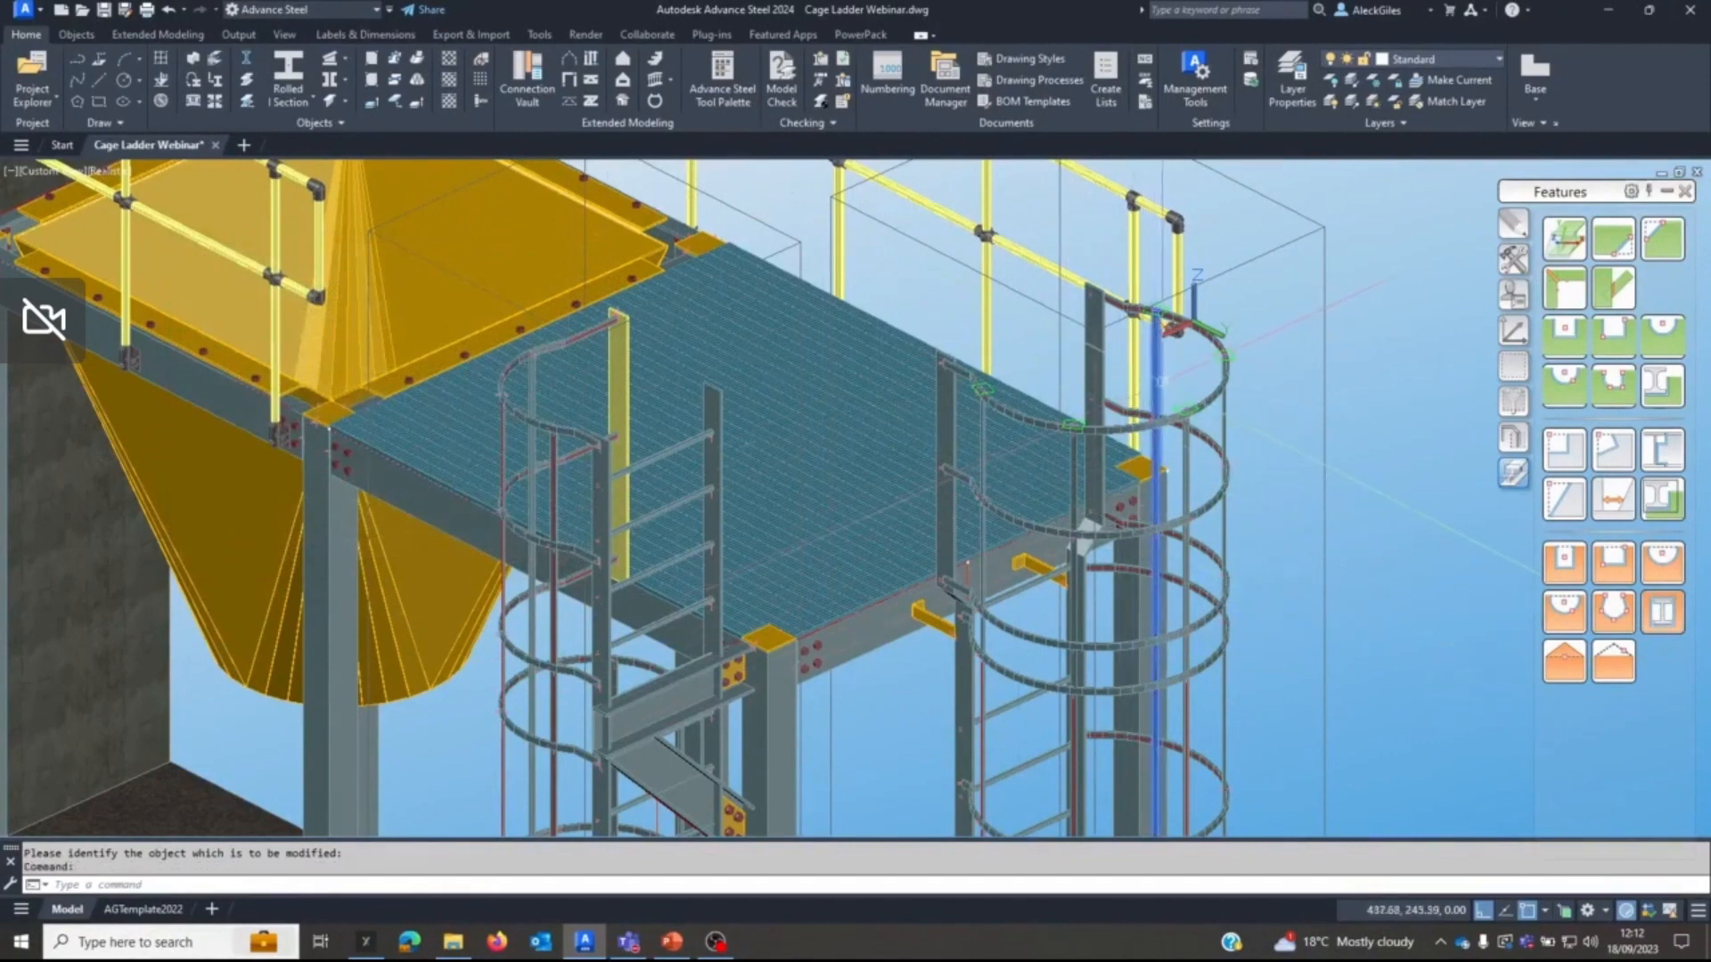
Switch the representation mode of the platform ladder's five extended vertical cage bands to hide their feature markers.
left_click(1161, 381)
left_click(1227, 434)
left_click(1186, 485)
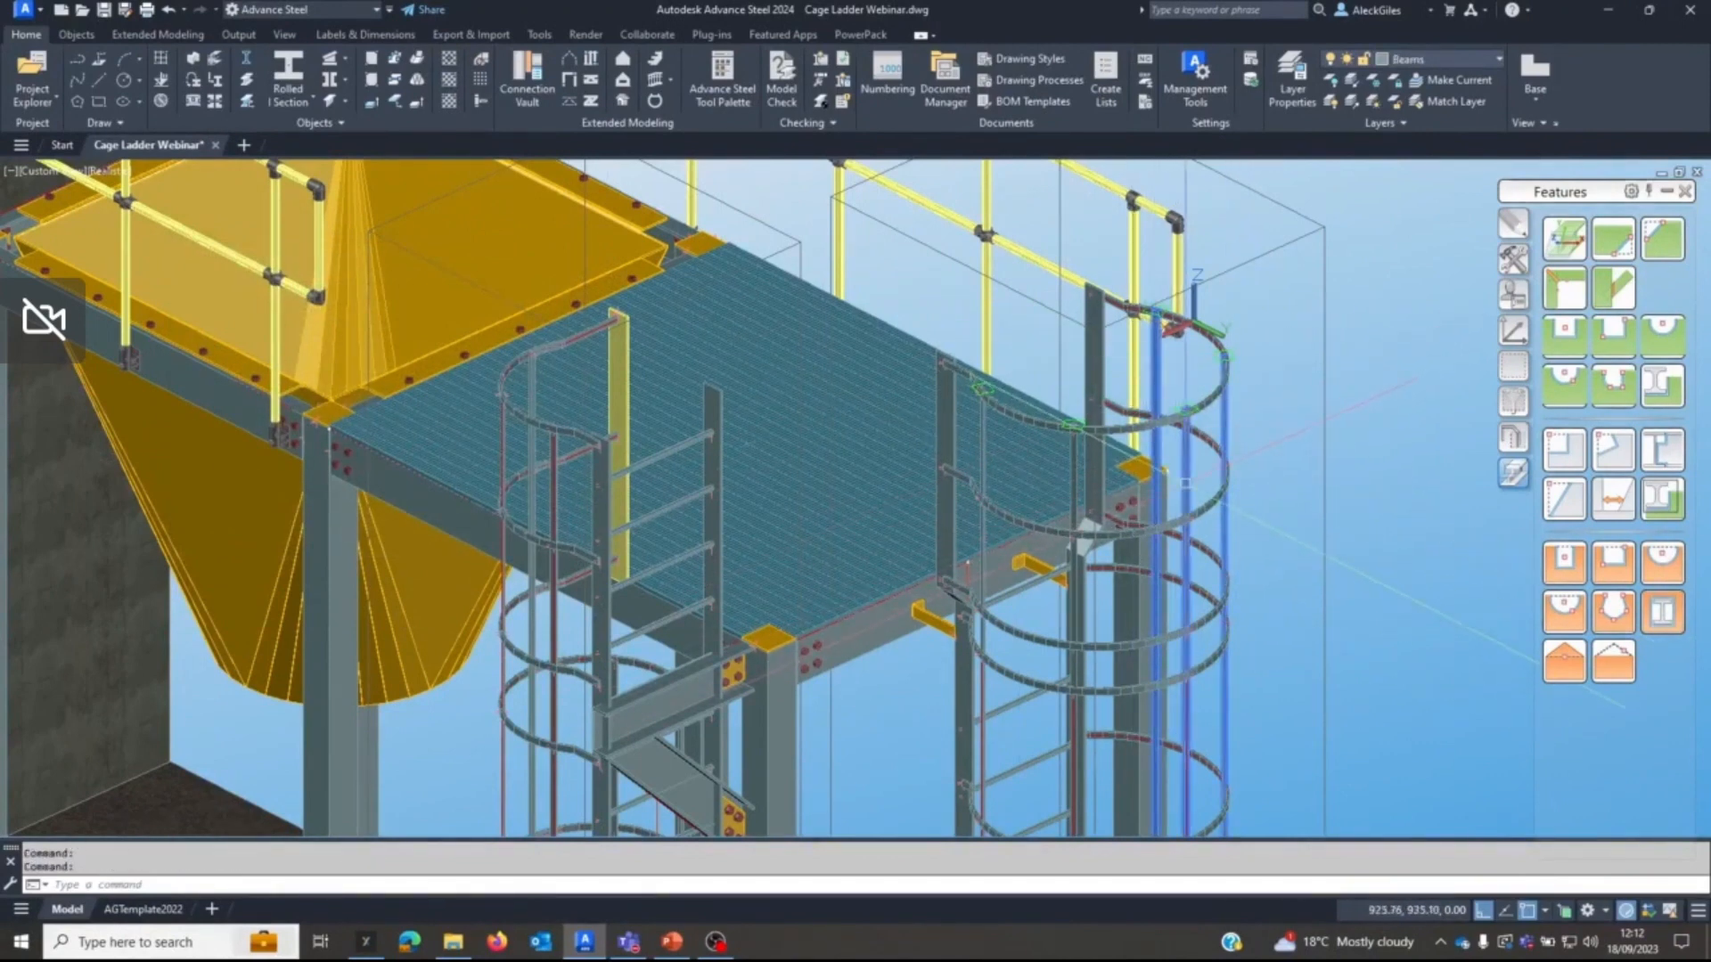
left_click(1074, 470)
left_click(983, 450)
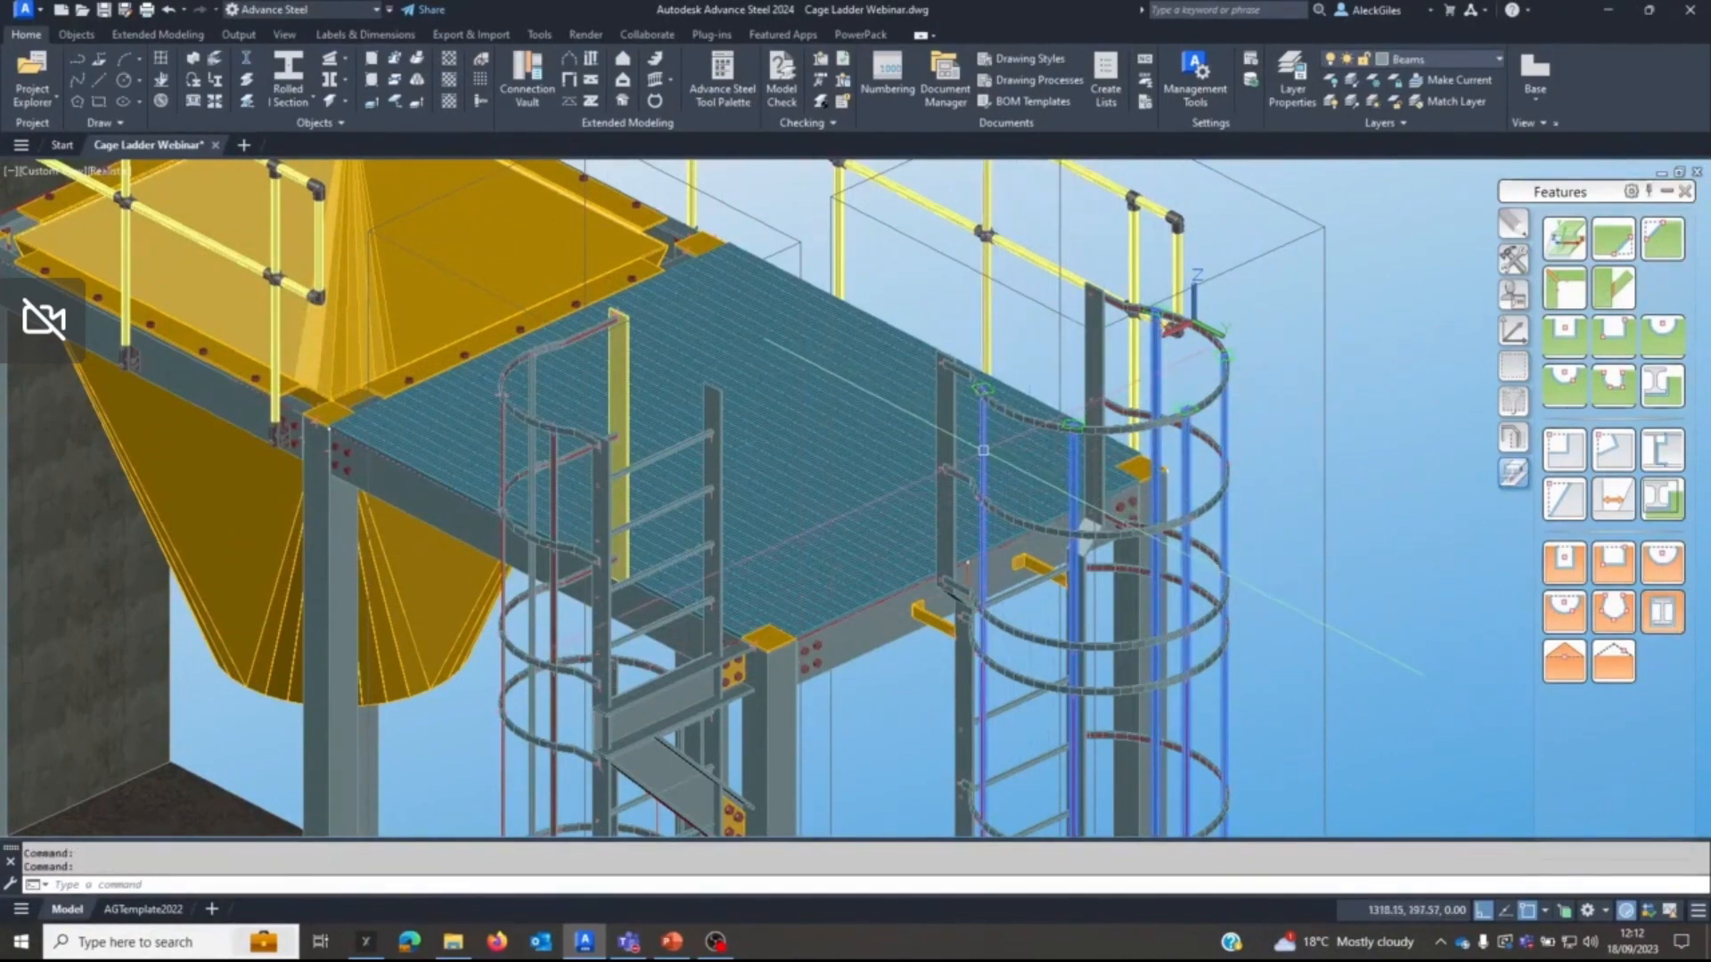
left_click(1513, 436)
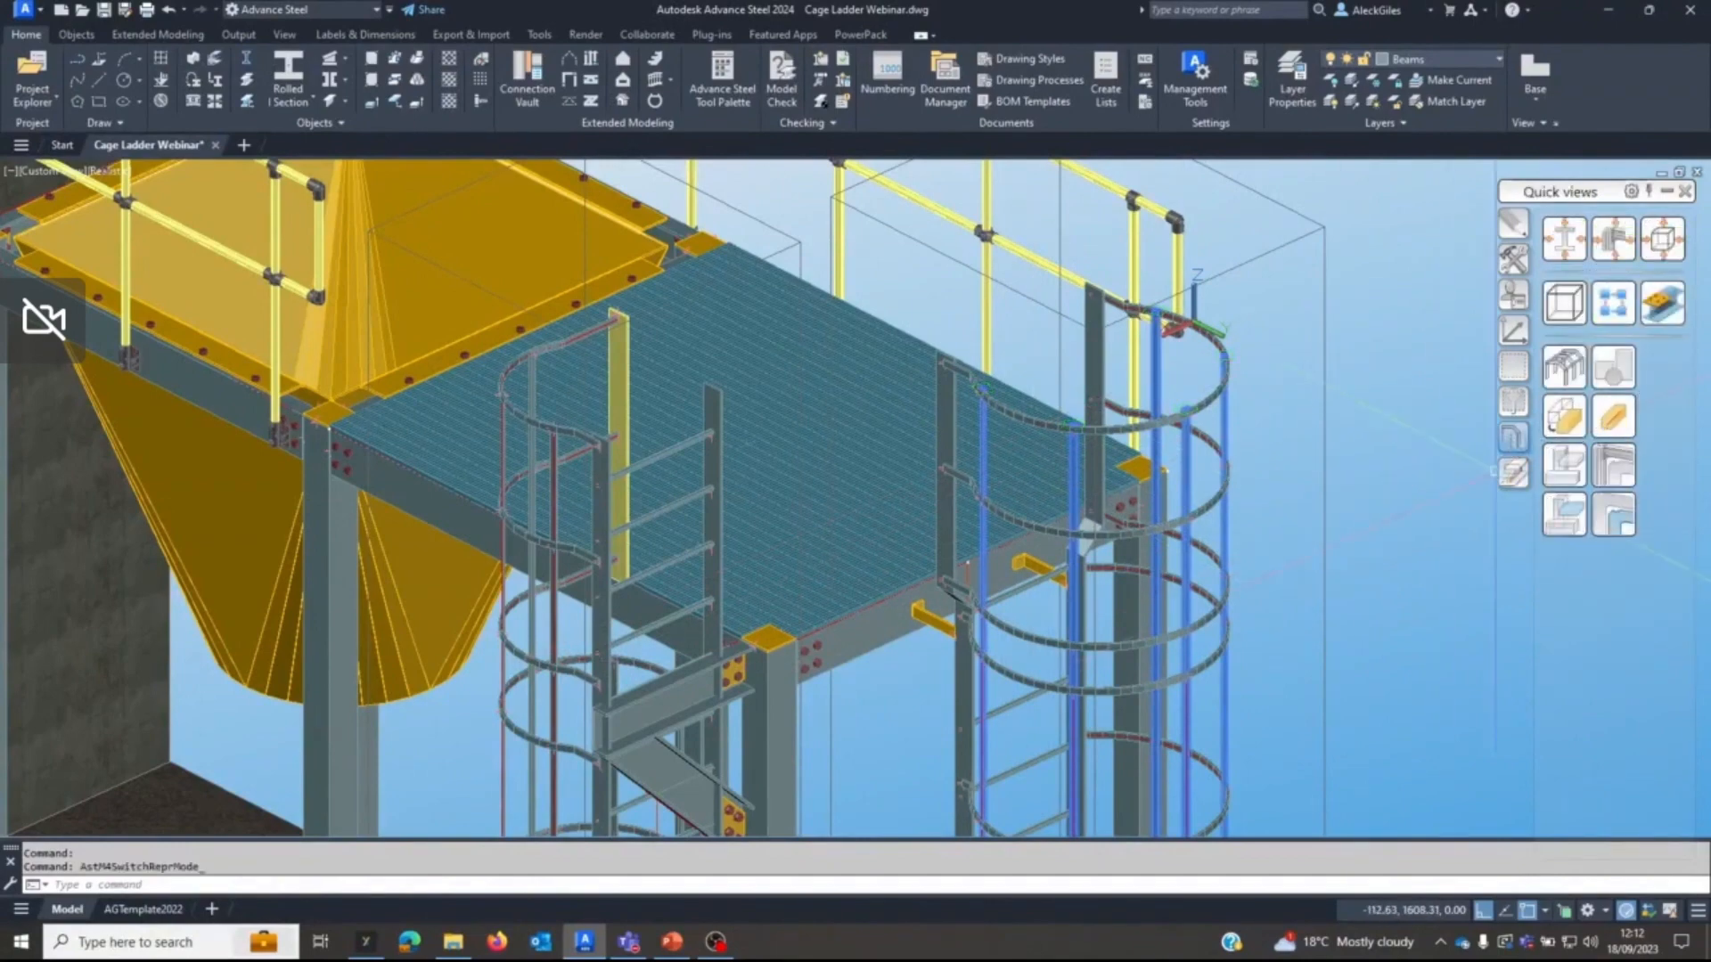
key("Escape")
scroll(1260, 496, "down", 2)
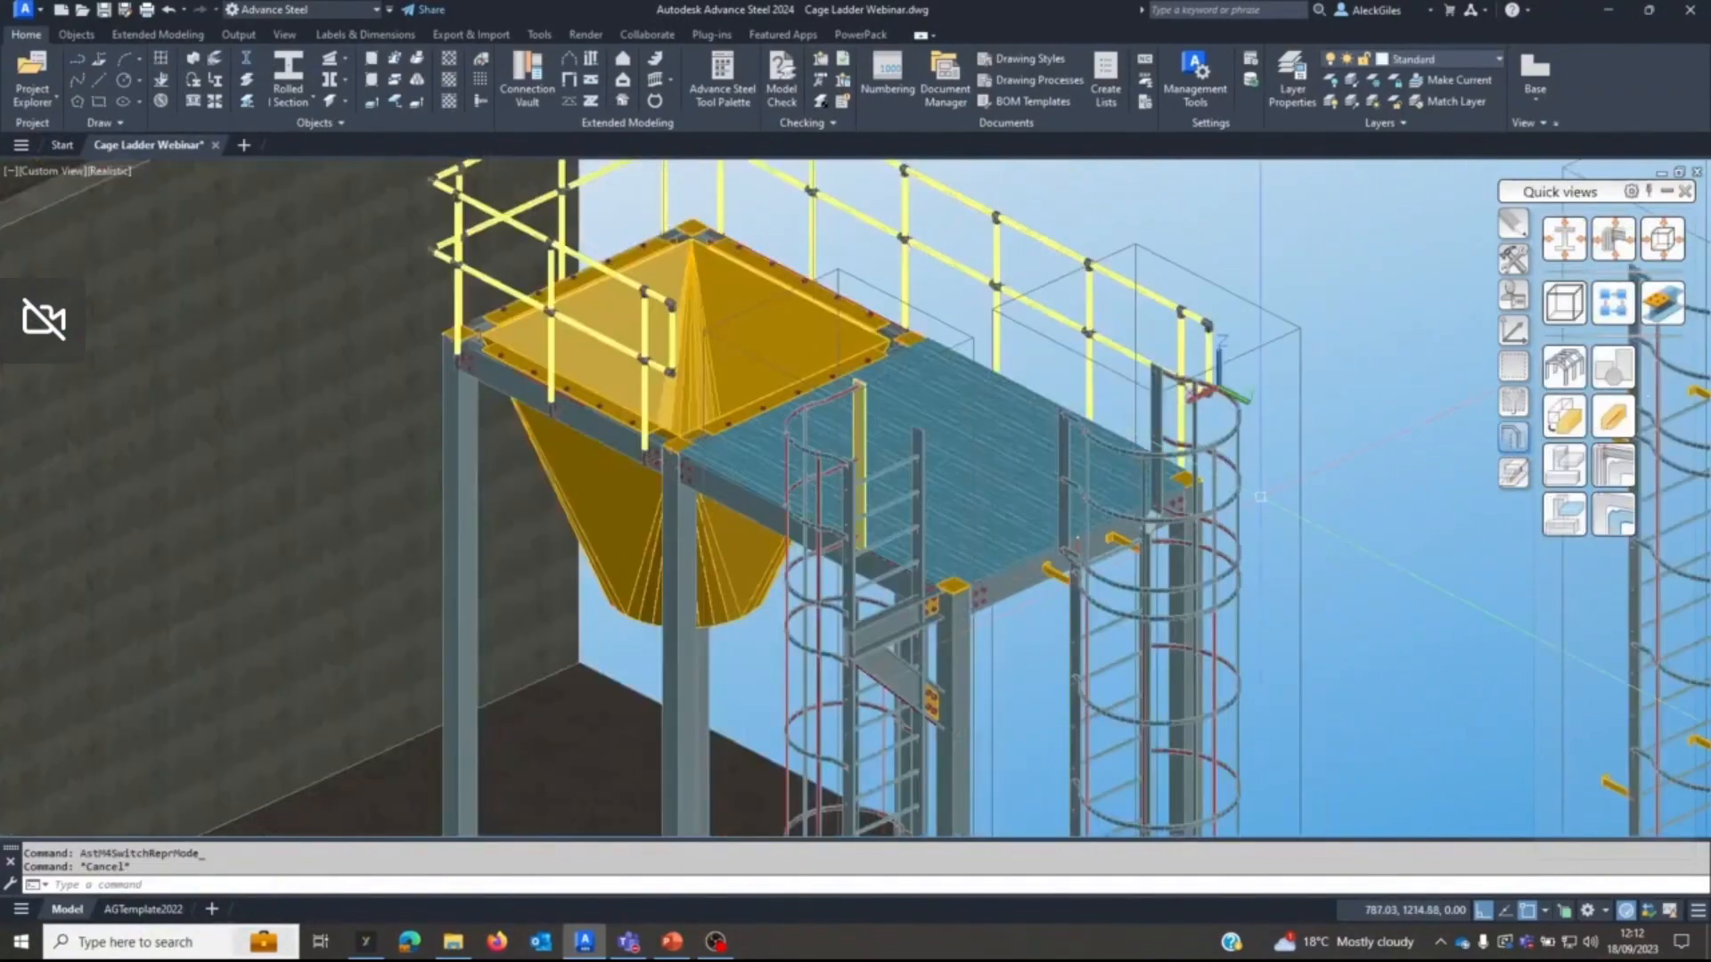
Highlight all parts connected to the platform ladder to check its assembly, and clear the marks again.
left_click(1513, 365)
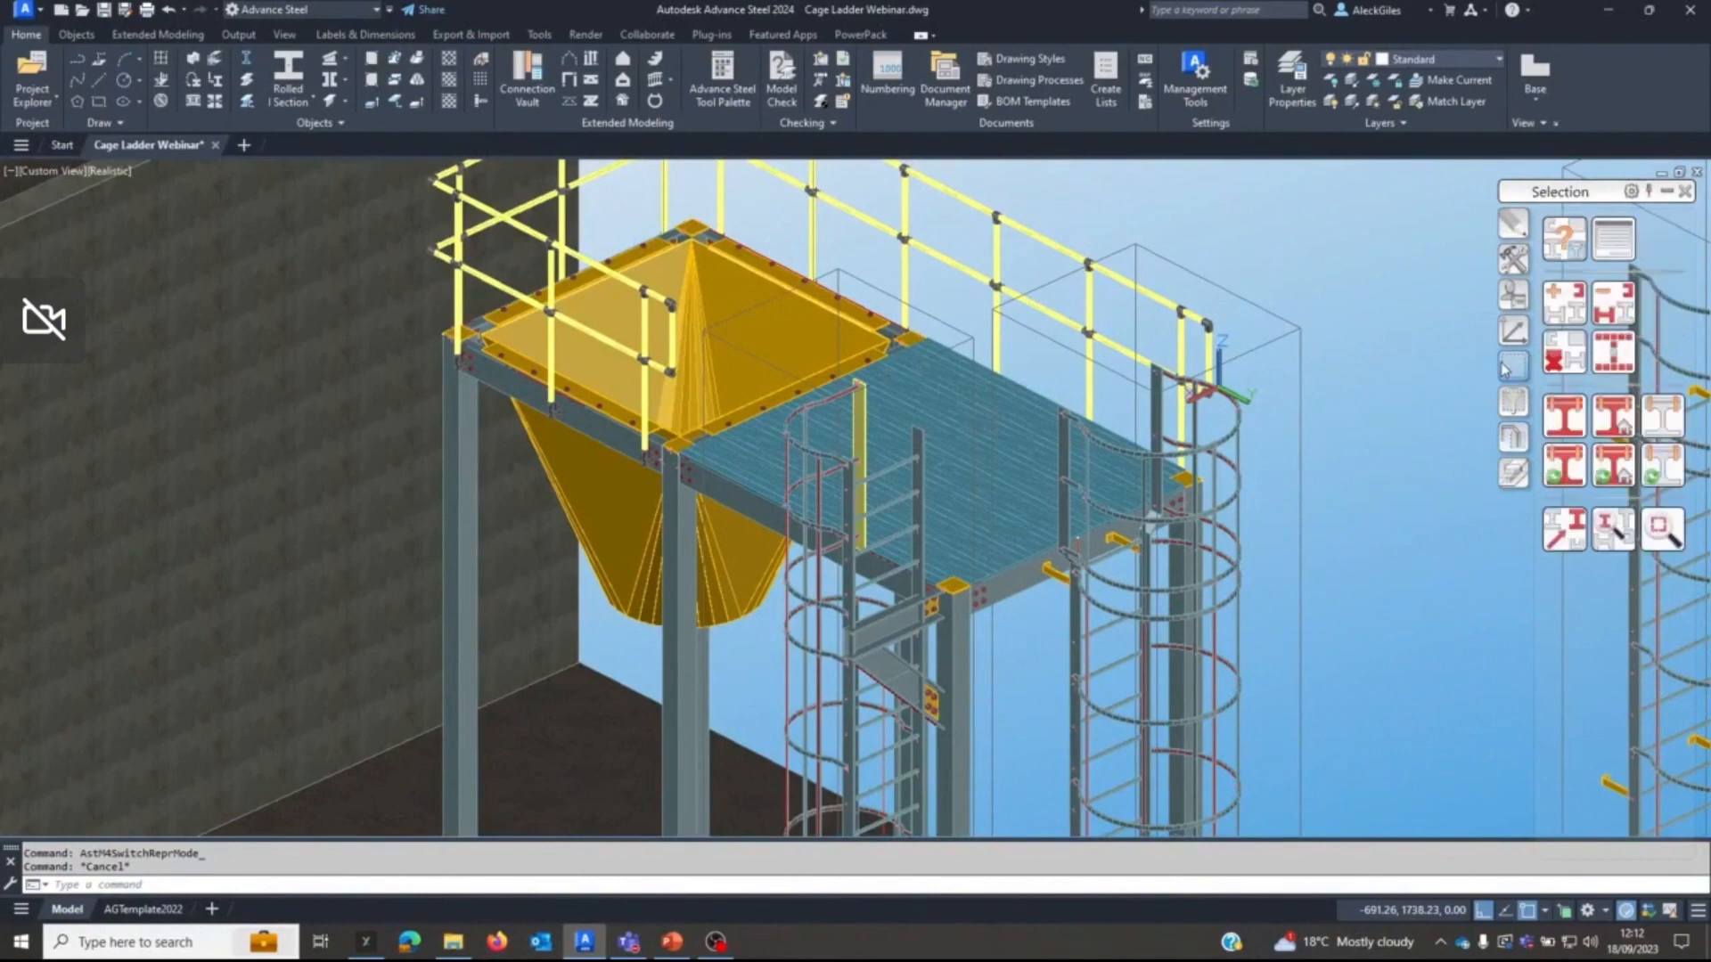
left_click(1613, 465)
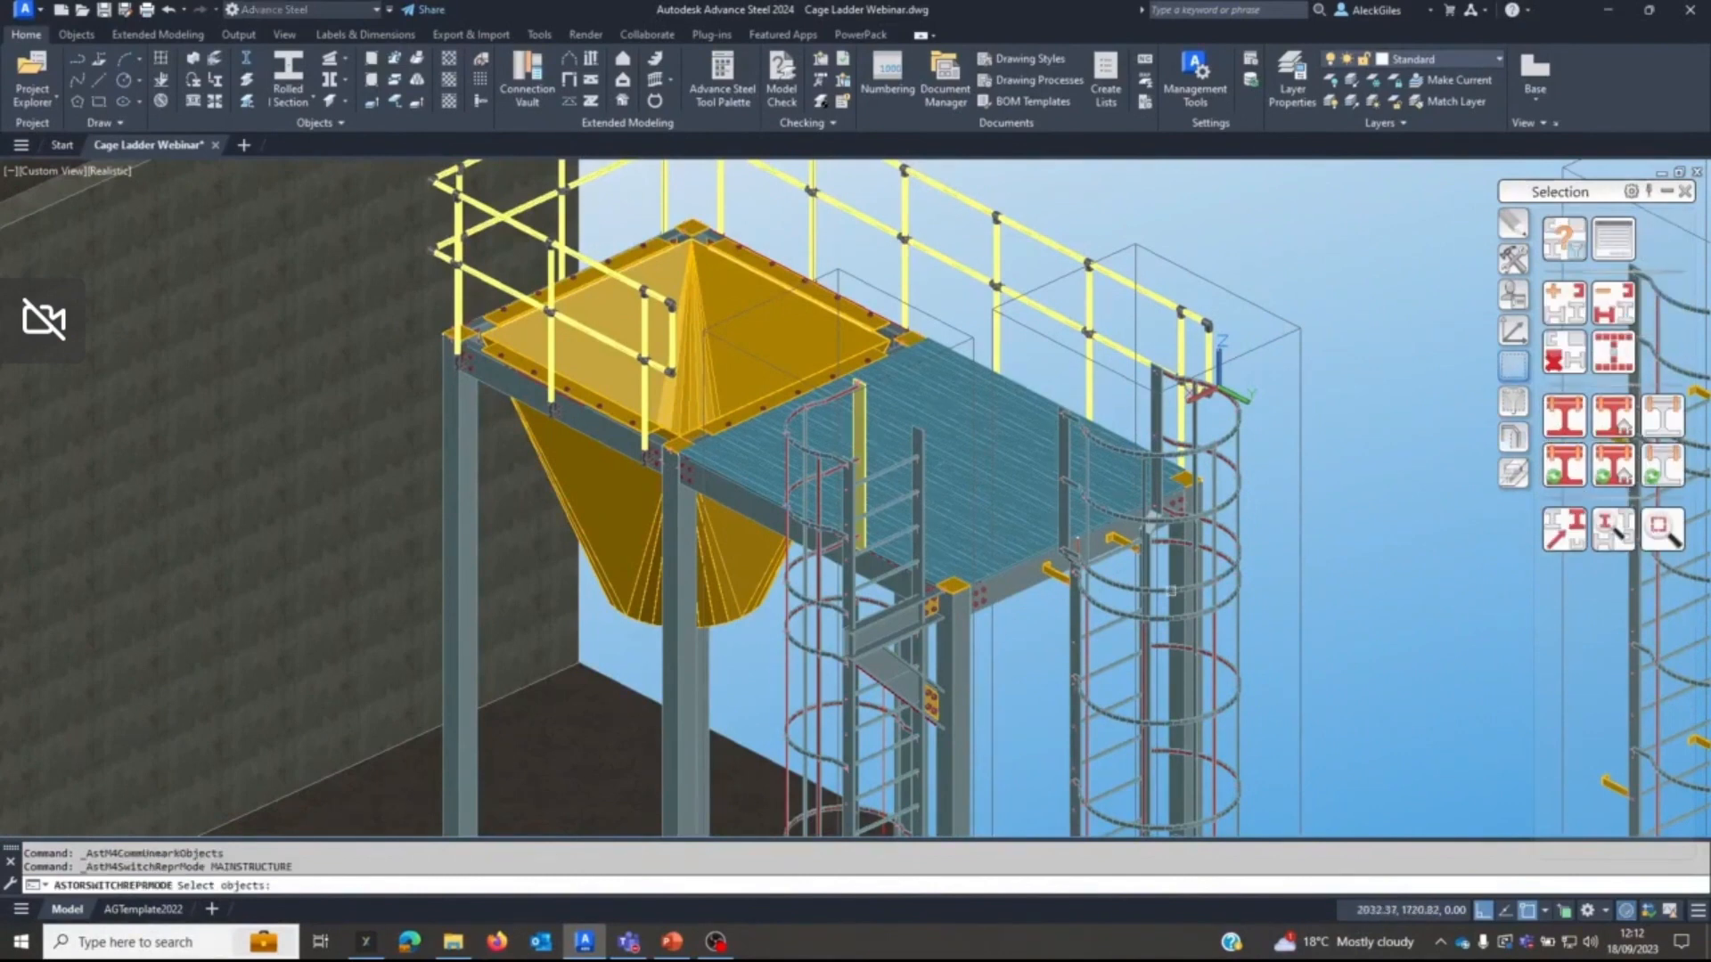
left_click(1137, 615)
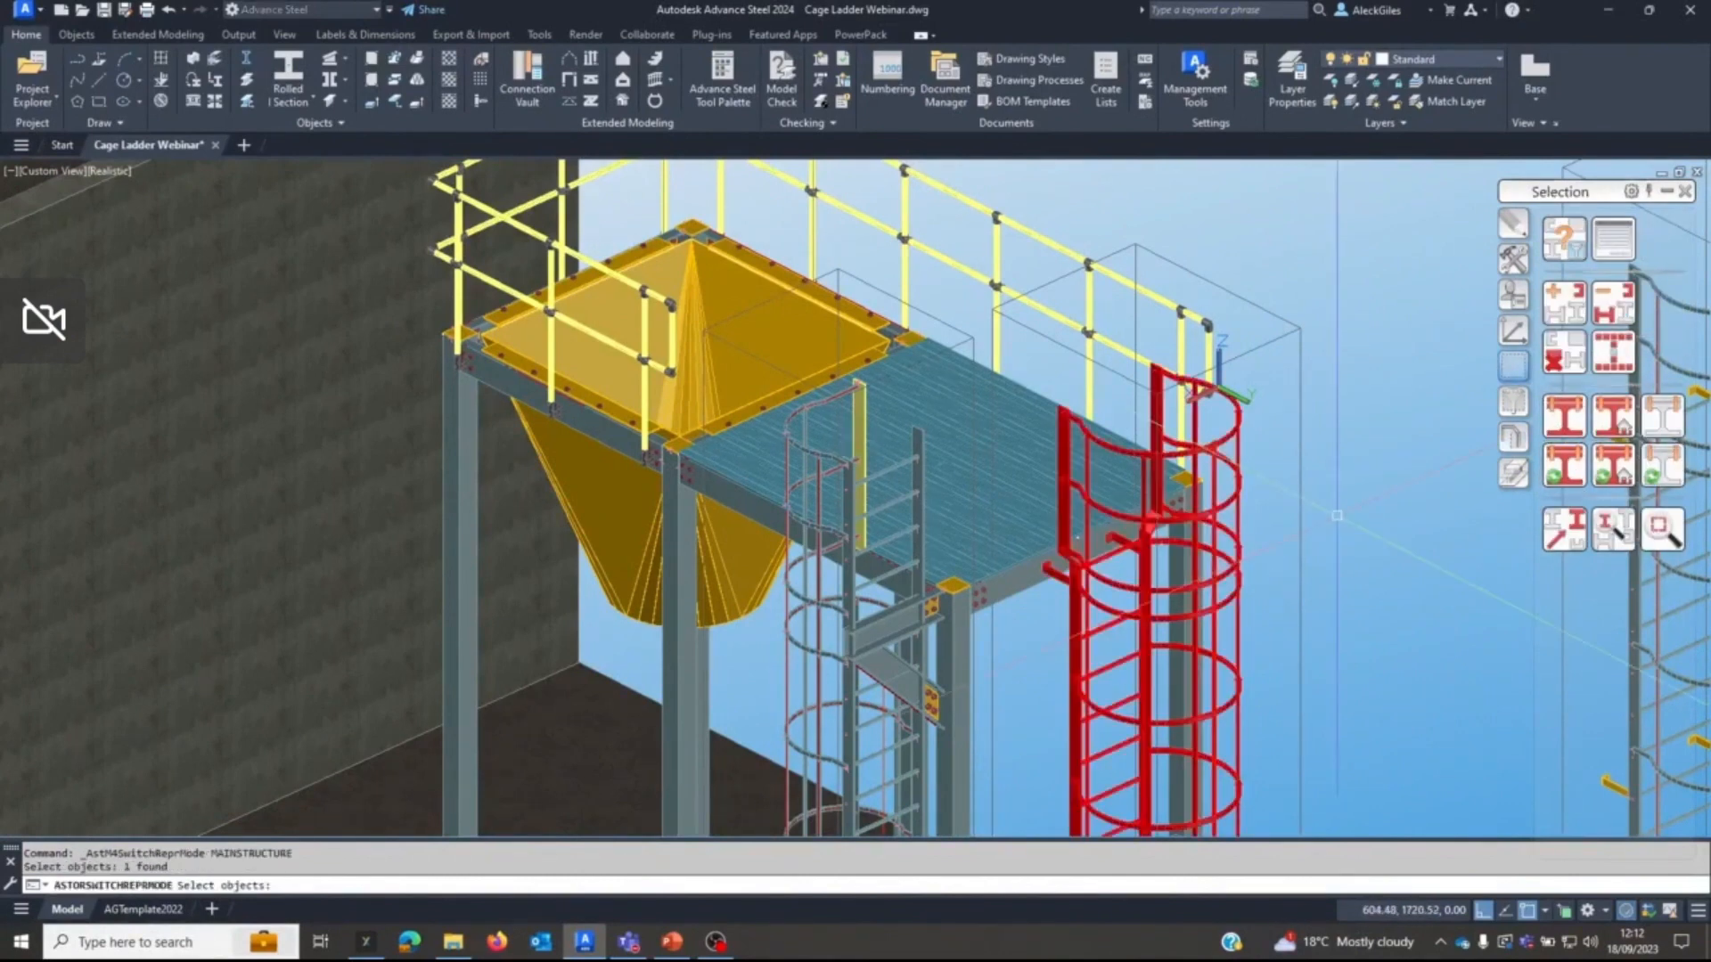
scroll(1337, 515, "down", 4)
middle_click_drag(1325, 553, 1155, 508)
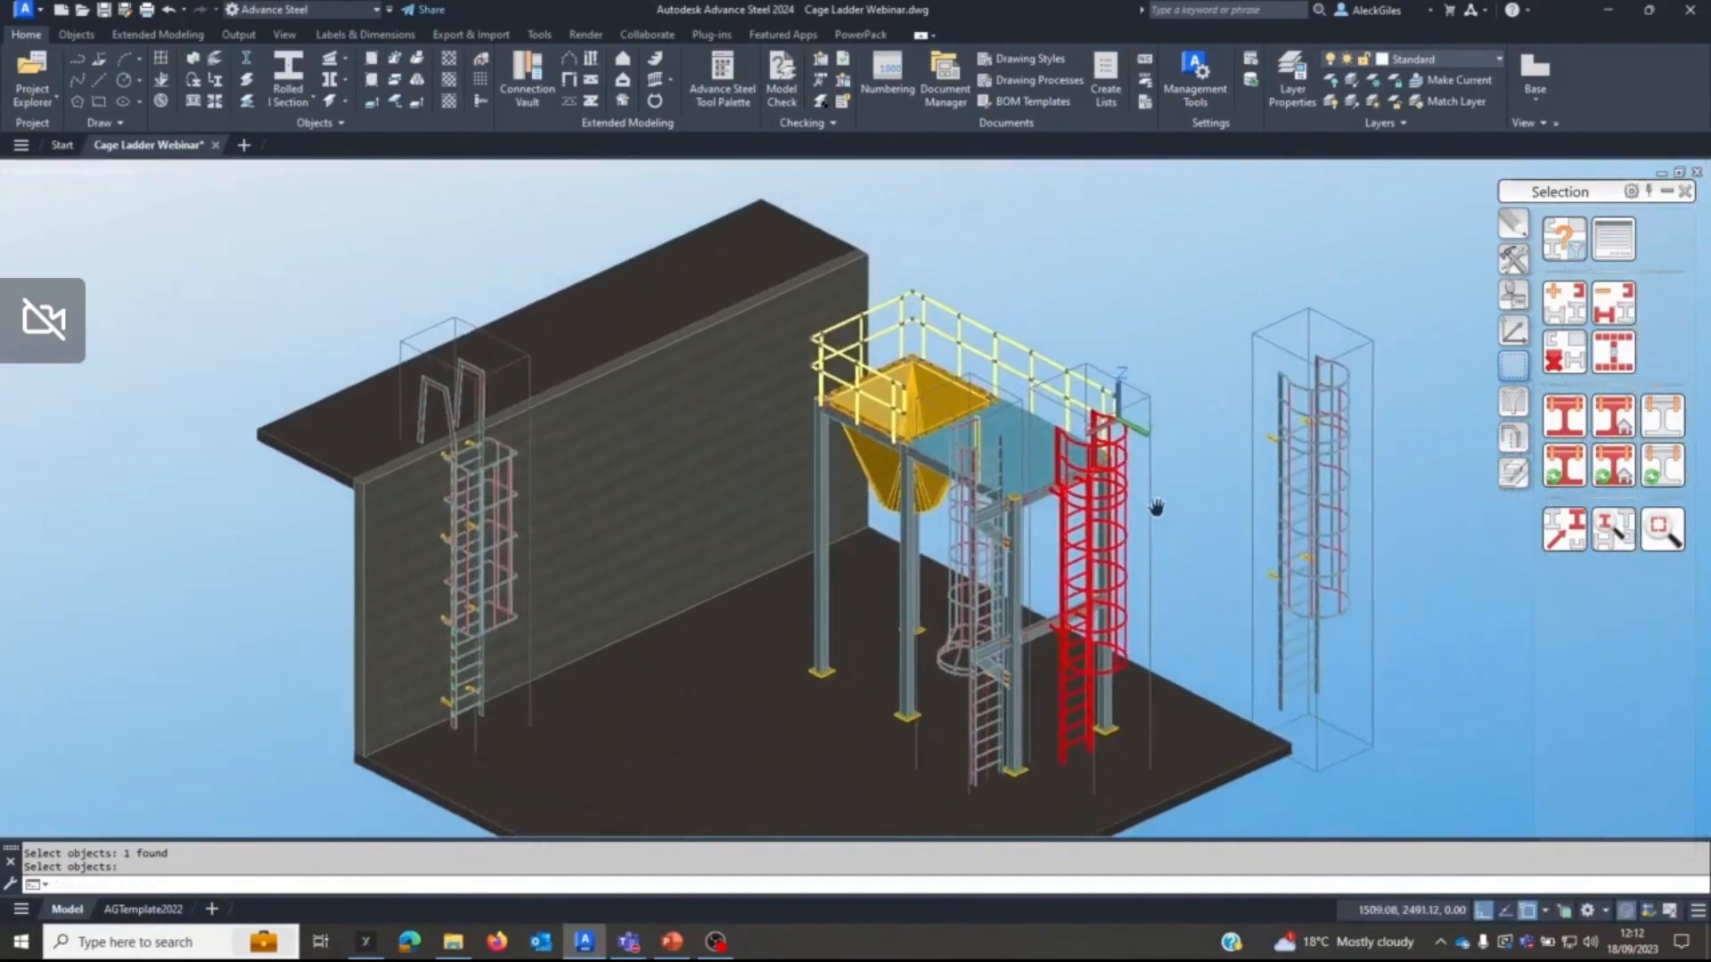
key("Return")
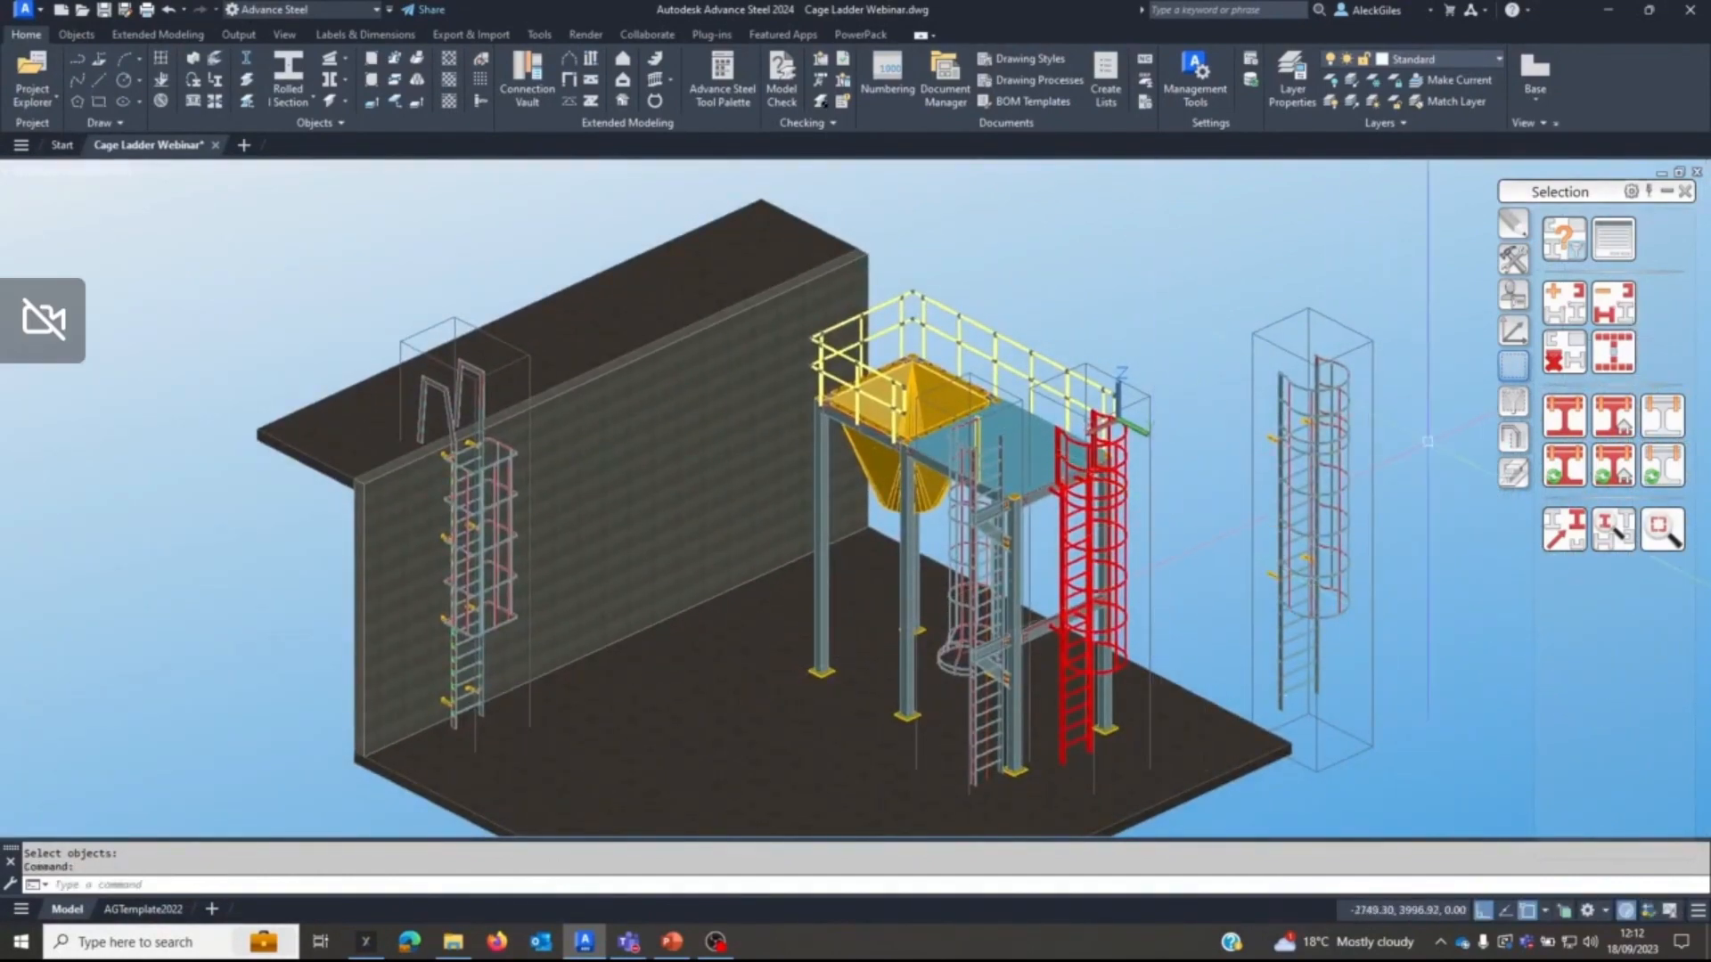
left_click(1564, 352)
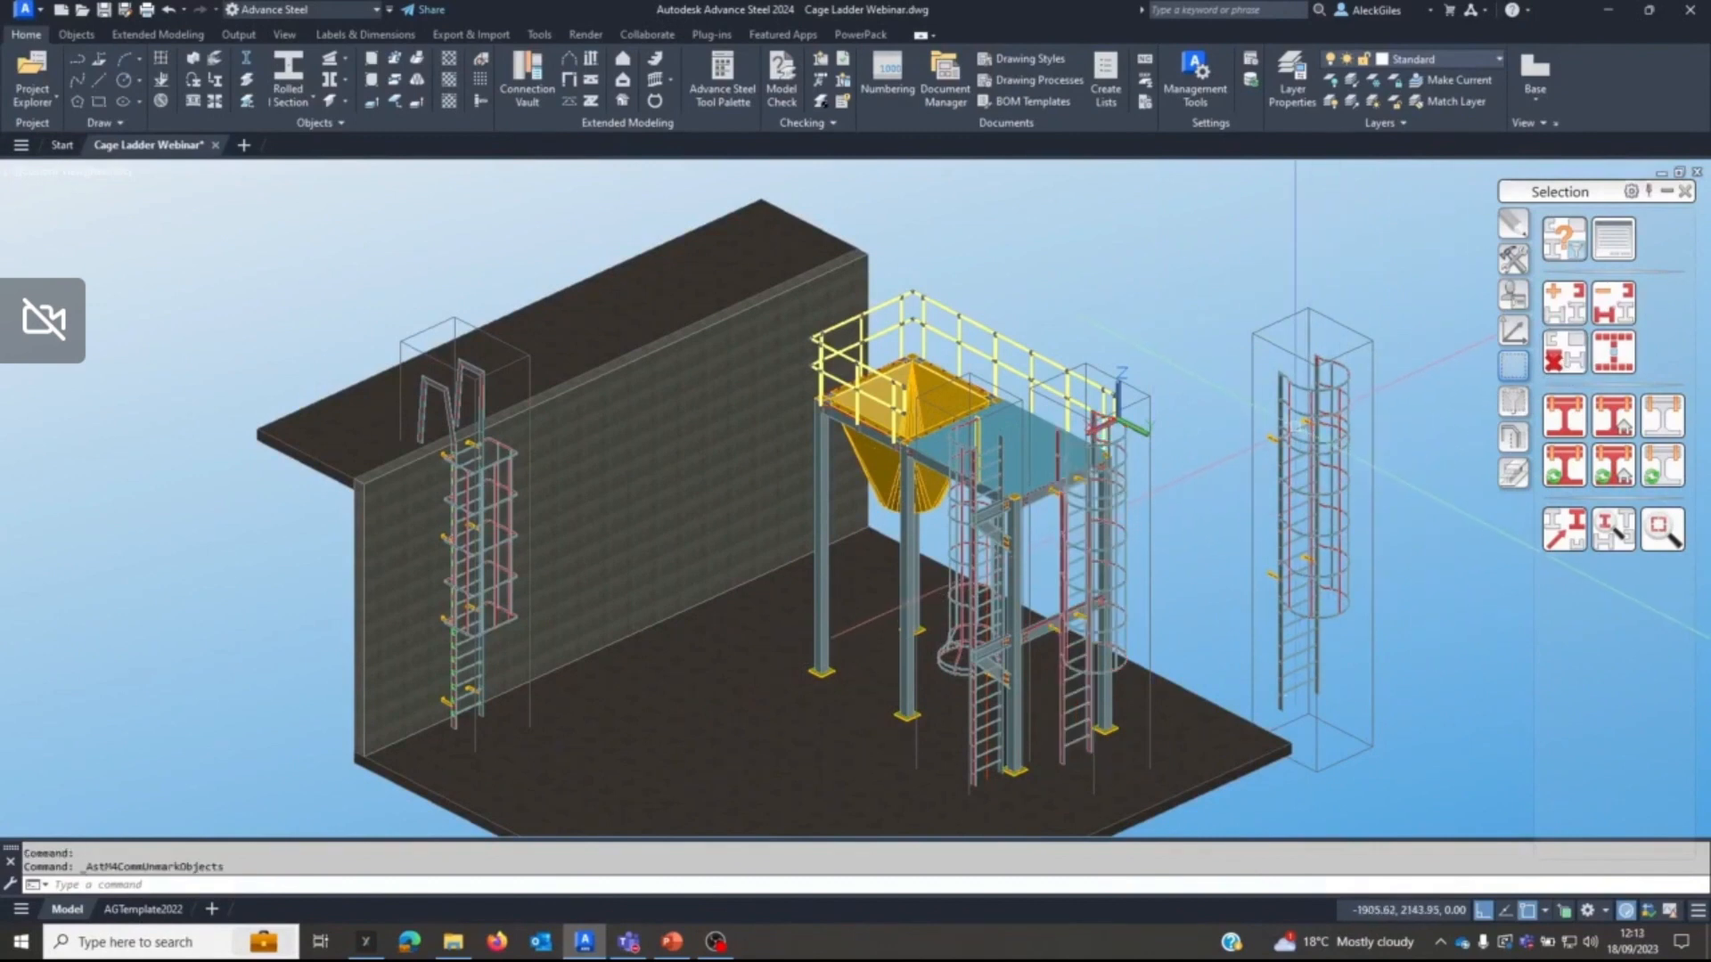
Delete the temporary freestanding cage ladder beside the steel platform.
left_click(1294, 419)
key("Delete")
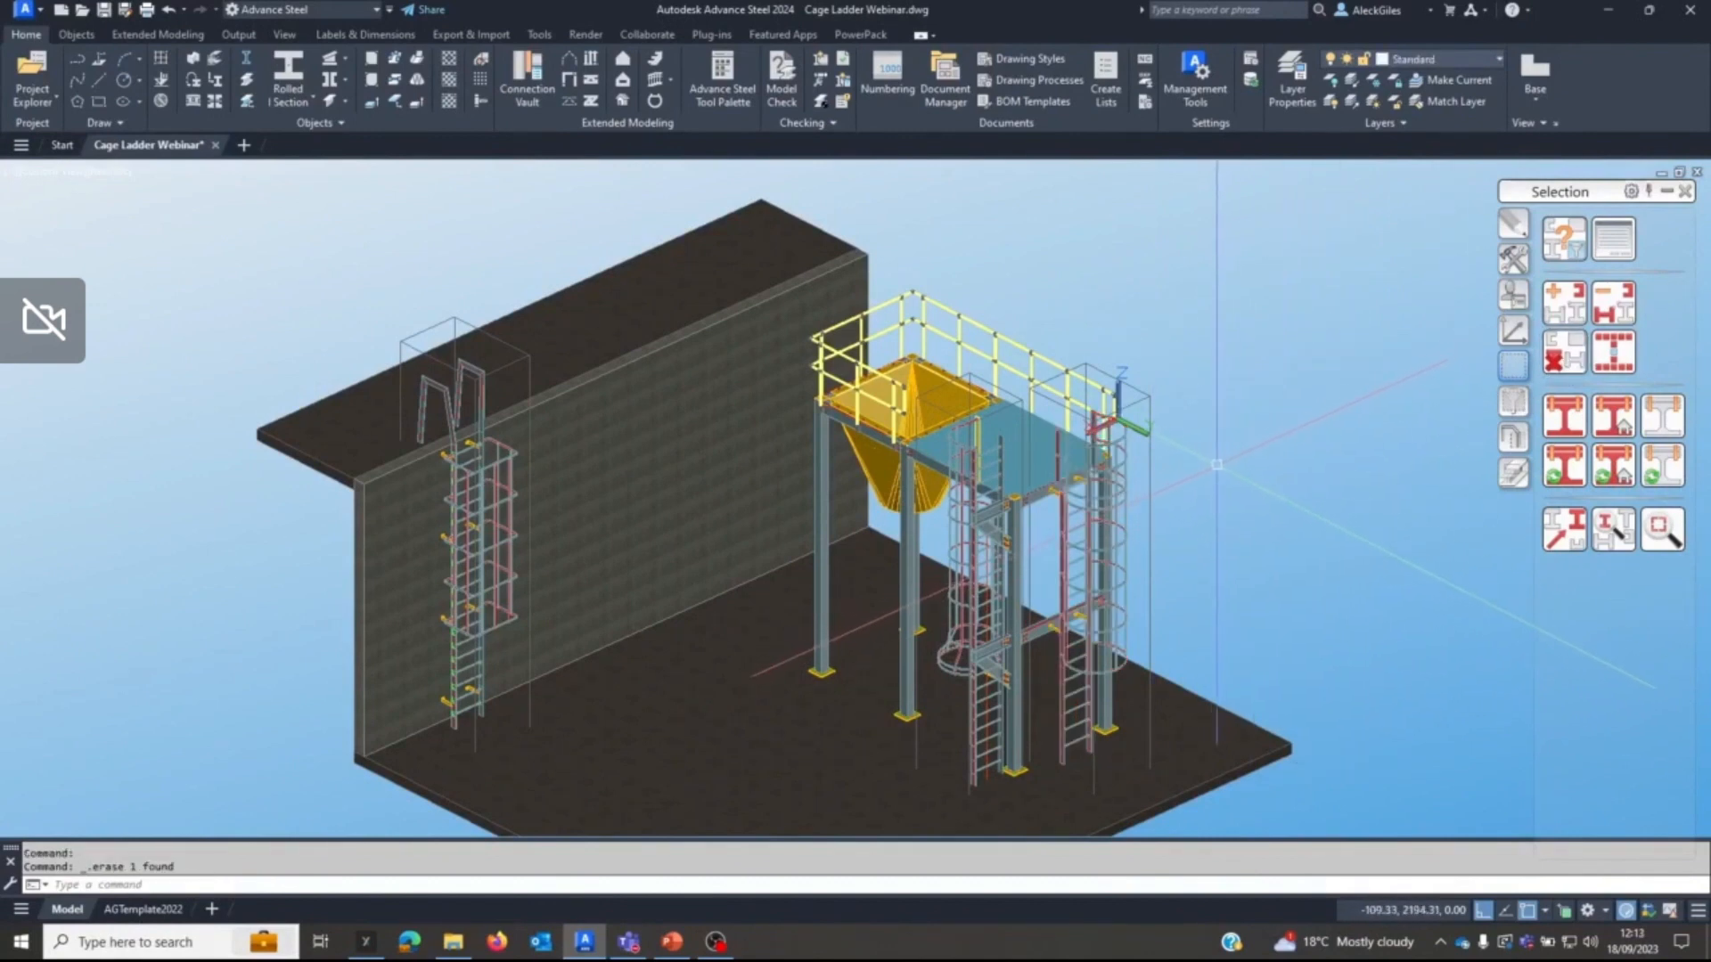
scroll(1235, 463, "up", 4)
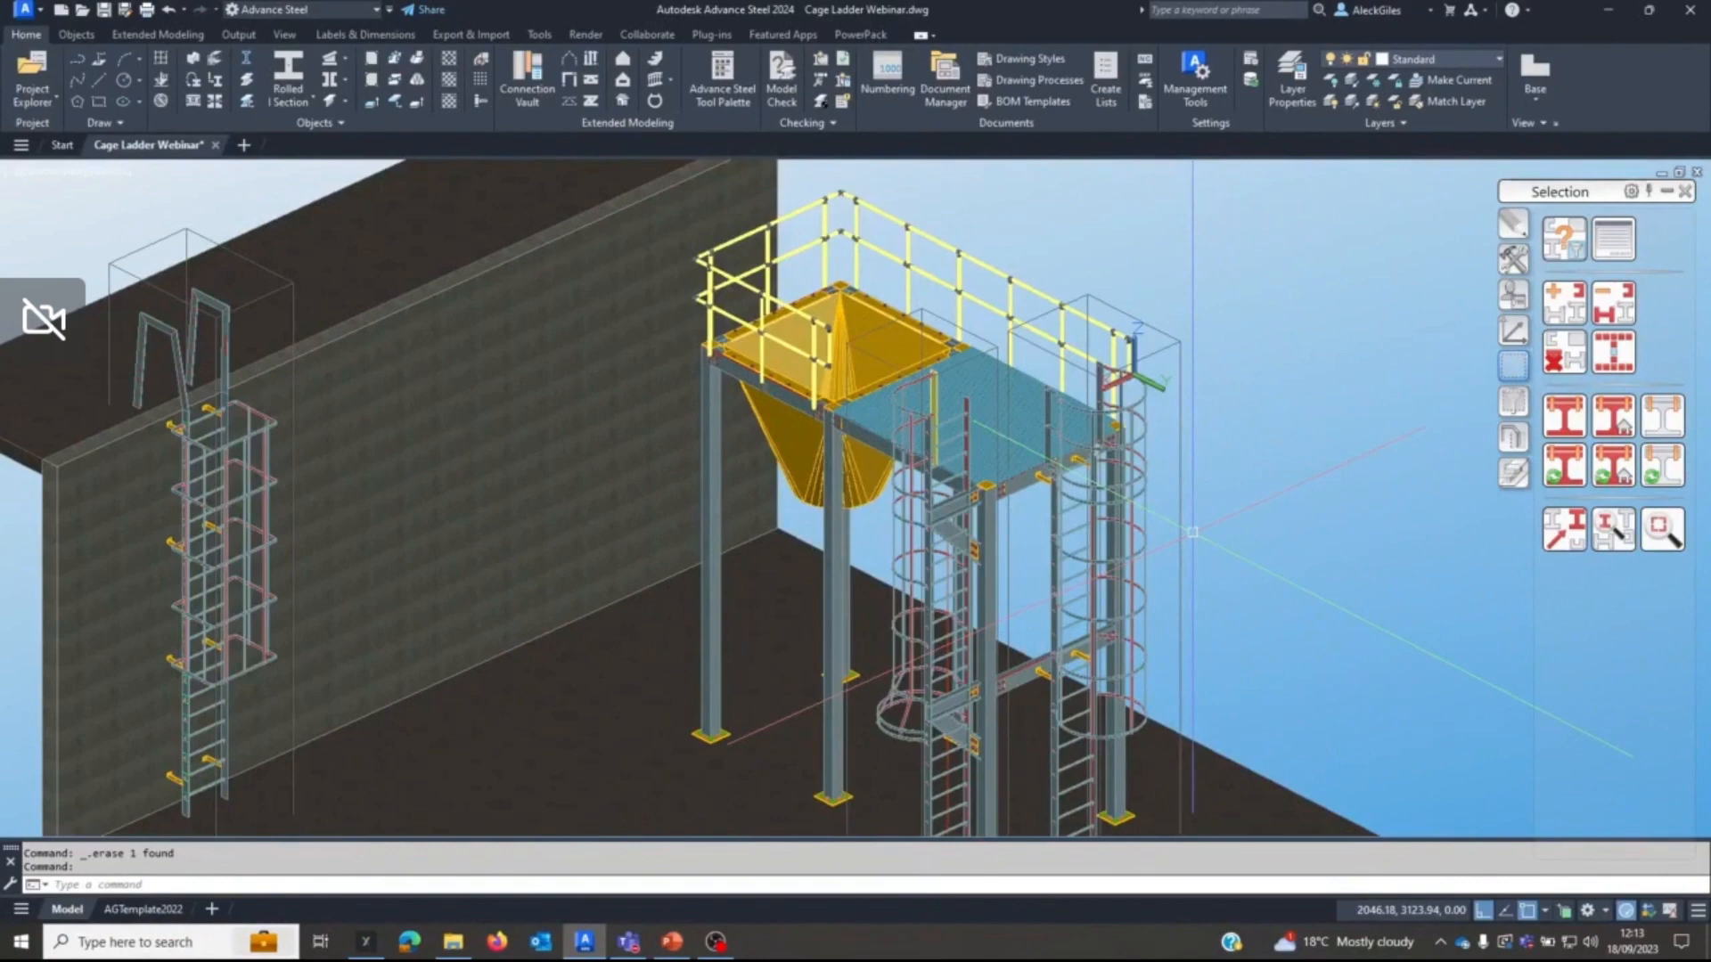
scroll(1193, 532, "down", 4)
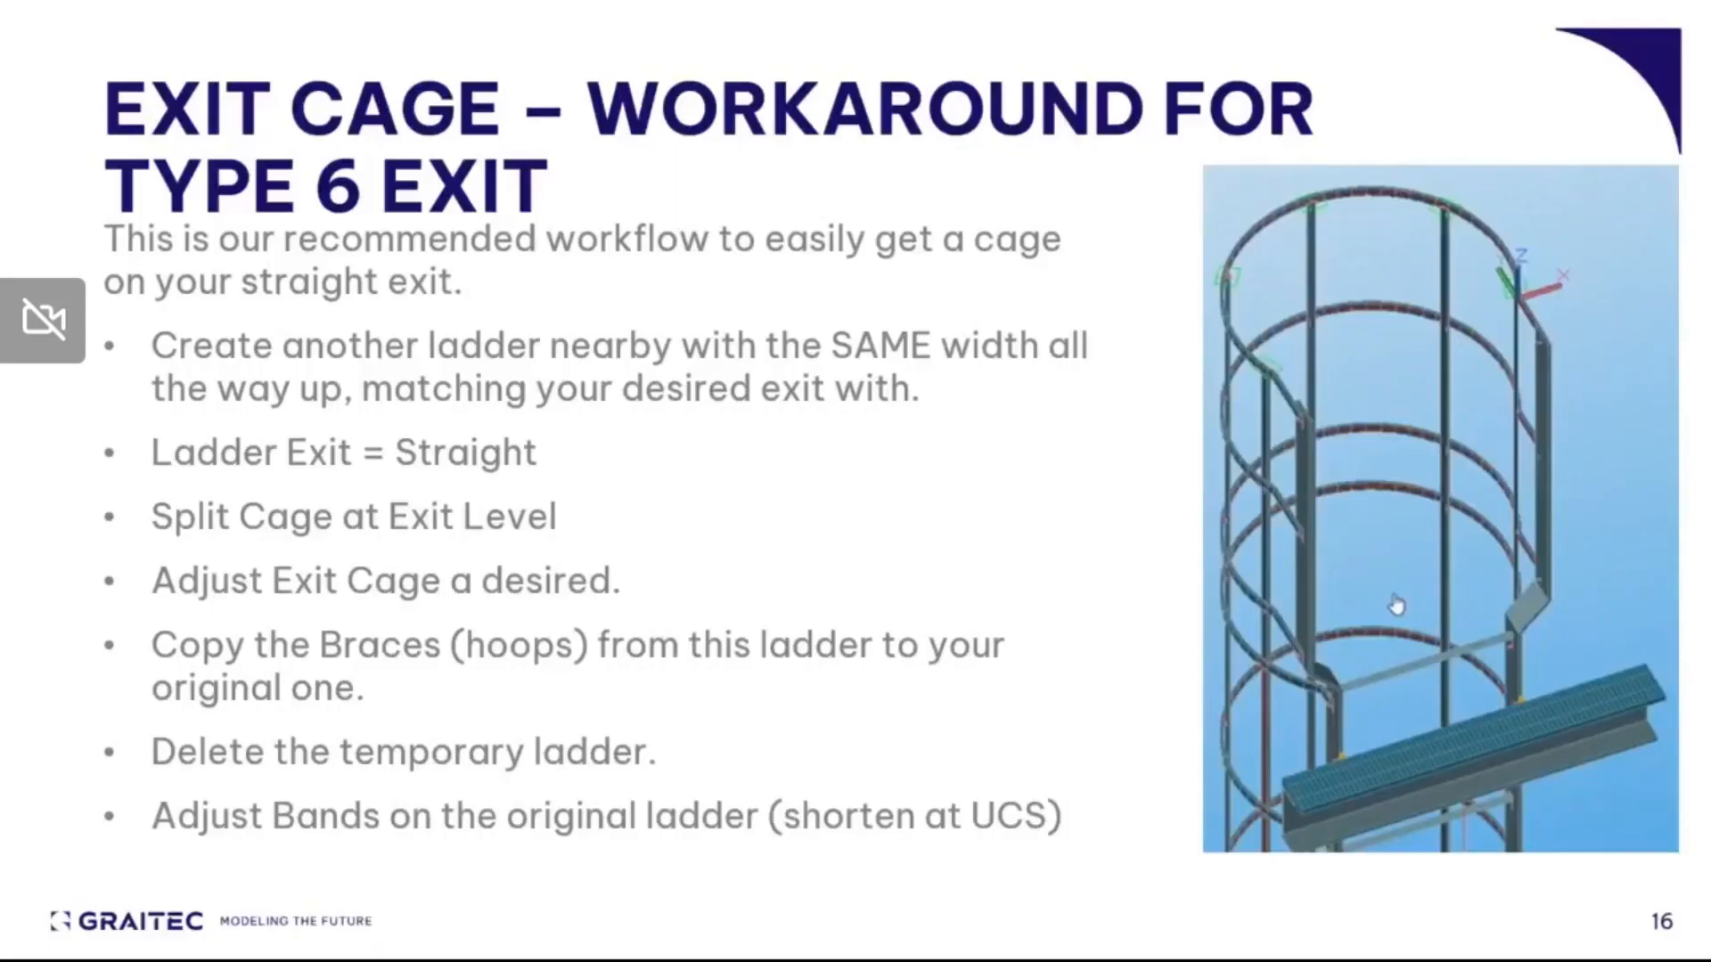
key("Right")
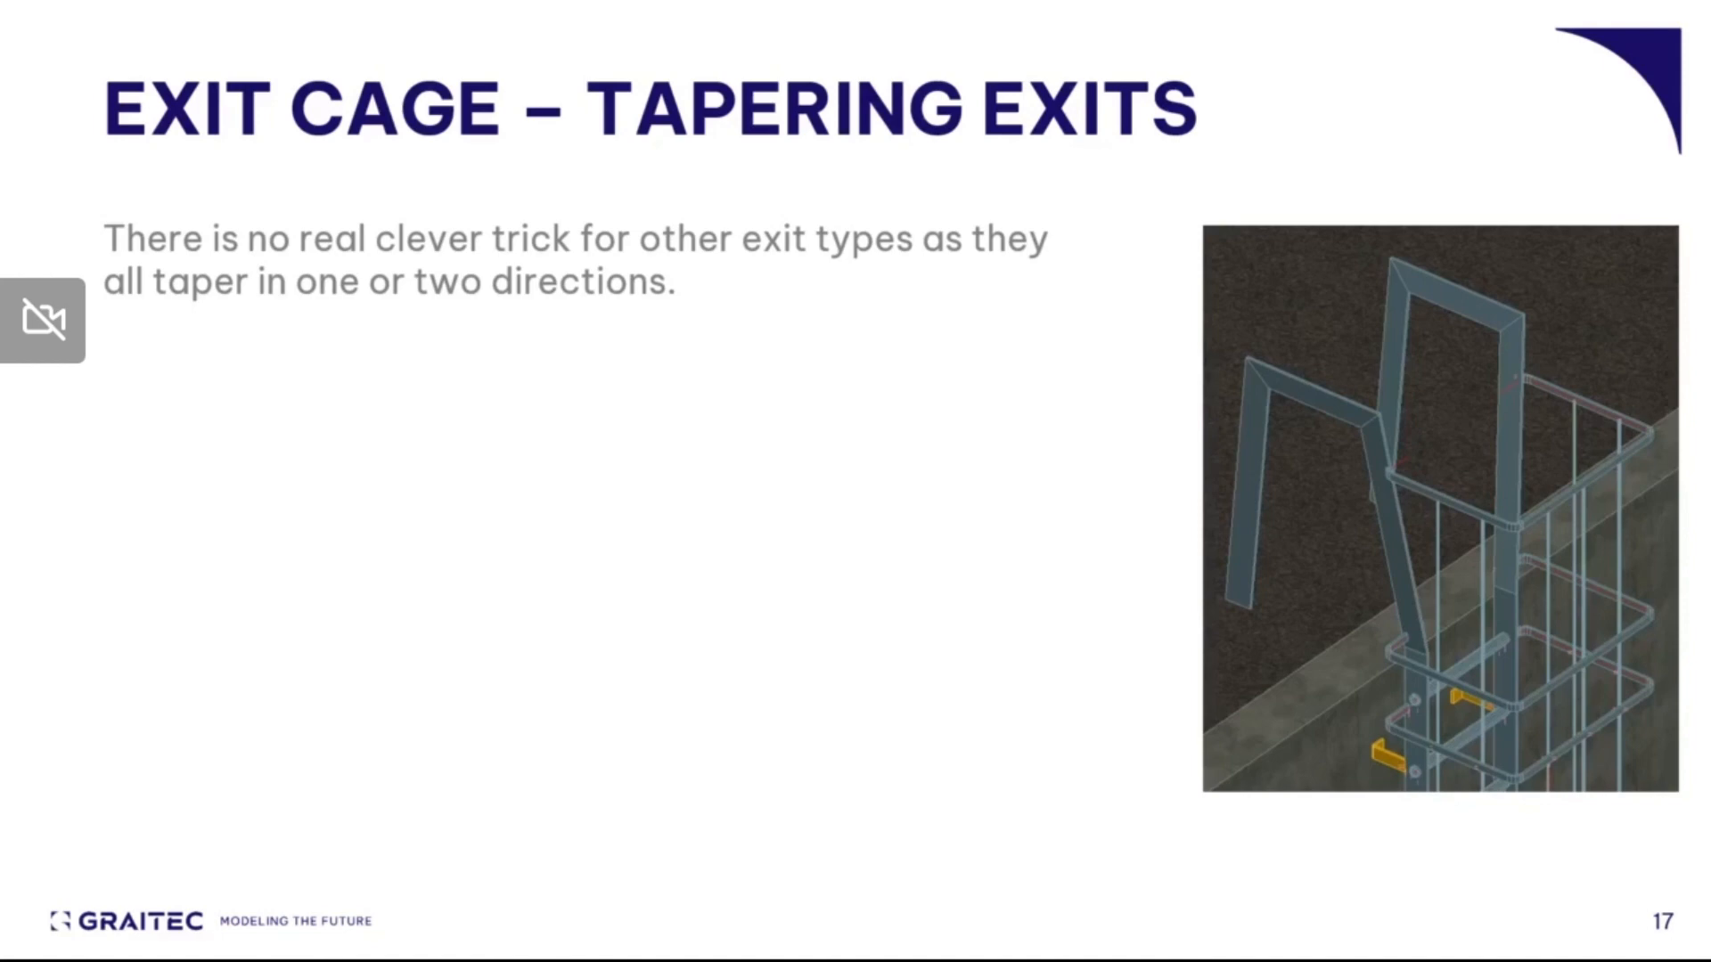
key("Right")
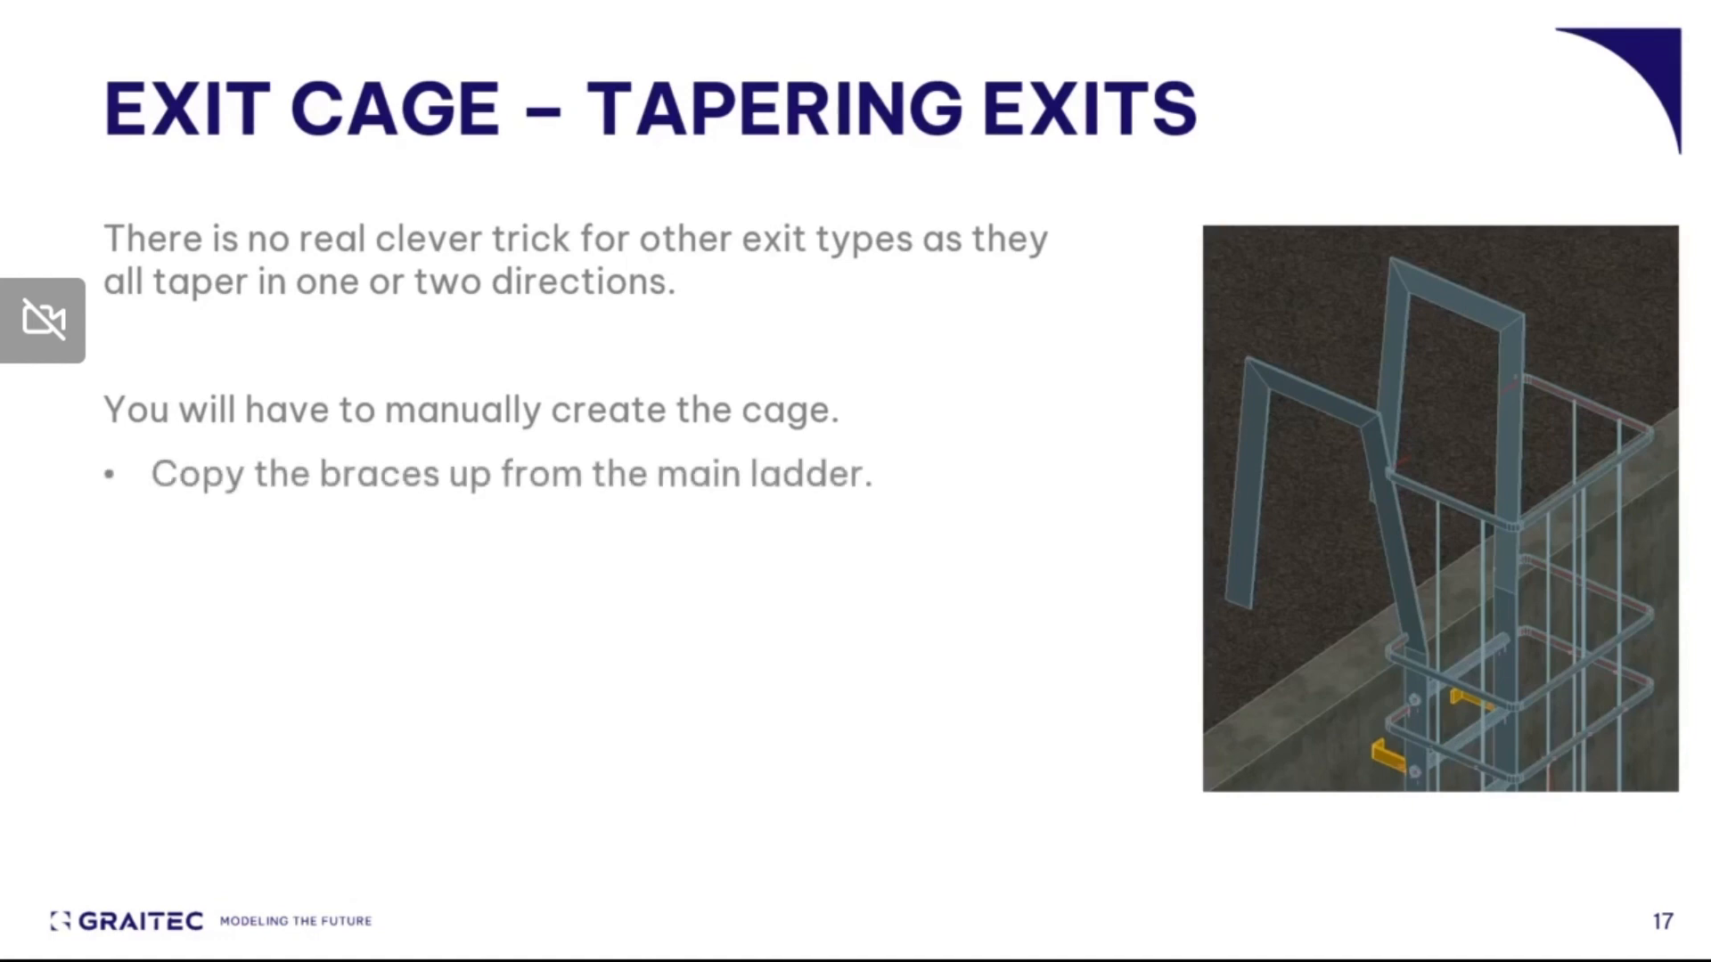
key("Right")
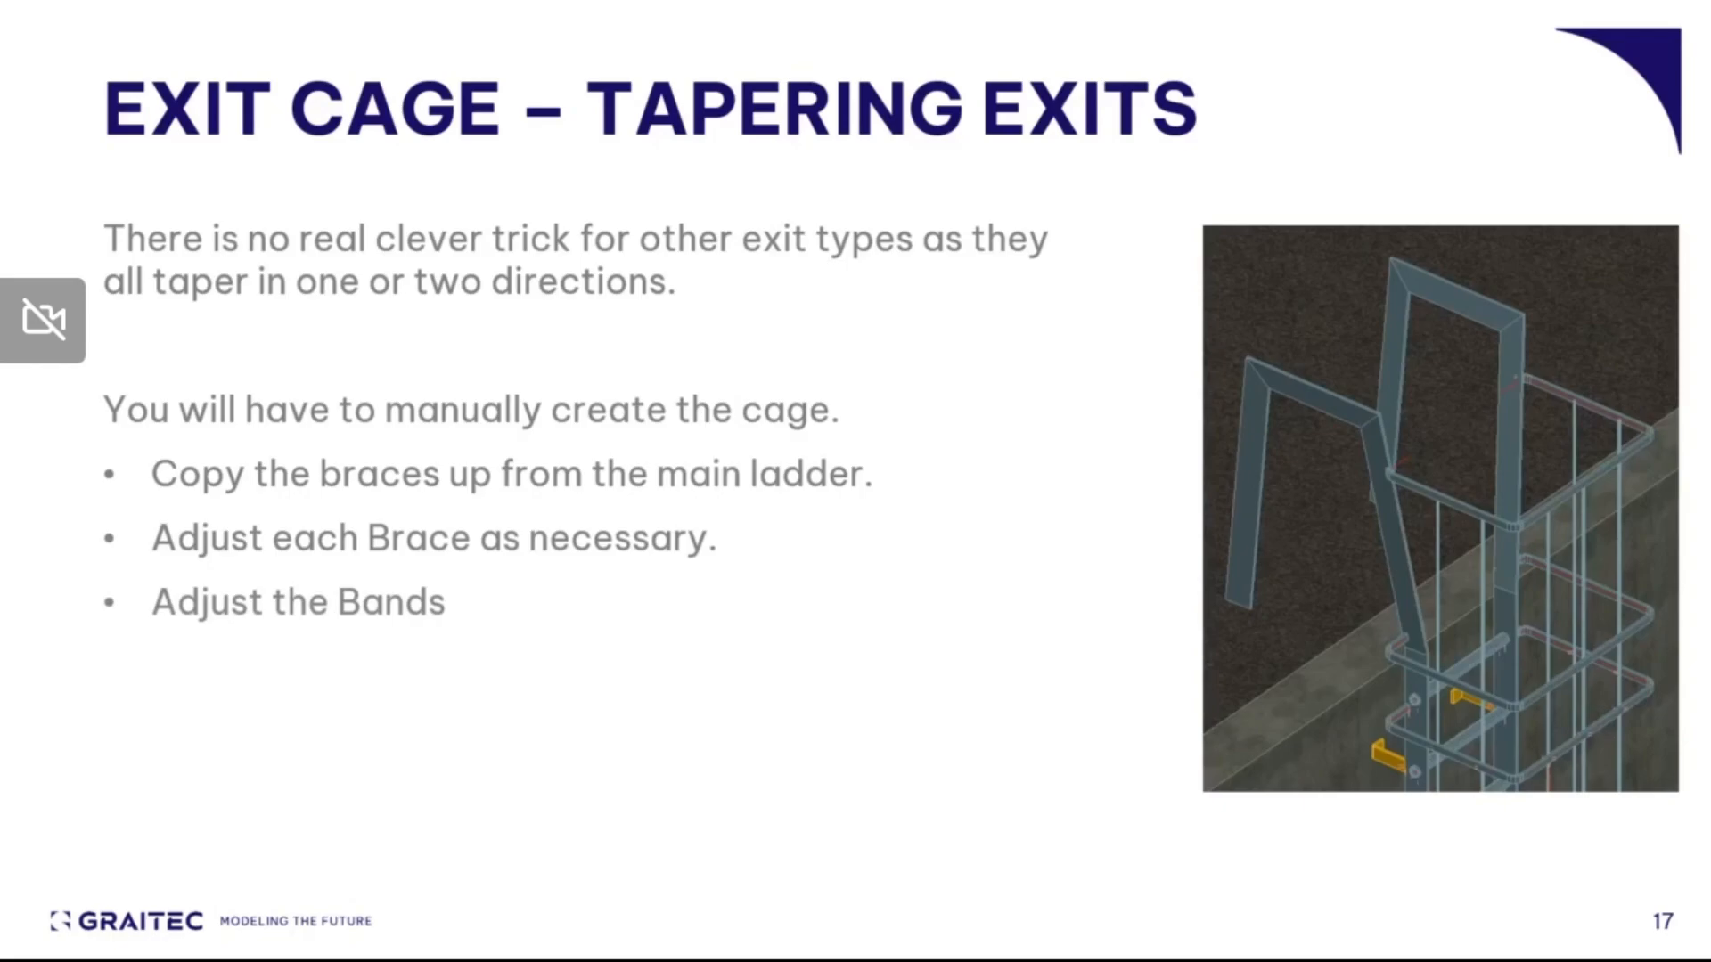
In Advance Steel, copy the wall ladder's top cage hoop 400 mm straight up, using the wall's upper corner as the start point.
key("alt+Tab")
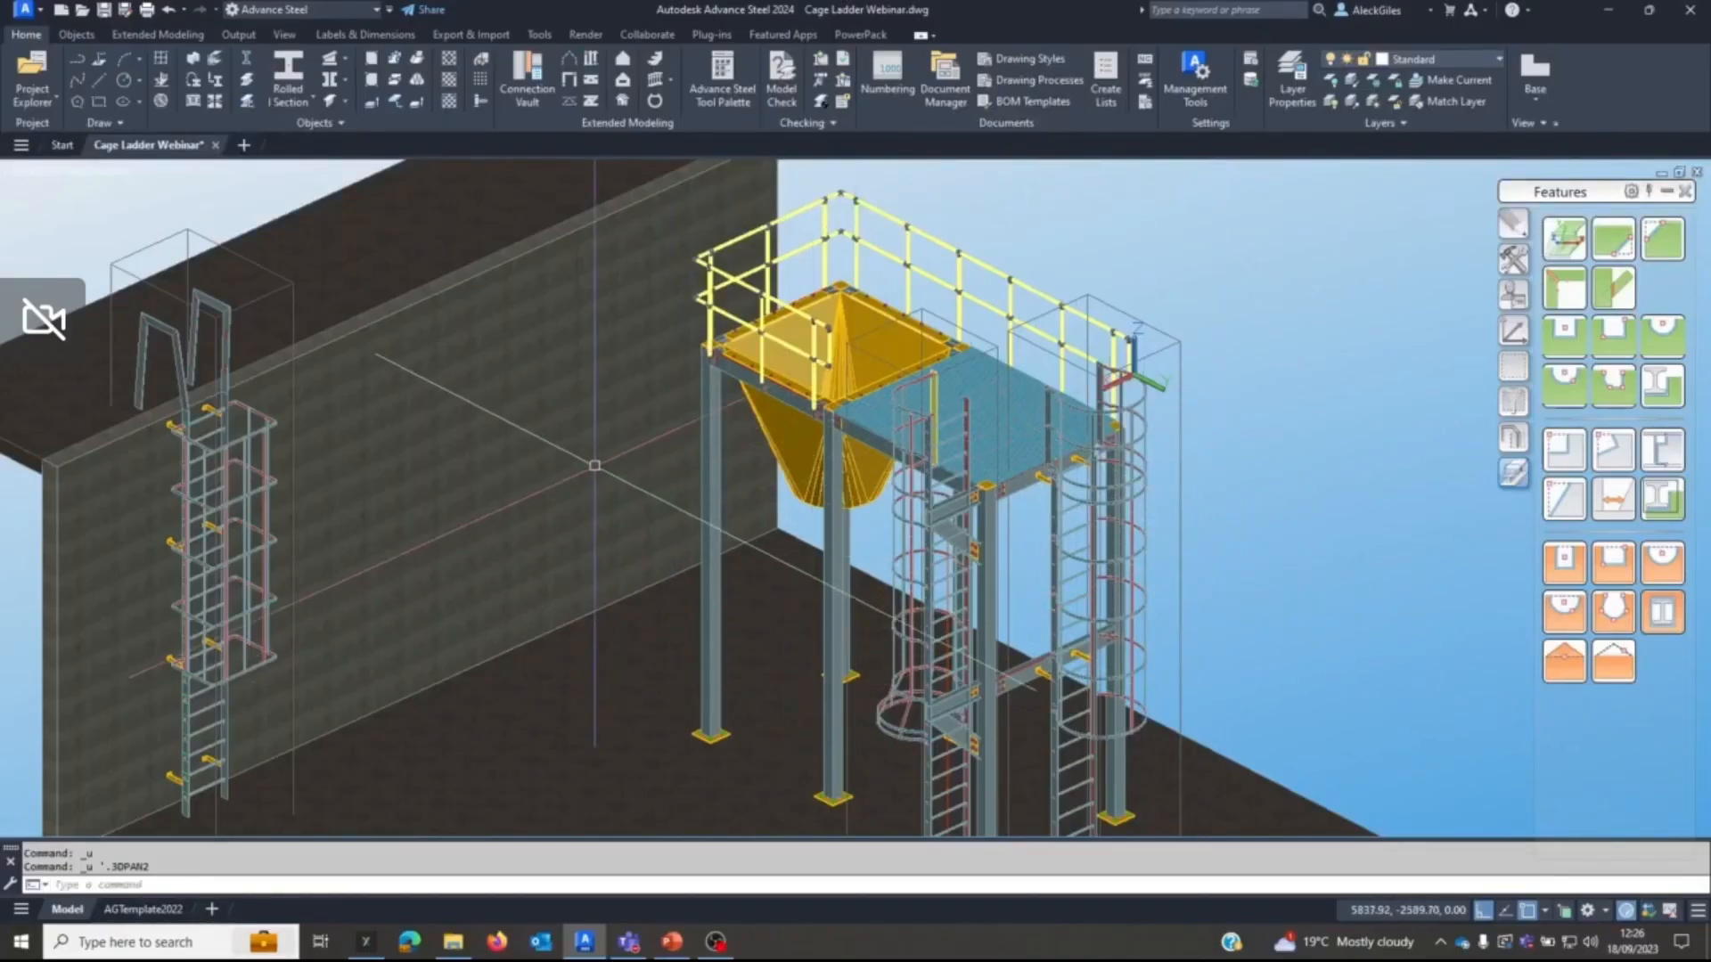
middle_click_drag(241, 430, 729, 547)
scroll(699, 486, "up", 5)
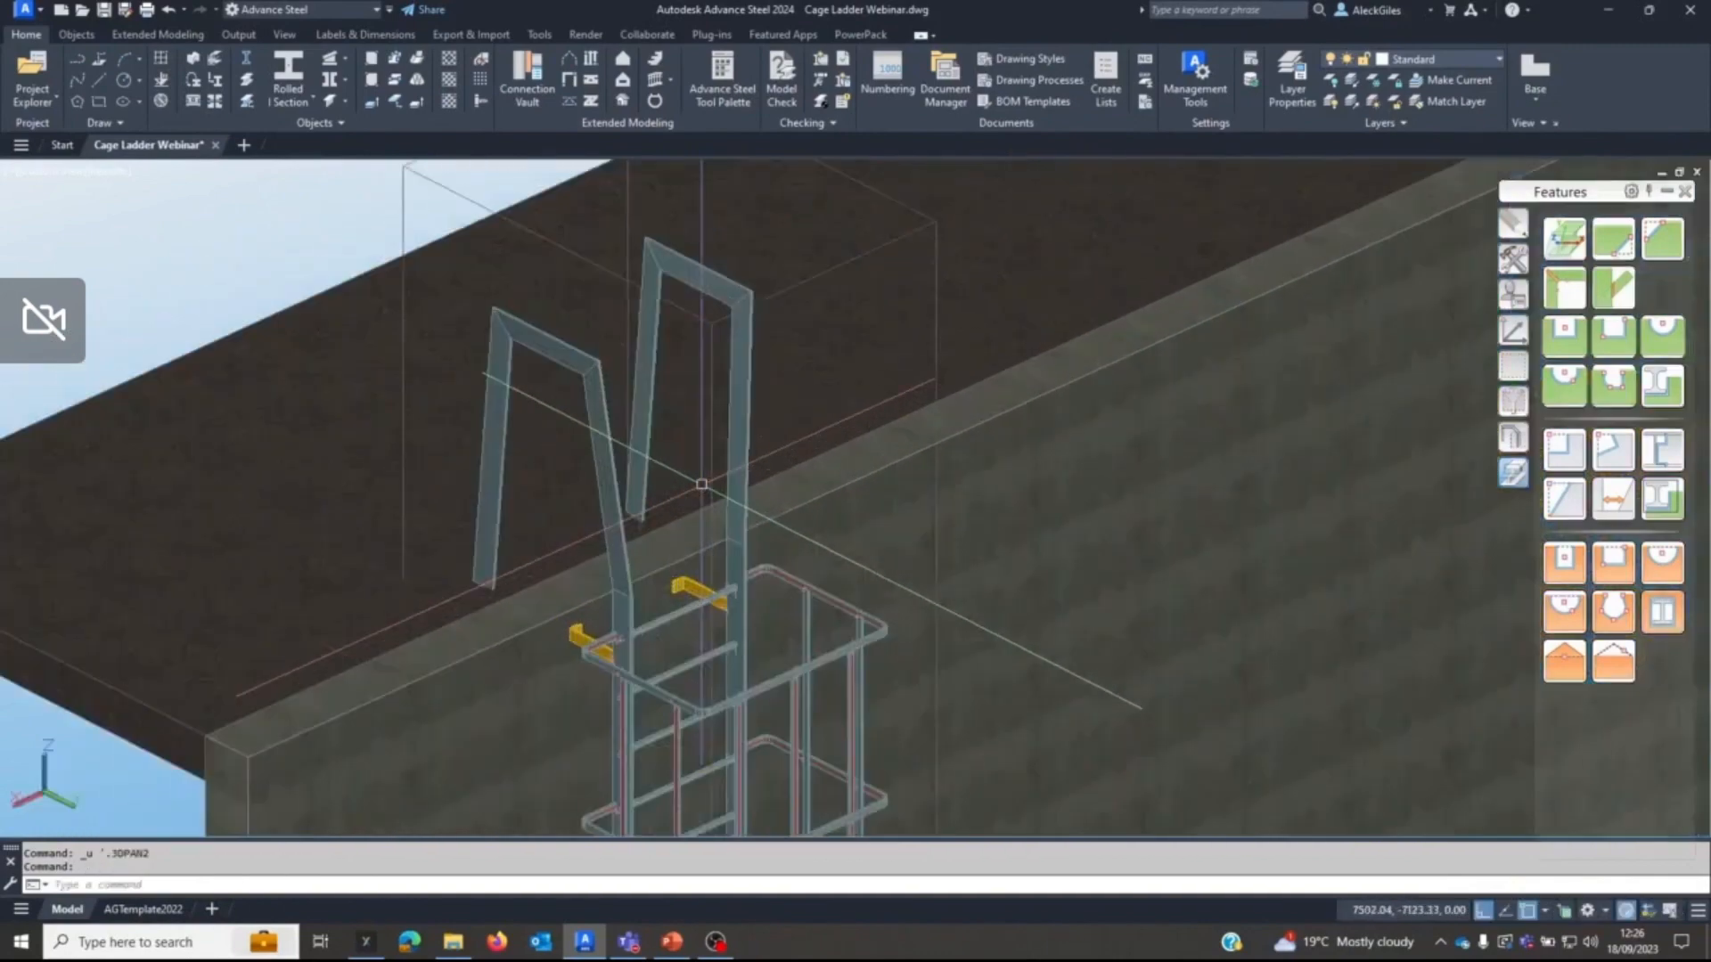
middle_click_drag(699, 485, 796, 484)
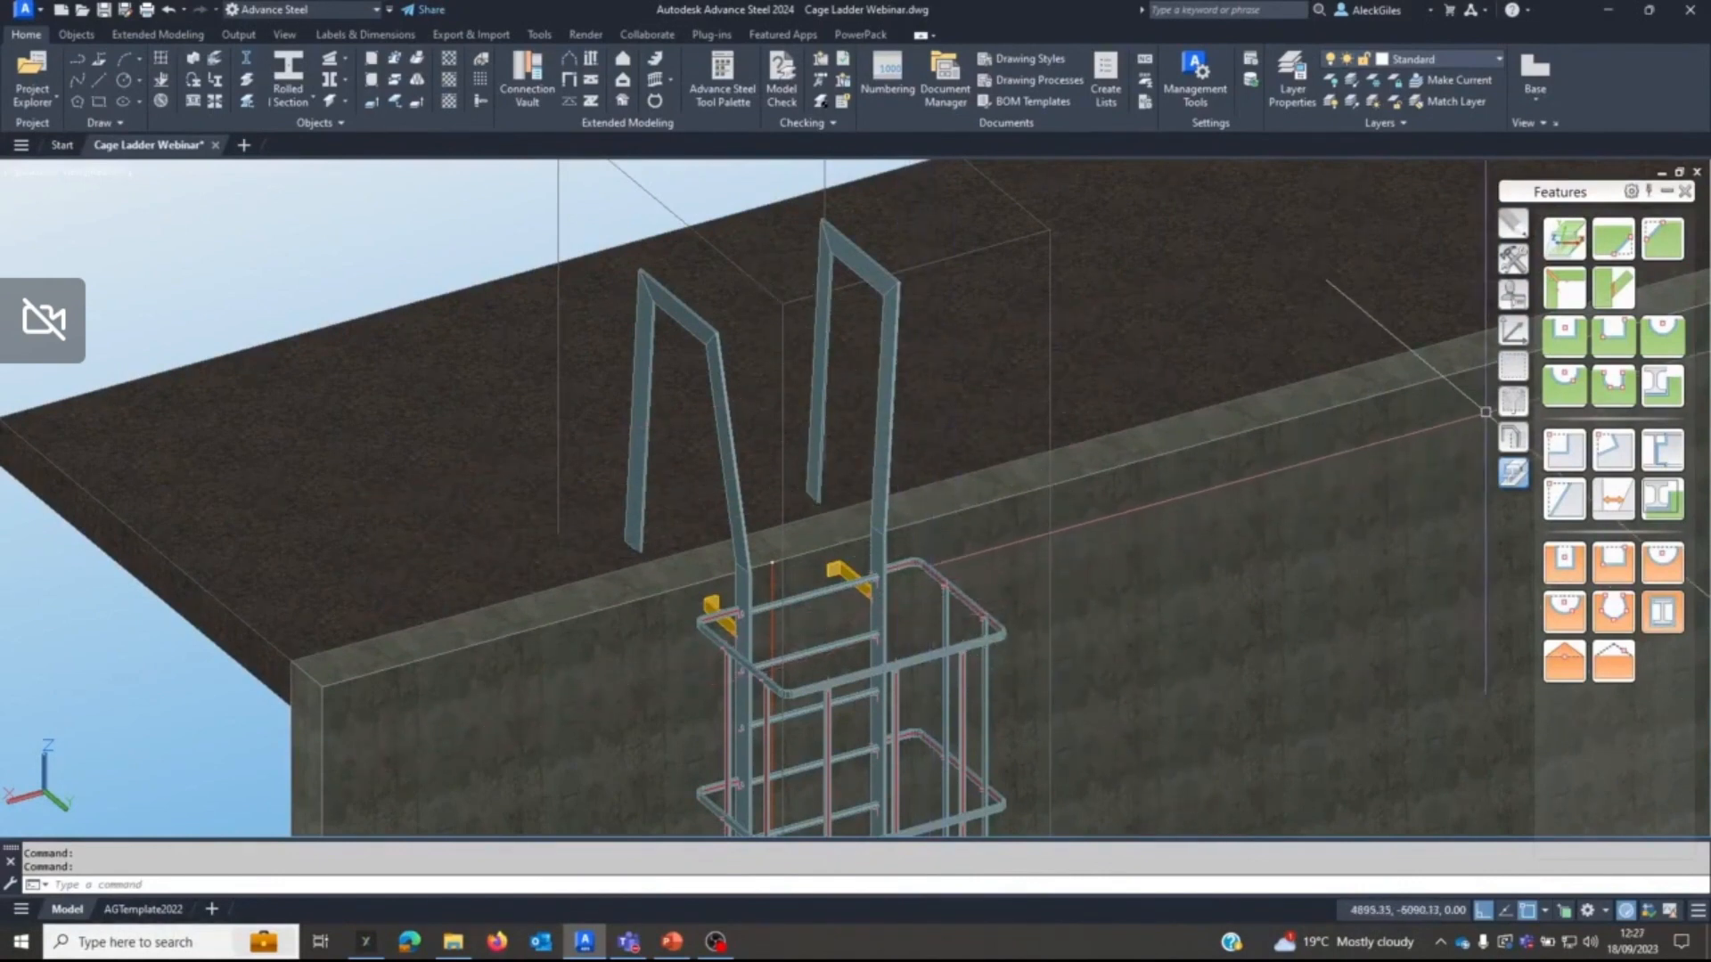
left_click(1512, 258)
left_click(1564, 303)
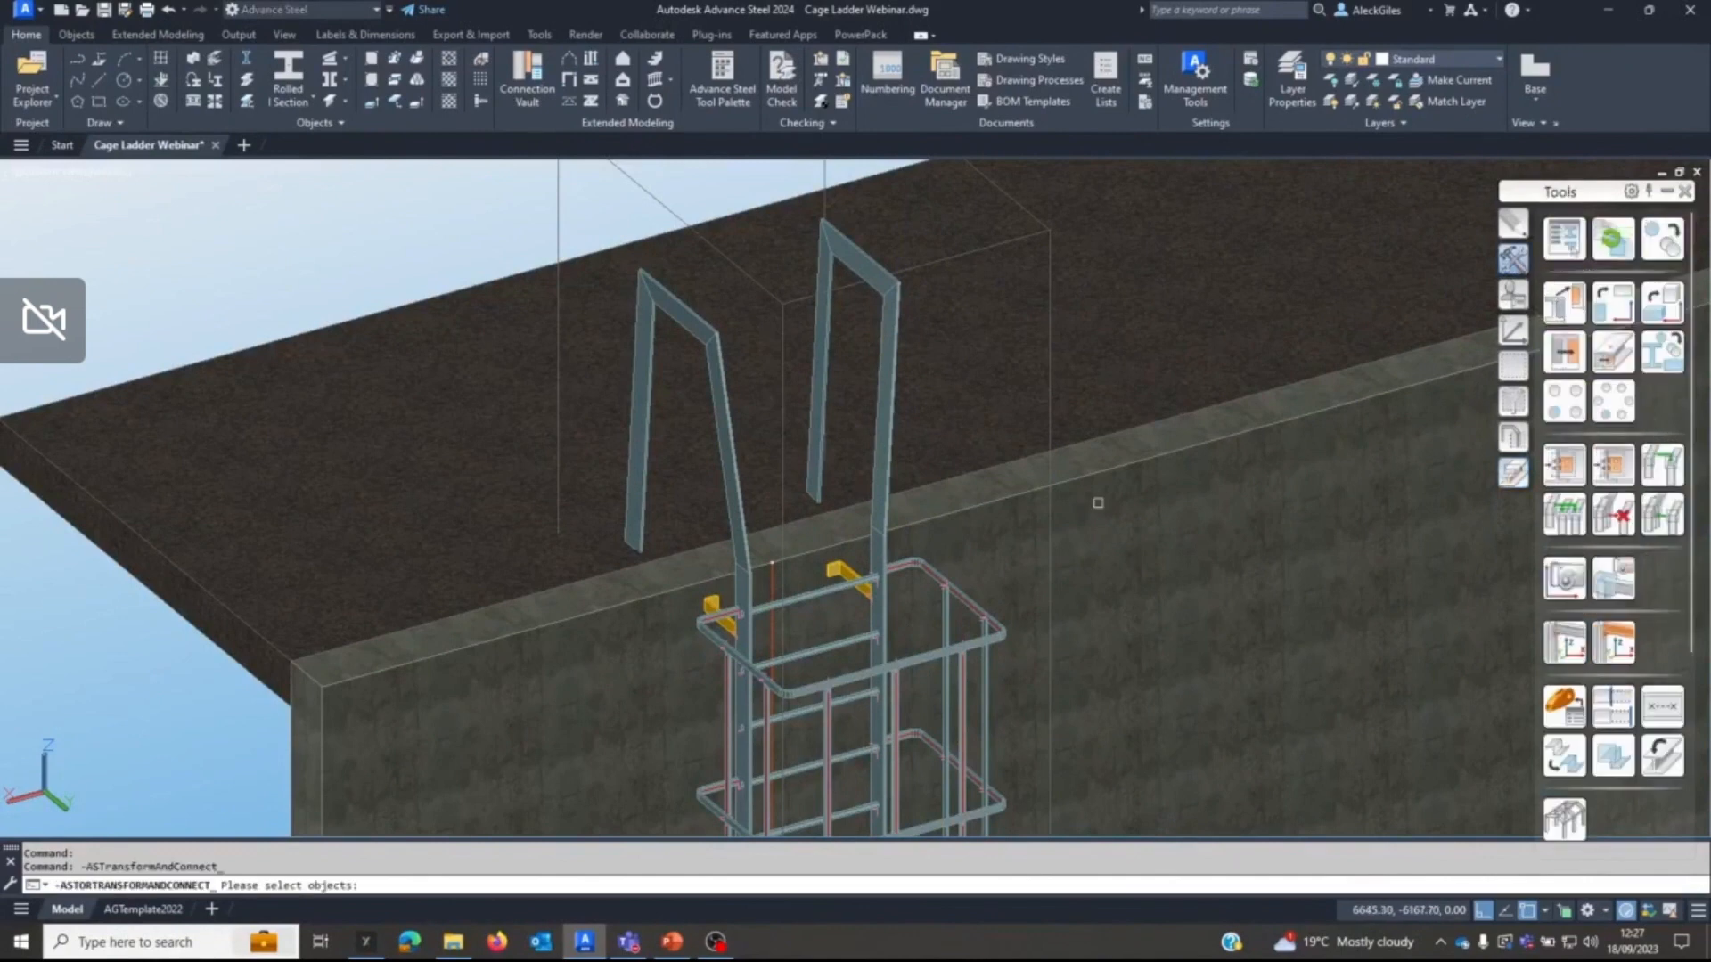
key("Return")
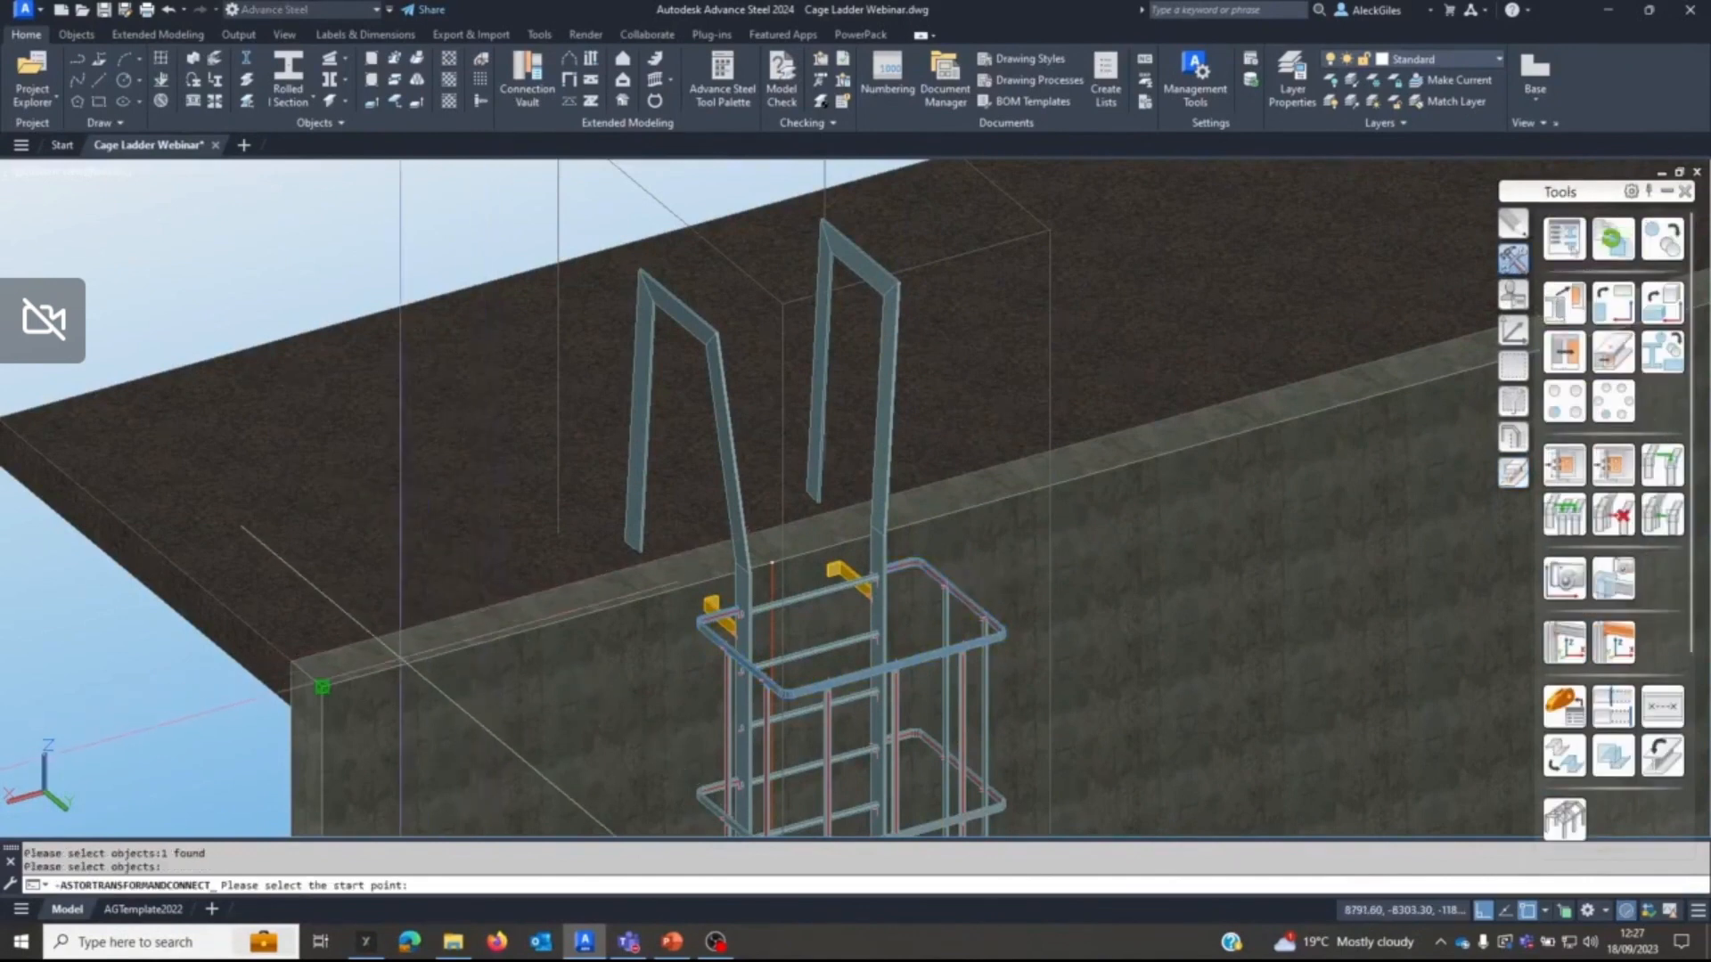
left_click(322, 686)
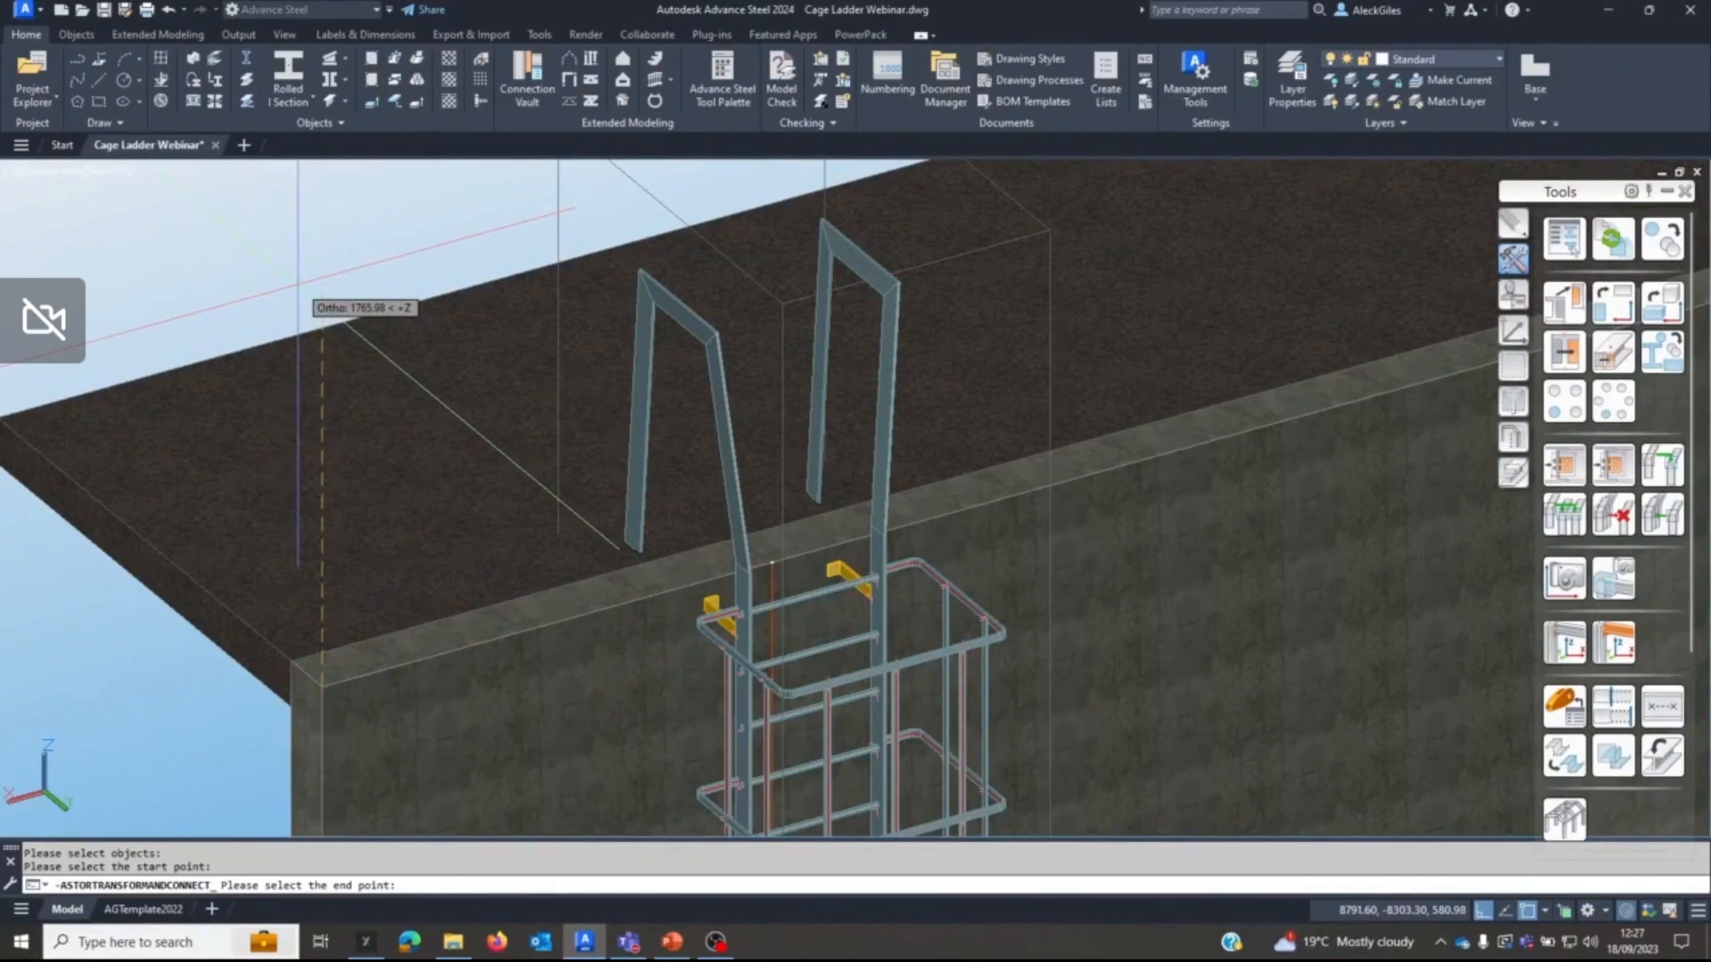
type("400")
key("Return")
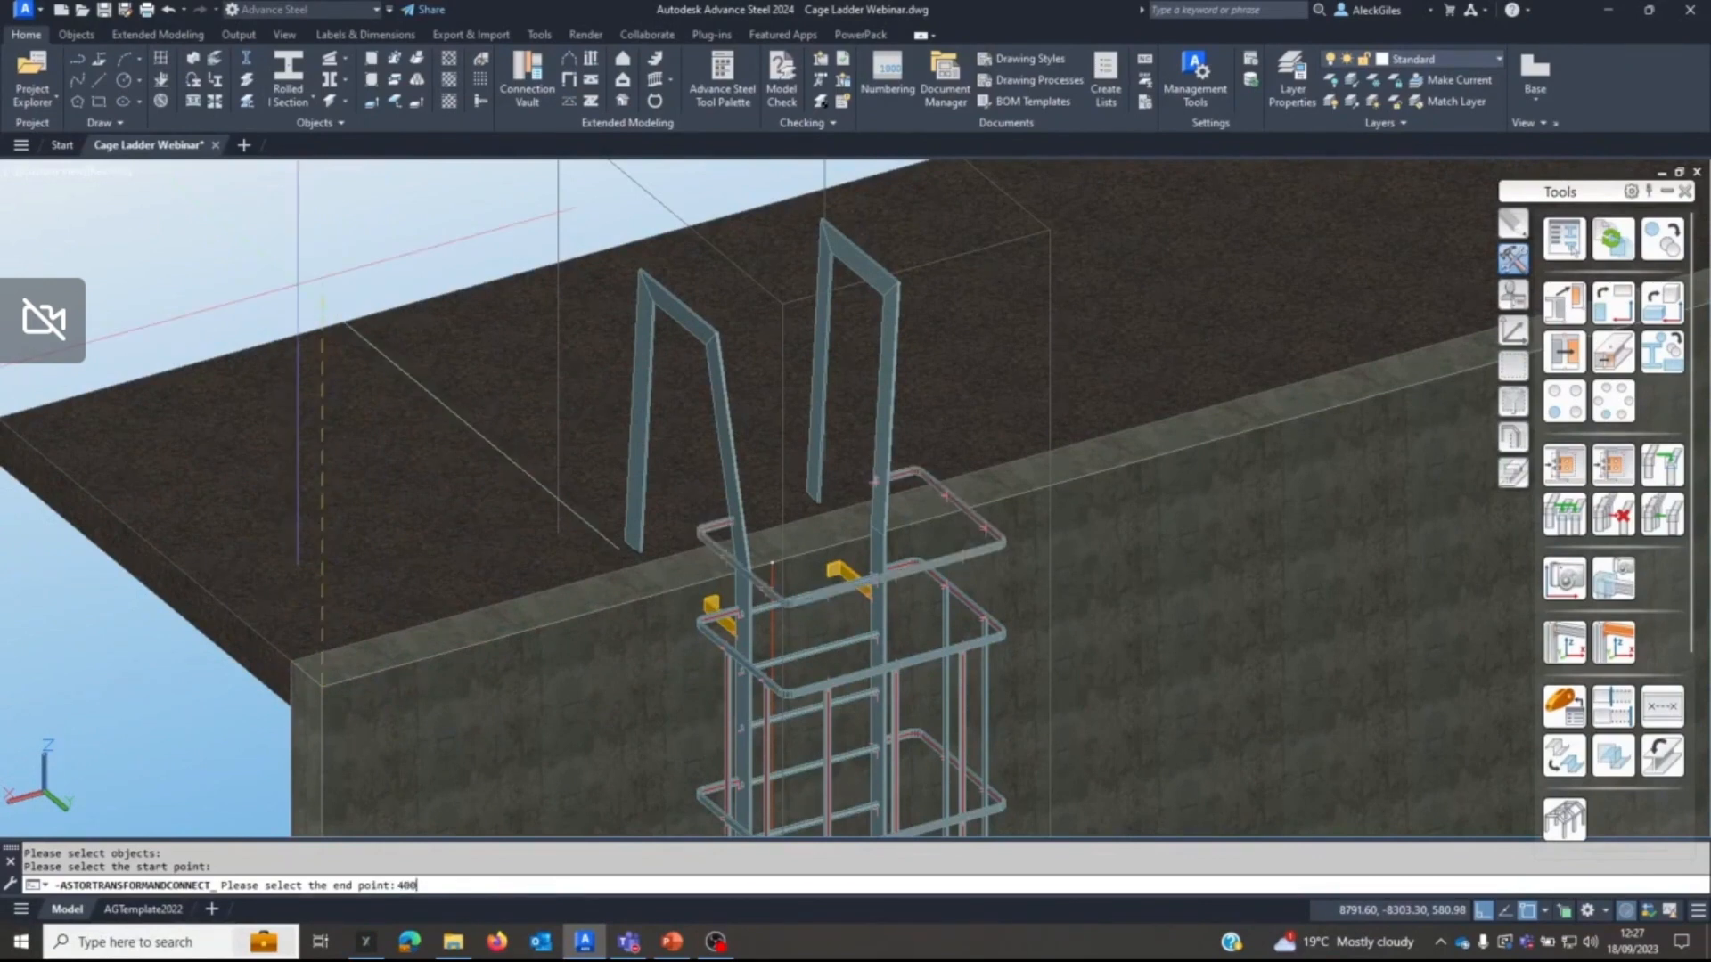
Add two more copies of the hoop at 800 mm and 1200 mm above the wall ladder's original top hoop.
key("Return")
type("12")
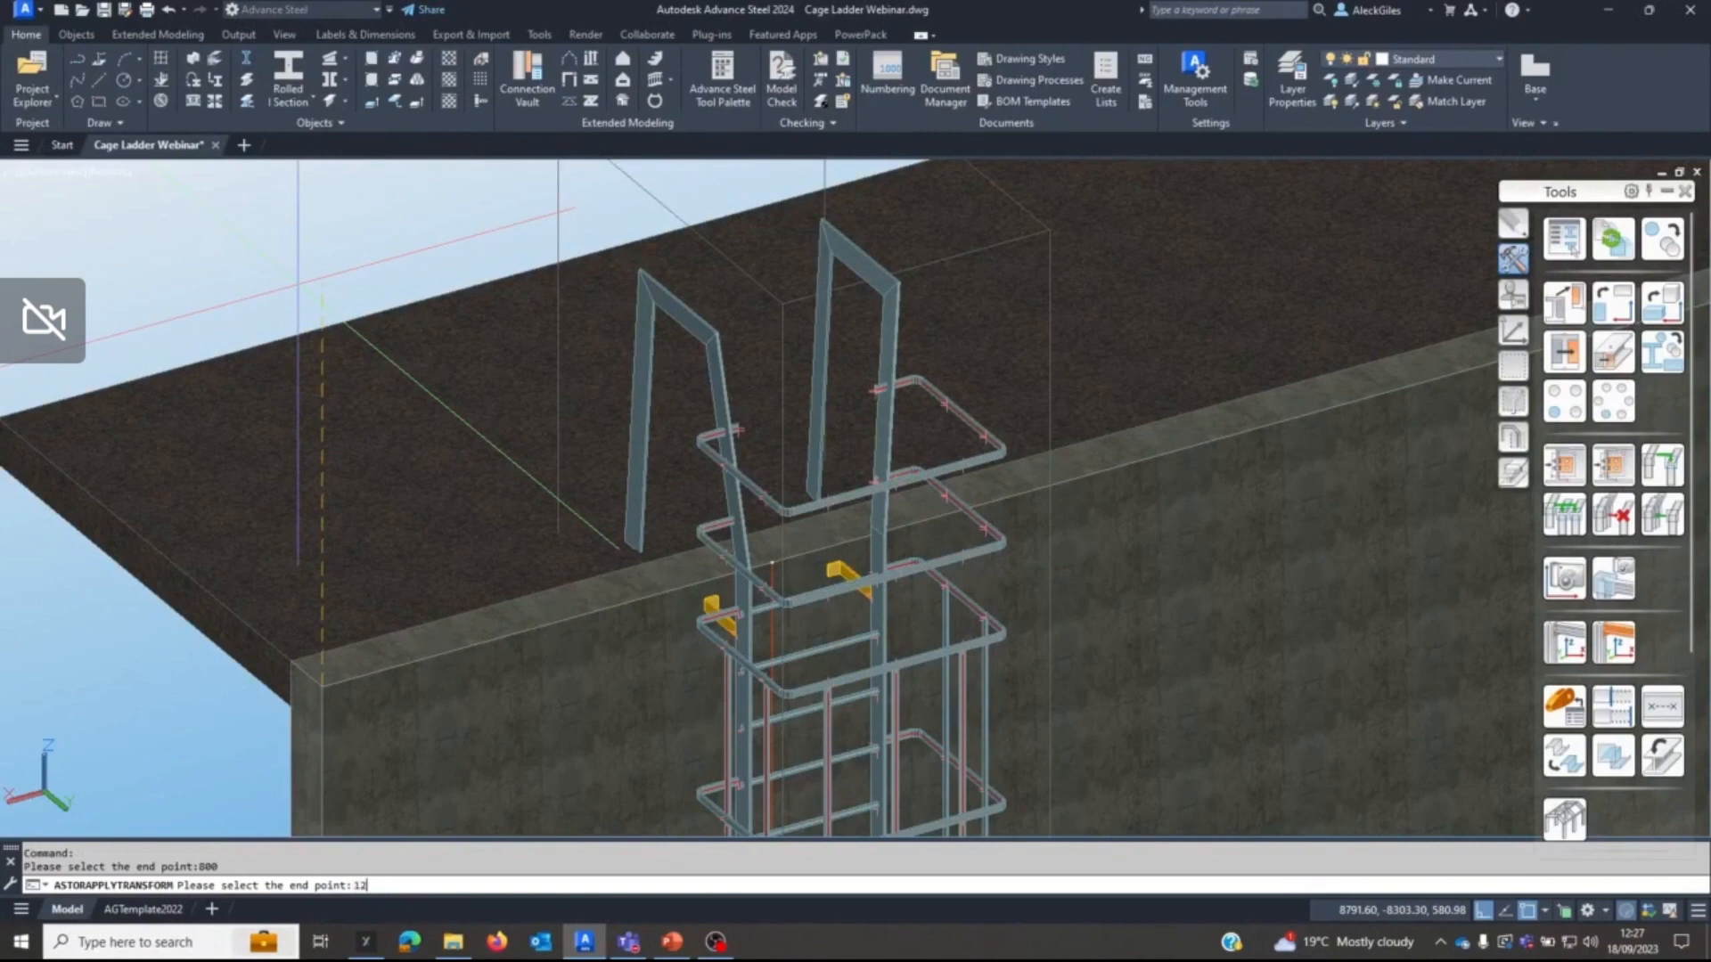
type("00")
key("Return")
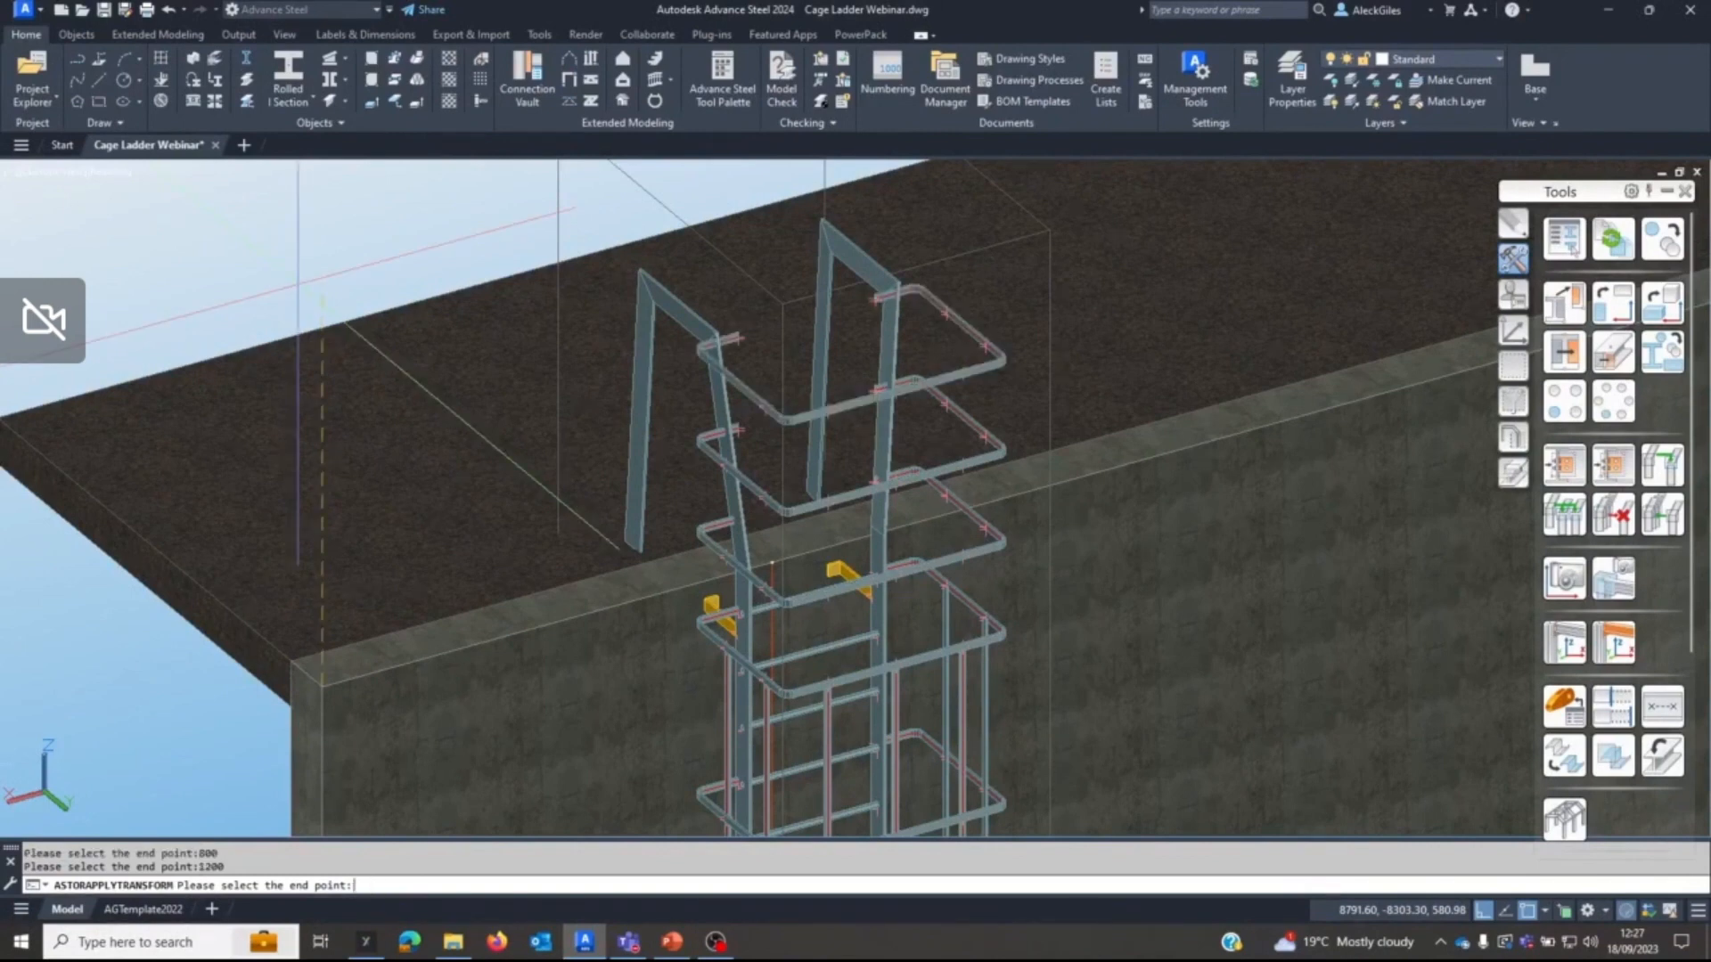
key("Escape")
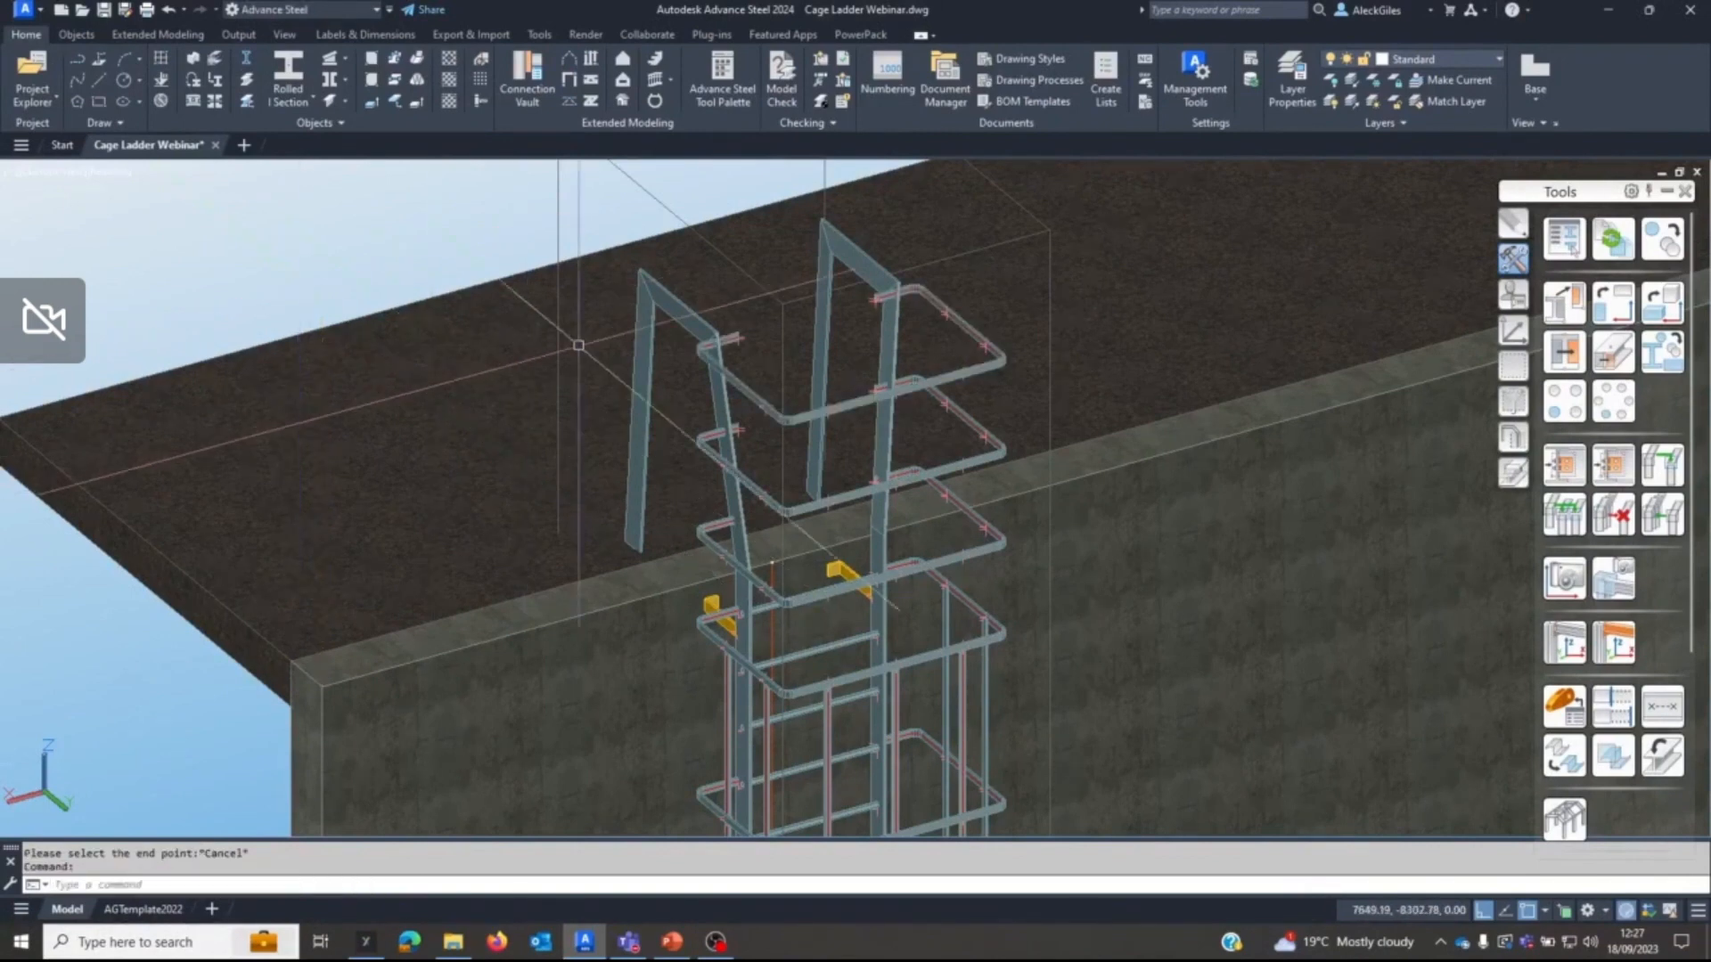
scroll(870, 314, "up", 5)
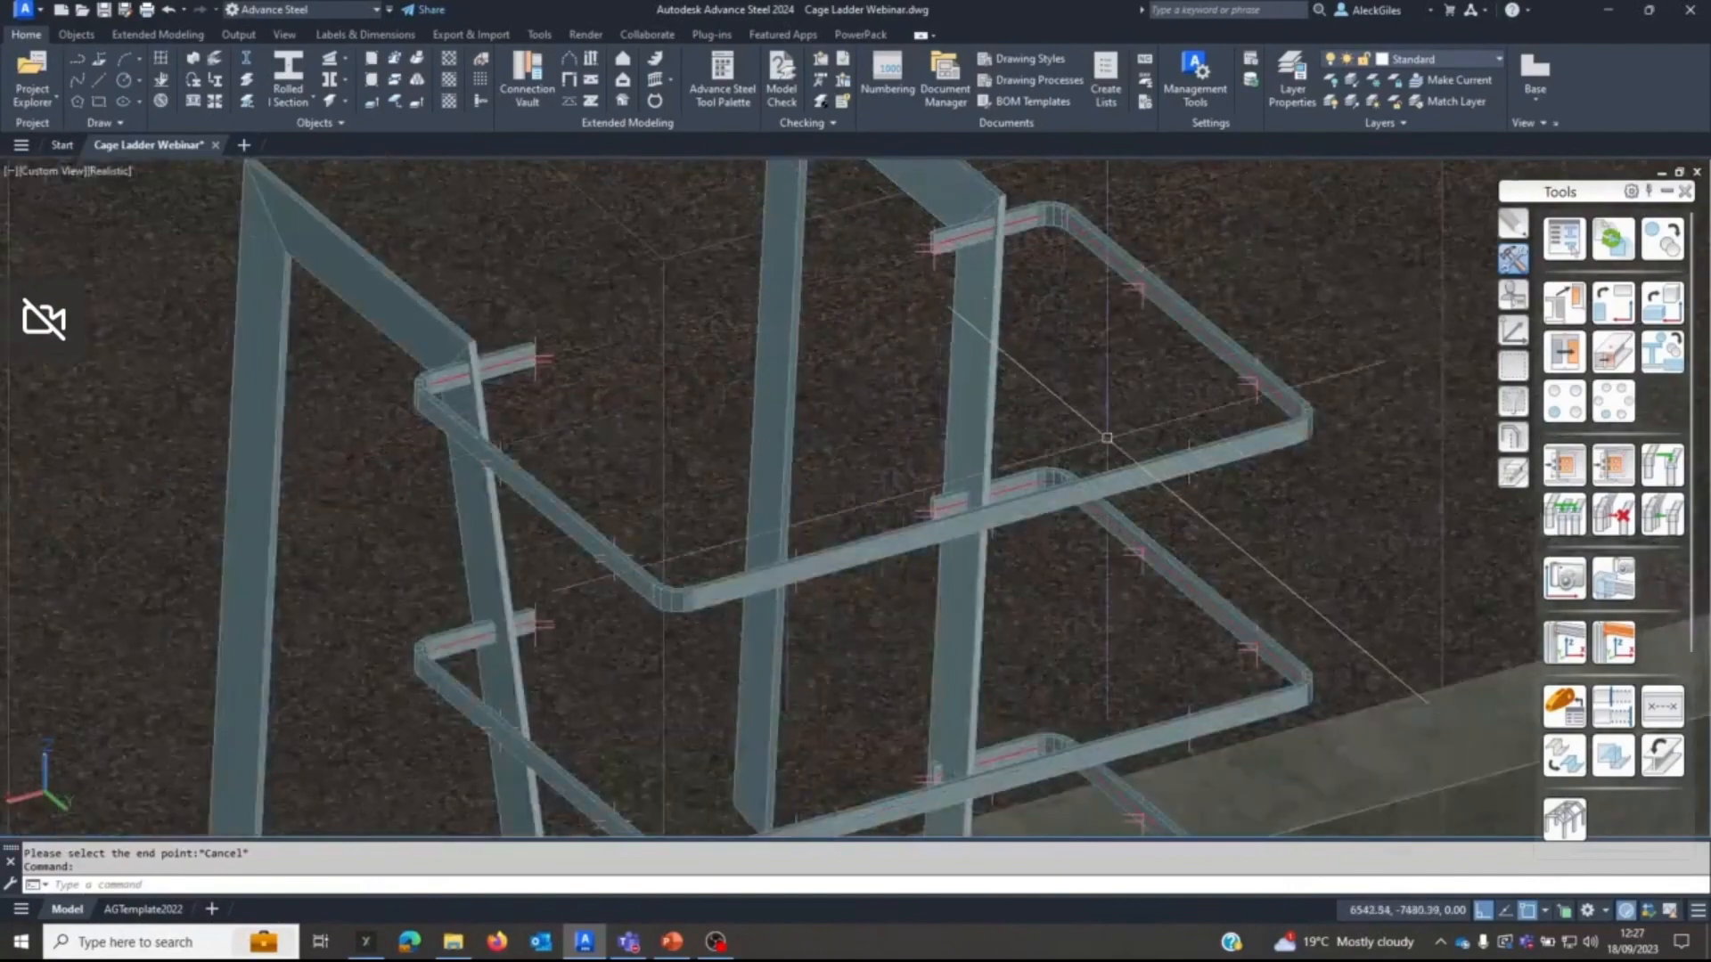
middle_click_drag(969, 311, 942, 342, "shift")
scroll(943, 342, "down", 3)
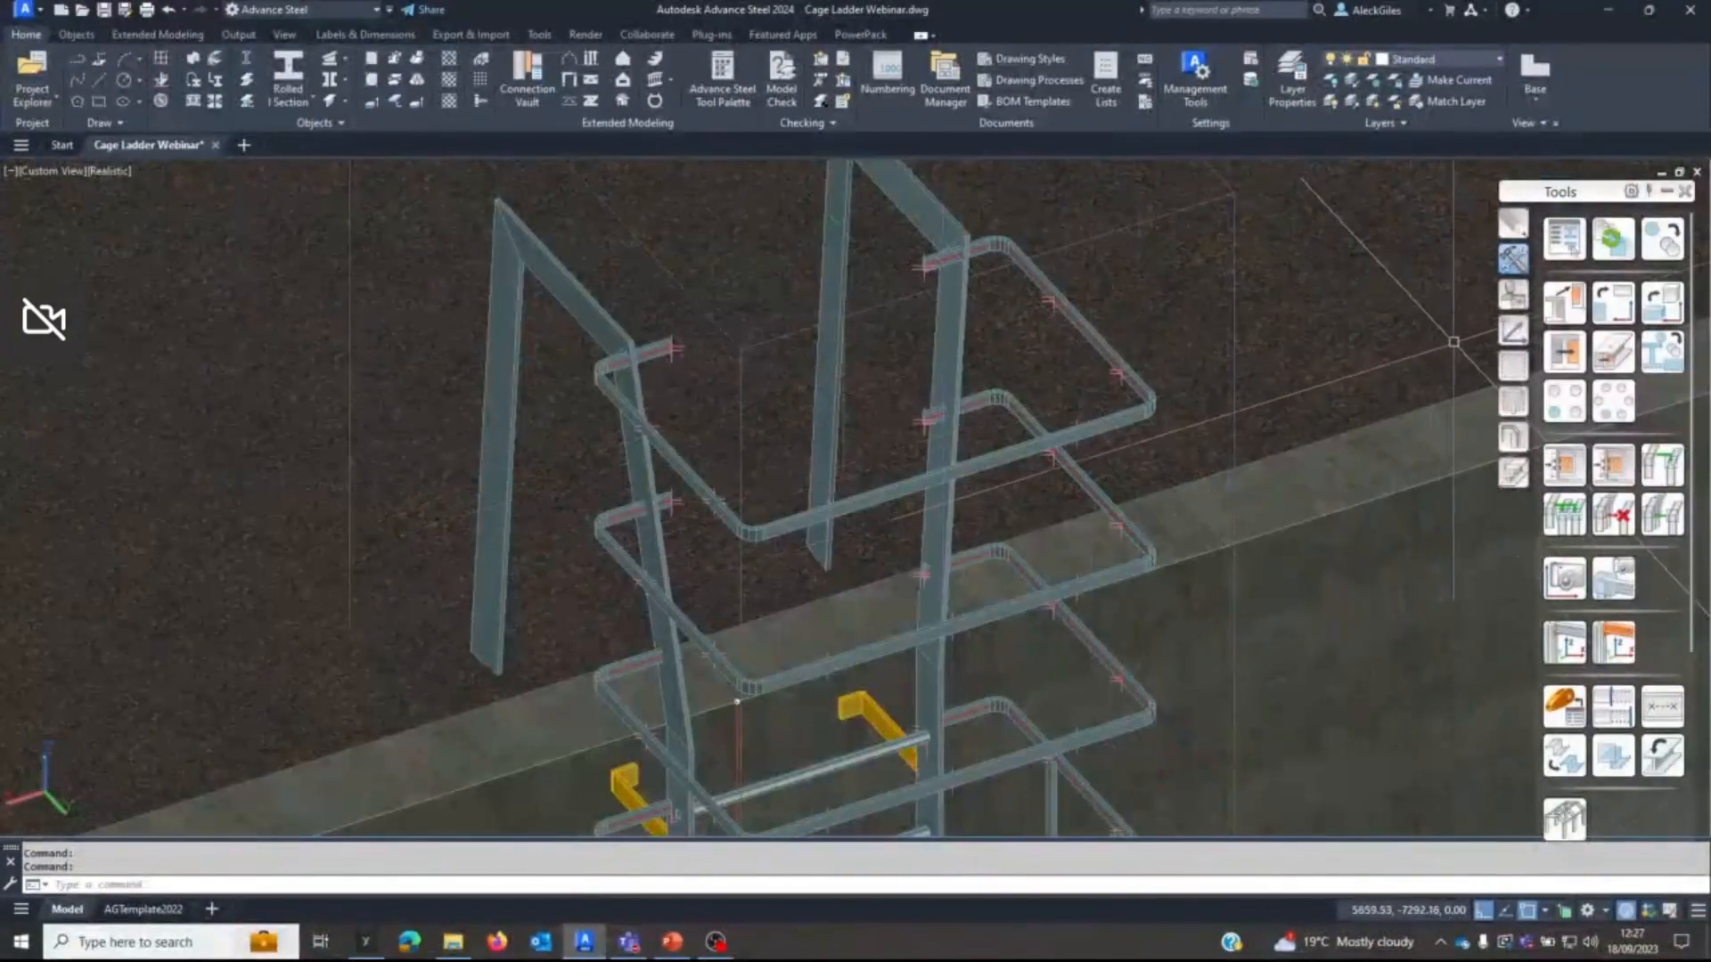
left_click(1514, 331)
left_click(1561, 304)
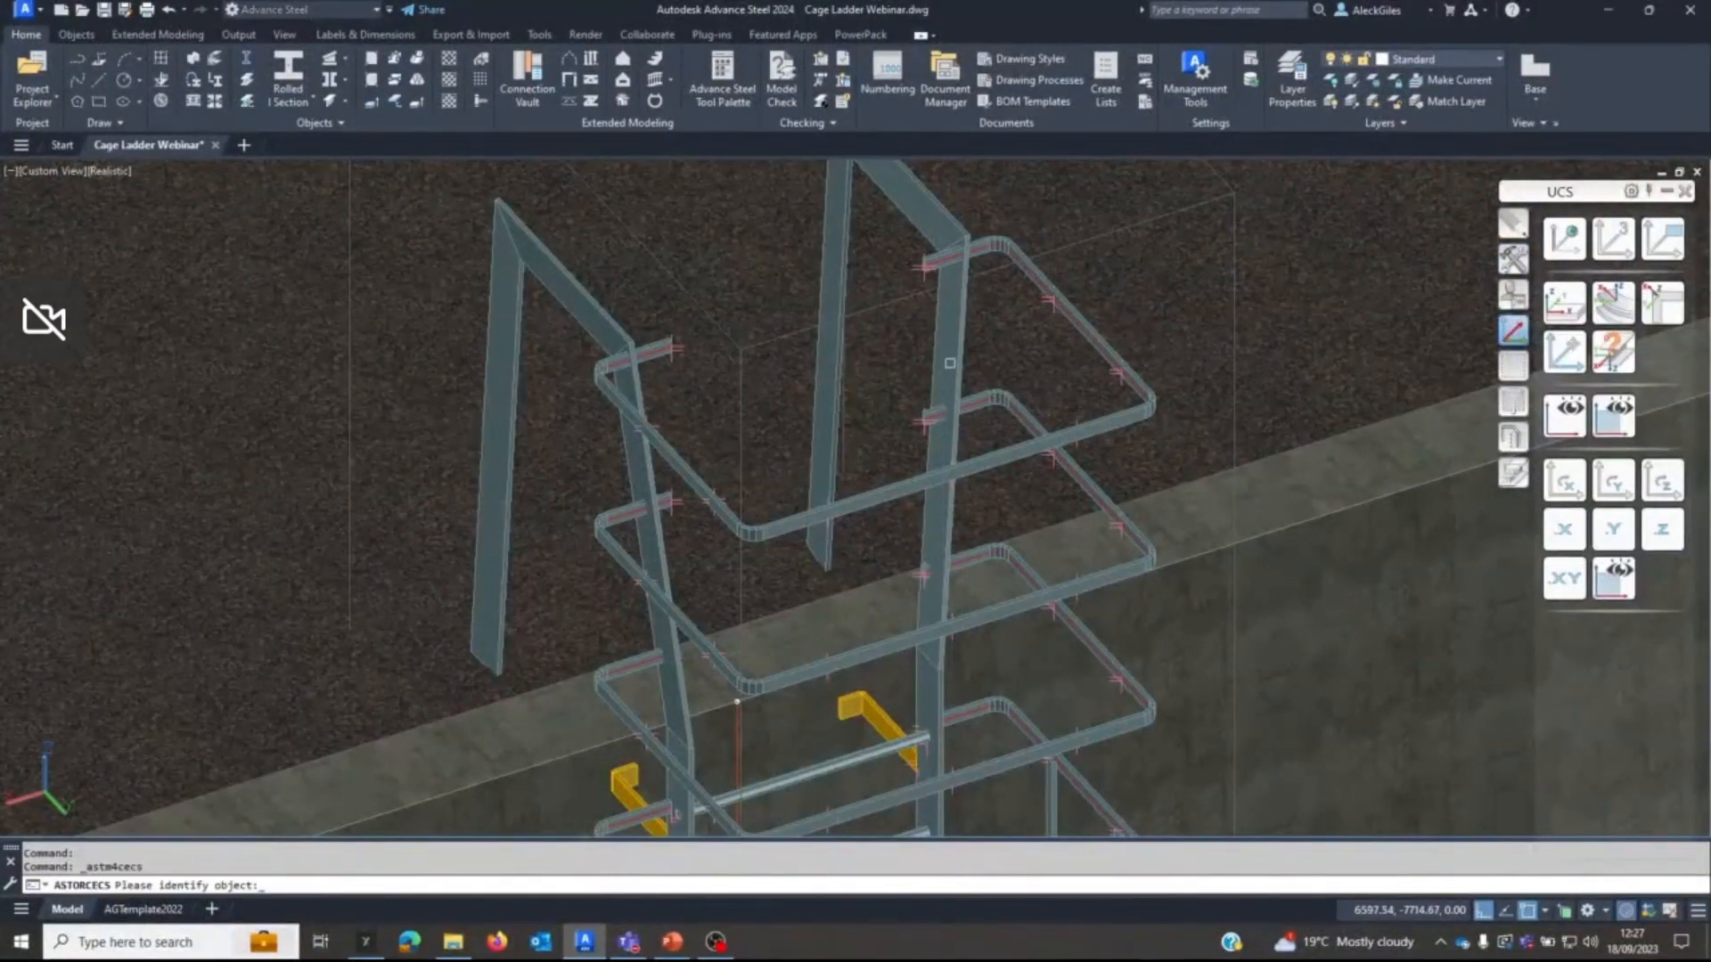
left_click(950, 364)
scroll(994, 359, "up", 6)
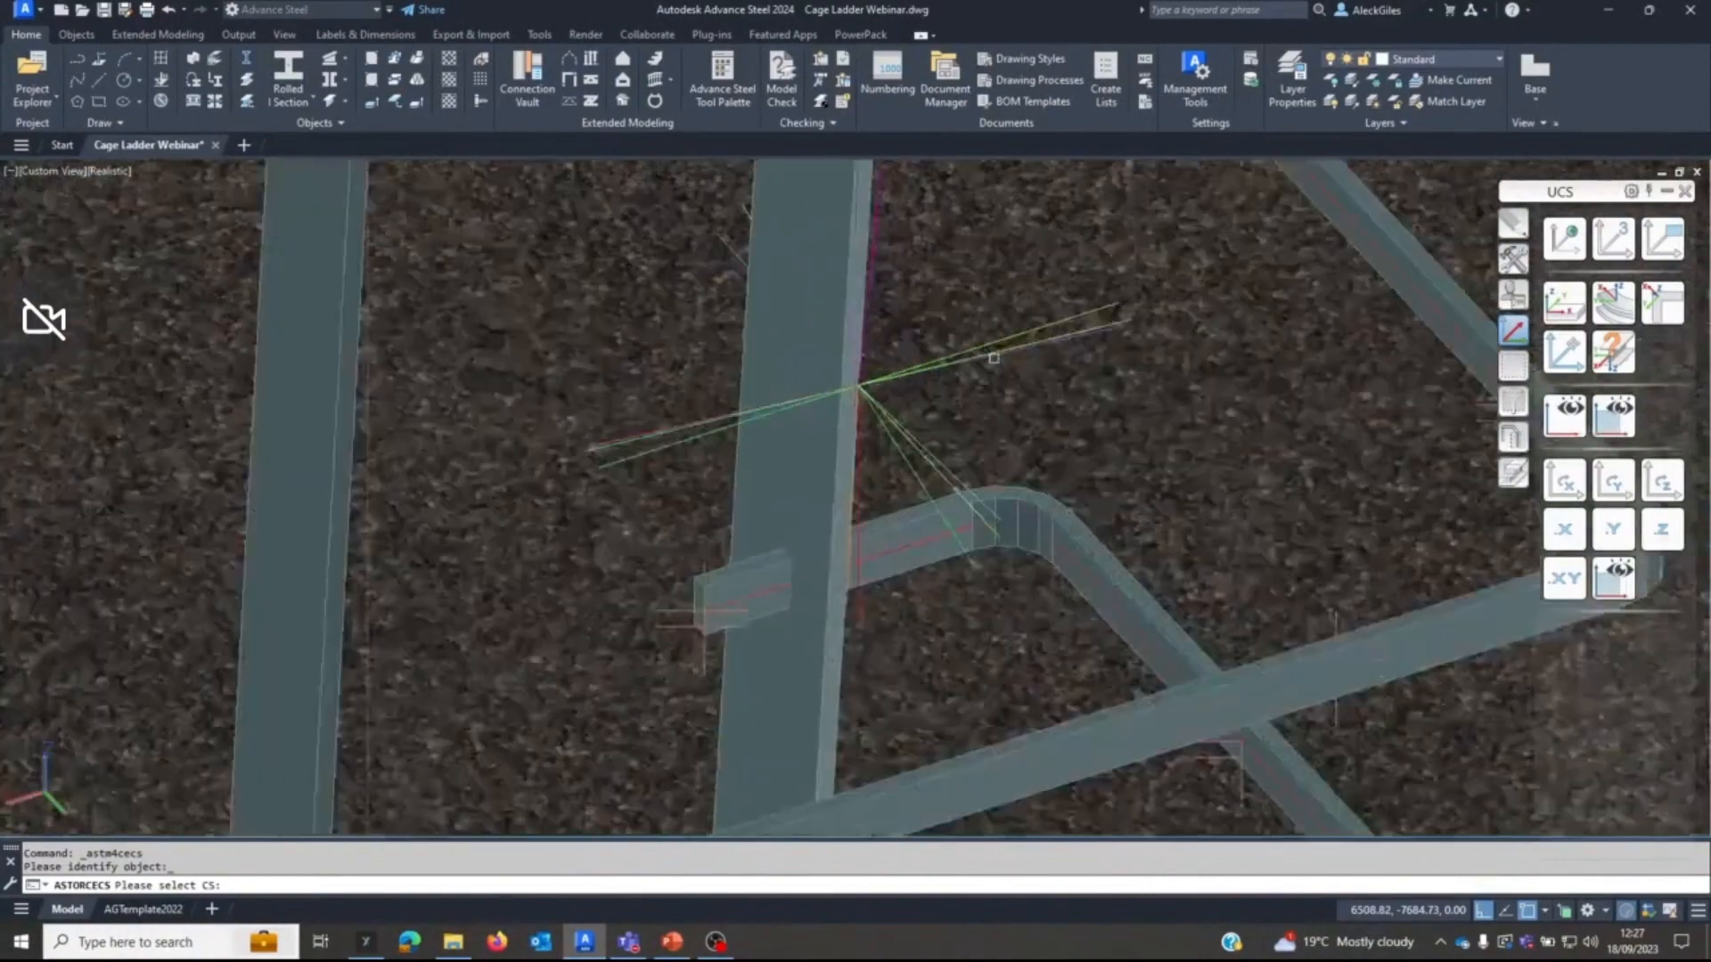
scroll(1013, 354, "down", 8)
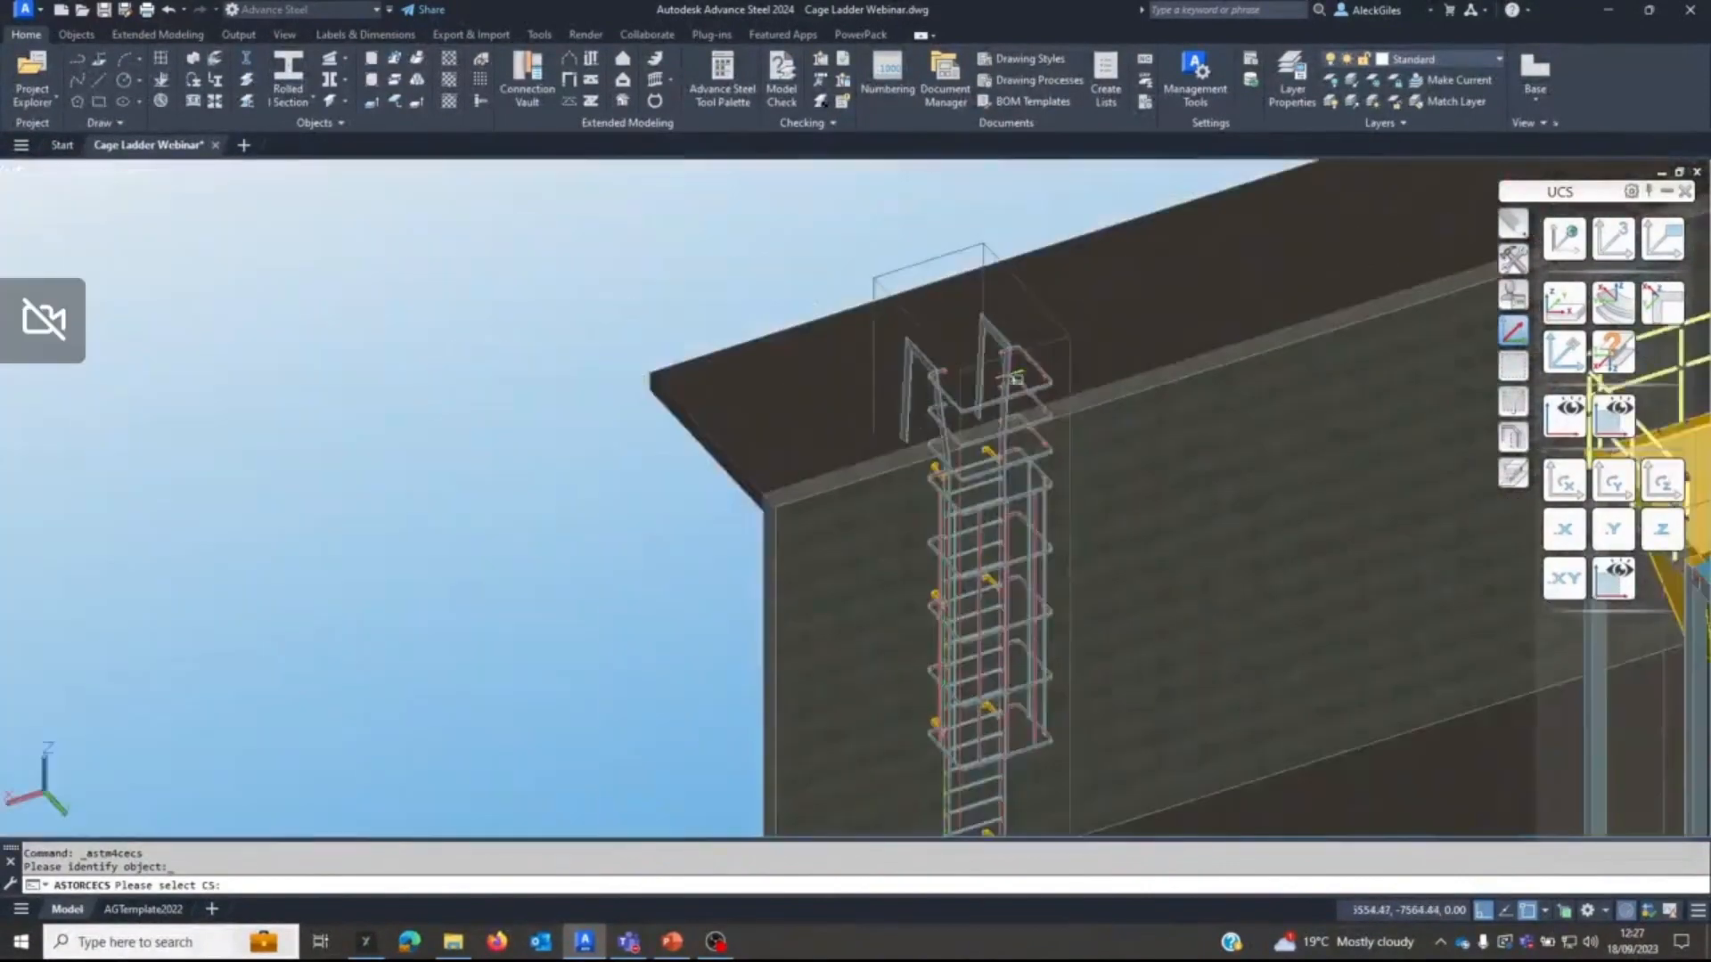
middle_click_drag(1018, 422, 994, 381)
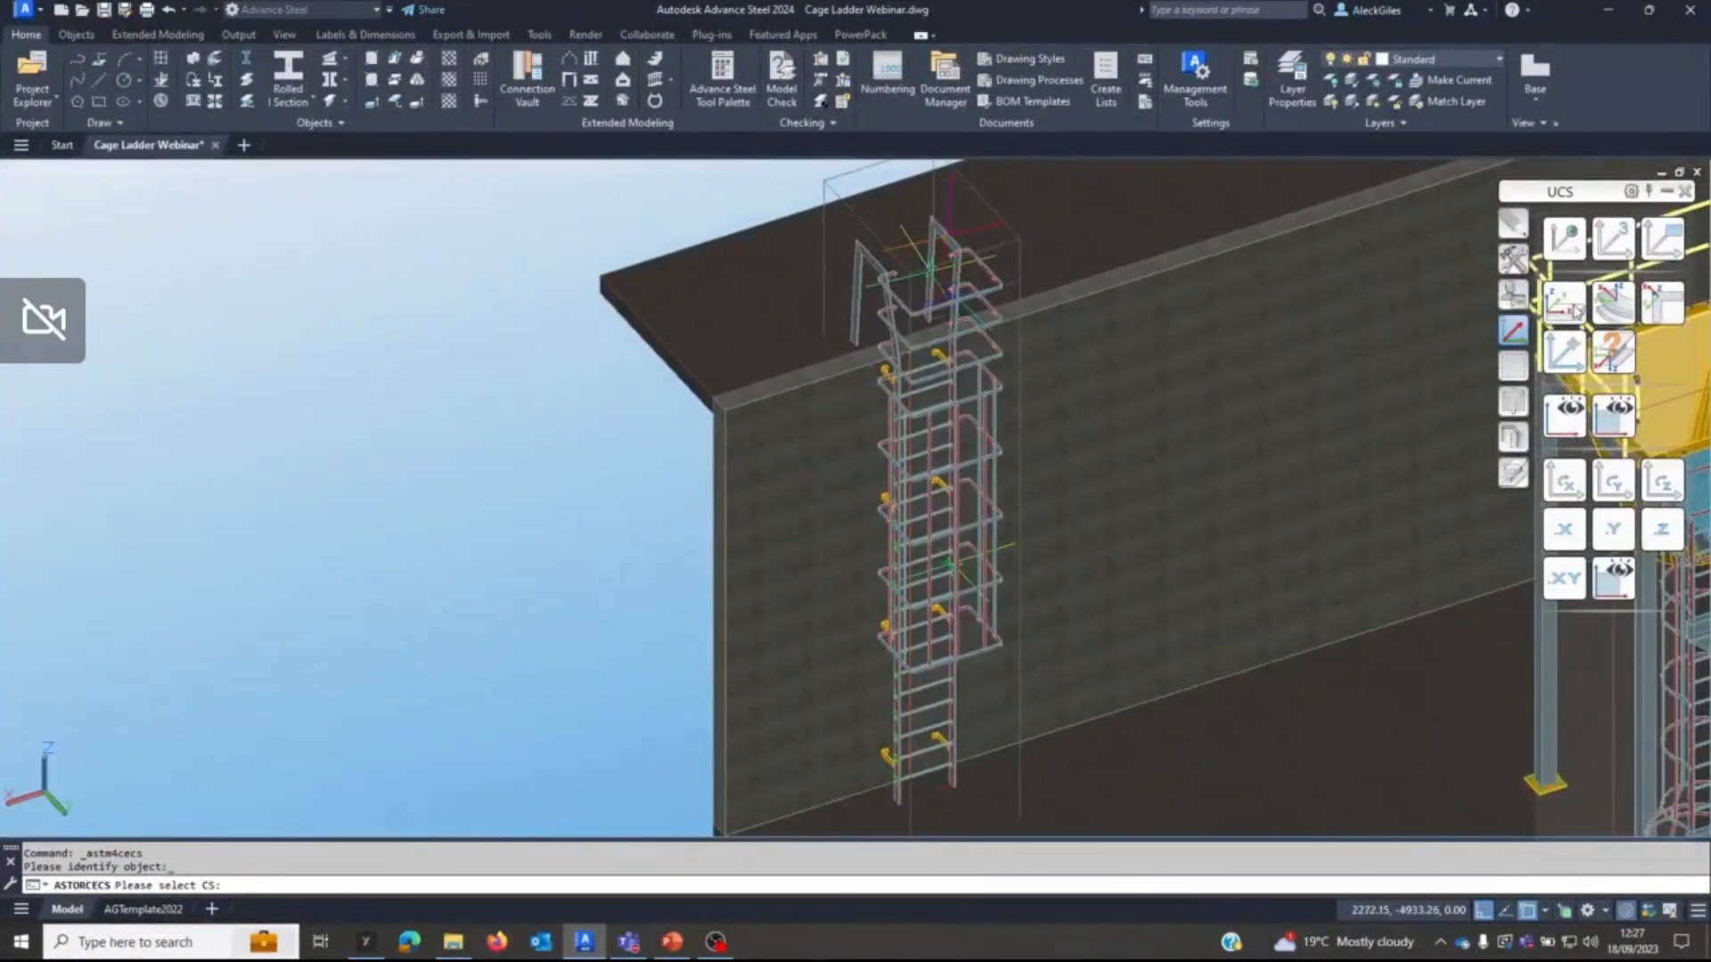
Align the UCS to the sloping part of the wall ladder's right exit stringer, with its Z axis pointing sideways out of the cage.
left_click(1576, 311)
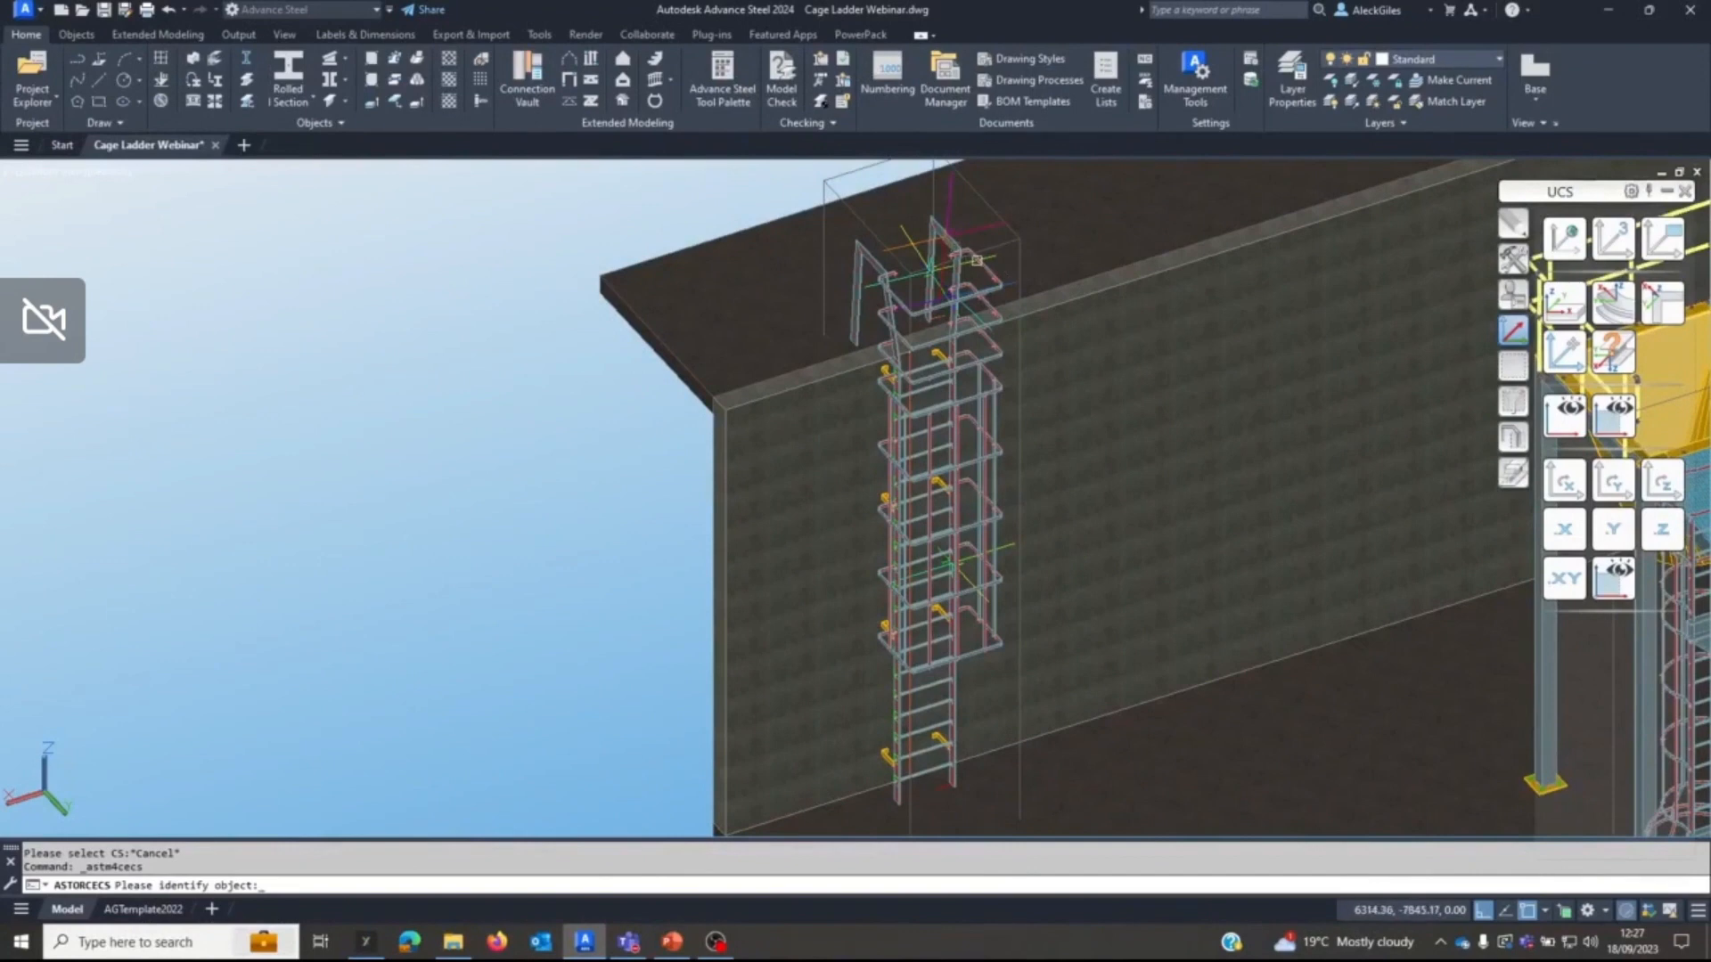
left_click(994, 257)
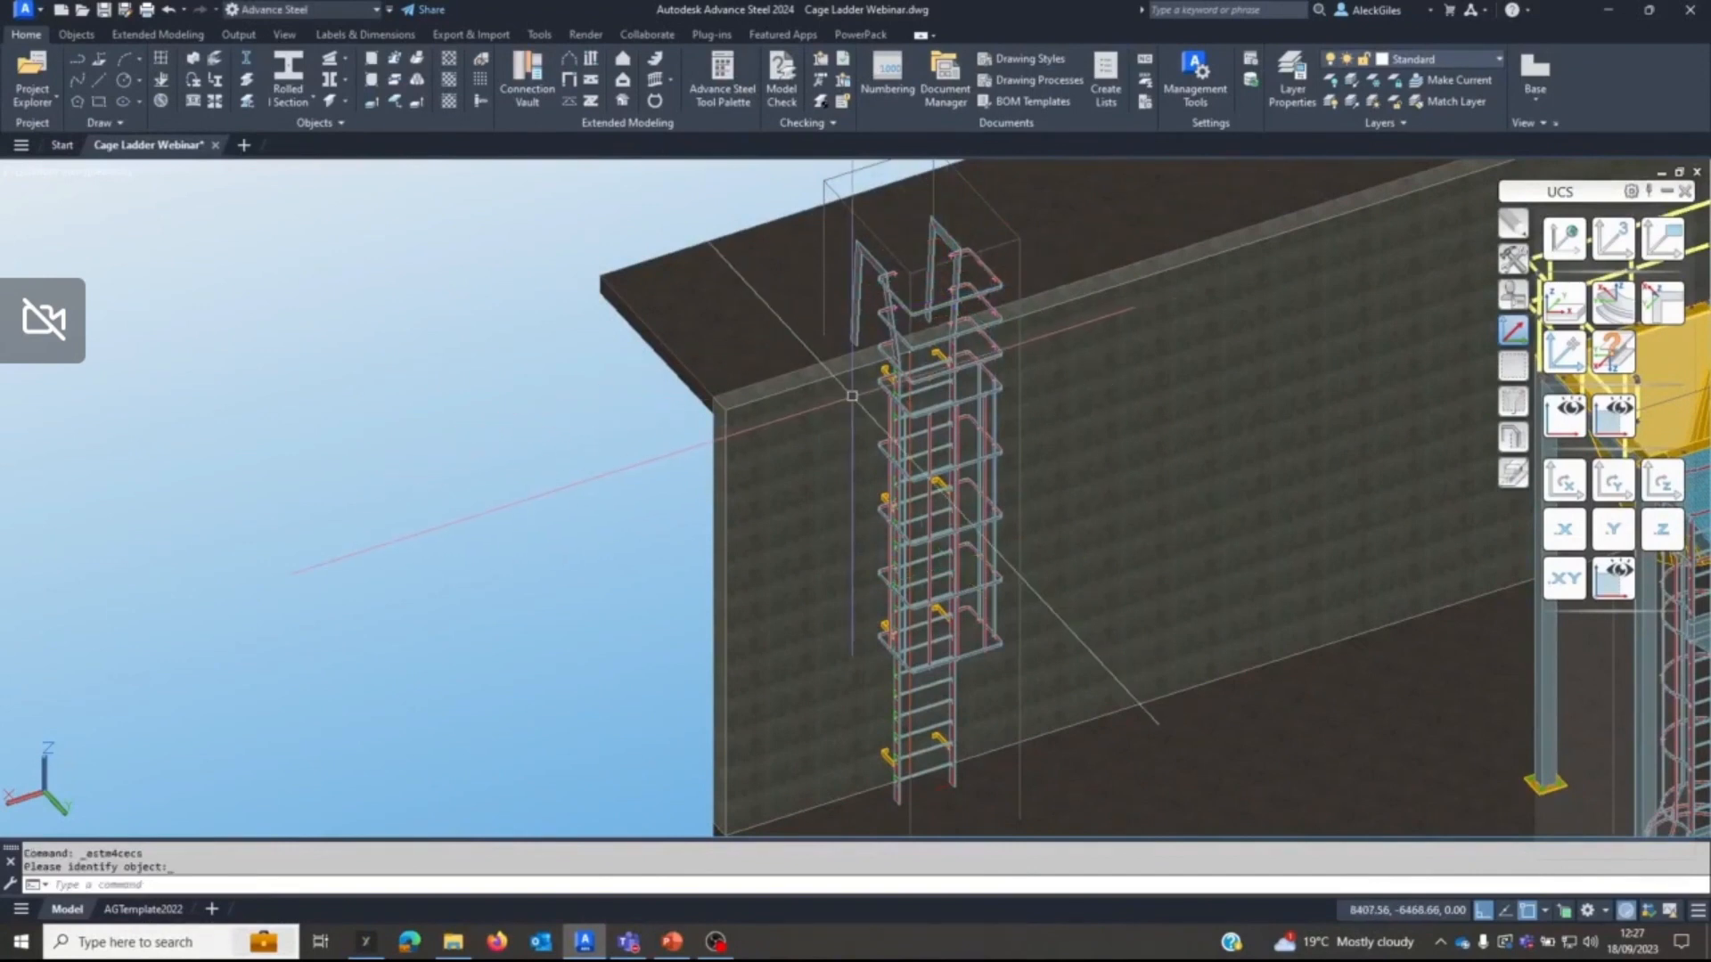
left_click(944, 234)
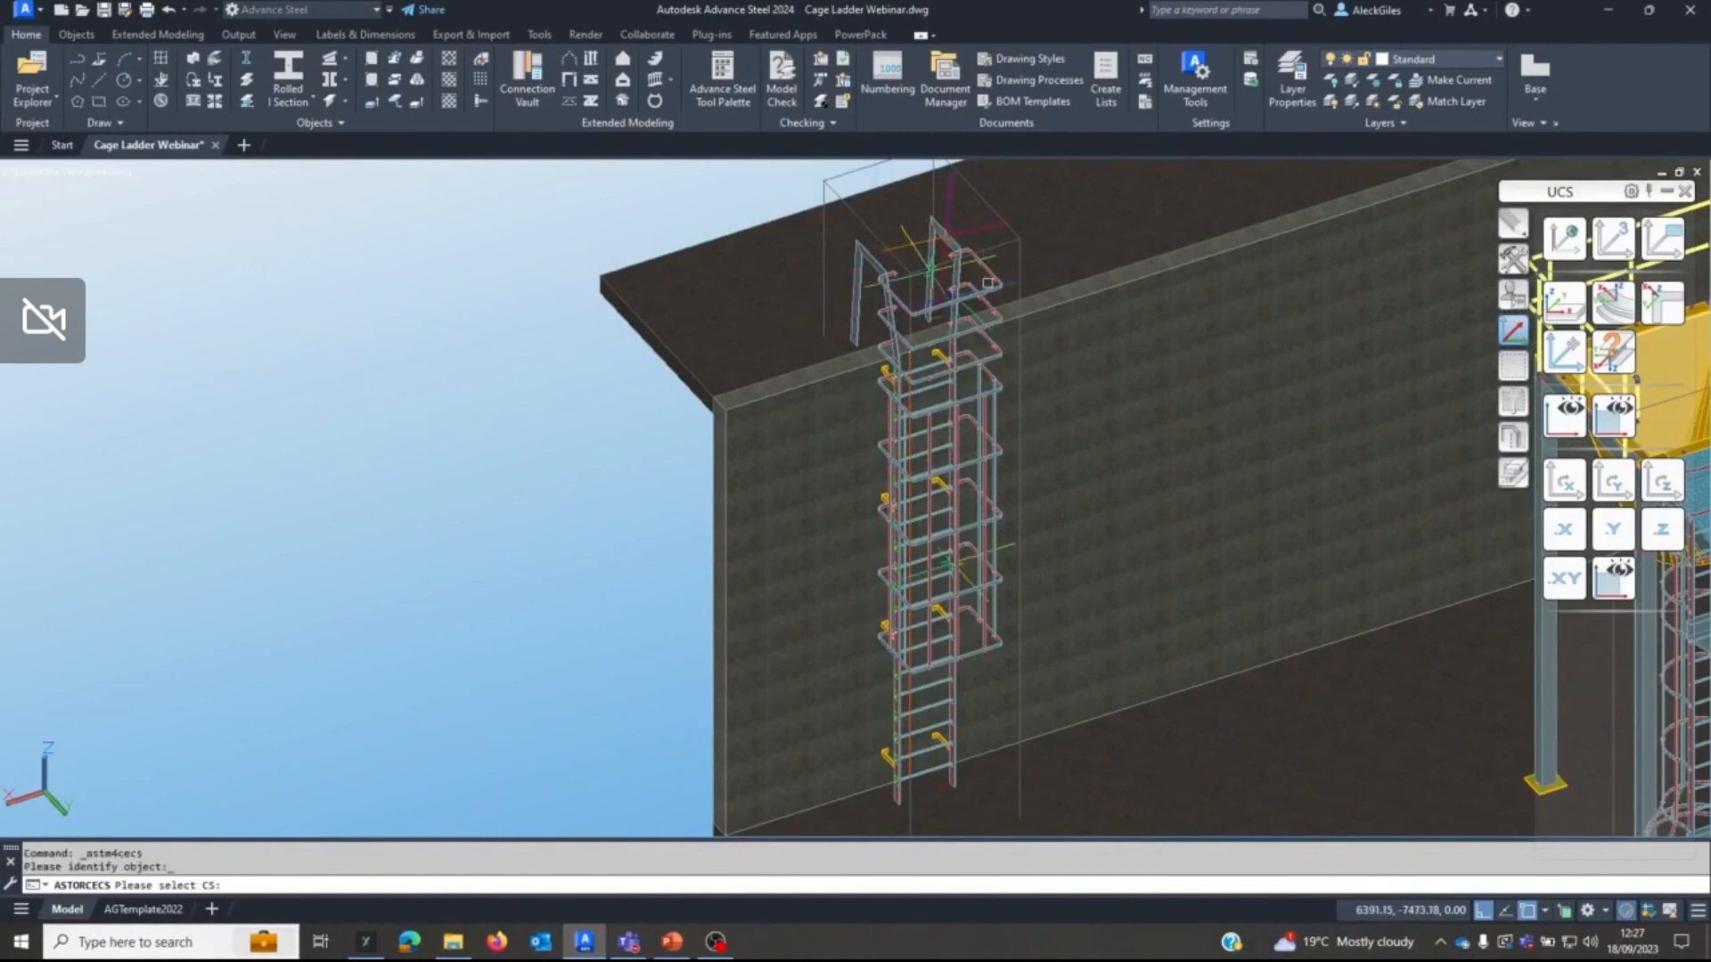
scroll(989, 275, "up", 3)
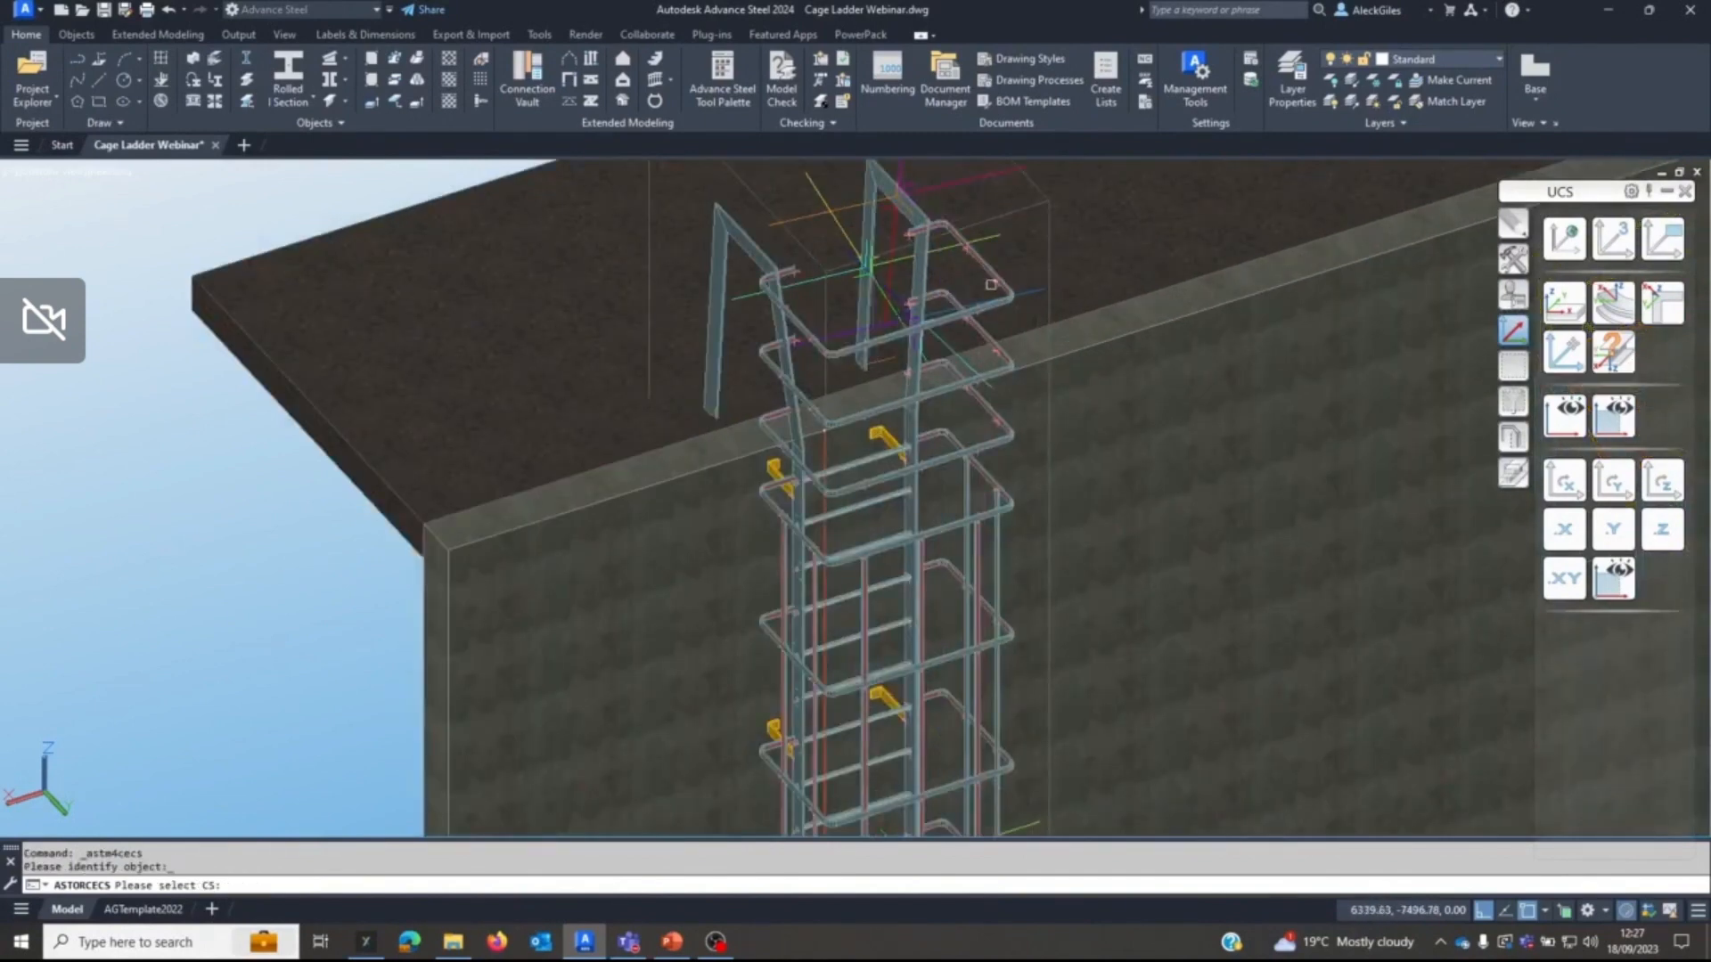
left_click(1025, 332)
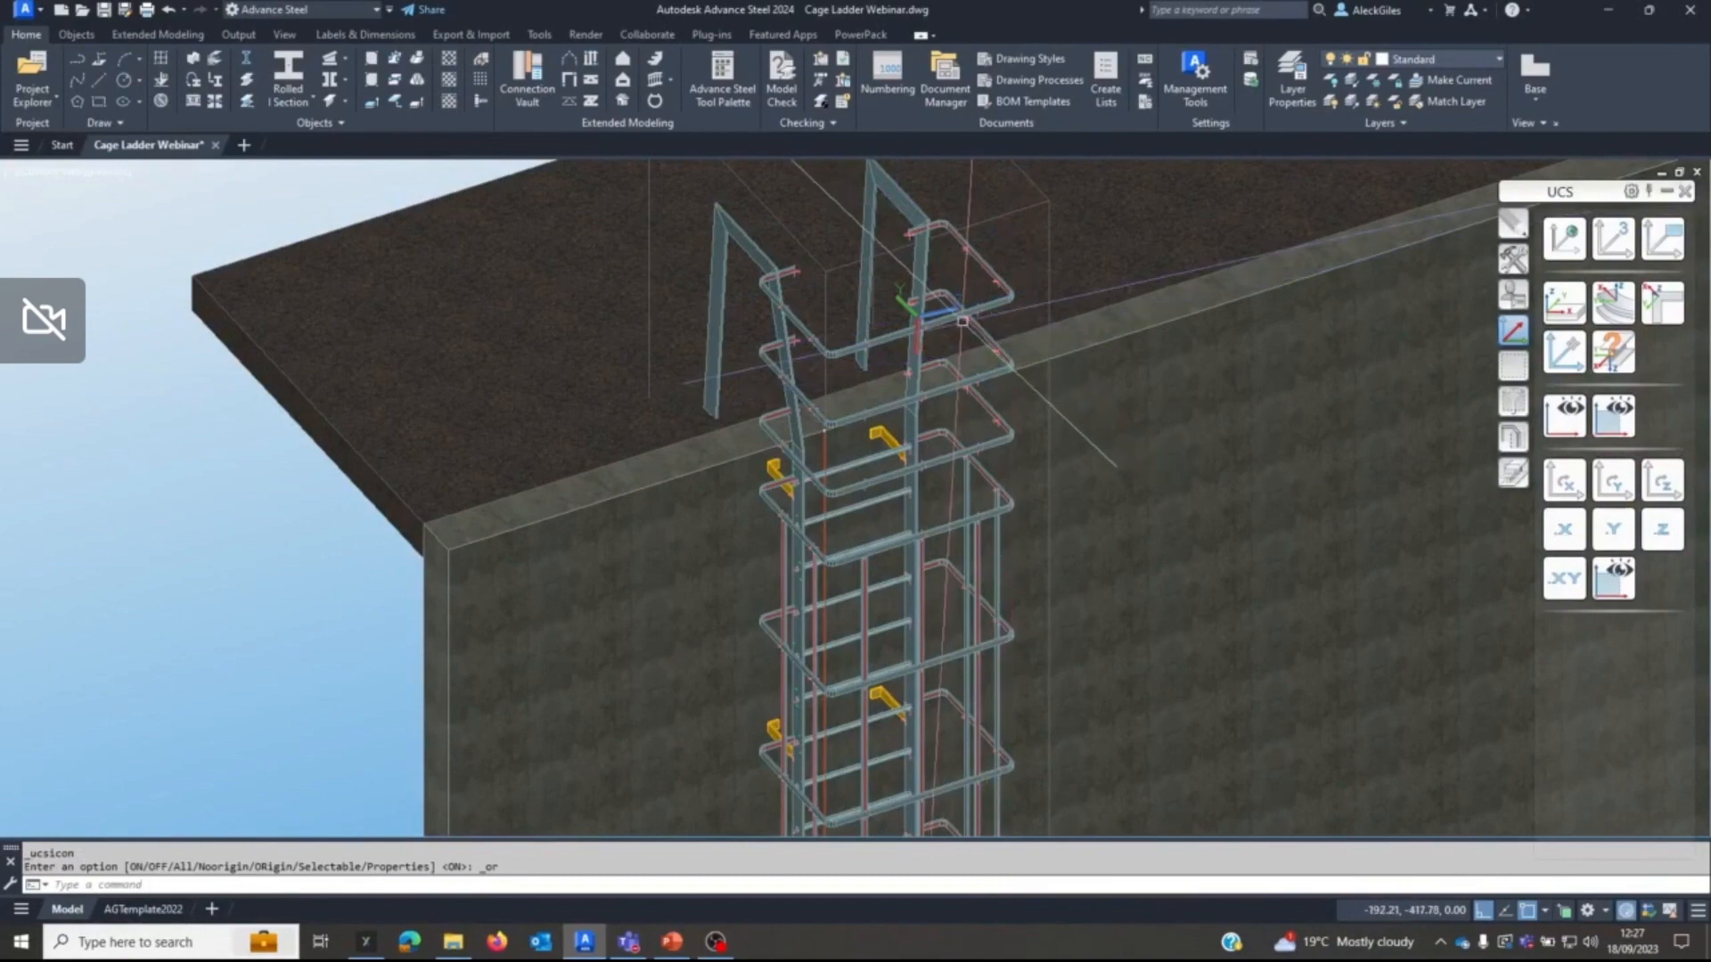
Shorten the right ends of the top and second copied hoops at the UCS plane along the exit stringer.
scroll(972, 232, "up", 5)
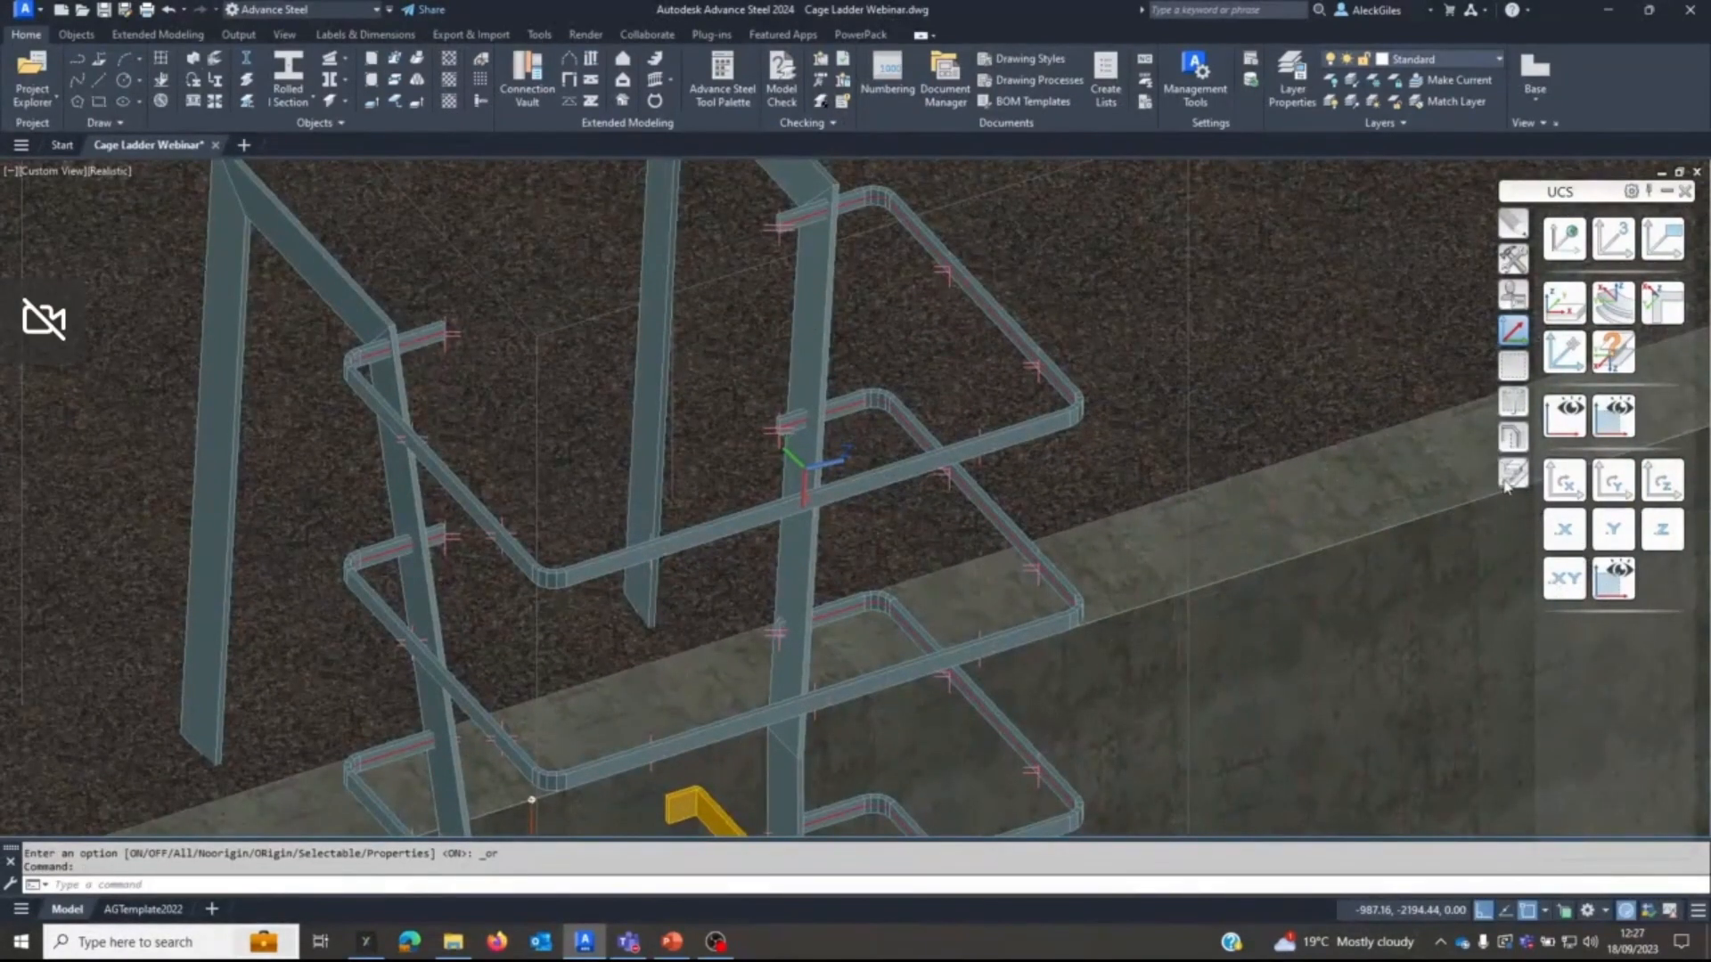
left_click(1508, 480)
left_click(1564, 239)
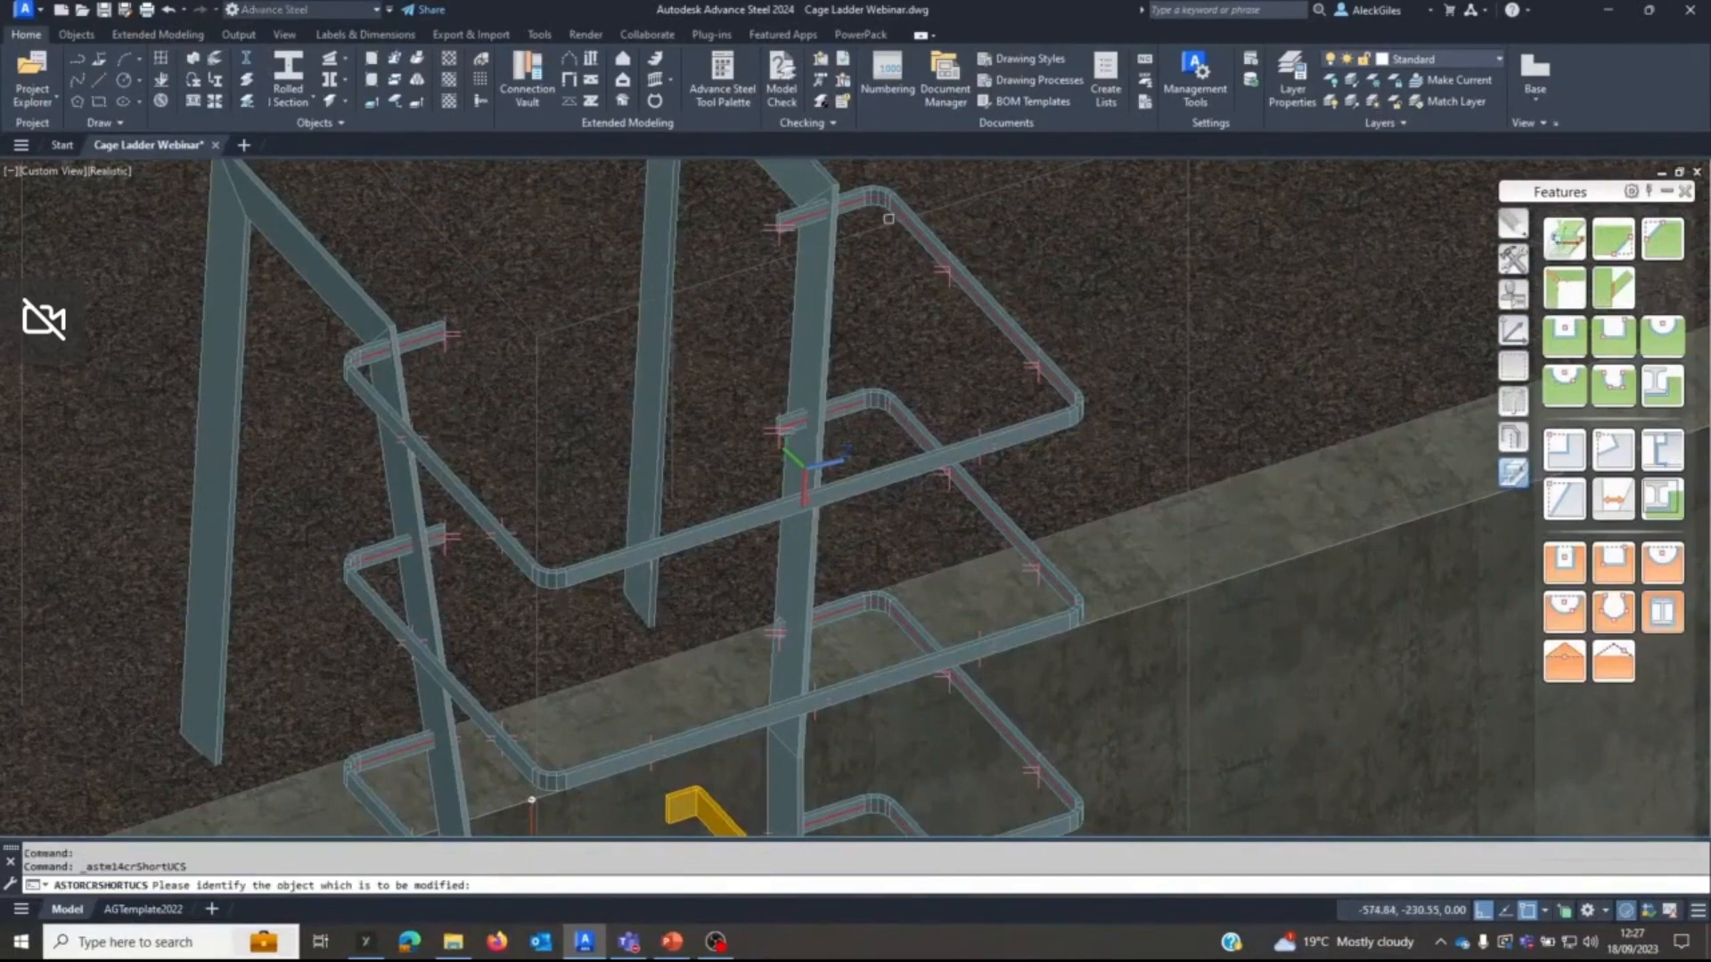
left_click(861, 210)
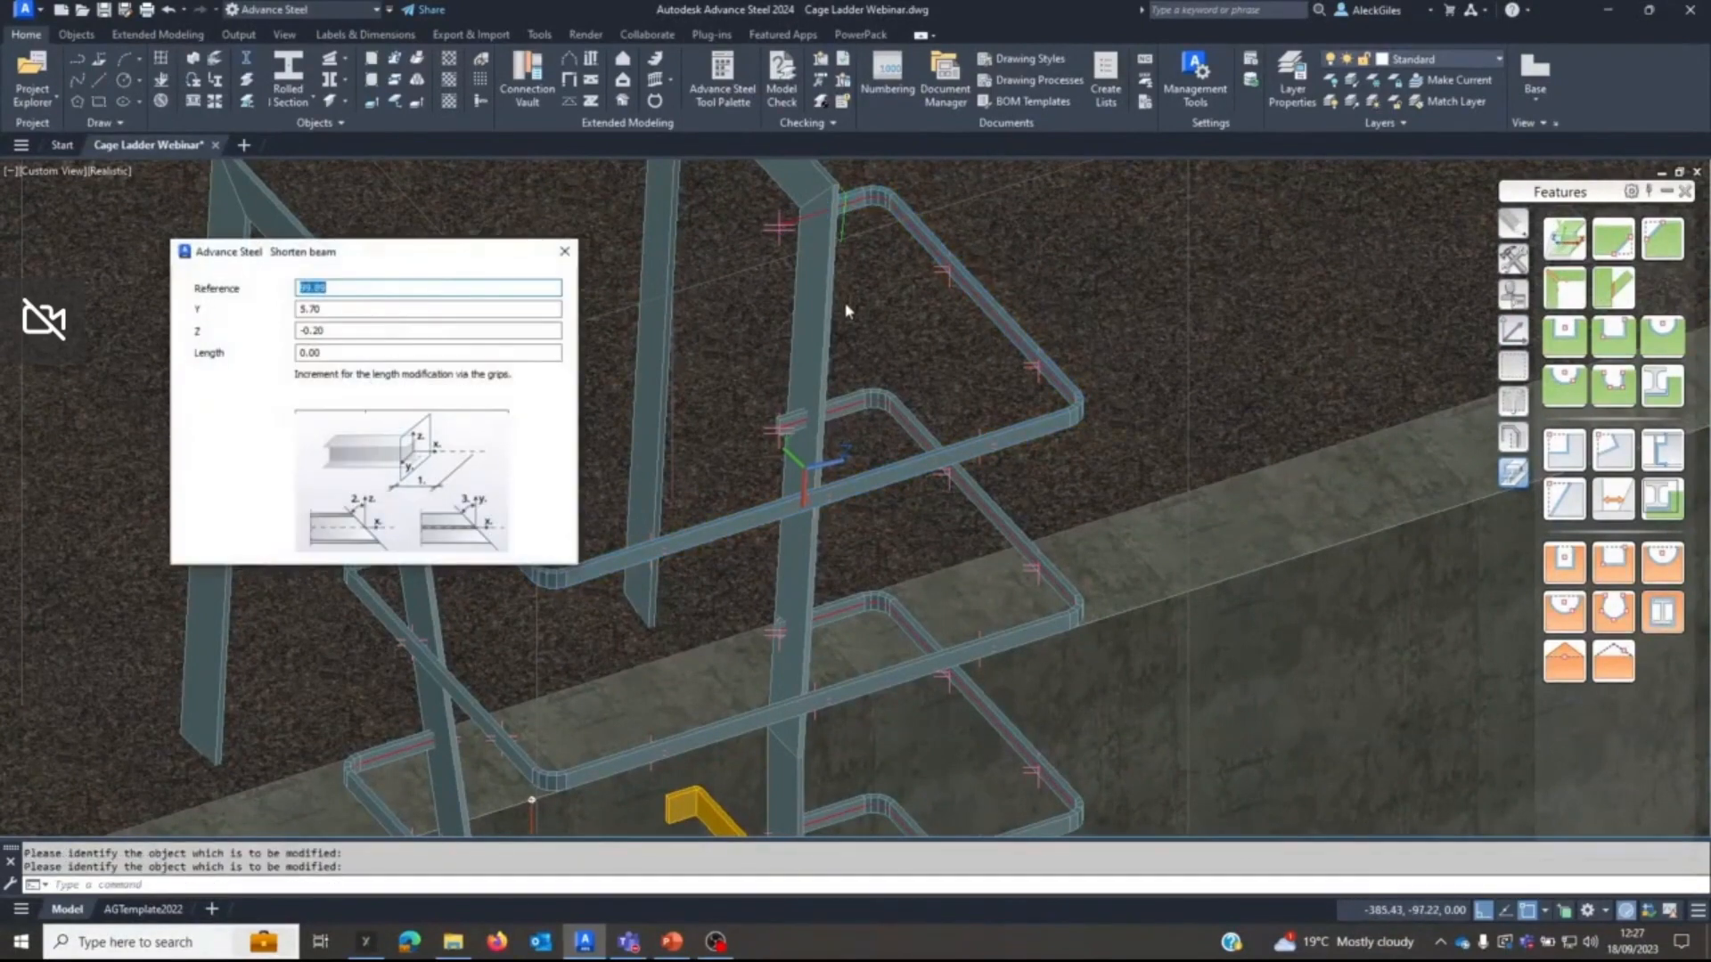
left_click(564, 252)
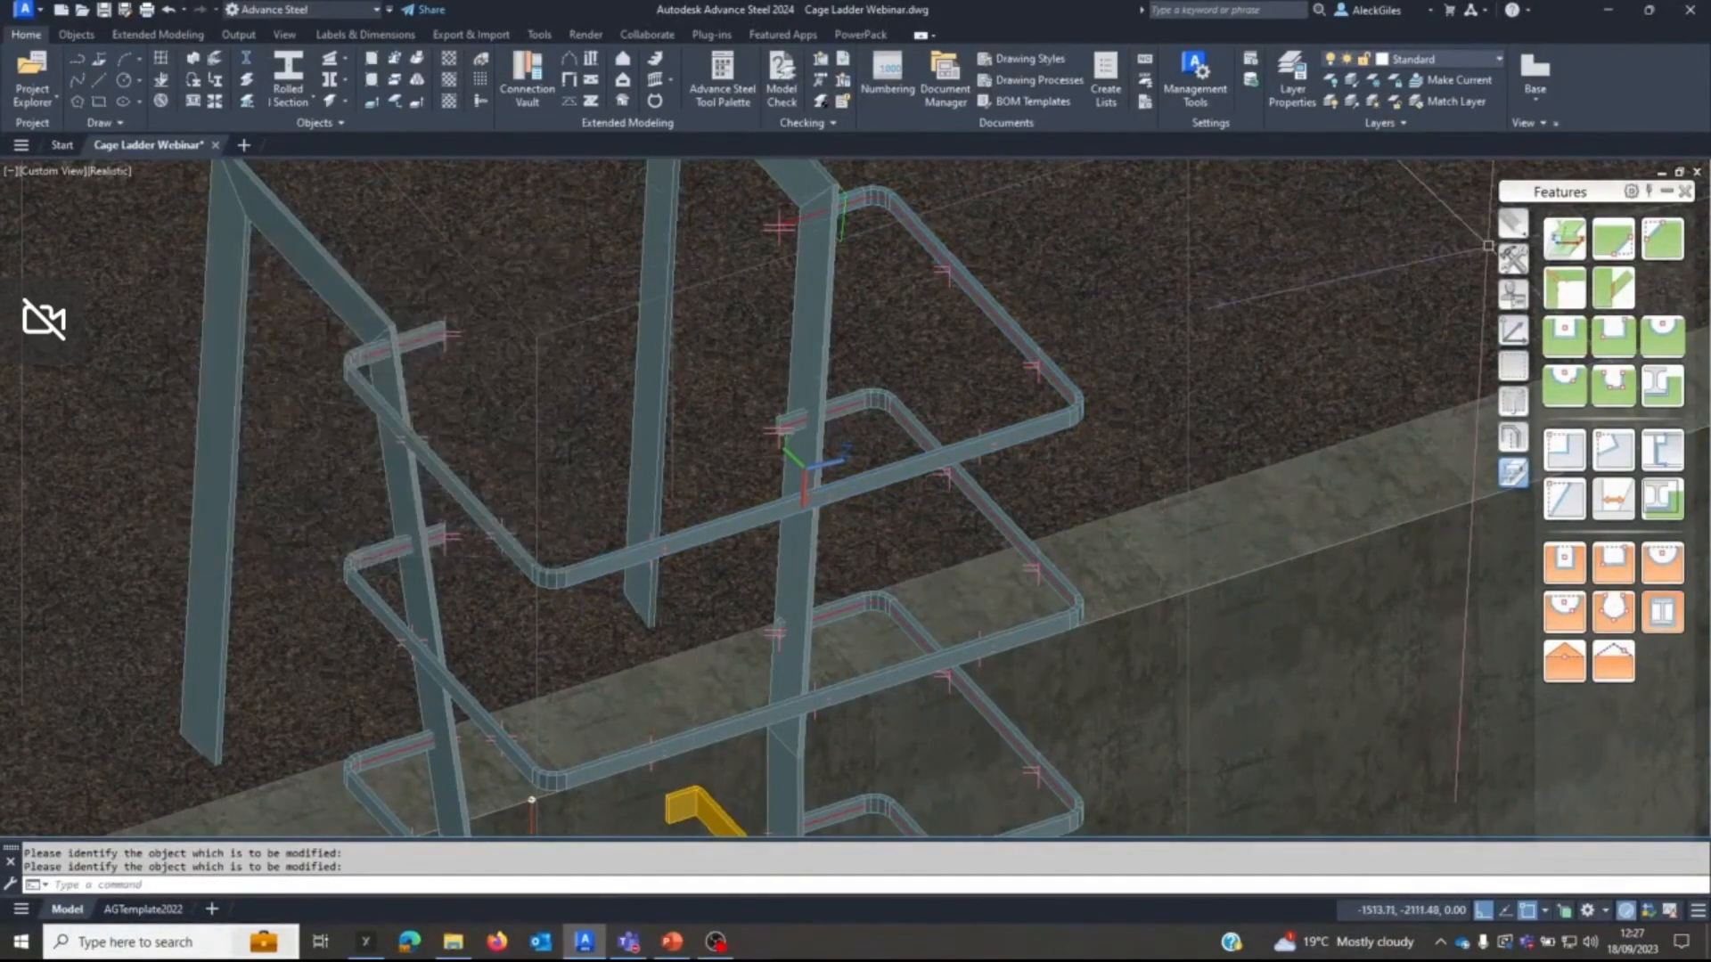
left_click(1555, 239)
left_click(842, 417)
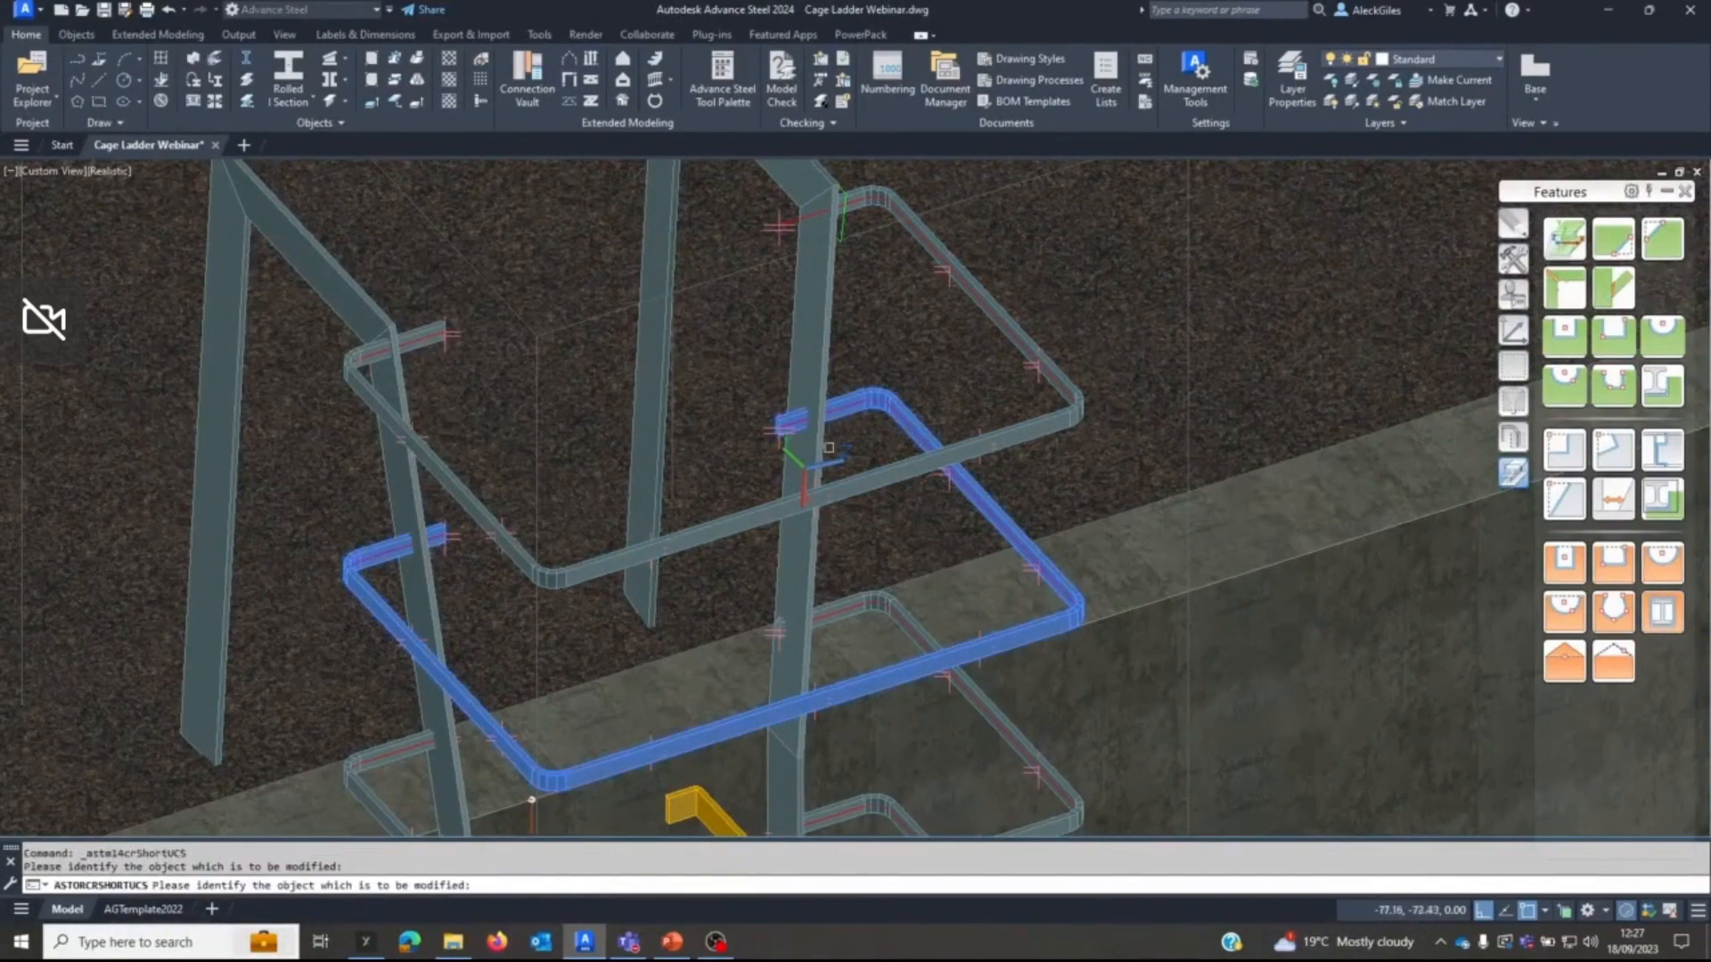
left_click(563, 253)
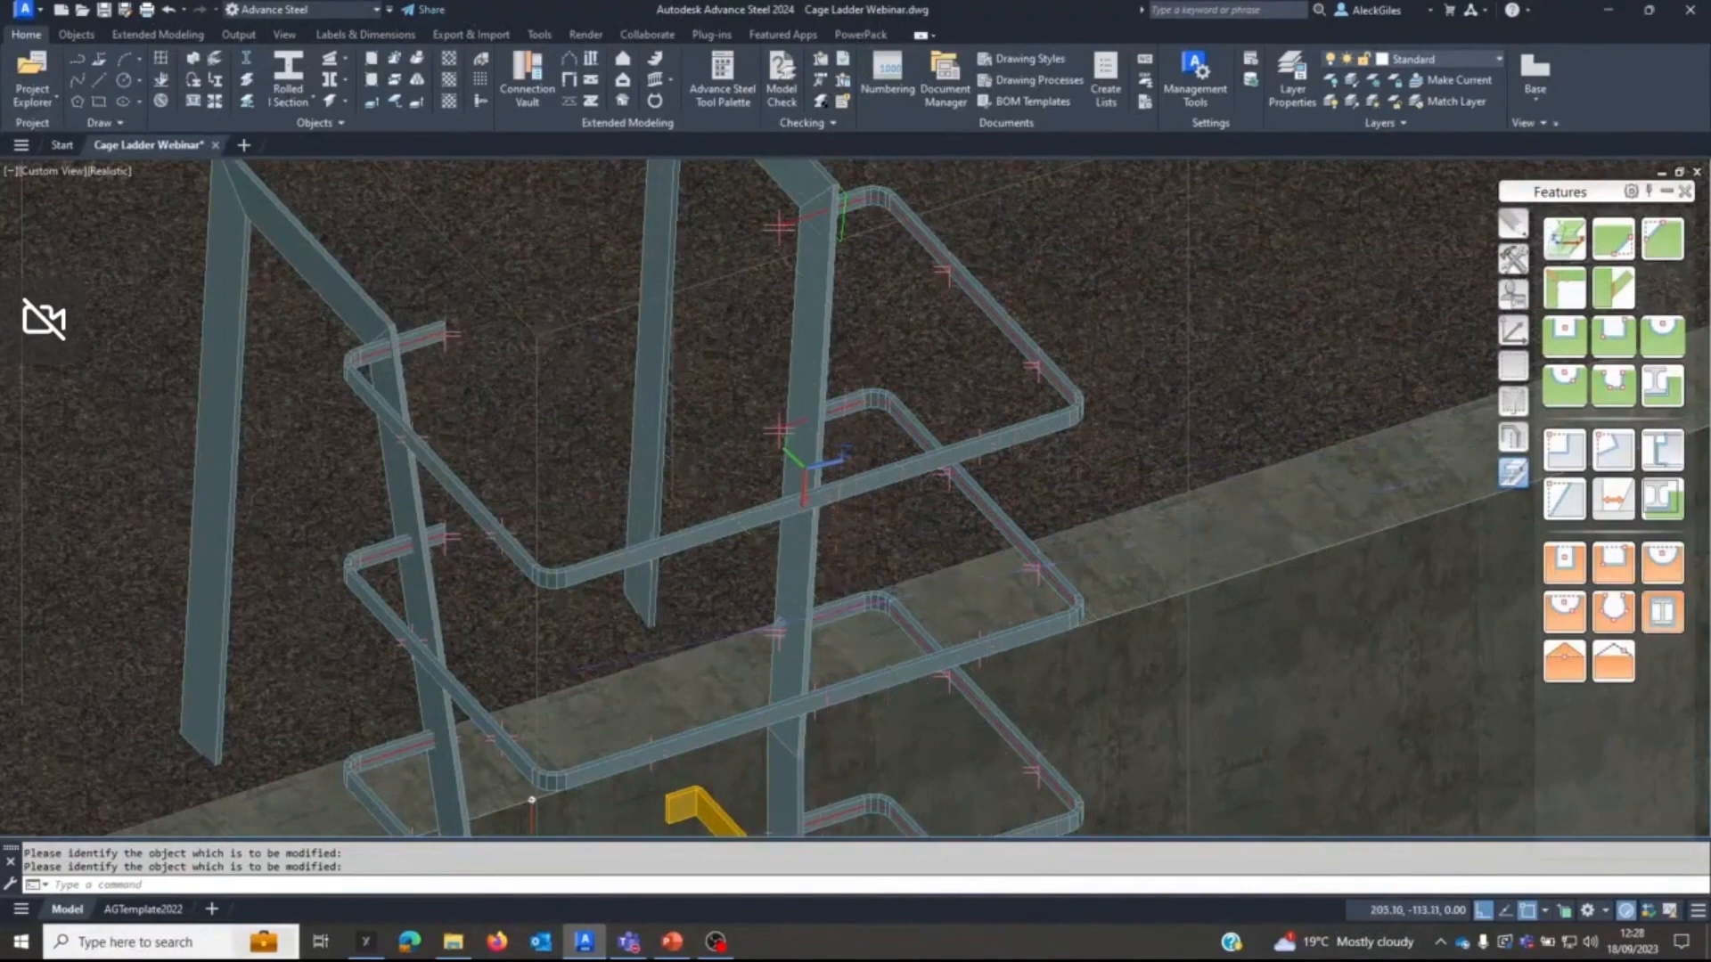
Shorten the lowest copied hoop's right end at the same UCS plane.
left_click(853, 610)
right_click(846, 613)
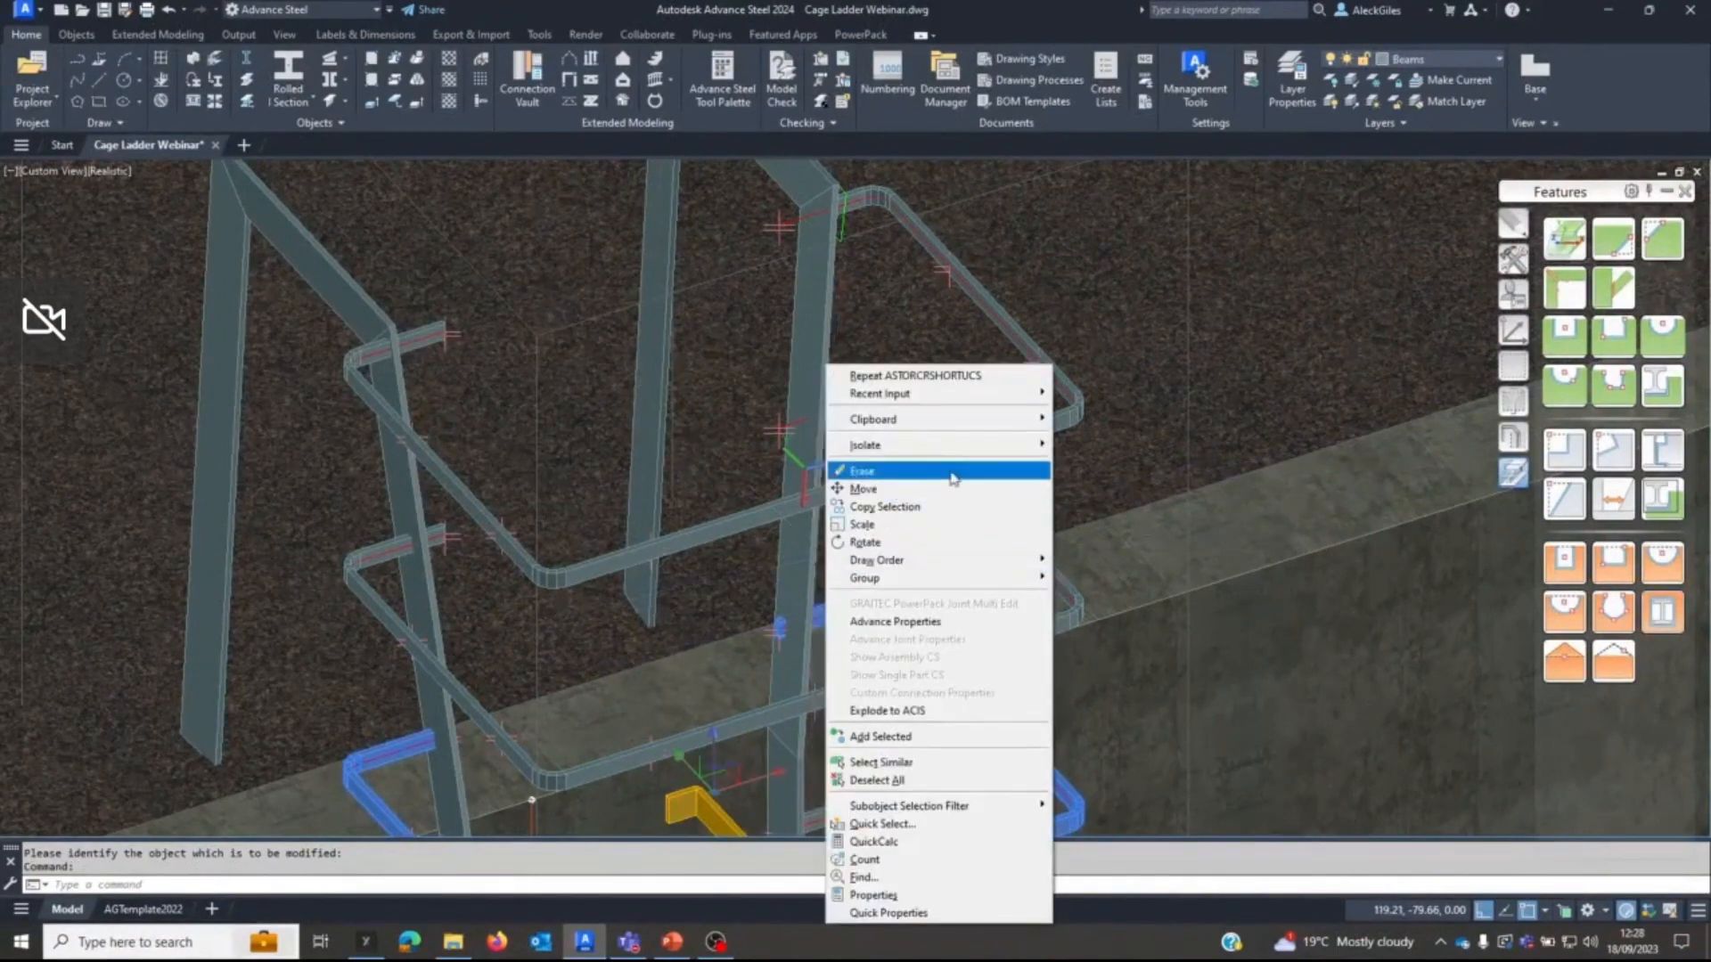
double_click(1558, 240)
left_click(858, 610)
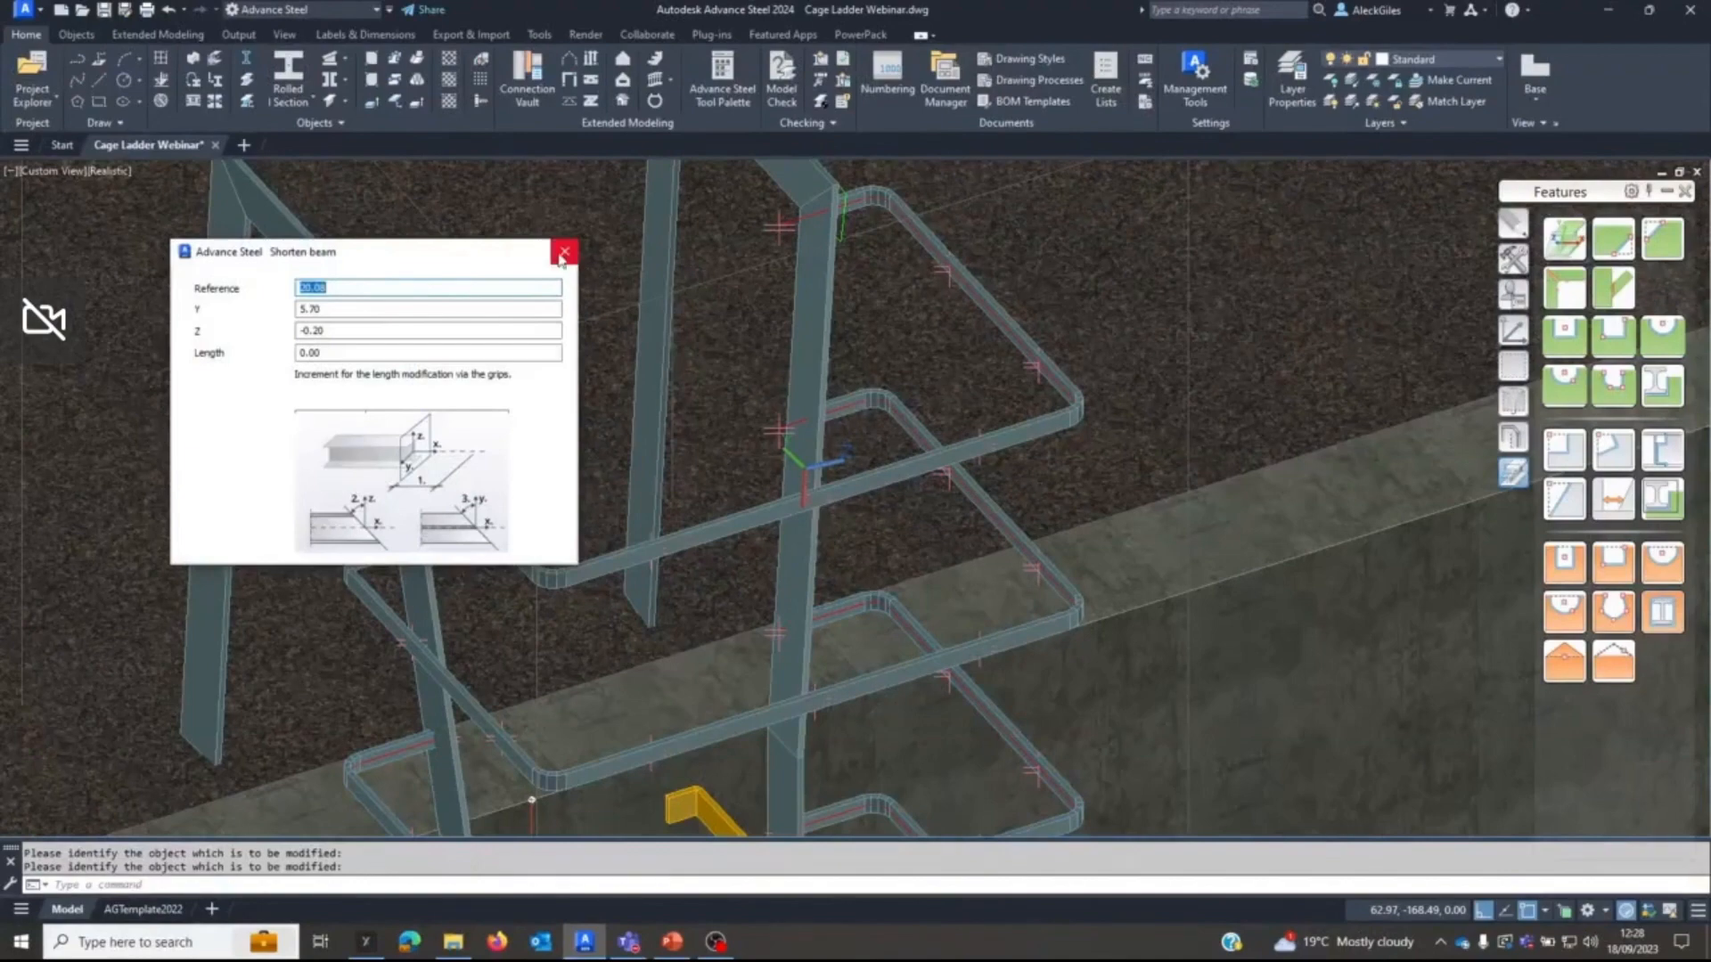
left_click(564, 253)
Align the UCS to the sloping part of the wall ladder's left exit stringer, with its Z axis pointing sideways outward.
scroll(694, 453, "down", 10)
middle_click_drag(665, 490, 694, 453)
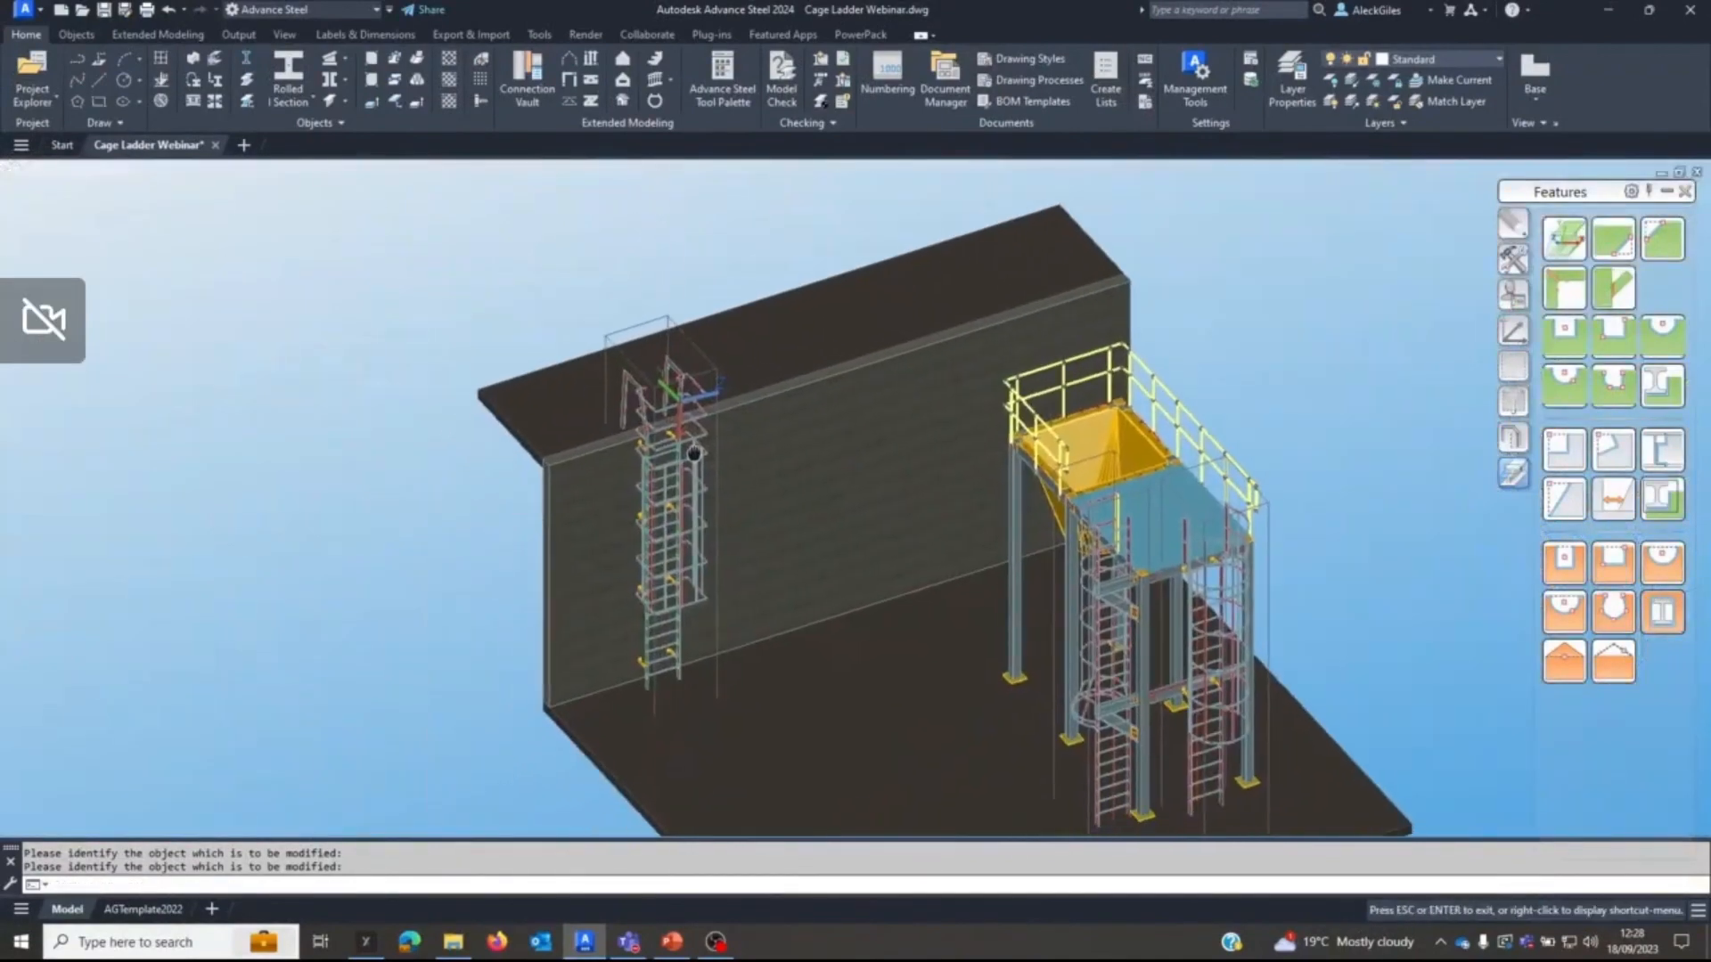
key("Escape")
left_click(1513, 331)
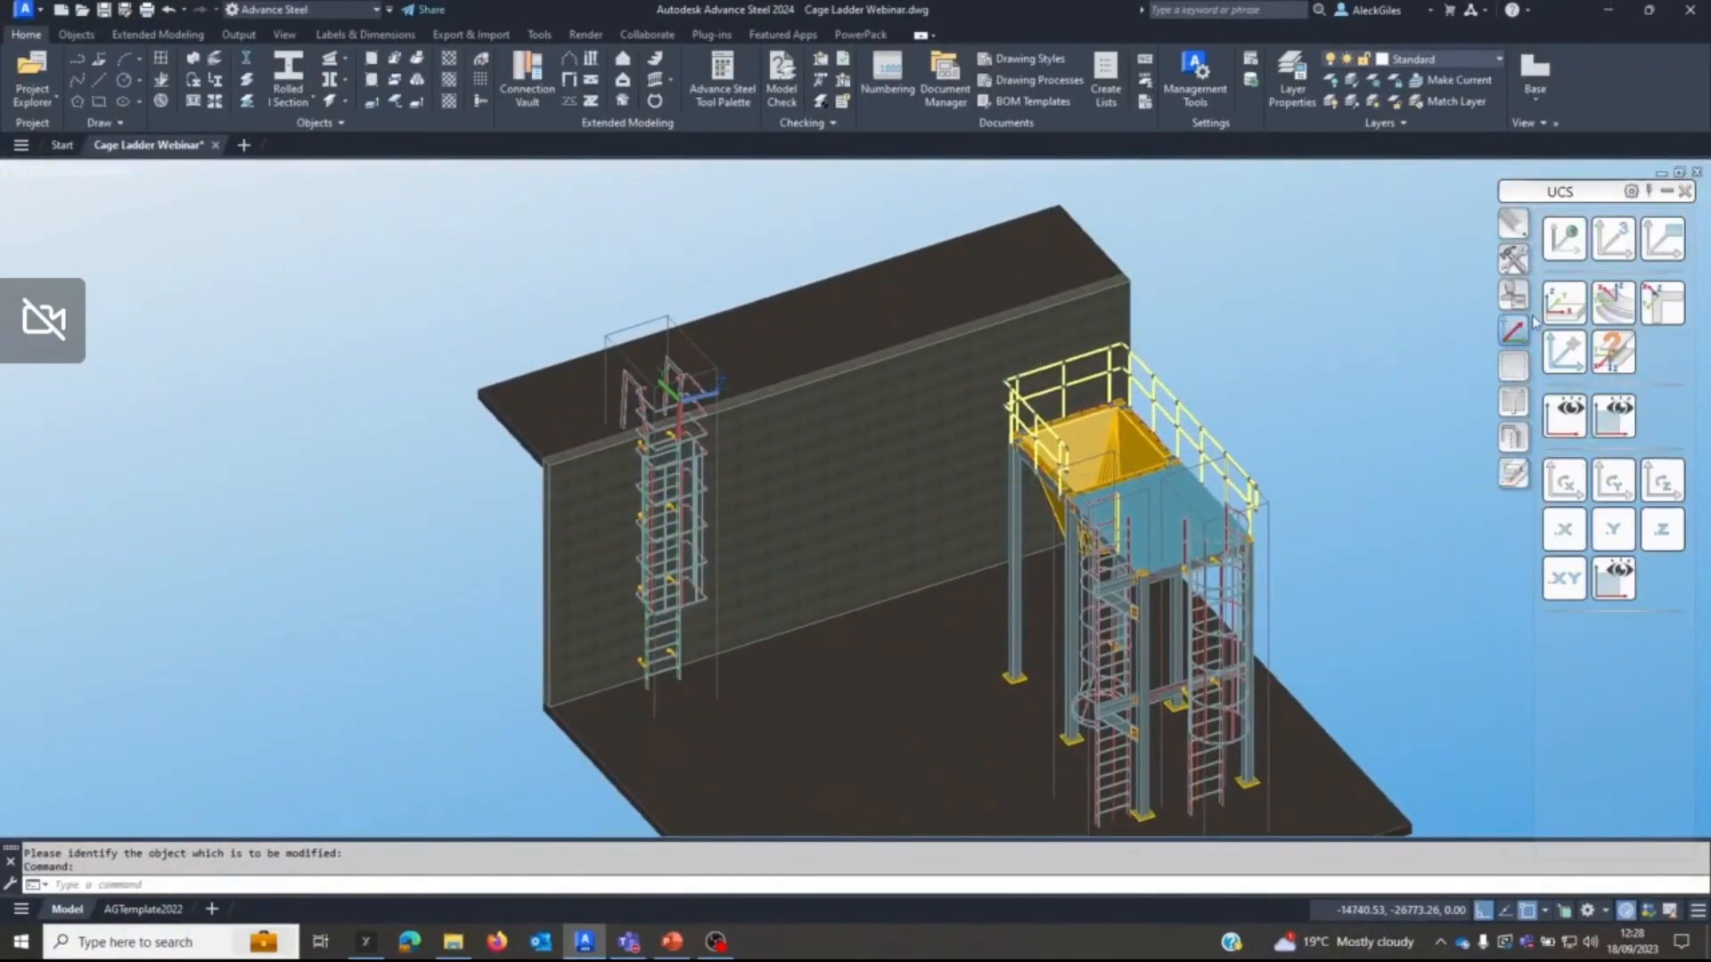
left_click(1564, 303)
left_click(628, 385)
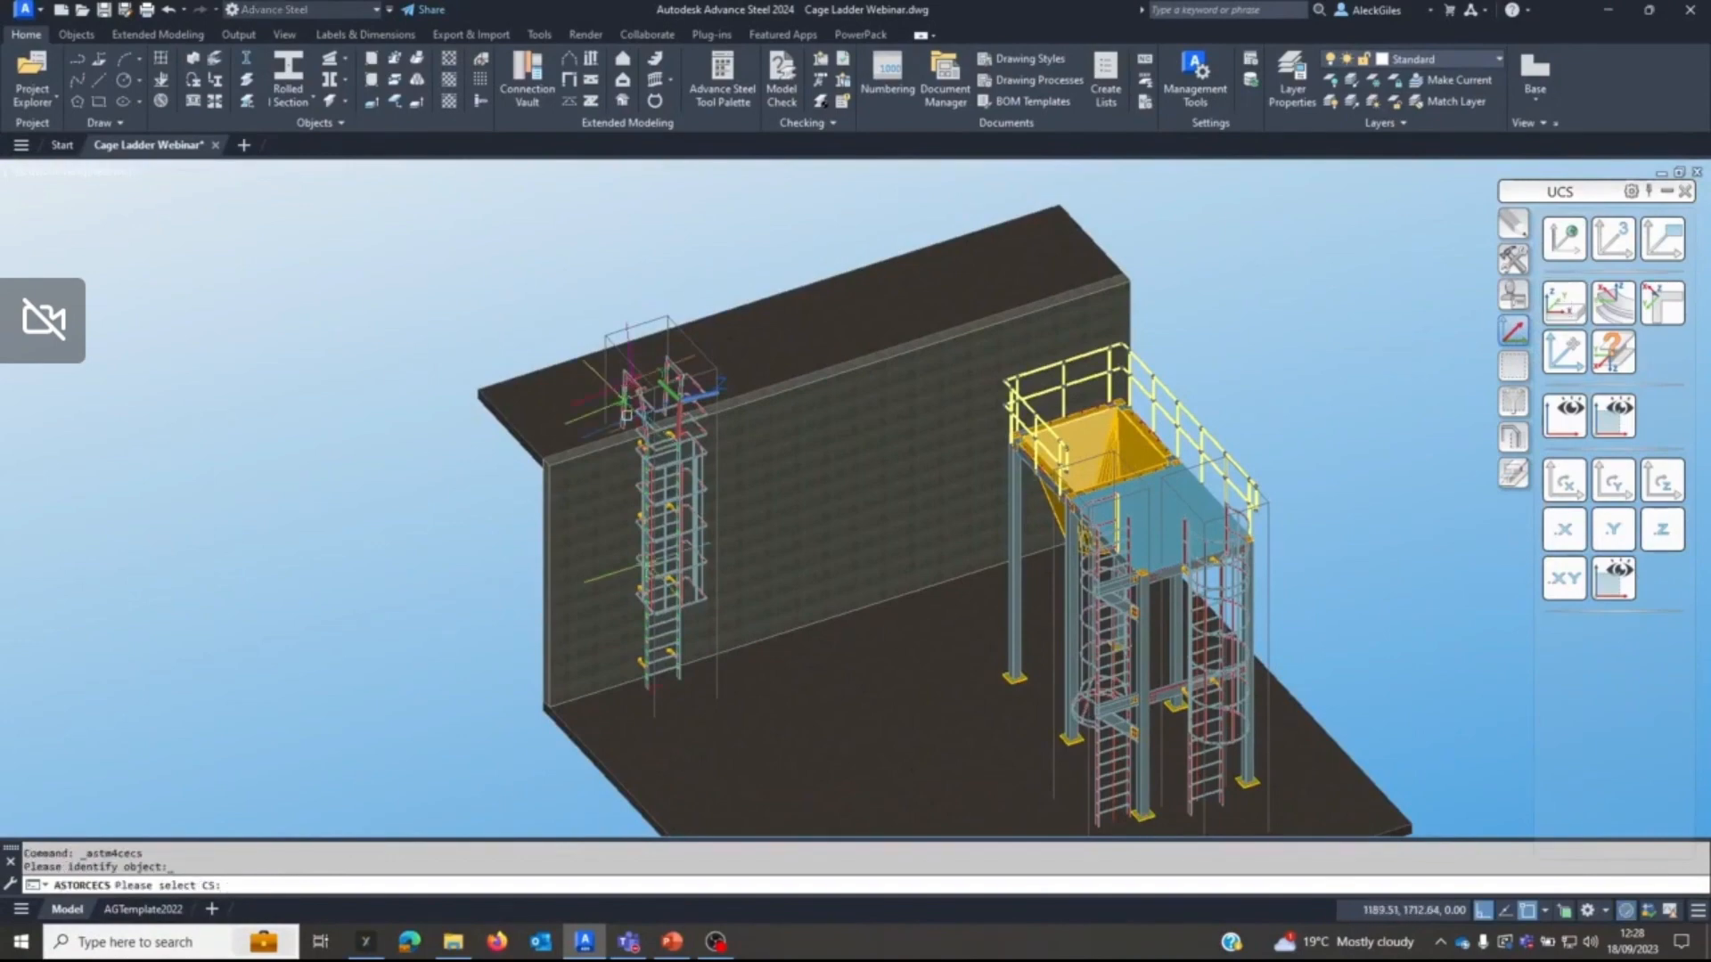
left_click(609, 424)
scroll(612, 425, "up", 6)
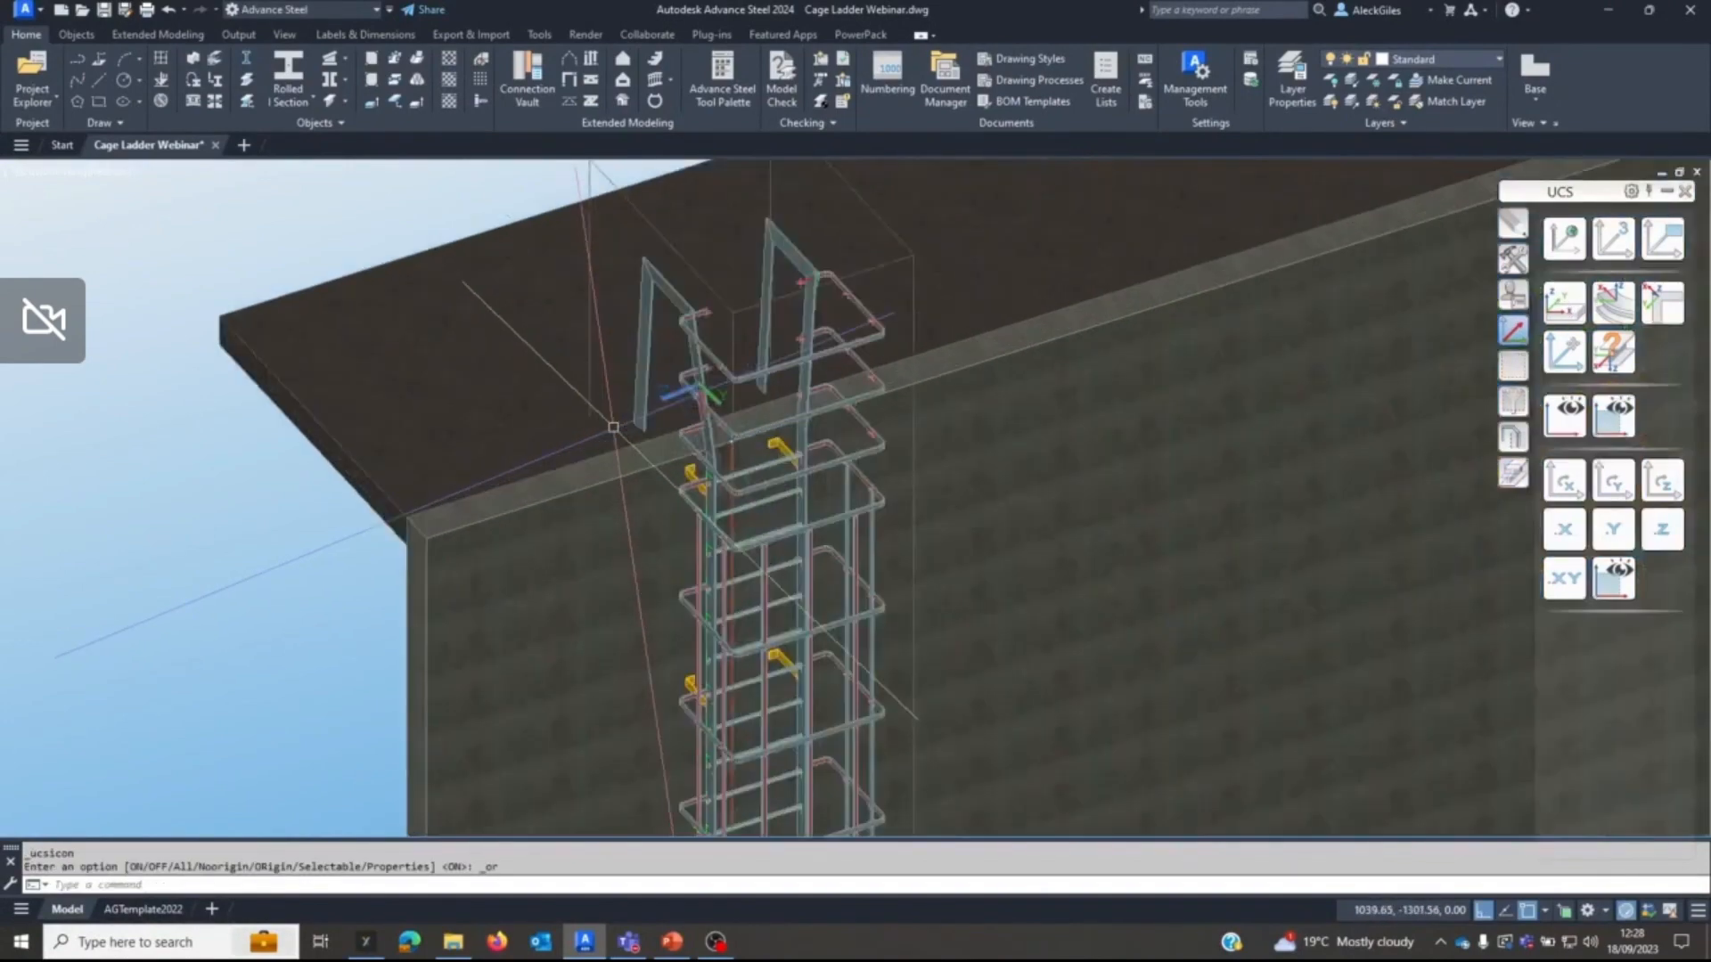
Shorten the left ends of all three copied hoops at the UCS plane along the left exit stringer.
middle_click_drag(1037, 413, 1035, 548)
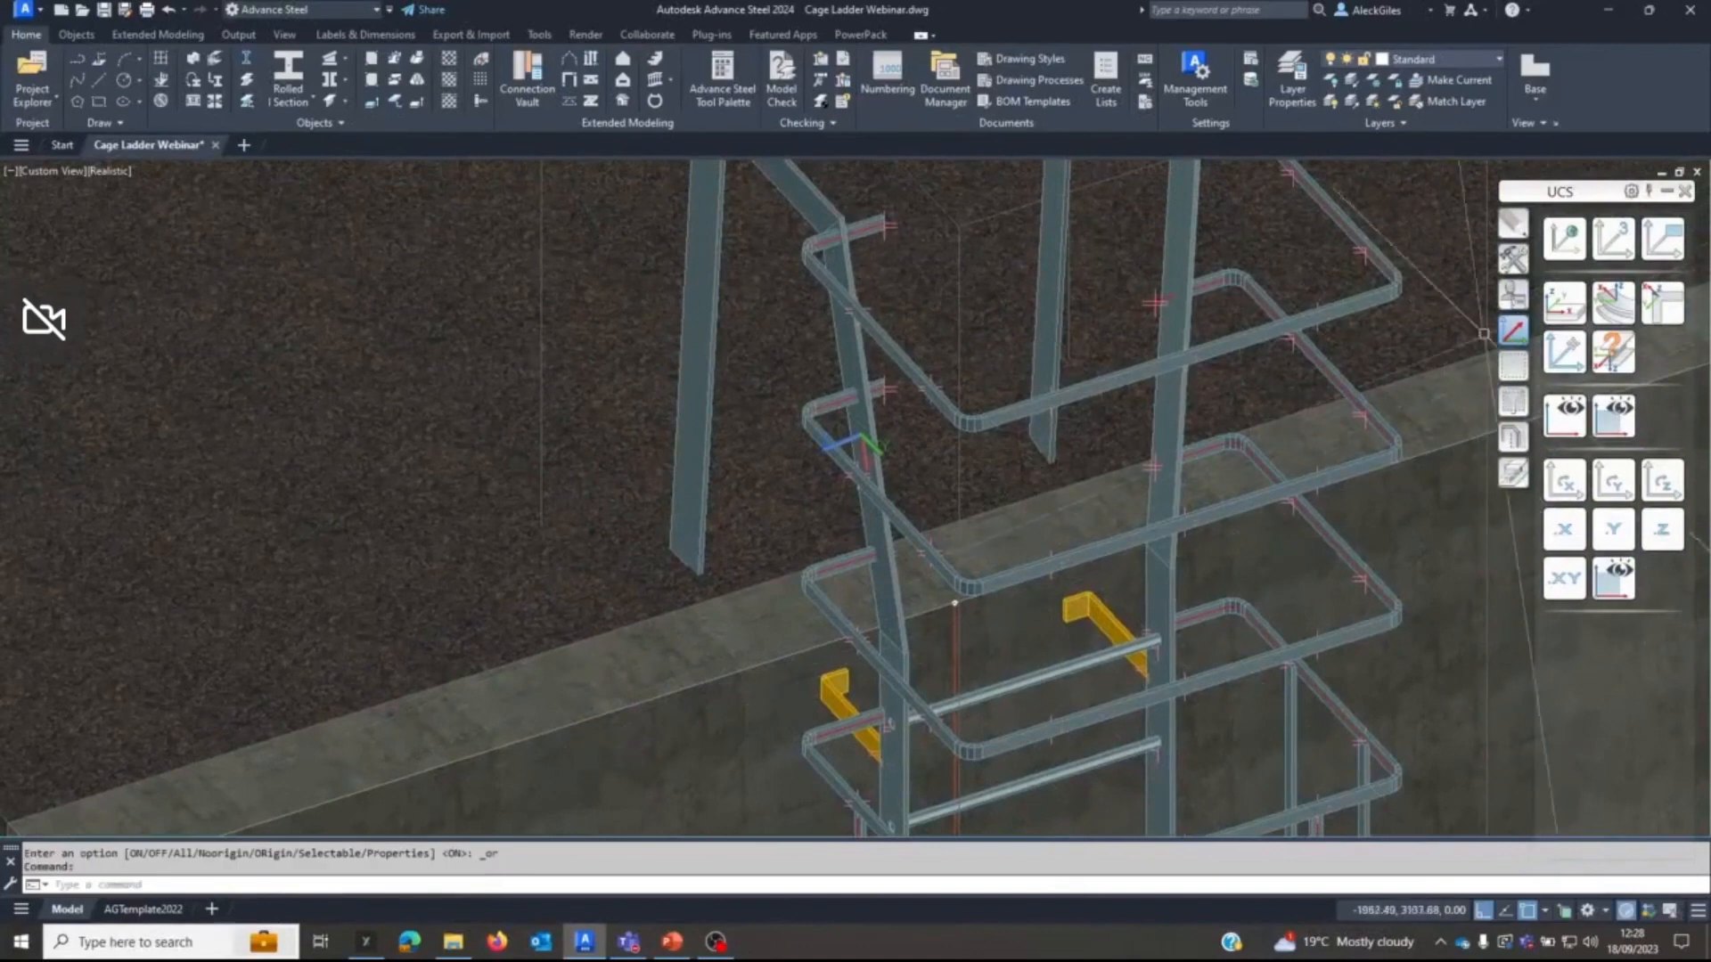
left_click(1512, 472)
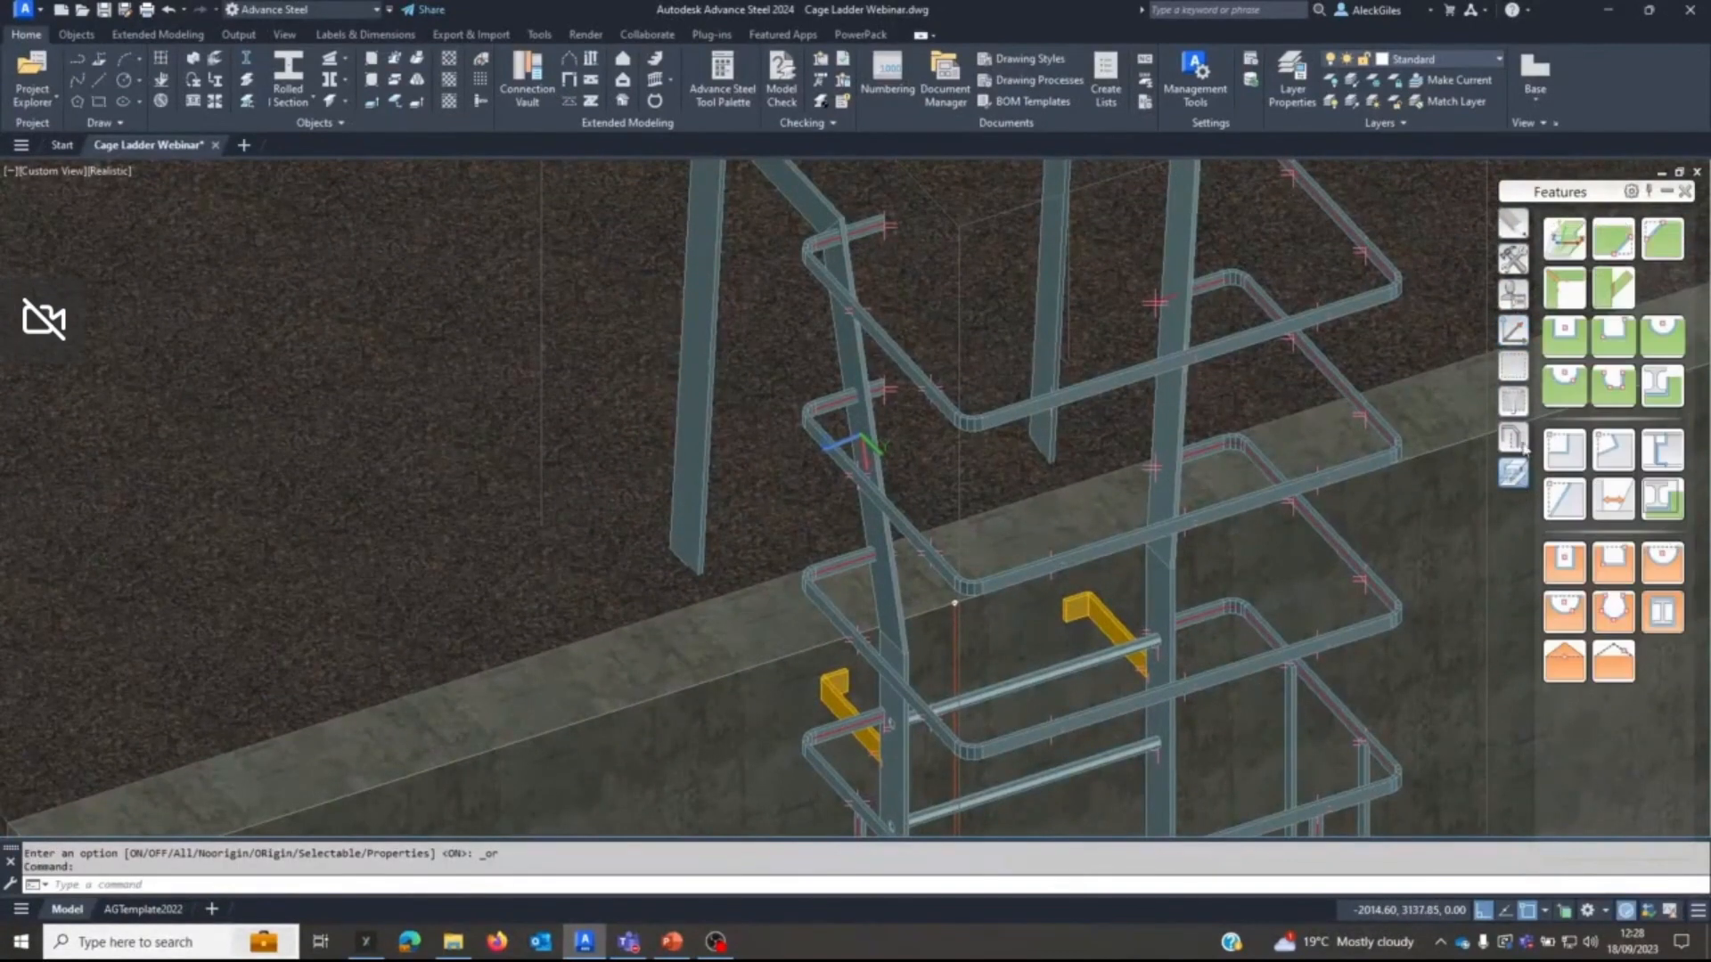
left_click(1564, 239)
left_click(849, 259)
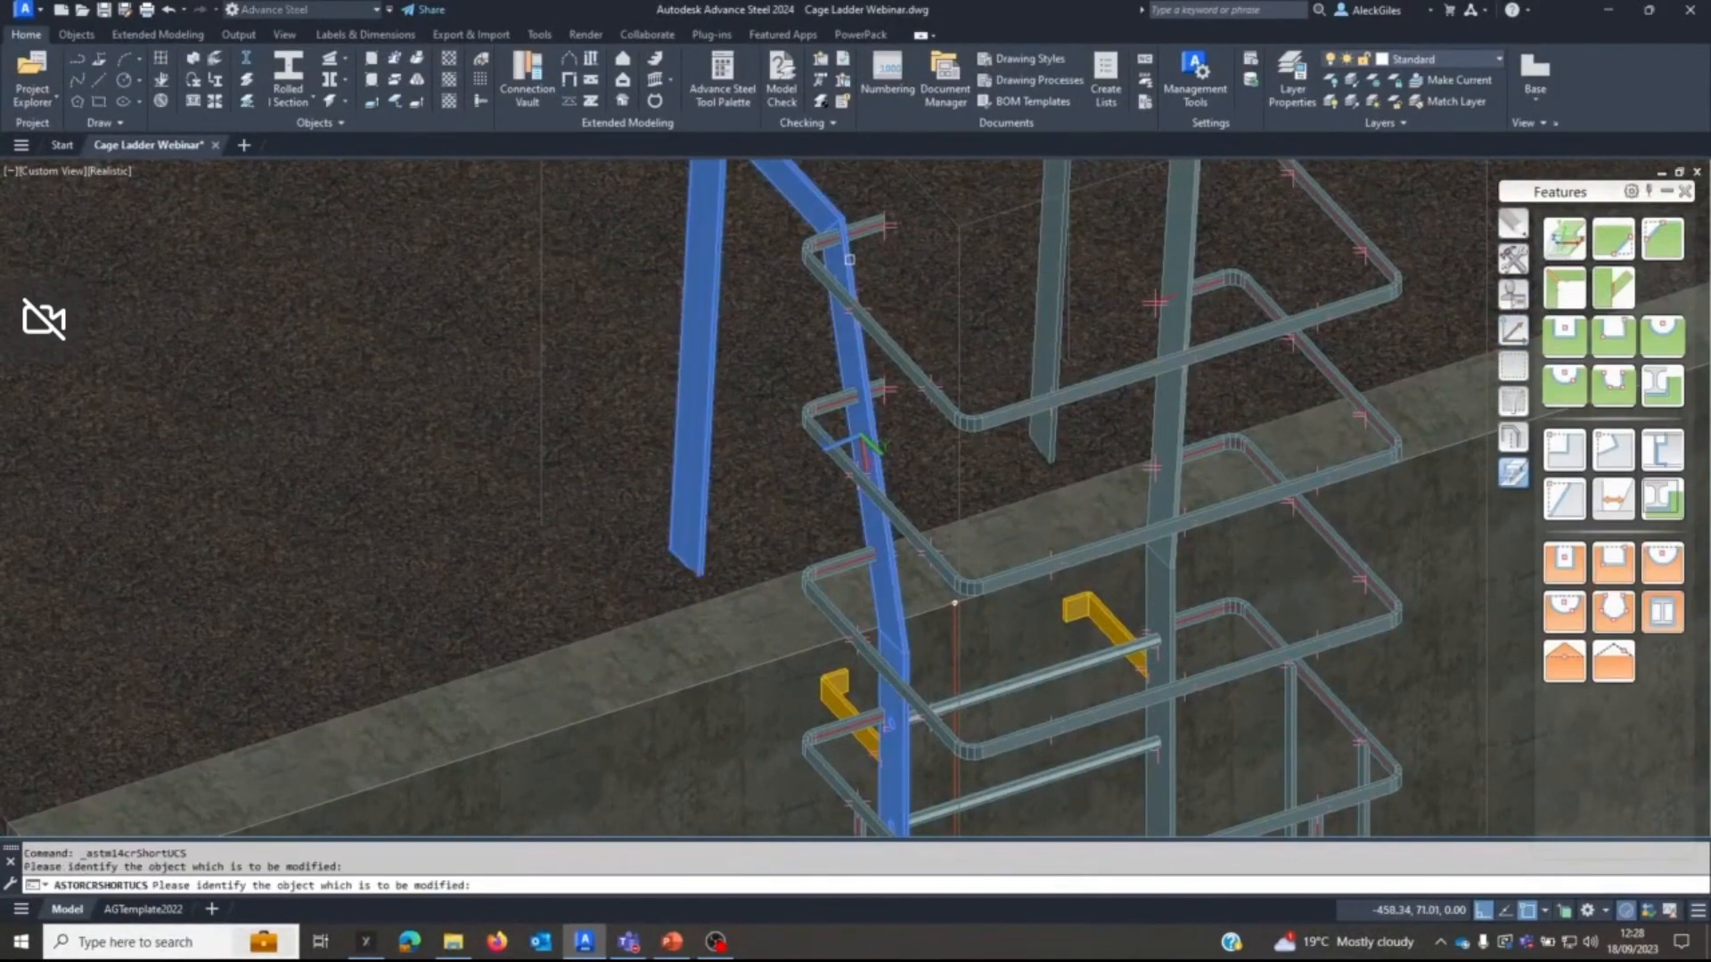
key("Return")
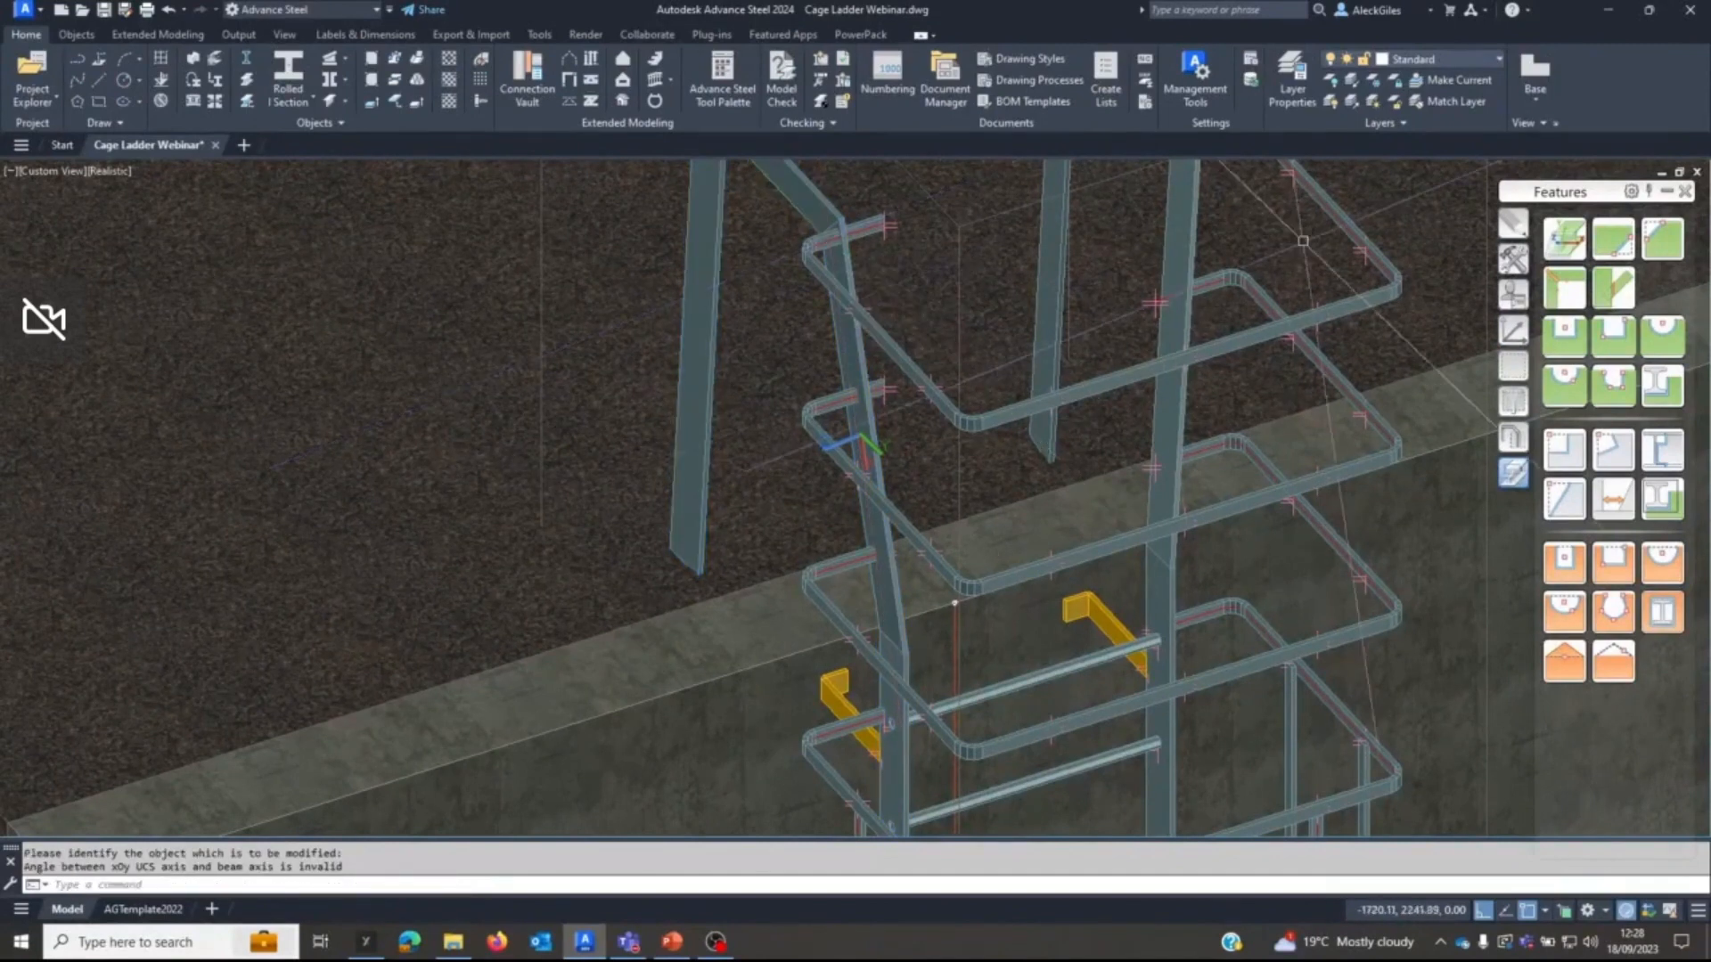
left_click(1561, 236)
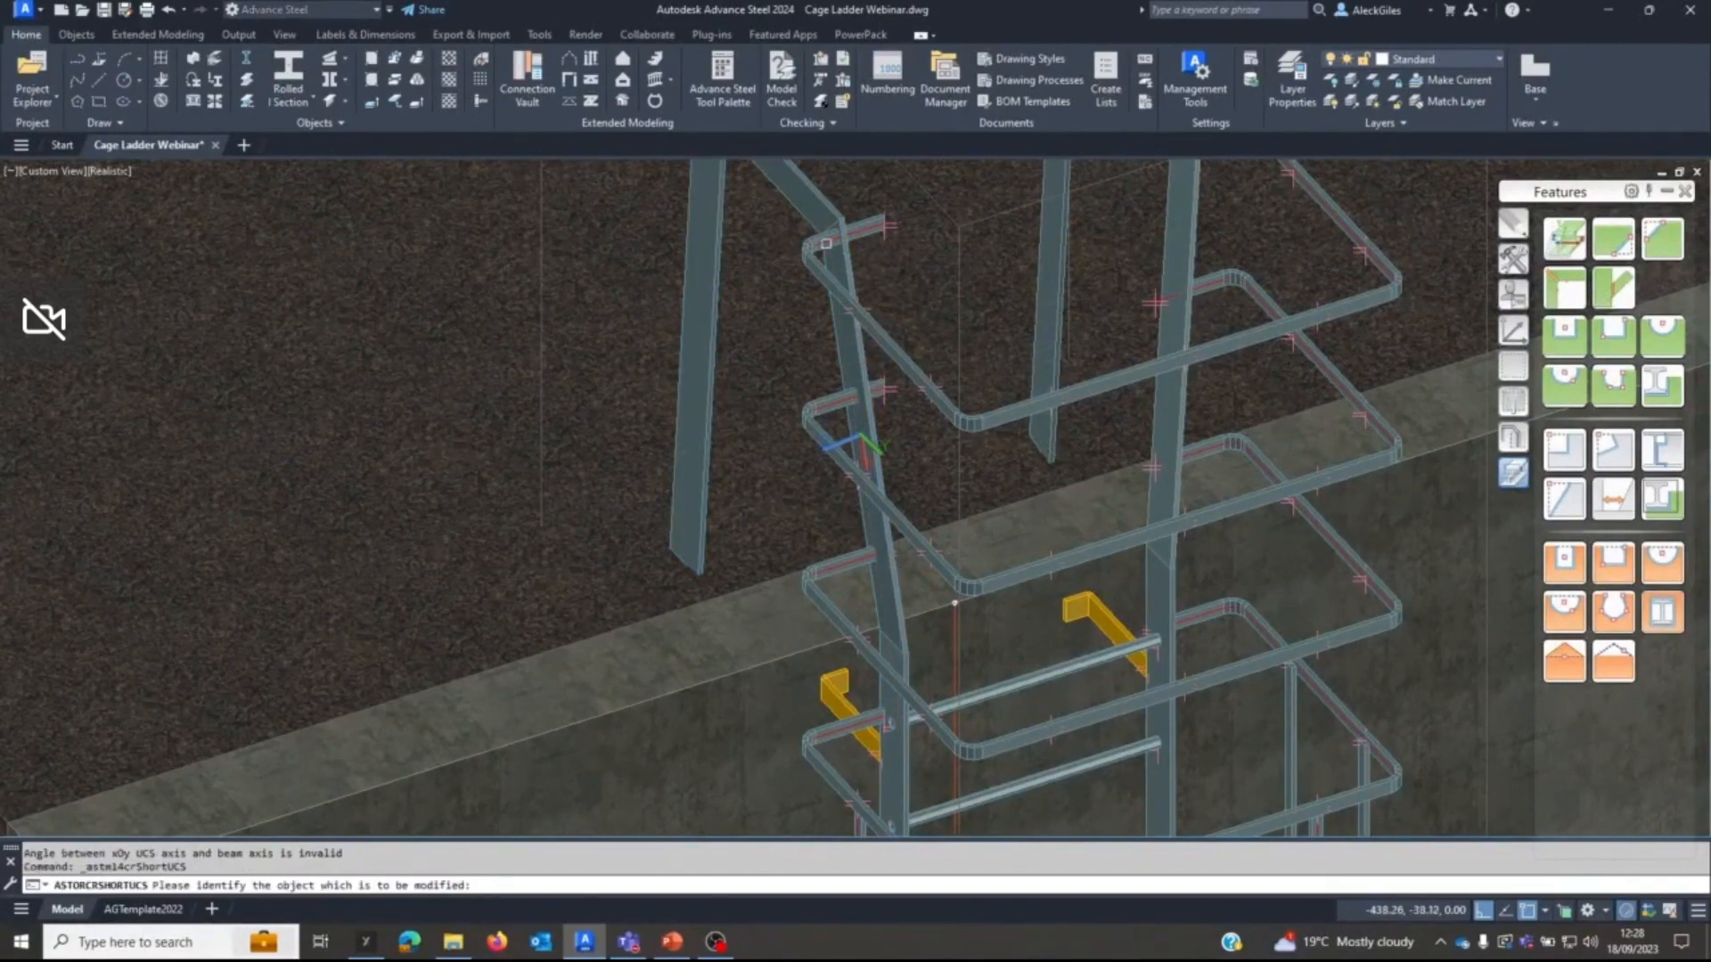
left_click(838, 260)
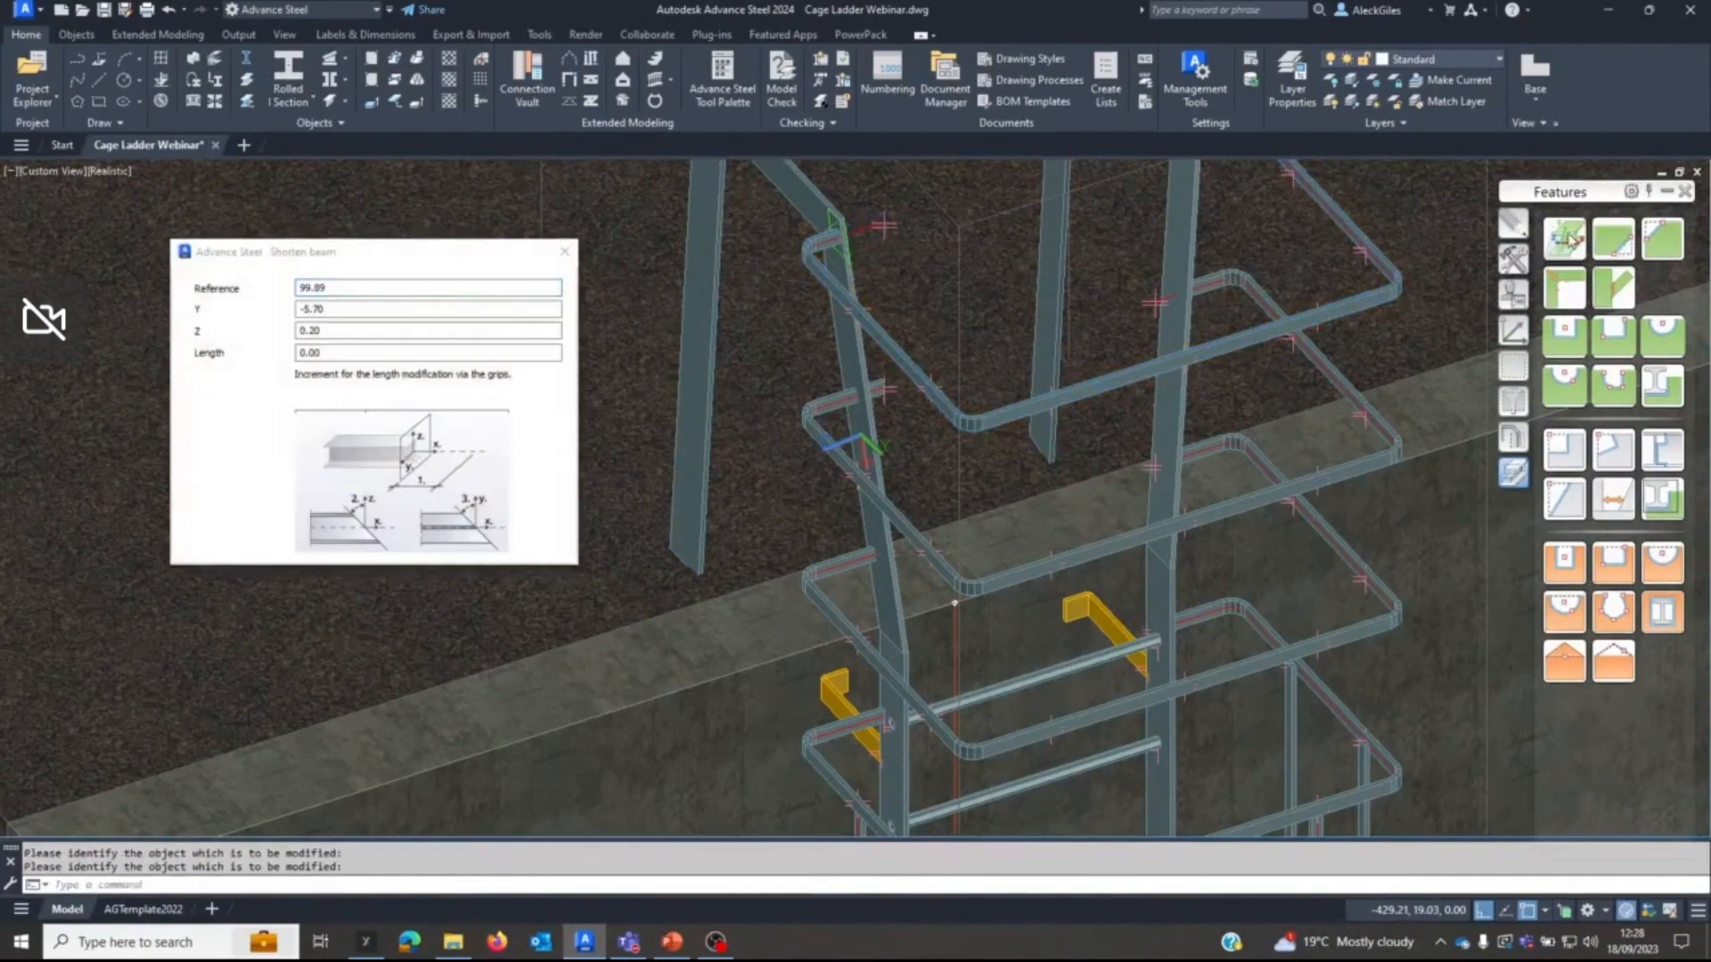
left_click(1566, 239)
left_click(843, 402)
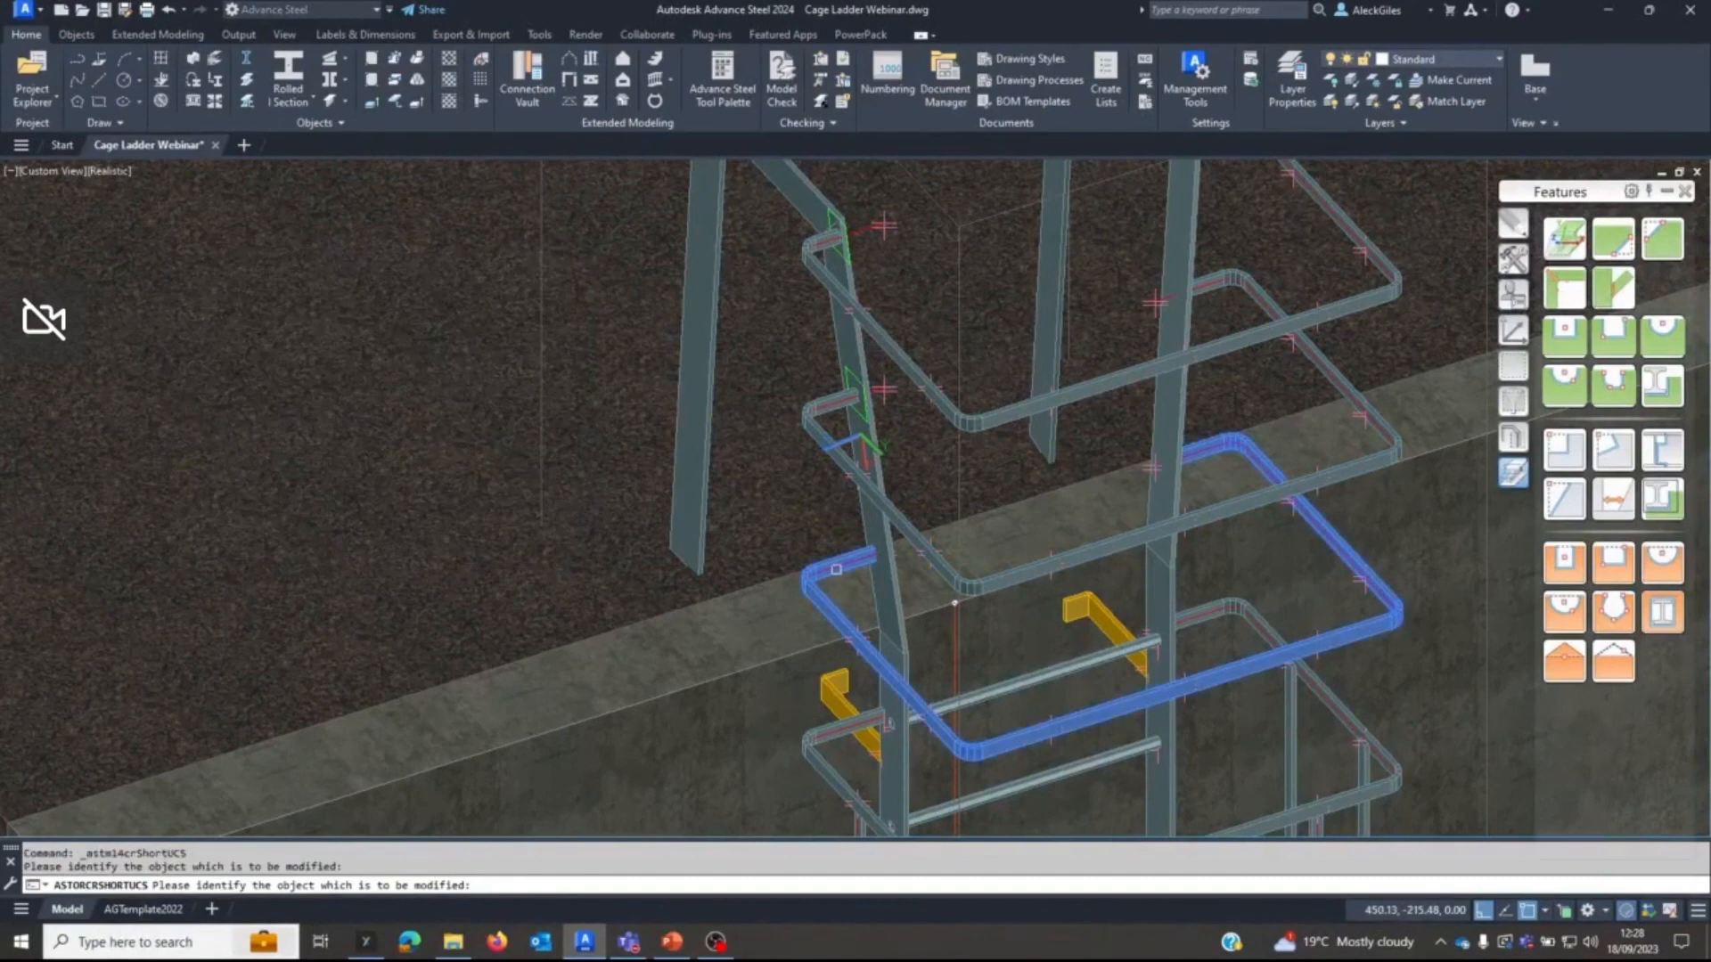
left_click(843, 581)
left_click(567, 255)
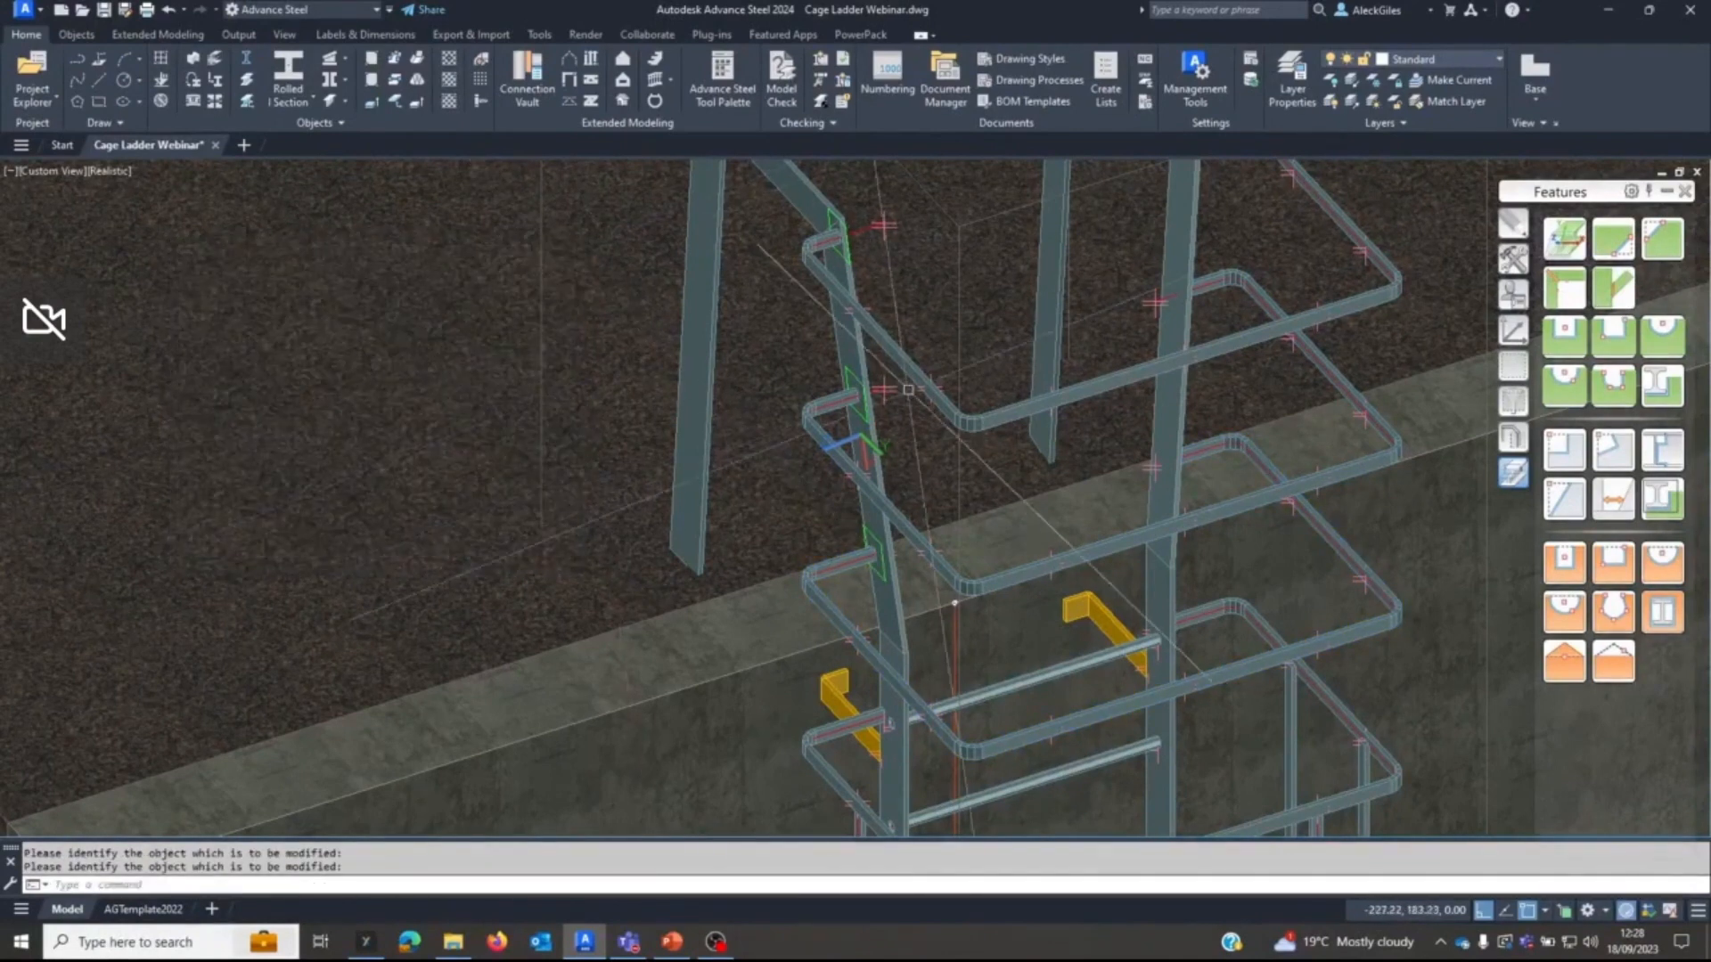
Switch the representation mode of the three trimmed hoops so their green shortening features are hidden, and clear the selection.
left_click(1029, 407)
left_click(1038, 557)
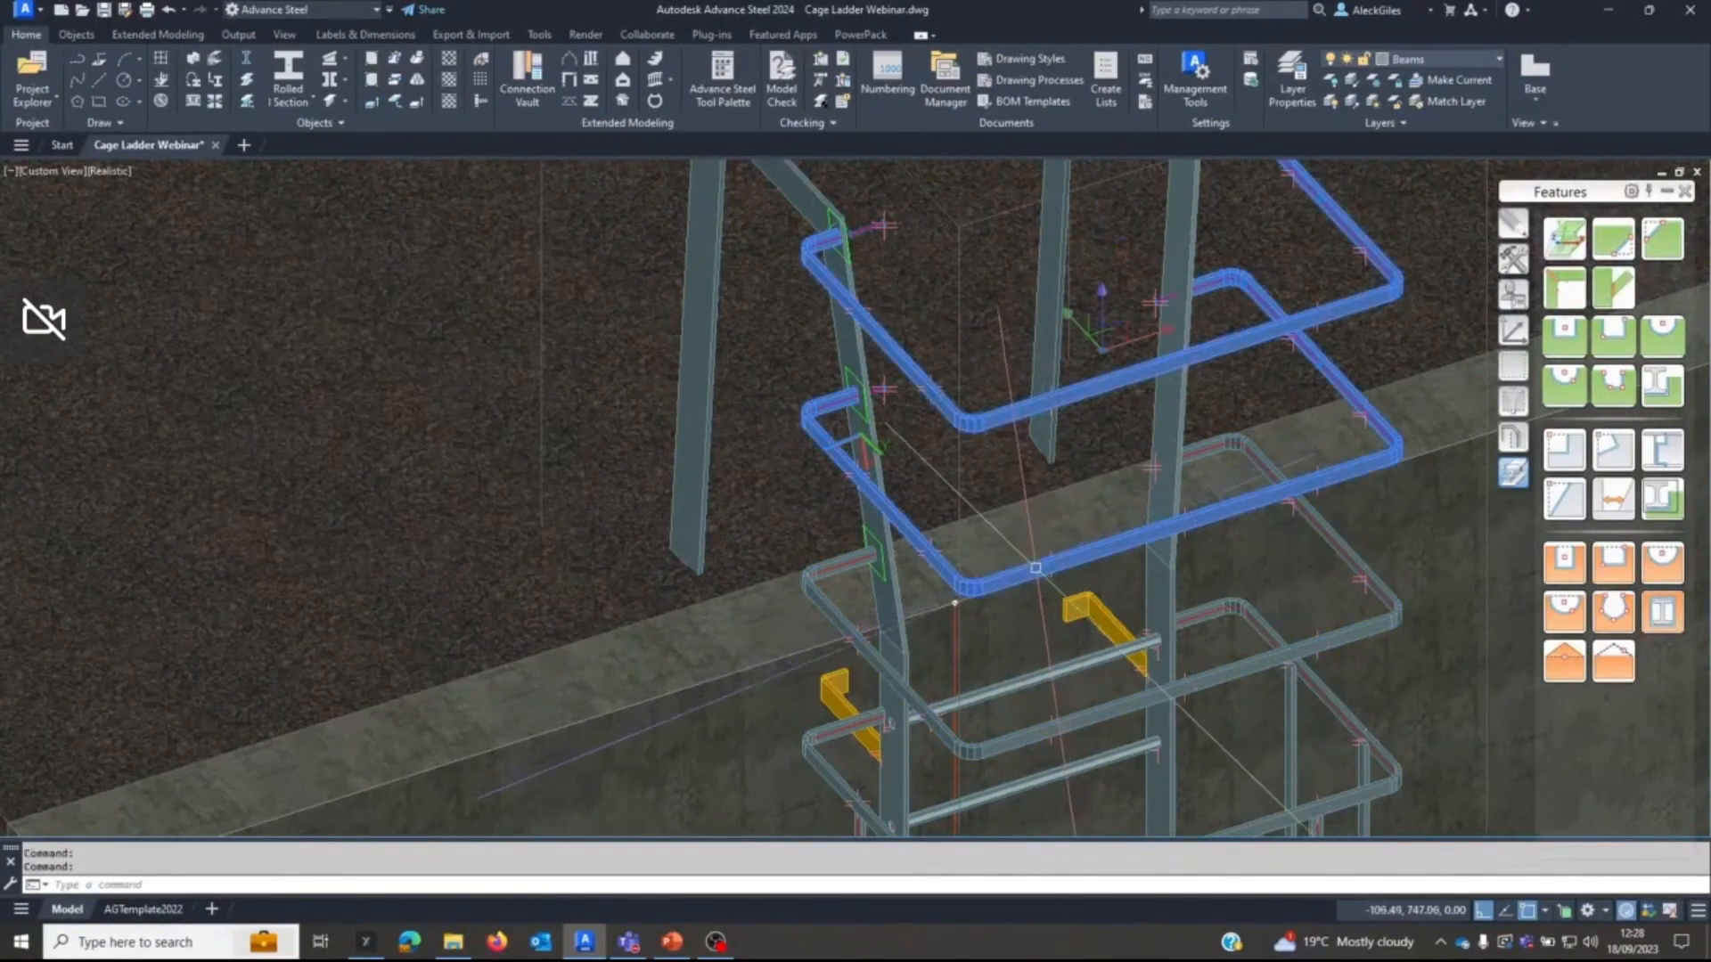
left_click(1113, 704)
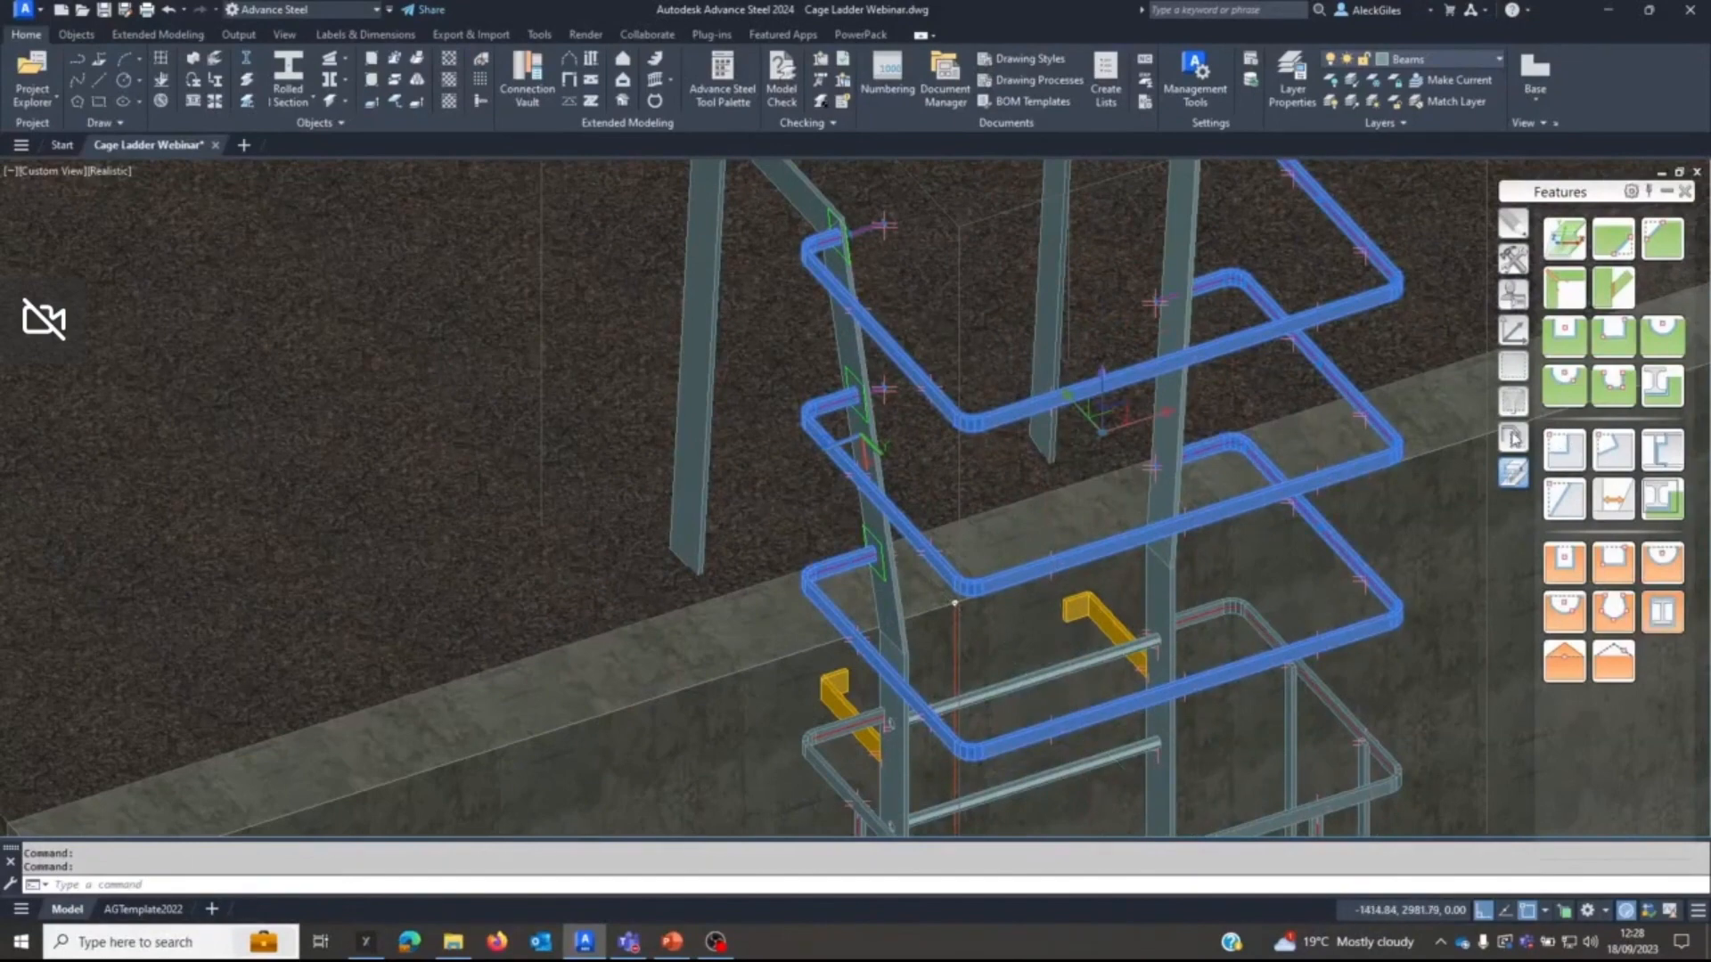
left_click(1513, 438)
left_click(1613, 416)
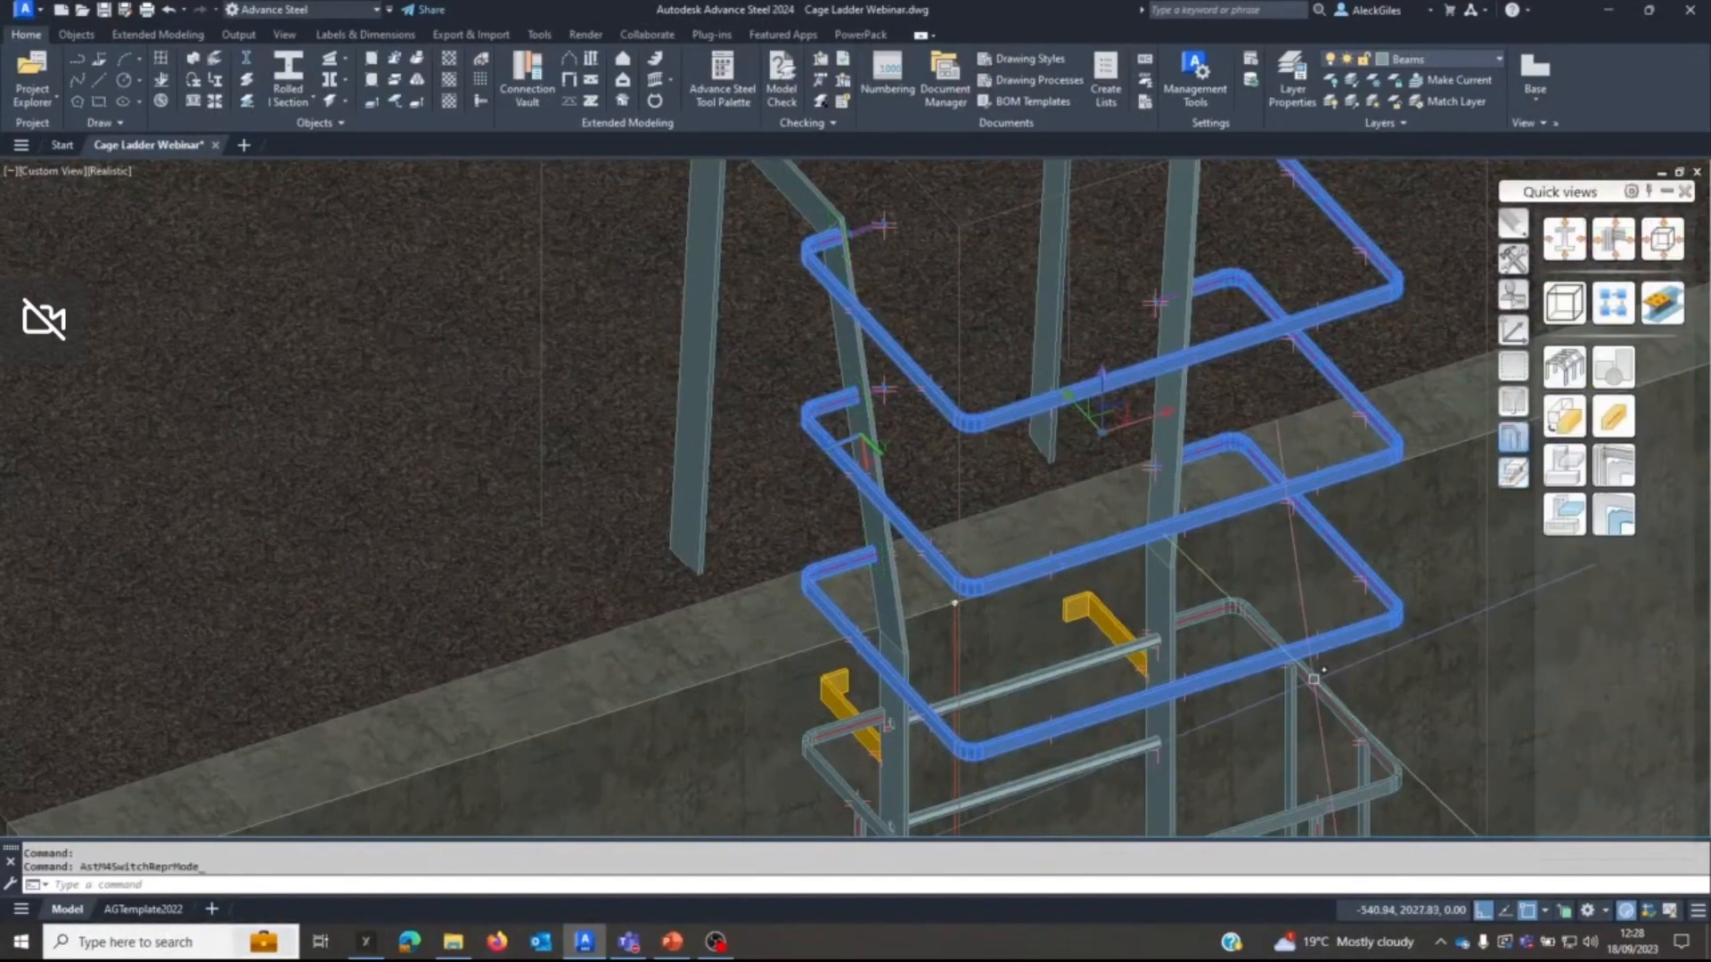
key("Escape")
middle_click_drag(1107, 597, 1009, 681)
scroll(1436, 374, "down", 2)
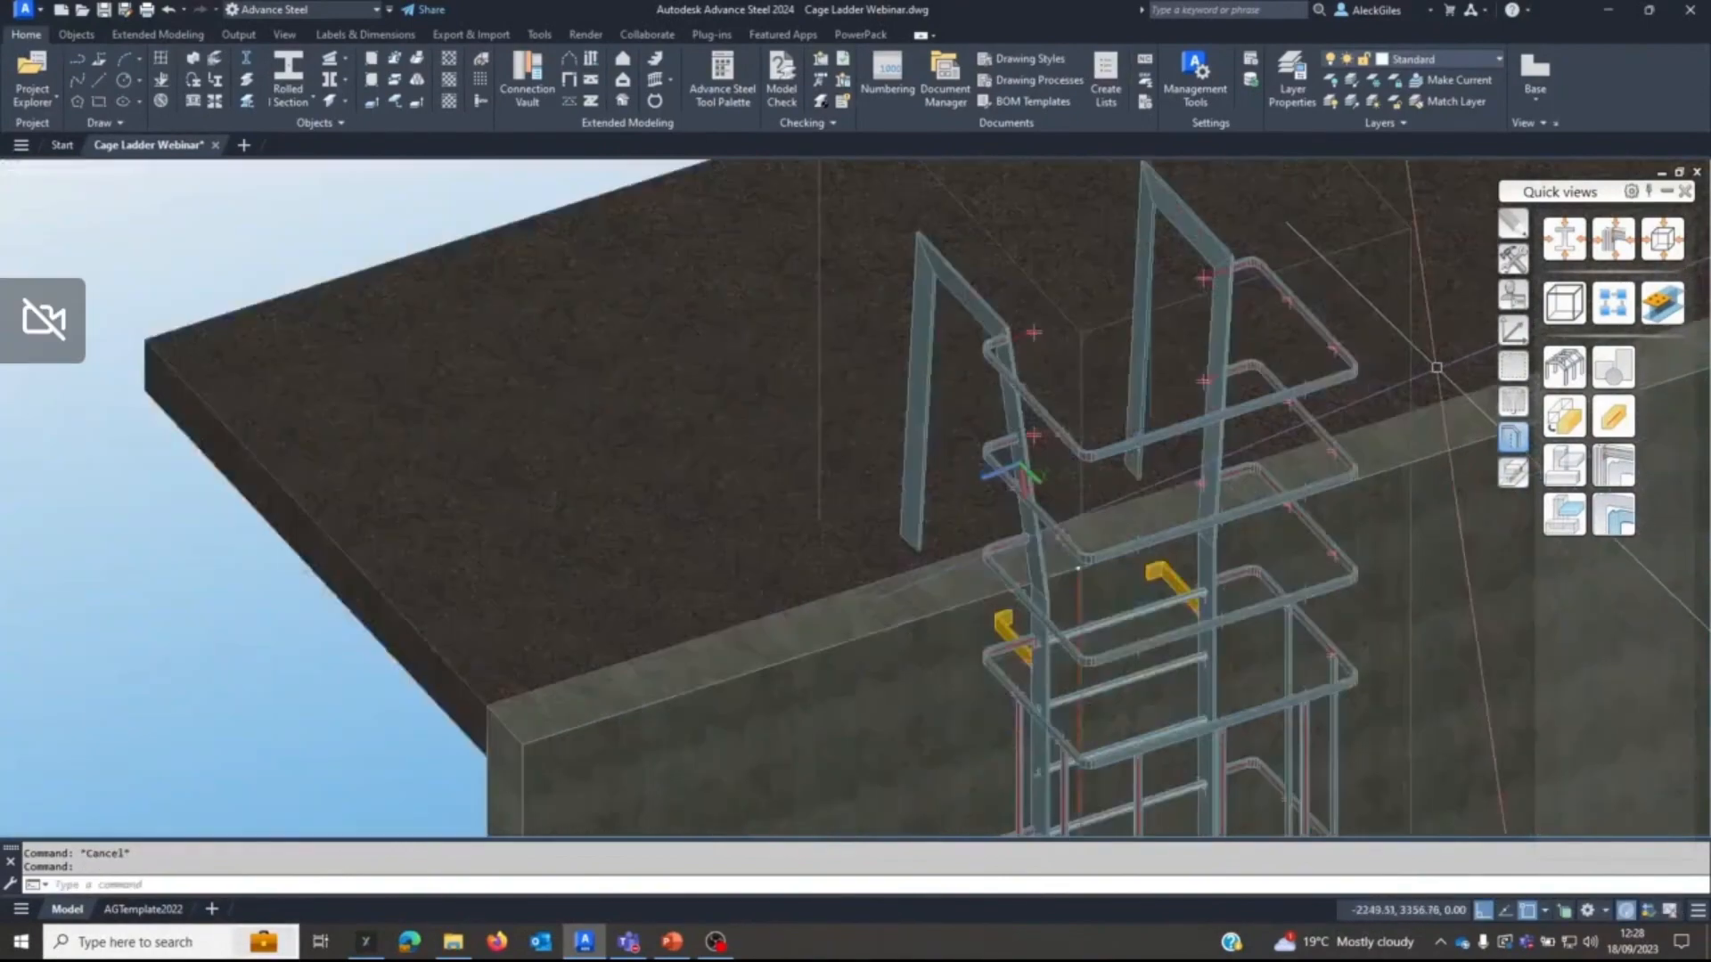
Reset the UCS to World and move its origin to an endpoint at the rear right corner of the top hoop.
middle_click_drag(1390, 379, 1258, 440)
left_click(1513, 331)
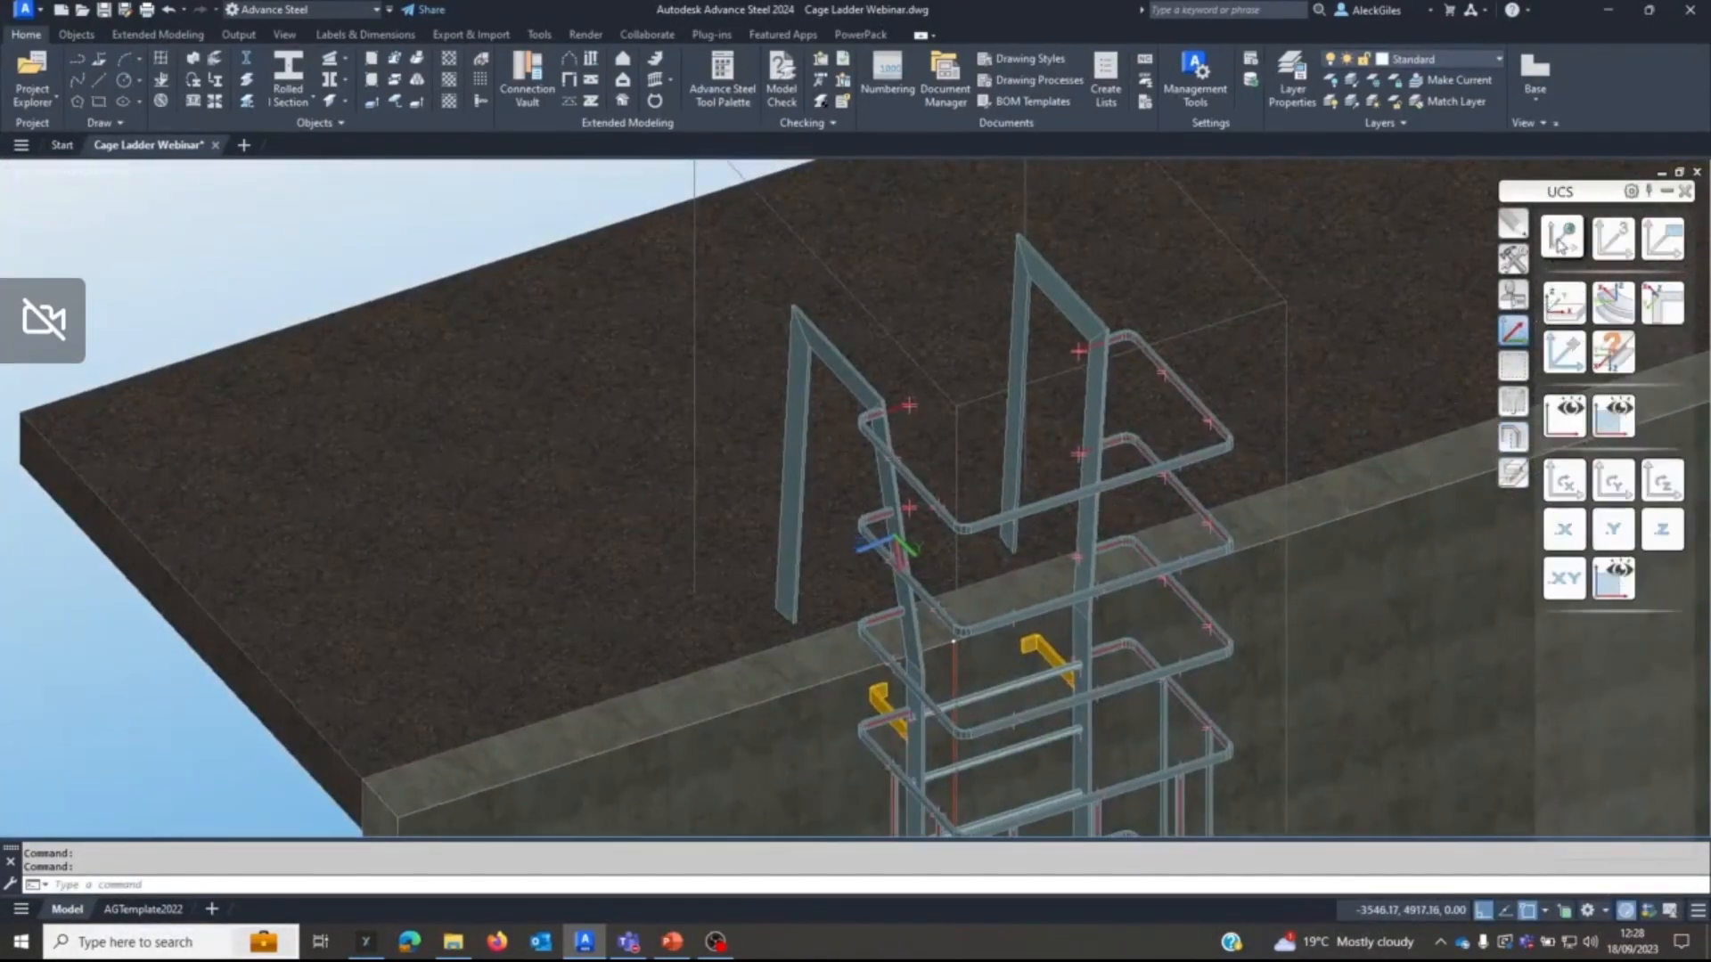
left_click(1561, 241)
left_click(1572, 356)
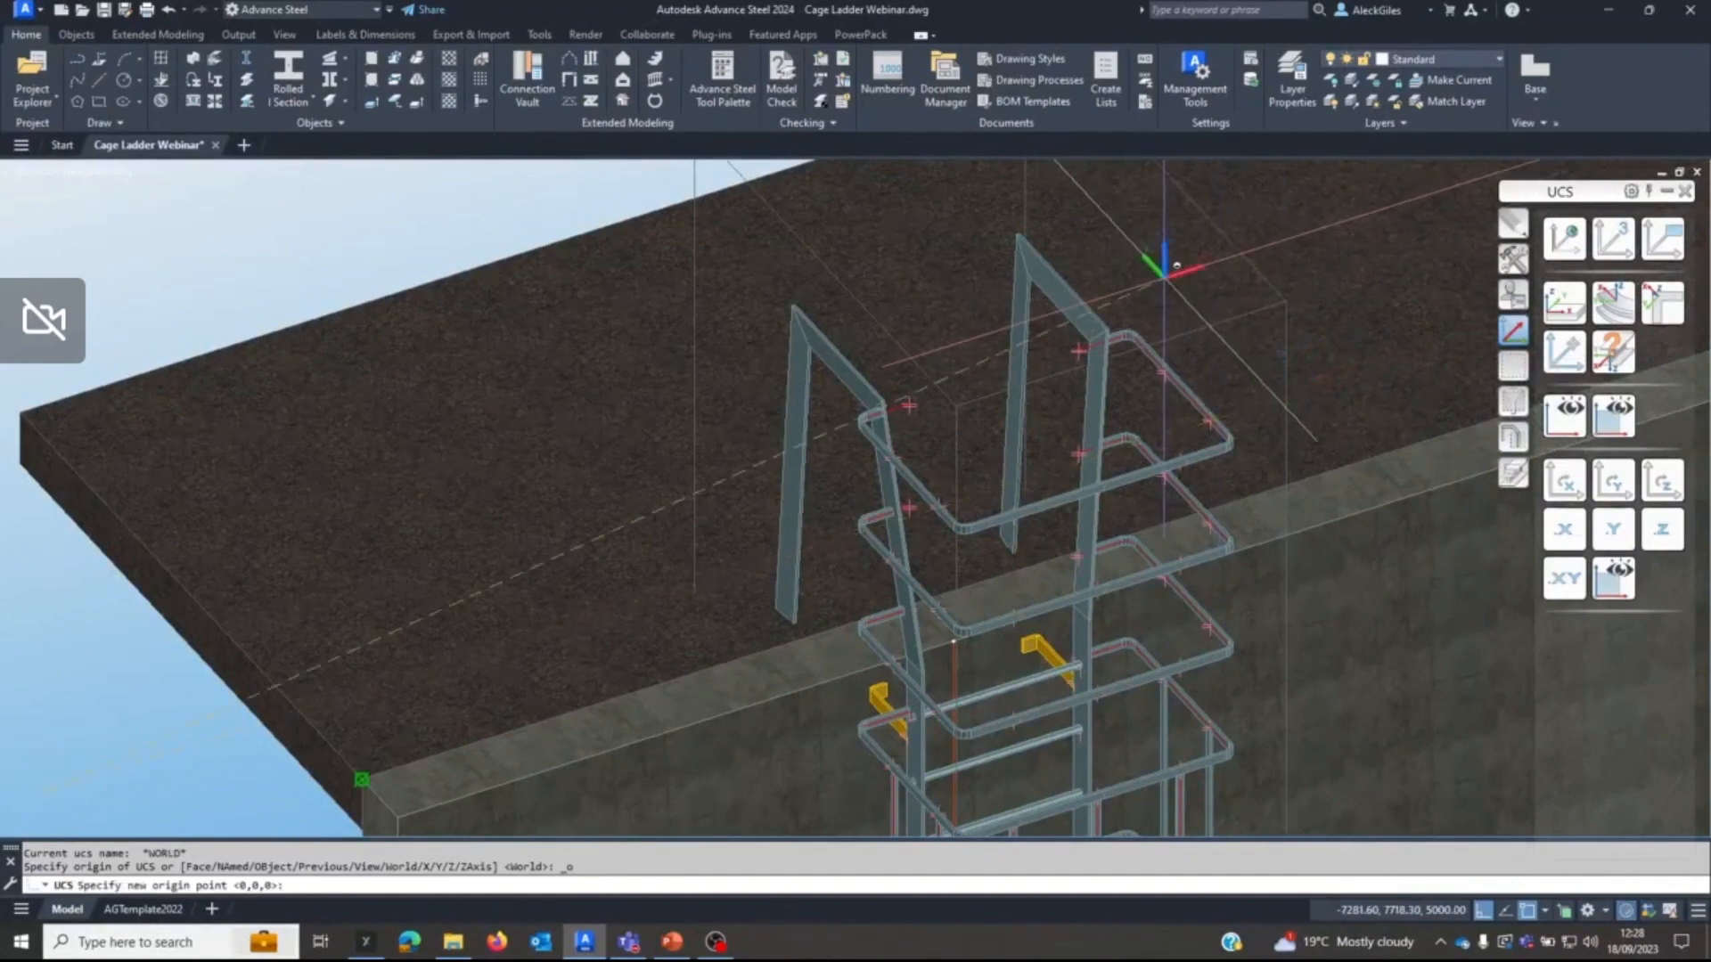
right_click(1157, 278, "shift")
left_click(1214, 390)
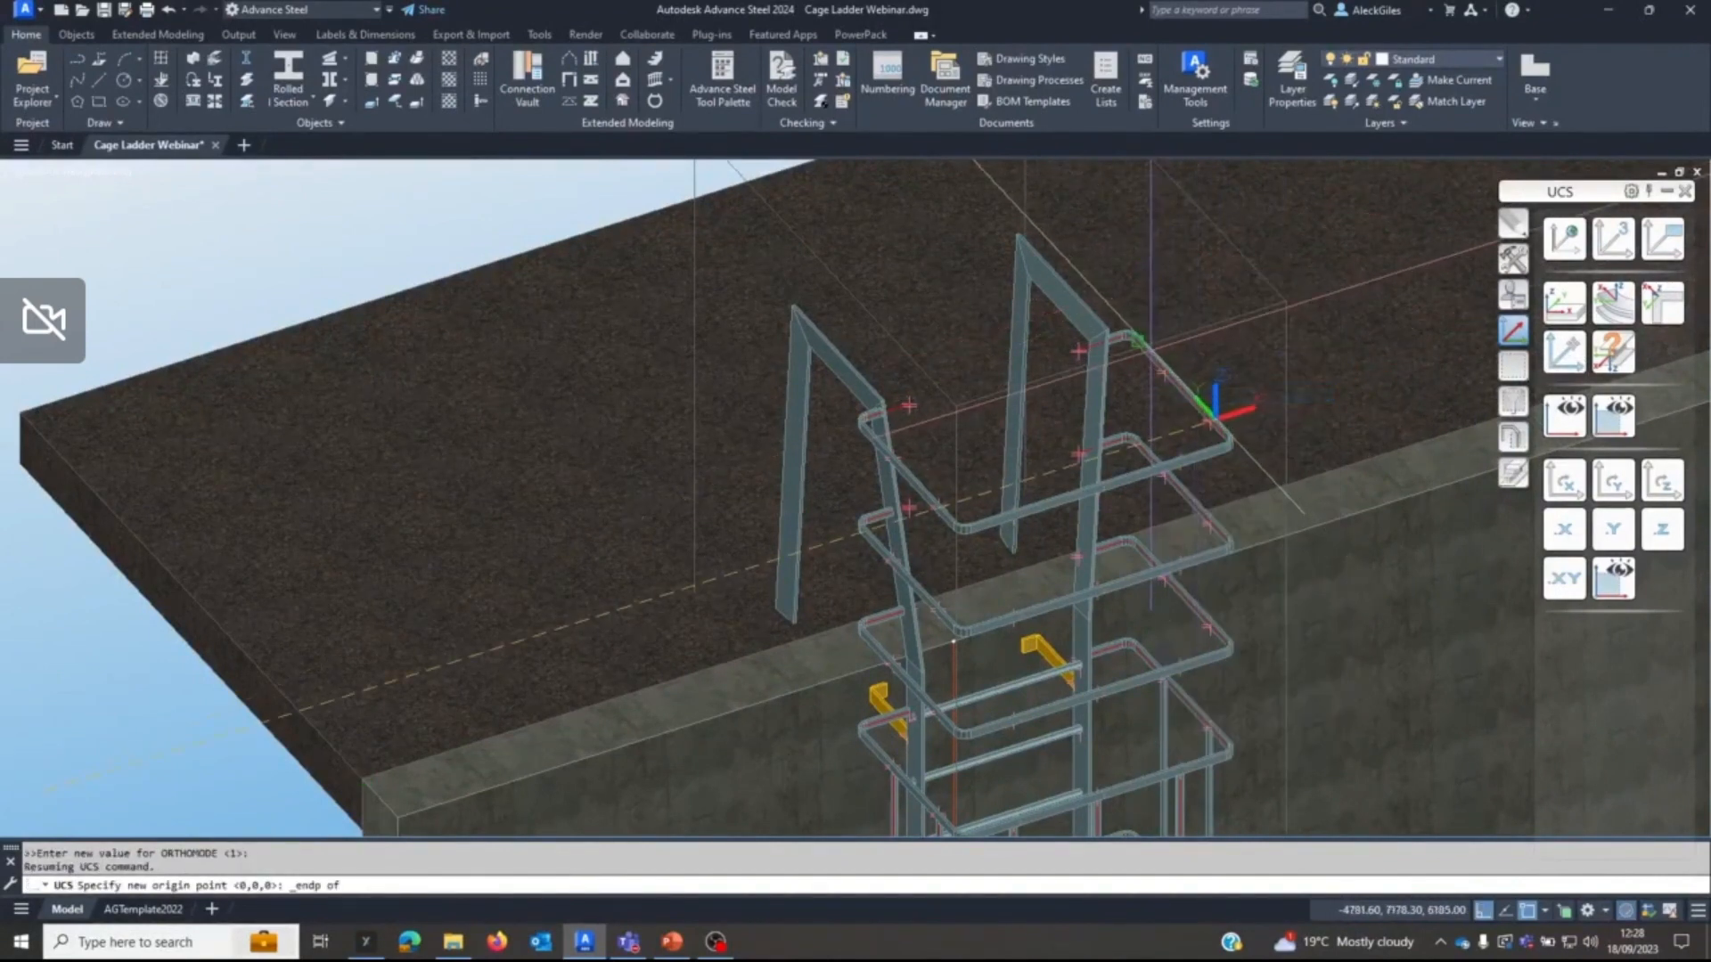
left_click(1134, 337)
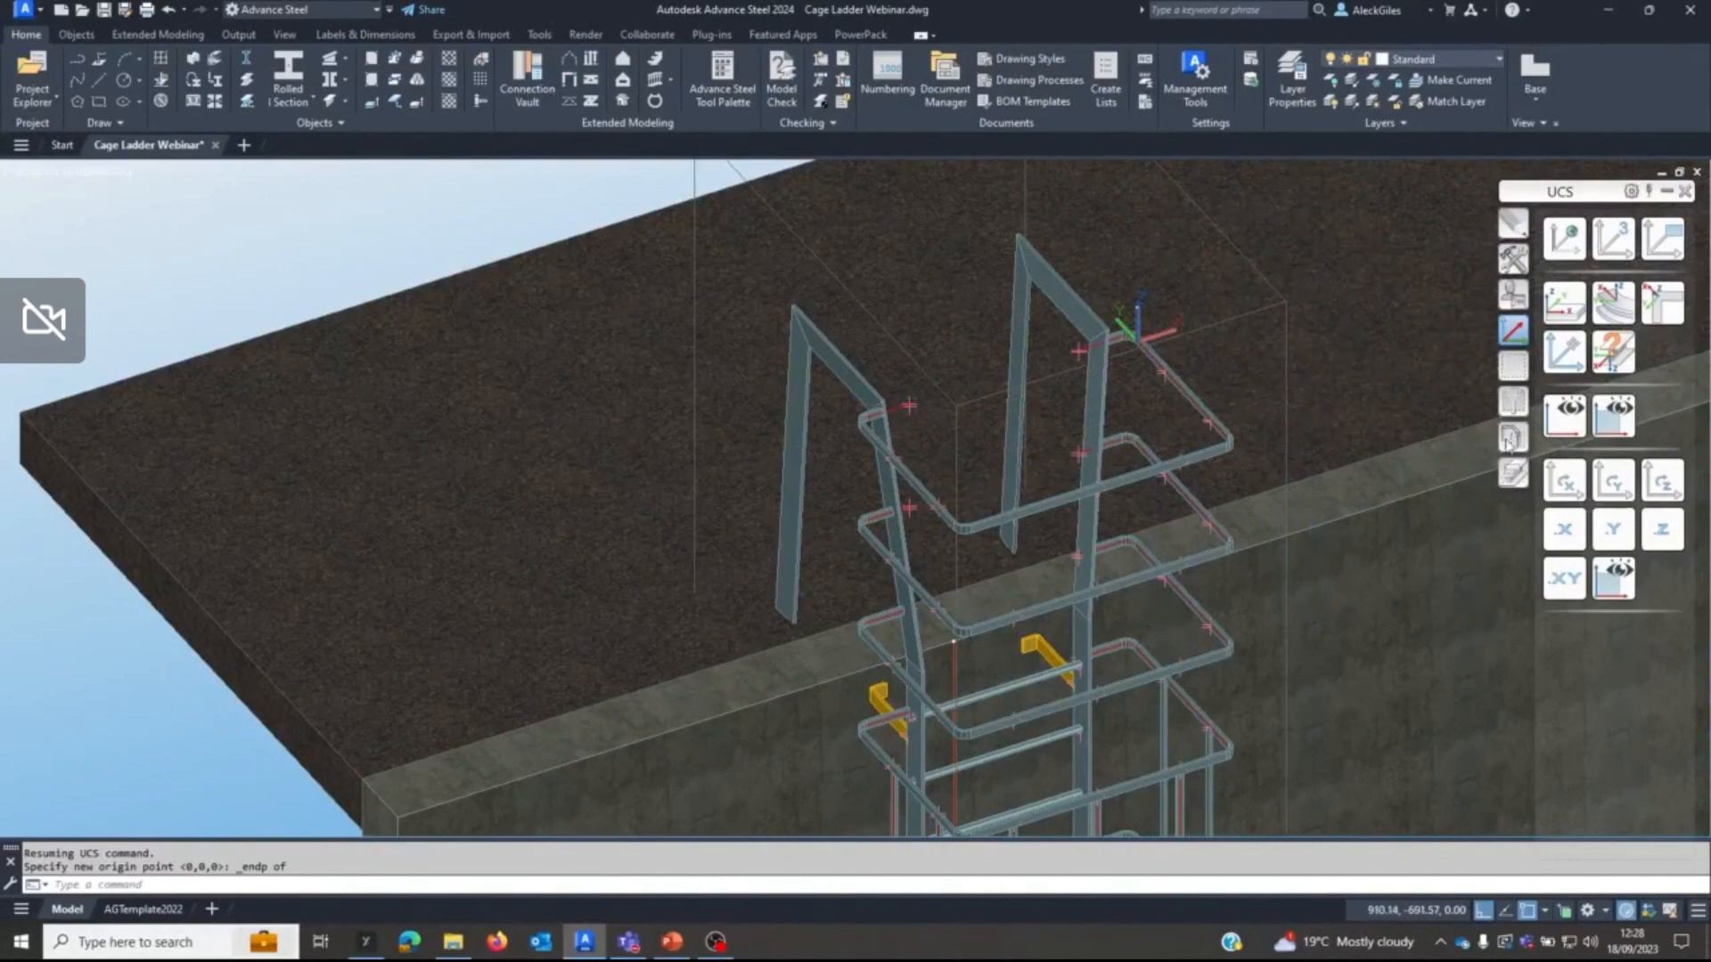
Try to extend the rearmost right vertical cage band to the UCS plane at the top hoop, and undo it.
left_click(1512, 472)
left_click(1565, 239)
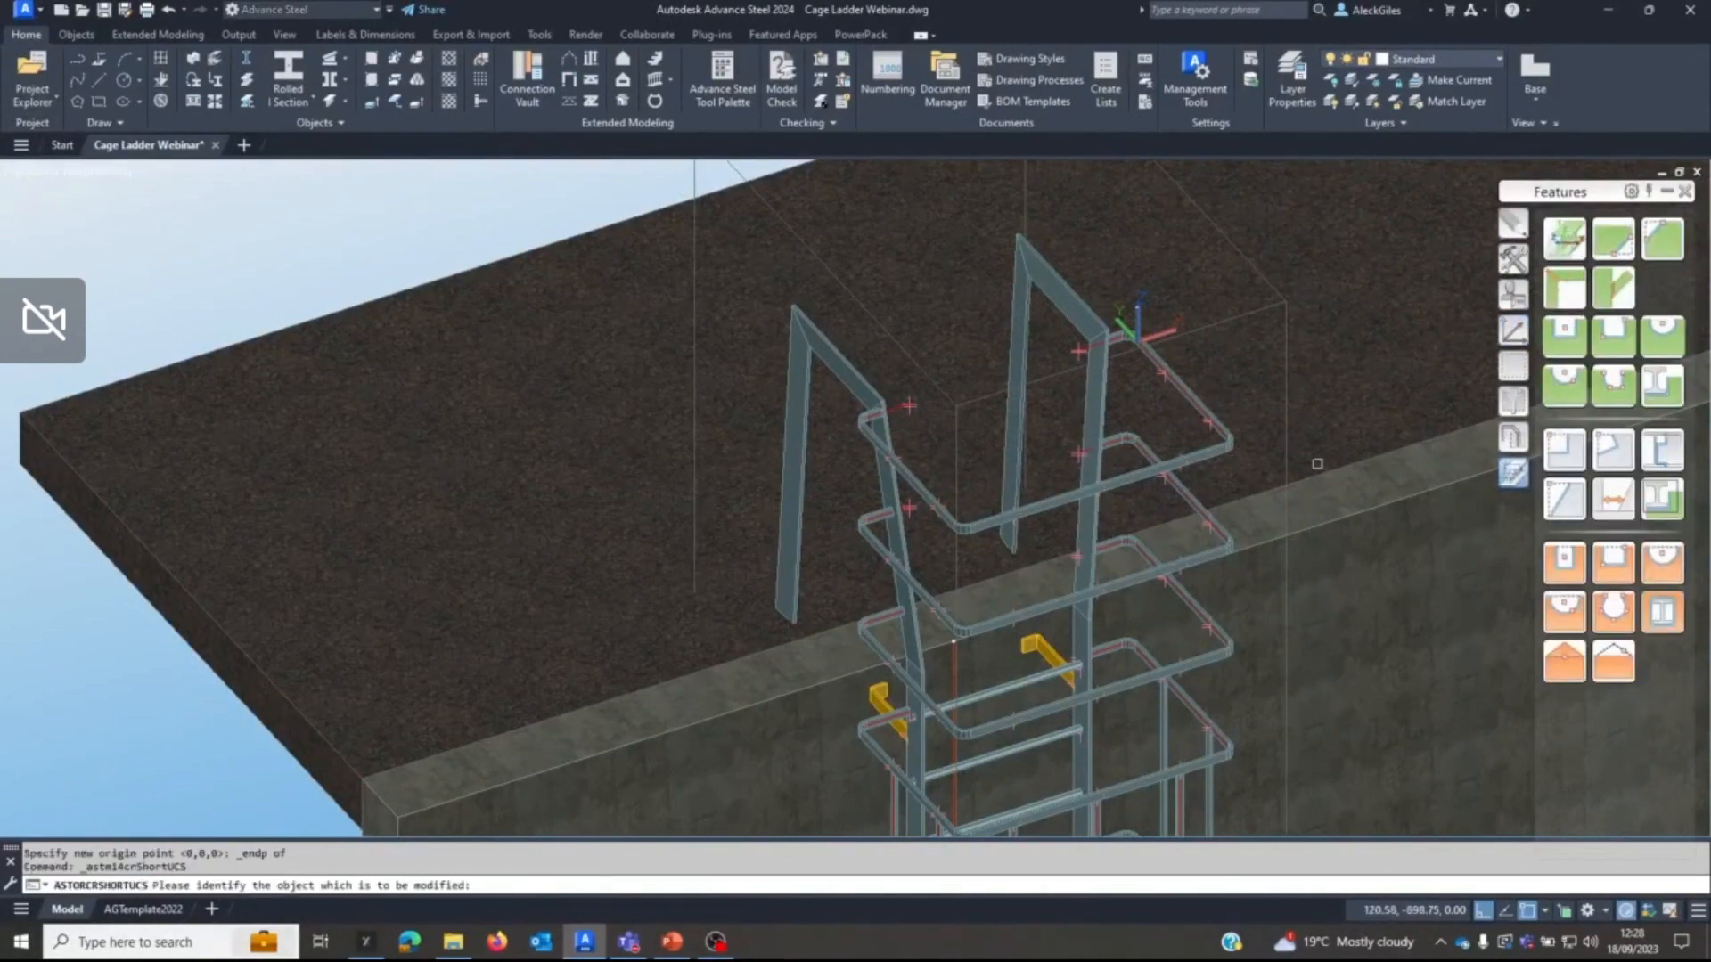
left_click(1166, 706)
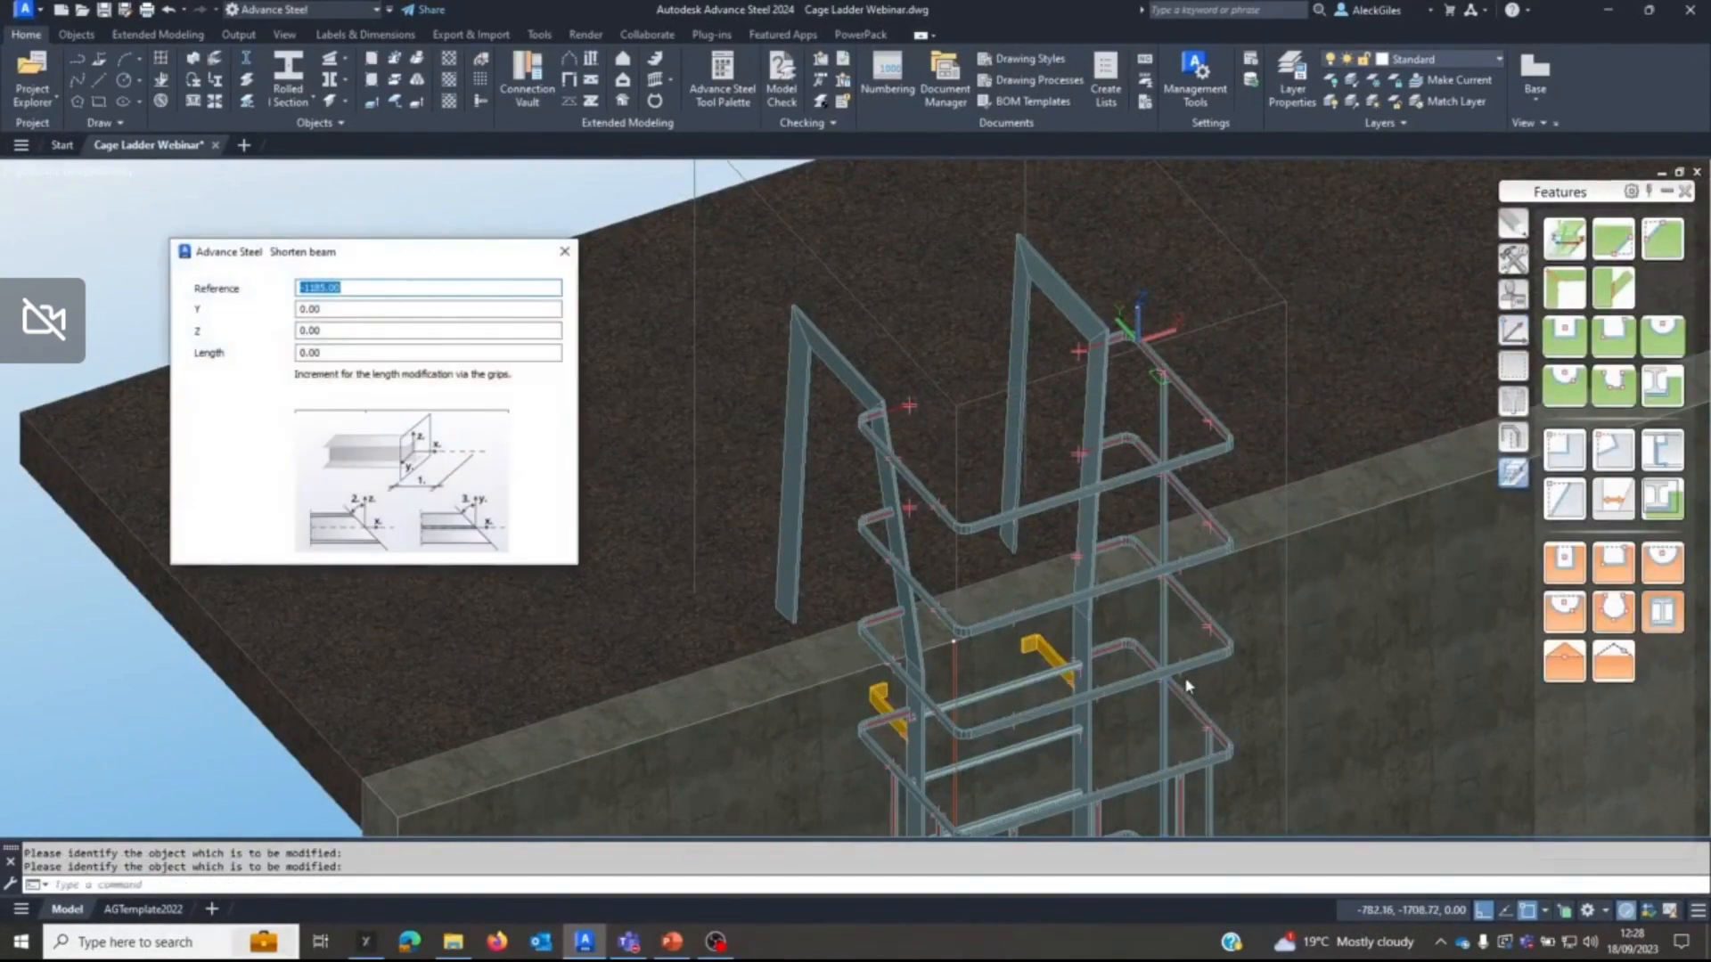
key("Escape")
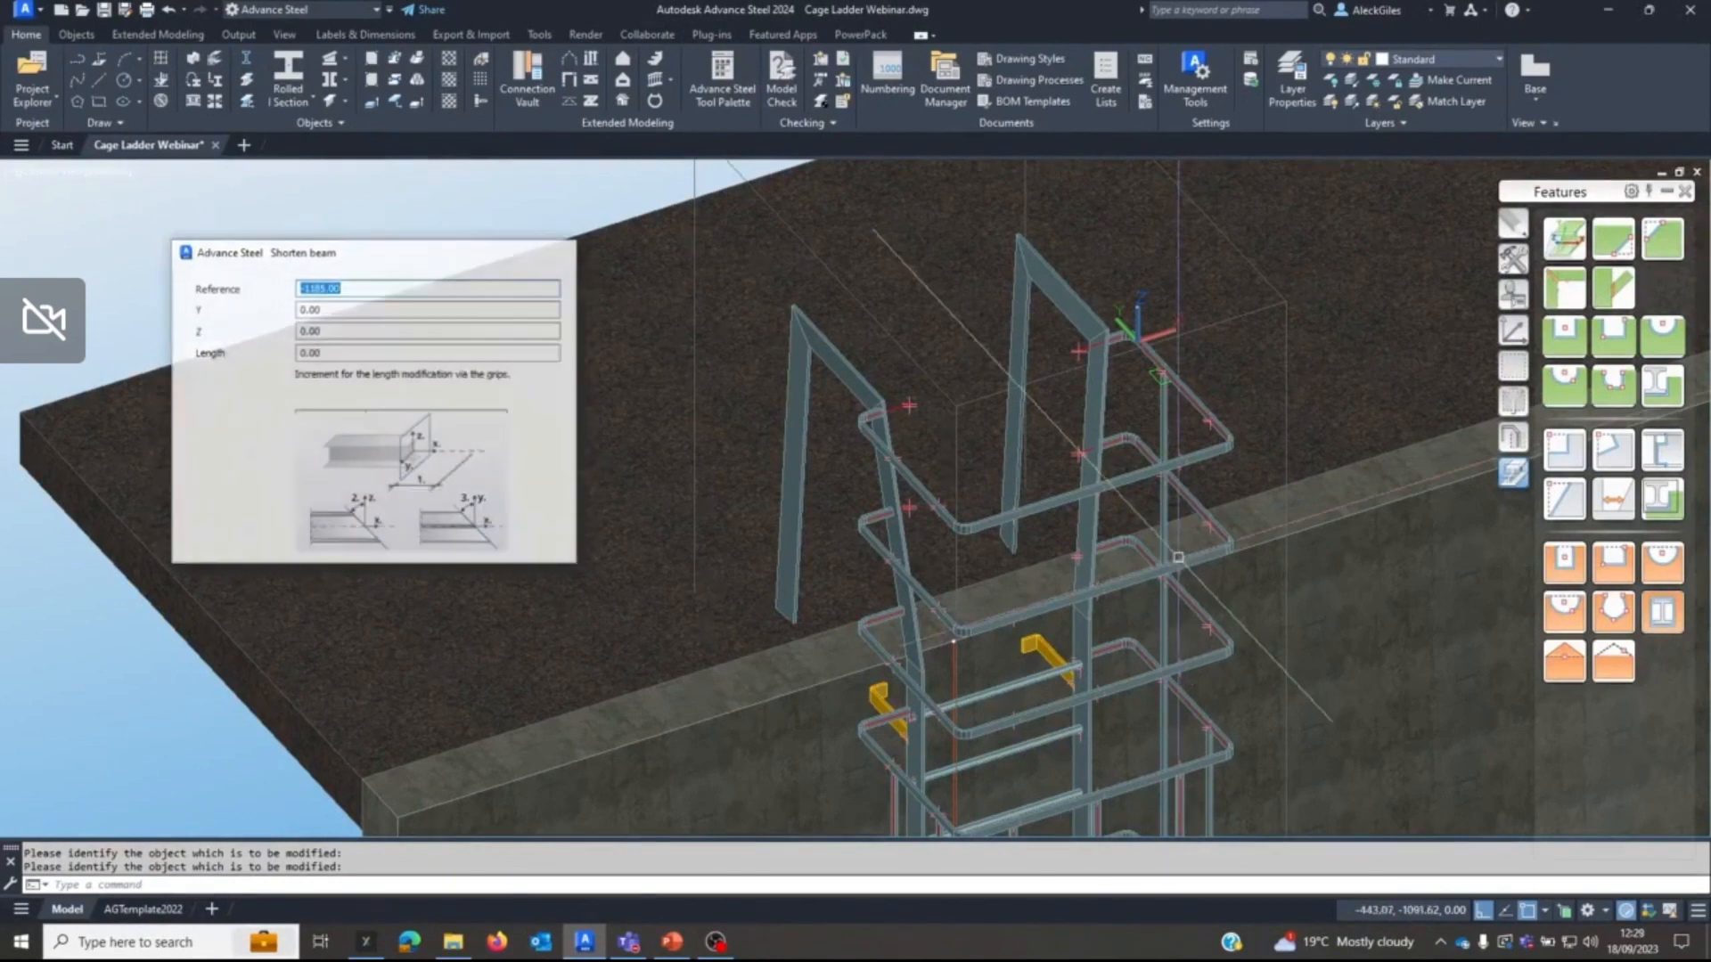
key("ctrl+z")
key("ctrl+z")
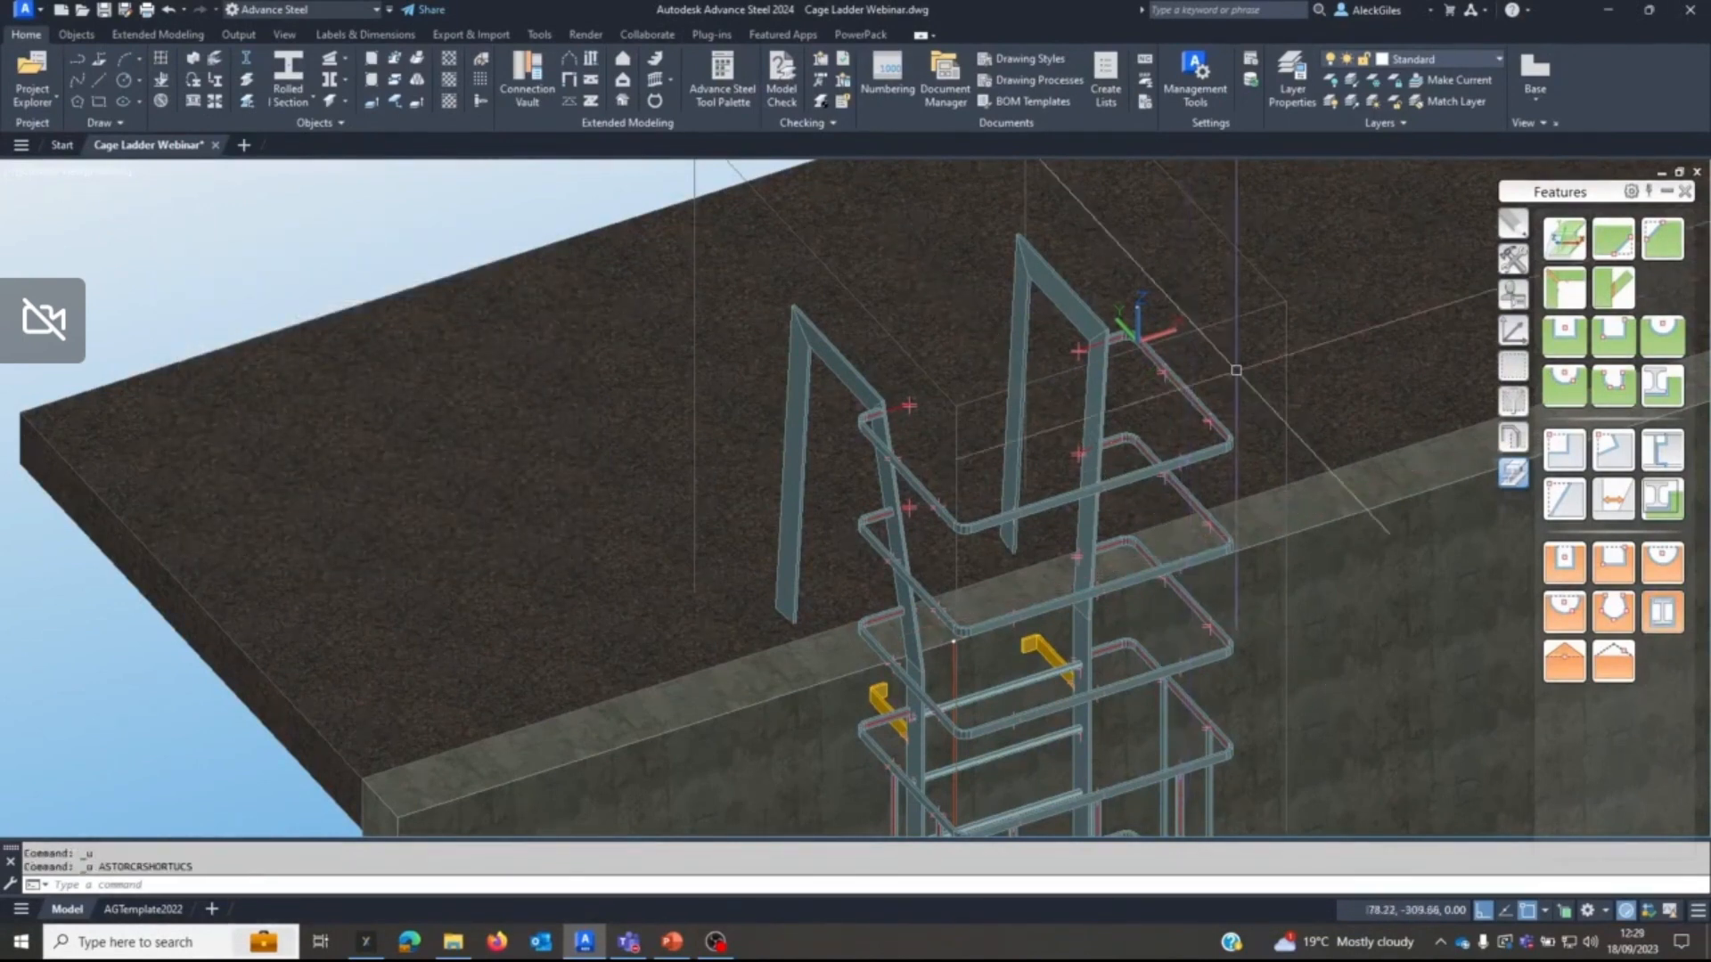
Move the UCS origin up to the endpoint on the upper edge of the top hoop's rear right corner.
left_click(1516, 331)
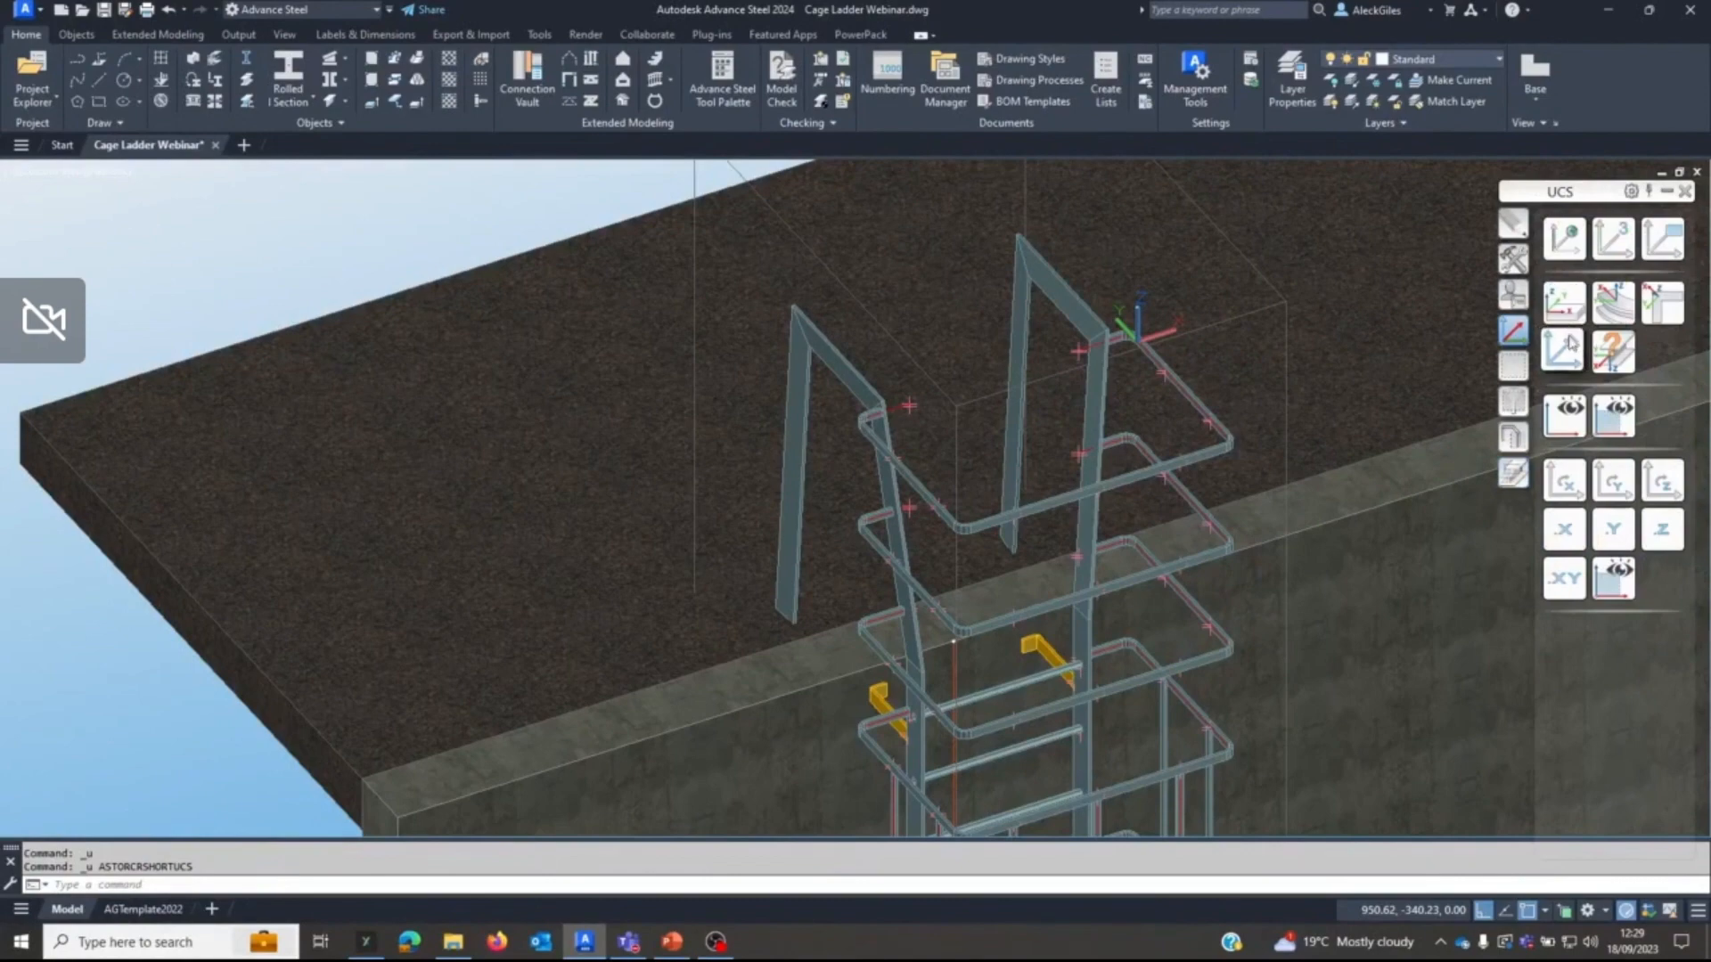
left_click(1564, 353)
scroll(1135, 316, "up", 4)
scroll(1135, 317, "up", 1)
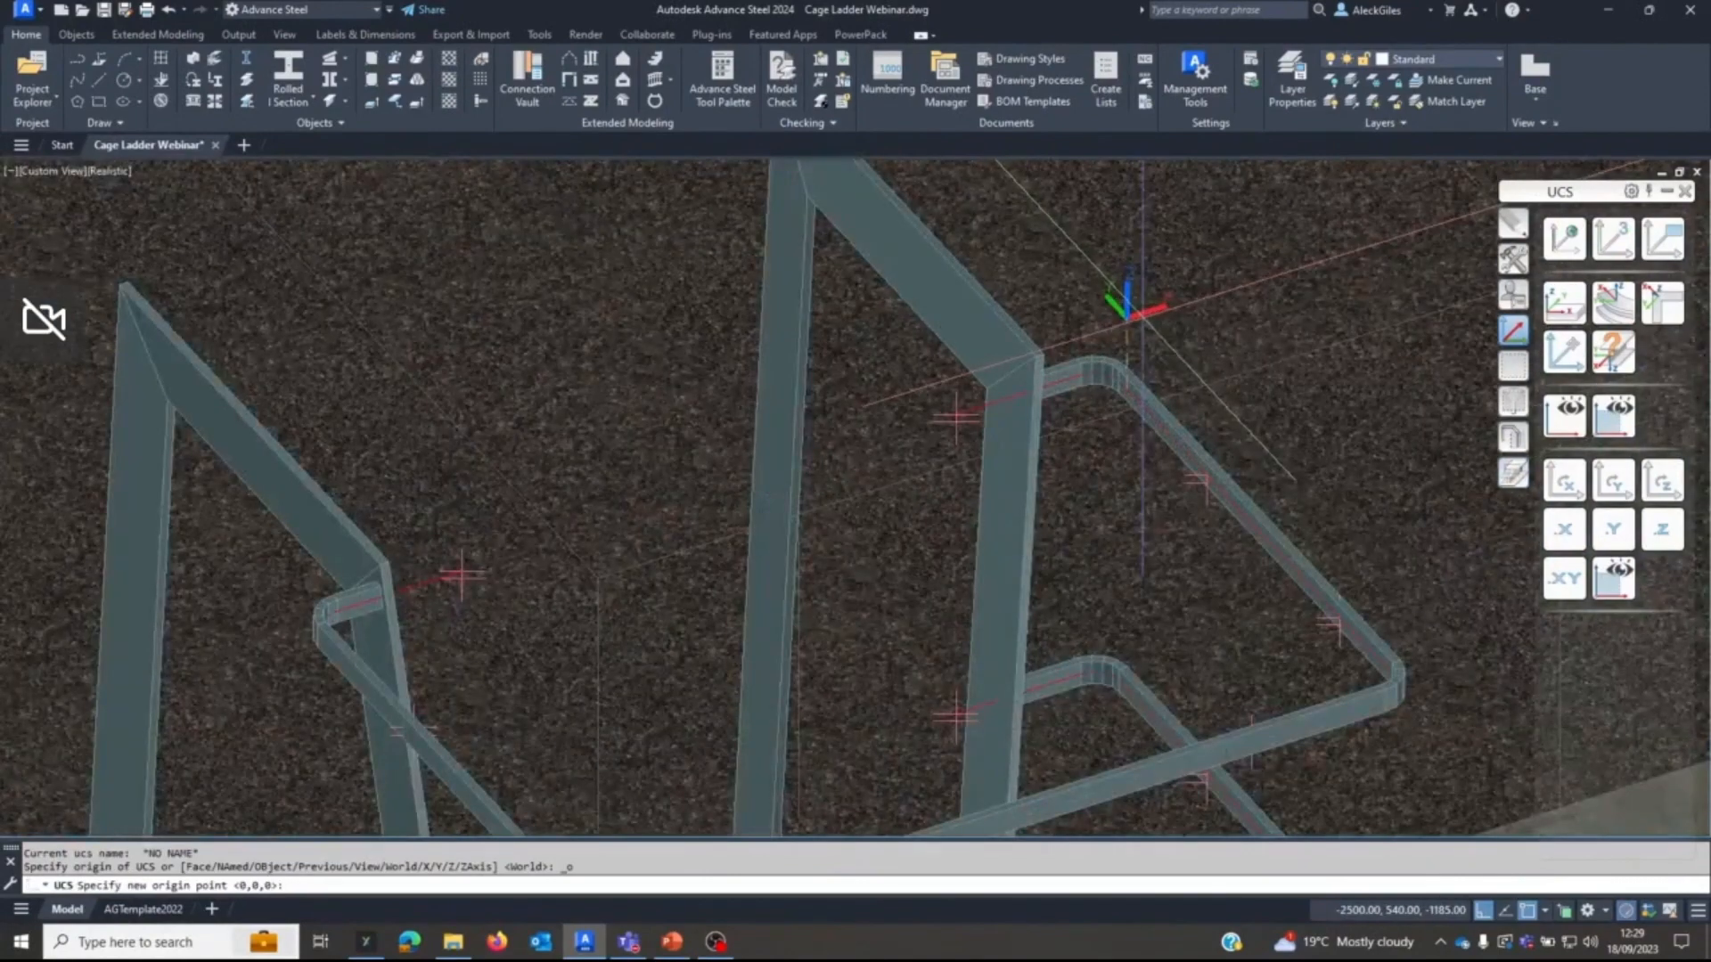
right_click(1143, 319, "shift")
left_click(1191, 436)
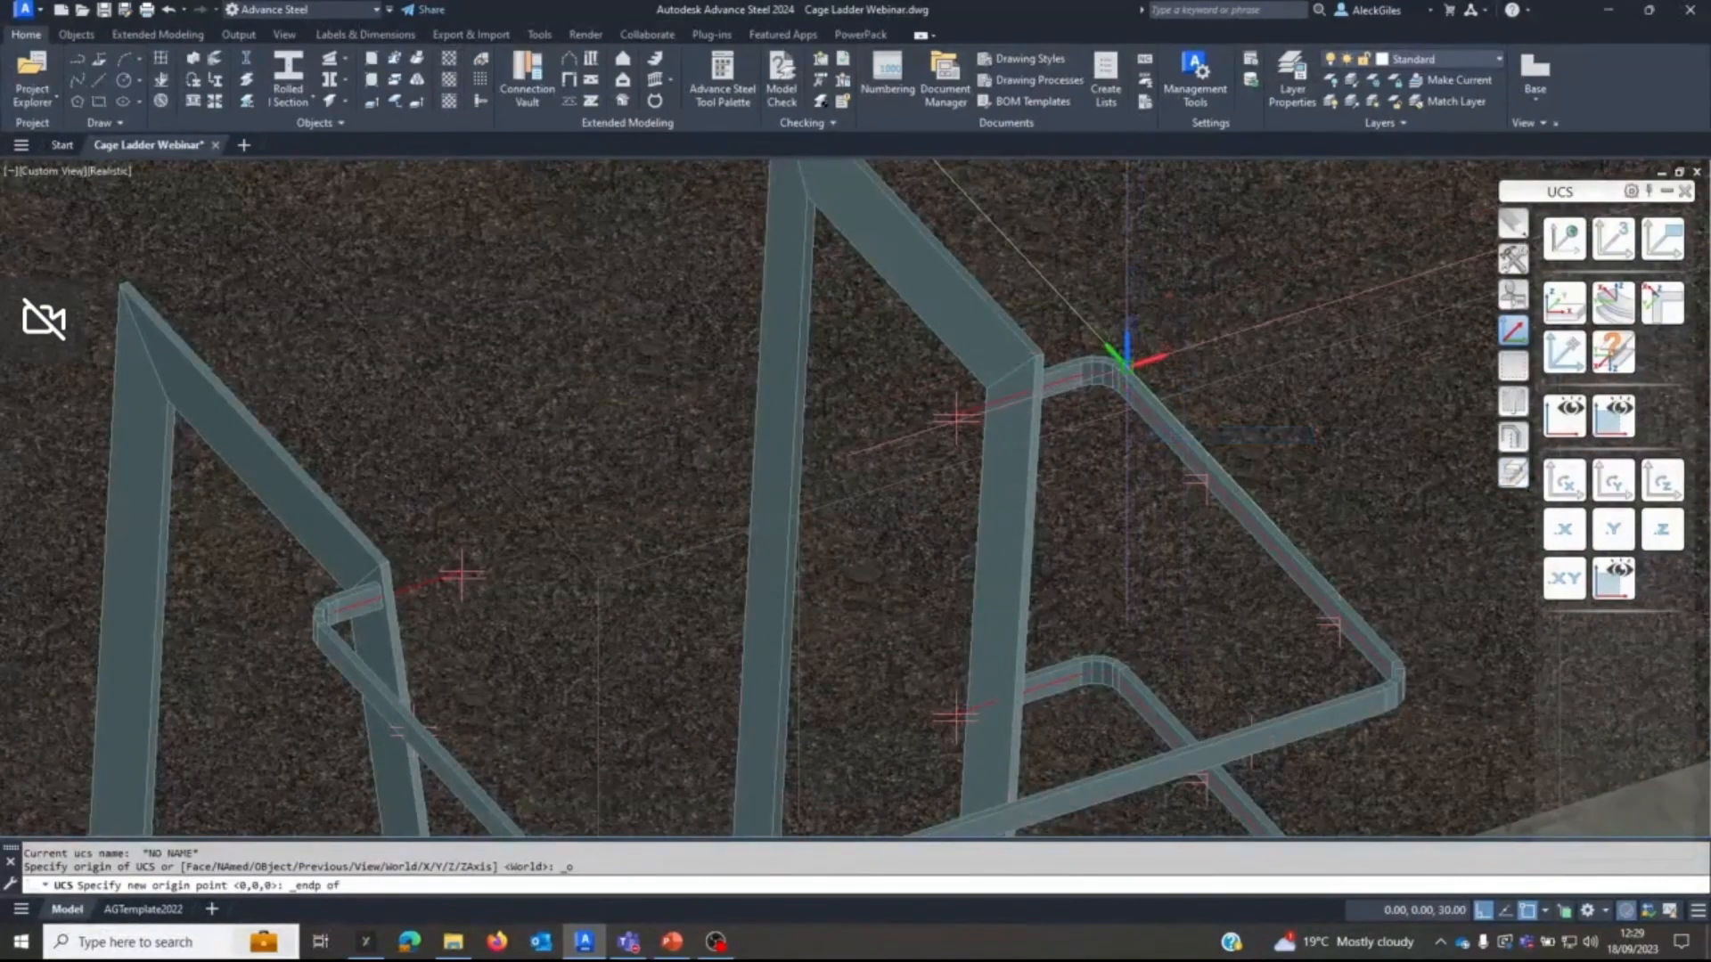
left_click(1121, 356)
scroll(1147, 373, "down", 3)
scroll(1162, 375, "down", 2)
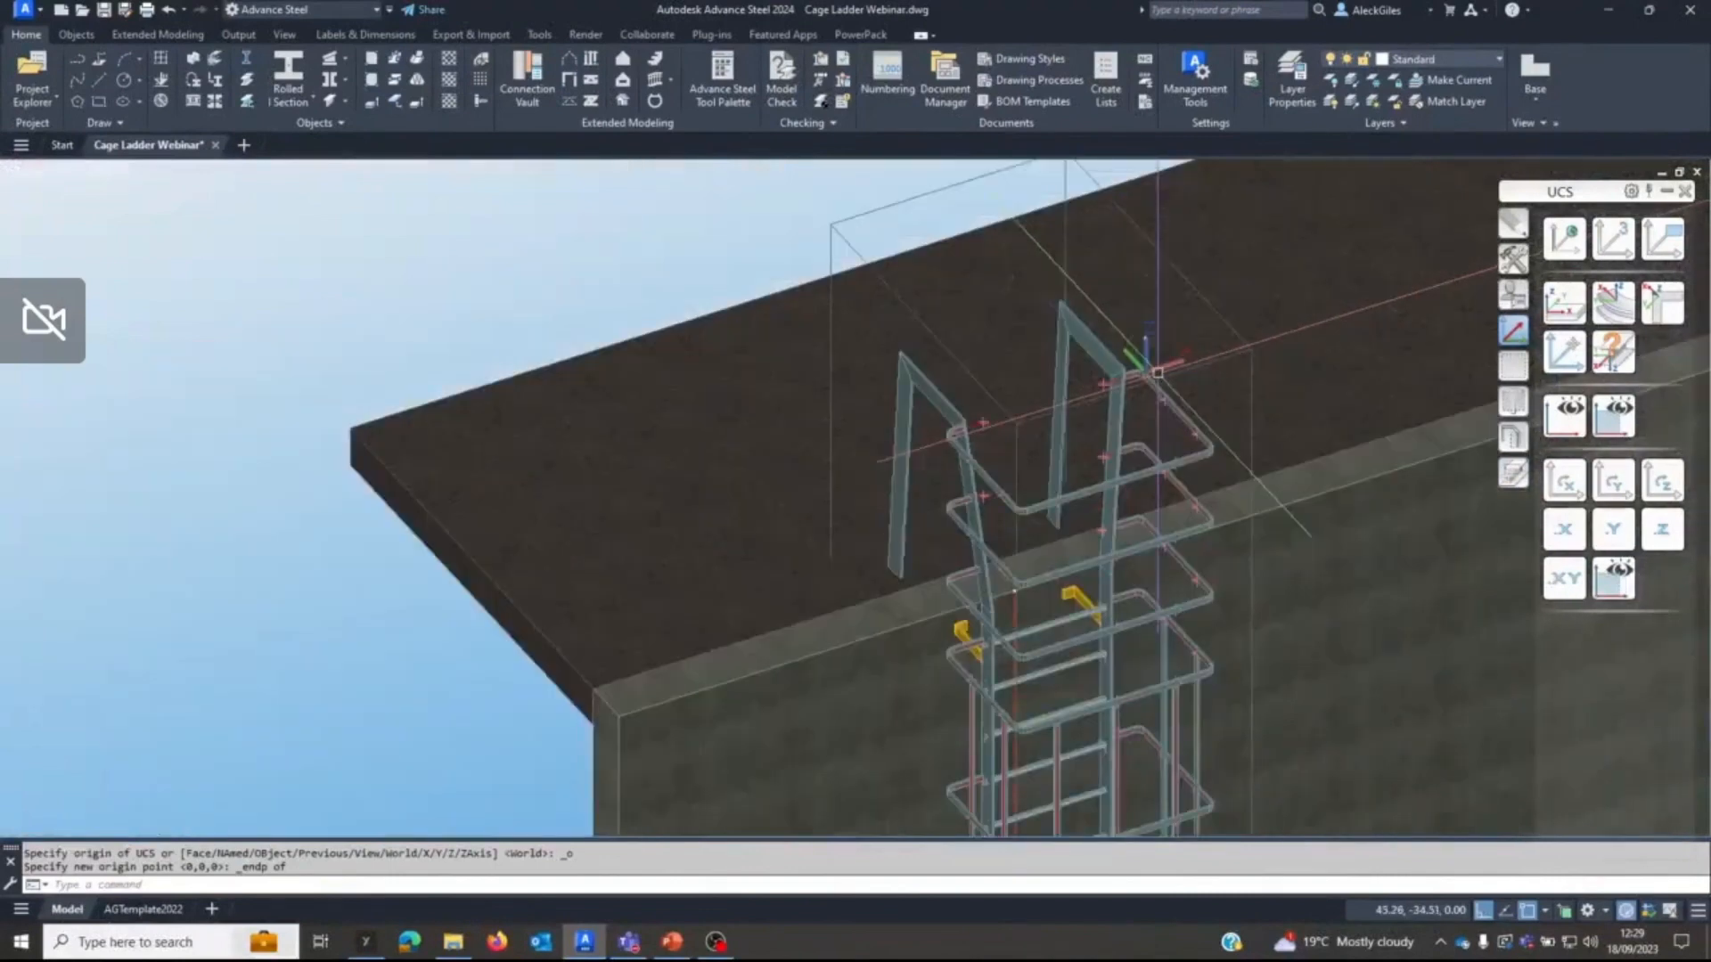
Extend the three vertical cage bands on the right side up to the UCS plane at the top hoop's upper edge.
middle_click_drag(1162, 375, 1103, 340)
left_click(1513, 472)
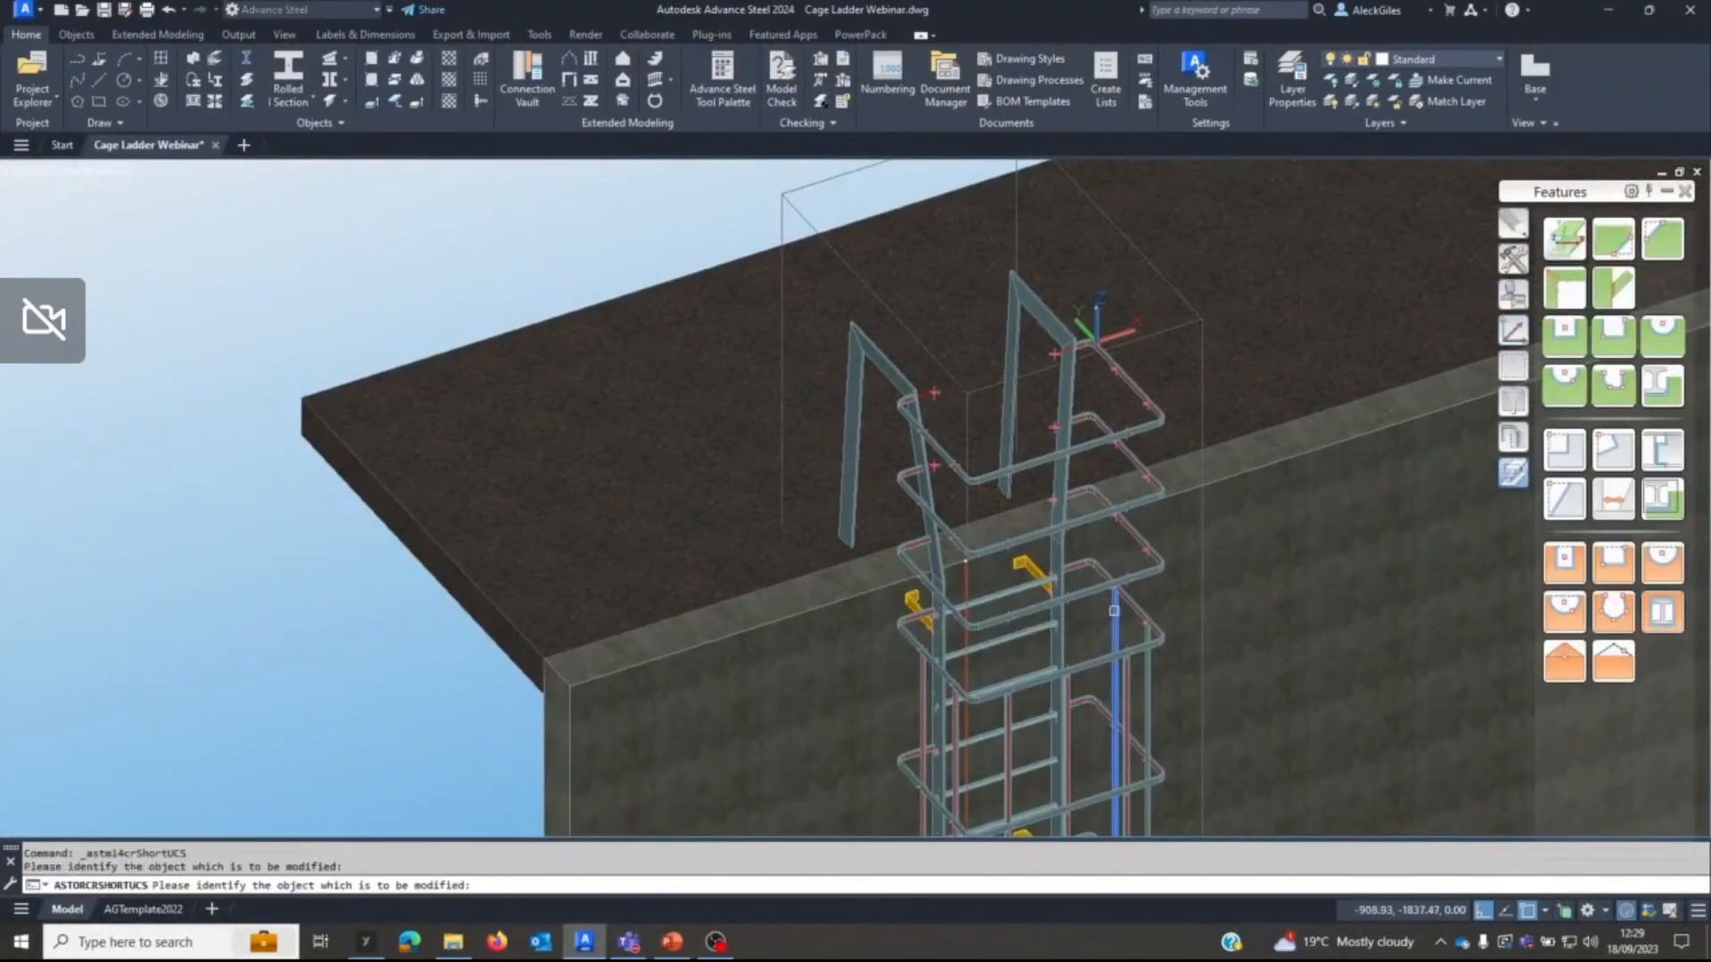
left_click(1123, 580)
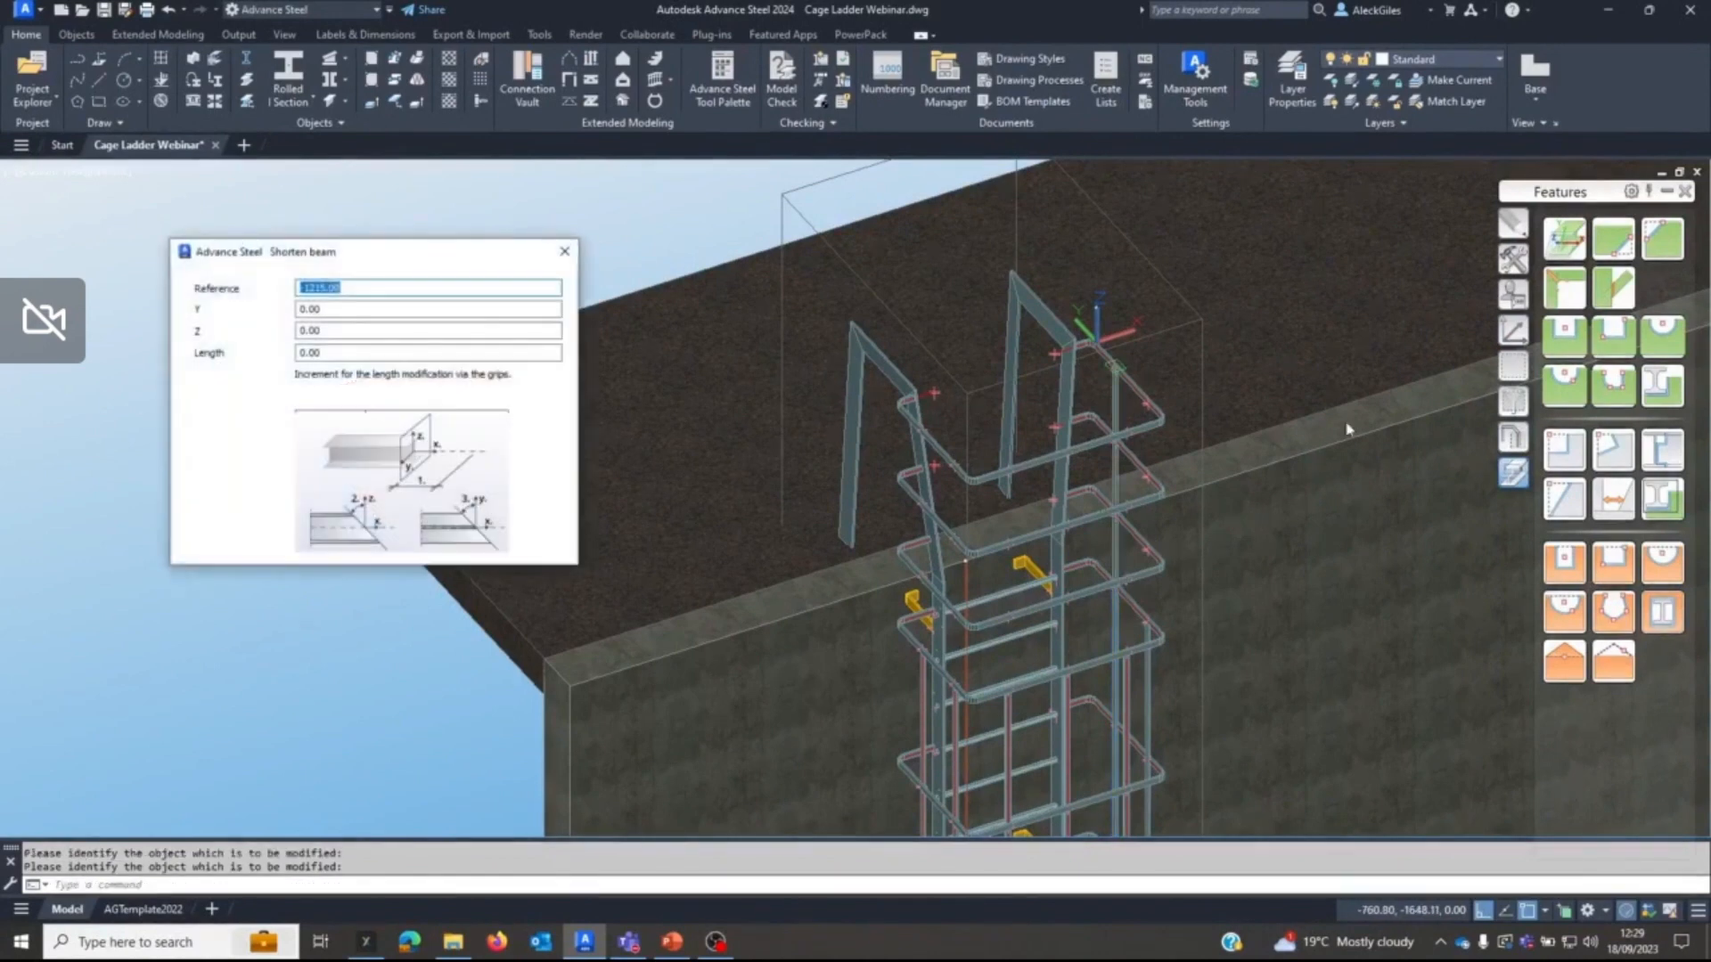
left_click(1553, 240)
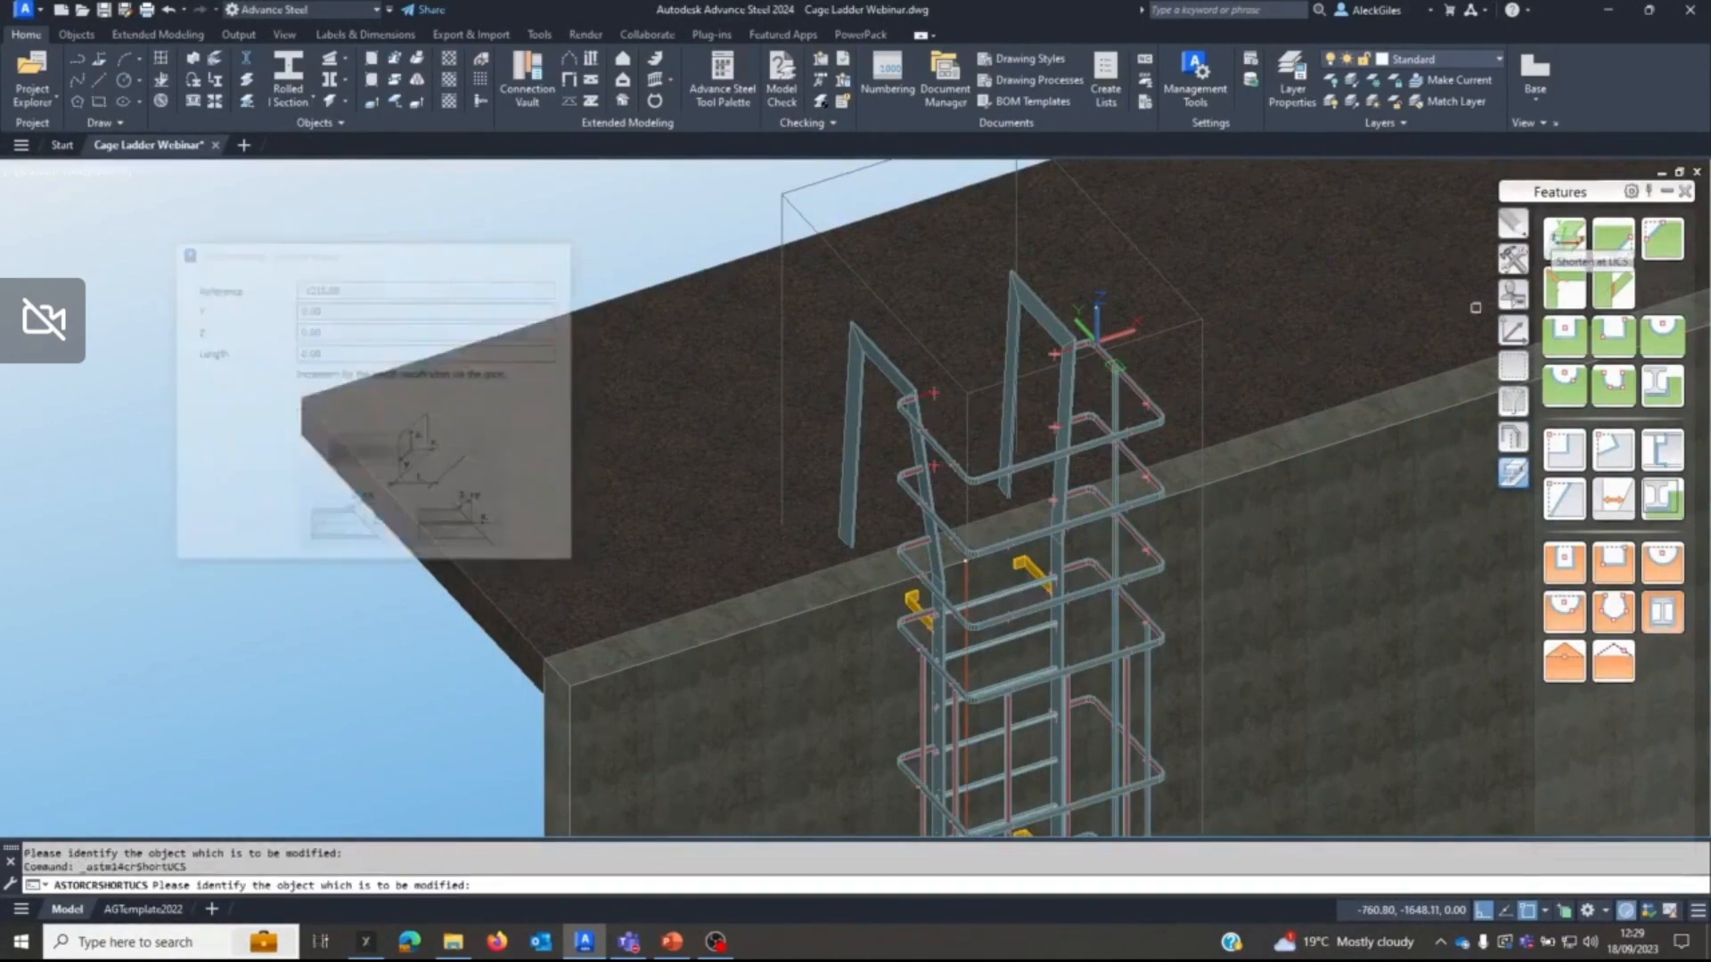
left_click(1143, 682)
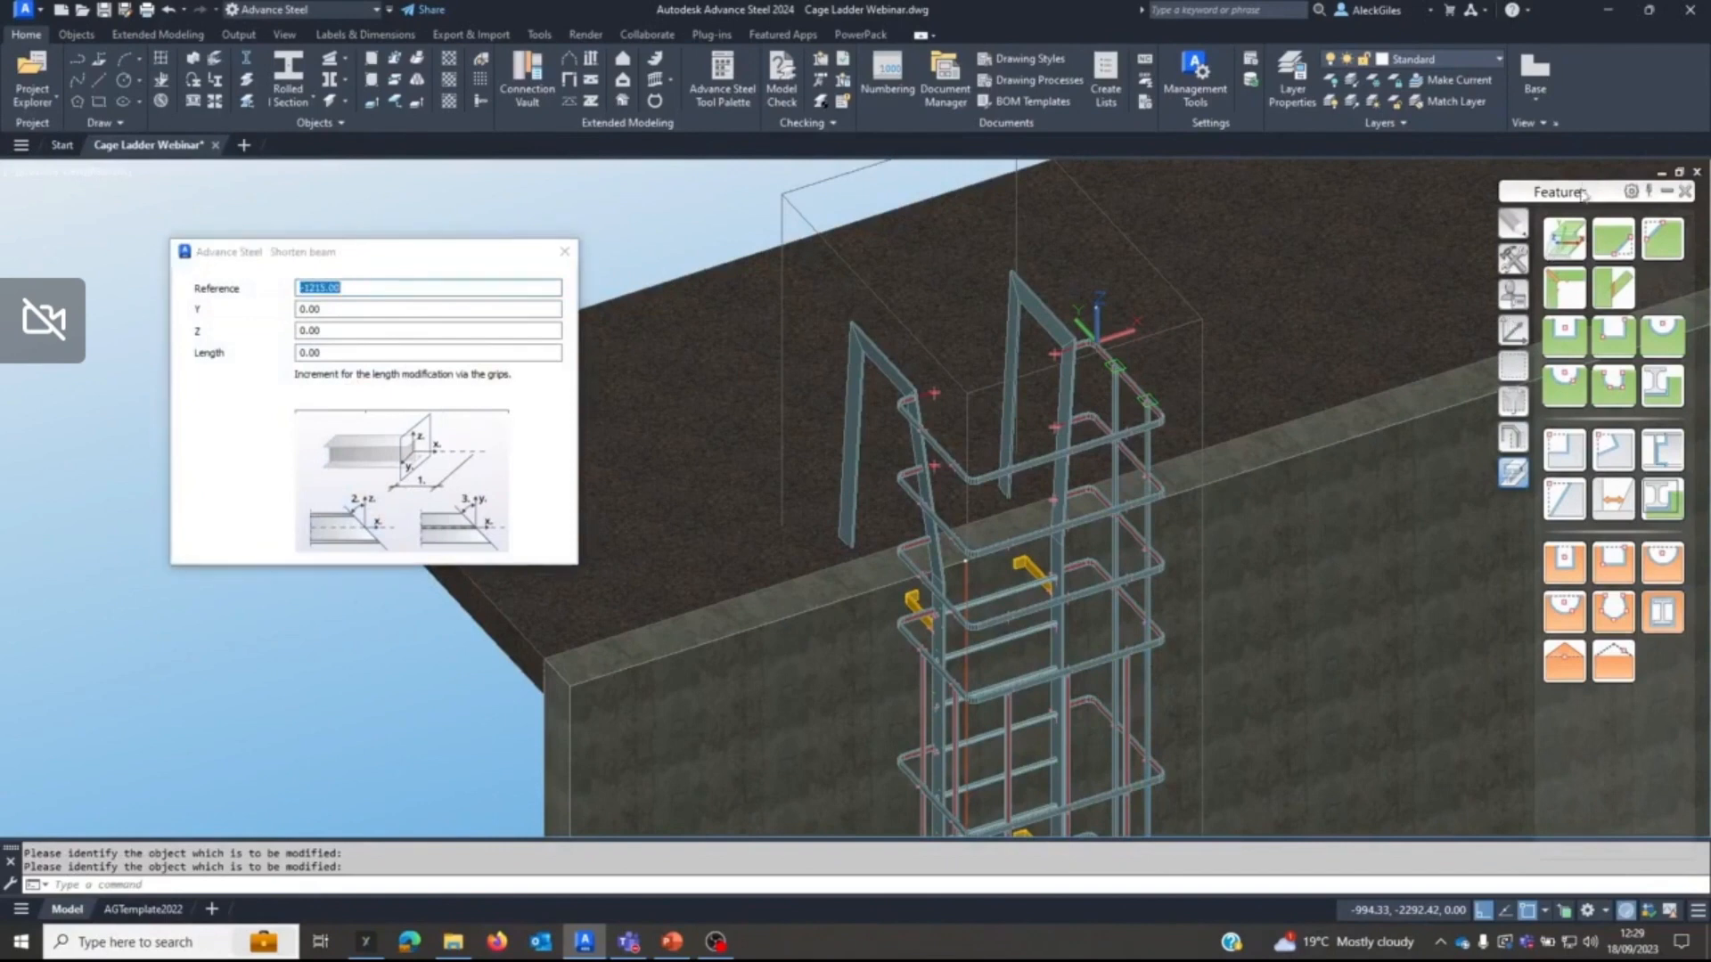
left_click(1566, 238)
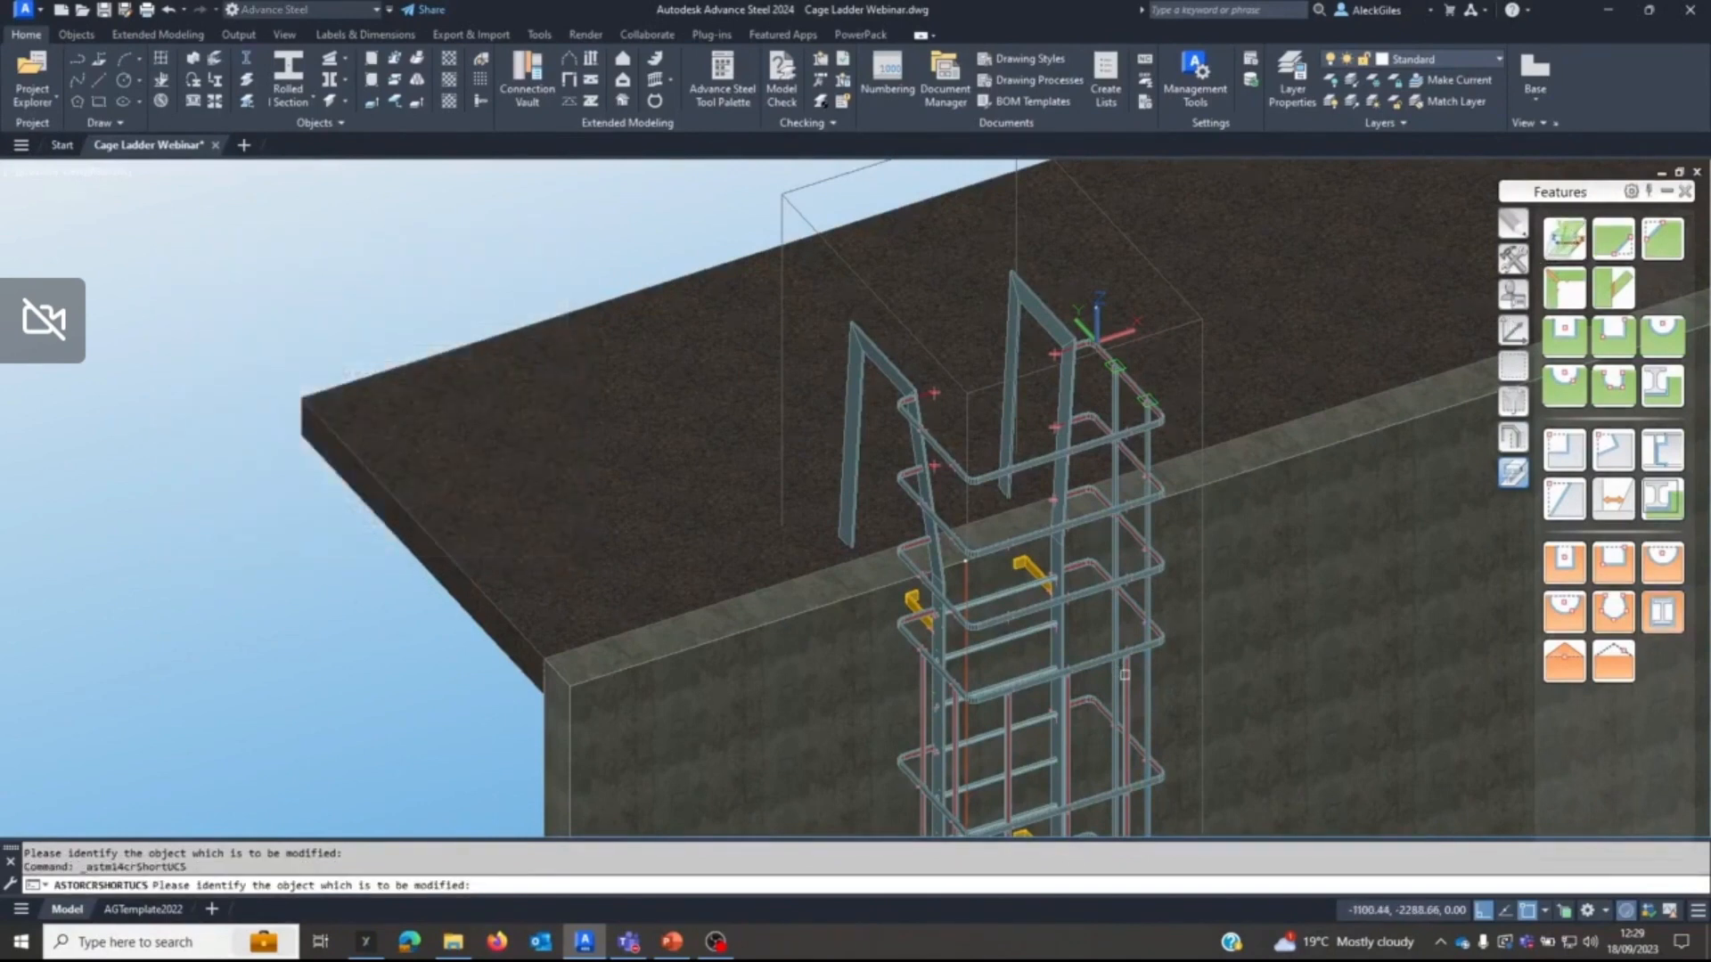
left_click(1124, 674)
Extend the remaining four vertical bands along the cage's front and left side up to the same UCS plane.
left_click(1564, 239)
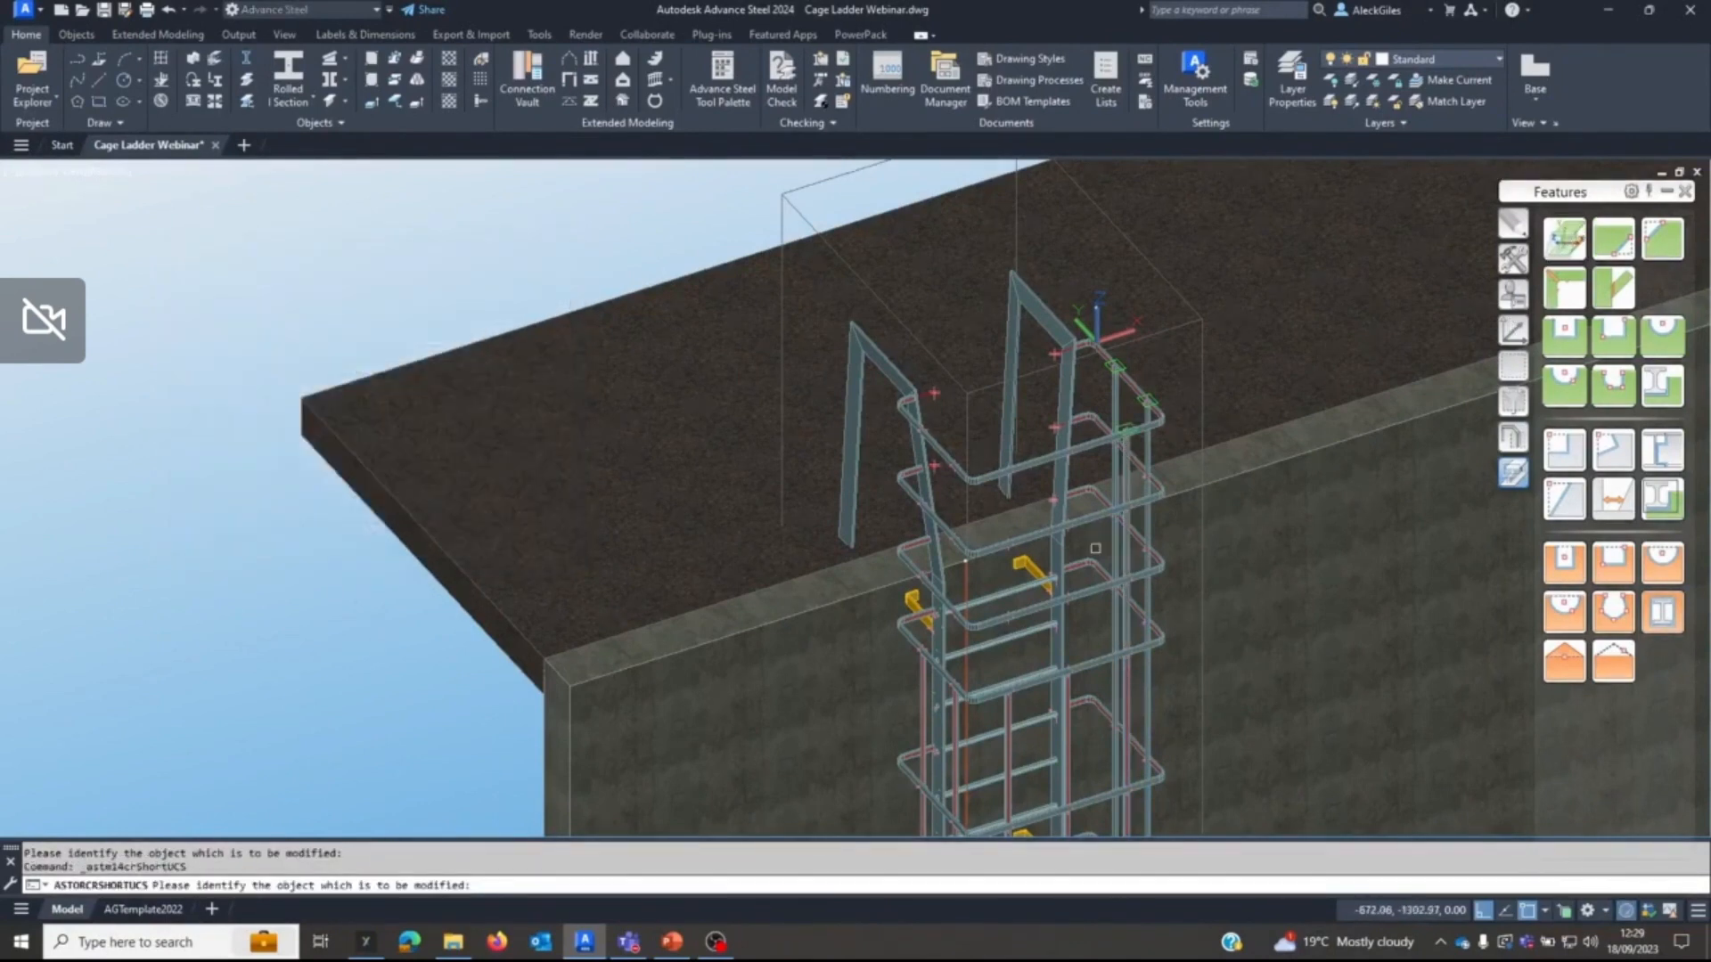
left_click(1063, 700)
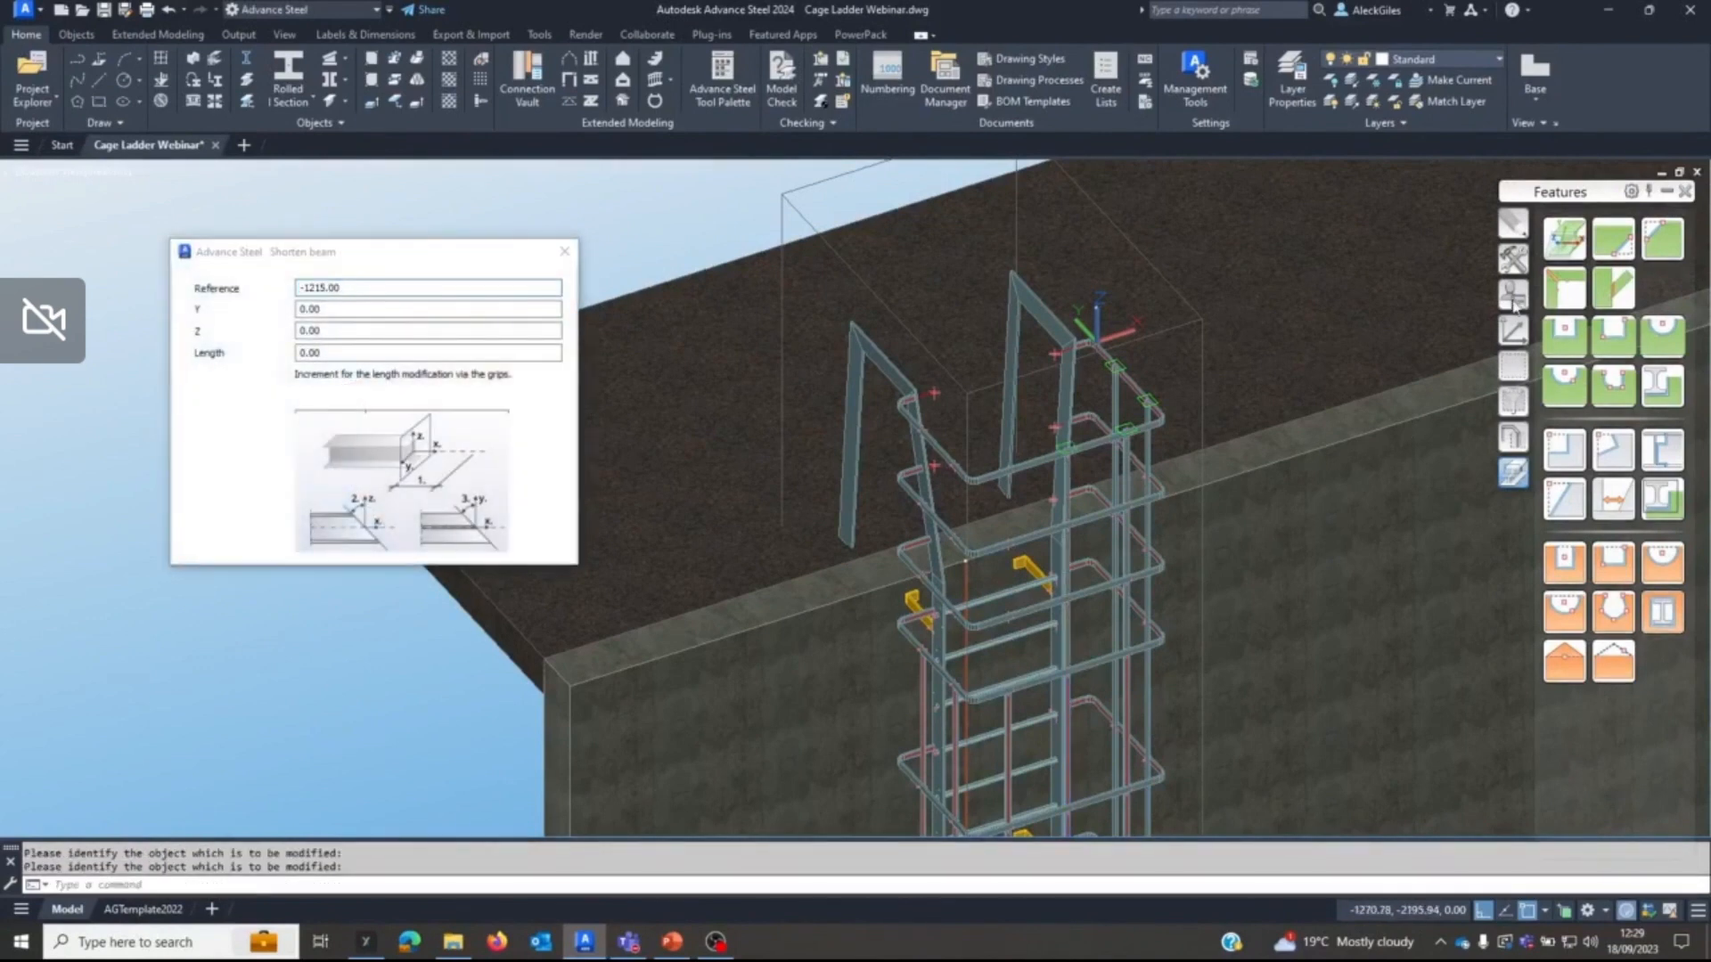
left_click(1562, 237)
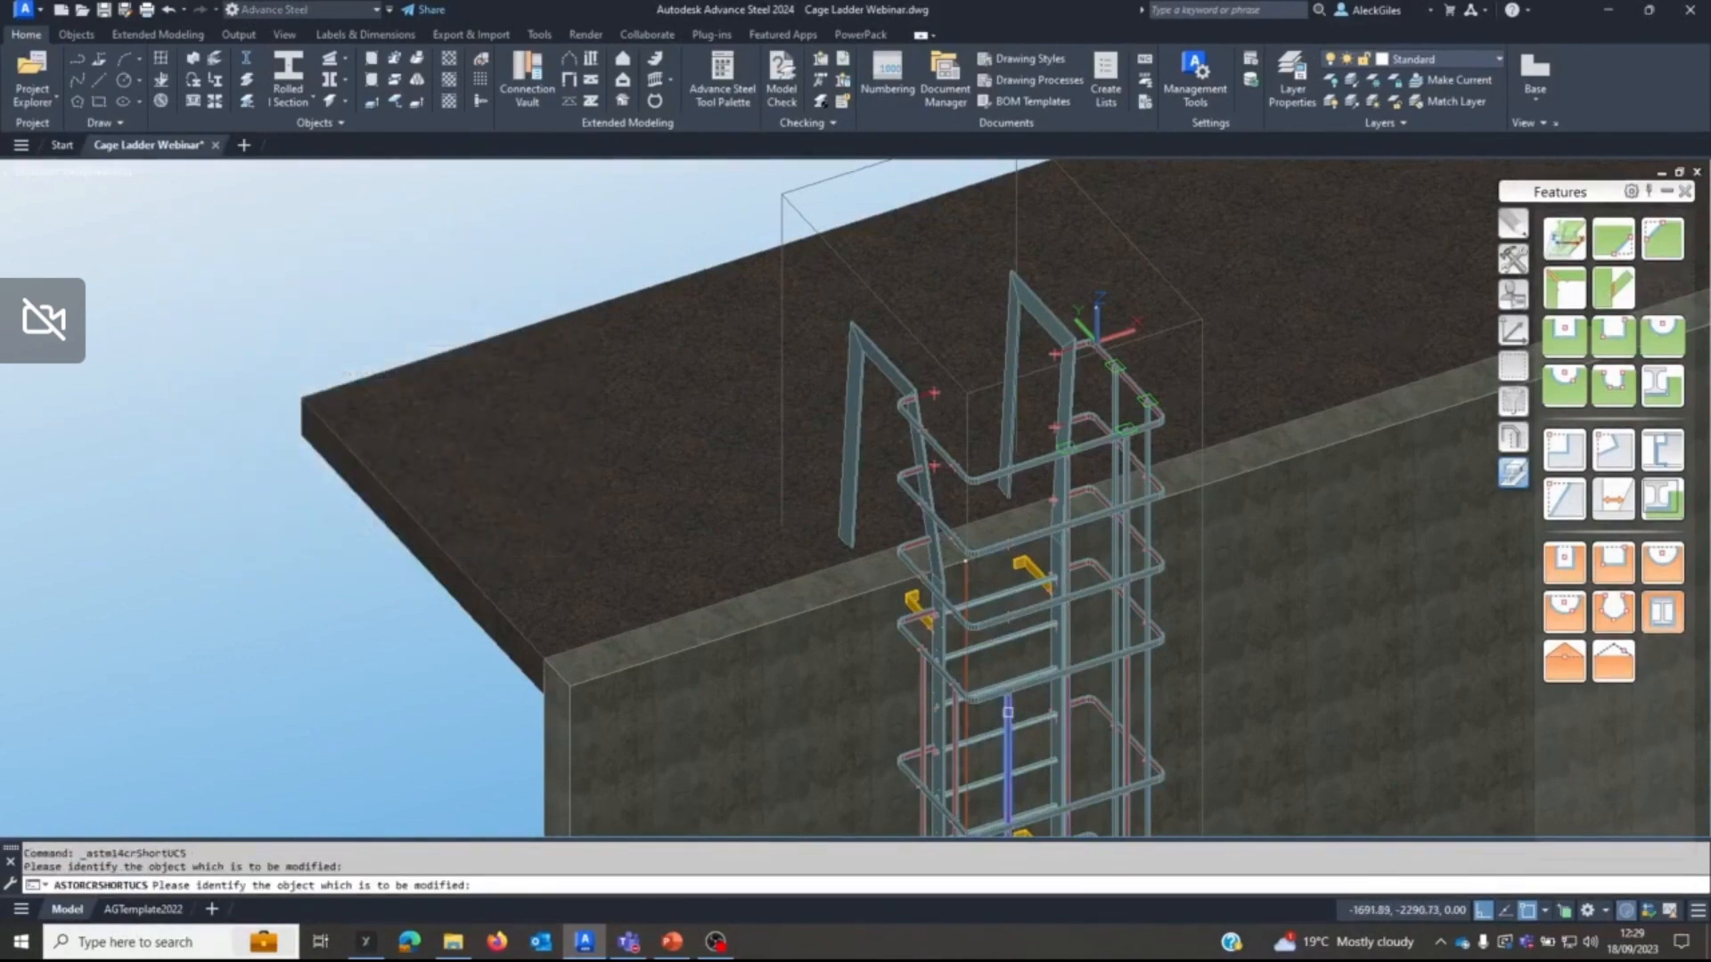
left_click(1008, 713)
left_click(1570, 242)
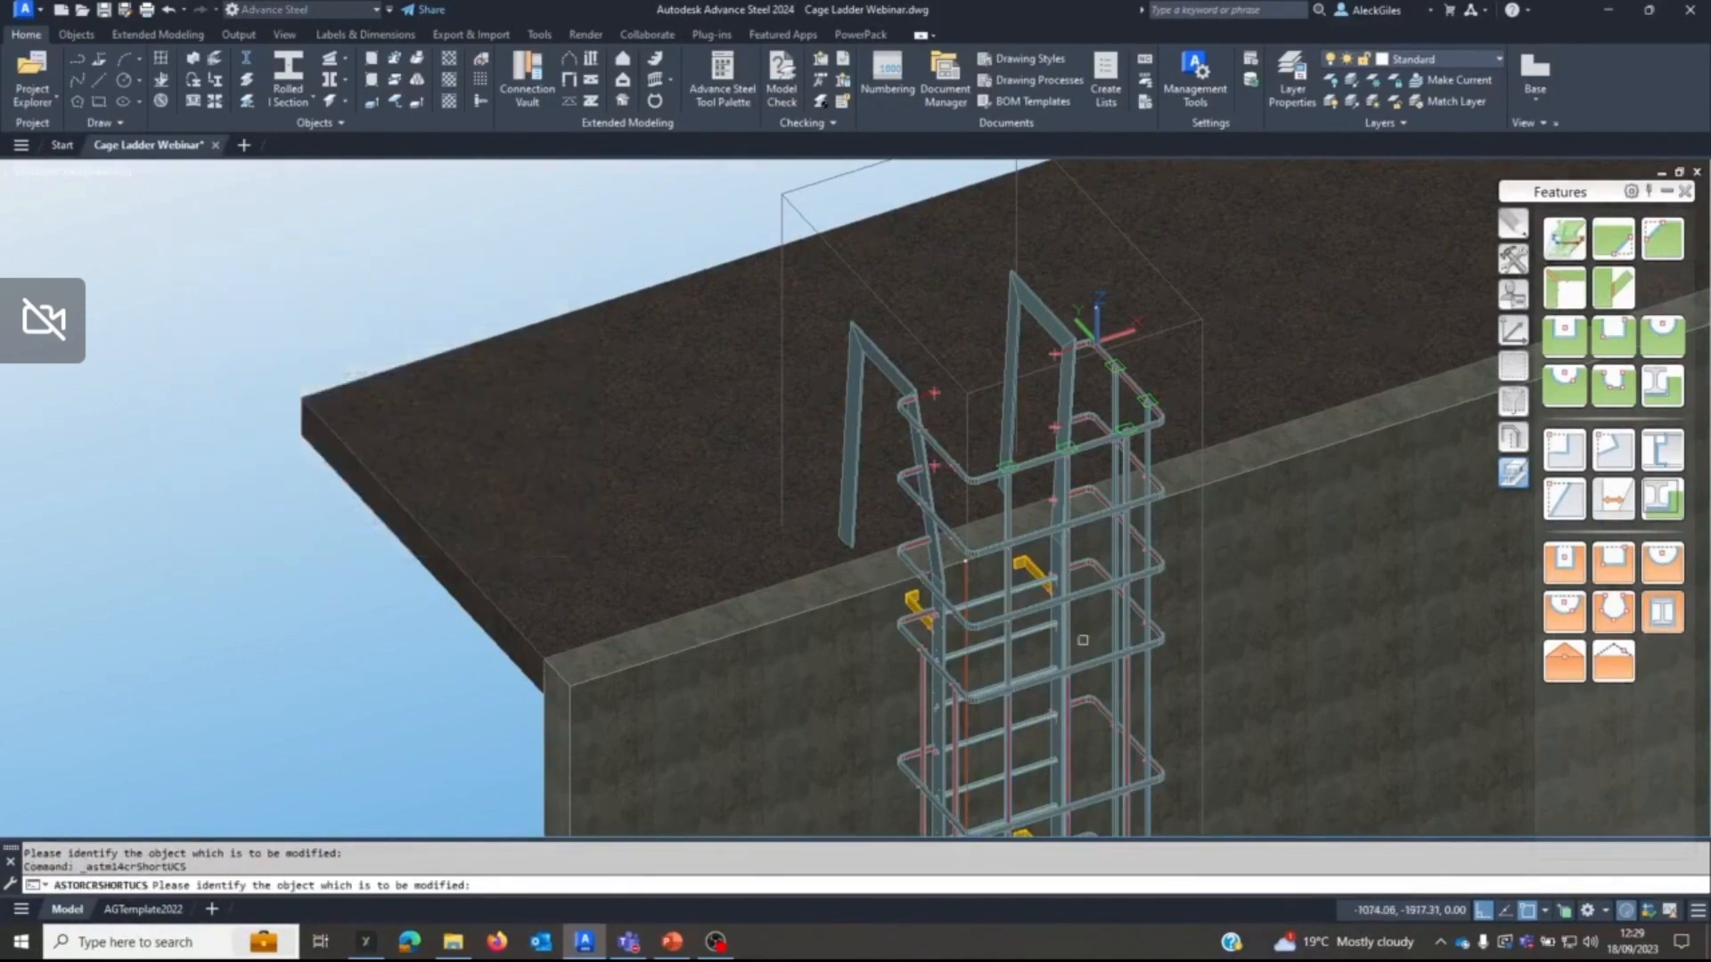
left_click(959, 723)
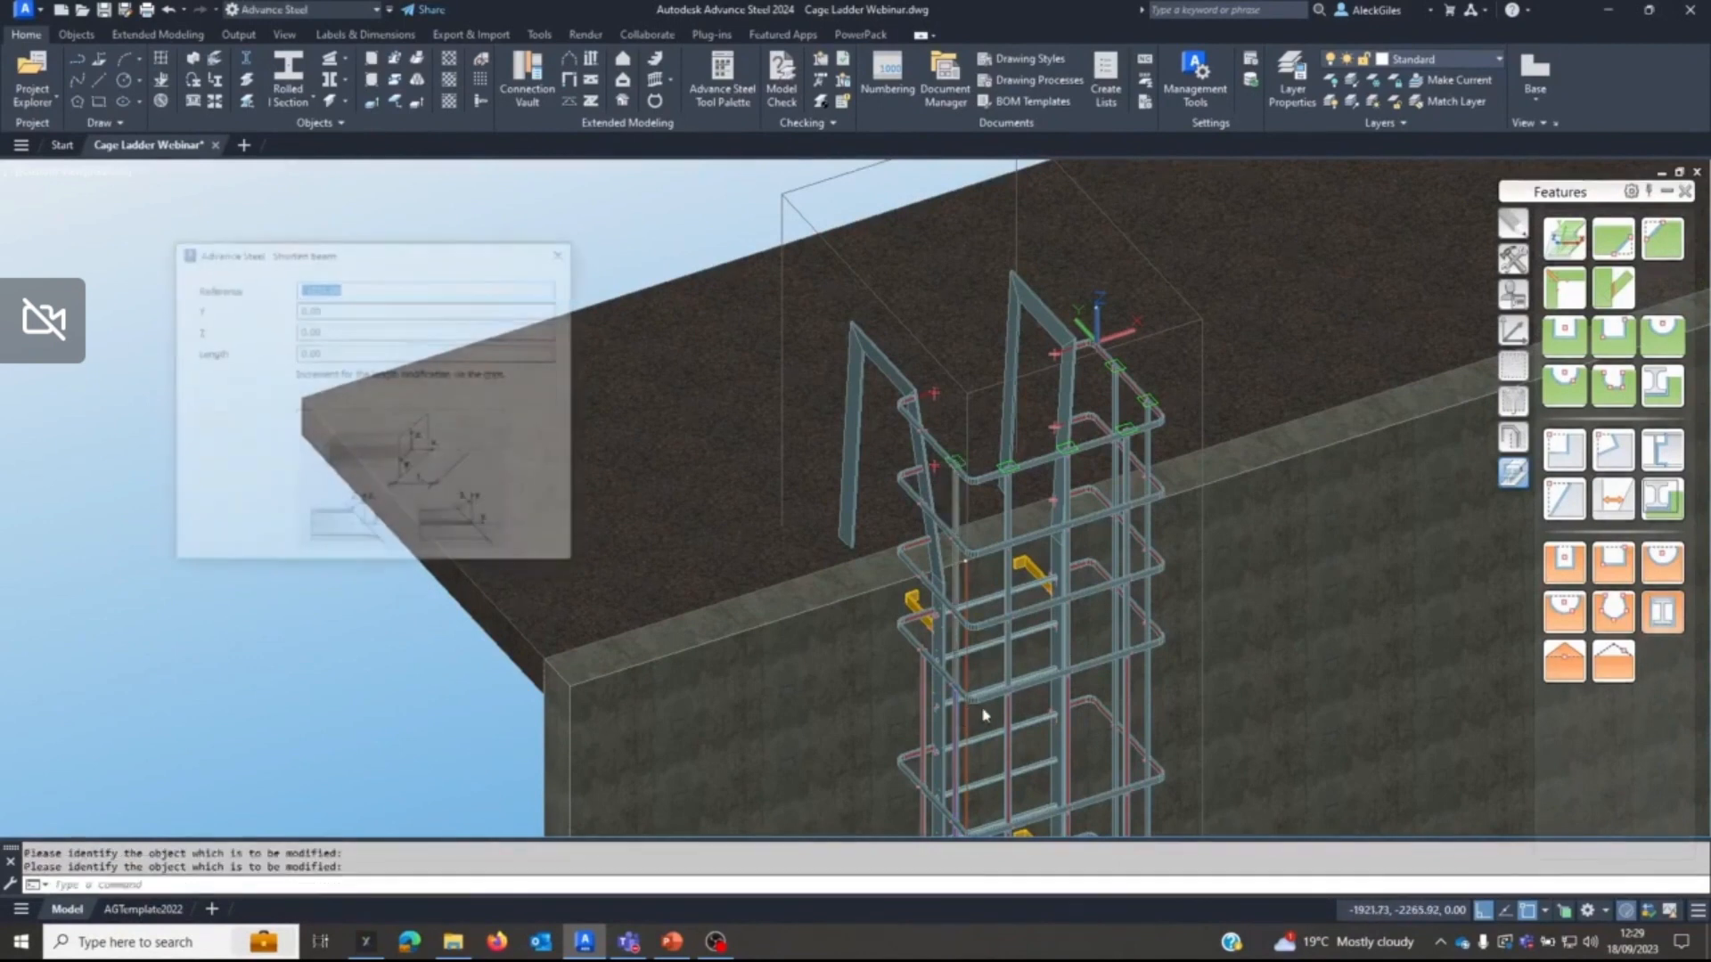
left_click(1571, 249)
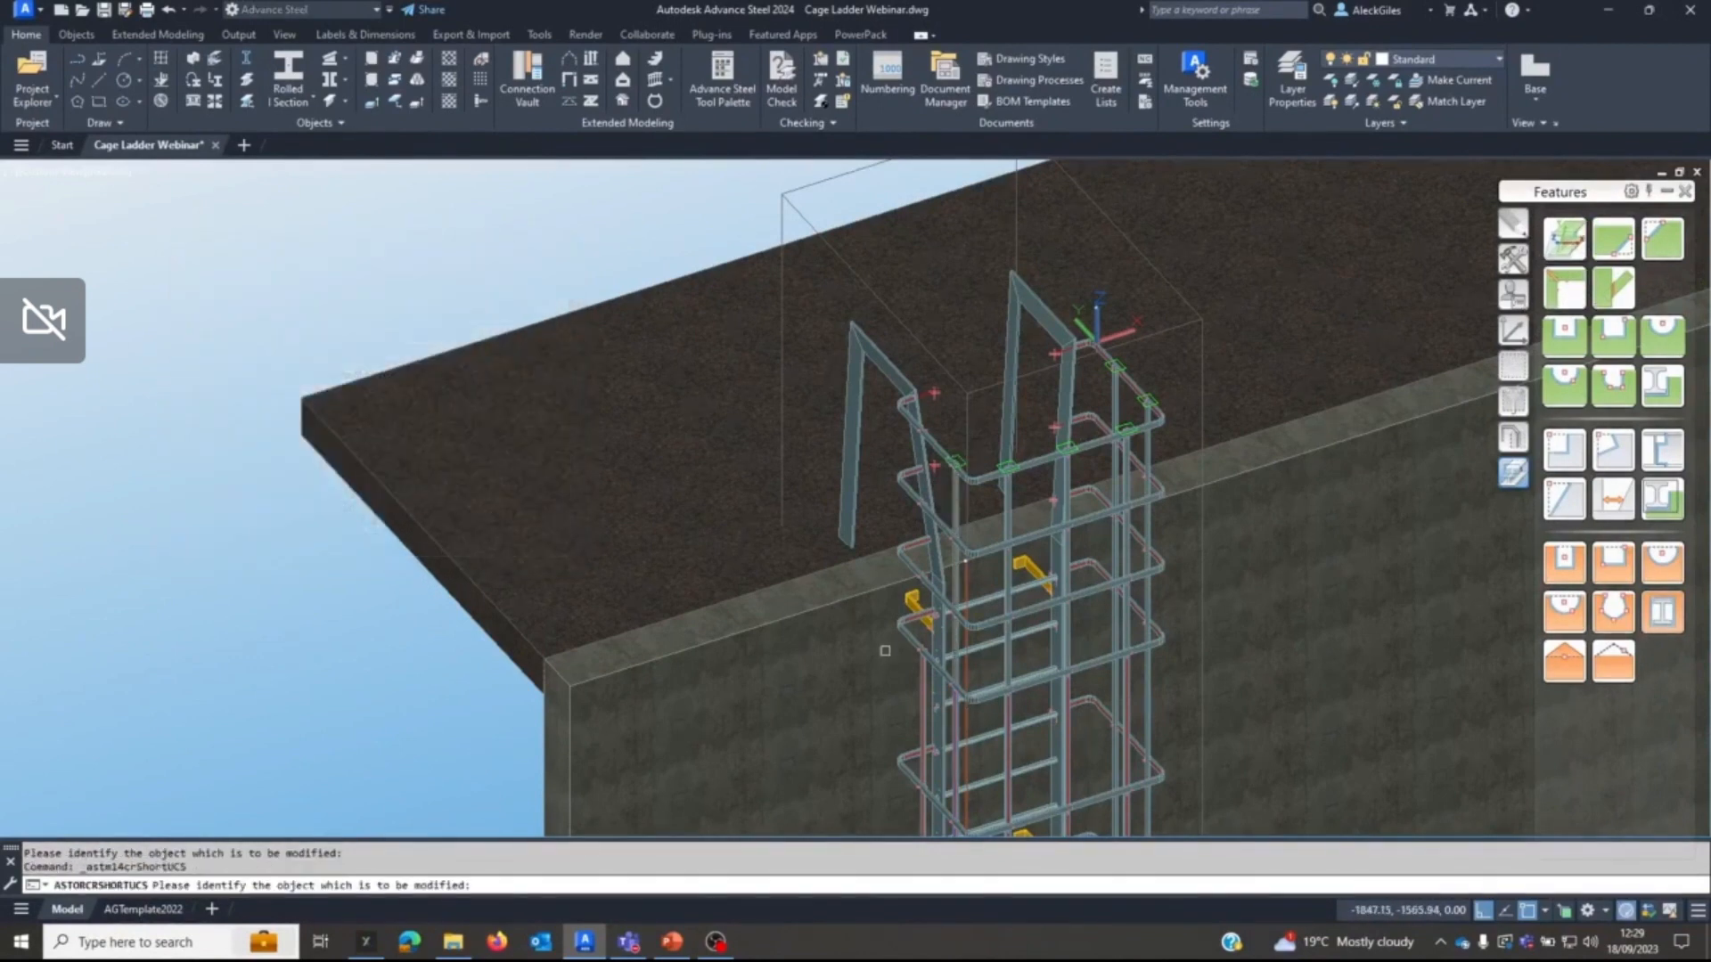
left_click(912, 687)
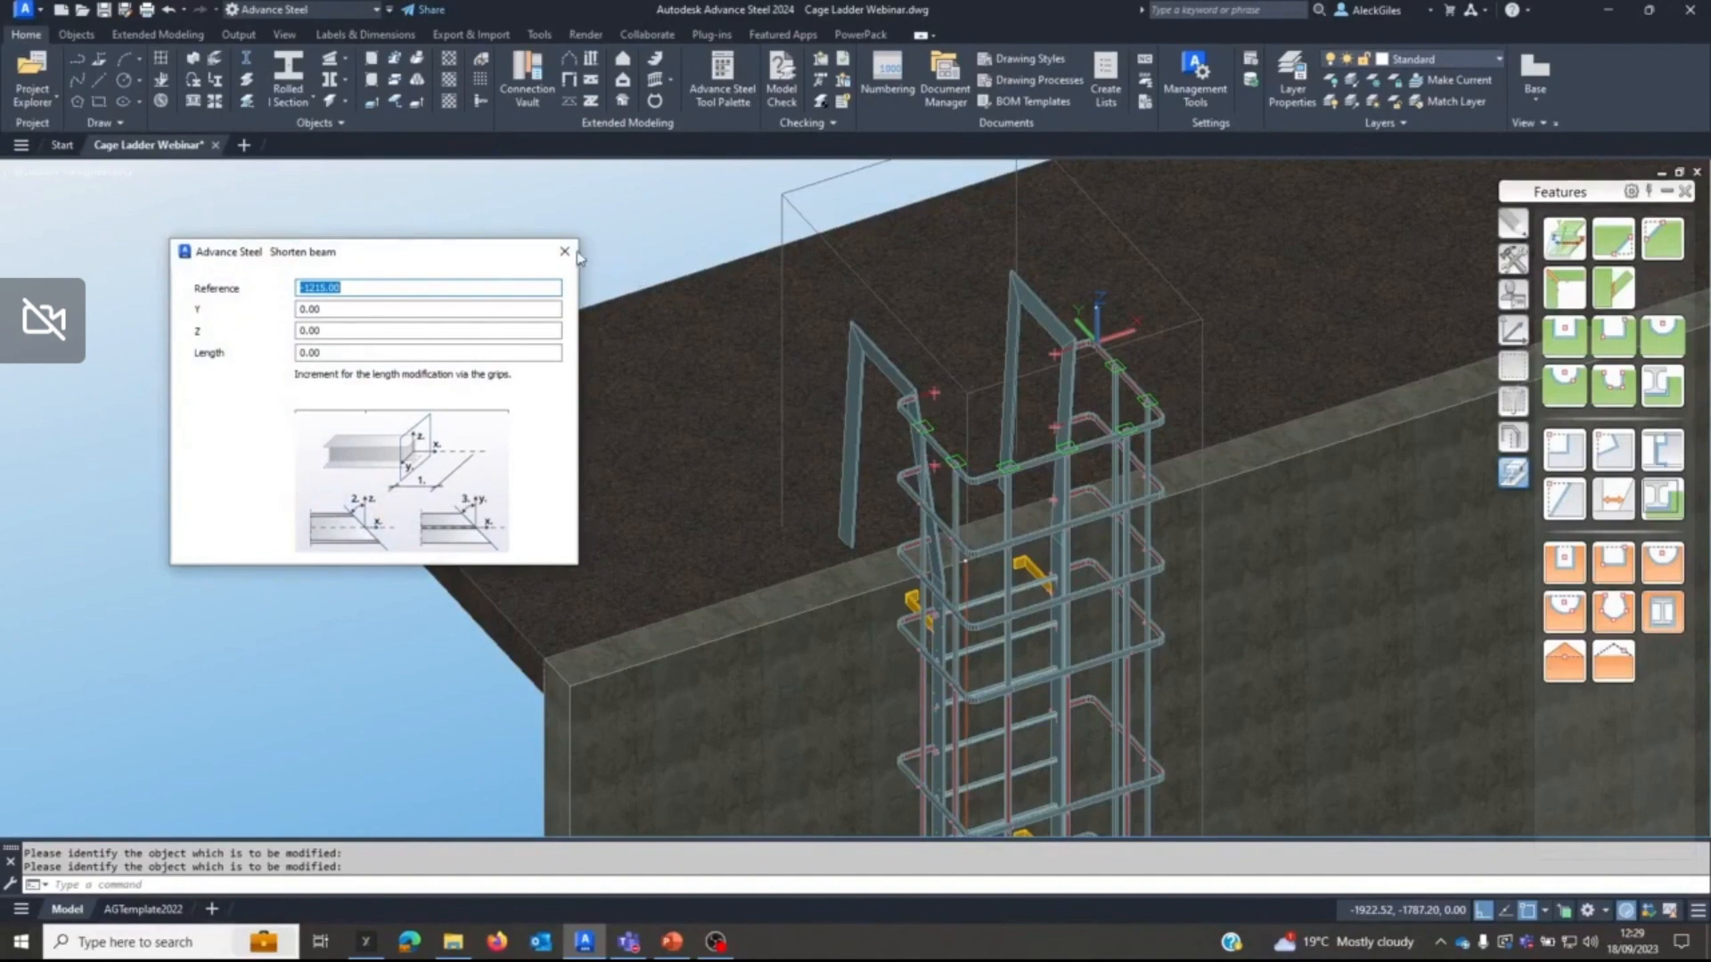
left_click(565, 252)
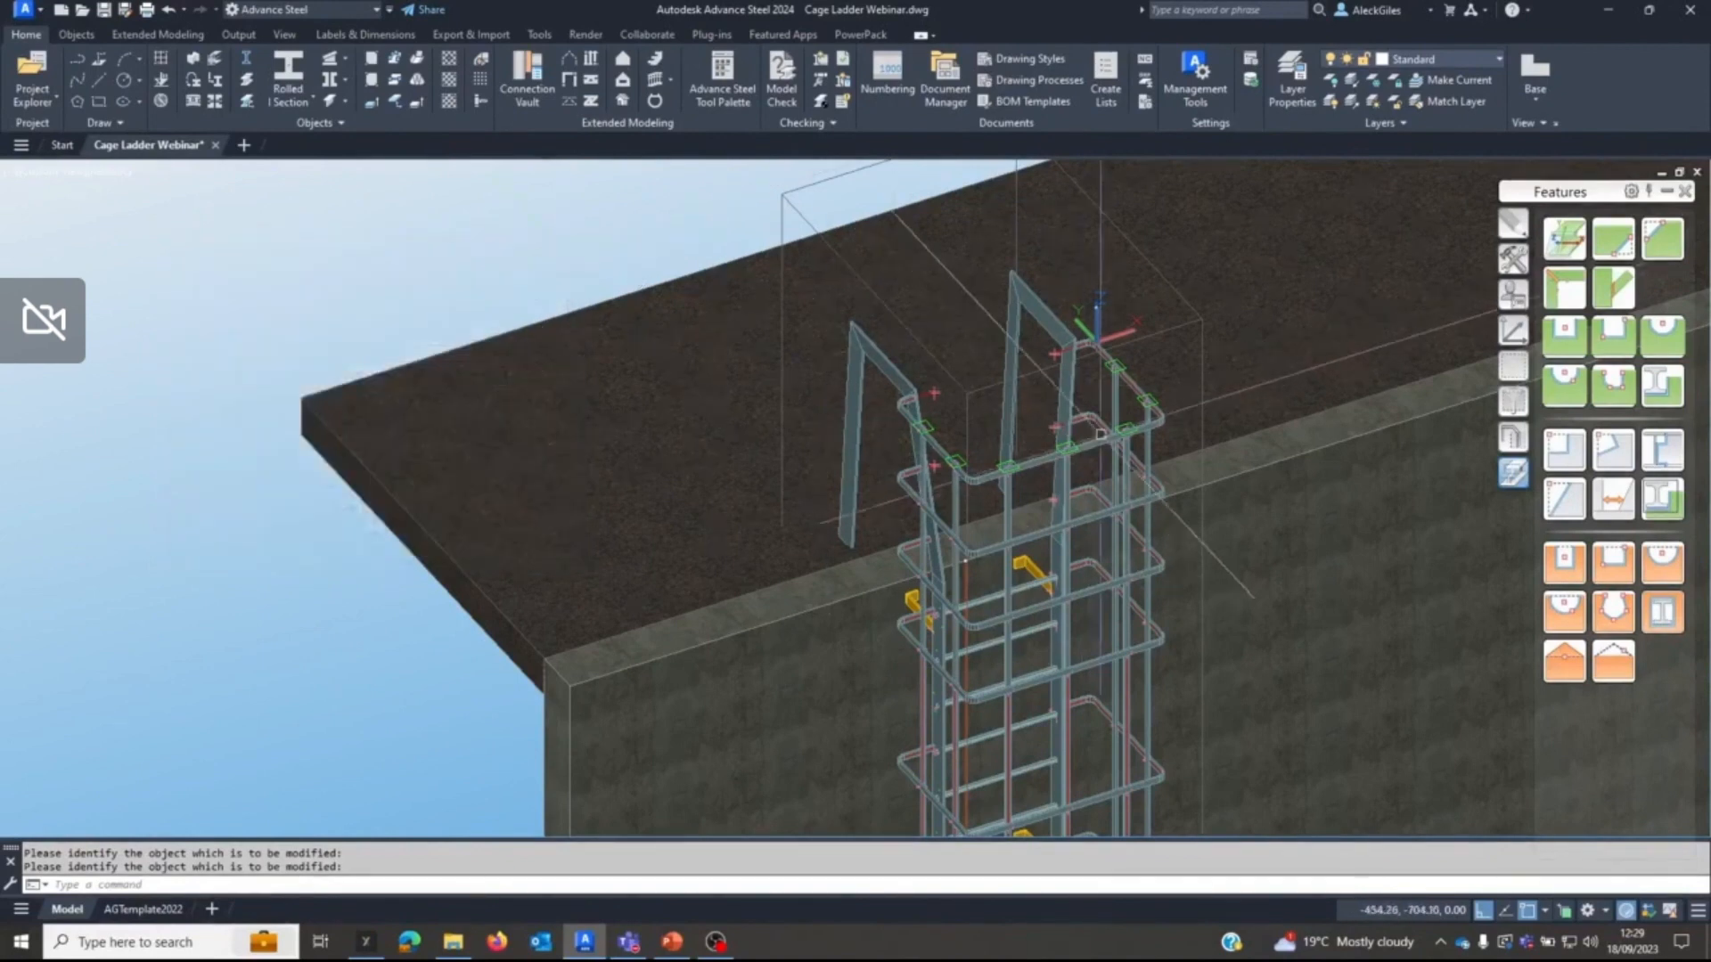
Switch the representation mode of all seven extended bands so their green shortening features are hidden, and clear the selection.
left_click(1149, 455)
left_click(1132, 474)
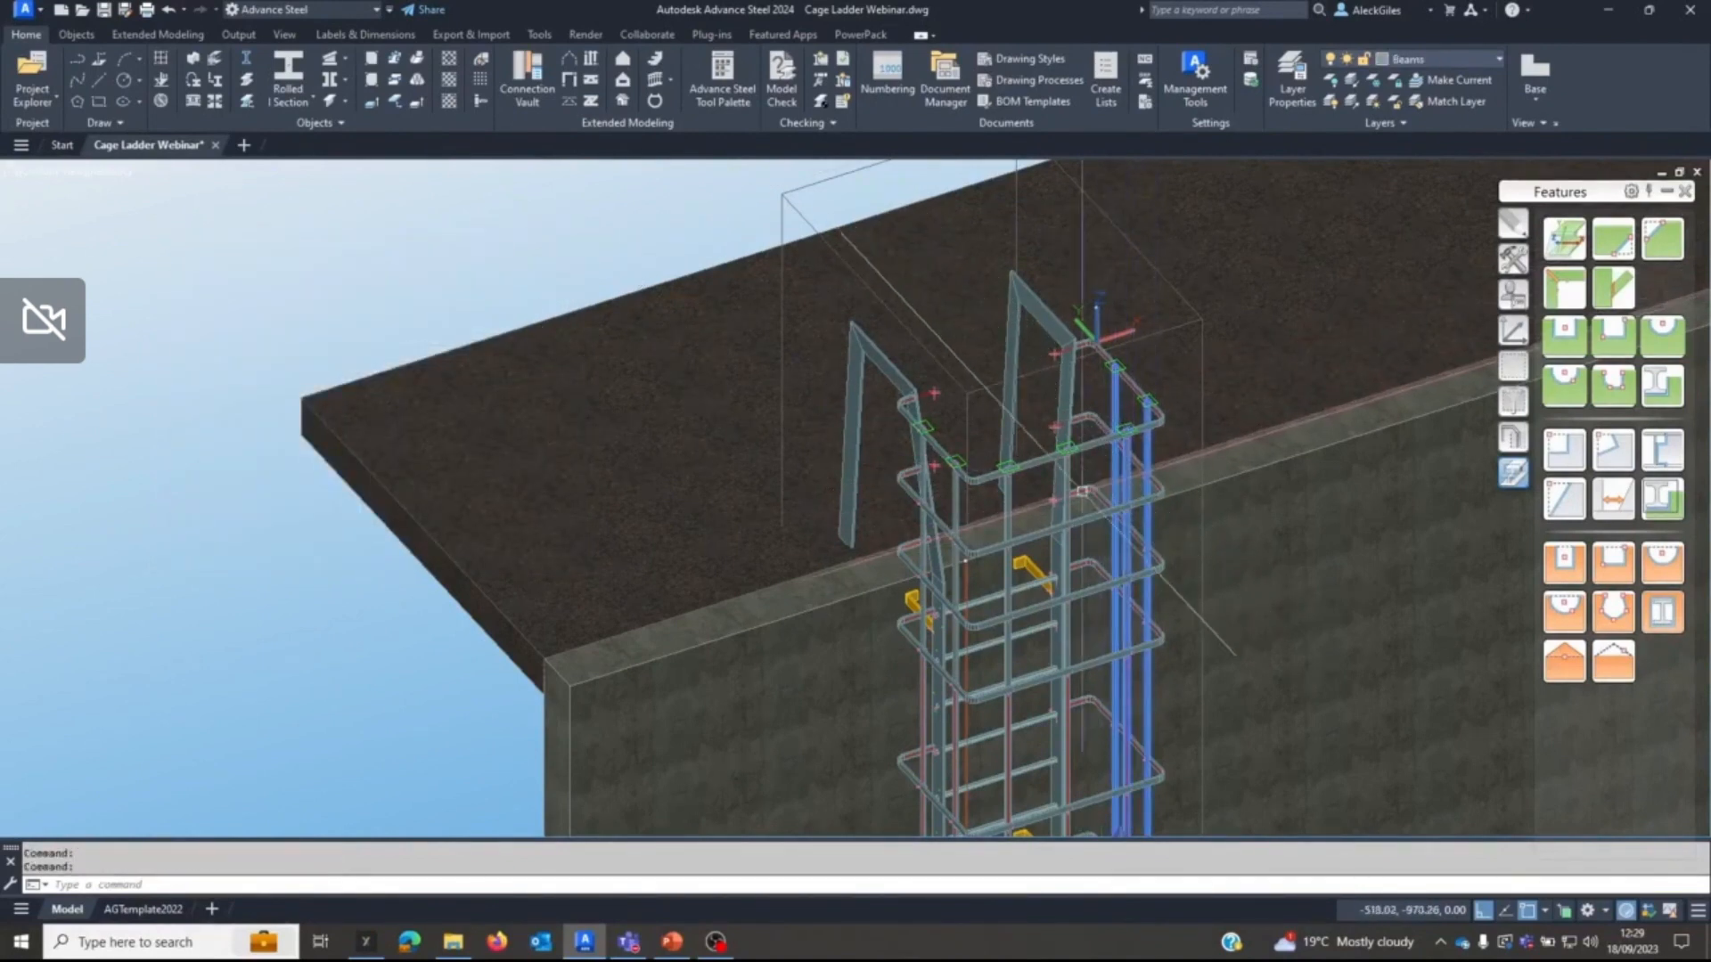
left_click(1070, 493)
left_click(1008, 507)
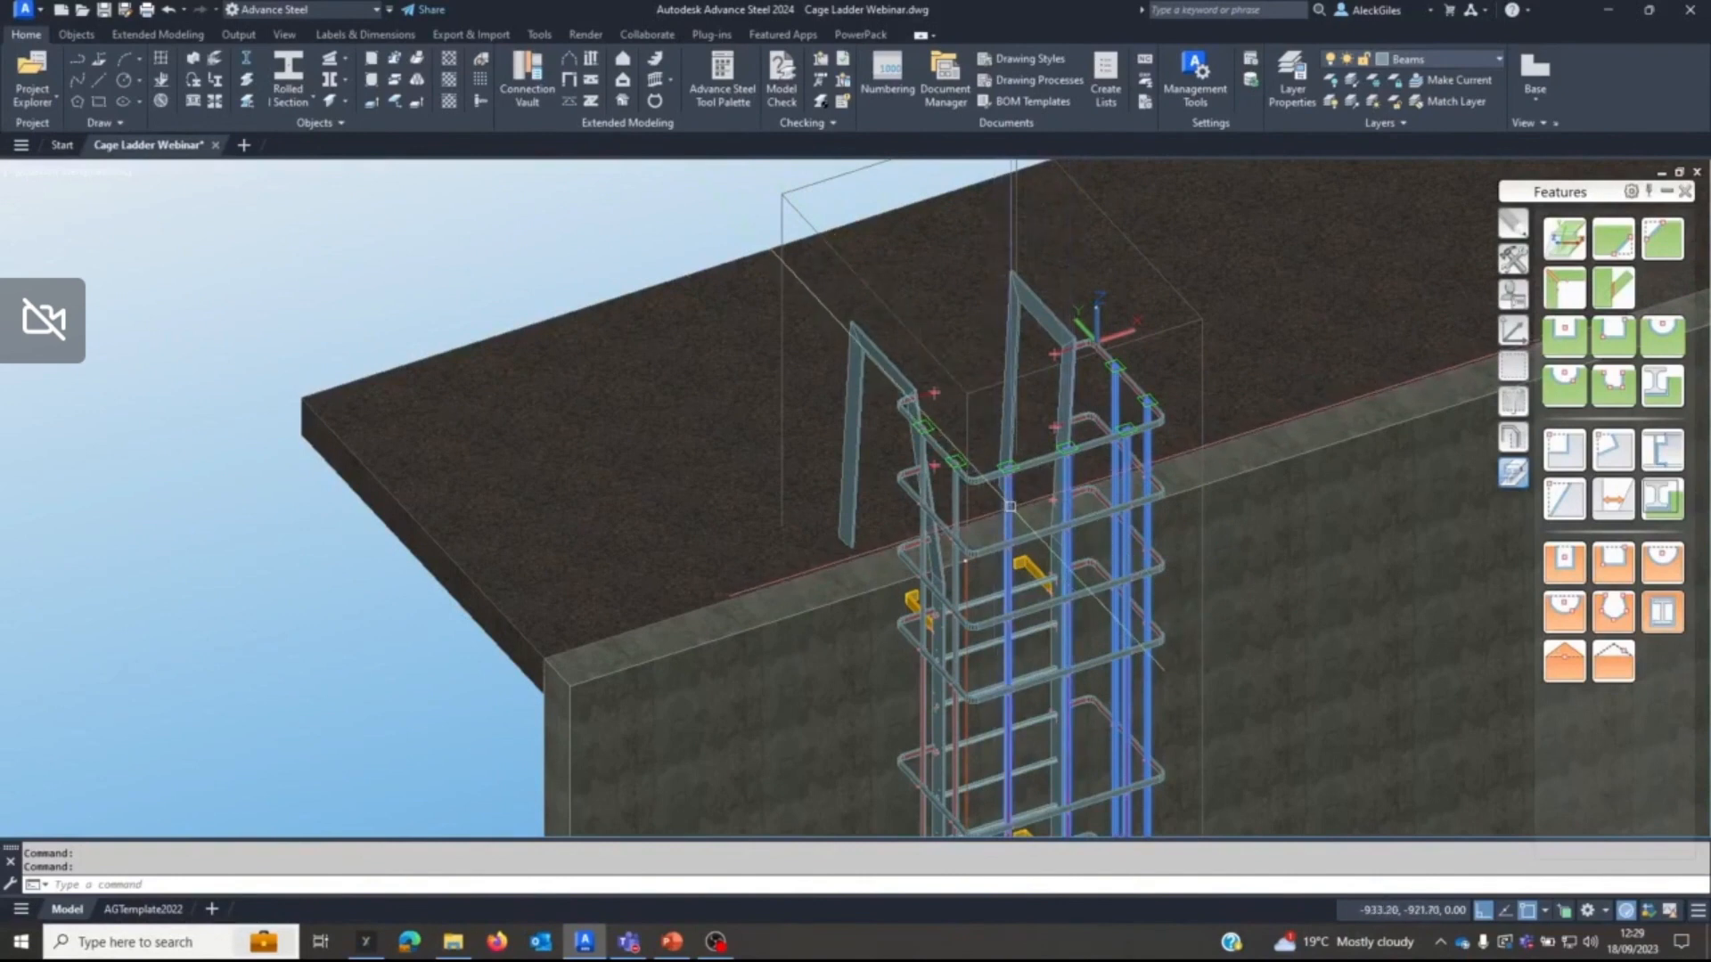
left_click(955, 499)
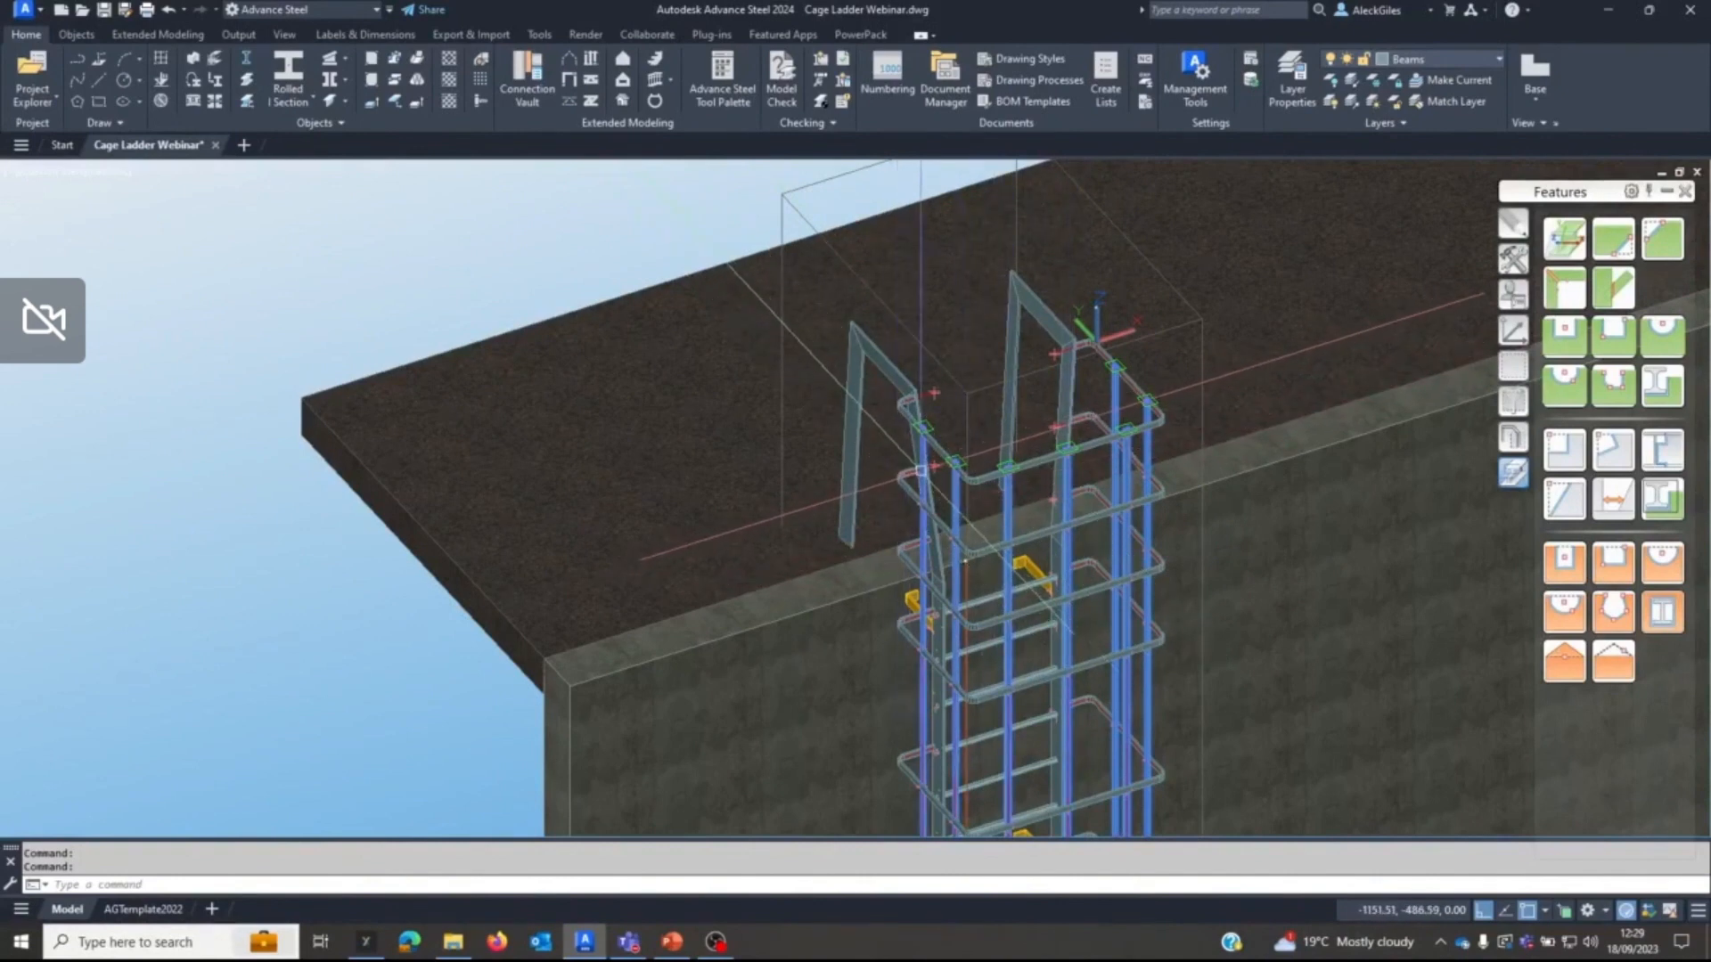
left_click(1515, 438)
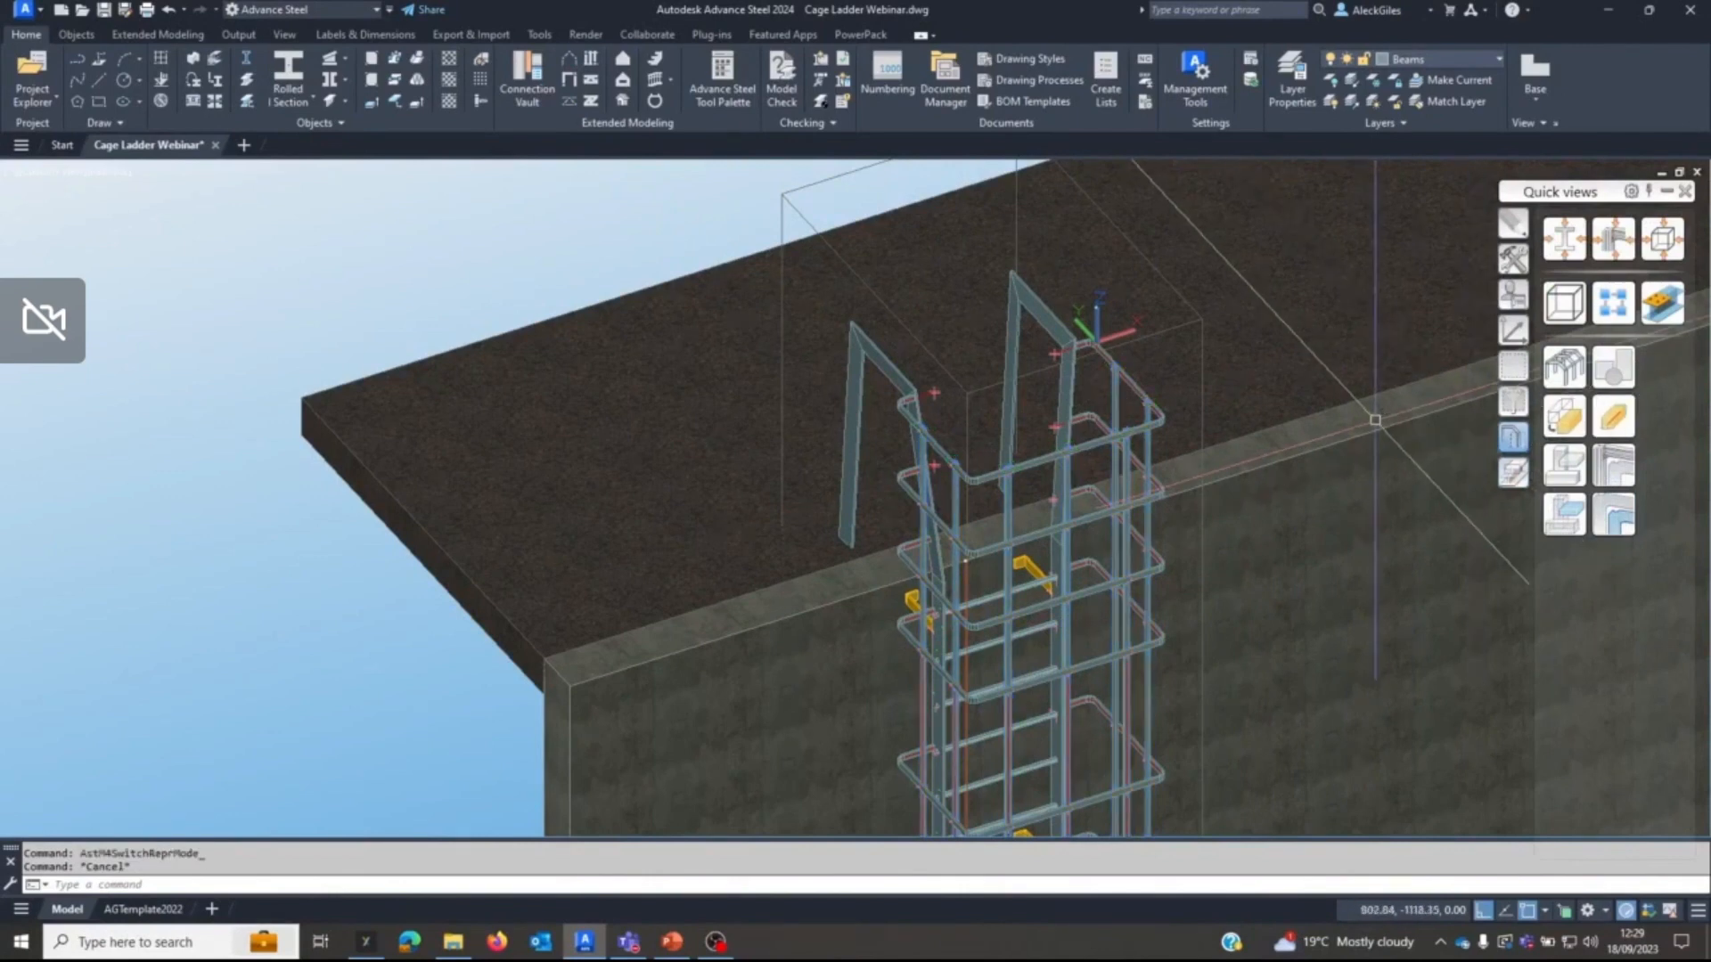
key("Escape")
Mark the wall ladder's connected structure in red to check which parts belong to it, and clear the marking.
scroll(1461, 400, "down", 4)
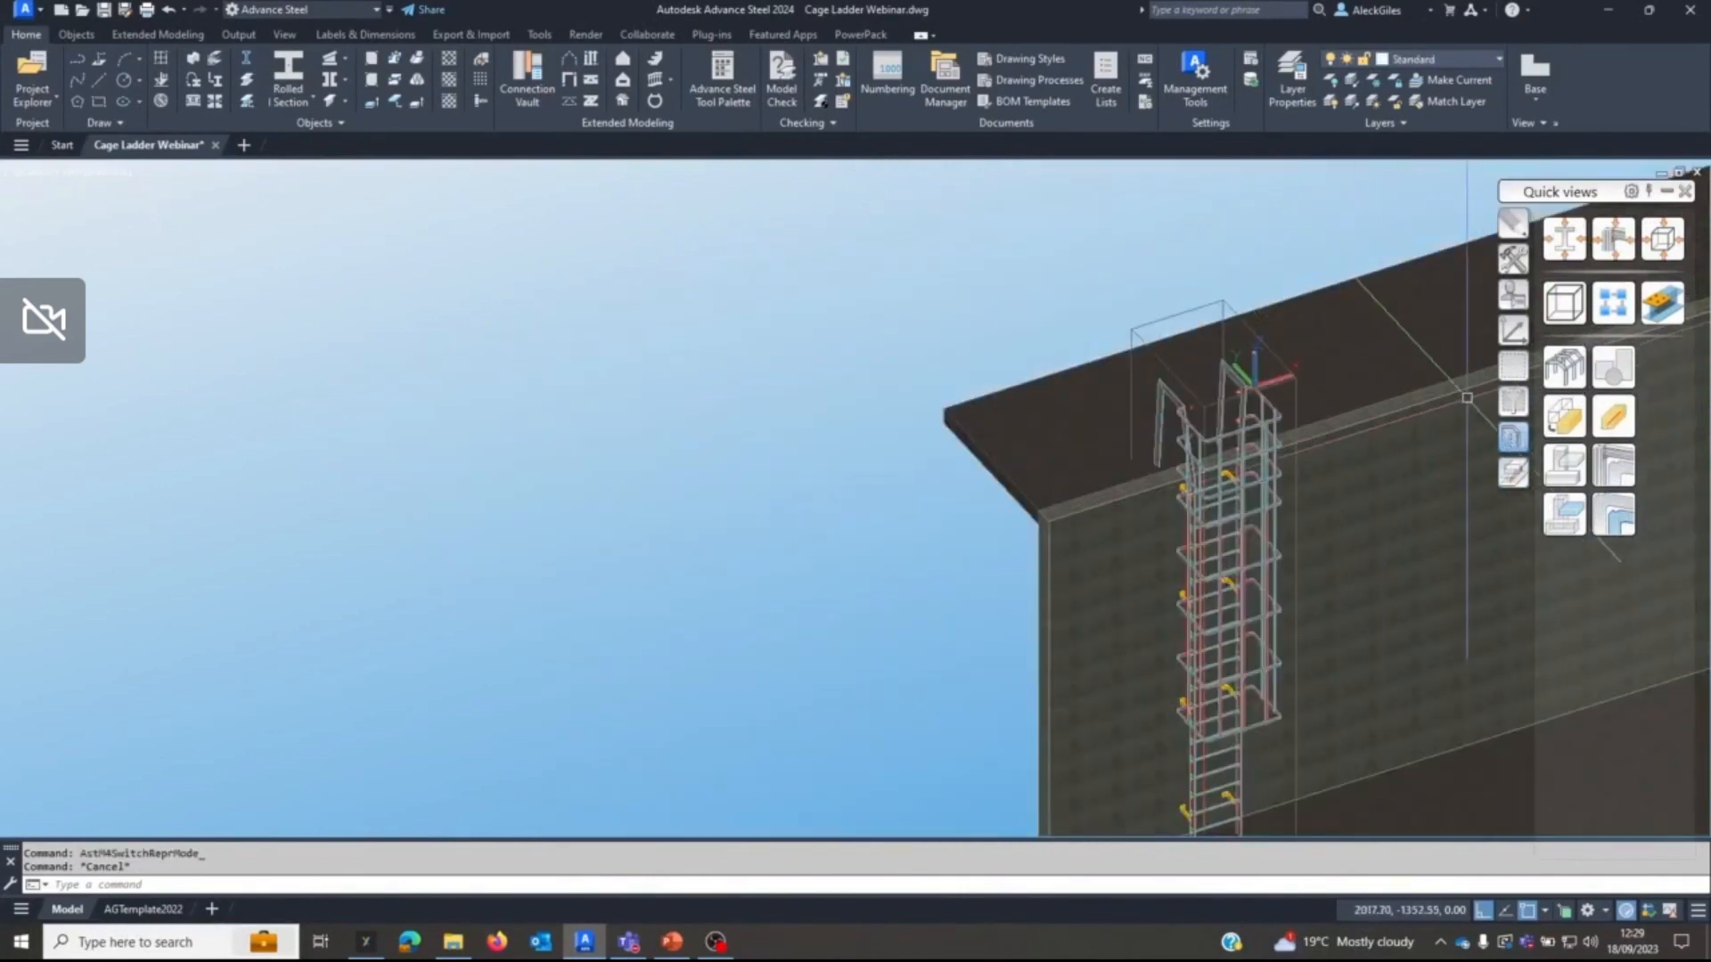
left_click(1513, 366)
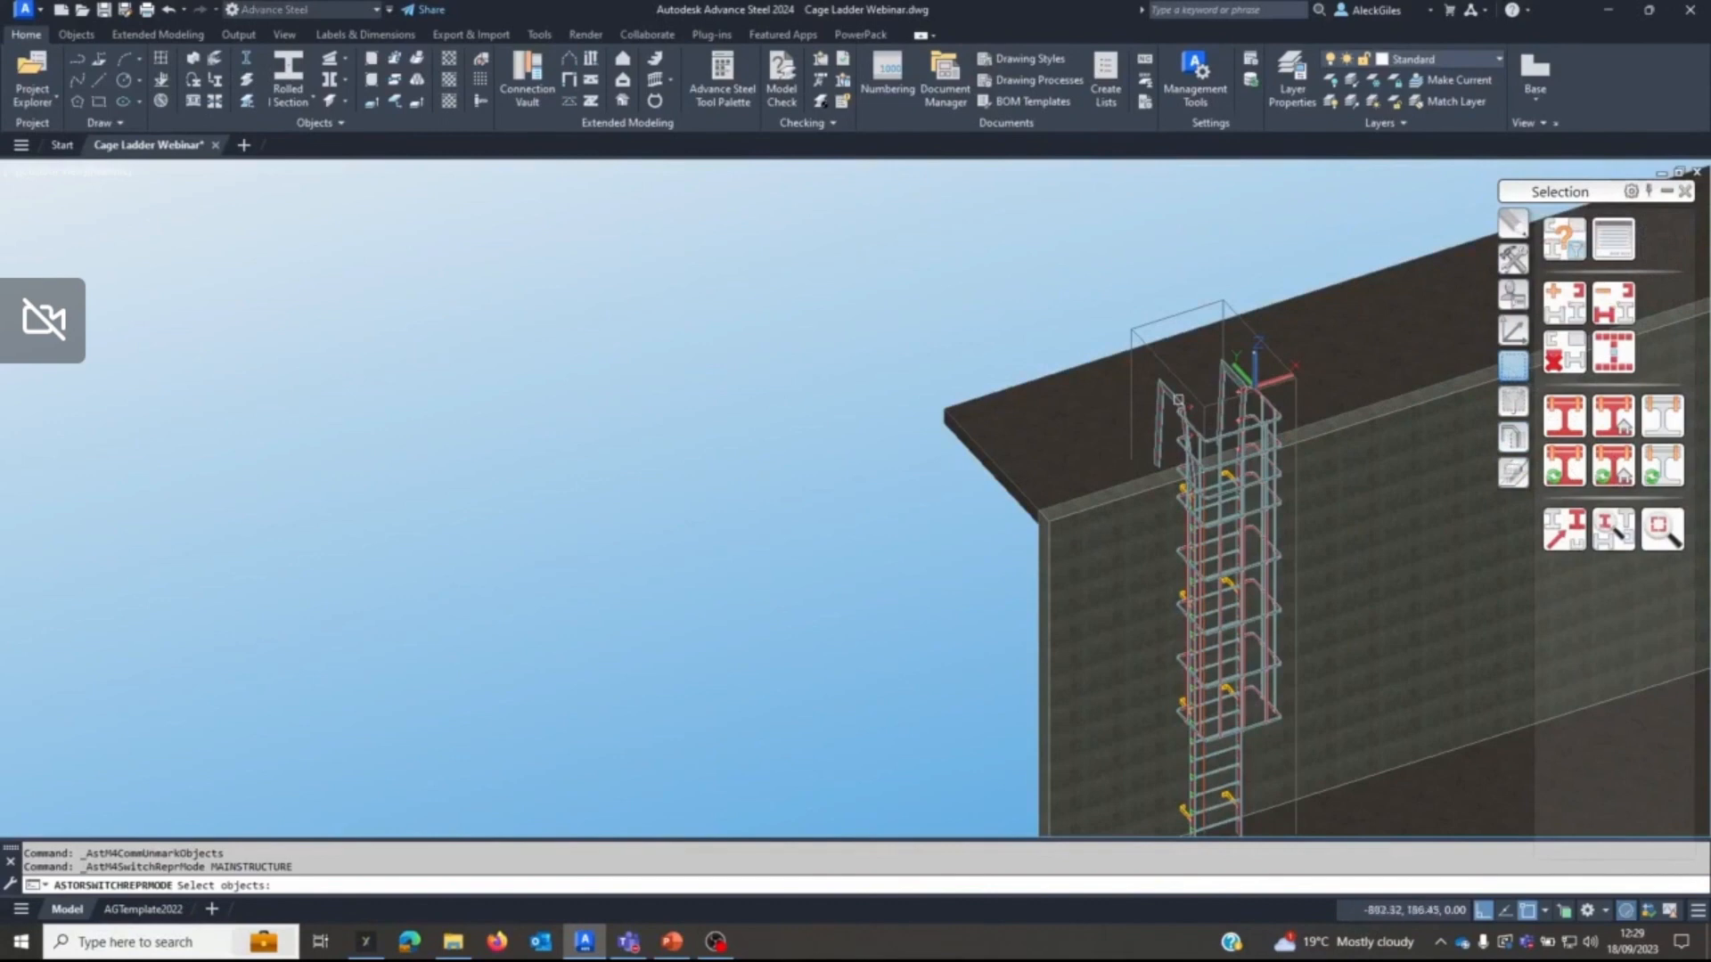
key("Return")
middle_click_drag(1077, 398, 821, 338)
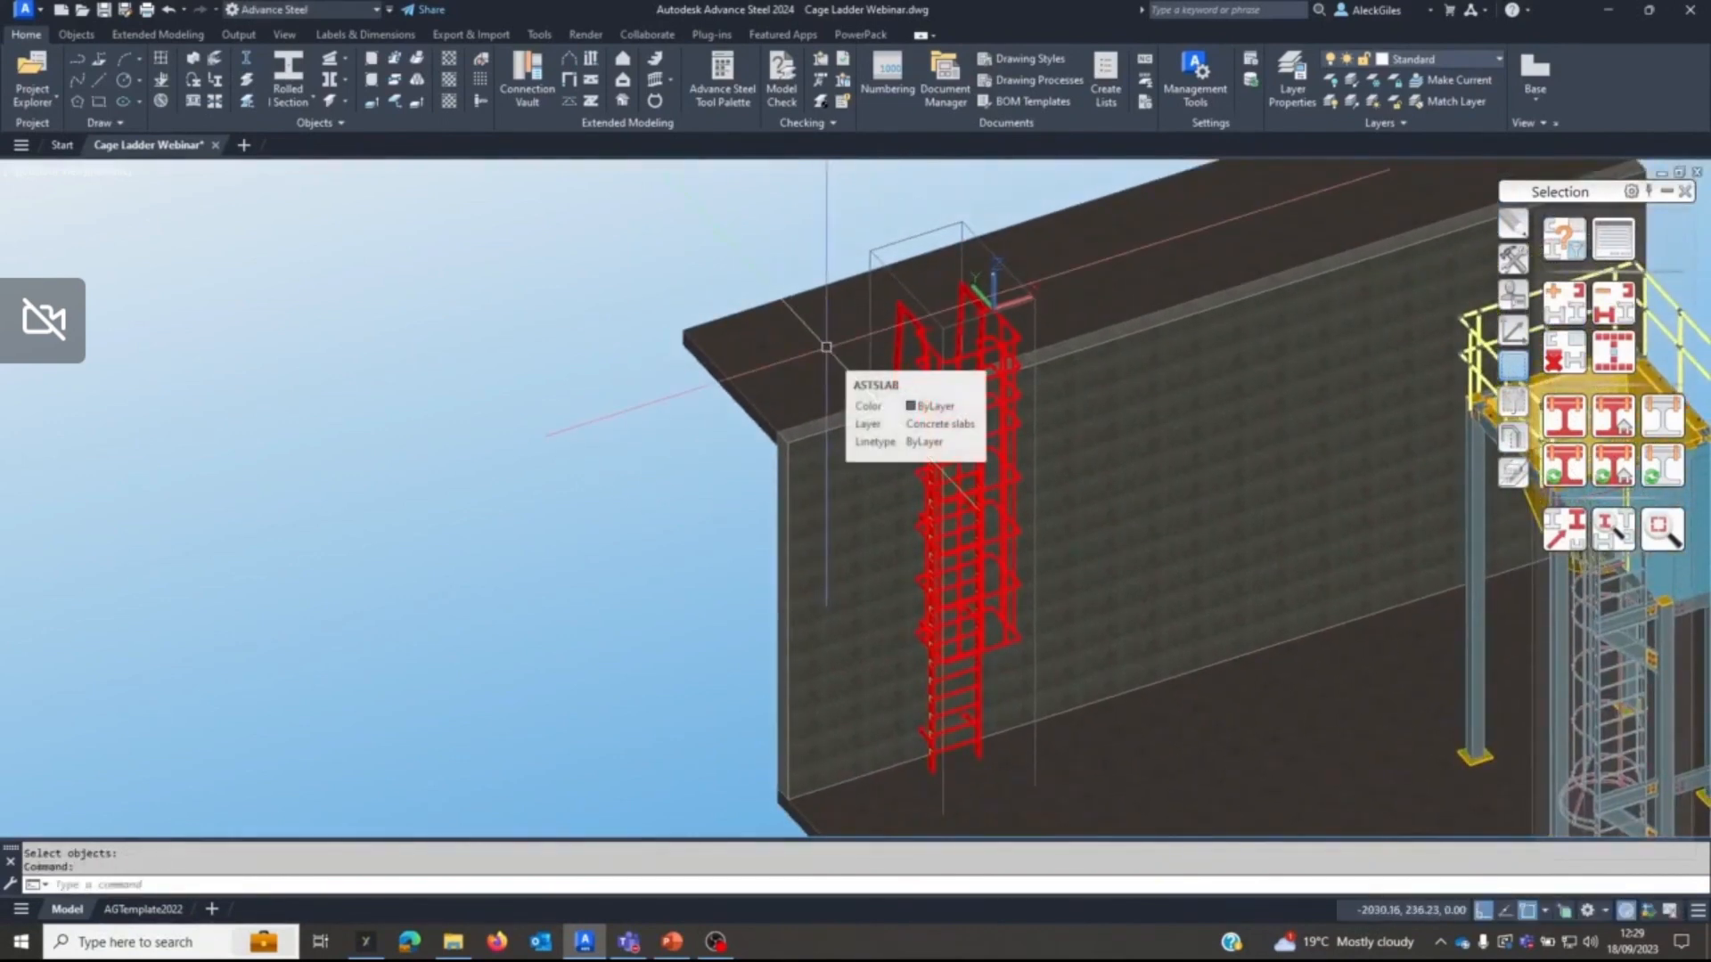
left_click(1553, 356)
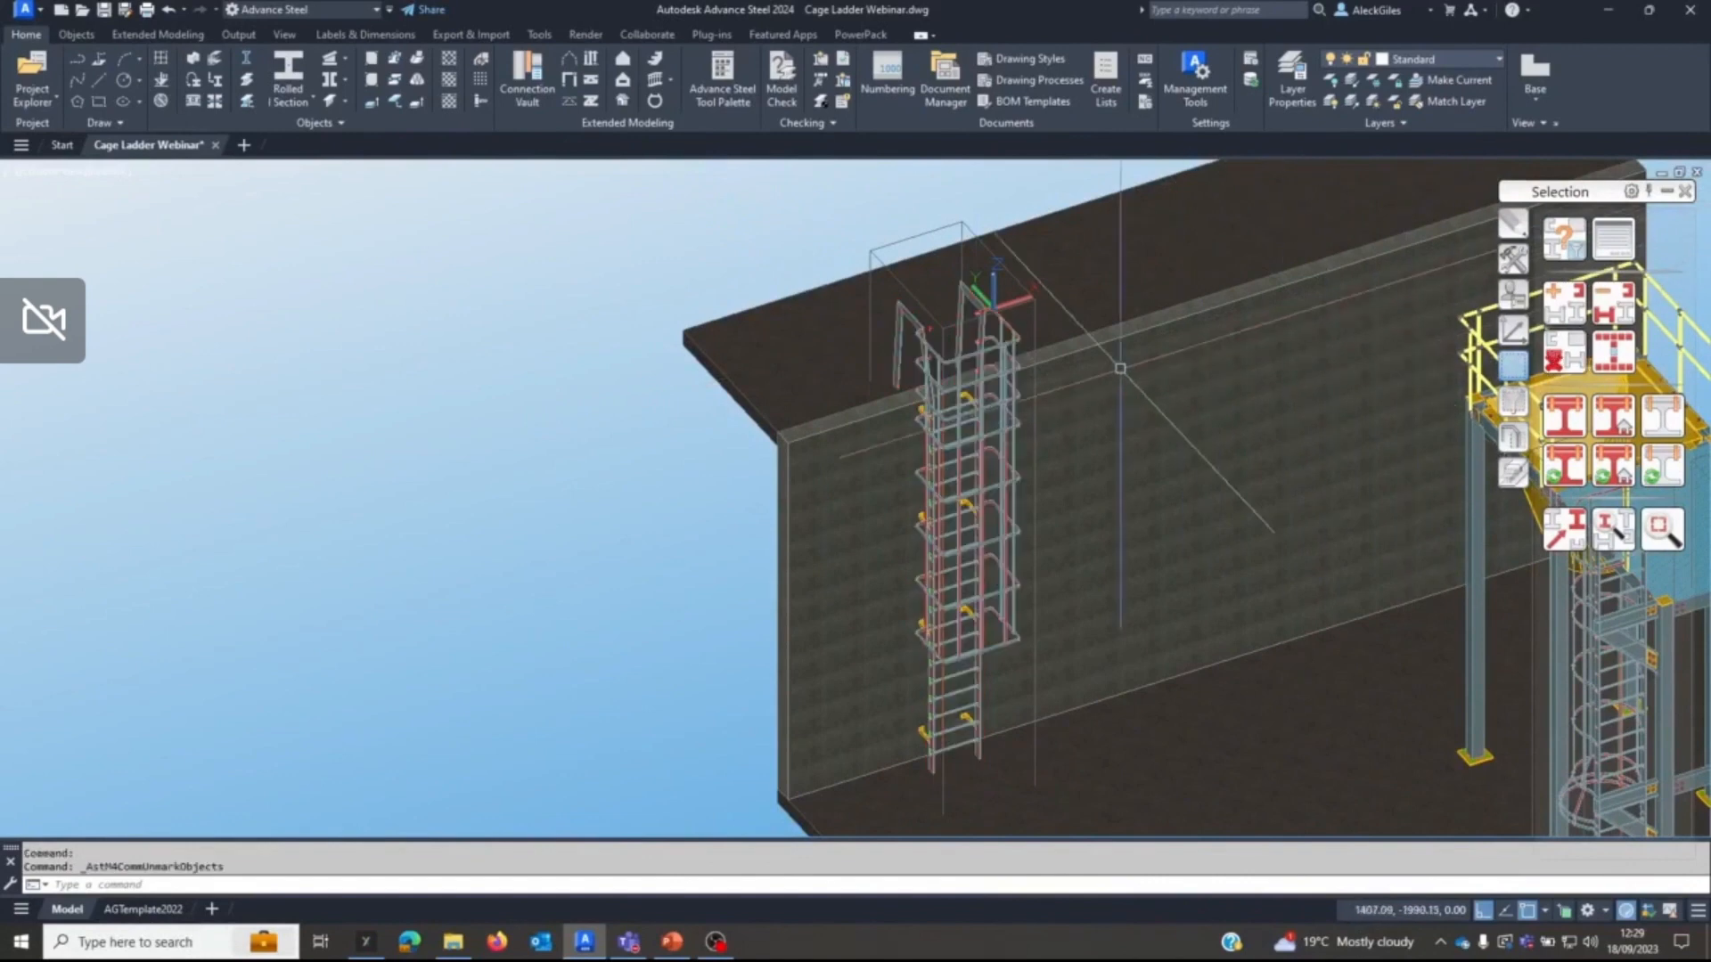
middle_click_drag(1022, 387, 769, 374)
scroll(956, 400, "down", 3)
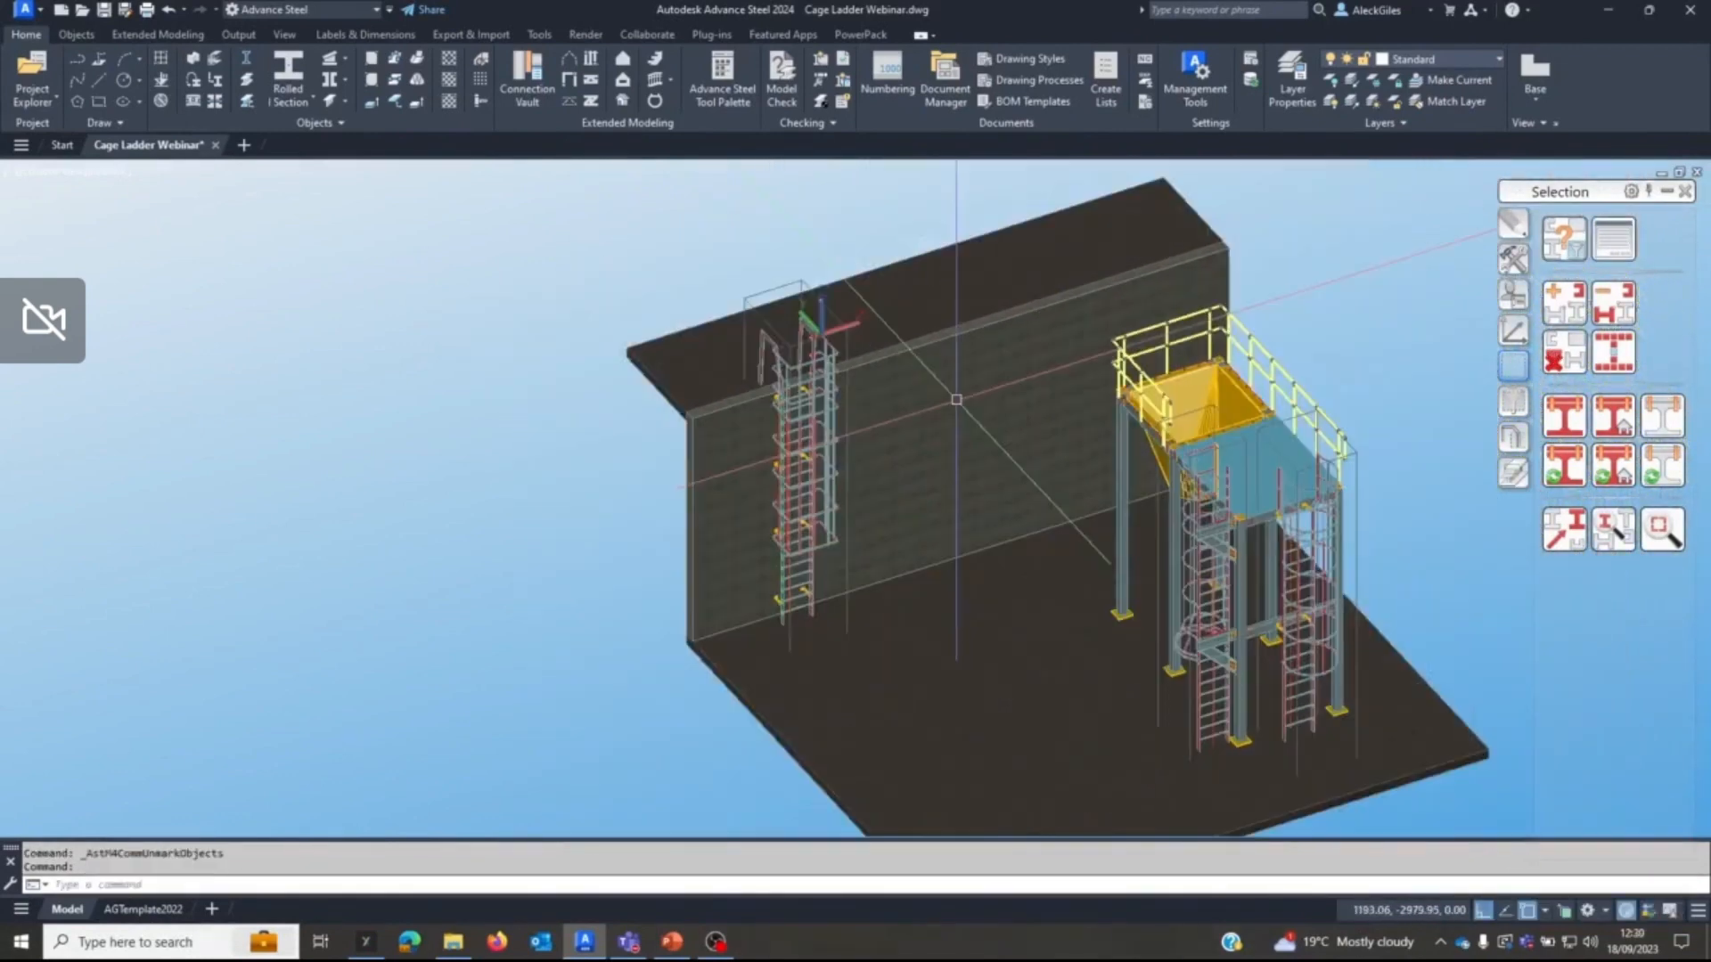
middle_click_drag(956, 400, 1052, 388, "shift")
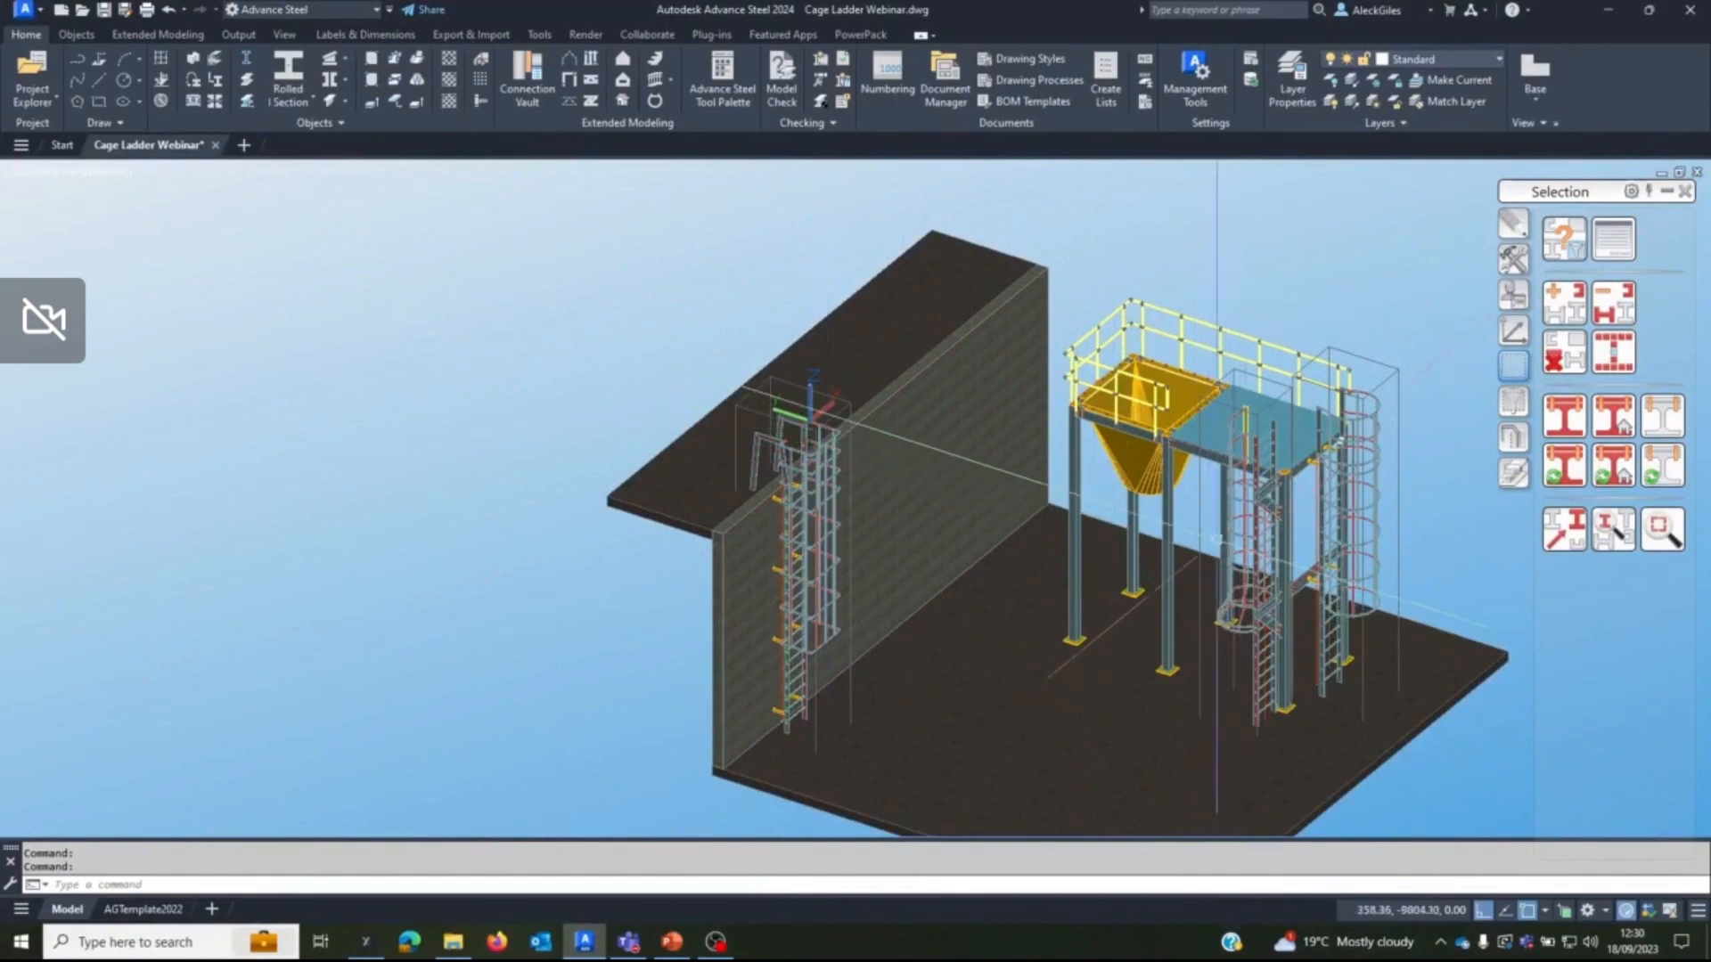
middle_click_drag(1099, 511, 1013, 442)
key("alt+Tab")
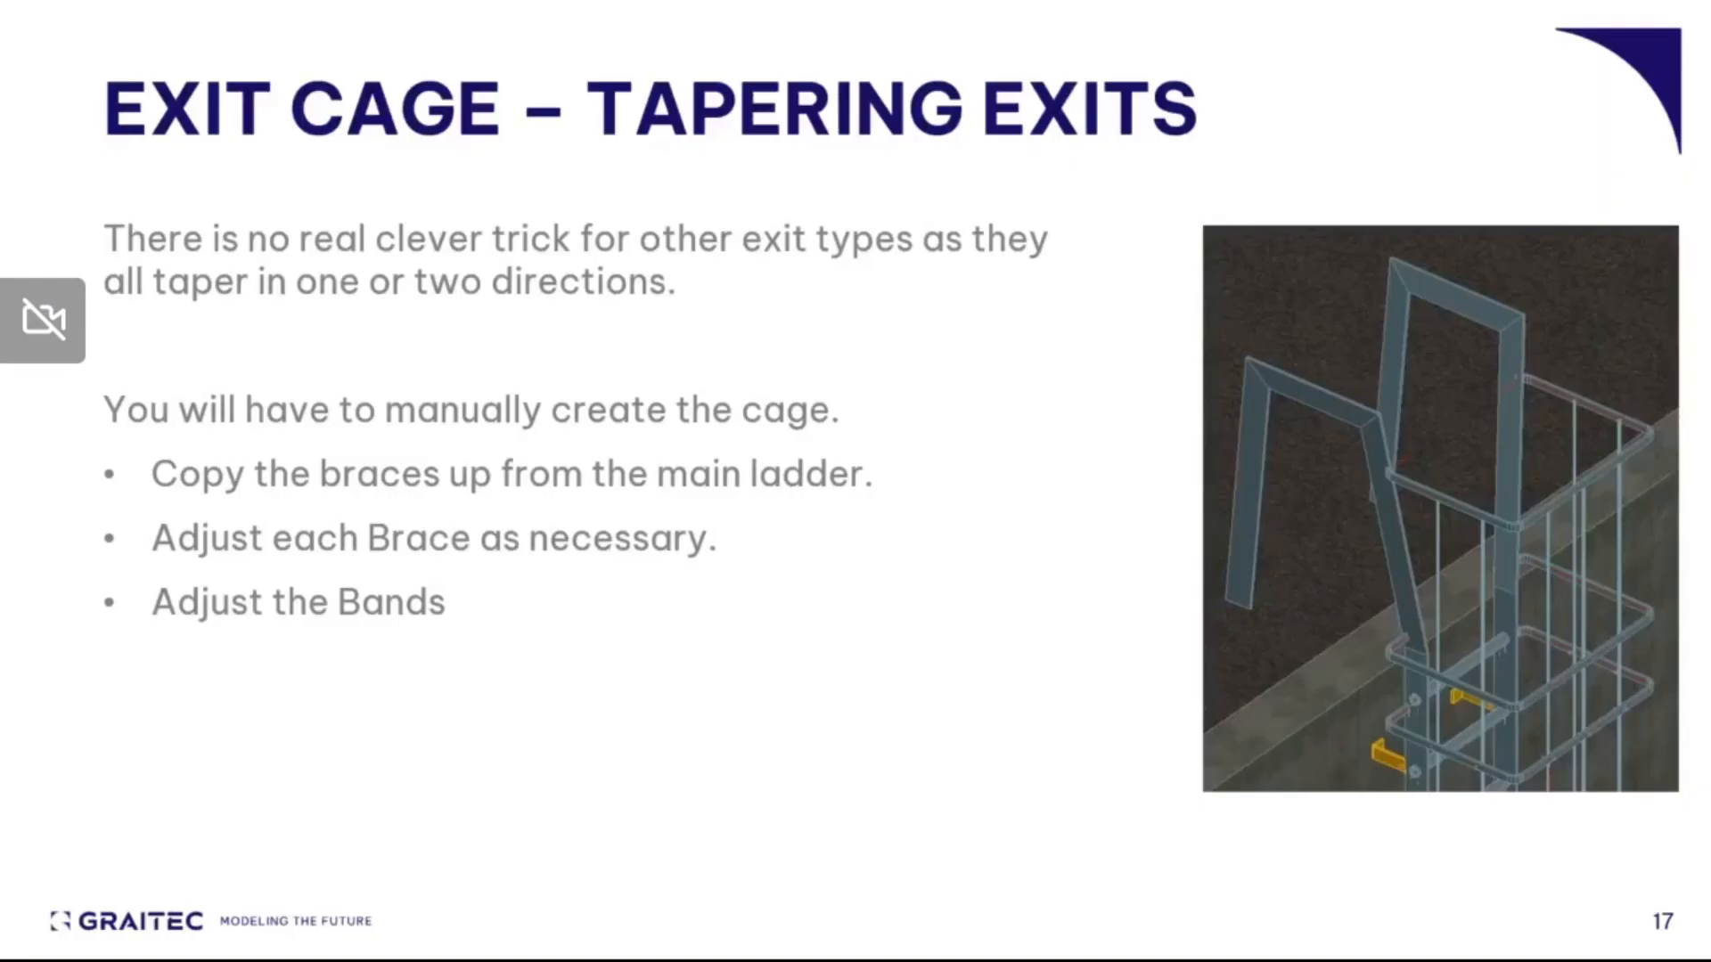
key("Right")
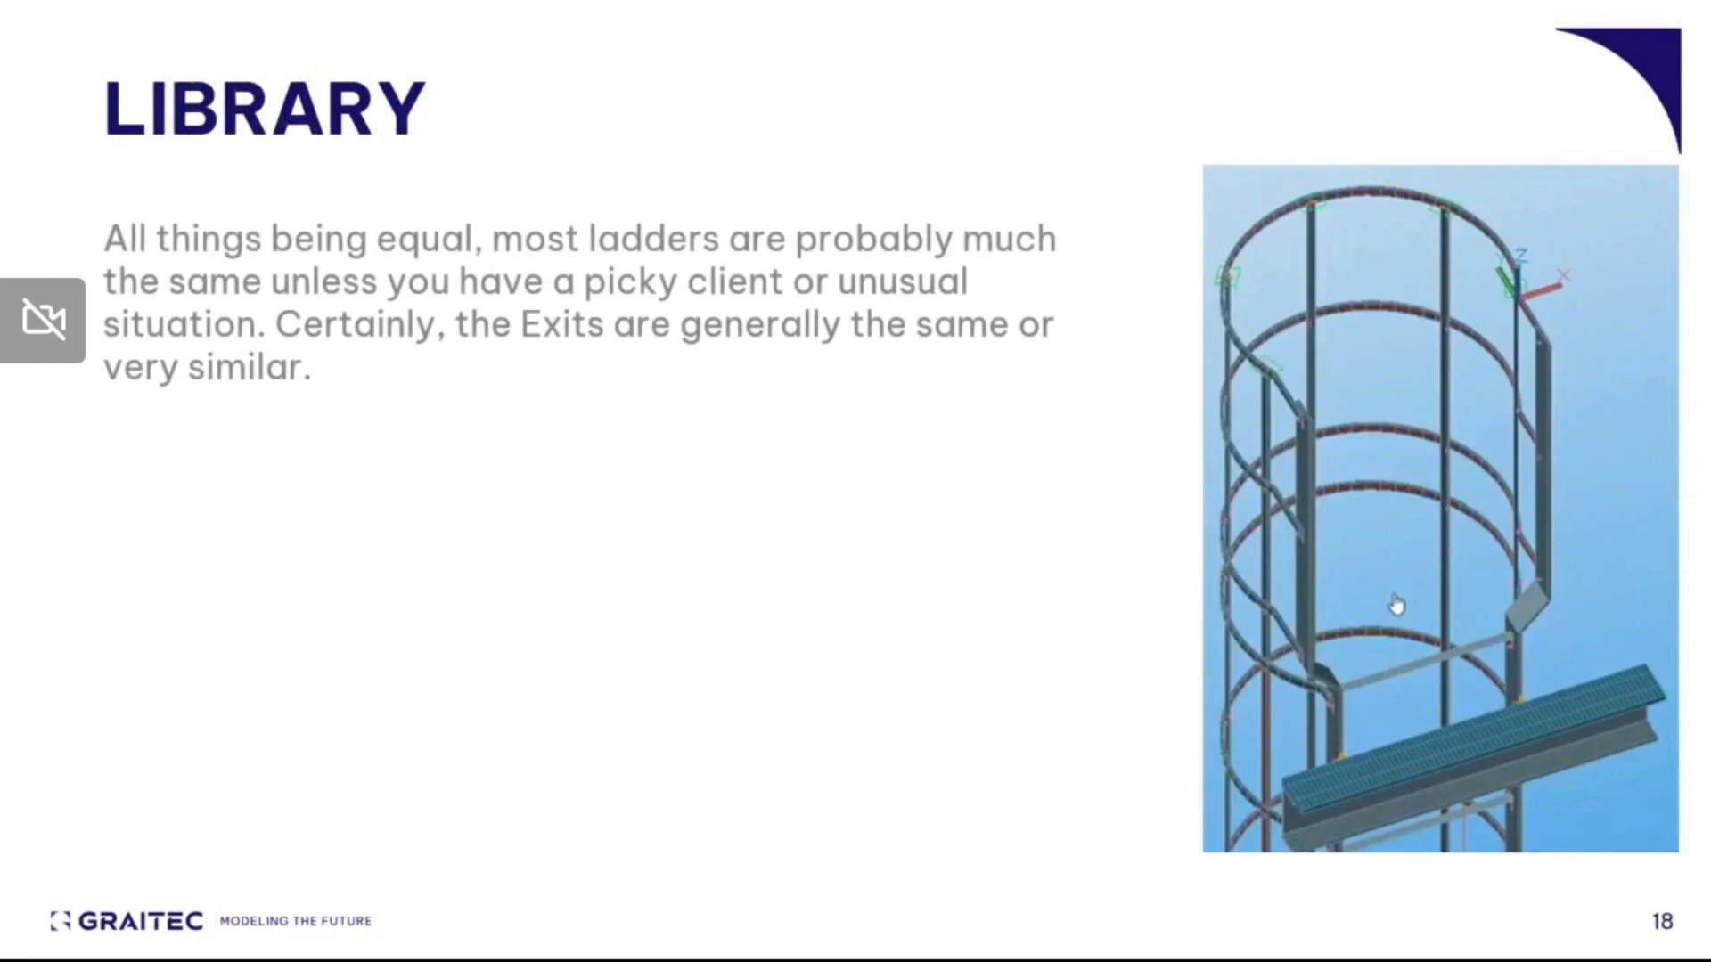